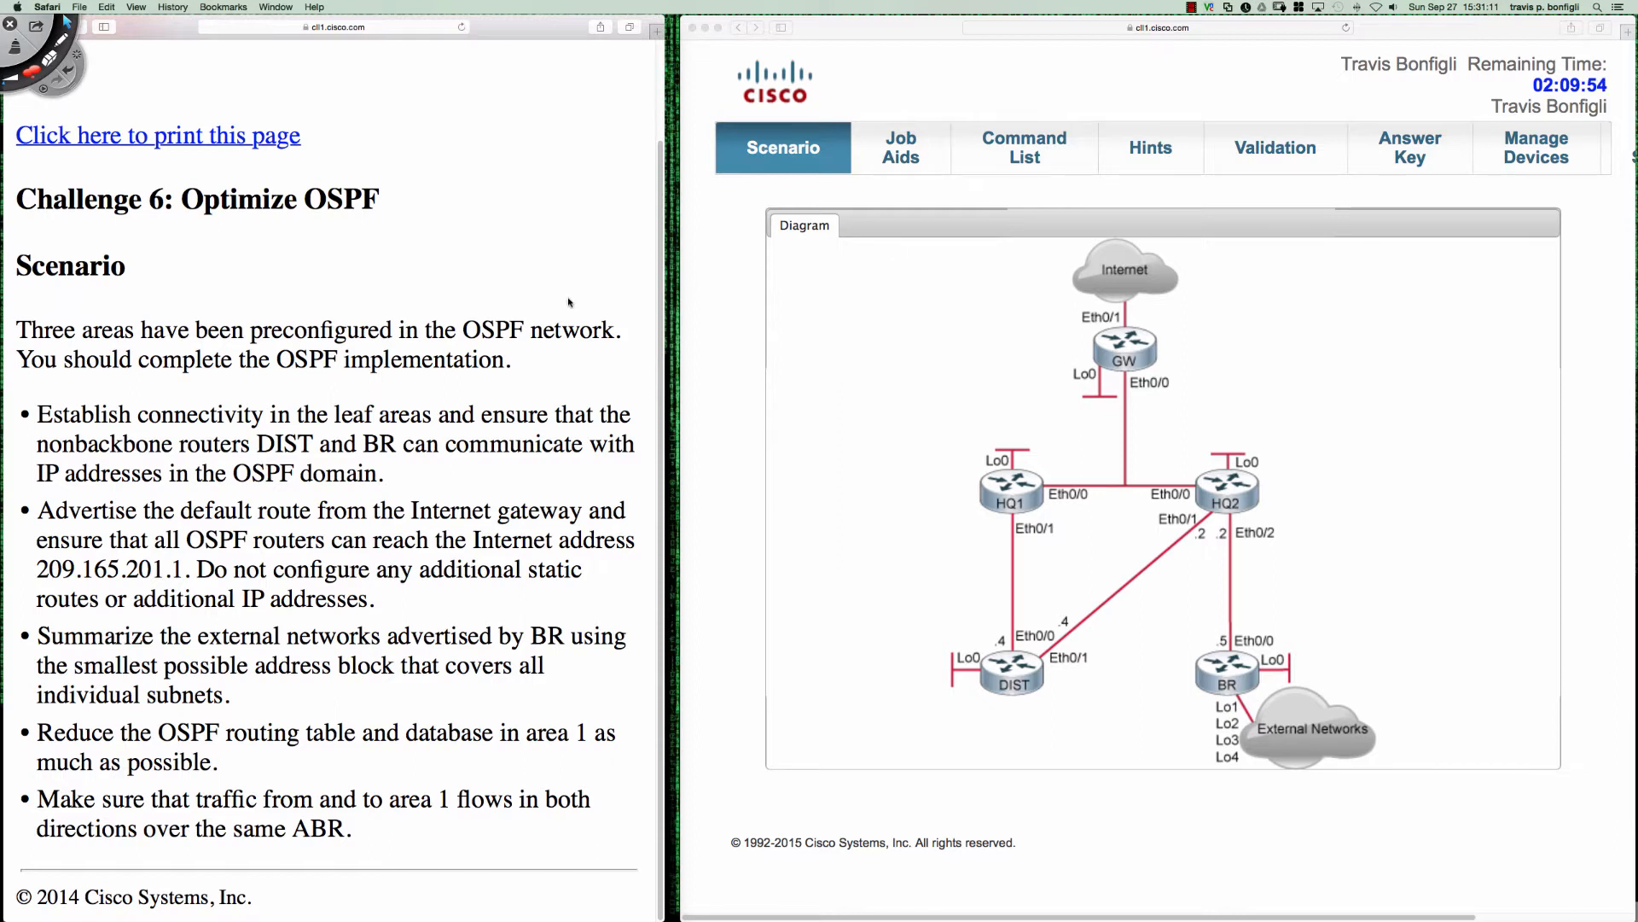
- Read the Optimize OSPF scenario tasks, focusing on the DIST and BR routers, the default route requirement and the ban on additional static routes
scroll(569, 302, up, 2)
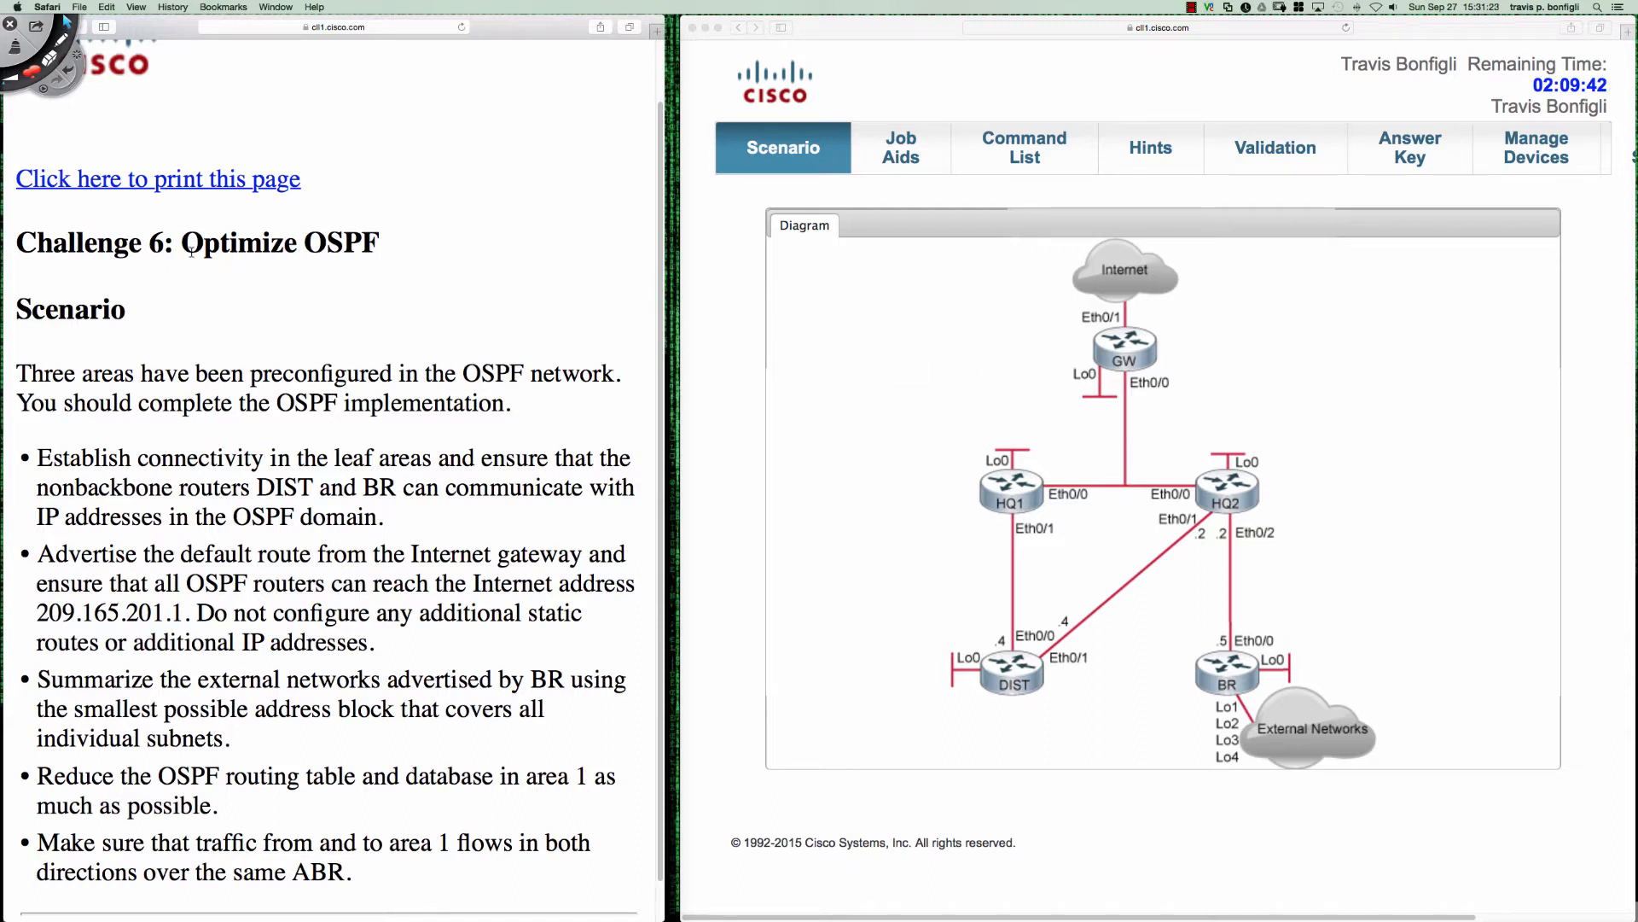
drag(182, 248, 375, 249)
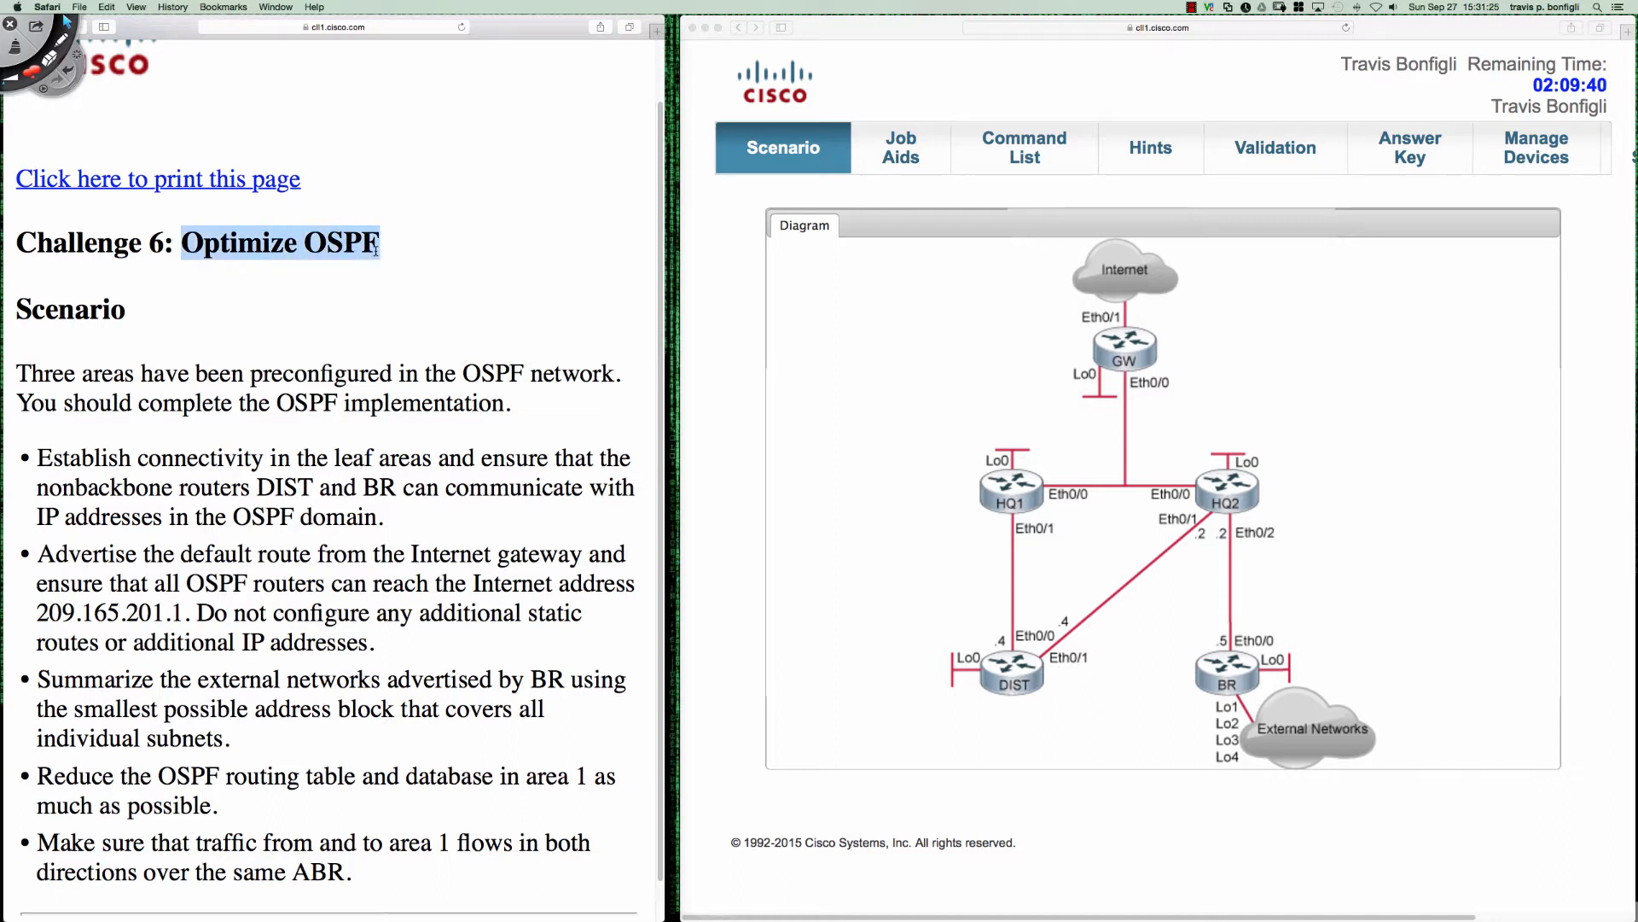
click(375, 250)
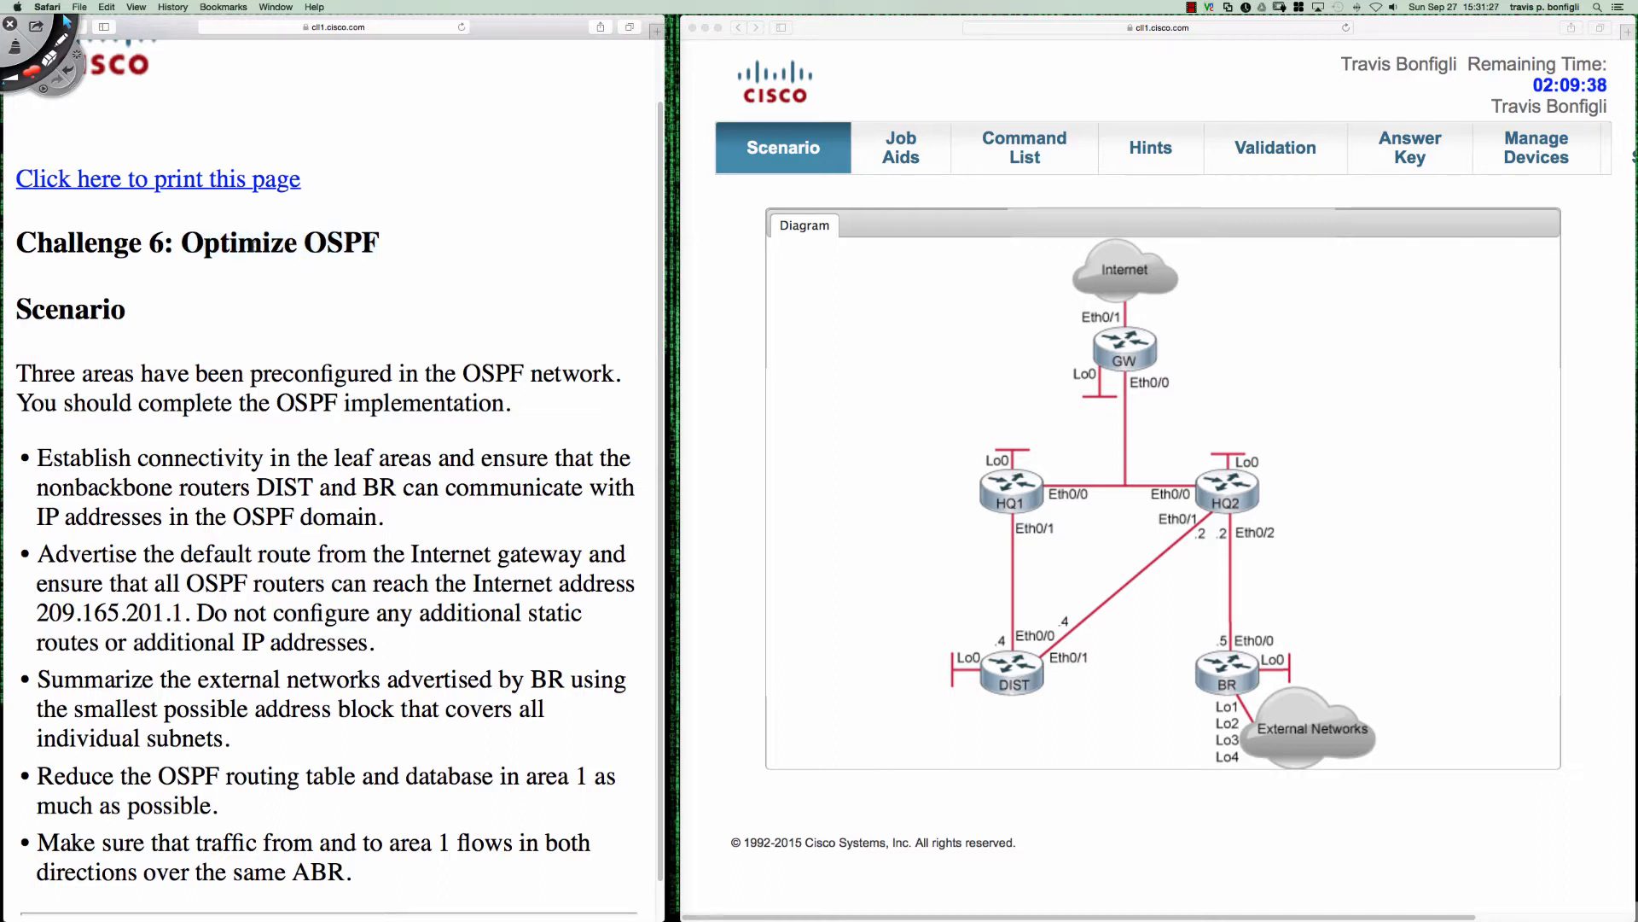
drag(181, 248, 373, 246)
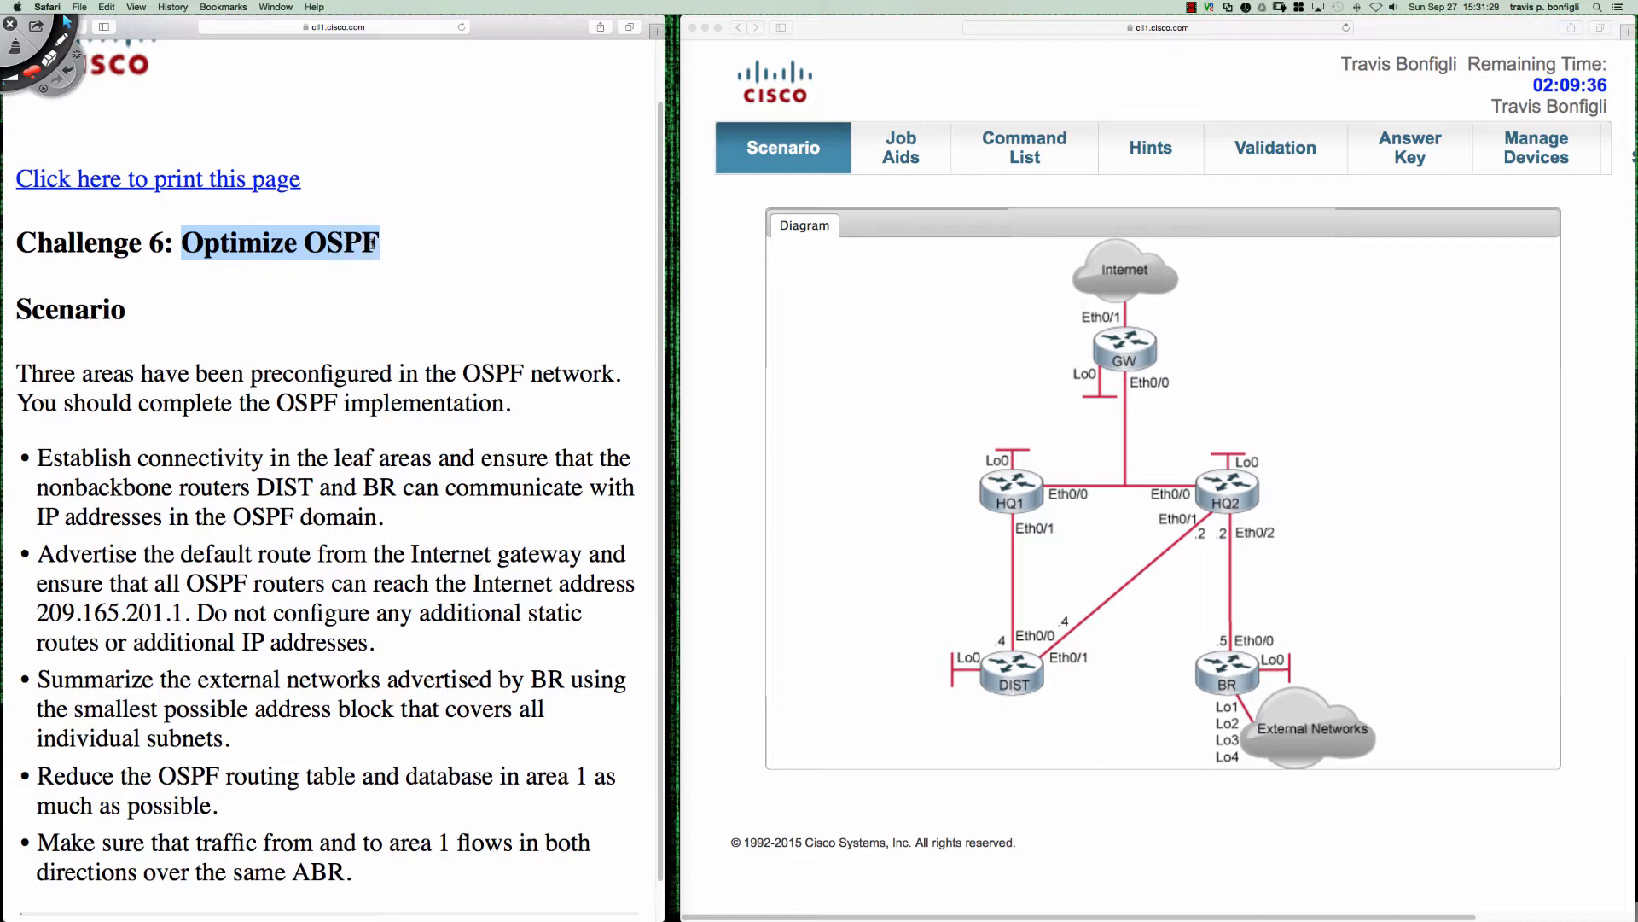
click(321, 278)
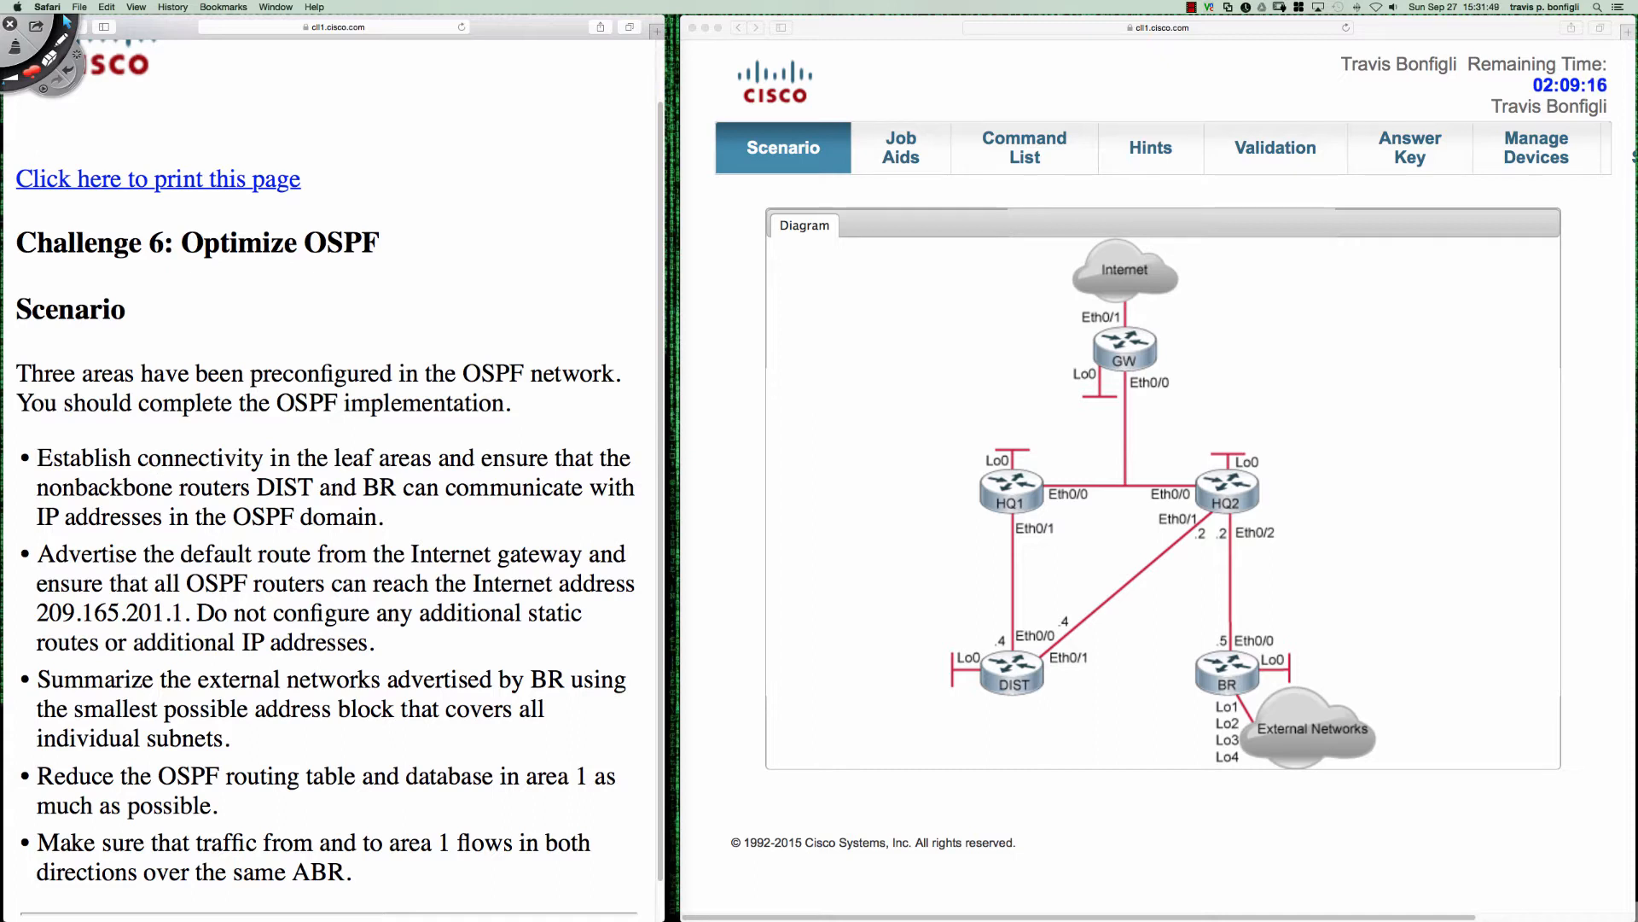
drag(257, 486, 316, 487)
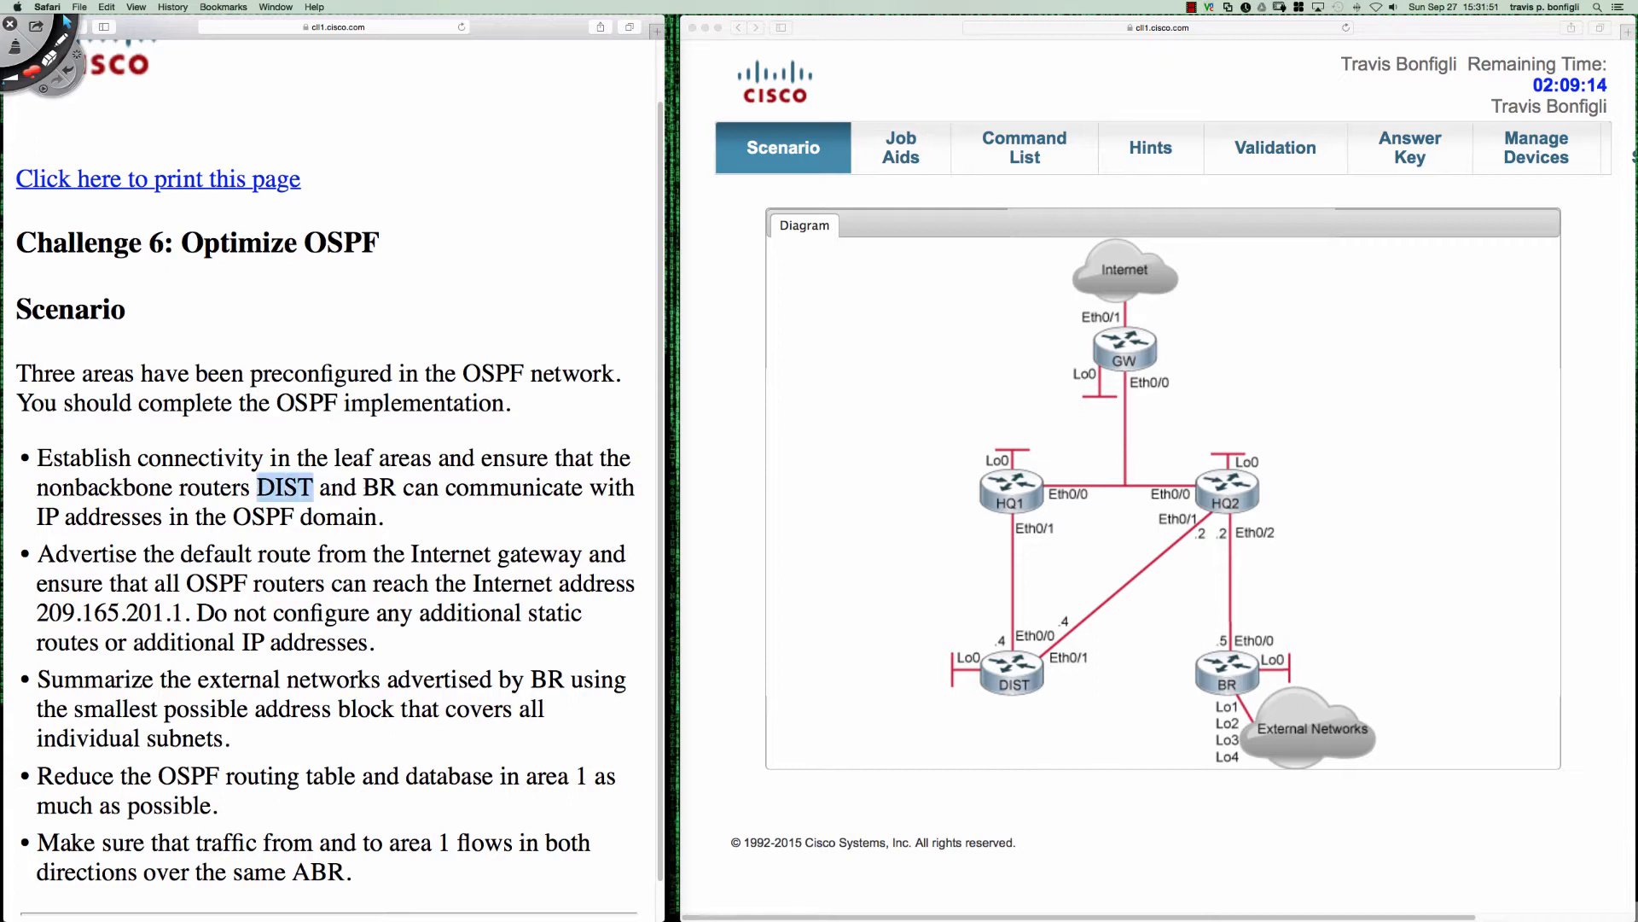
double_click(393, 486)
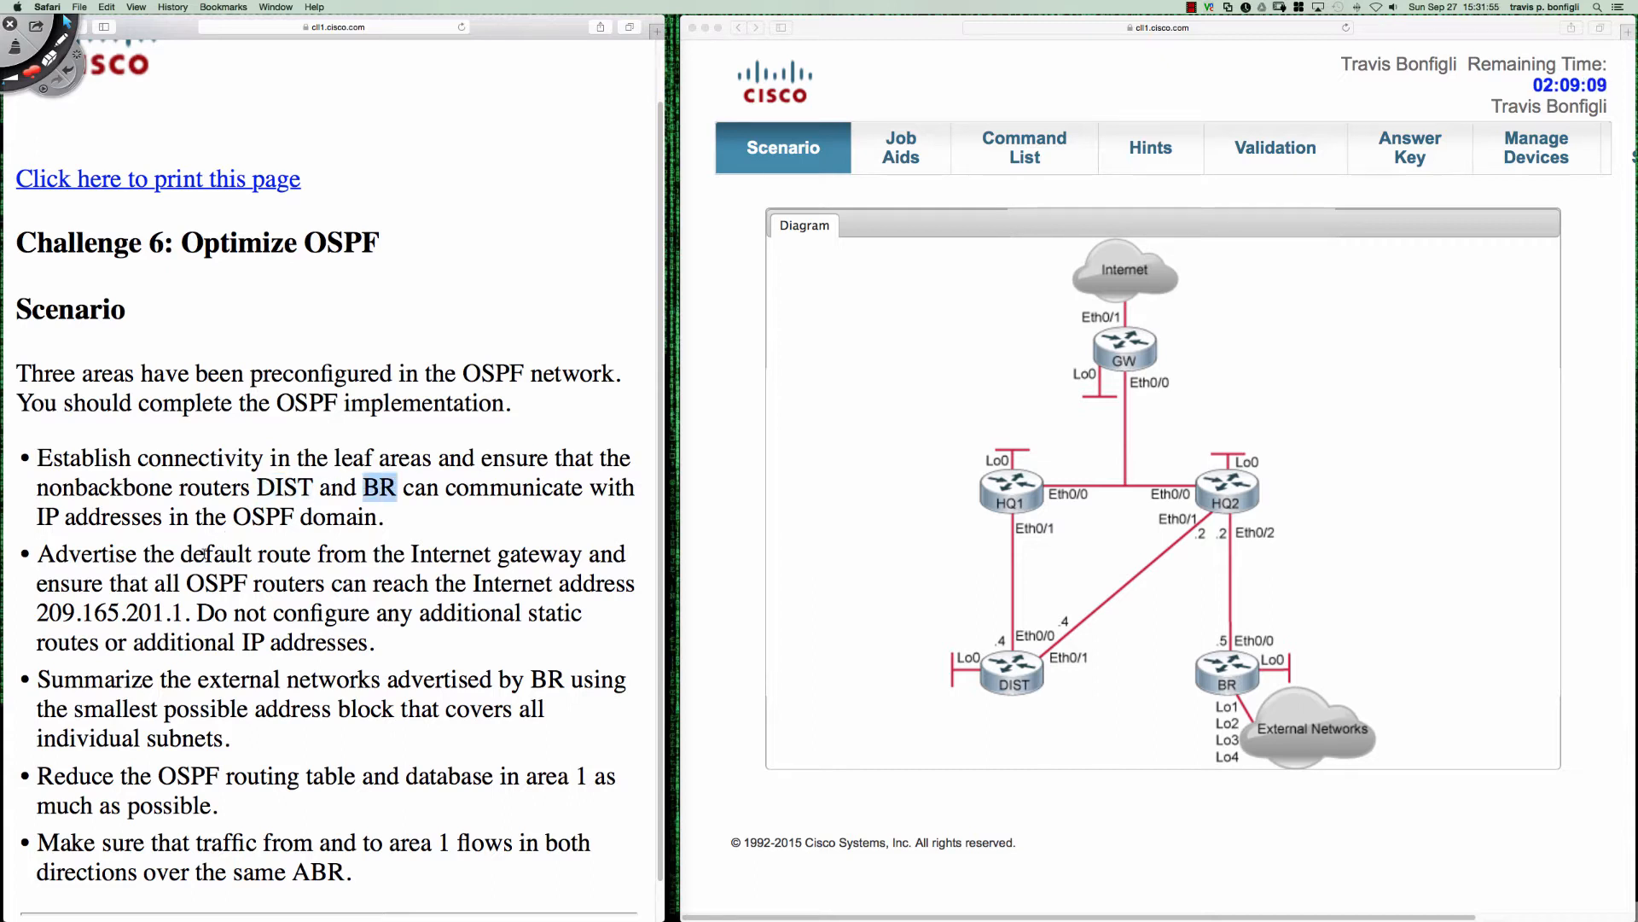
click(200, 556)
double_click(85, 554)
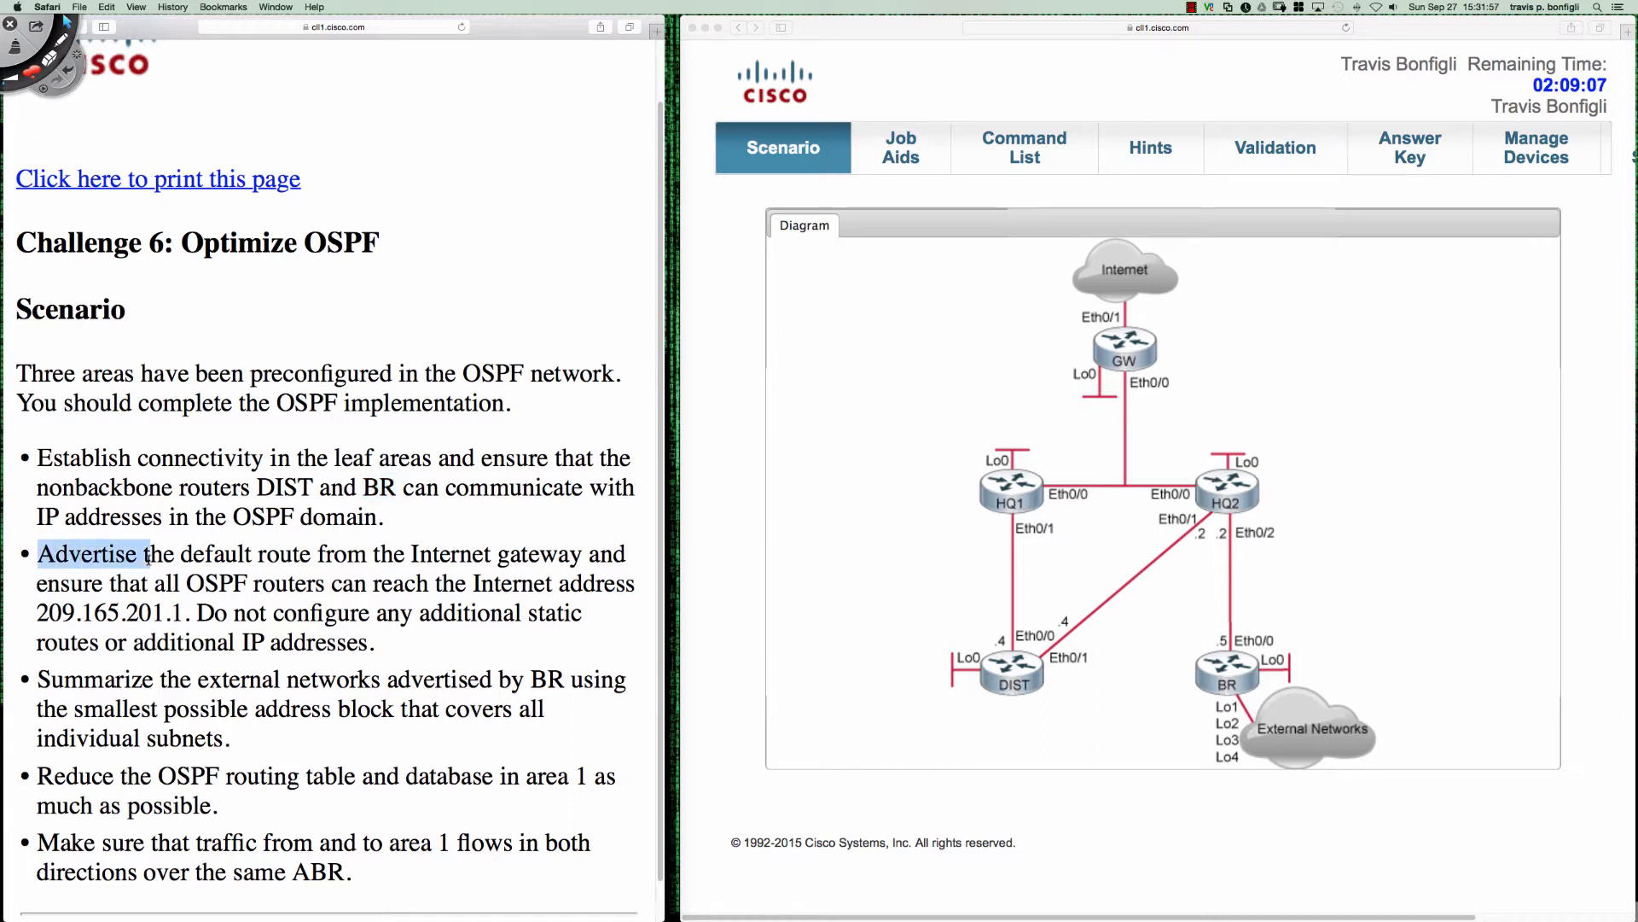
click(351, 559)
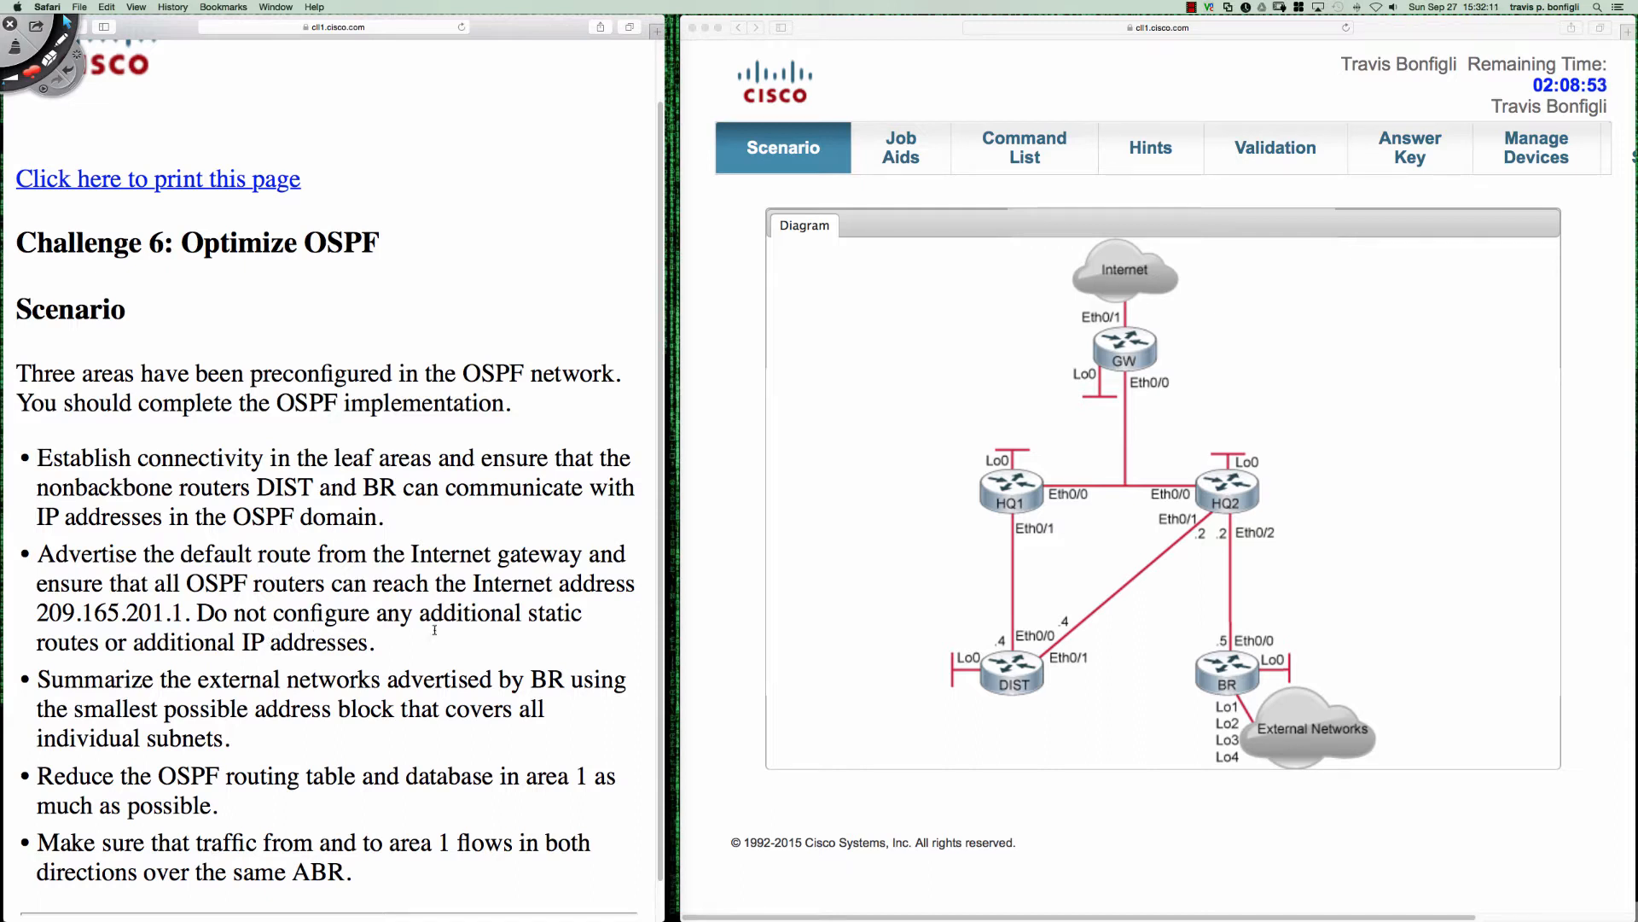
drag(196, 613, 377, 638)
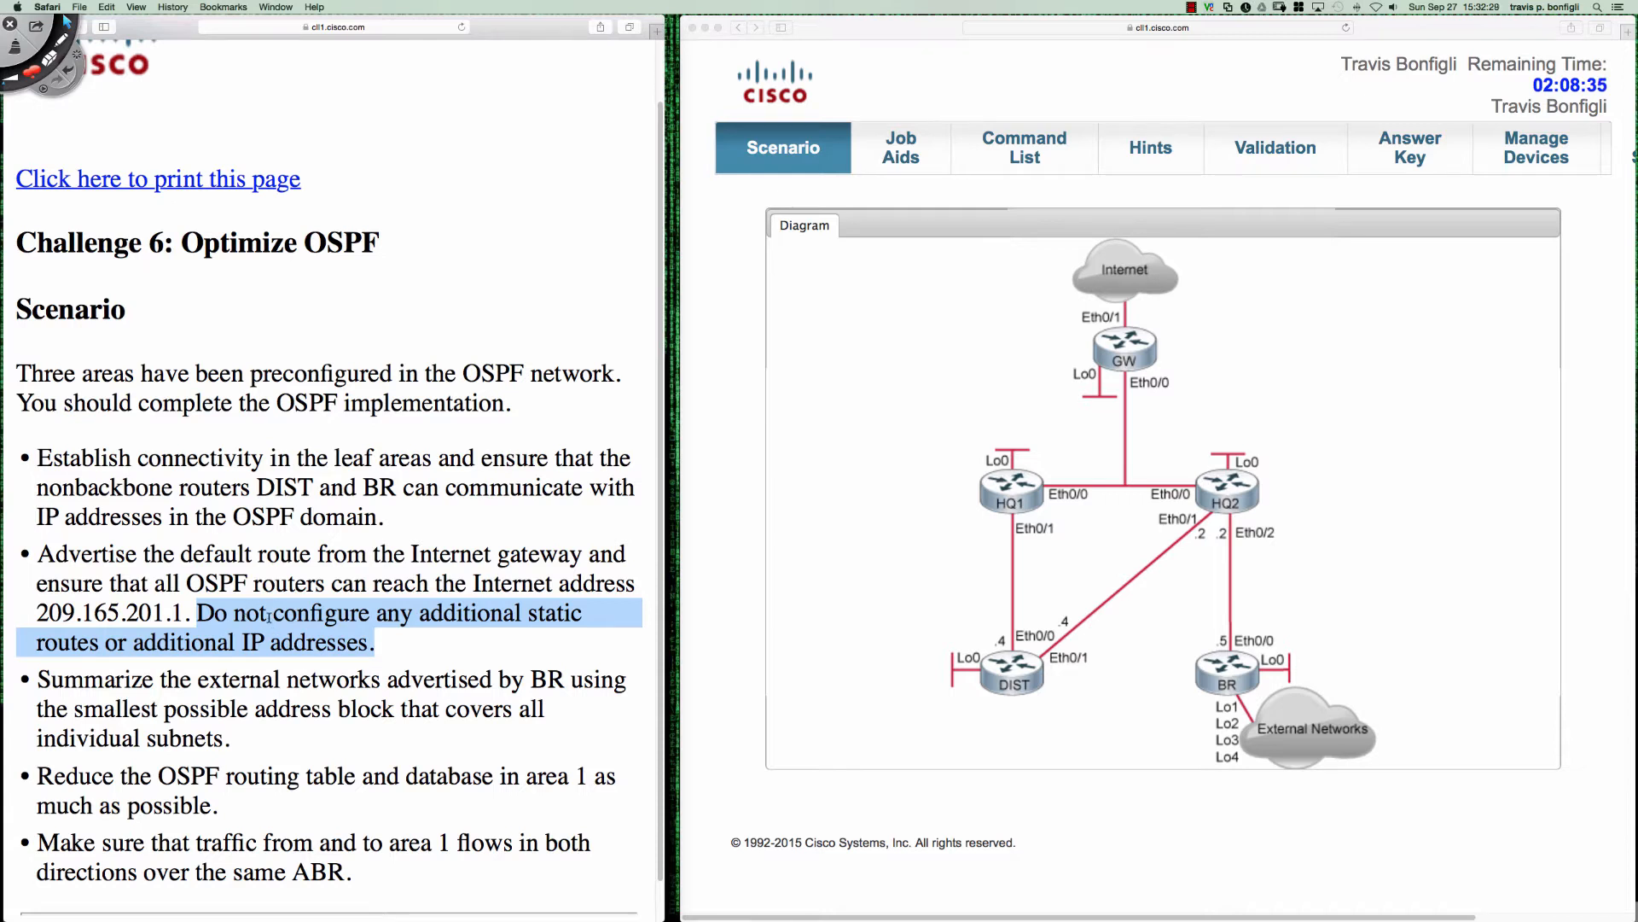
click(373, 640)
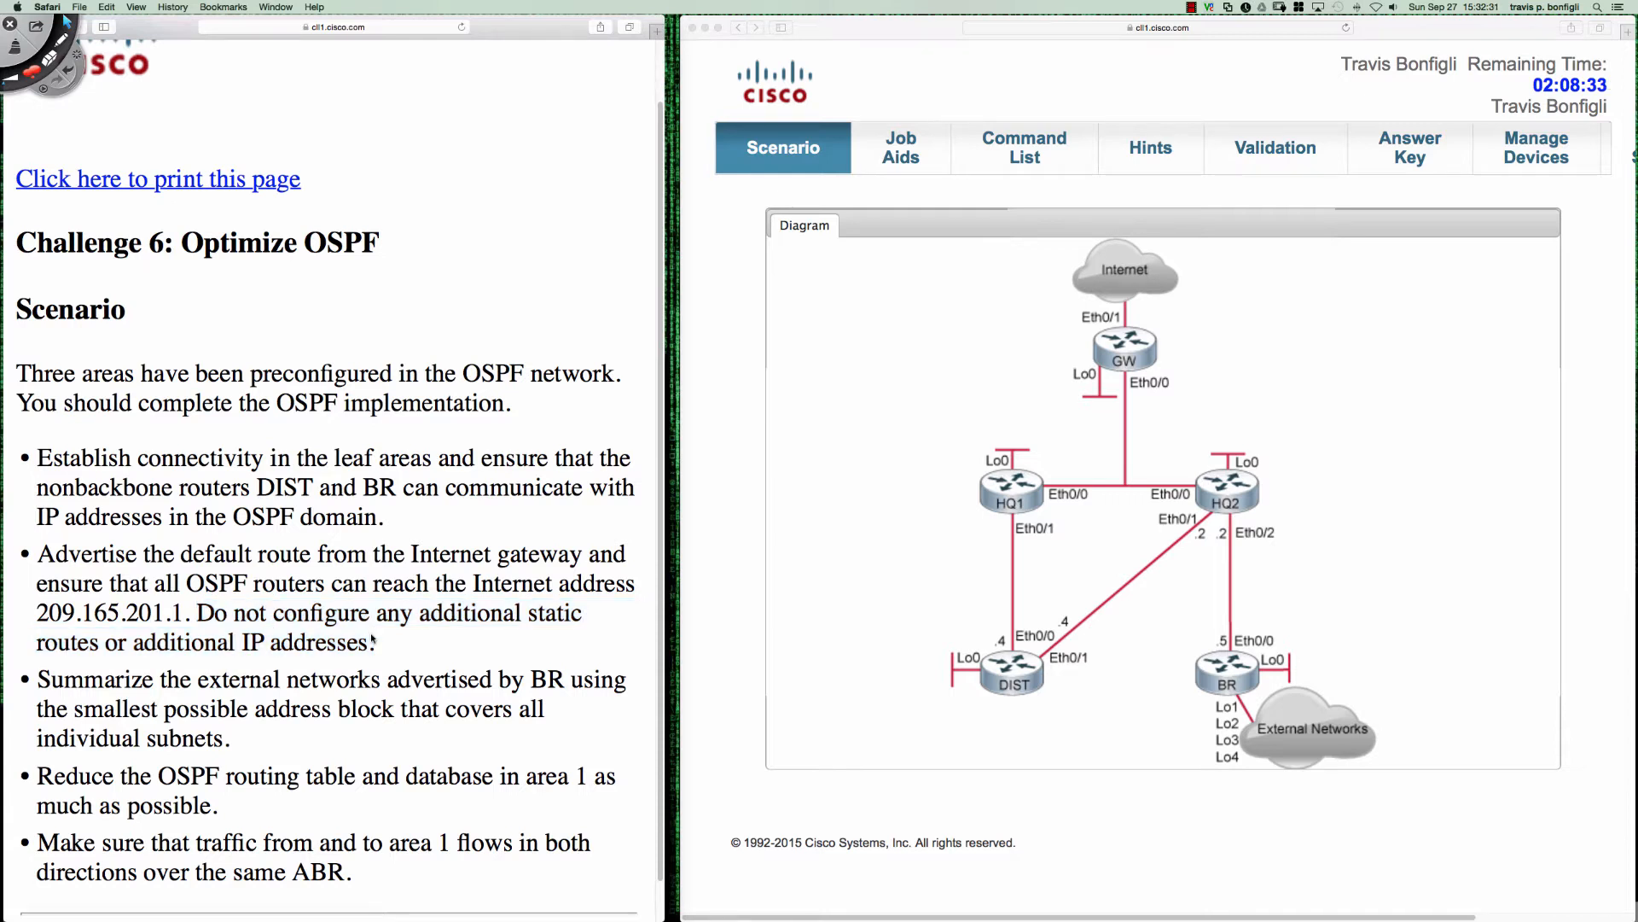
- Open the GW router's console and enter global configuration mode
click(1125, 350)
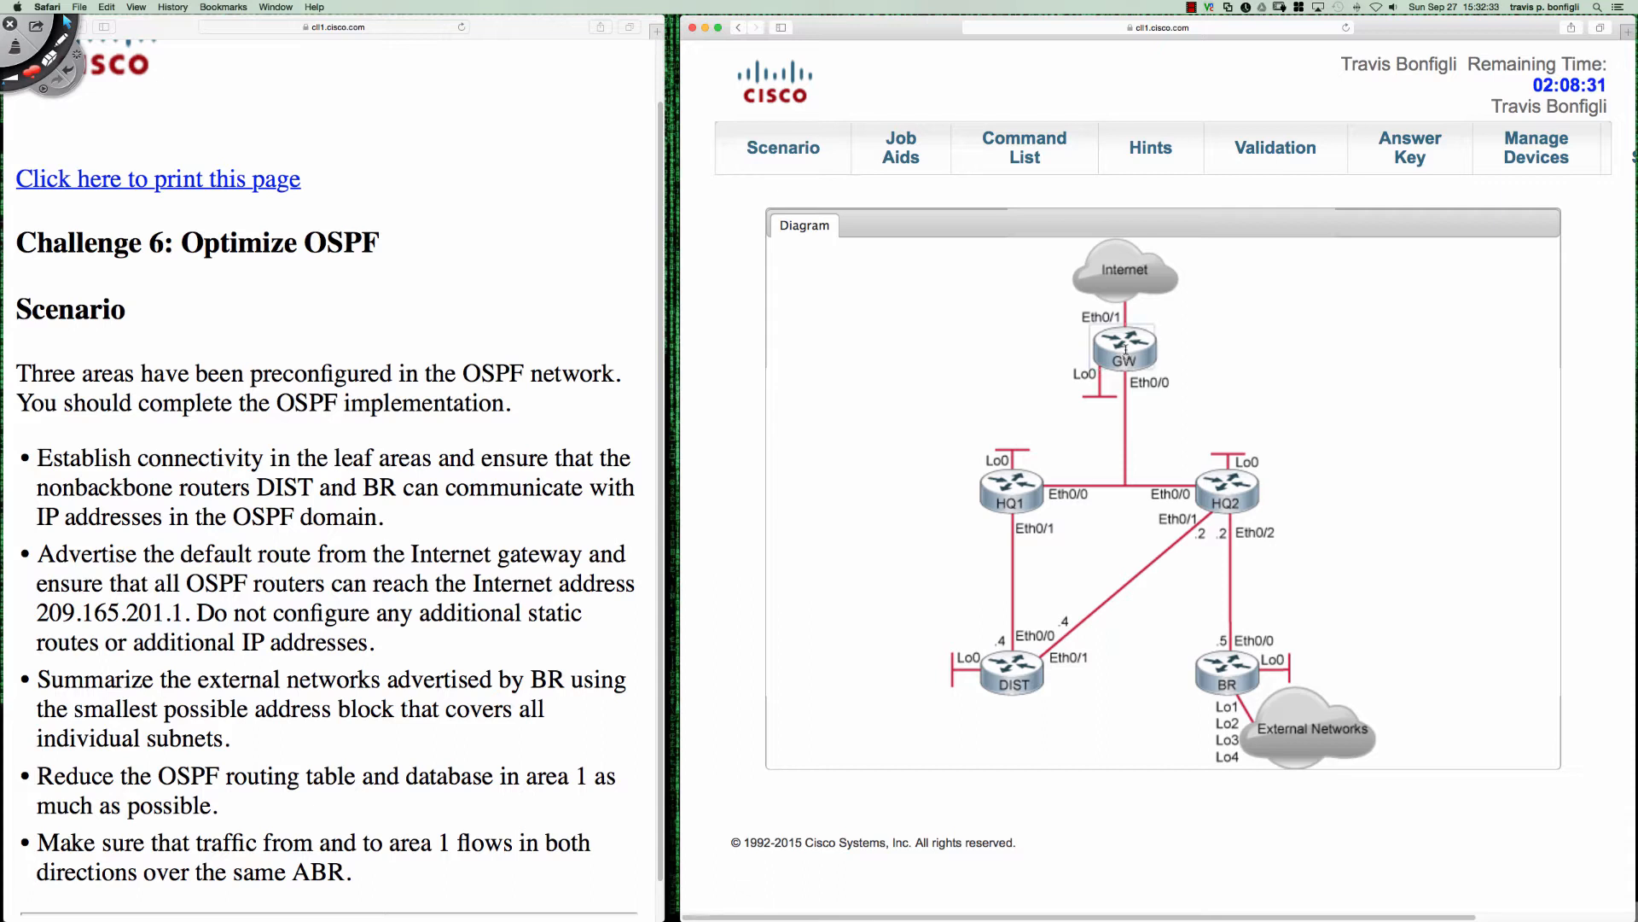
key(Return)
key(Return)
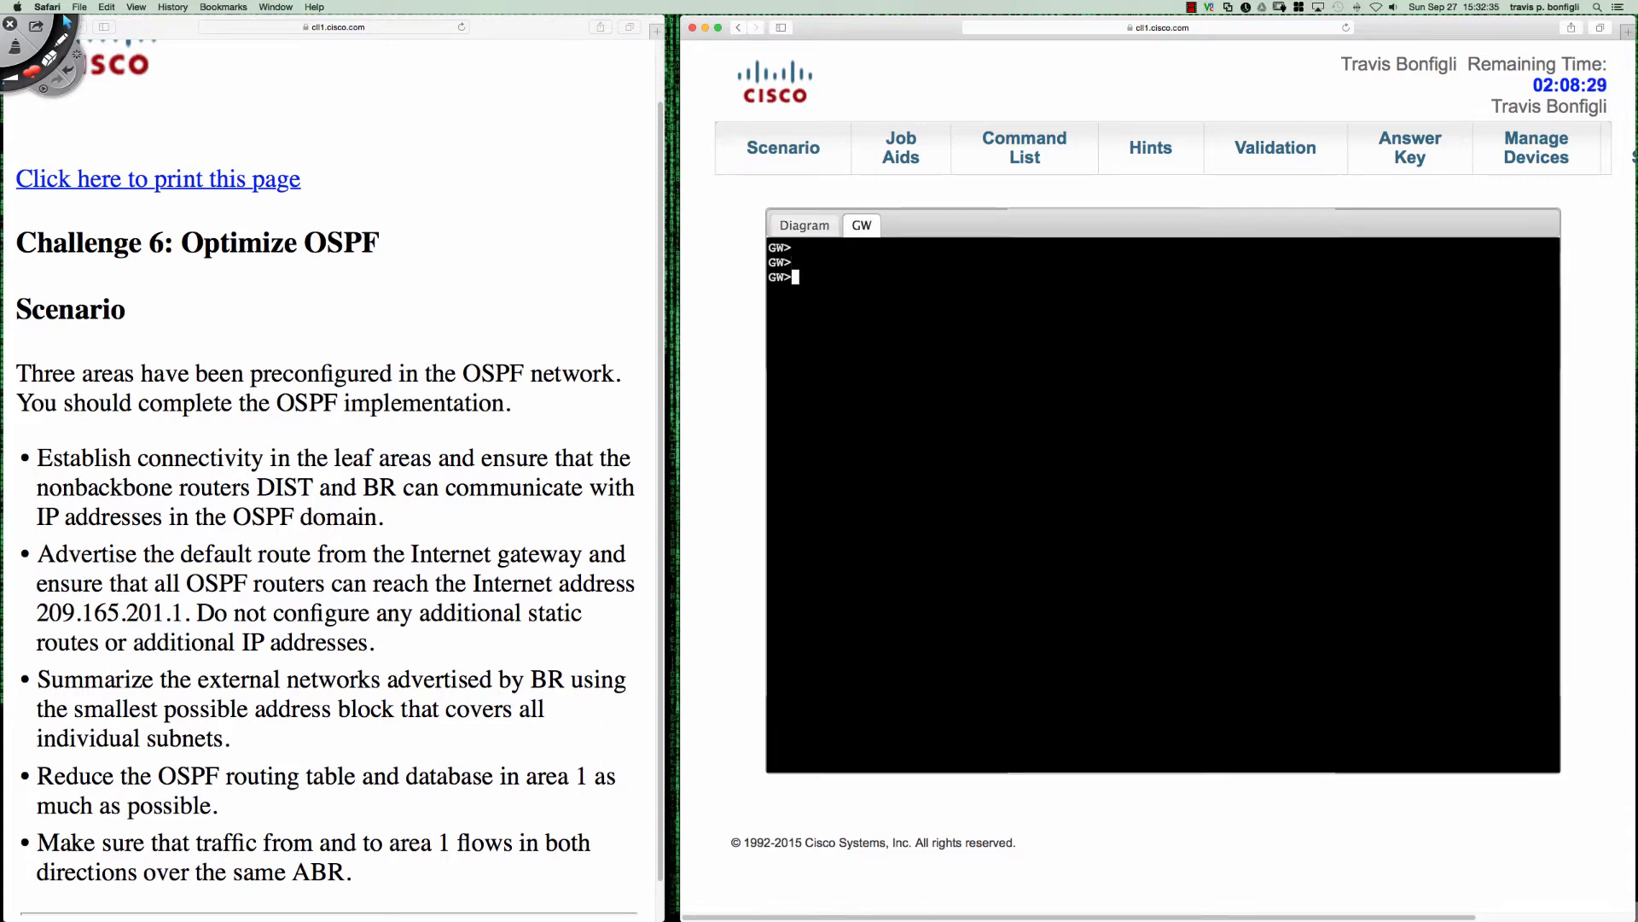
text(en)
key(Return)
text(conf t)
key(Return)
- Display the OSPF section of the running configuration on GW
text(do )
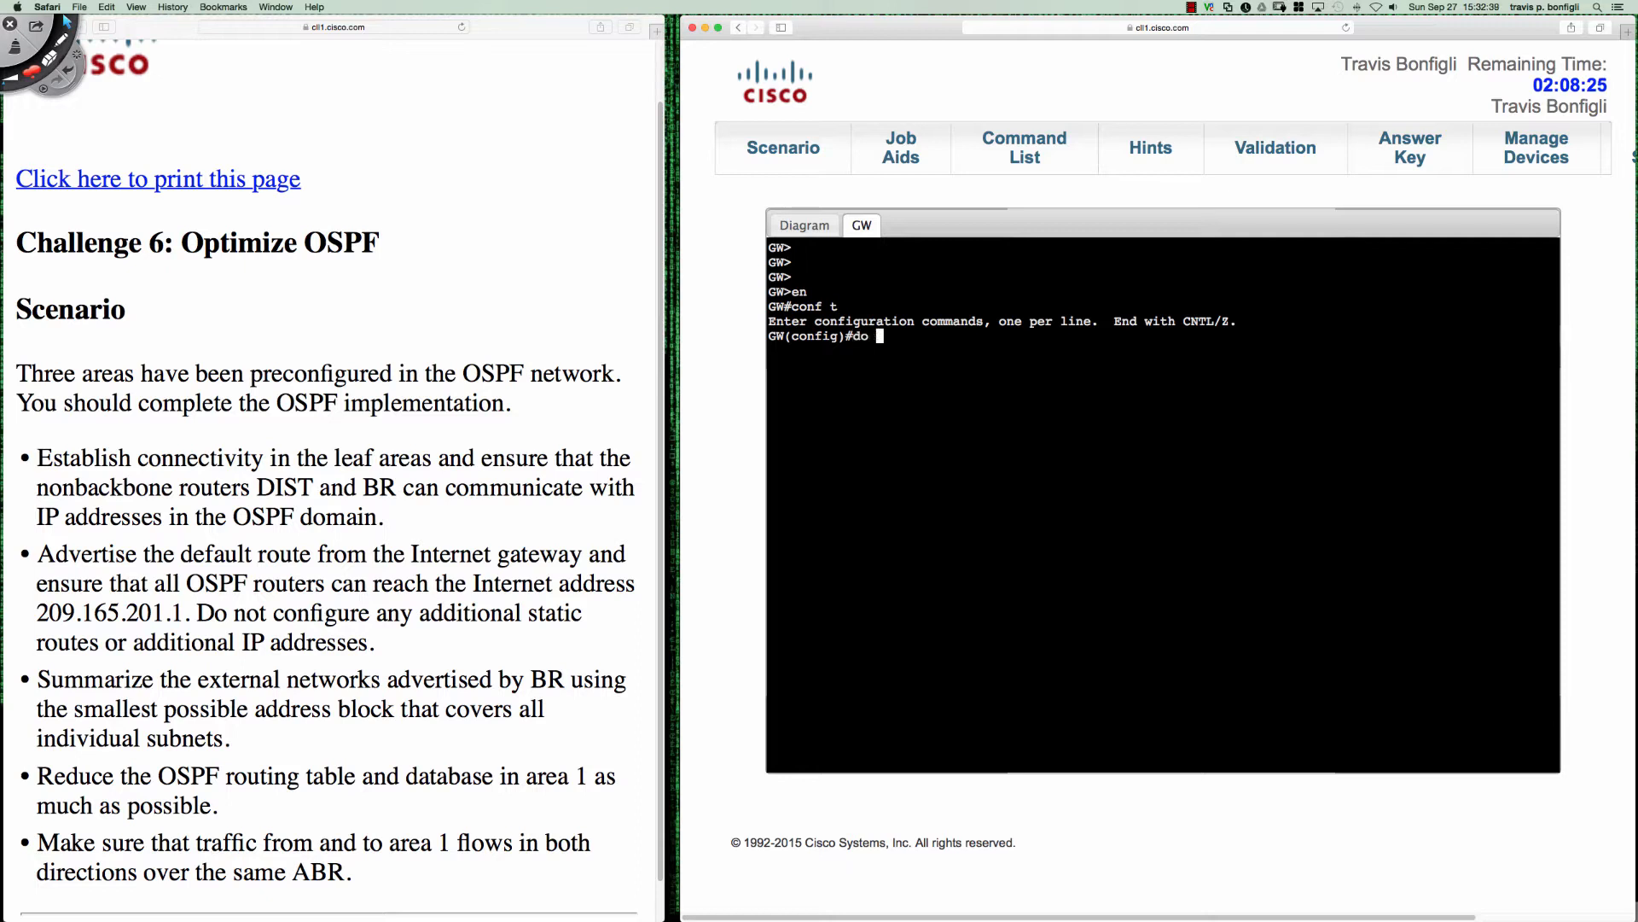
text(sh run | sec ospf)
key(Return)
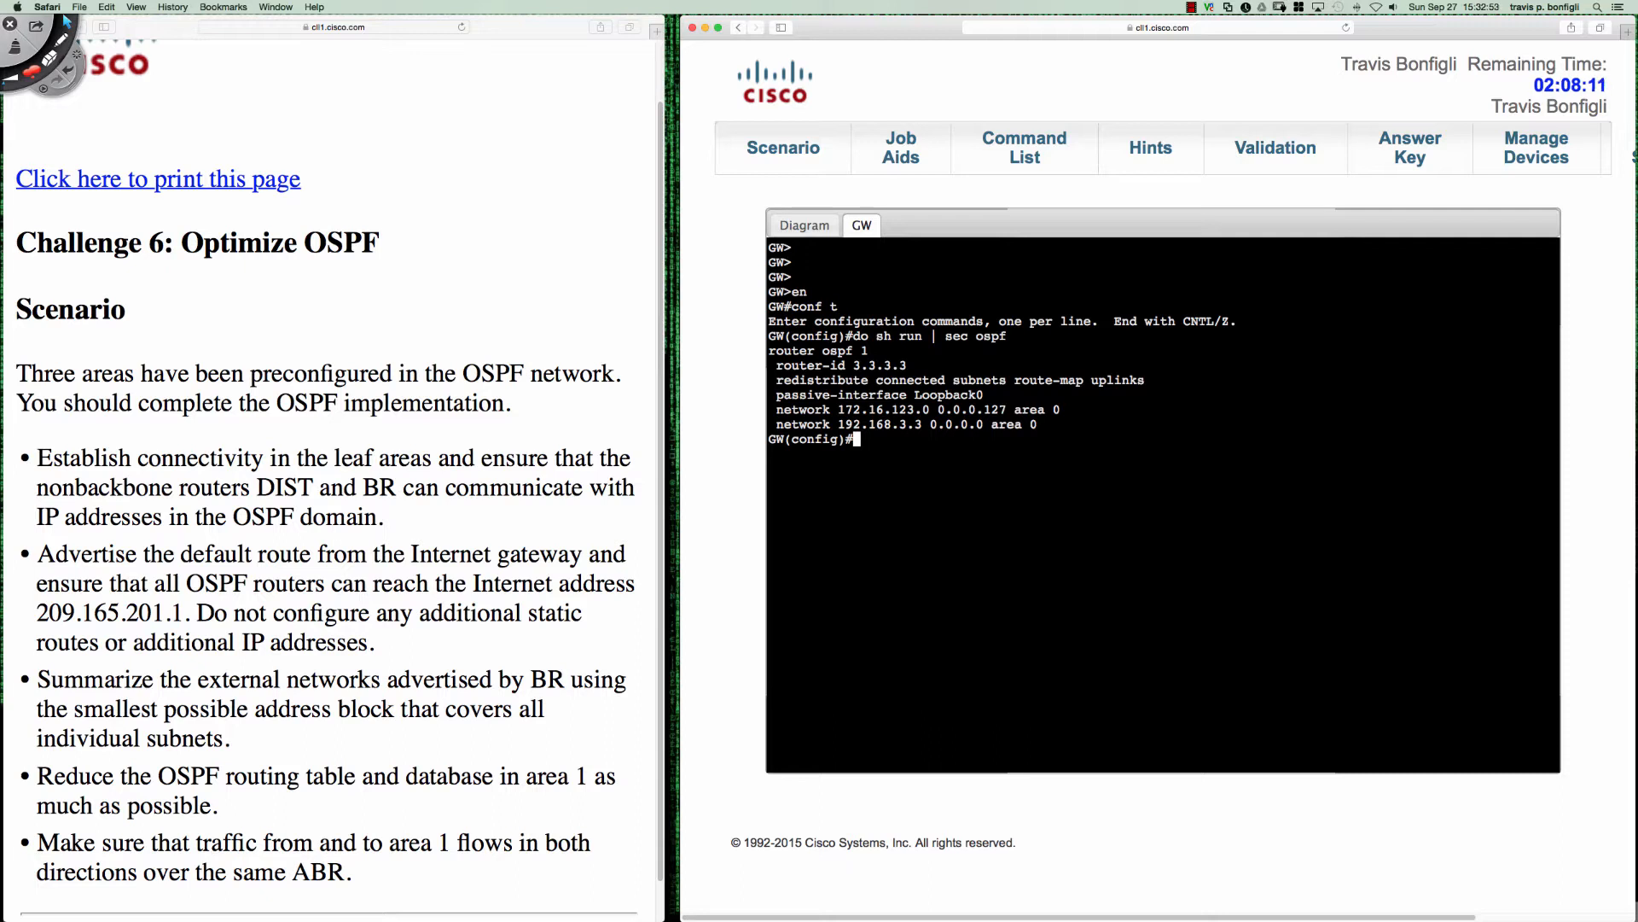
- Enter router configuration mode for OSPF process 1 on GW
text(router ospf 1)
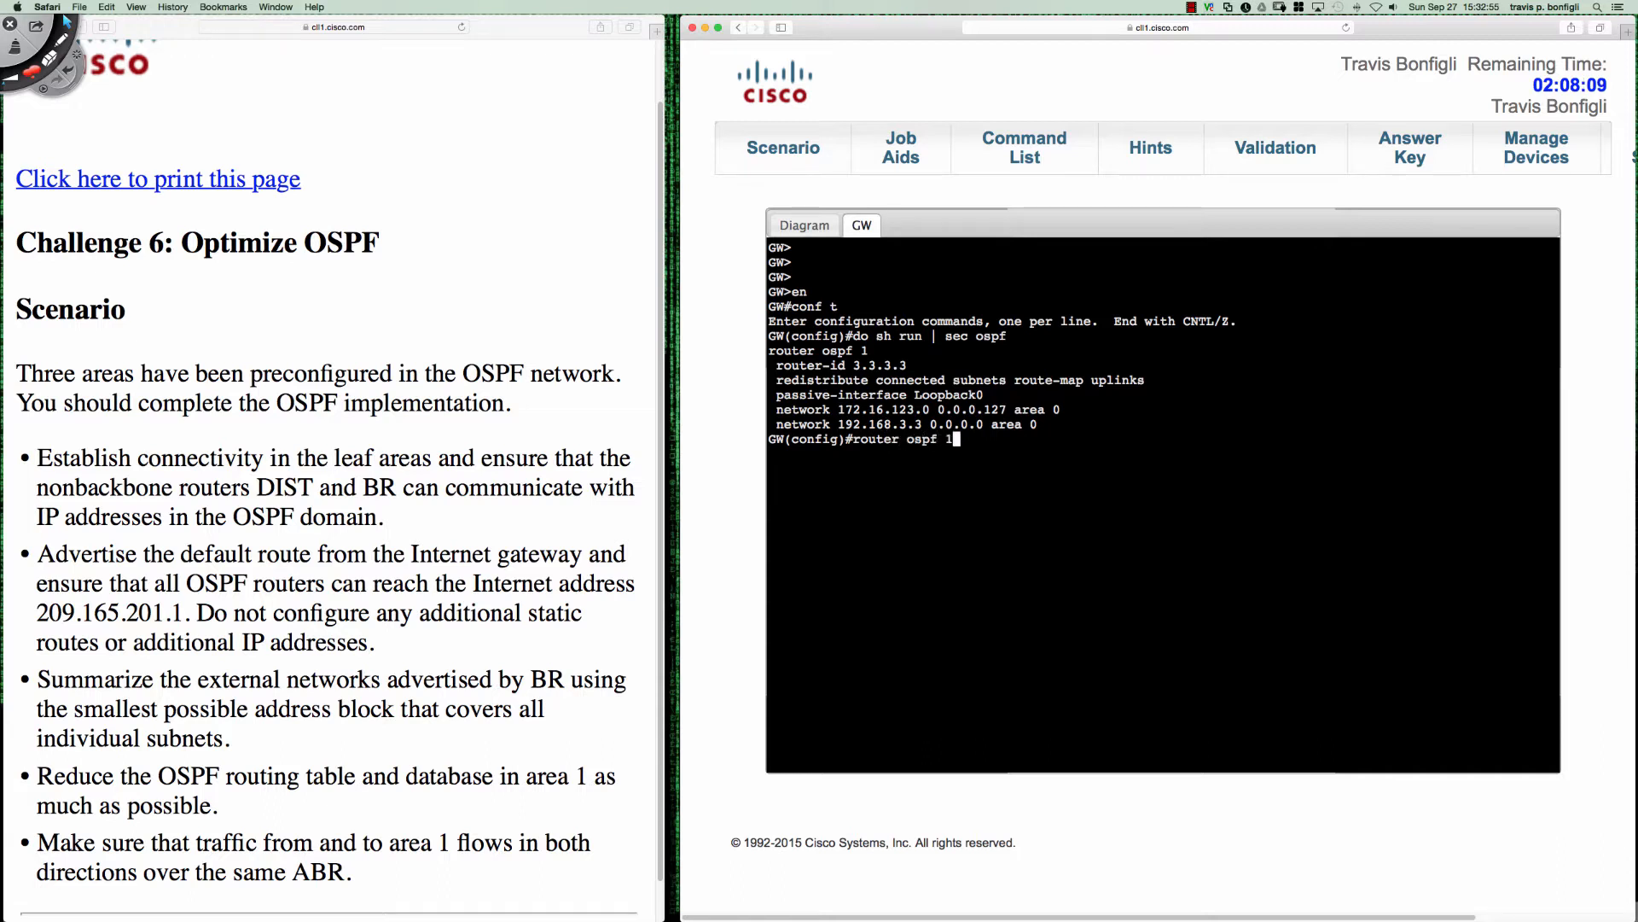
key(Return)
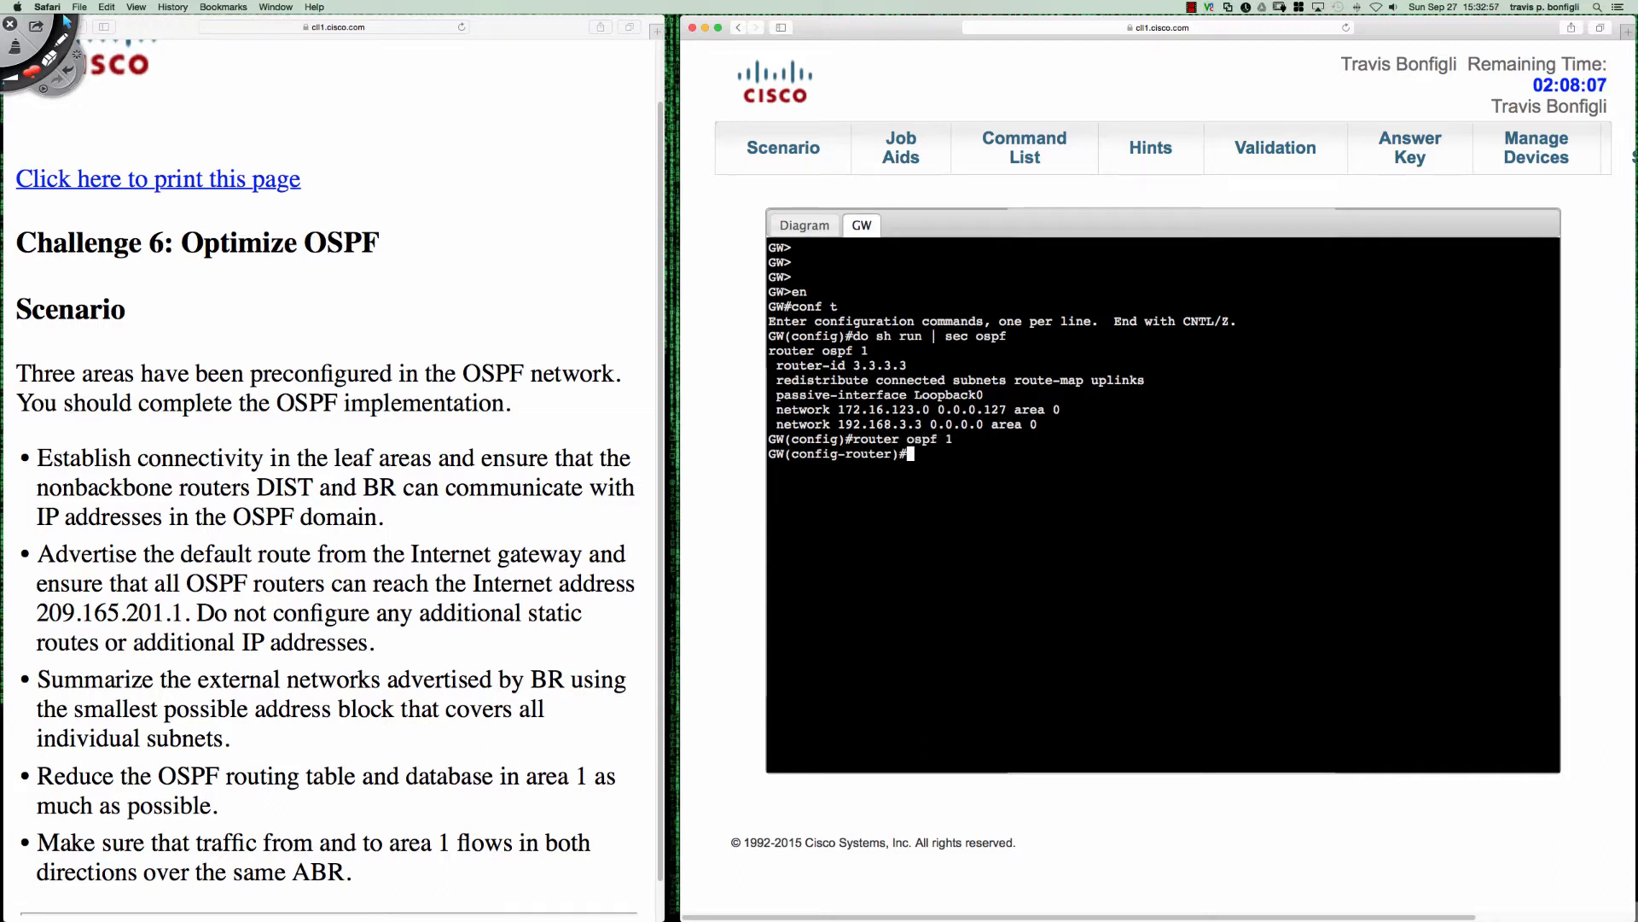
text(redi)
key(Tab)
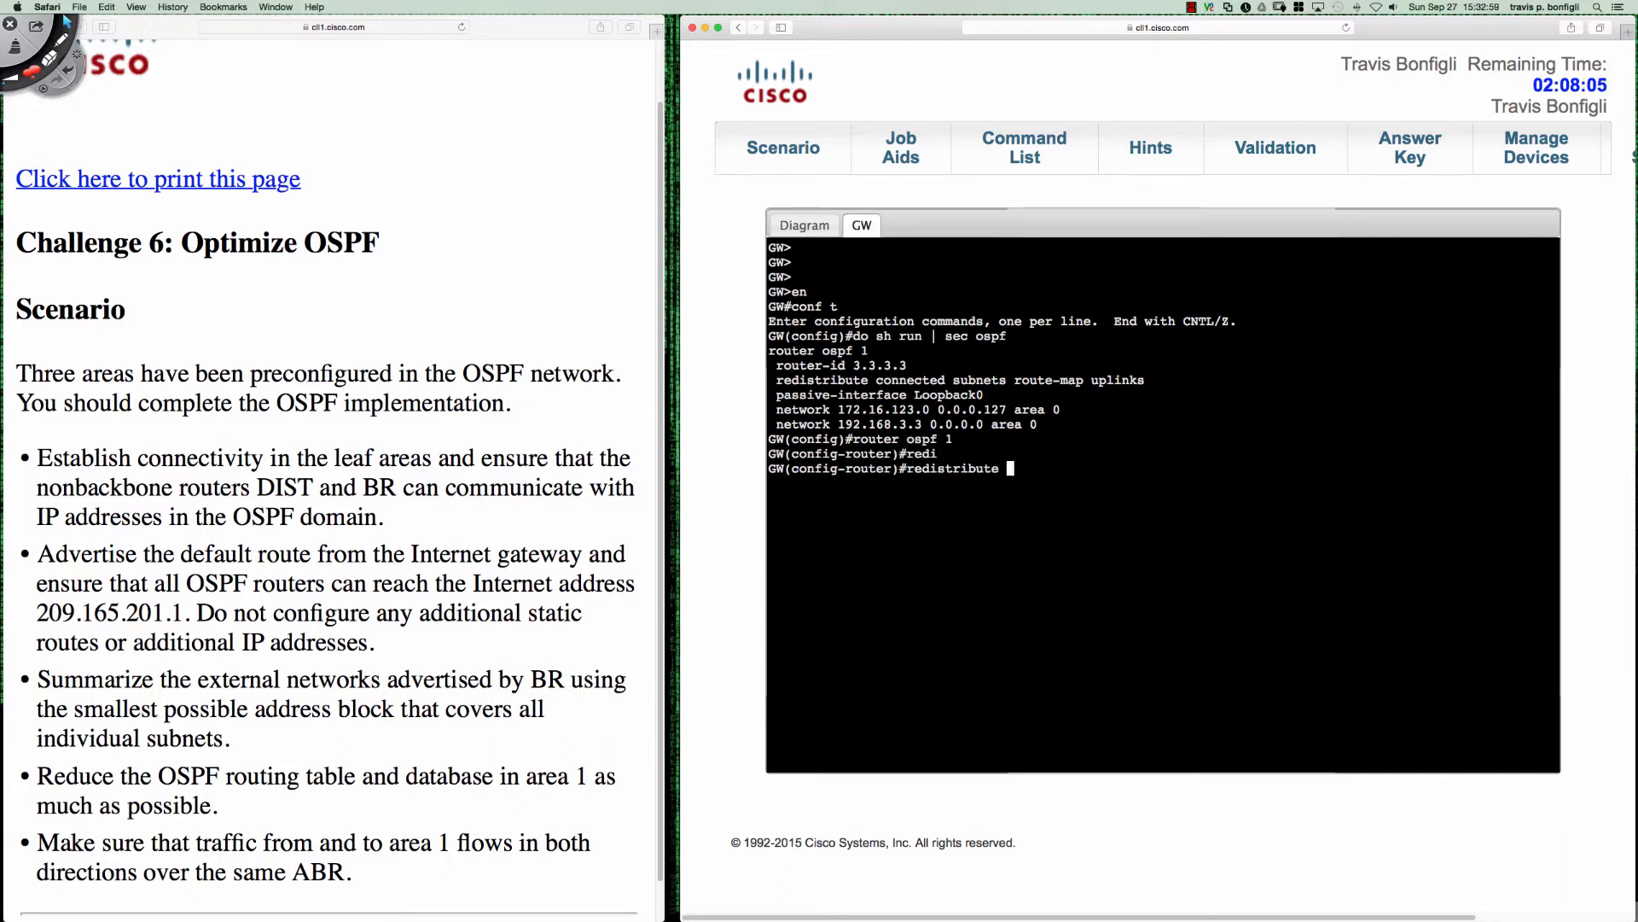
key(BackSpace)
key(BackSpace)
key(BackSpace)
key(BackSpace)
key(BackSpace)
key(BackSpace)
key(BackSpace)
key(BackSpace)
key(BackSpace)
key(BackSpace)
key(BackSpace)
key(BackSpace)
key(BackSpace)
- Advertise a default route into OSPF from GW with default-information originate always
text(def)
key(Tab)
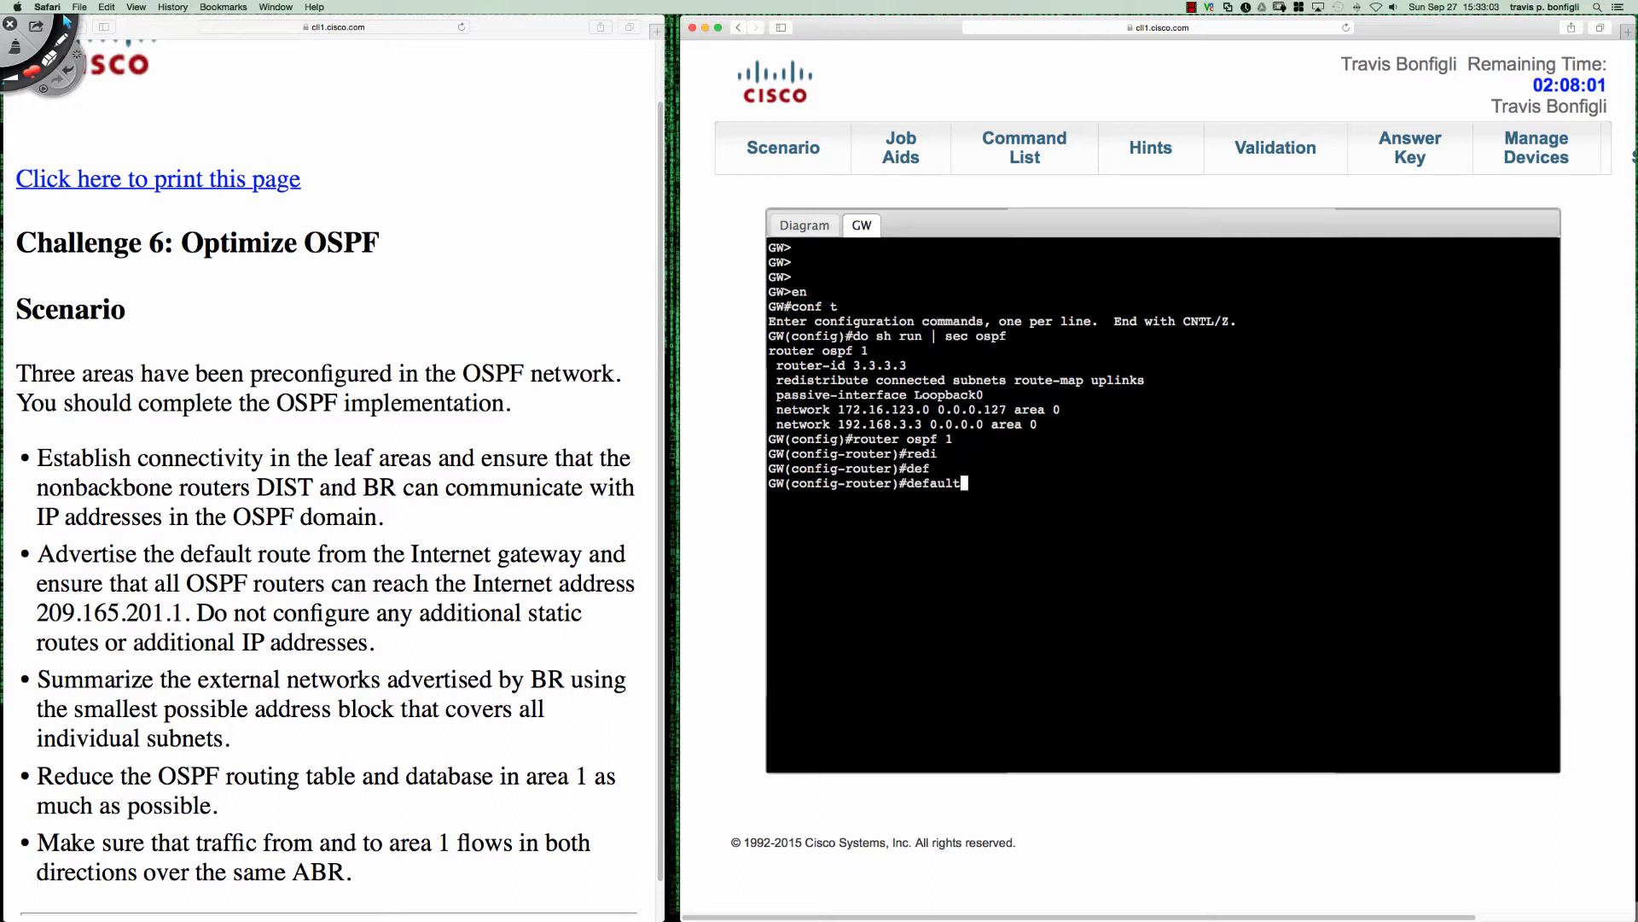
text(-i)
key(Tab)
text(or)
key(Tab)
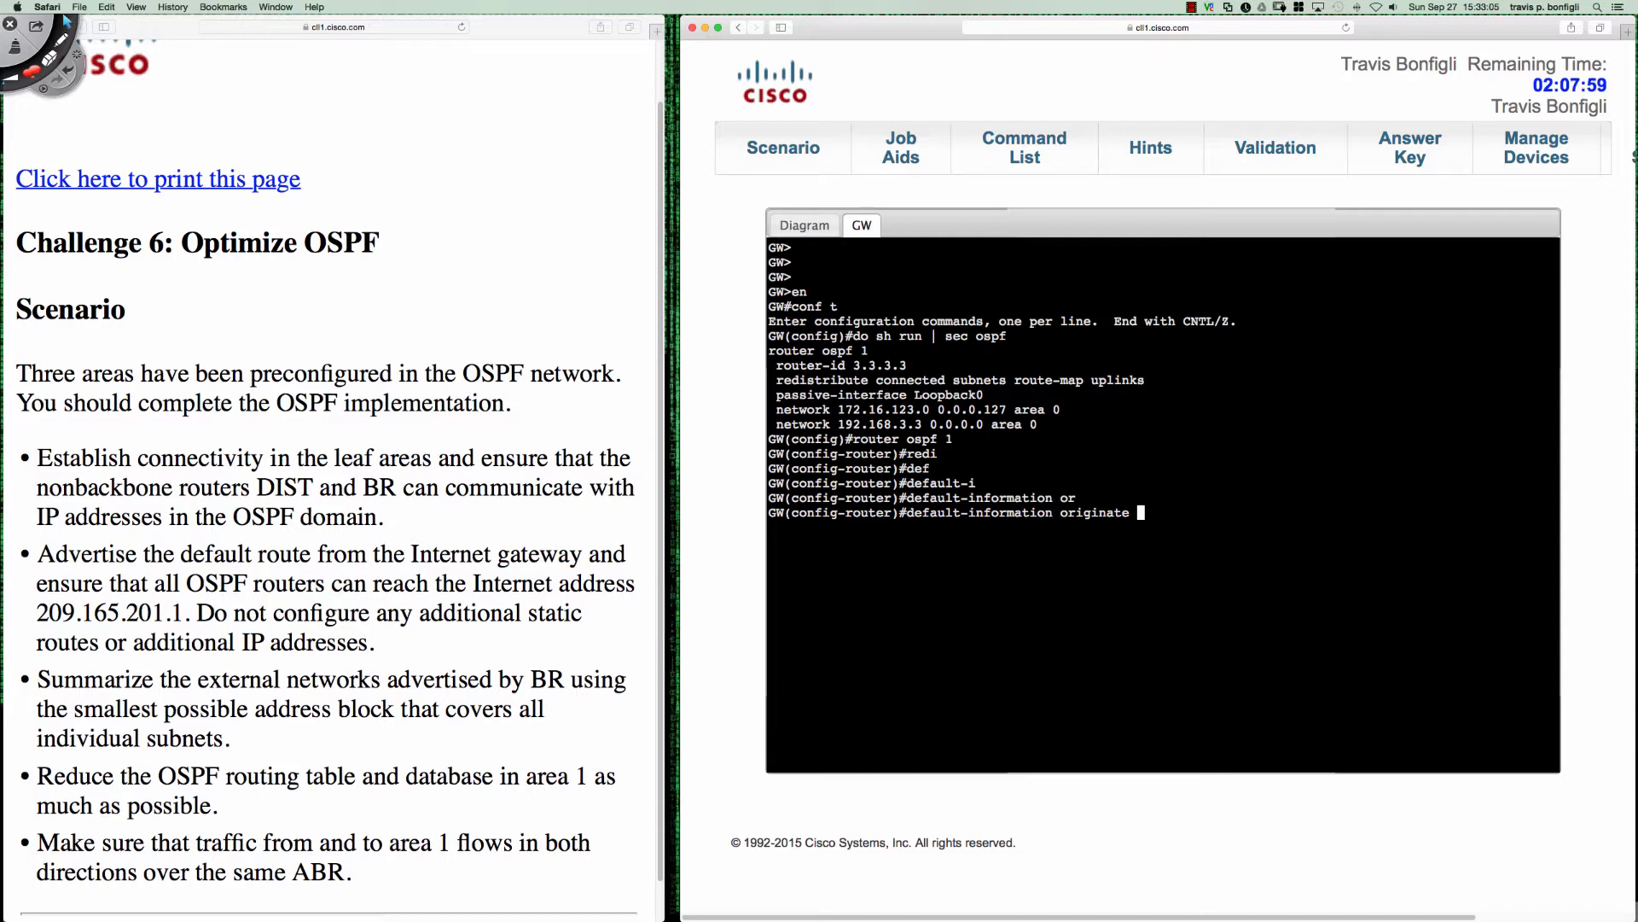
text(?)
text(alw)
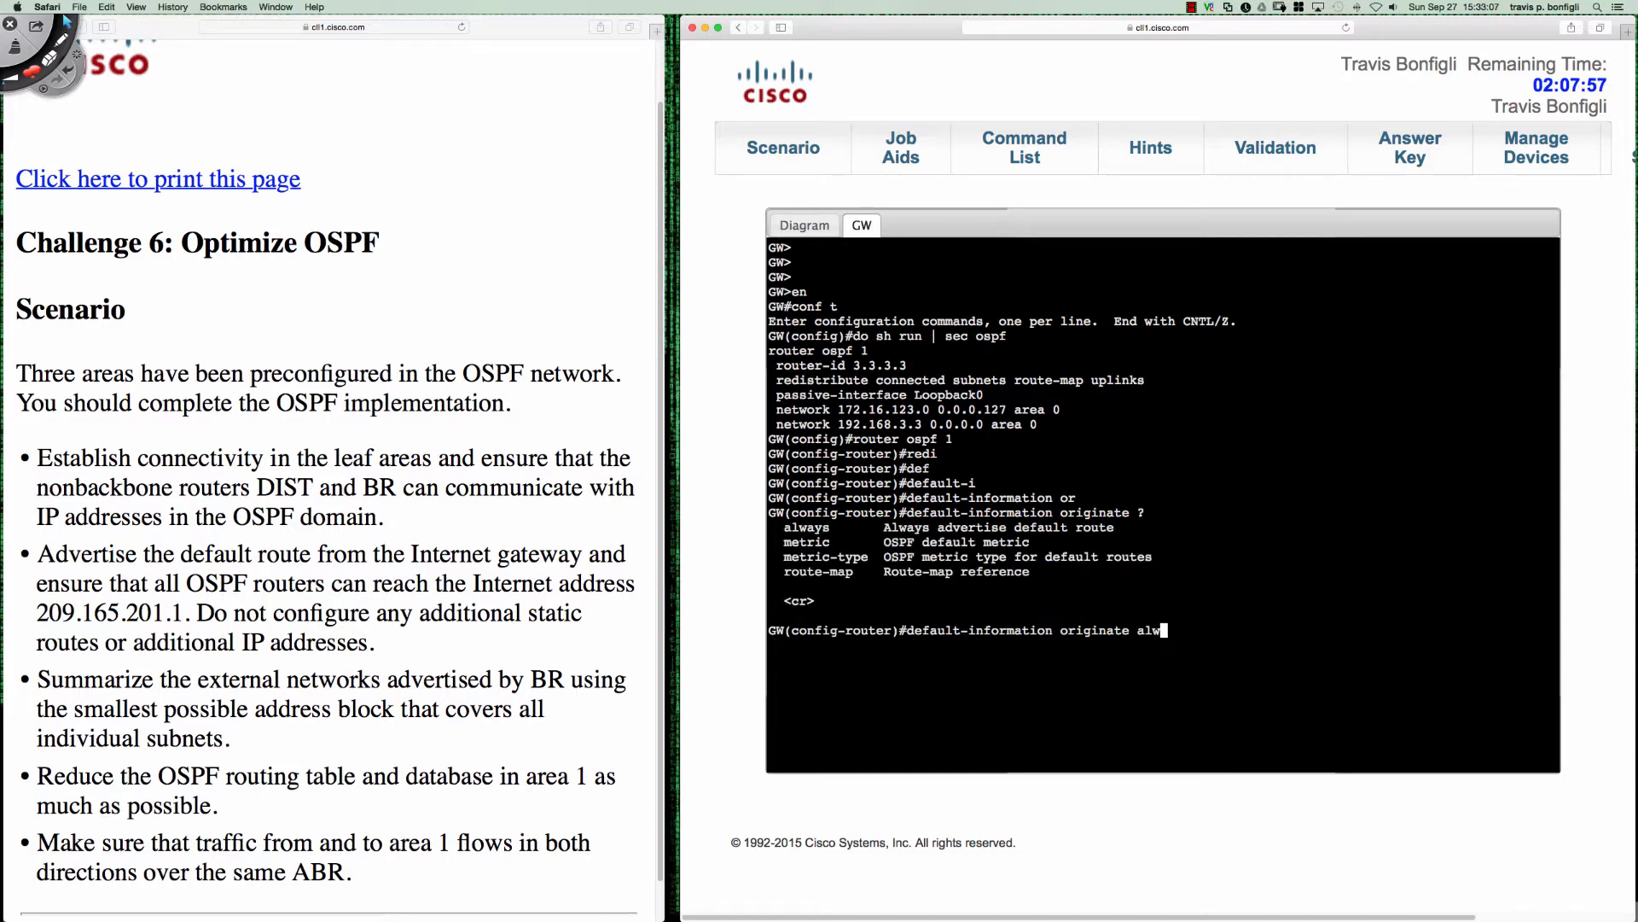
key(Tab)
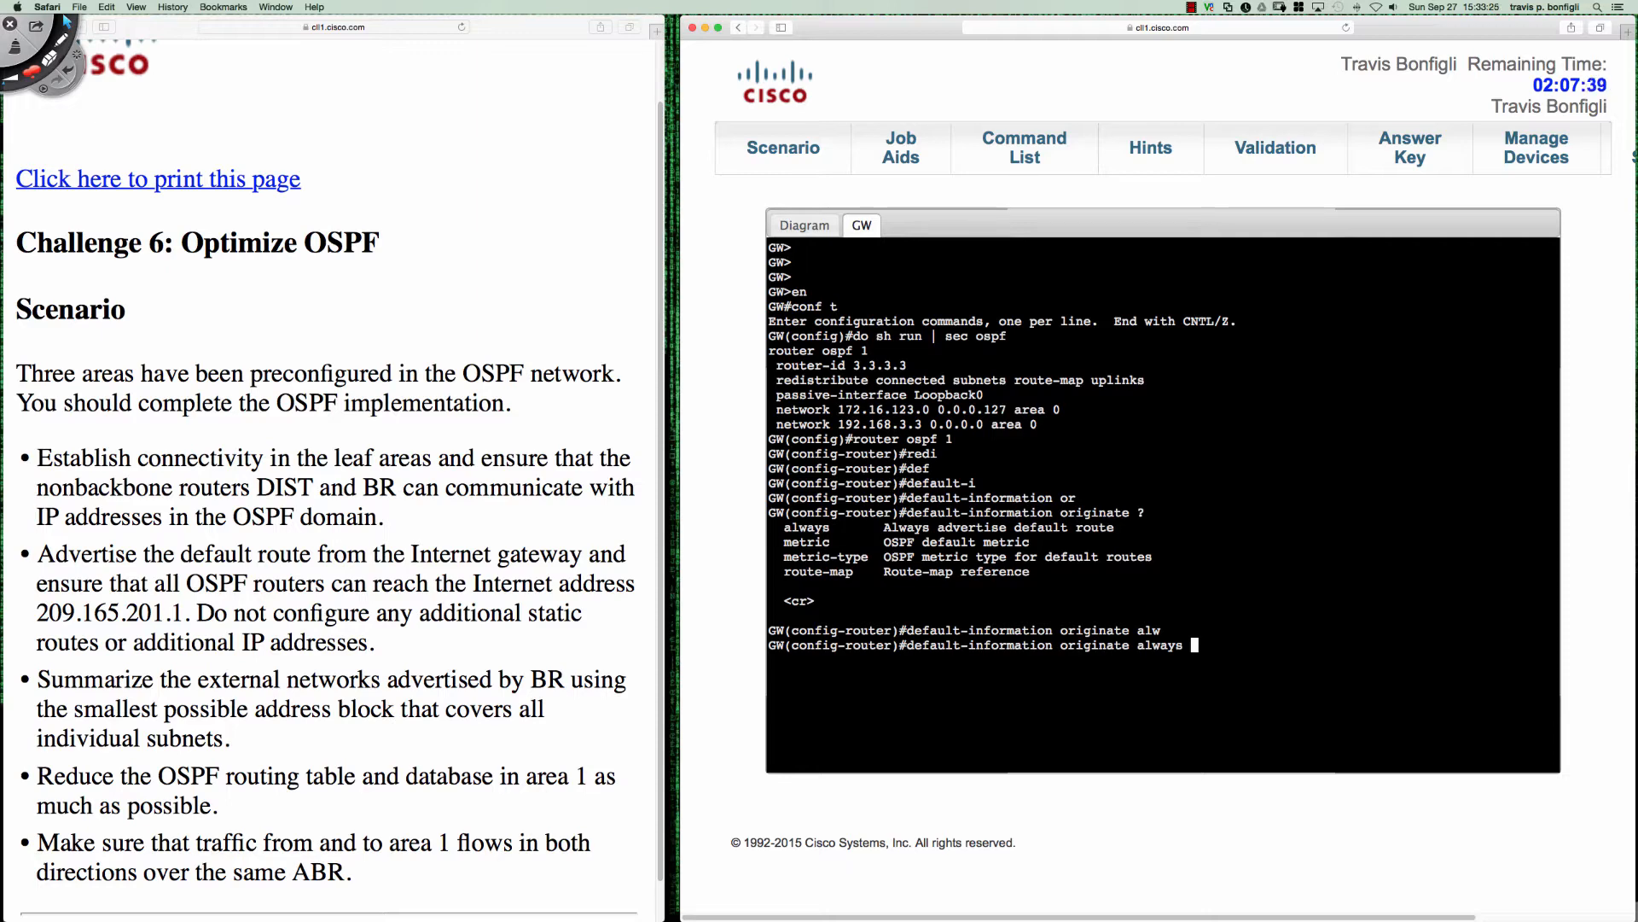
key(Return)
- Review the scenario's default route task and the task on summarizing BR's external networks
click(61, 555)
drag(40, 555, 450, 639)
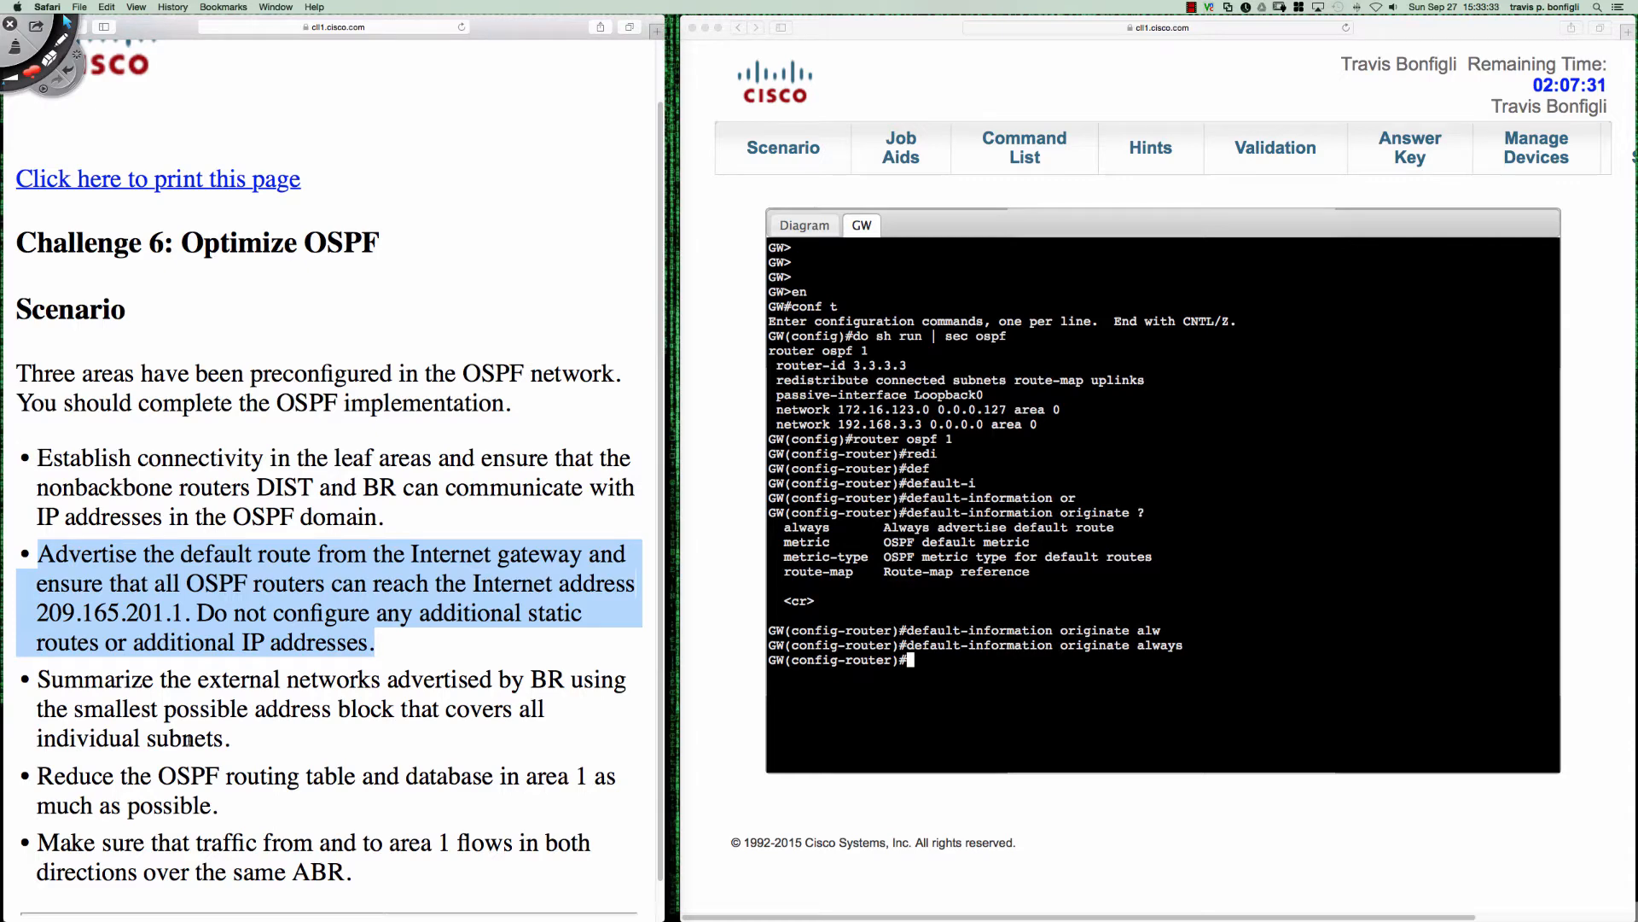
click(128, 680)
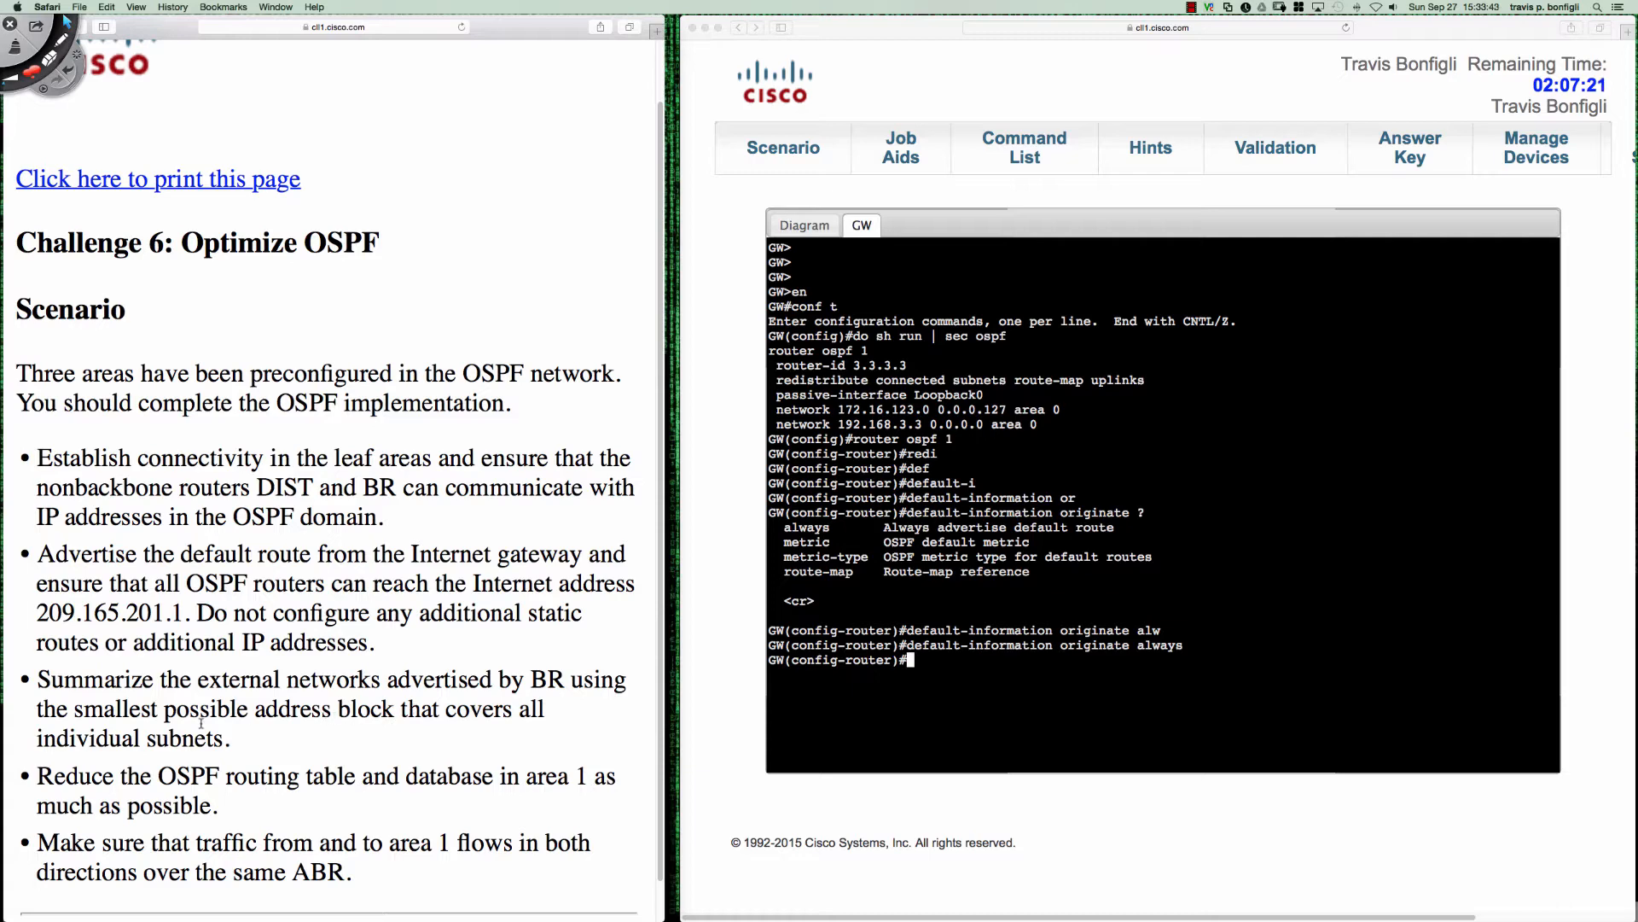
drag(231, 739, 38, 680)
click(221, 705)
- Check the OSPF area and addressing diagram in the job aids, and return to the scenario text
click(895, 150)
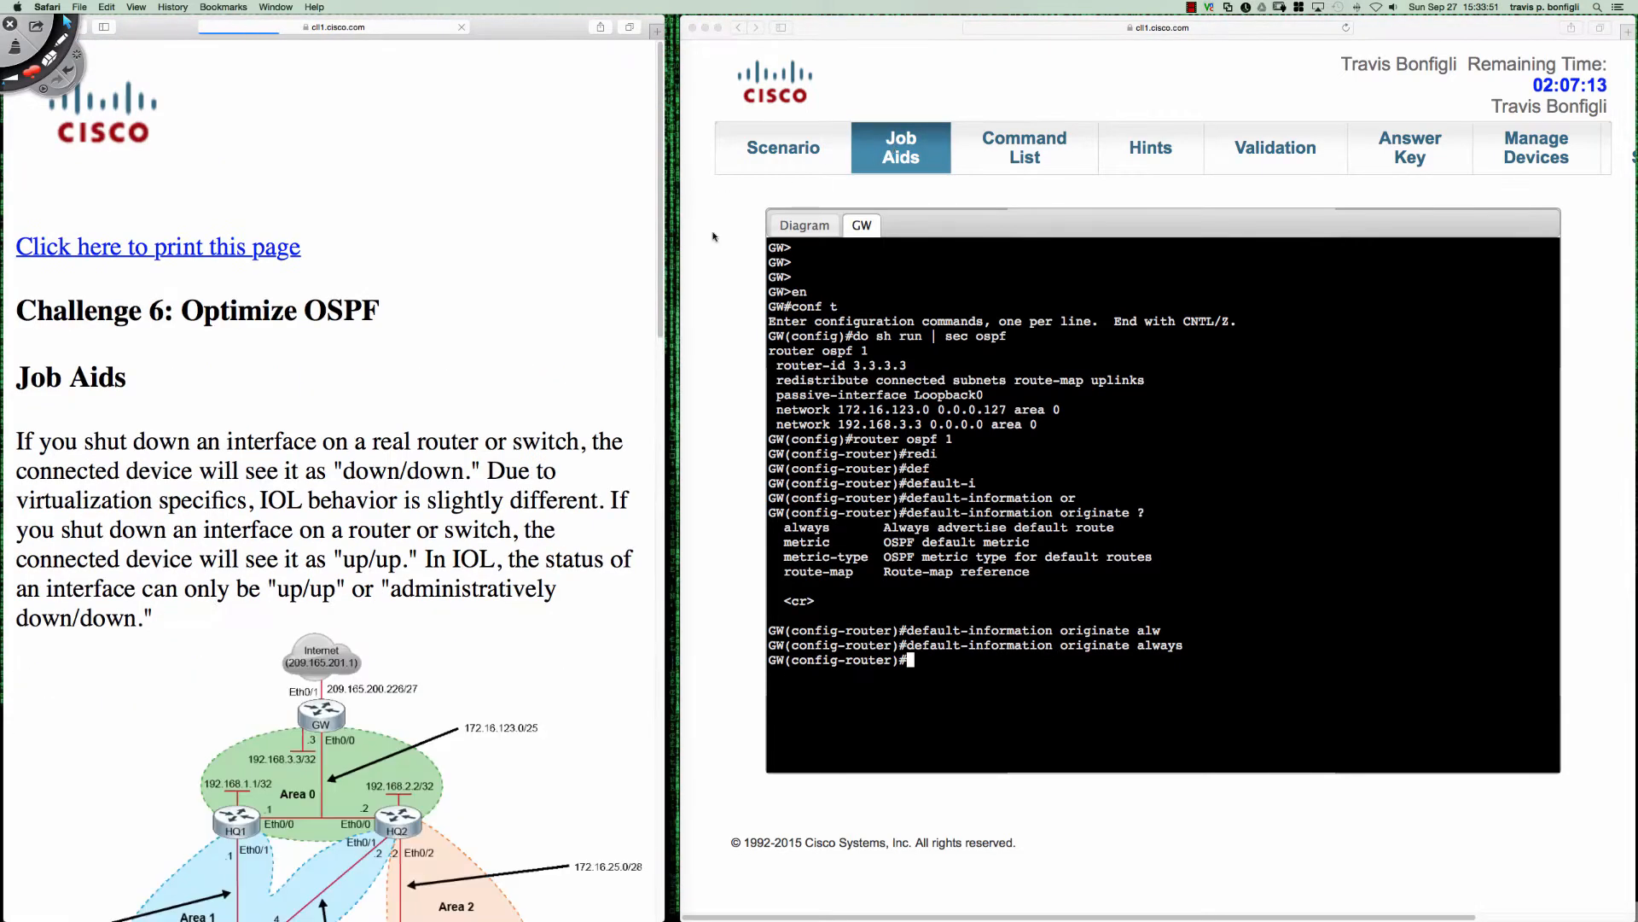
scroll(522, 316, down, 4)
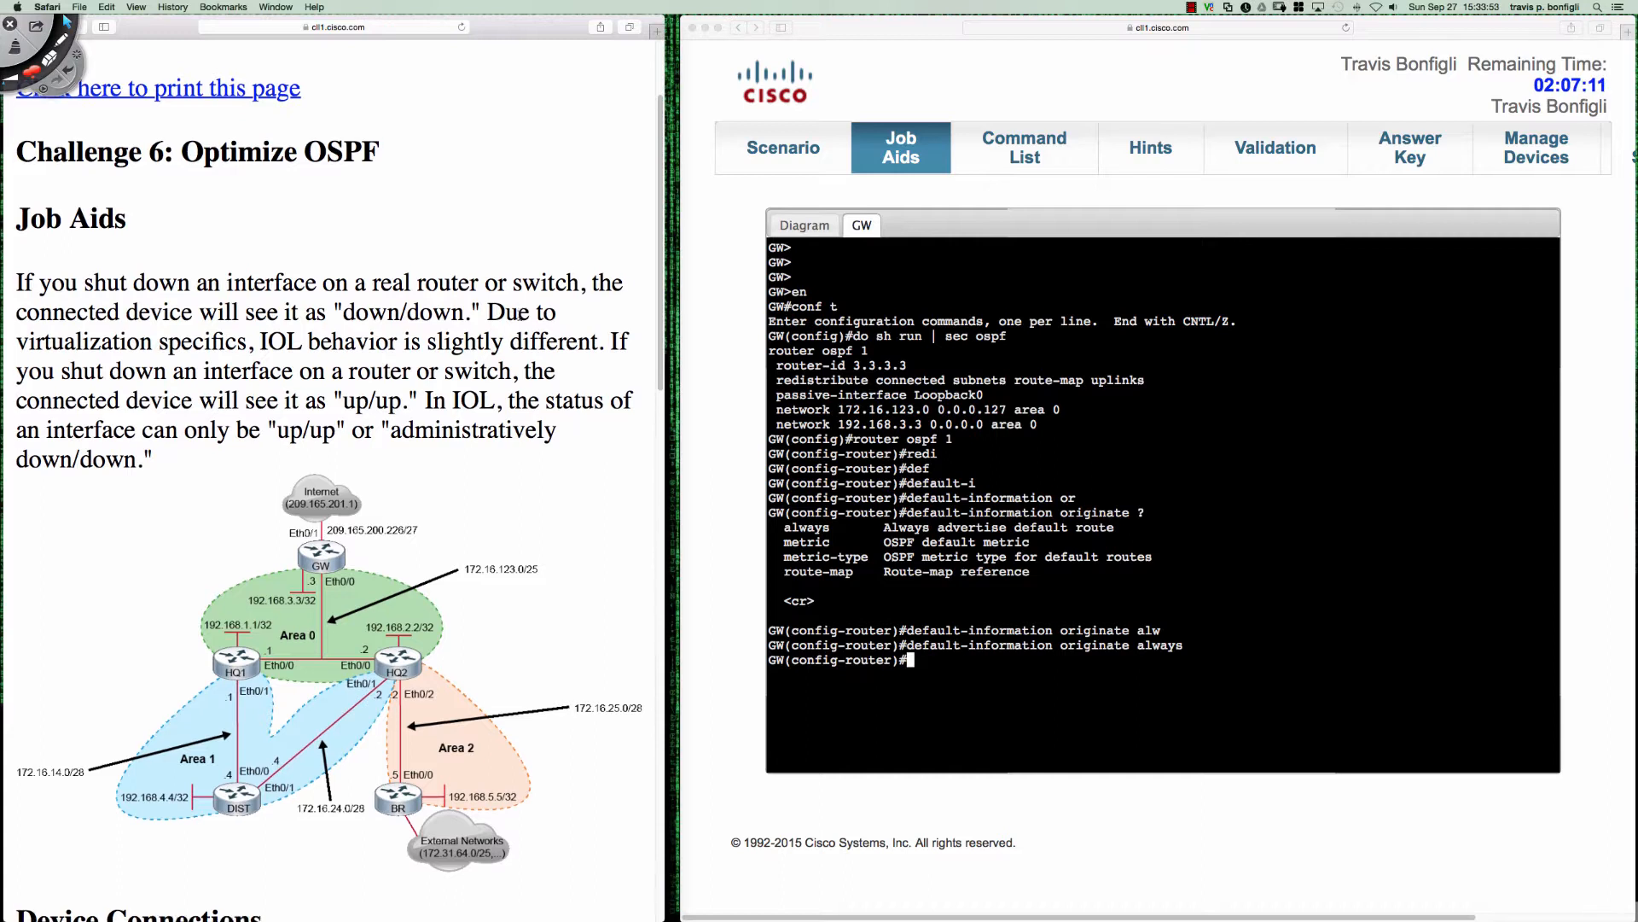
scroll(521, 315, down, 1)
scroll(520, 316, up, 2)
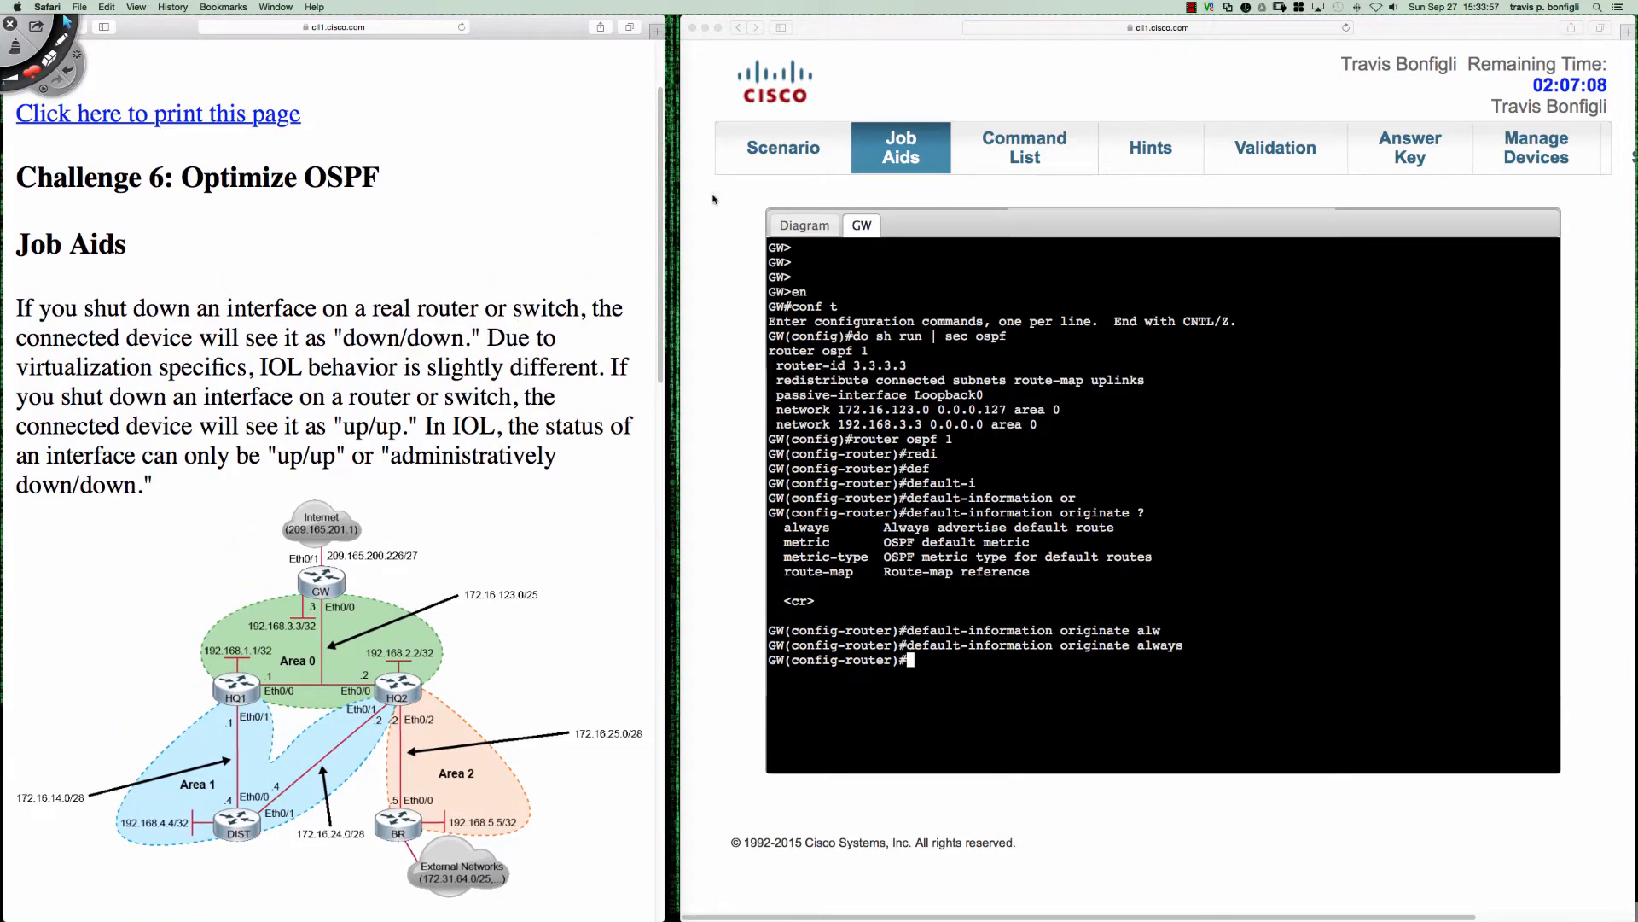
click(783, 150)
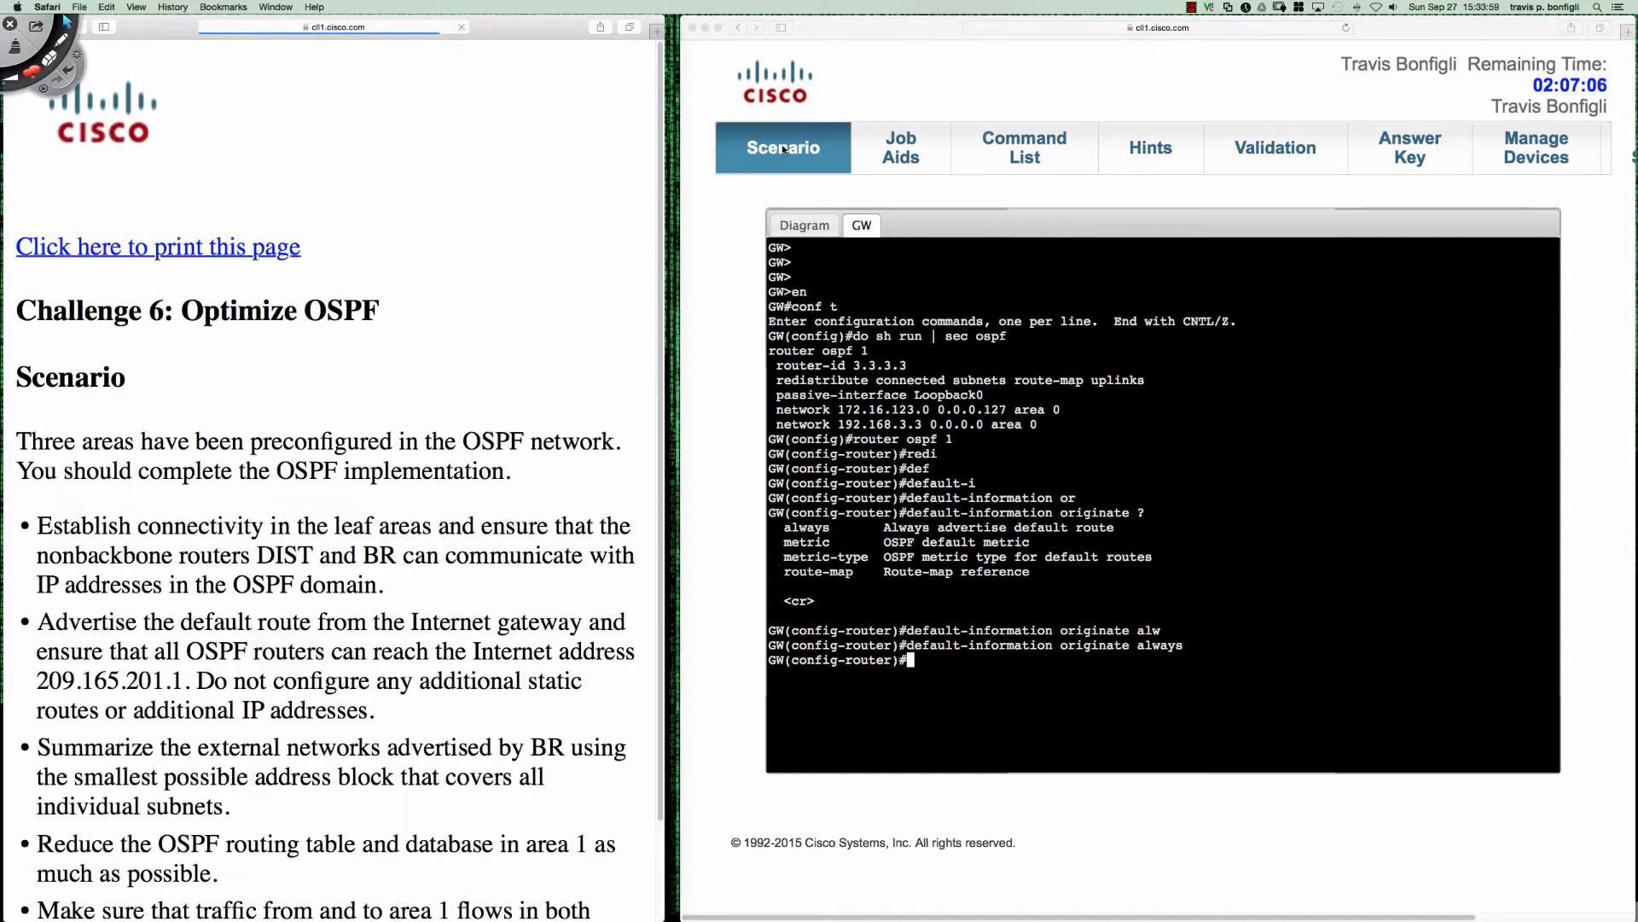
scroll(514, 283, down, 2)
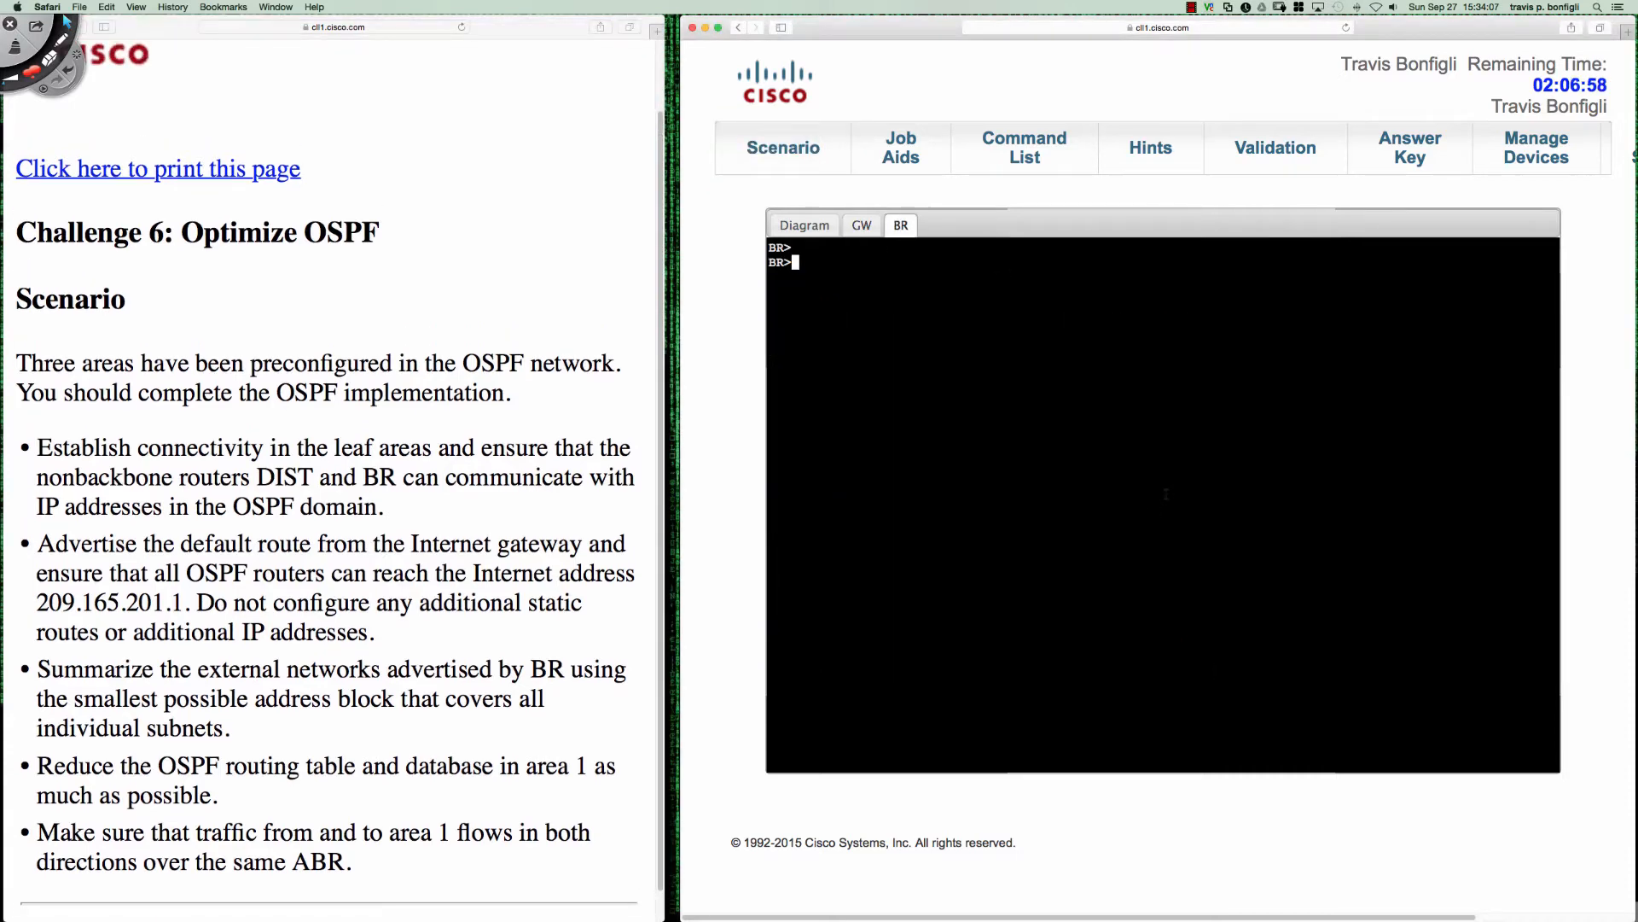
- Open the BR router's console and enter global configuration mode
key(Return)
key(Return)
key(Return)
text(en)
key(Return)
text(conf t)
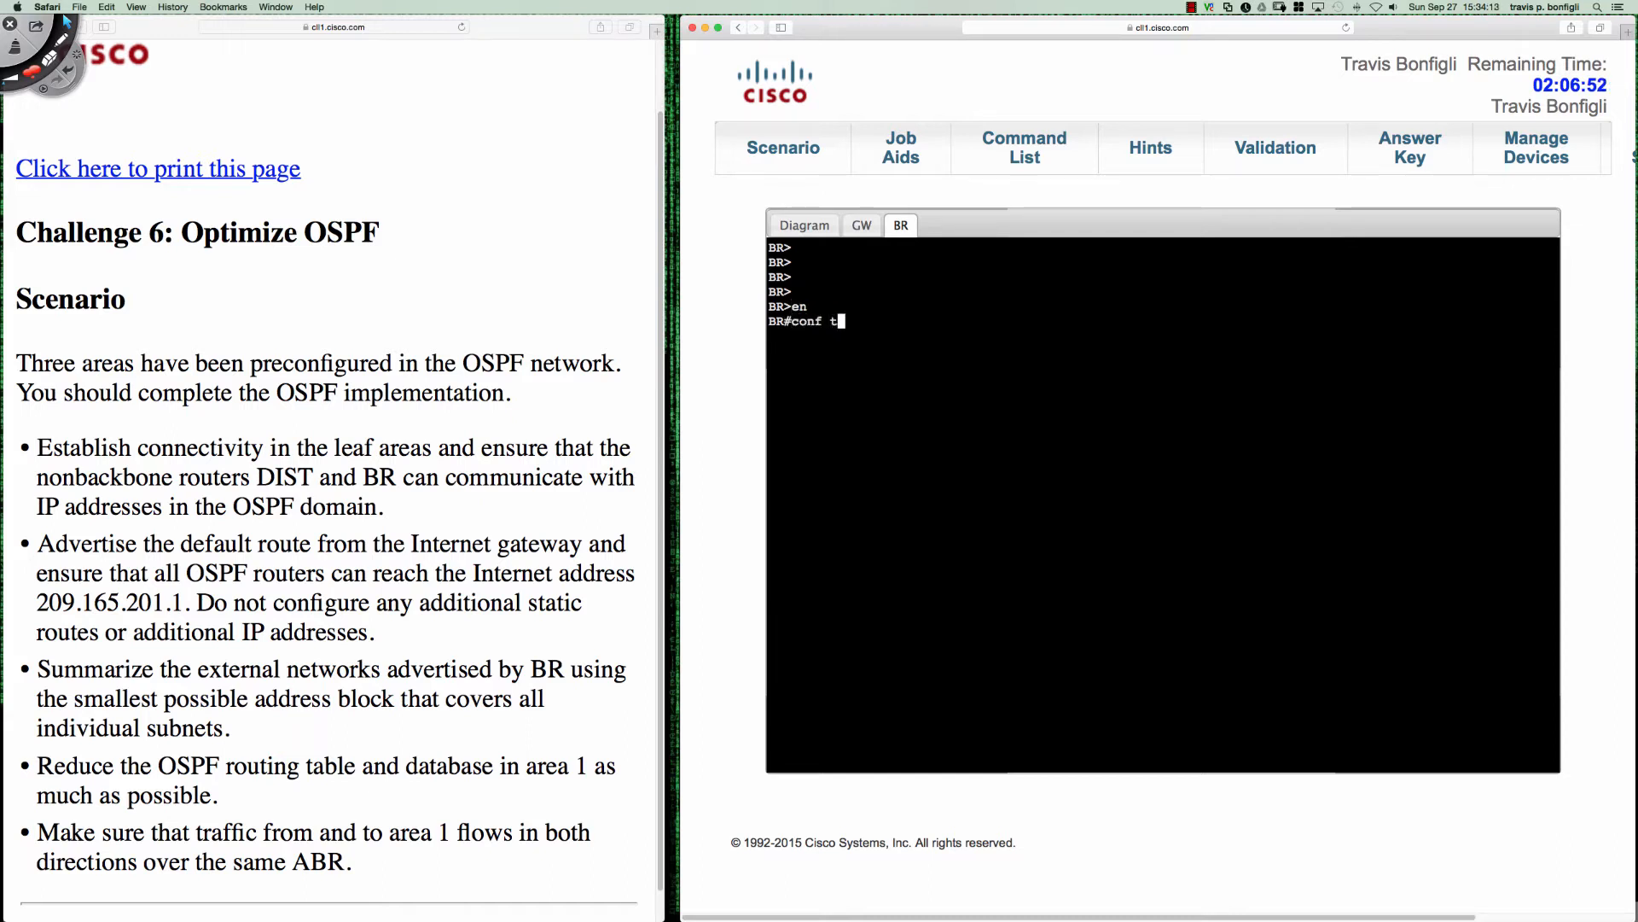
key(Return)
key(Return)
key(Return)
- Display the brief IP interface summary on BR from configuration mode
key(Return)
text(do sh ip int bri)
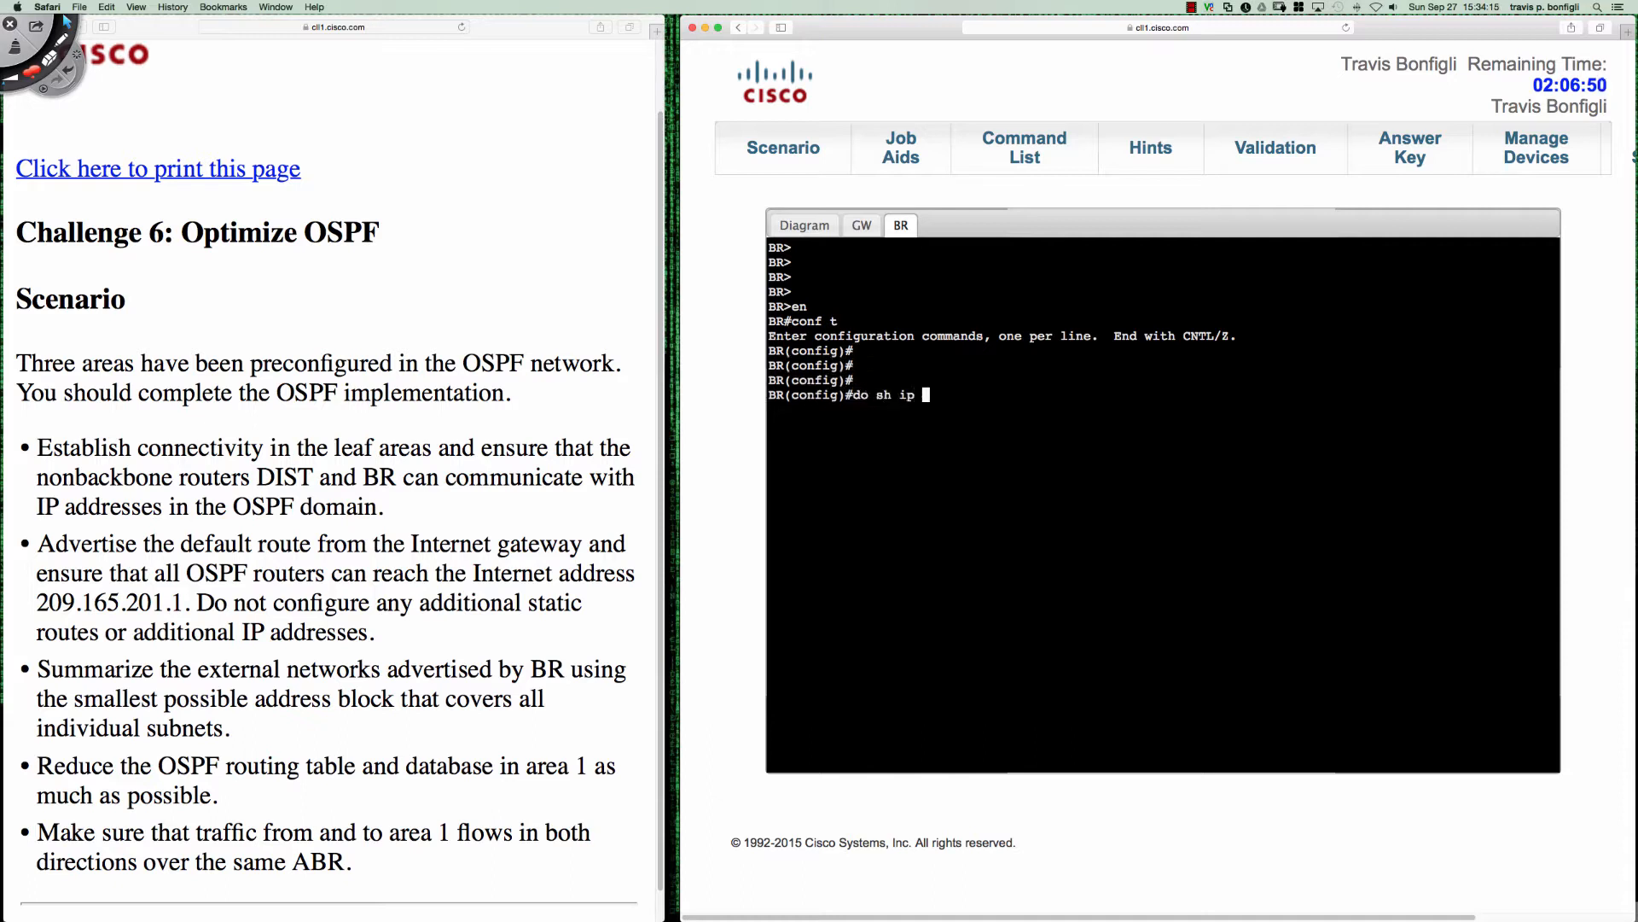
key(Return)
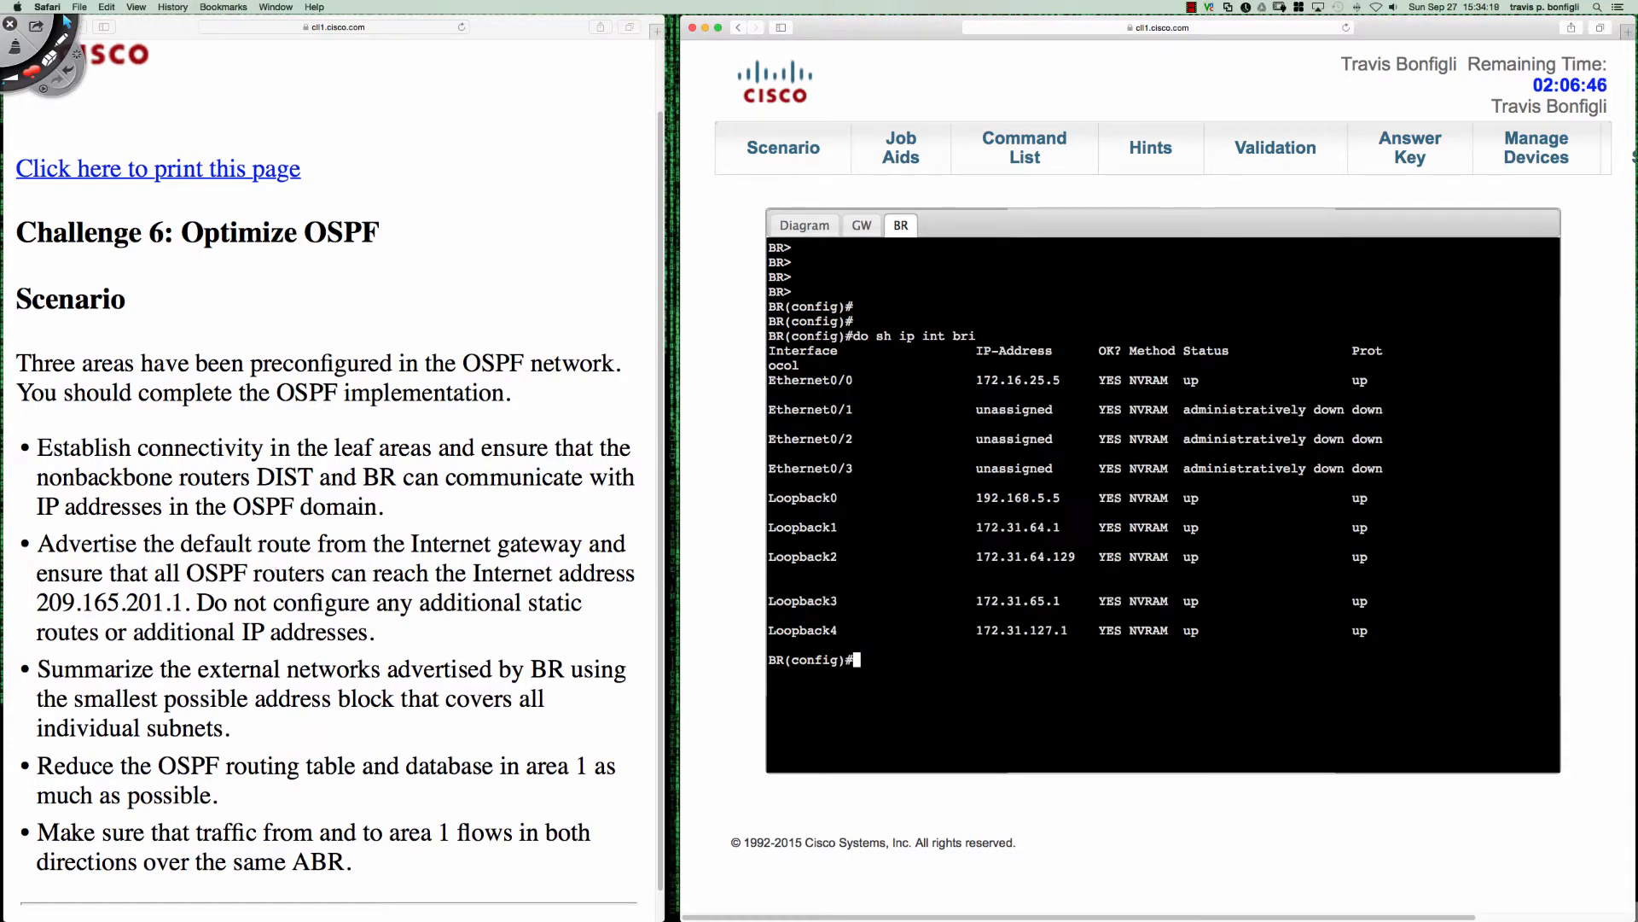
- Using Deskscribble, outline the Loopback1 to Loopback4 addresses, underline their first two octets and write a circled 16 beside them
click(61, 40)
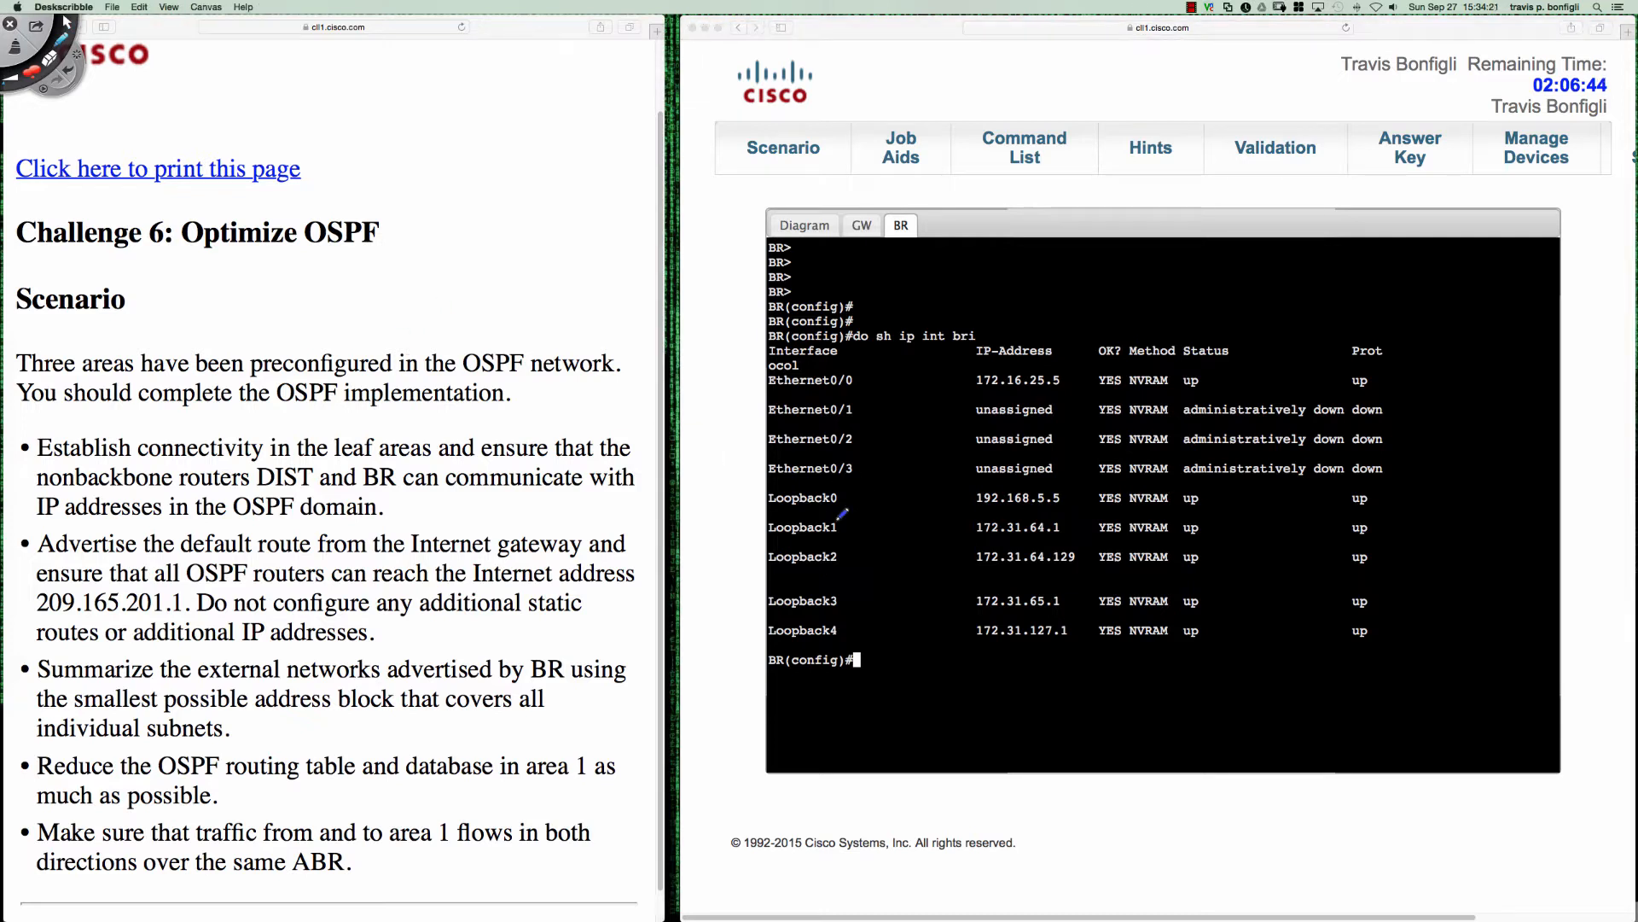
mouse_move(988, 508)
mouse_down()
mouse_move(774, 507)
mouse_move(755, 595)
mouse_move(784, 640)
mouse_move(1045, 636)
mouse_move(1080, 598)
mouse_move(1088, 517)
mouse_move(973, 503)
mouse_move(994, 535)
mouse_move(1018, 534)
mouse_up()
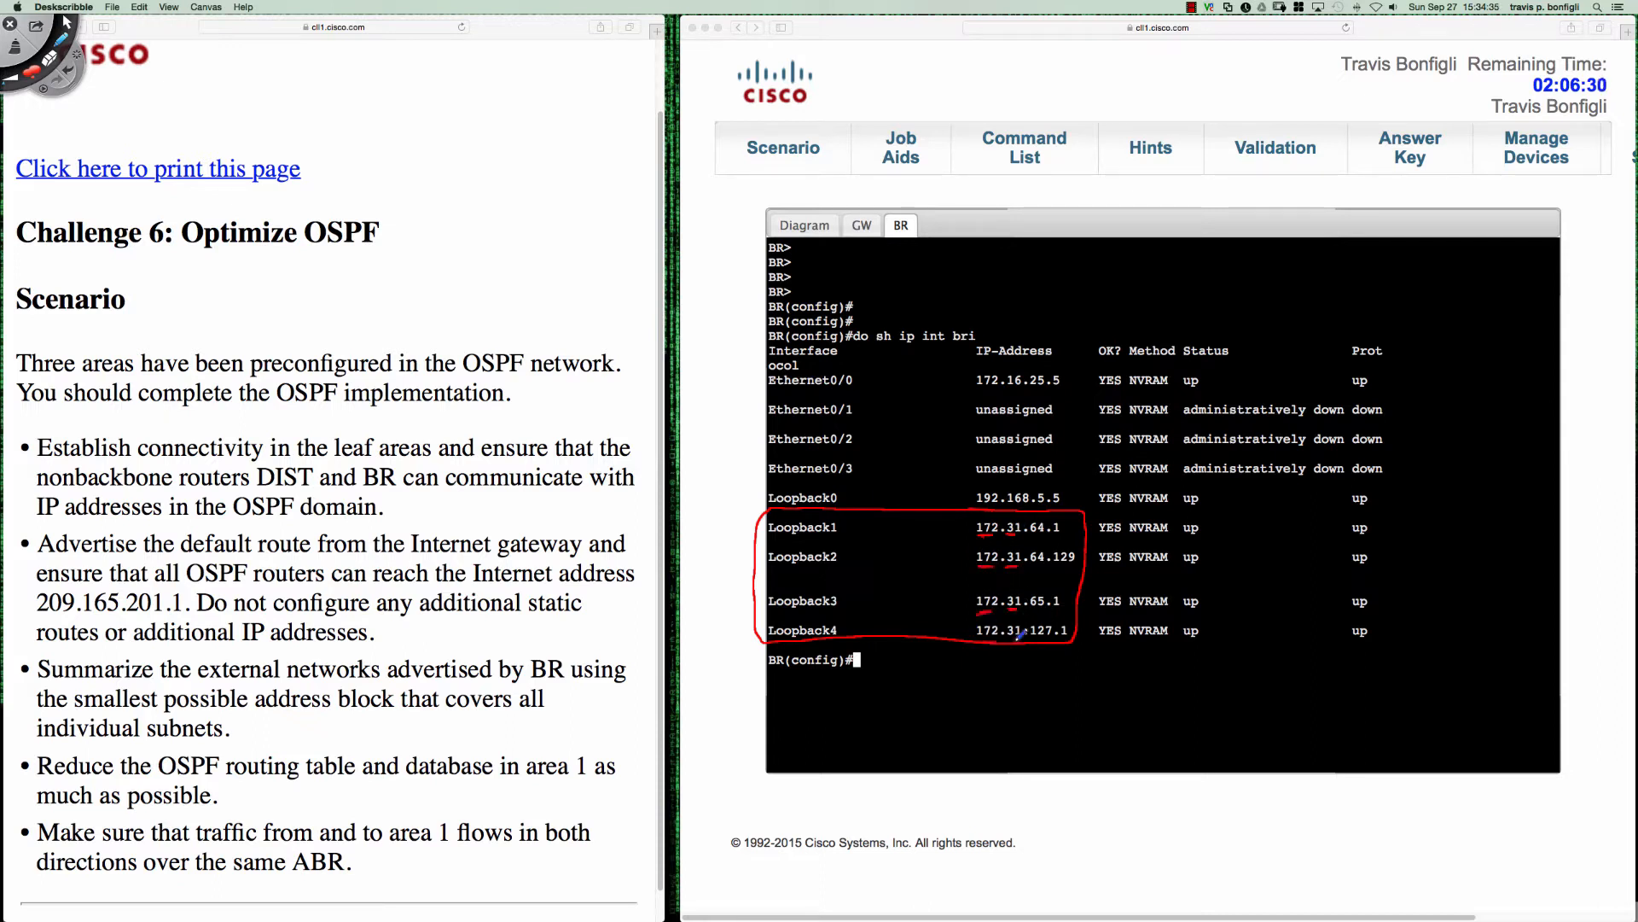
mouse_move(882, 553)
mouse_down()
mouse_move(879, 587)
mouse_move(892, 577)
mouse_move(860, 591)
mouse_move(892, 534)
mouse_up()
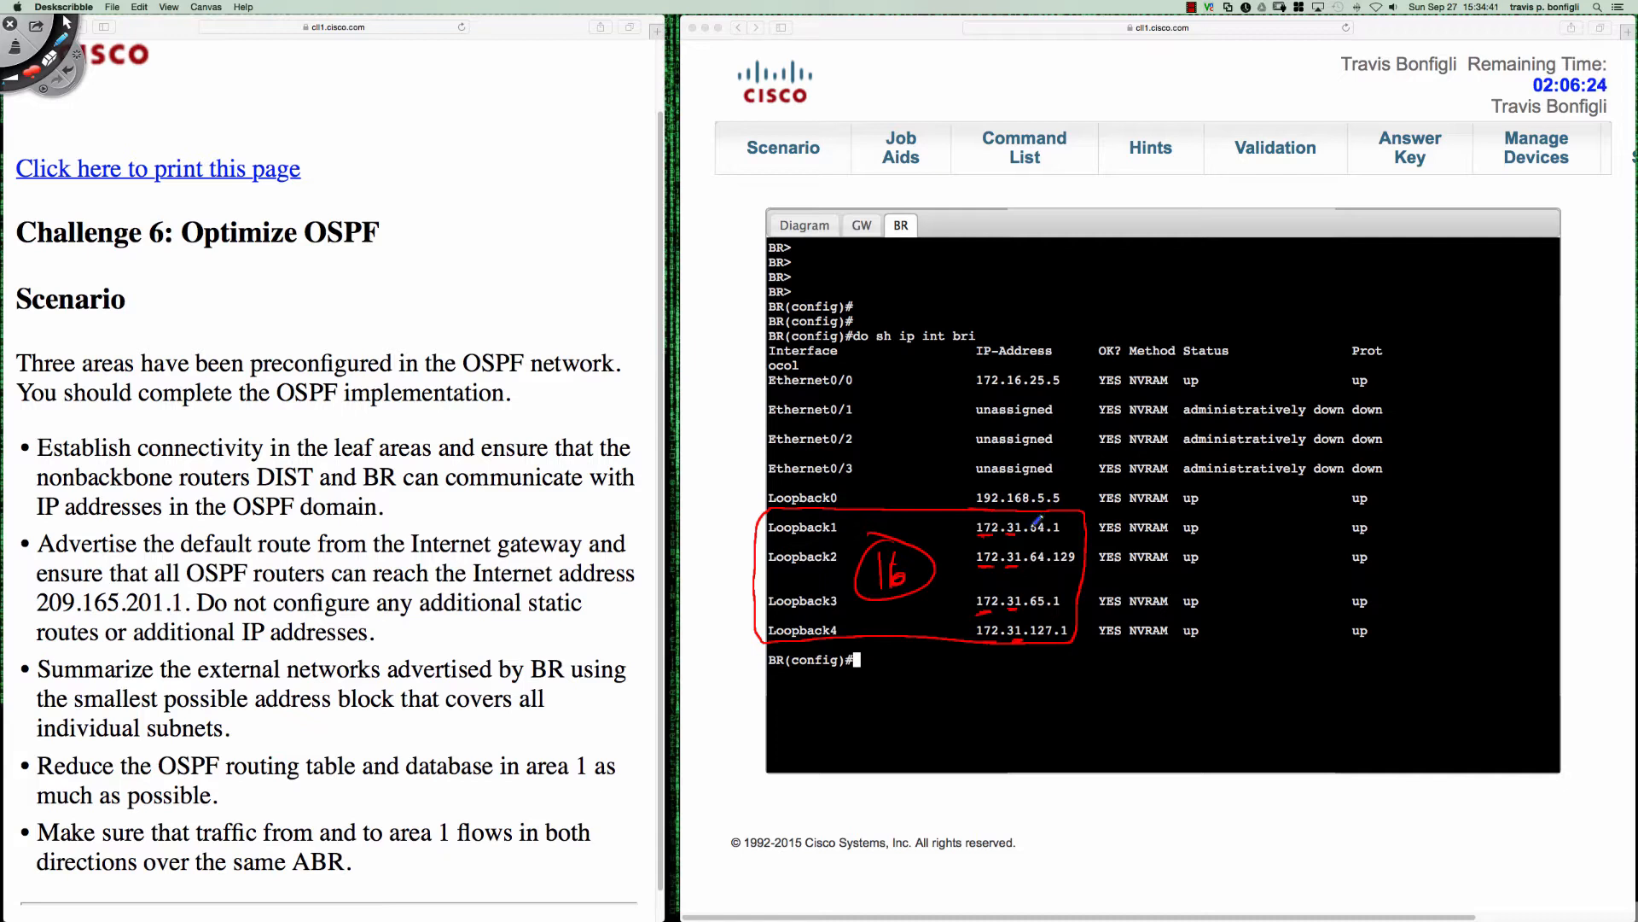
- Box the third octets of the Loopback1 to Loopback4 addresses and write their binary values alongside, starting with 01000000 for 64
mouse_move(1030, 512)
mouse_down()
mouse_move(1033, 640)
mouse_move(1058, 601)
mouse_move(1057, 509)
mouse_up()
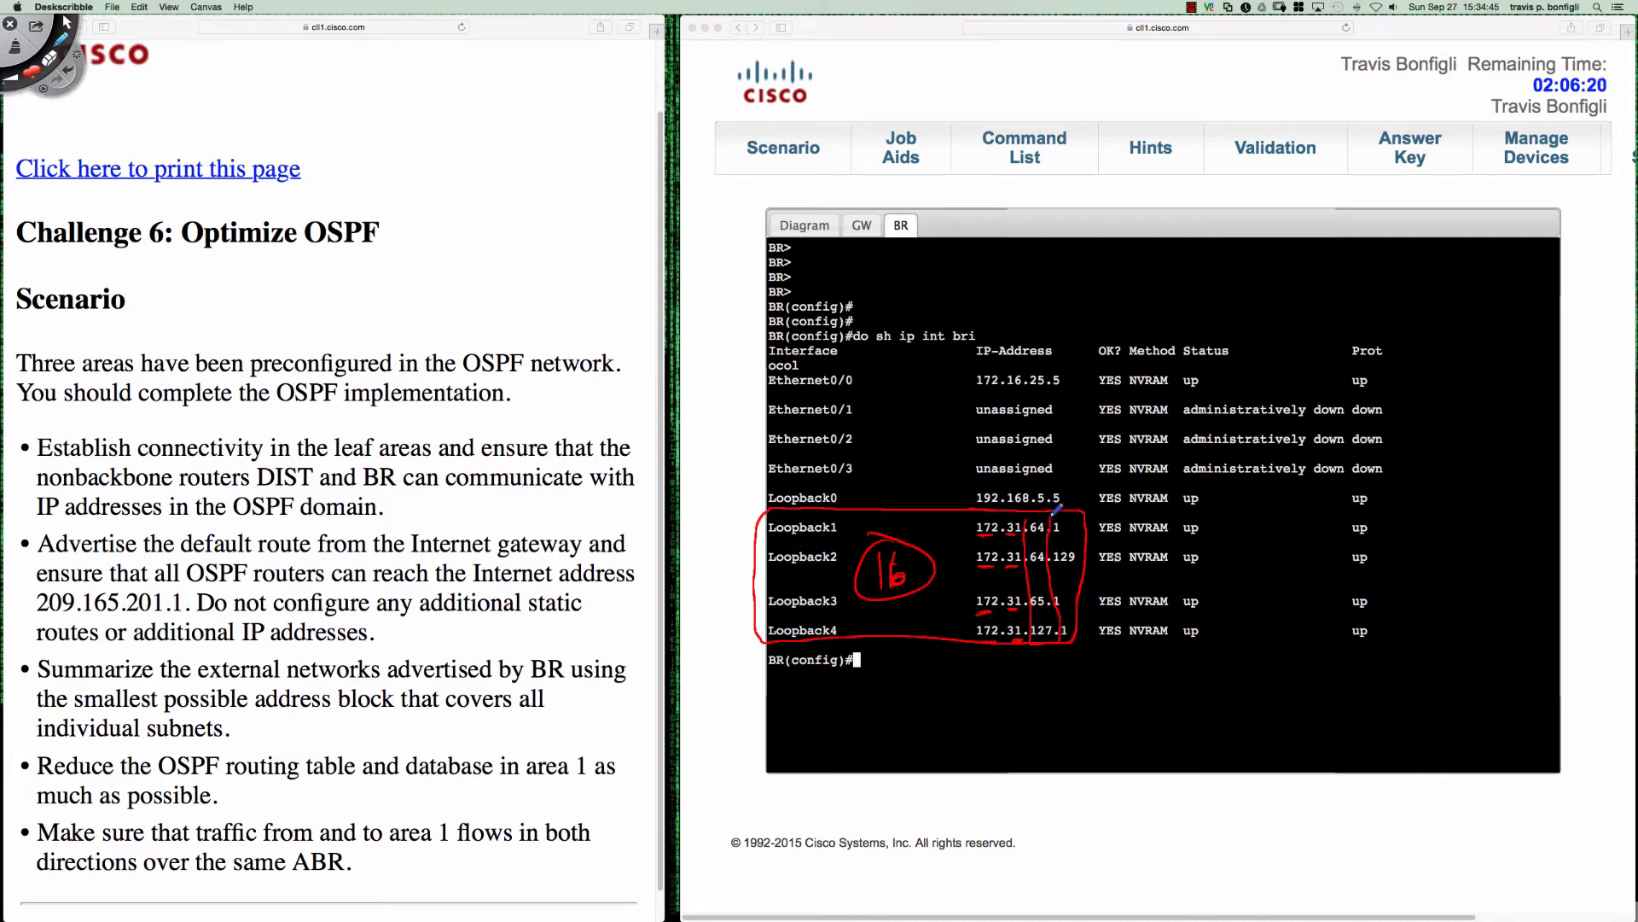
mouse_move(1040, 645)
mouse_down()
mouse_move(1041, 664)
mouse_move(1158, 681)
mouse_move(1331, 662)
mouse_up()
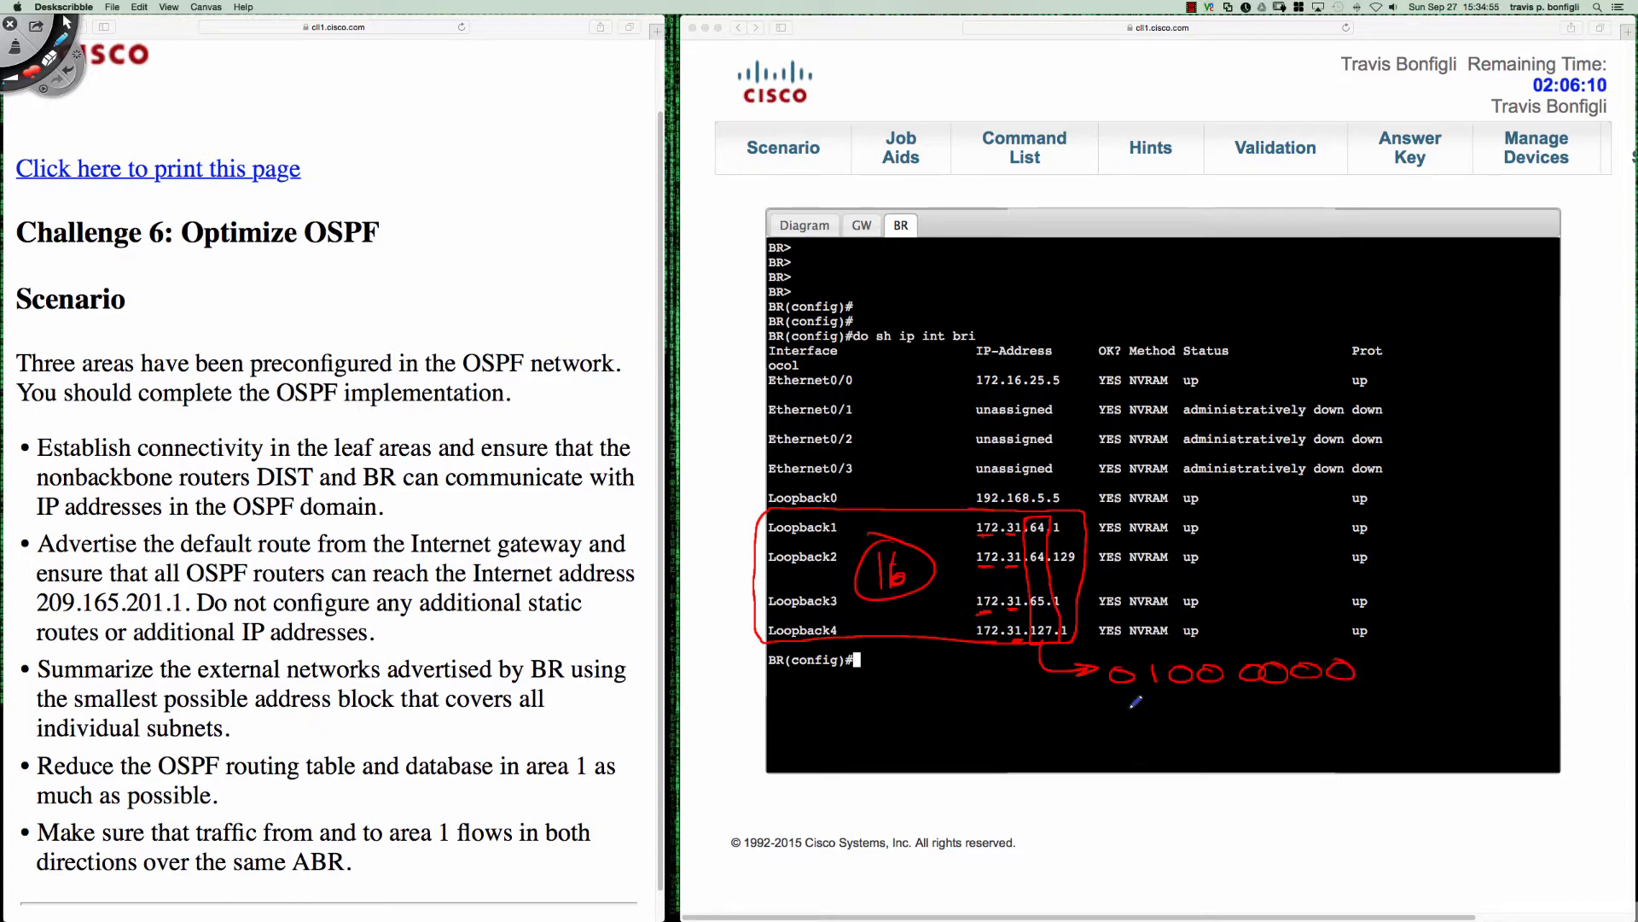
drag(1131, 702, 1160, 717)
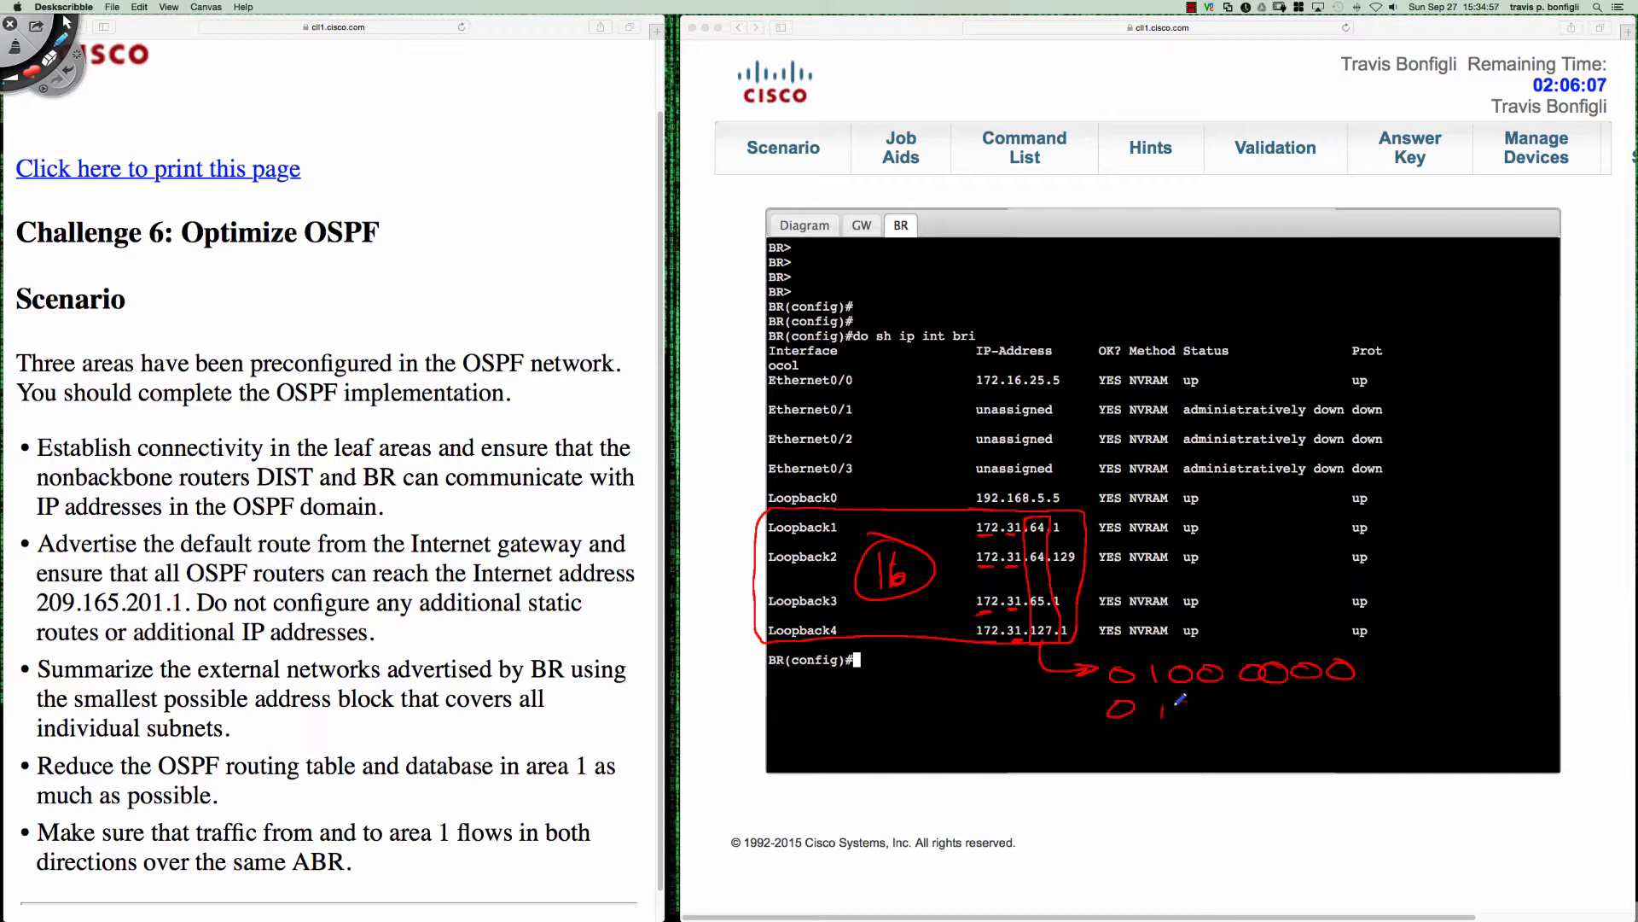
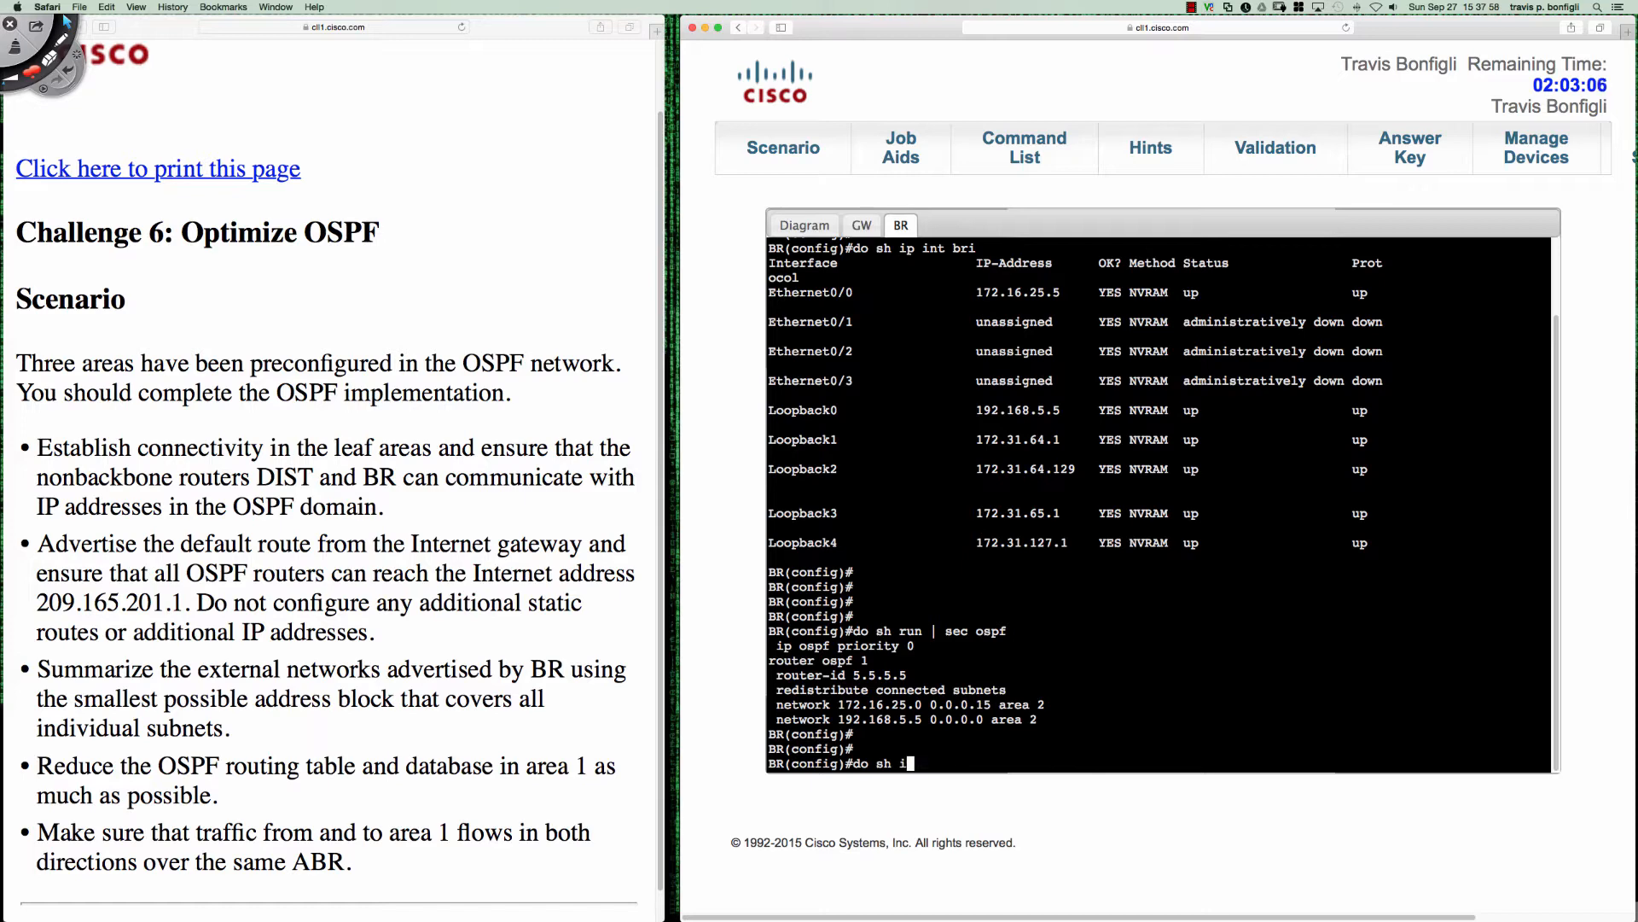
- Display BR's OSPF routes and enter router configuration mode for OSPF process 1
text(f)
key(Return)
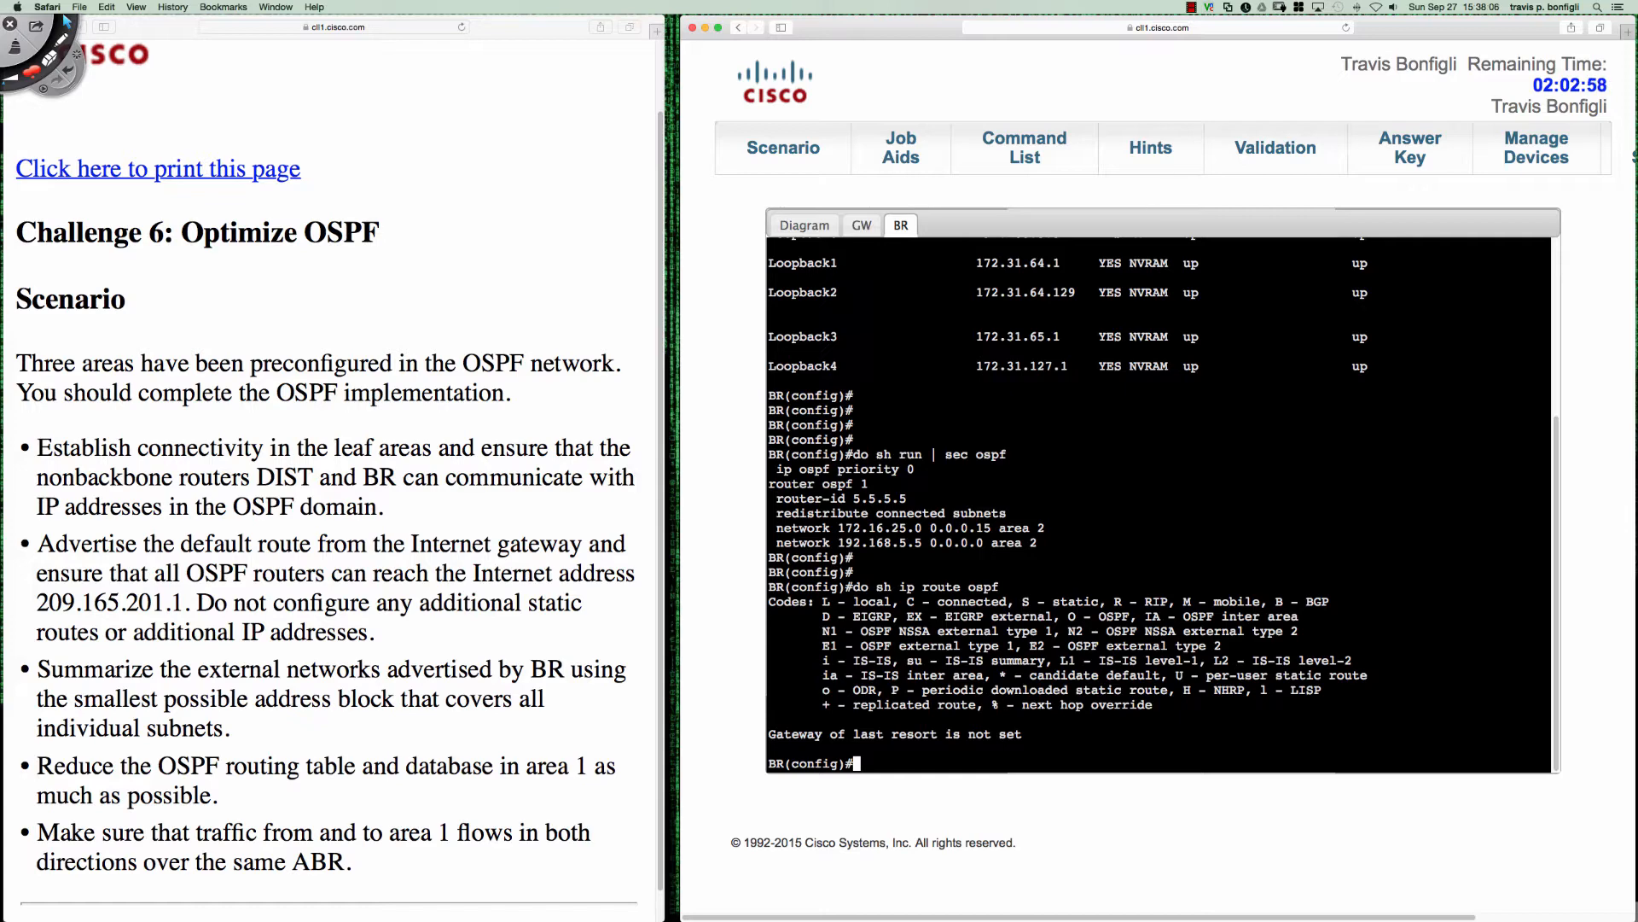
text(router ospf 1)
key(Return)
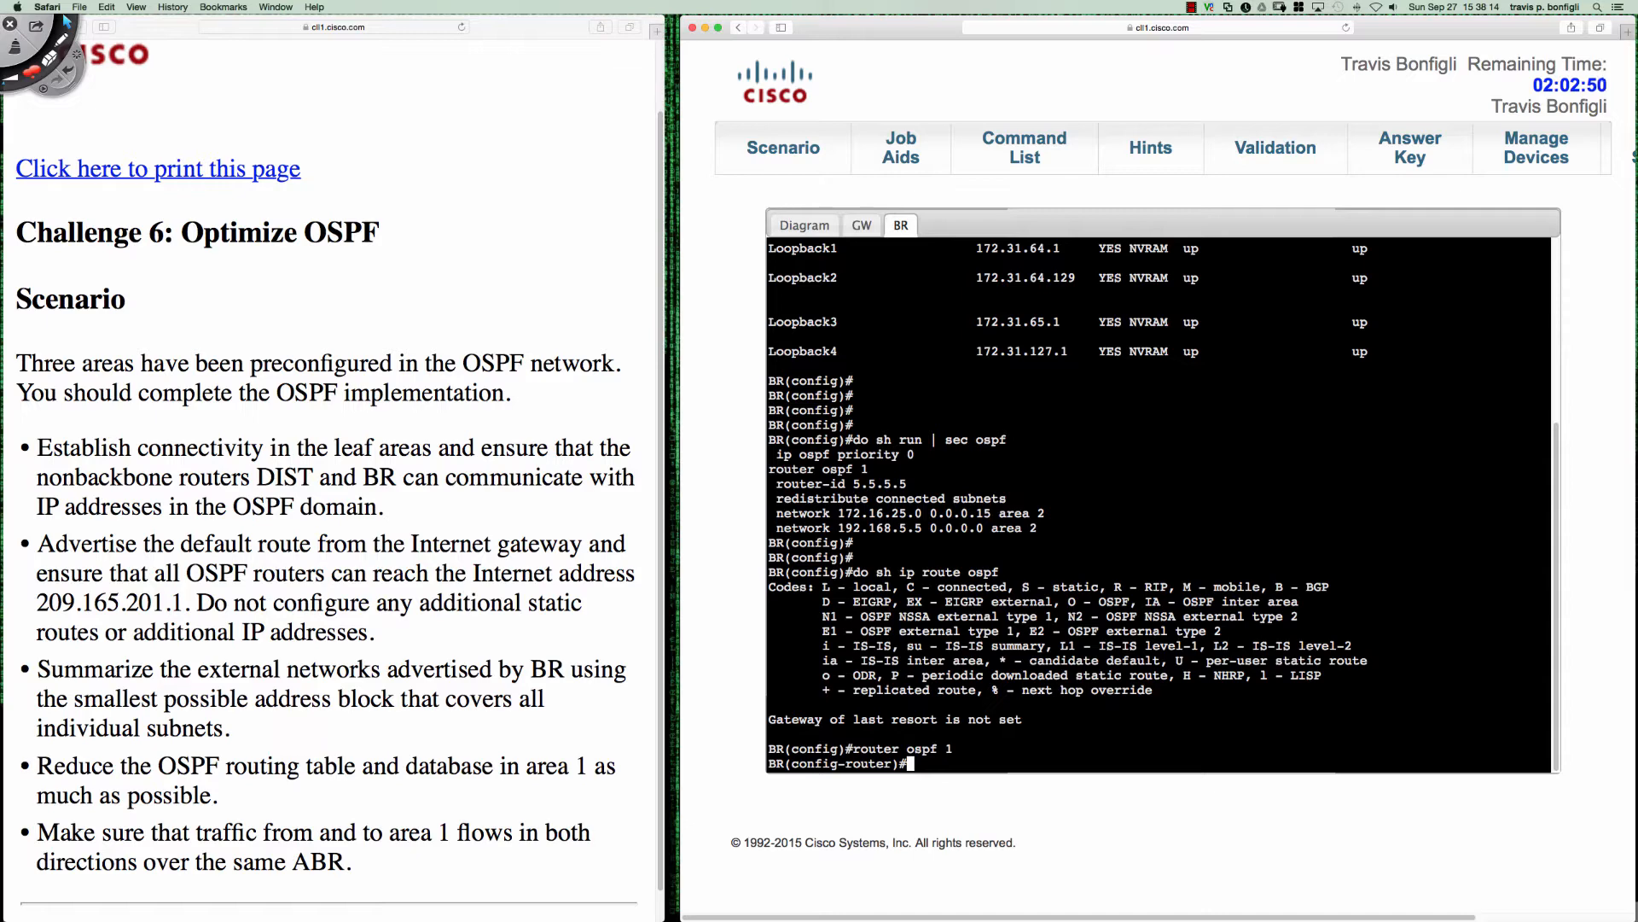
- Look up the arguments of the summary-address command in BR's OSPF router configuration
text(summ)
key(Tab)
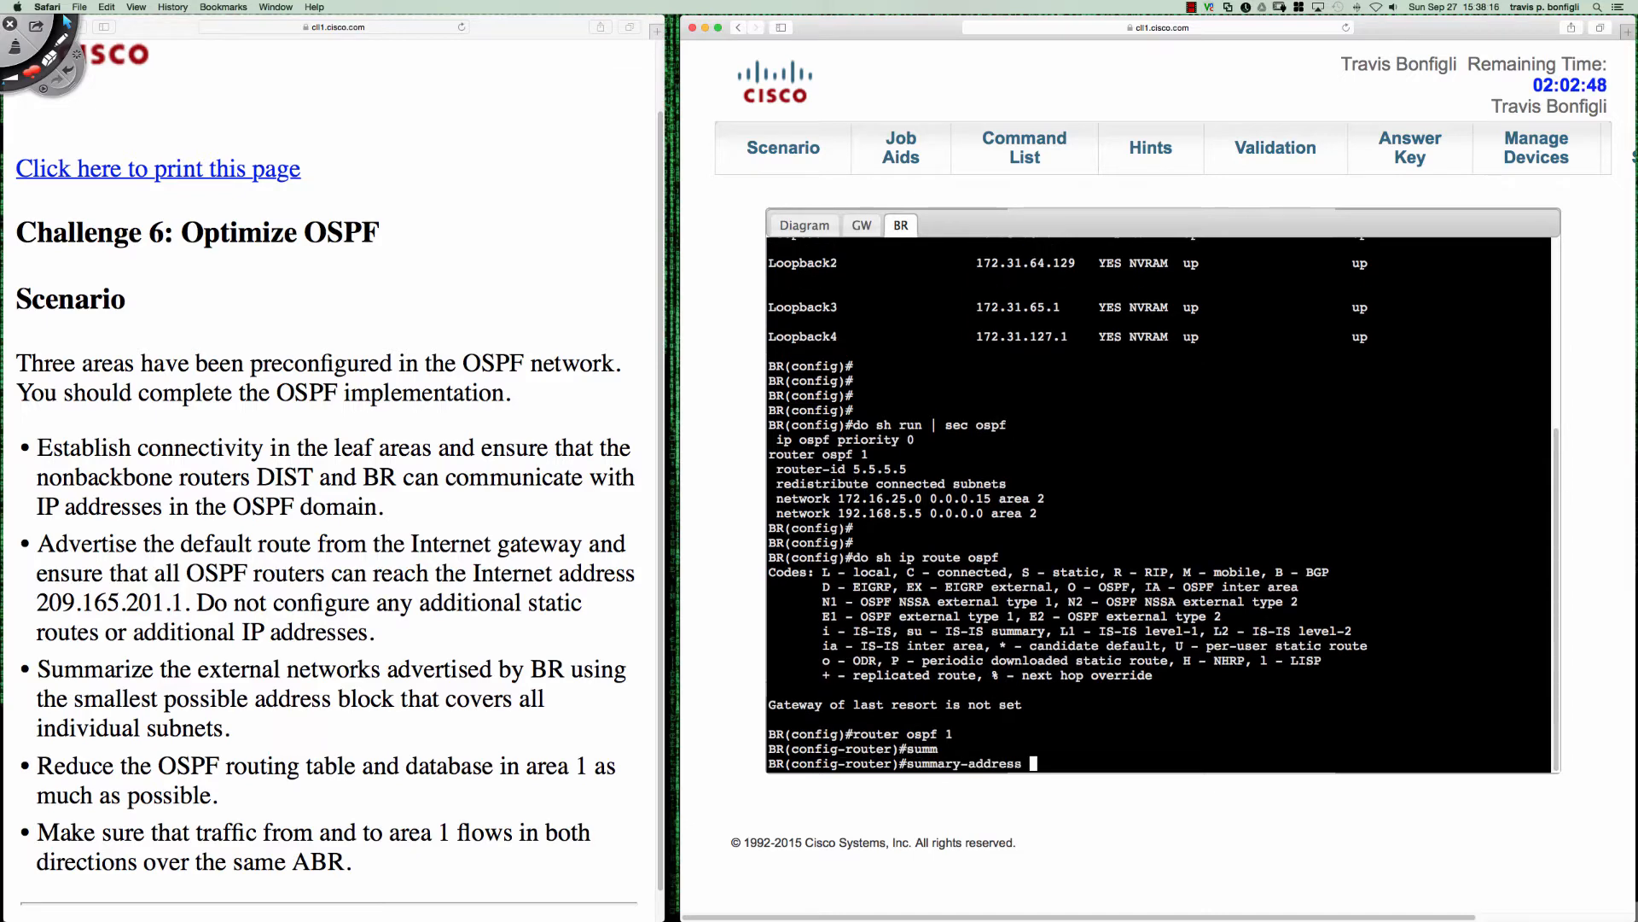
key(BackSpace)
key(BackSpace)
key(BackSpace)
key(BackSpace)
key(BackSpace)
key(BackSpace)
key(BackSpace)
key(BackSpace)
key(BackSpace)
key(BackSpace)
key(BackSpace)
key(BackSpace)
key(BackSpace)
key(BackSpace)
key(BackSpace)
key(BackSpace)
text(summar)
key(Tab)
text(?)
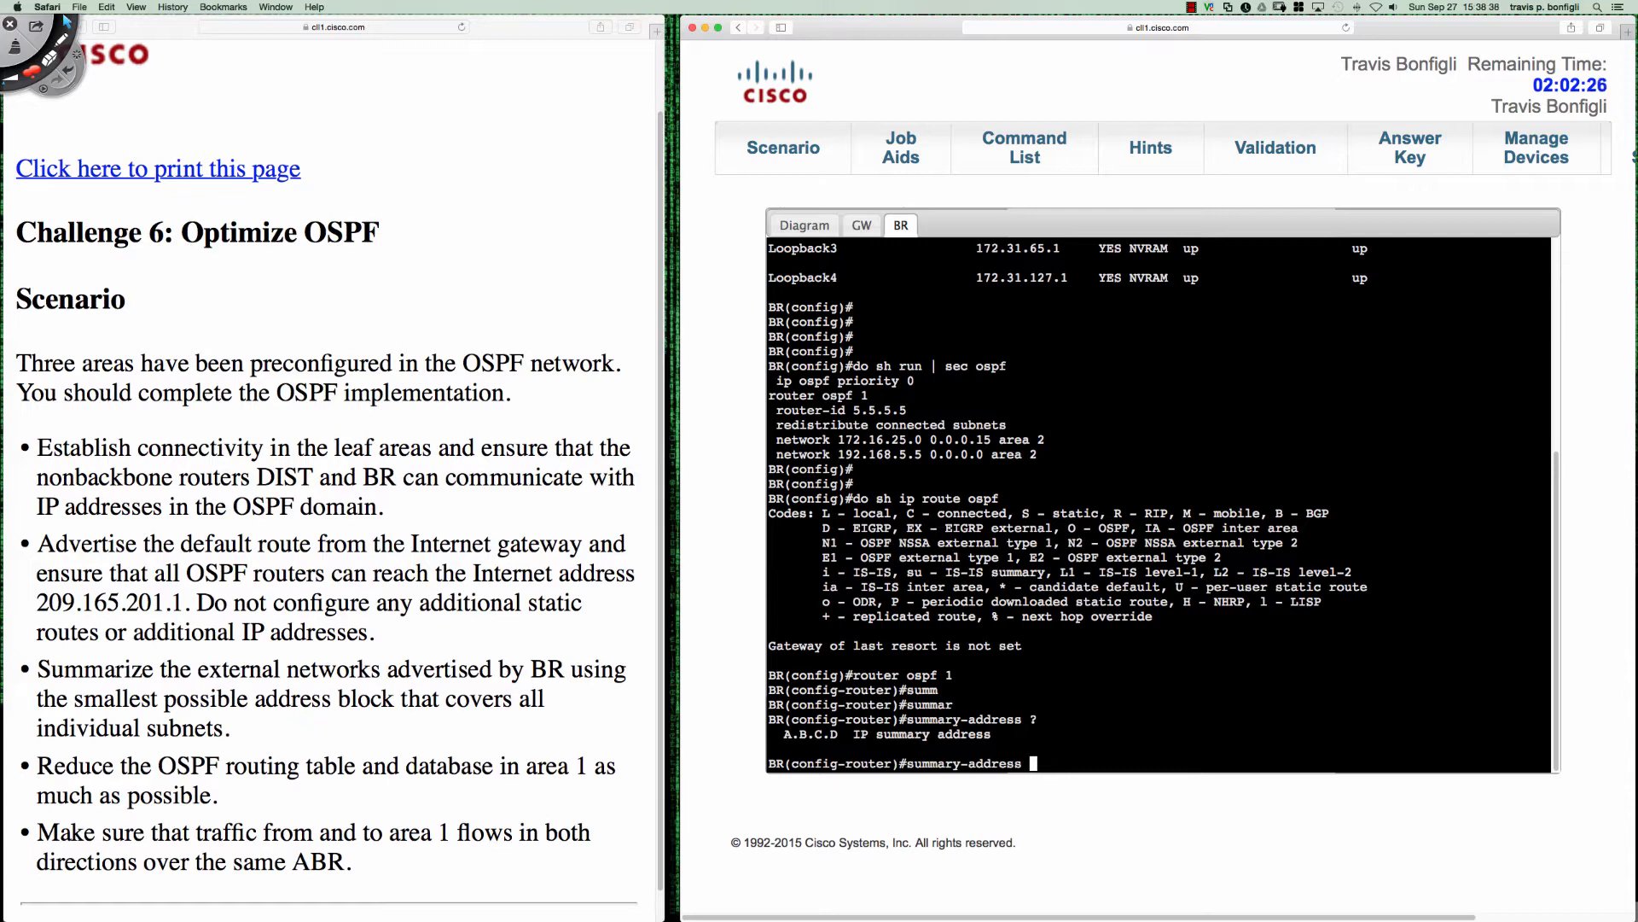
- Summarize BR's external networks with summary address 172.31.64.0 and mask 255.255.192.0, checking the command's optional arguments
text(172.31.64.0 255.255.1921)
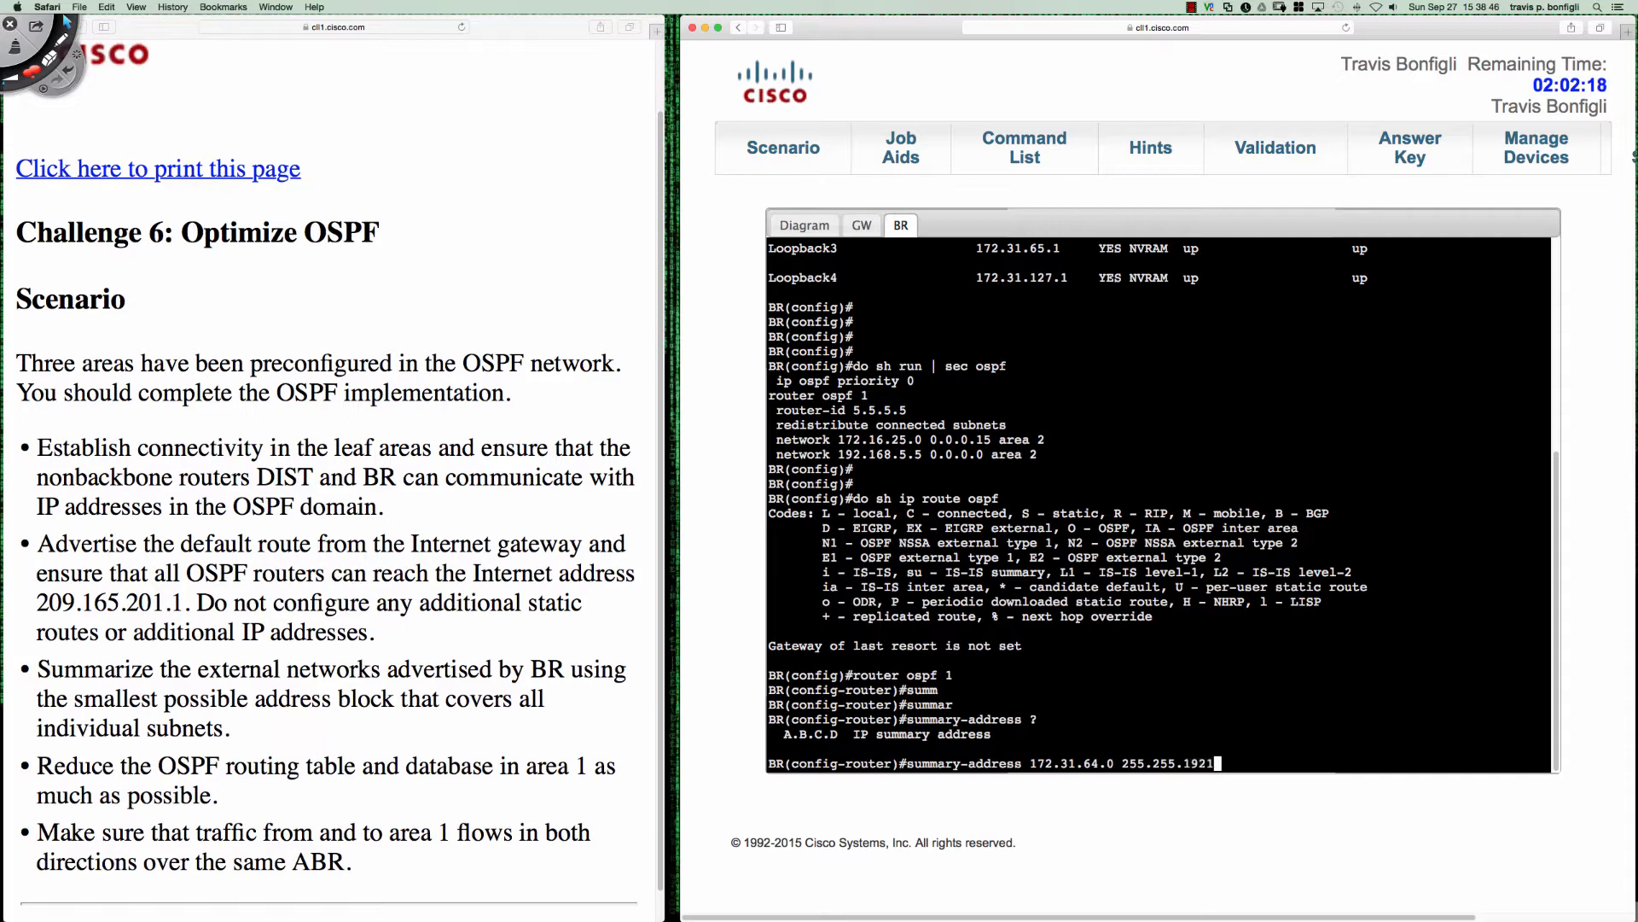
key(BackSpace)
text(.0 ?)
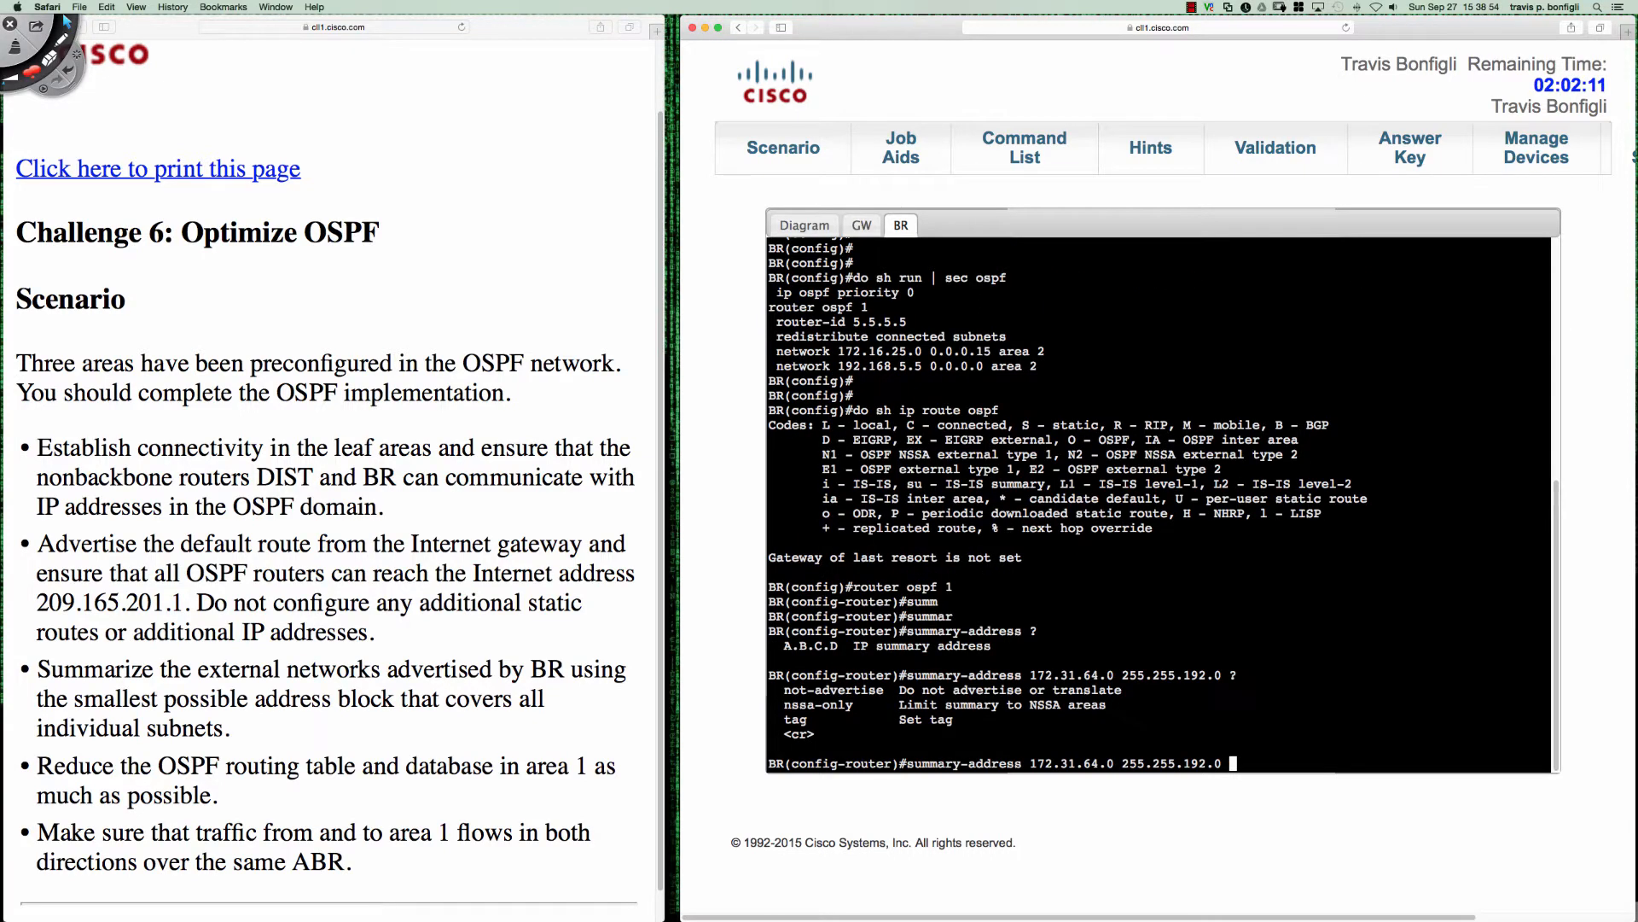
key(Return)
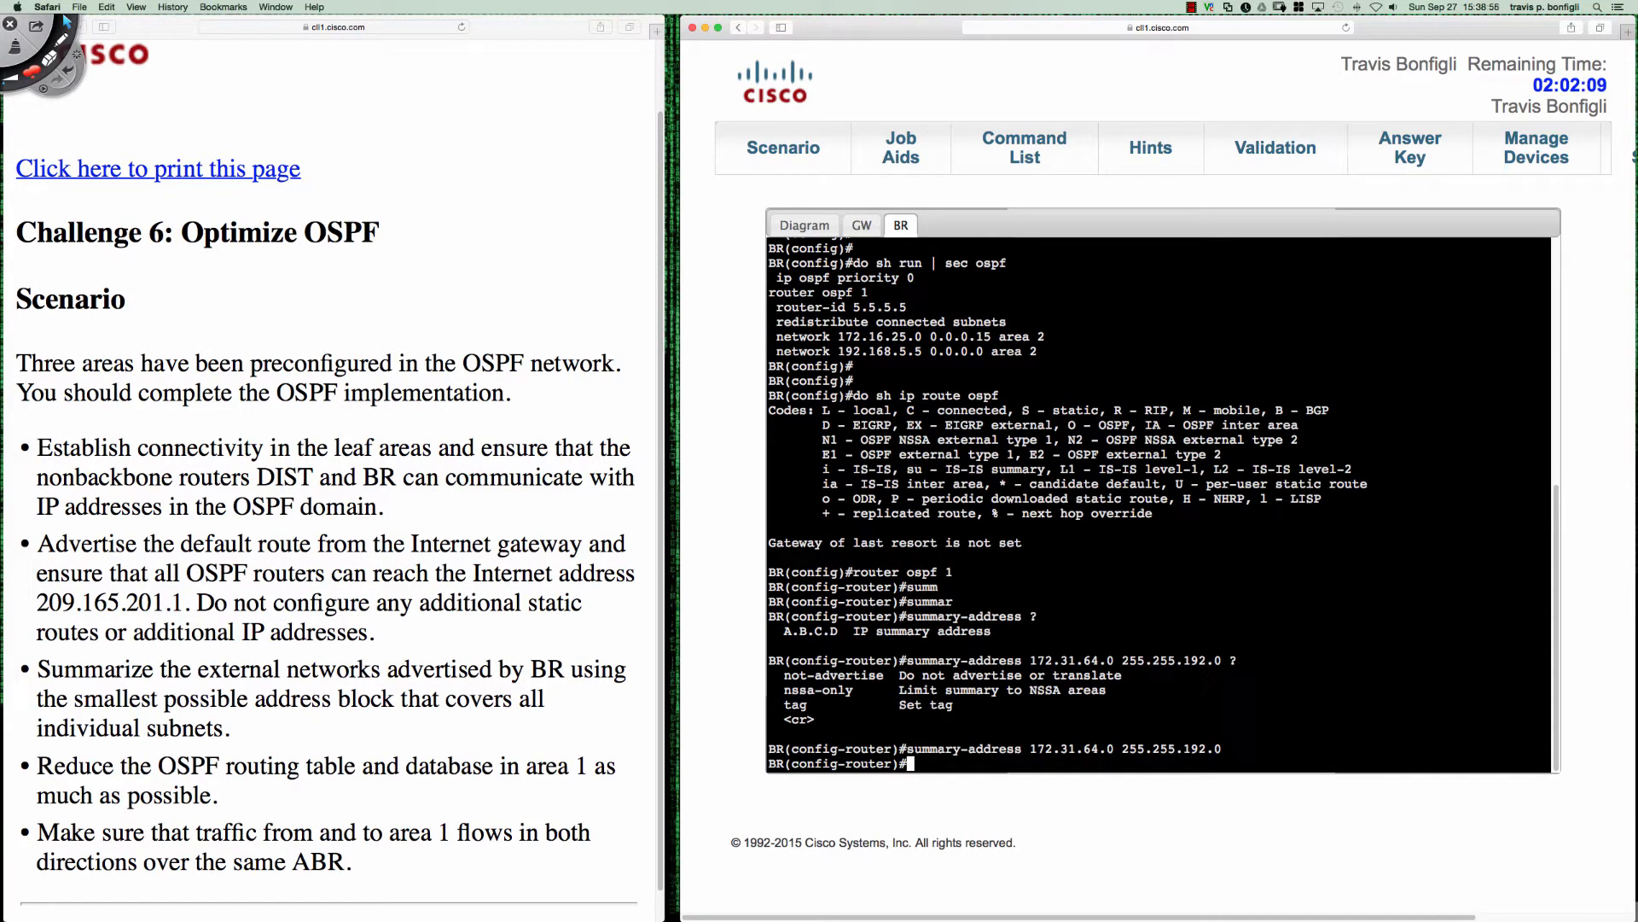
- Check the topology diagram and GW's console, and display the OSPF process details on BR
click(820, 223)
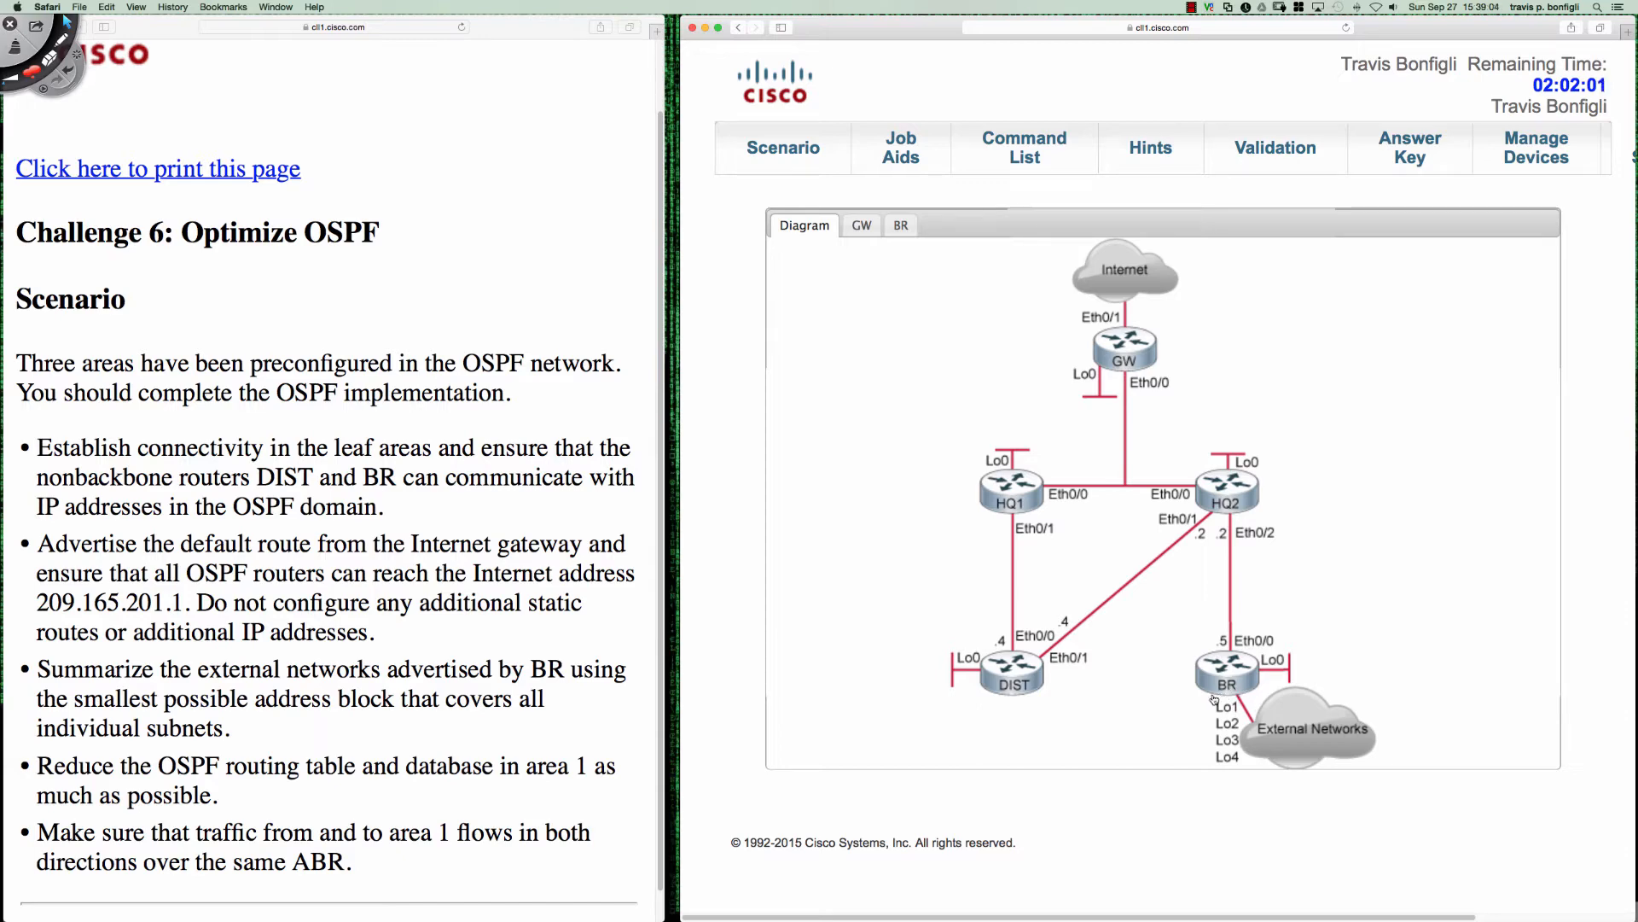
click(866, 227)
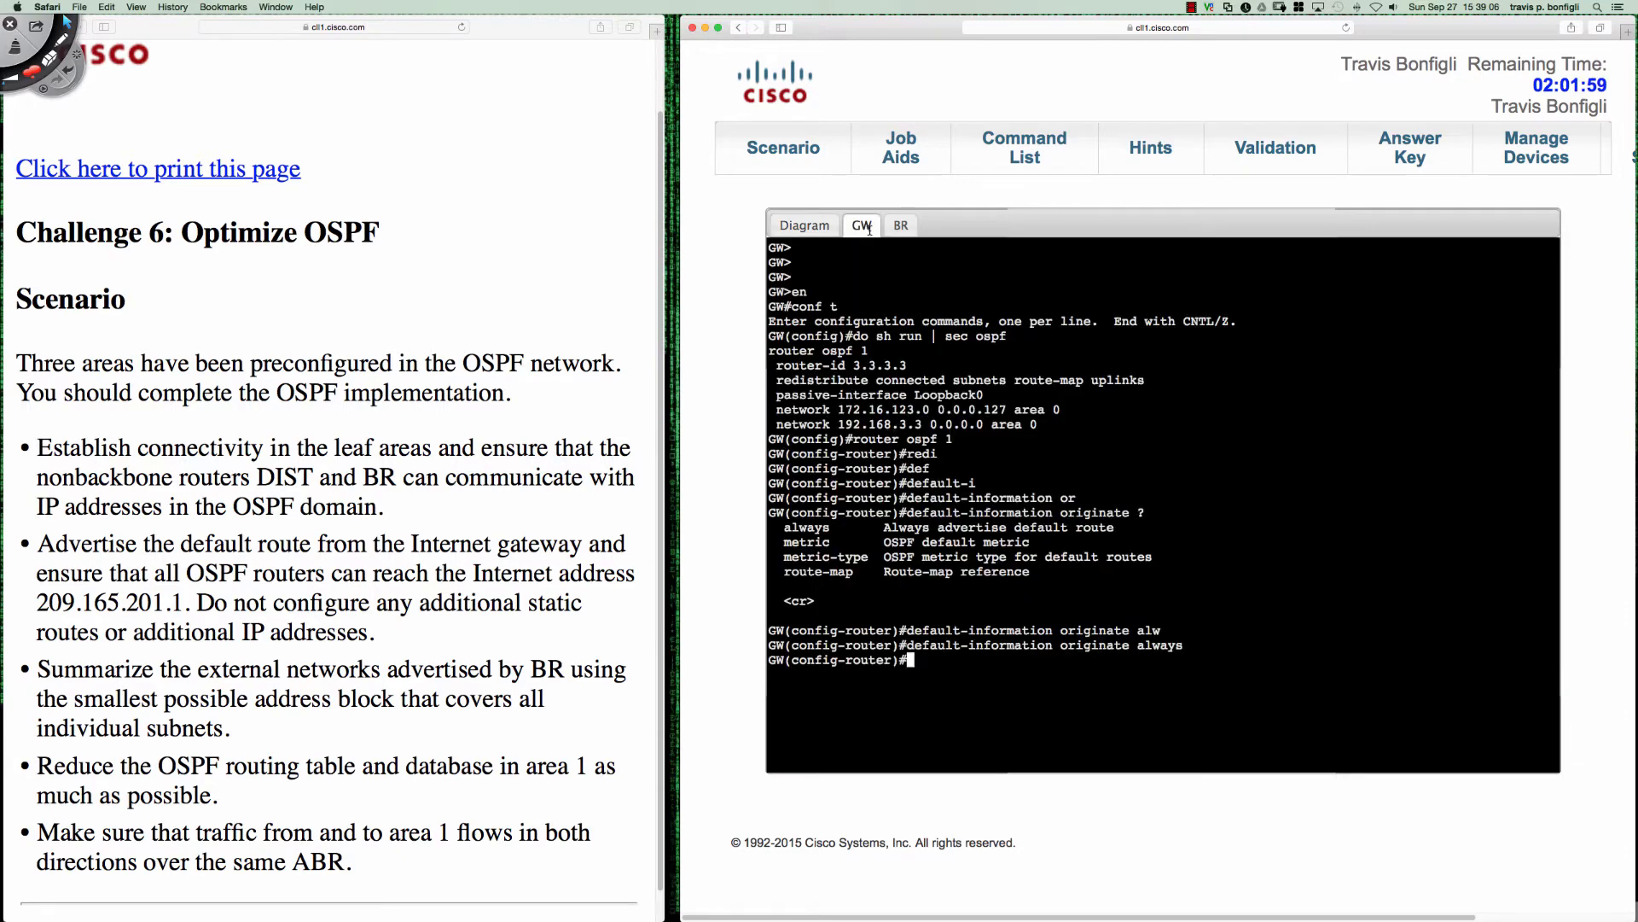
click(899, 227)
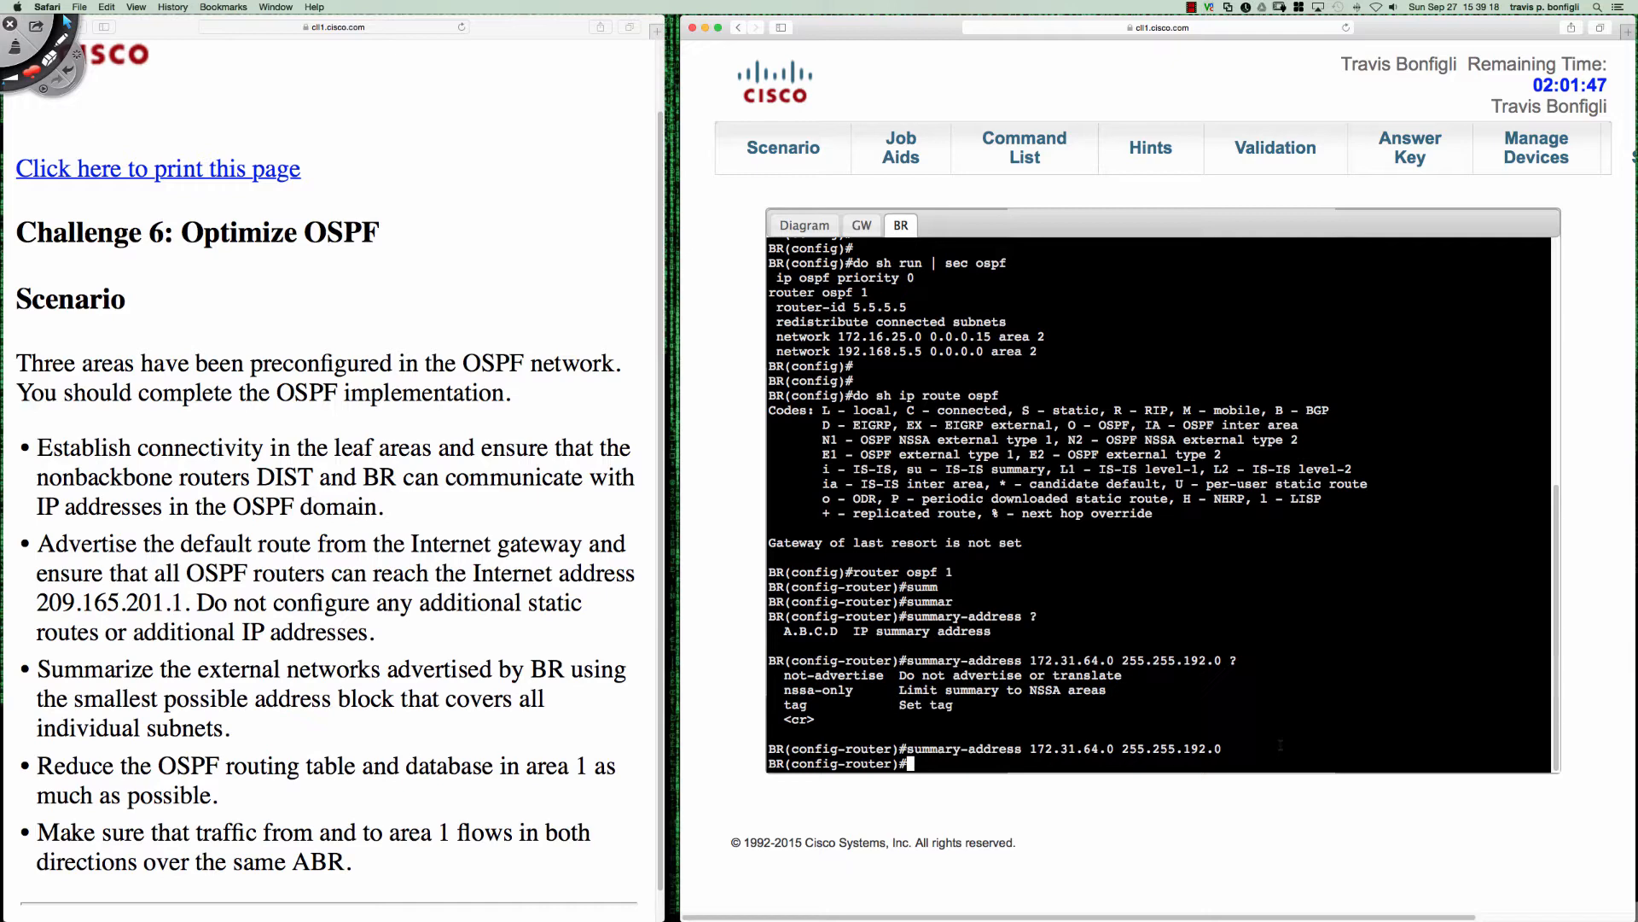
text(do sh ip ospf)
key(Return)
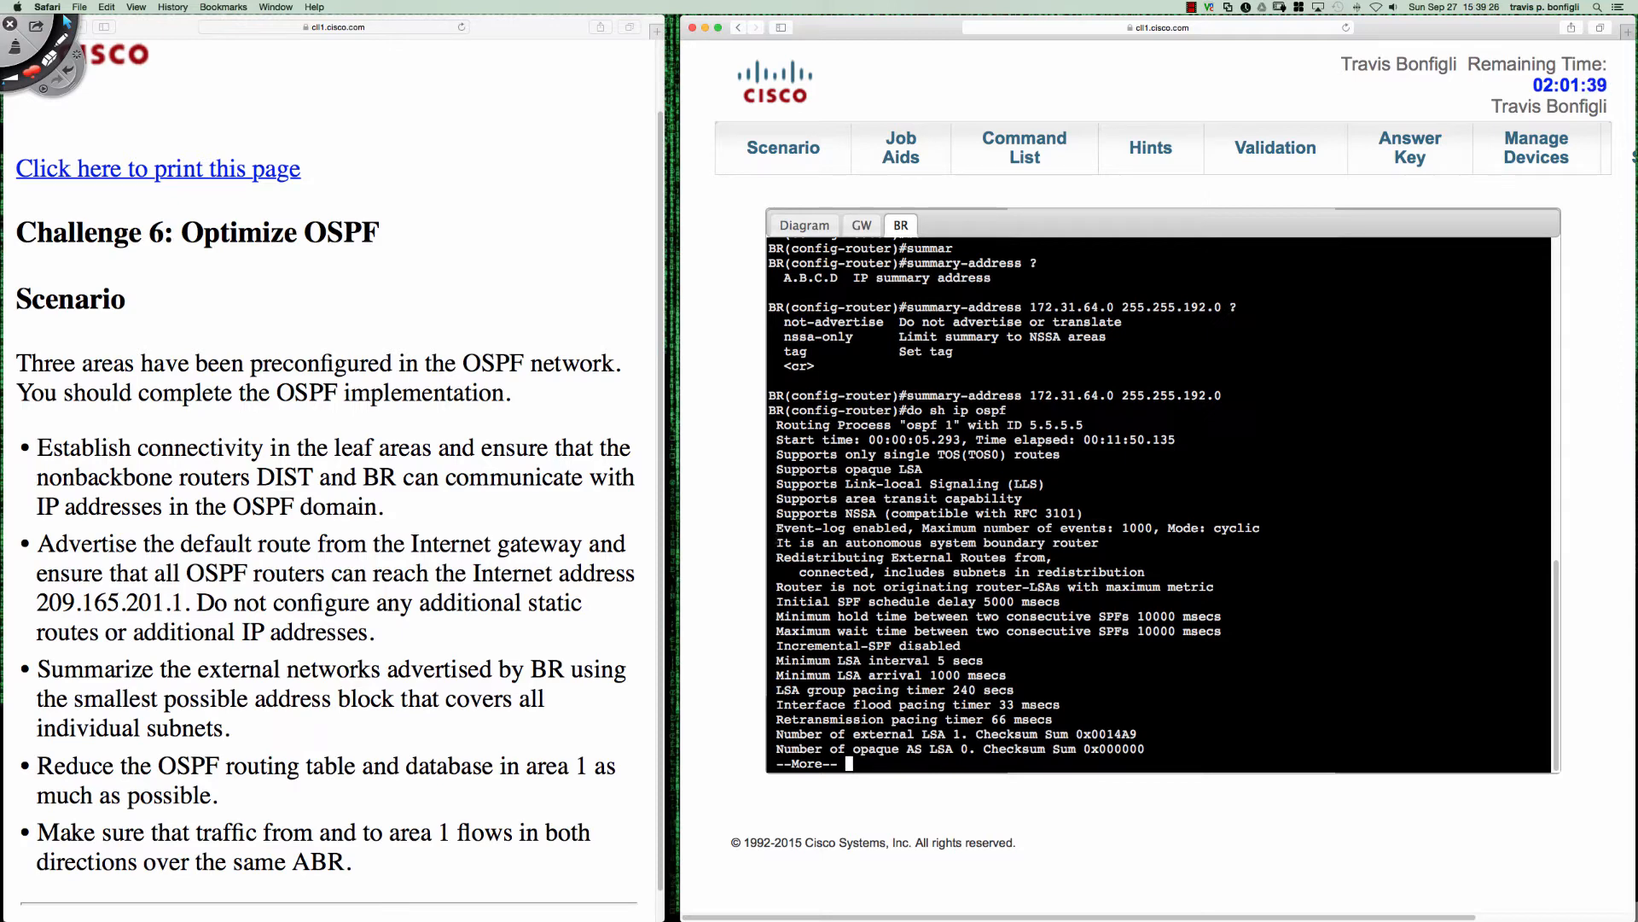
- Using Deskscribble, circle the autonomous system boundary router line, label it ASBR, and circle the summary-address command with its address and mask
key(ctrl+Tab)
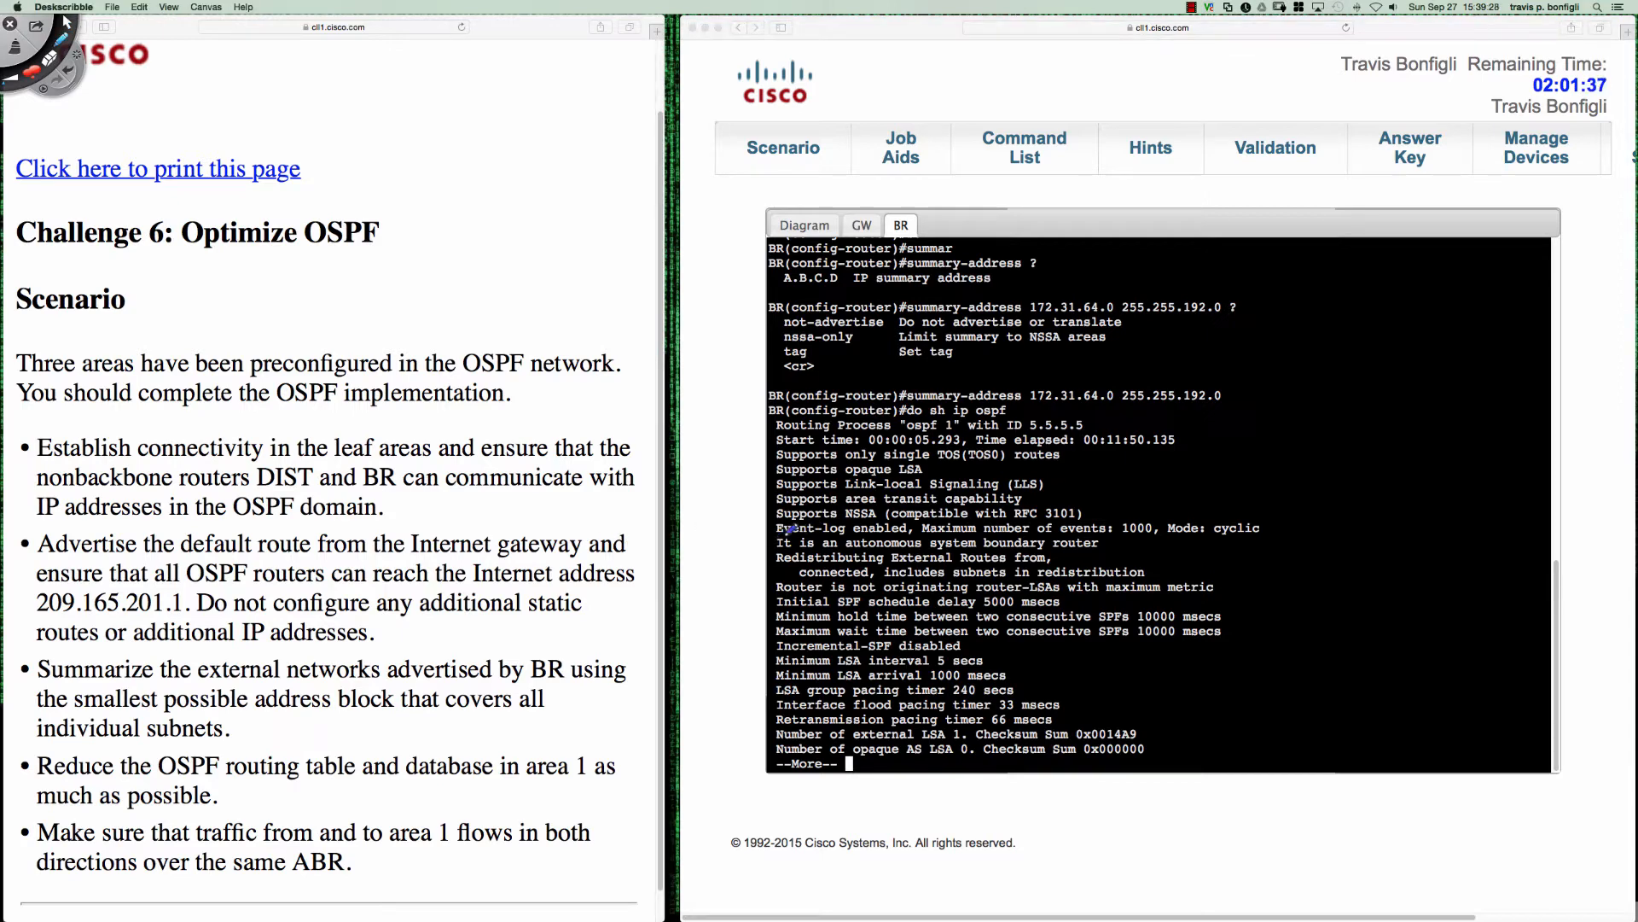
mouse_move(803, 530)
mouse_down()
mouse_move(766, 536)
mouse_move(1113, 547)
mouse_move(1093, 531)
mouse_move(1013, 535)
mouse_move(1193, 551)
mouse_up()
drag(1101, 574, 1191, 568)
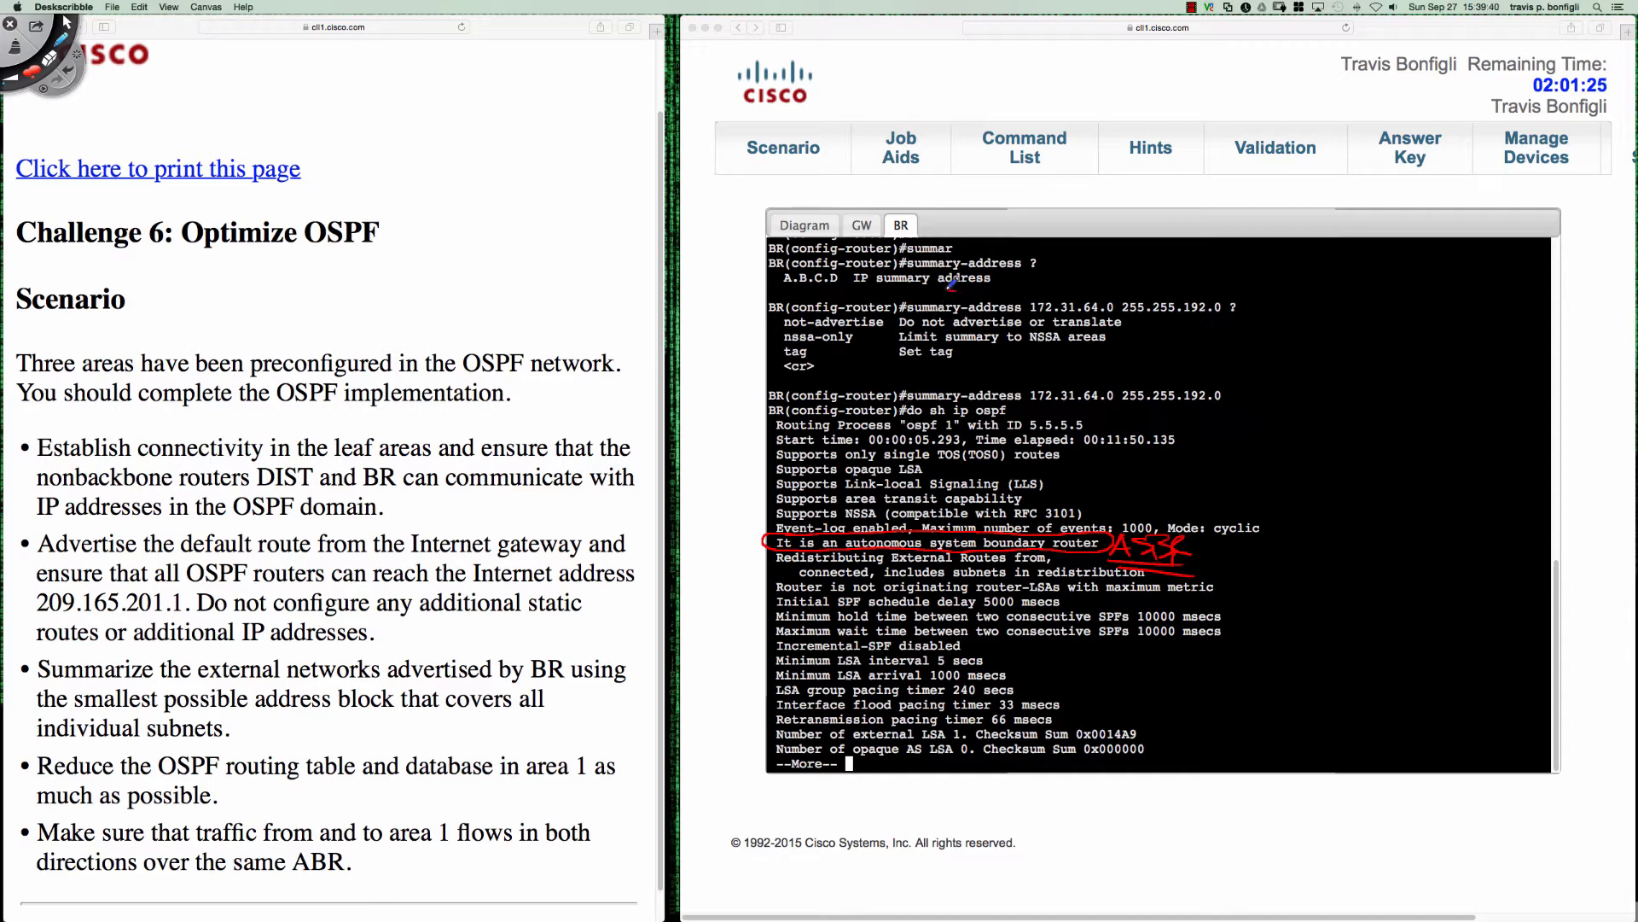
mouse_move(955, 290)
mouse_down()
mouse_move(901, 300)
mouse_move(1248, 306)
mouse_move(1118, 284)
mouse_move(950, 291)
mouse_up()
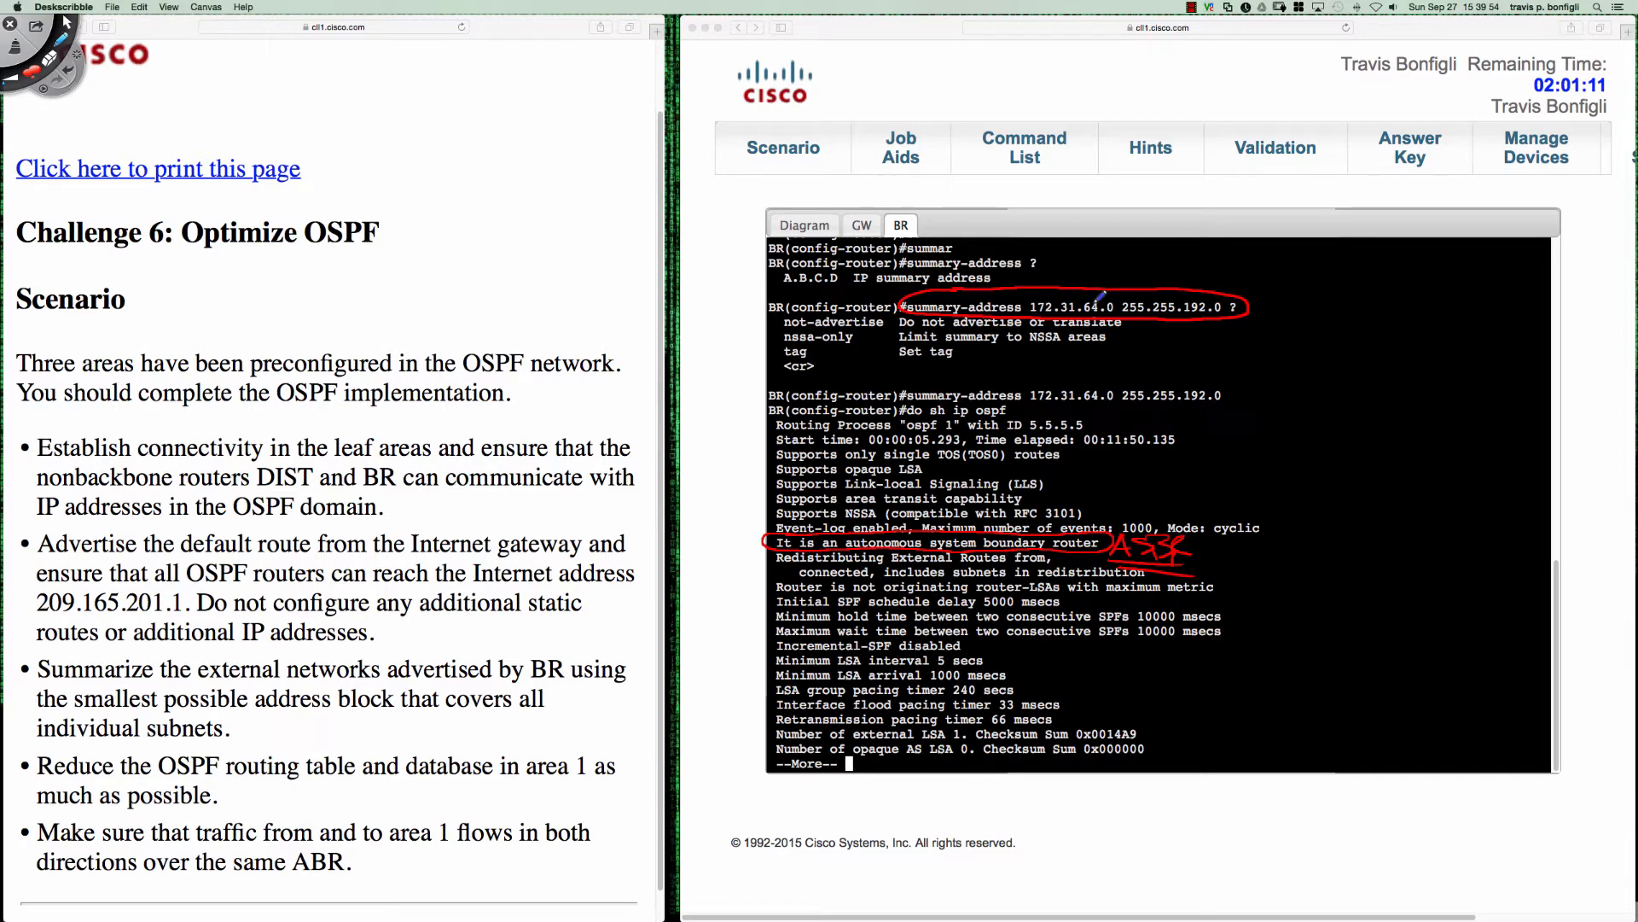
- Handwrite "area 1 range x.x.x.x SM" above the circled summary-address command
drag(1058, 270, 1271, 267)
drag(1147, 255, 1158, 277)
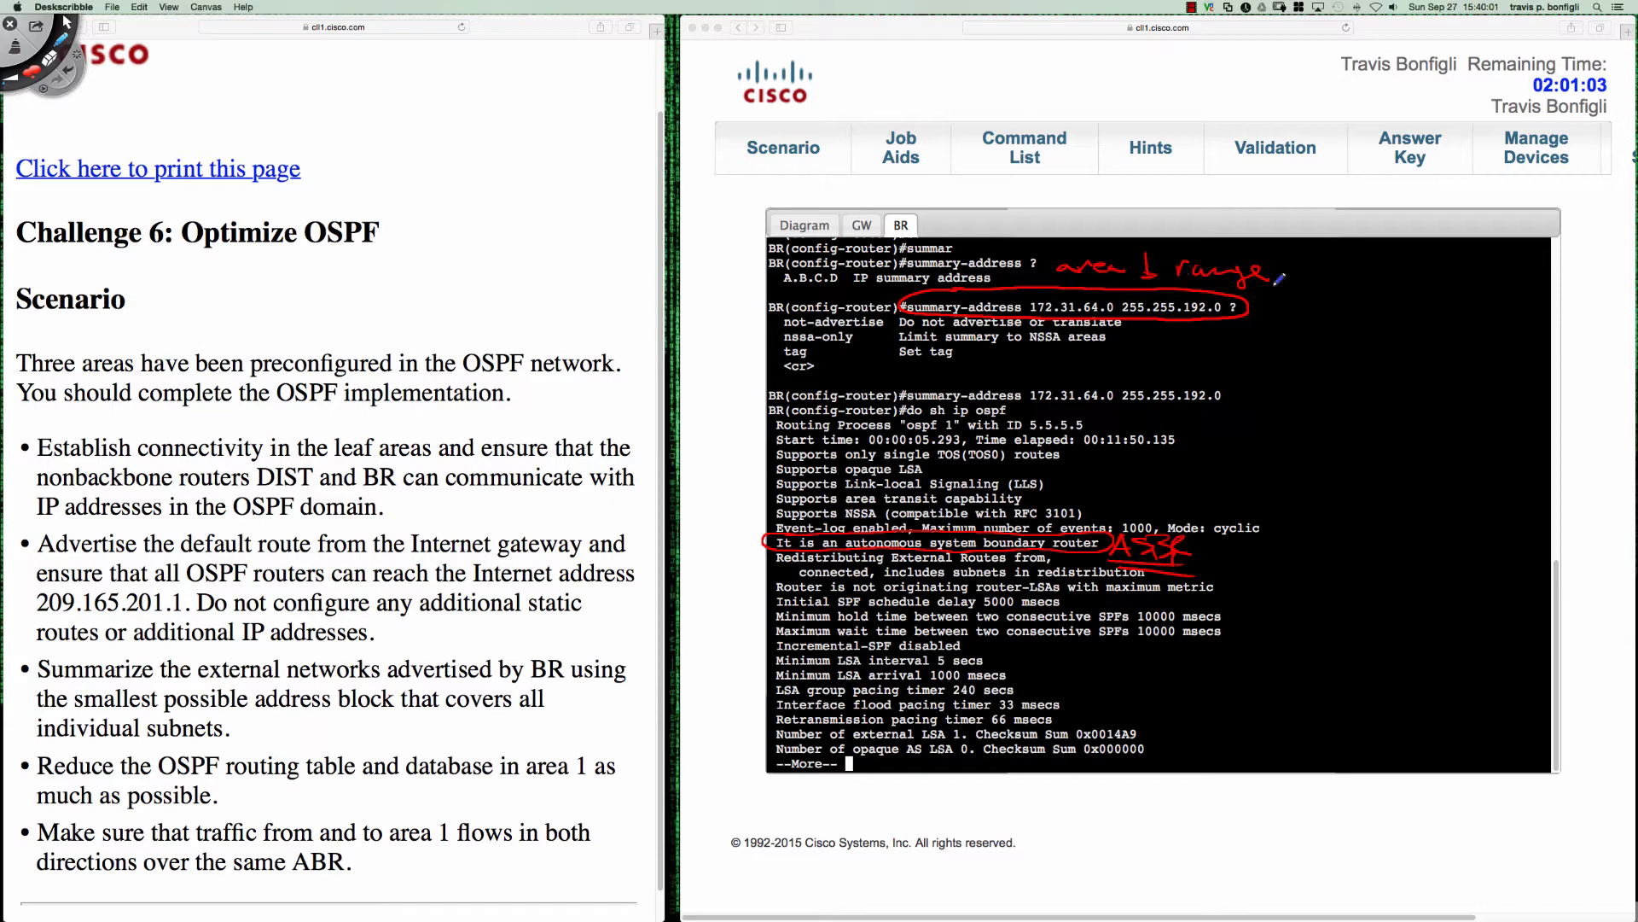
drag(1291, 263, 1297, 274)
click(1326, 273)
drag(1333, 263, 1336, 274)
drag(1361, 271, 1396, 273)
drag(1396, 262, 1379, 274)
drag(1406, 273, 1504, 278)
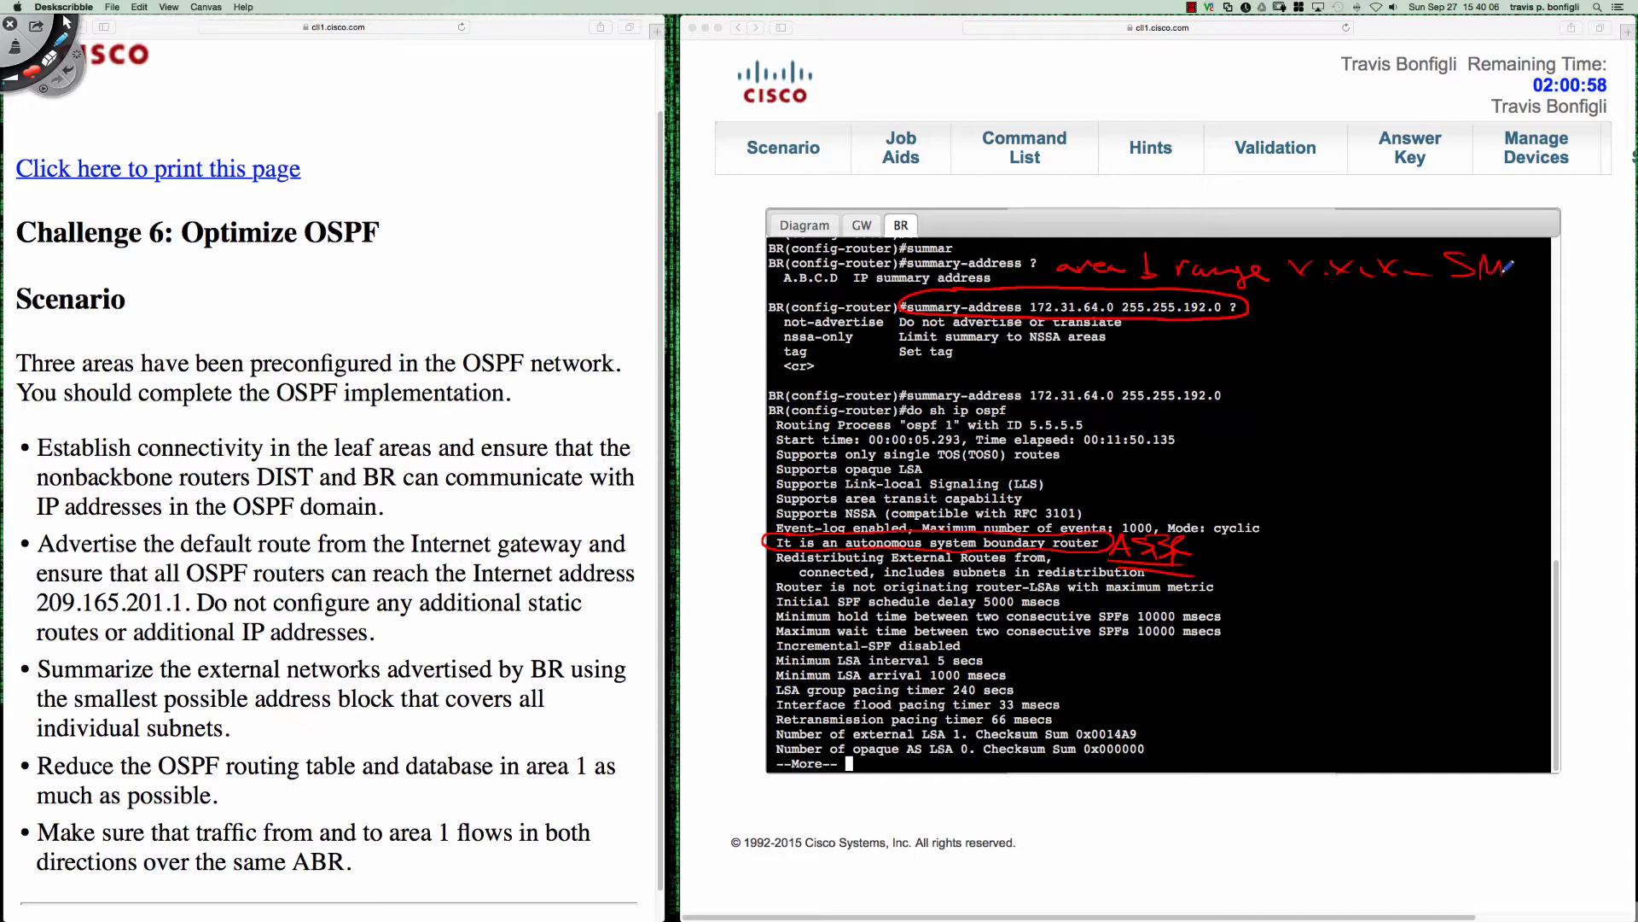
- Clear the drawn annotations, return to BR's console in Safari and quit the paged OSPF output
key(super+n)
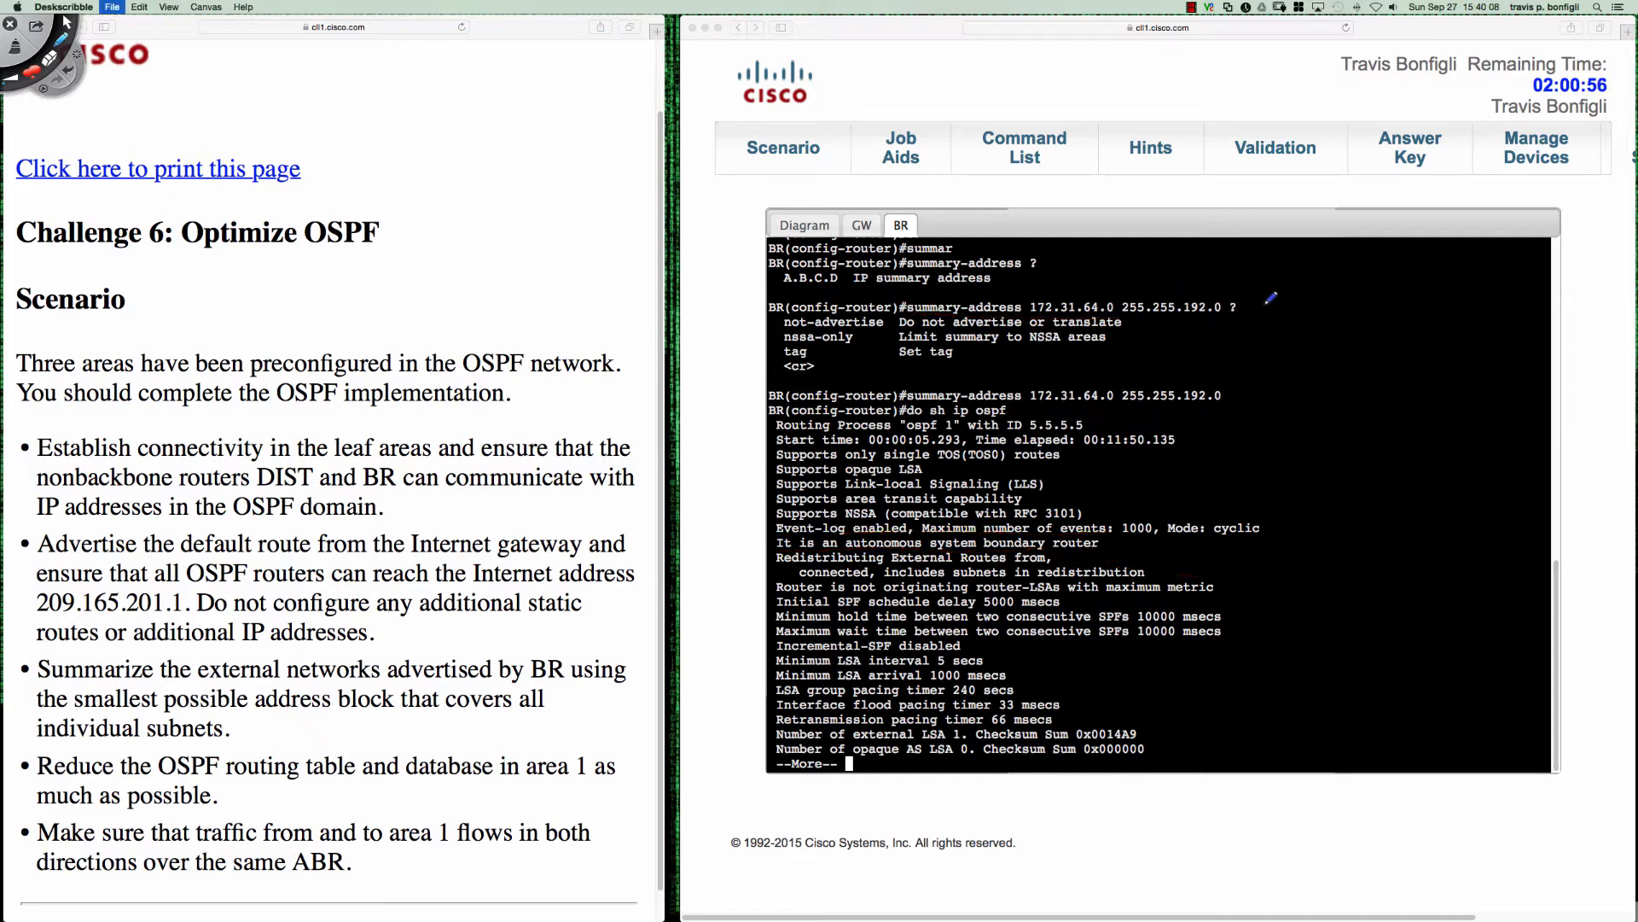
key(Escape)
click(1208, 362)
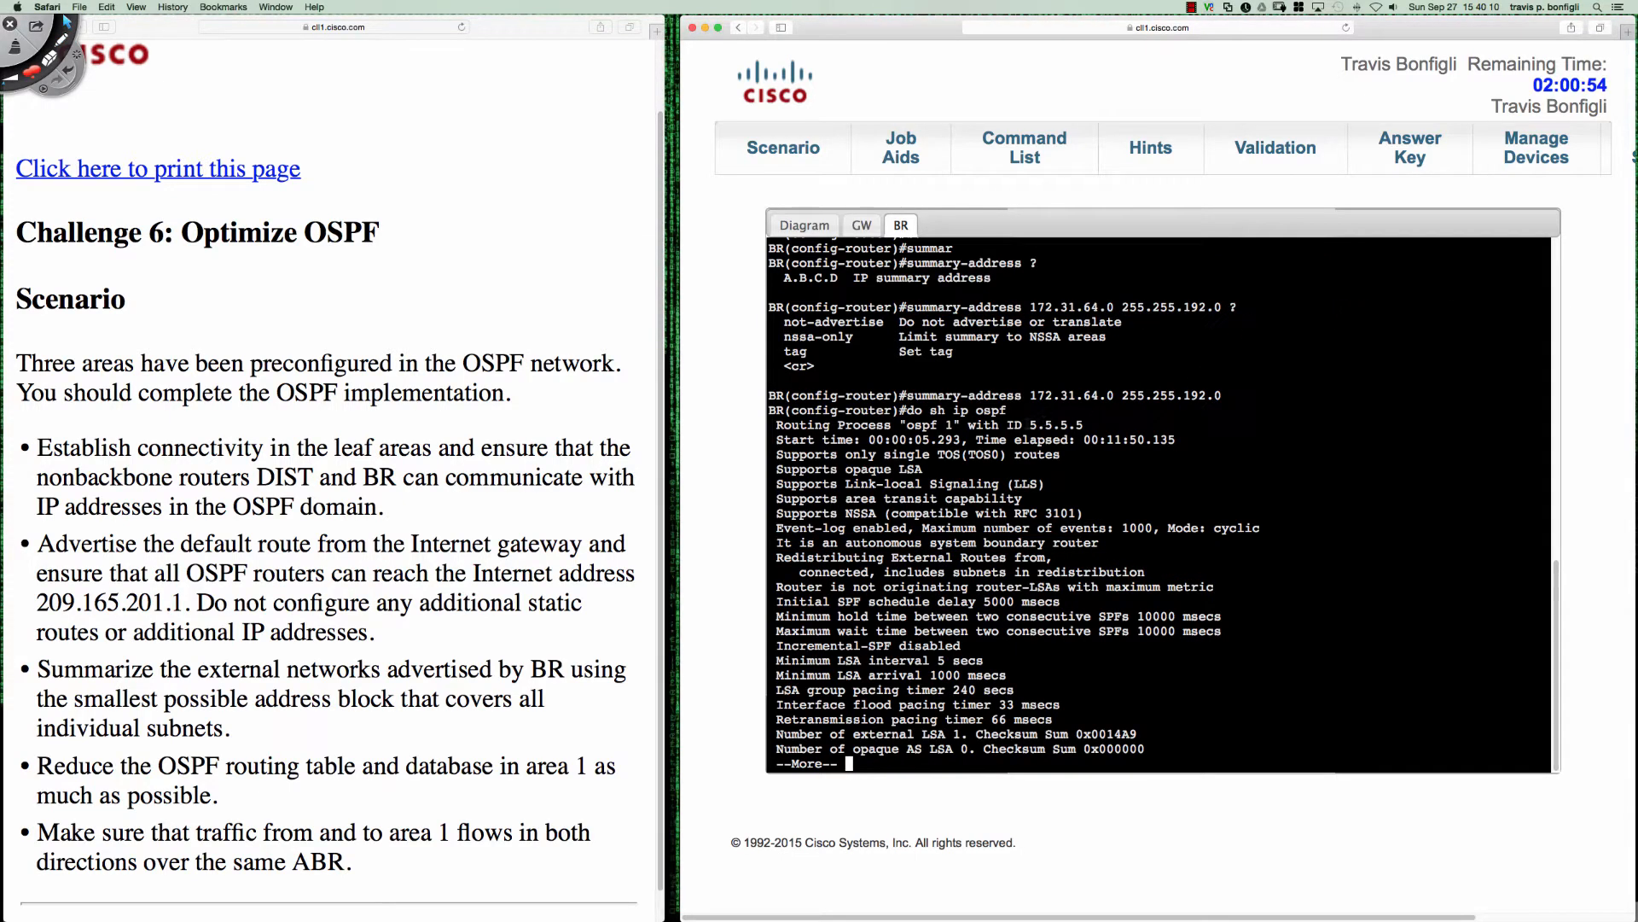
key(q)
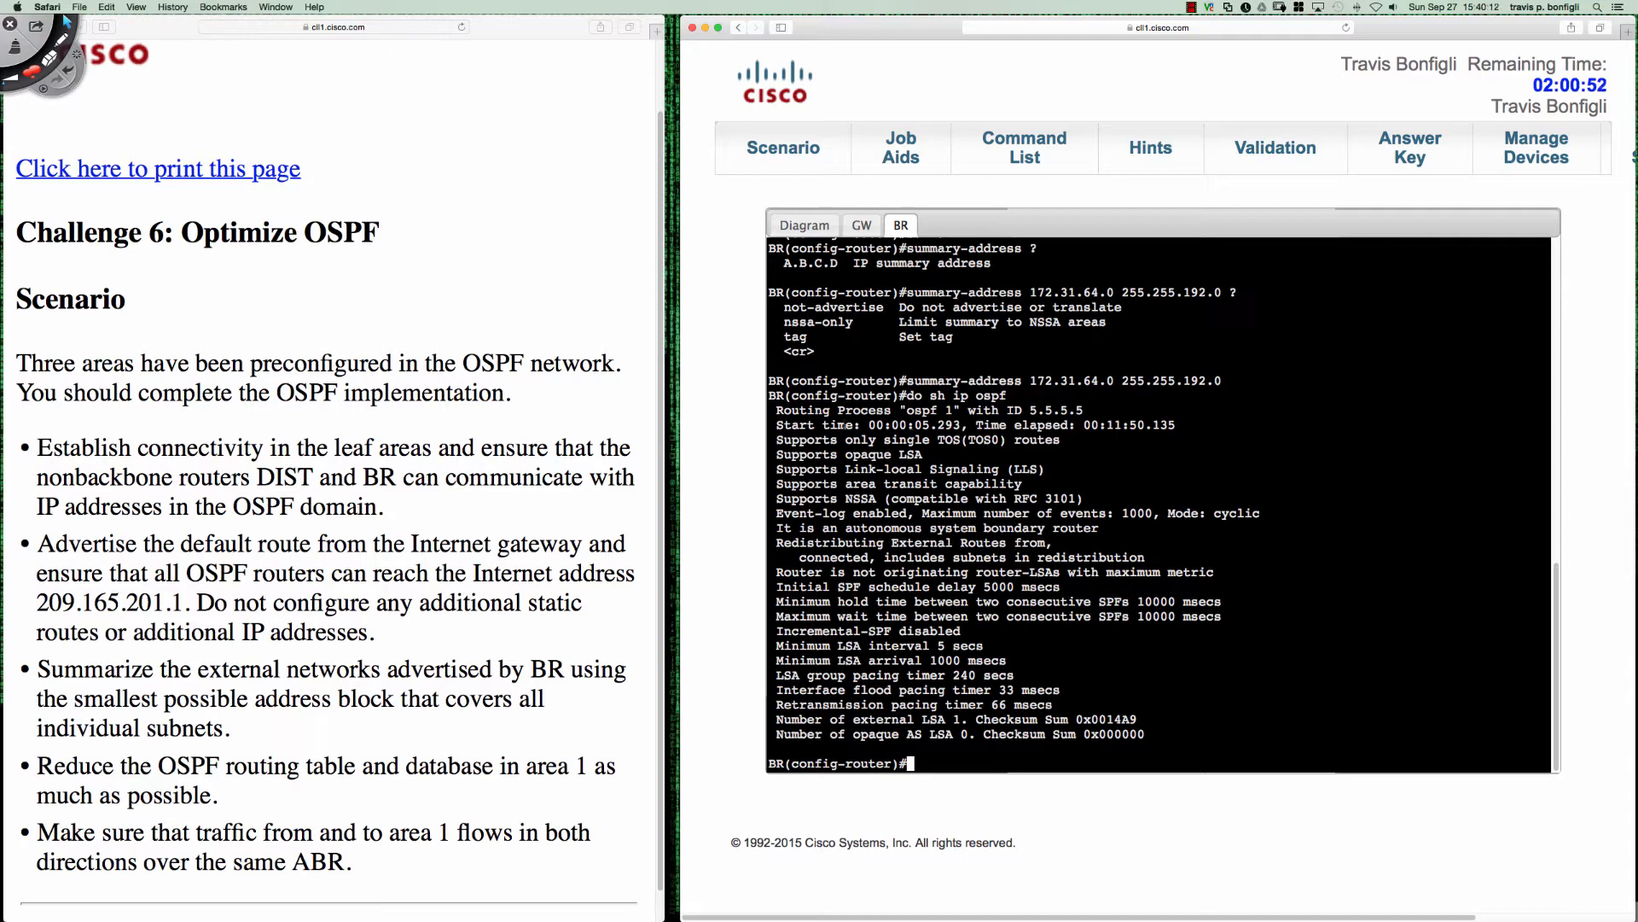
- Highlight the autonomous system boundary router text and the entered summary-address command in BR's console, and clear the selection
drag(907, 528, 1105, 528)
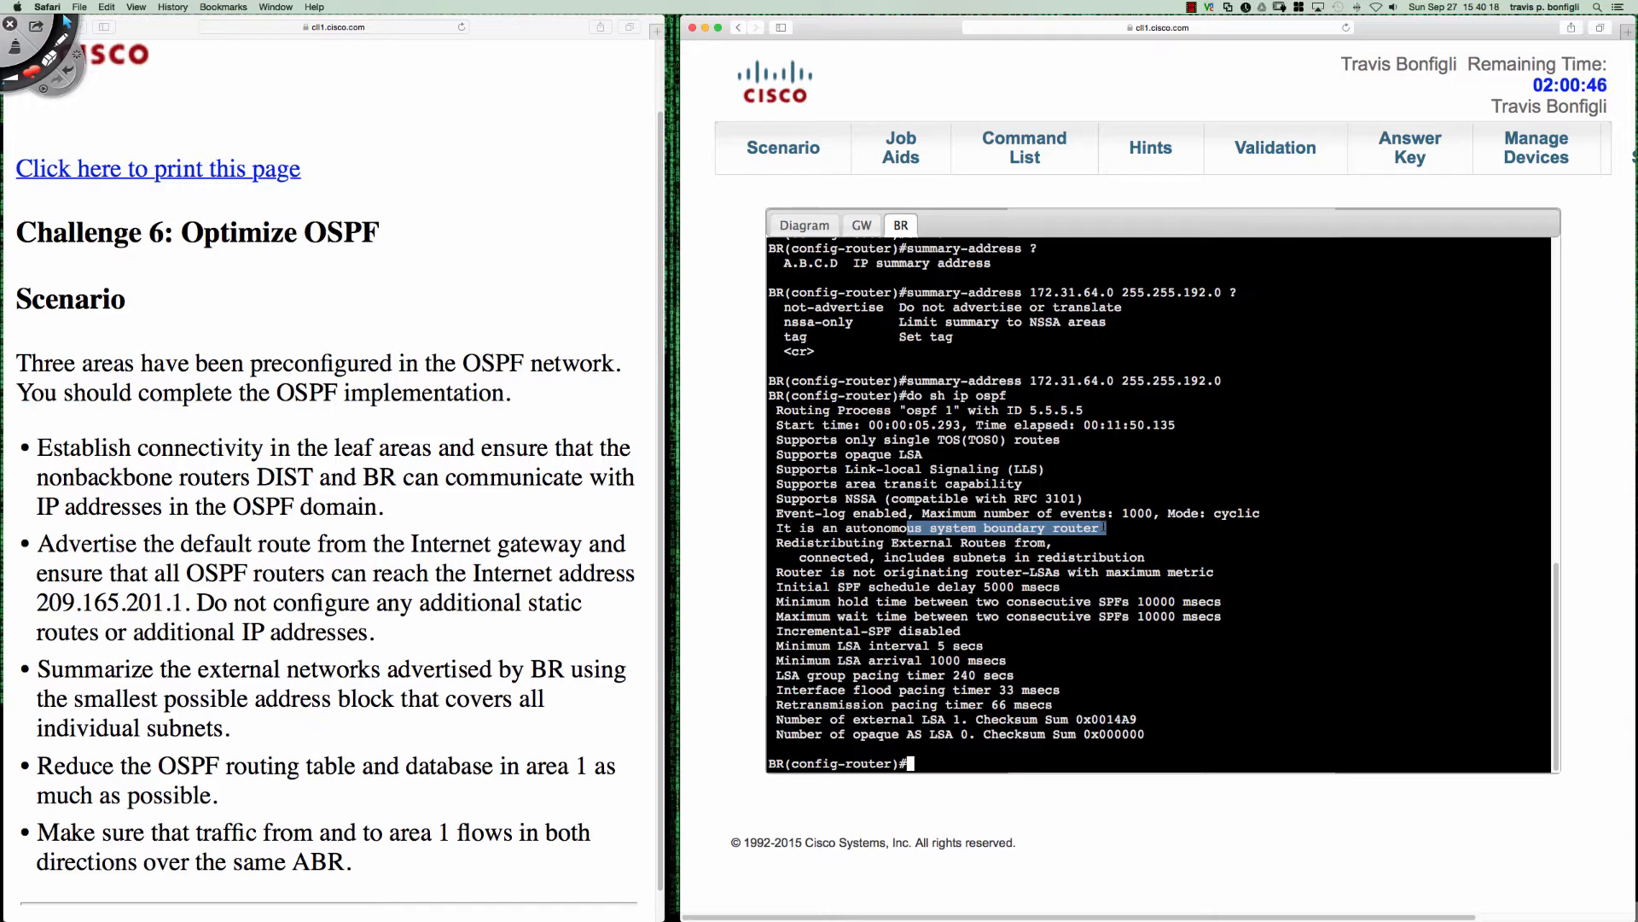
drag(914, 381, 1229, 381)
click(1161, 415)
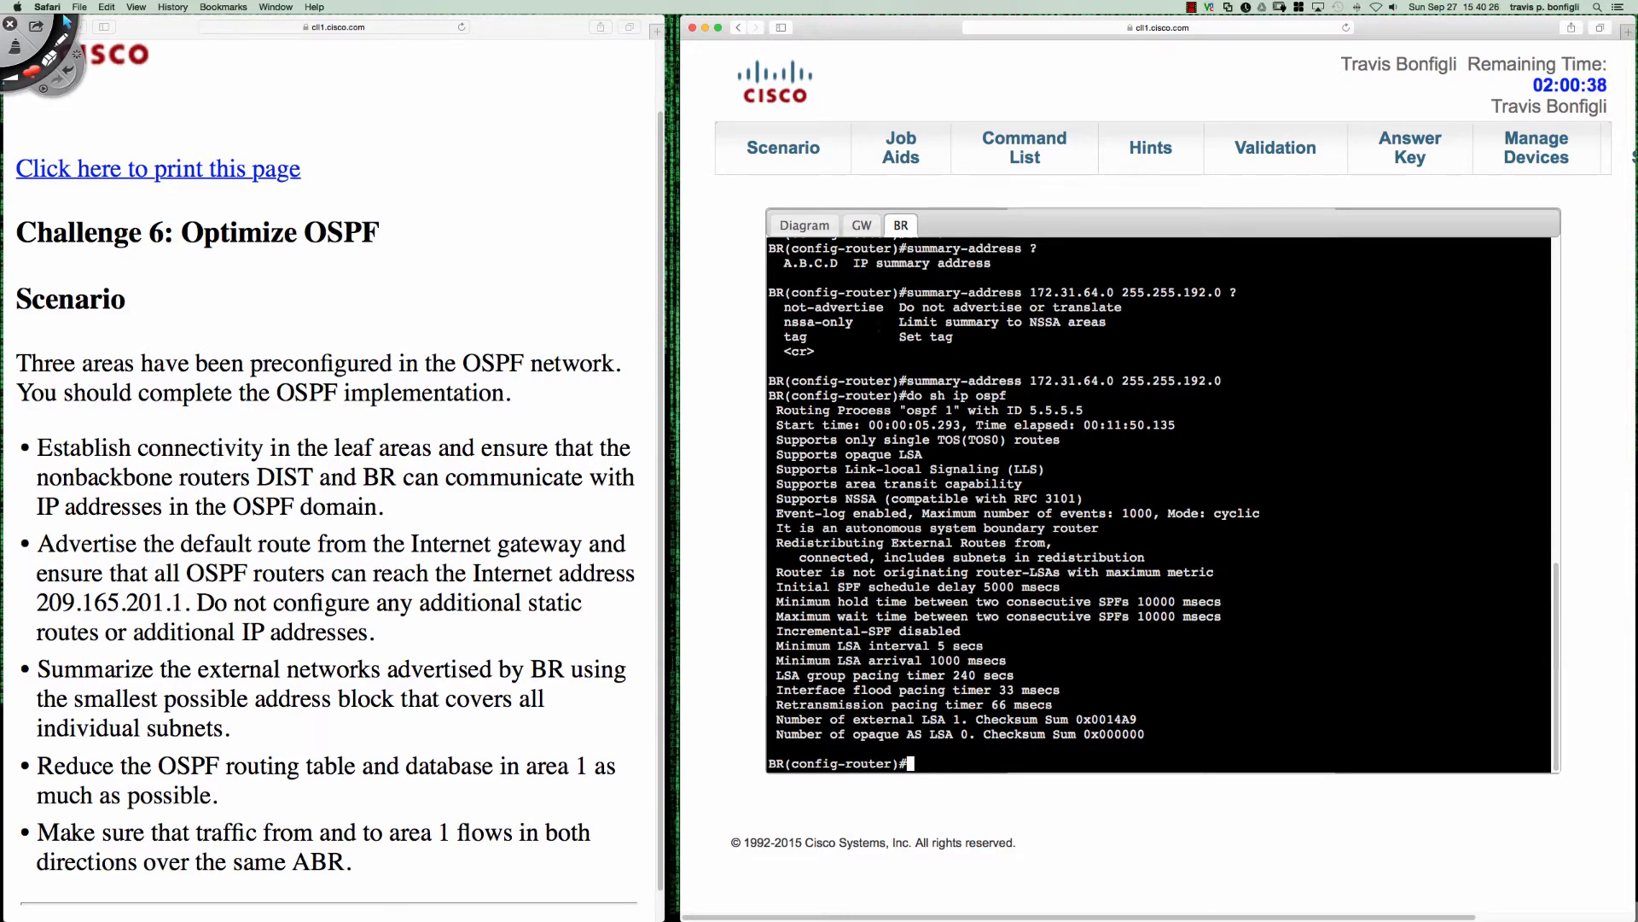
- Display the full IP routing table on GW from its router configuration mode
click(866, 227)
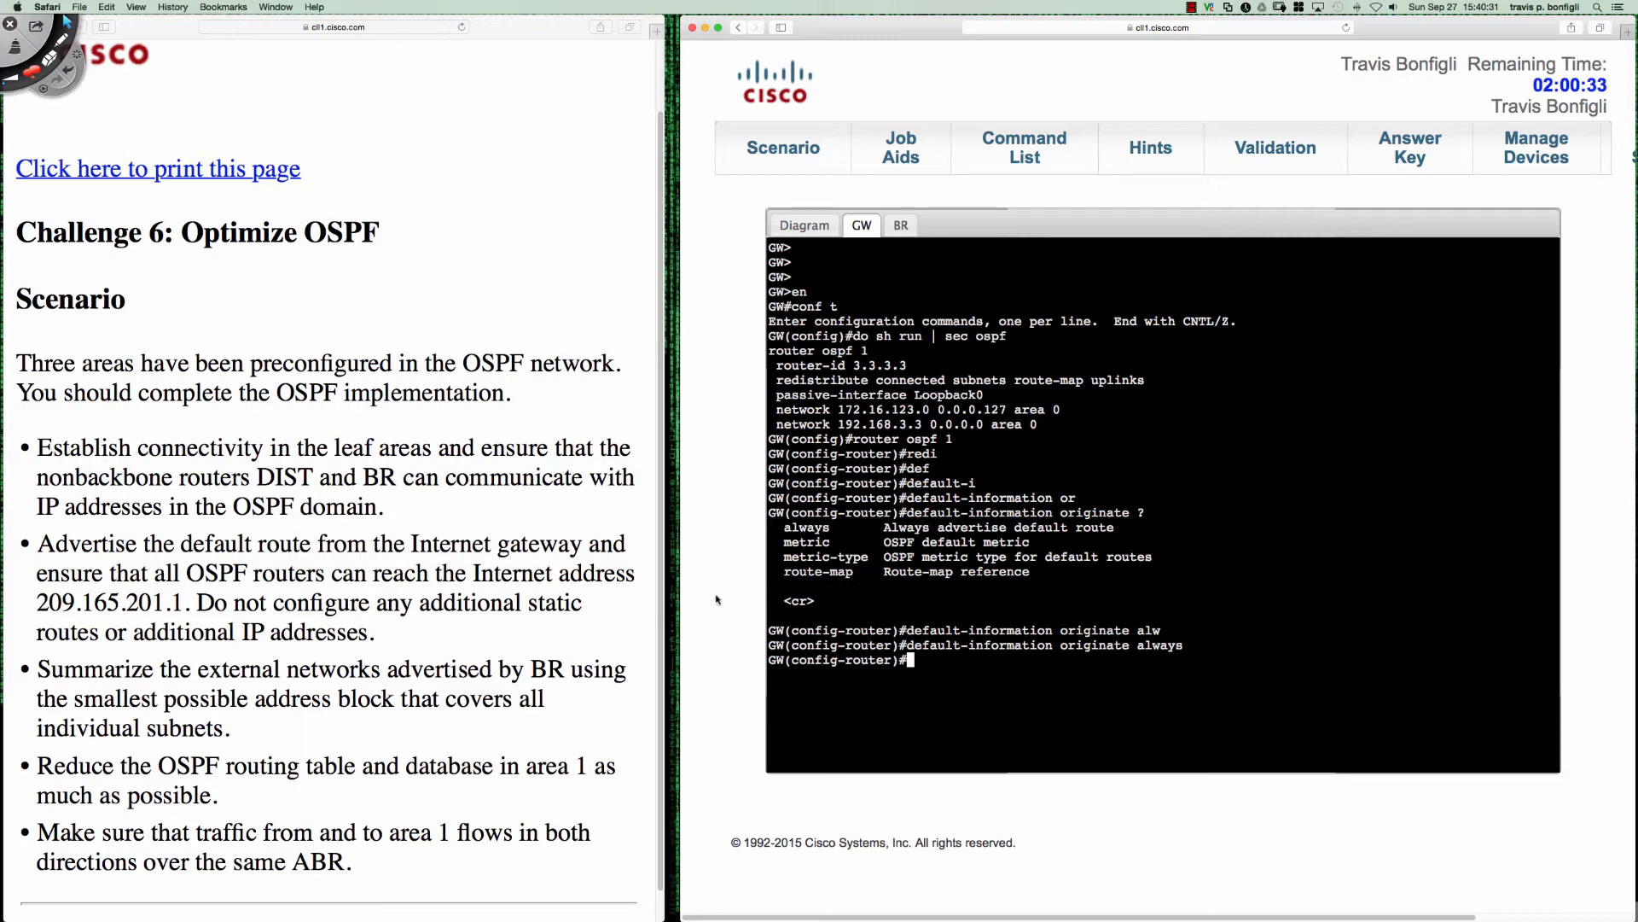
text(do sh ip route)
key(Return)
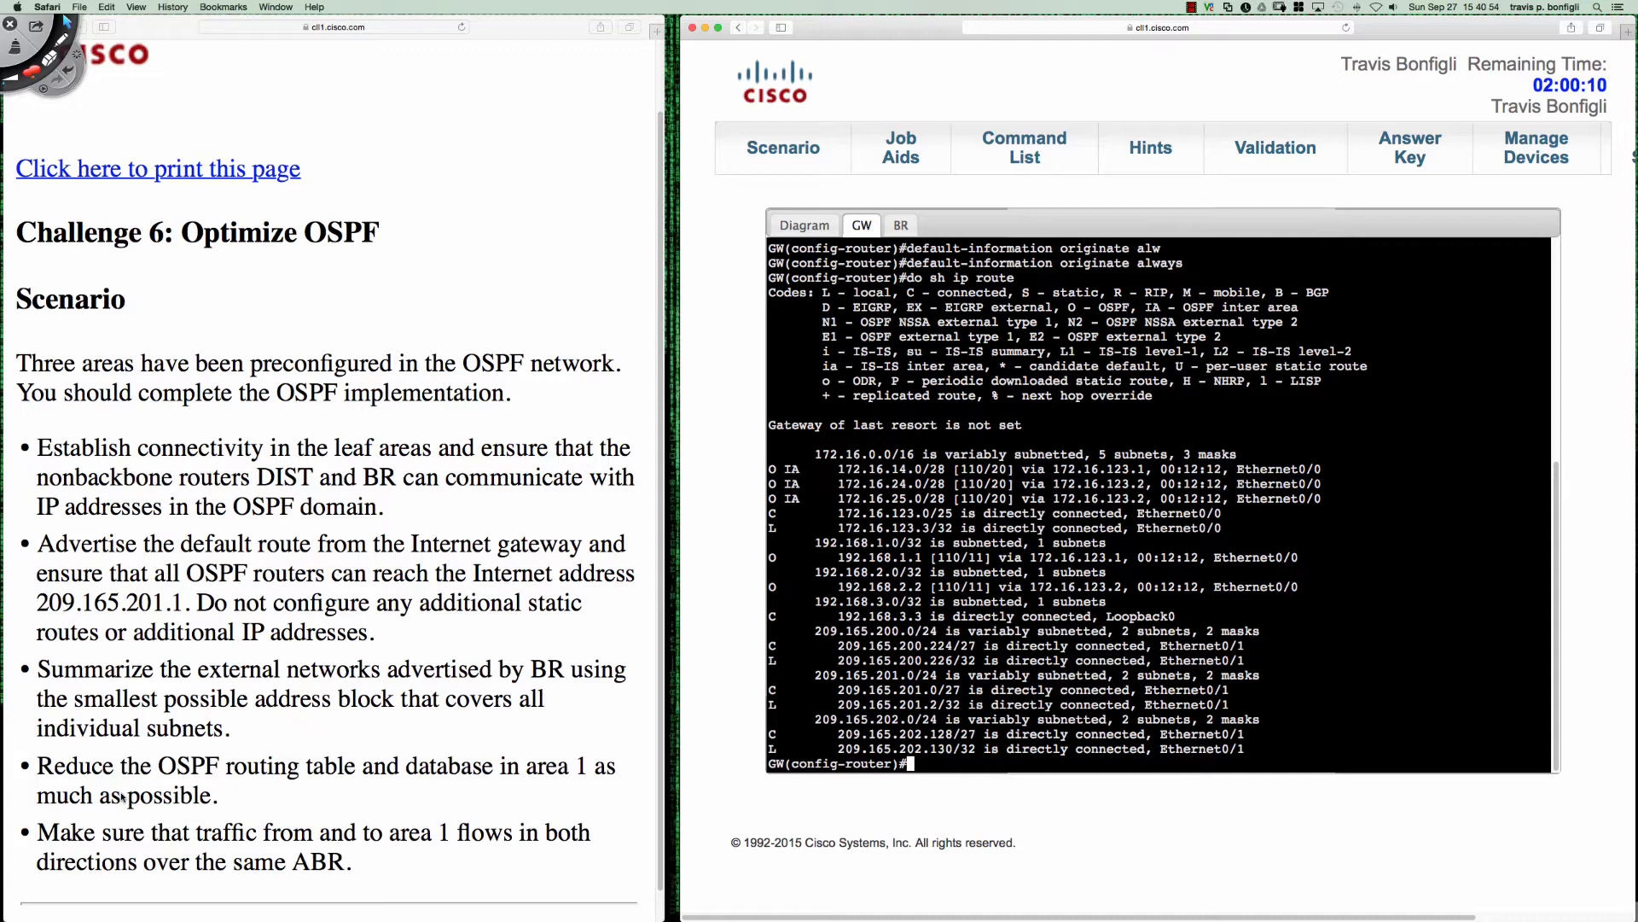
- Examine the OSPF area layout in the Job Aids topology, particularly area 1 around DIST
click(798, 229)
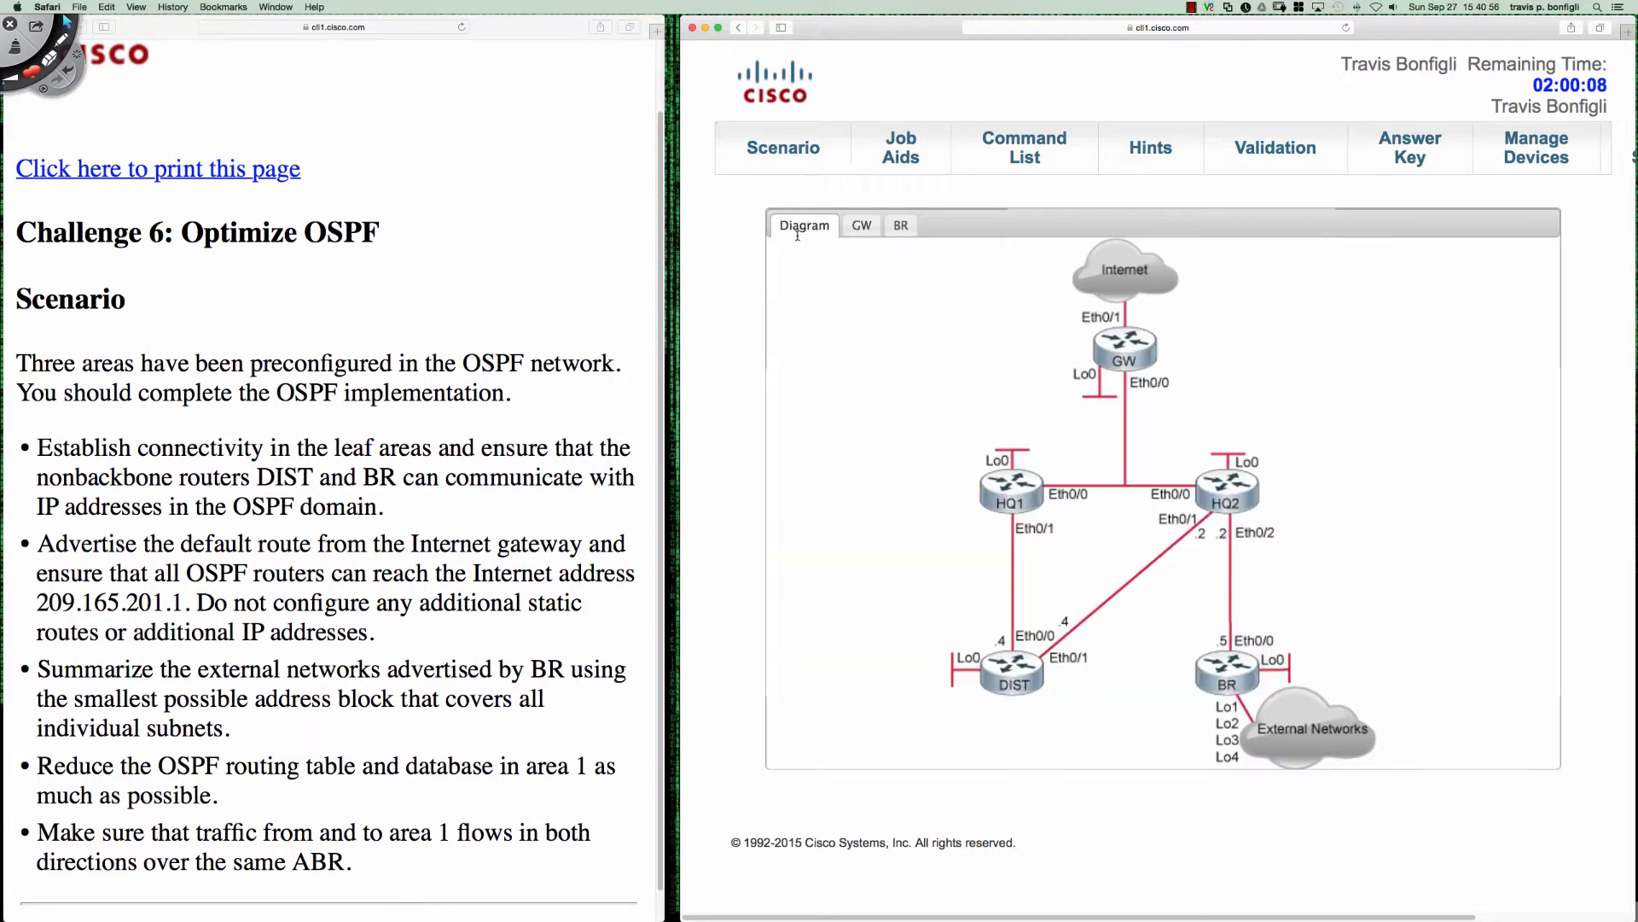
click(903, 145)
scroll(583, 241, down, 10)
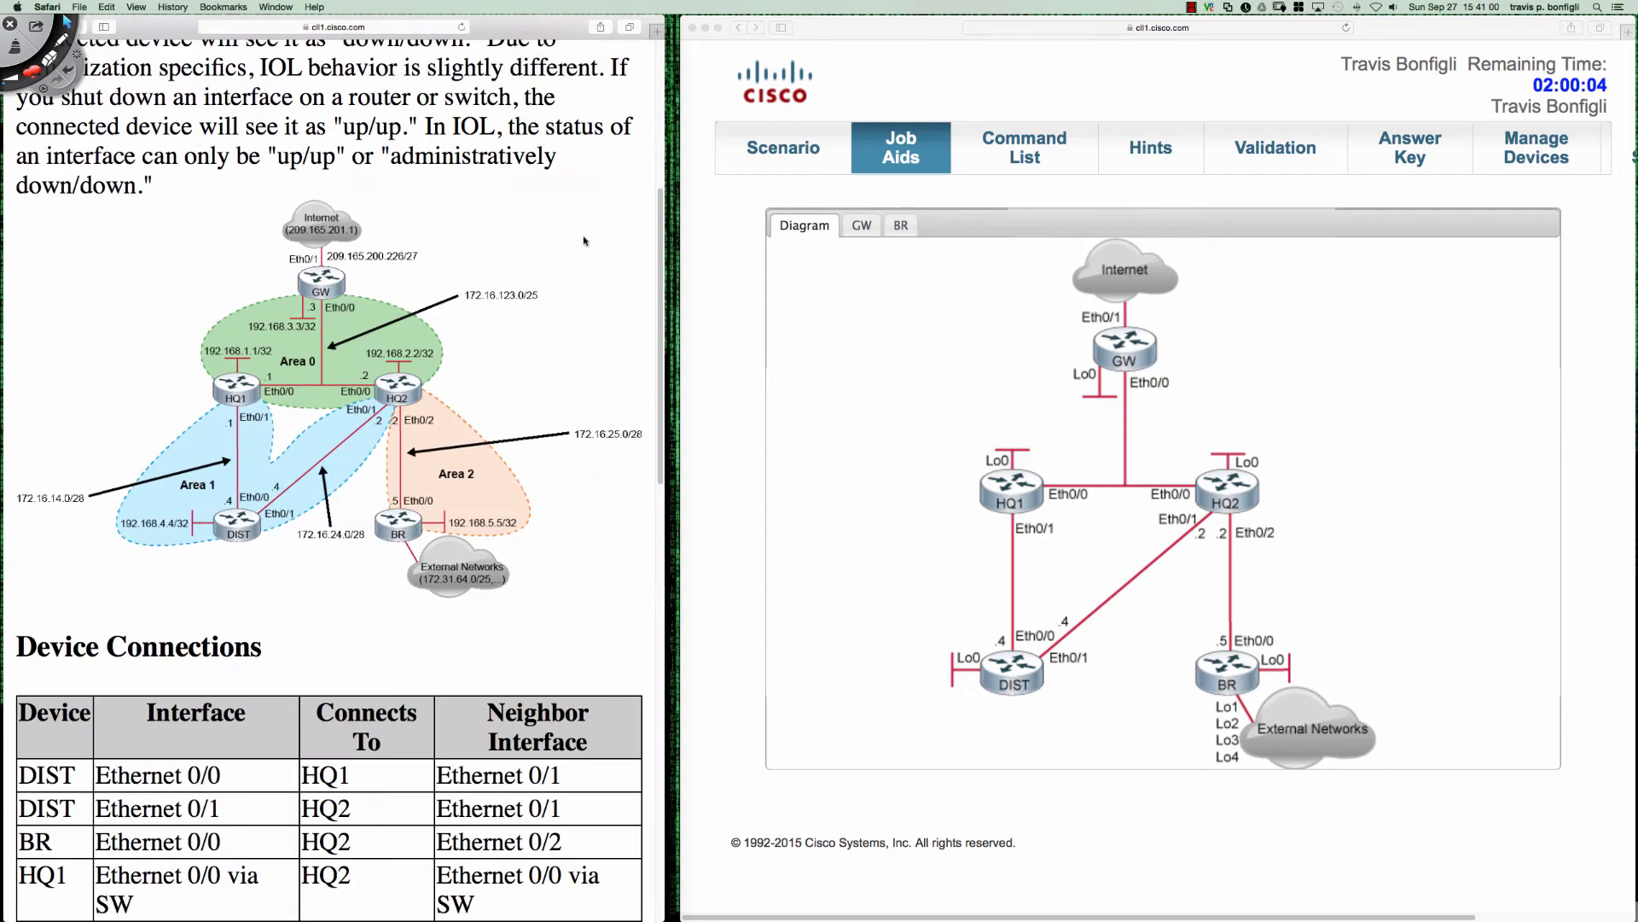
scroll(583, 241, up, 1)
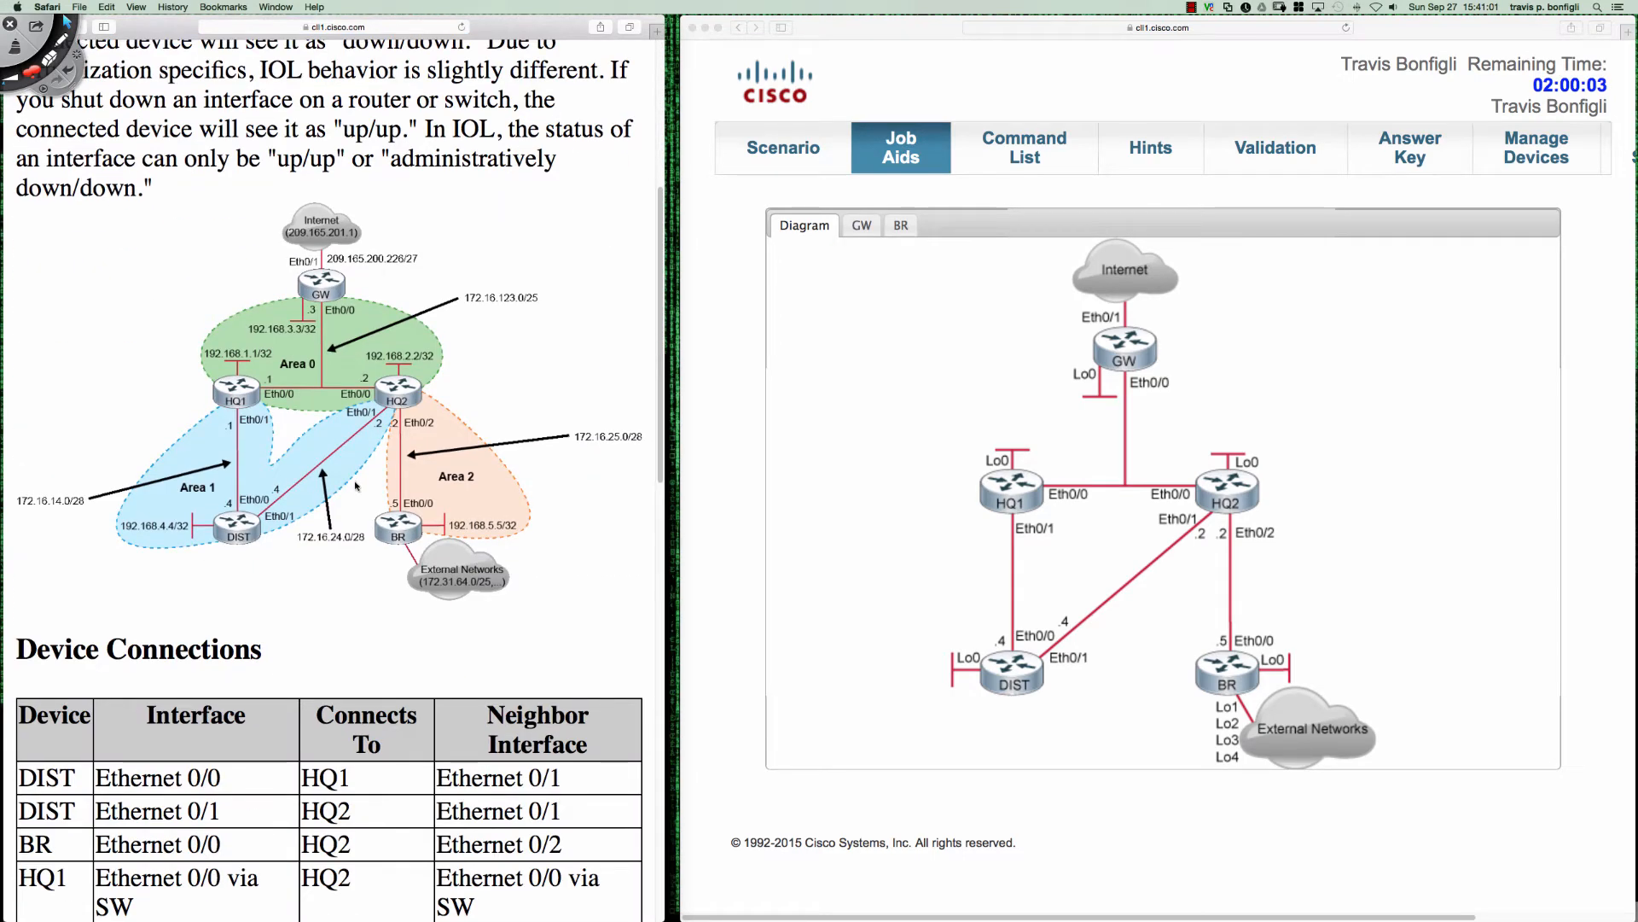
scroll(223, 613, up, 3)
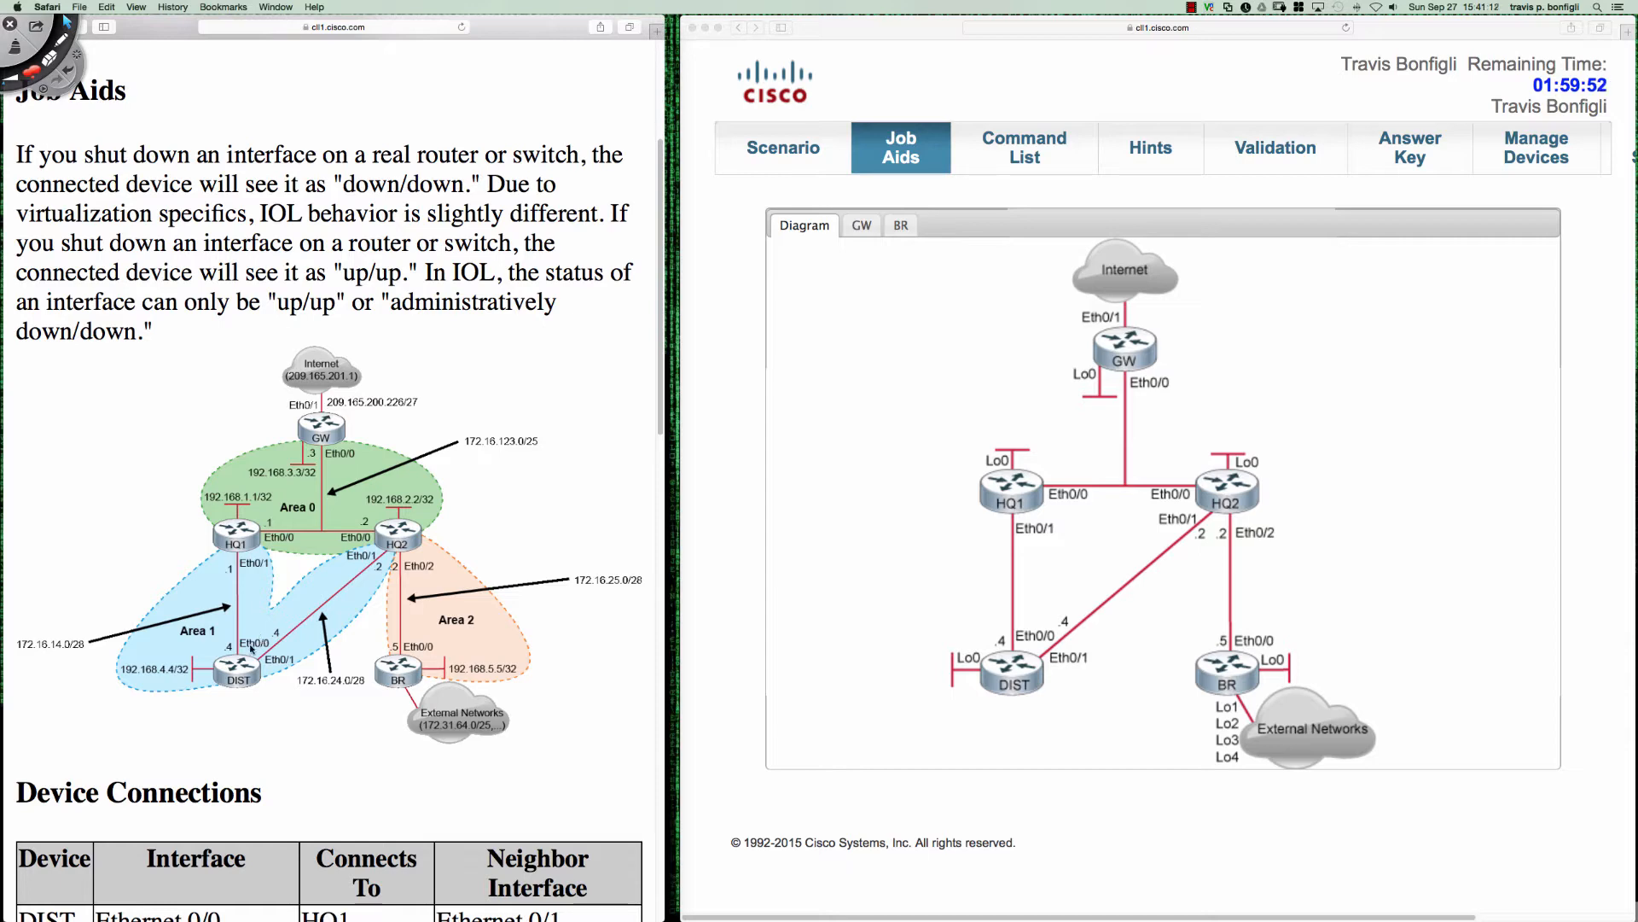
- Reopen the Scenario page and reread the remaining area 1 requirements
click(775, 151)
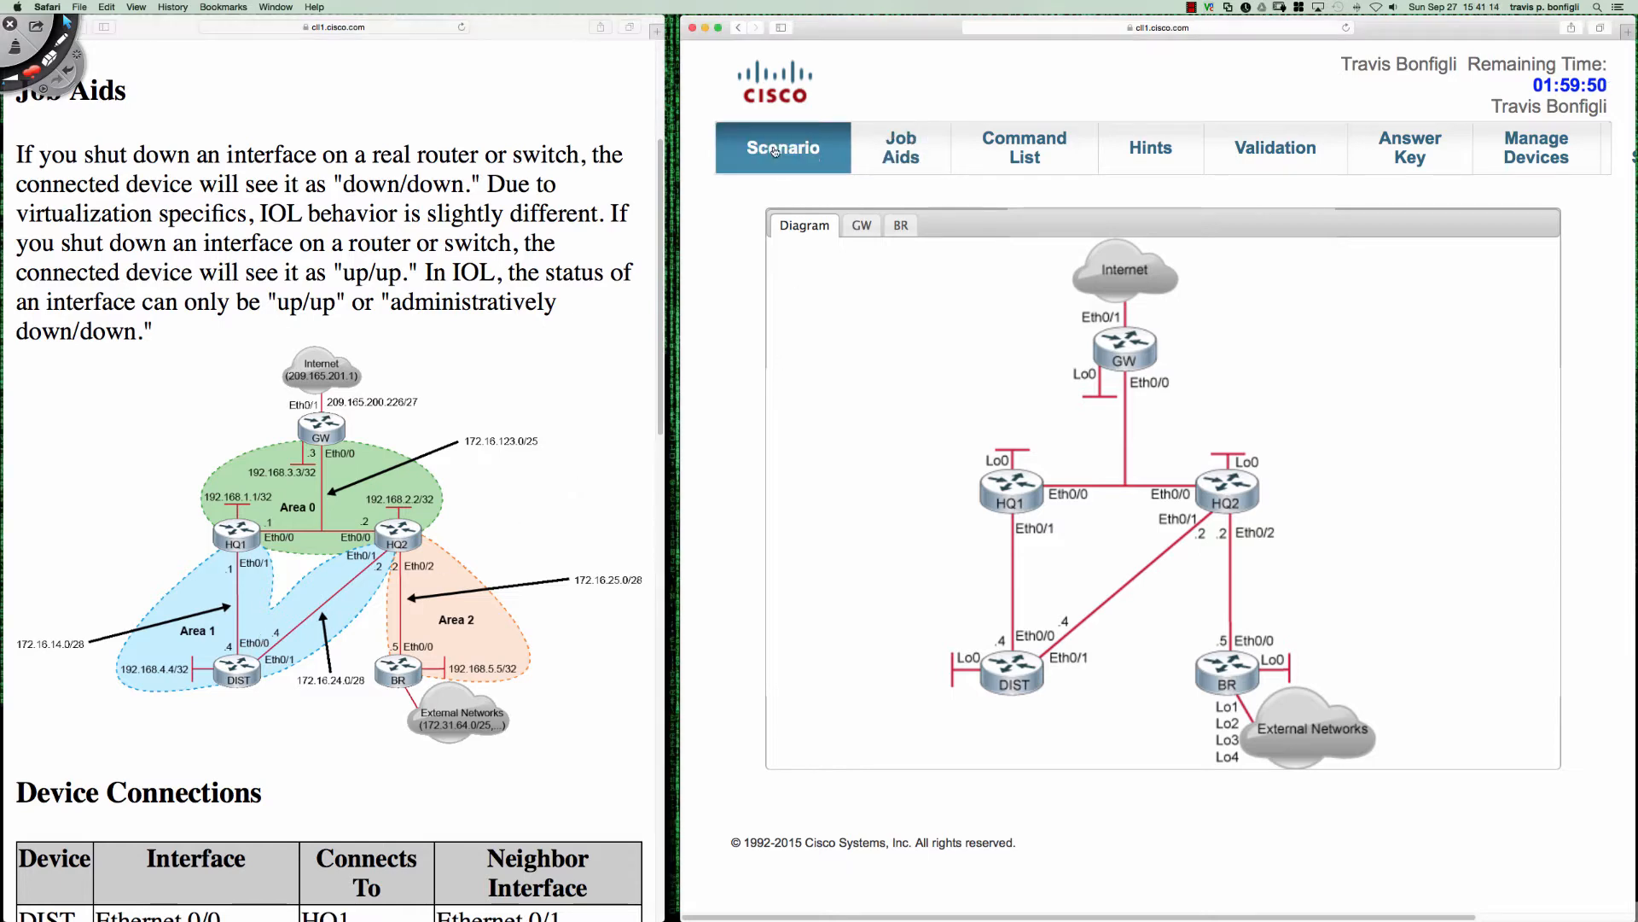
scroll(405, 399, down, 3)
scroll(406, 401, up, 1)
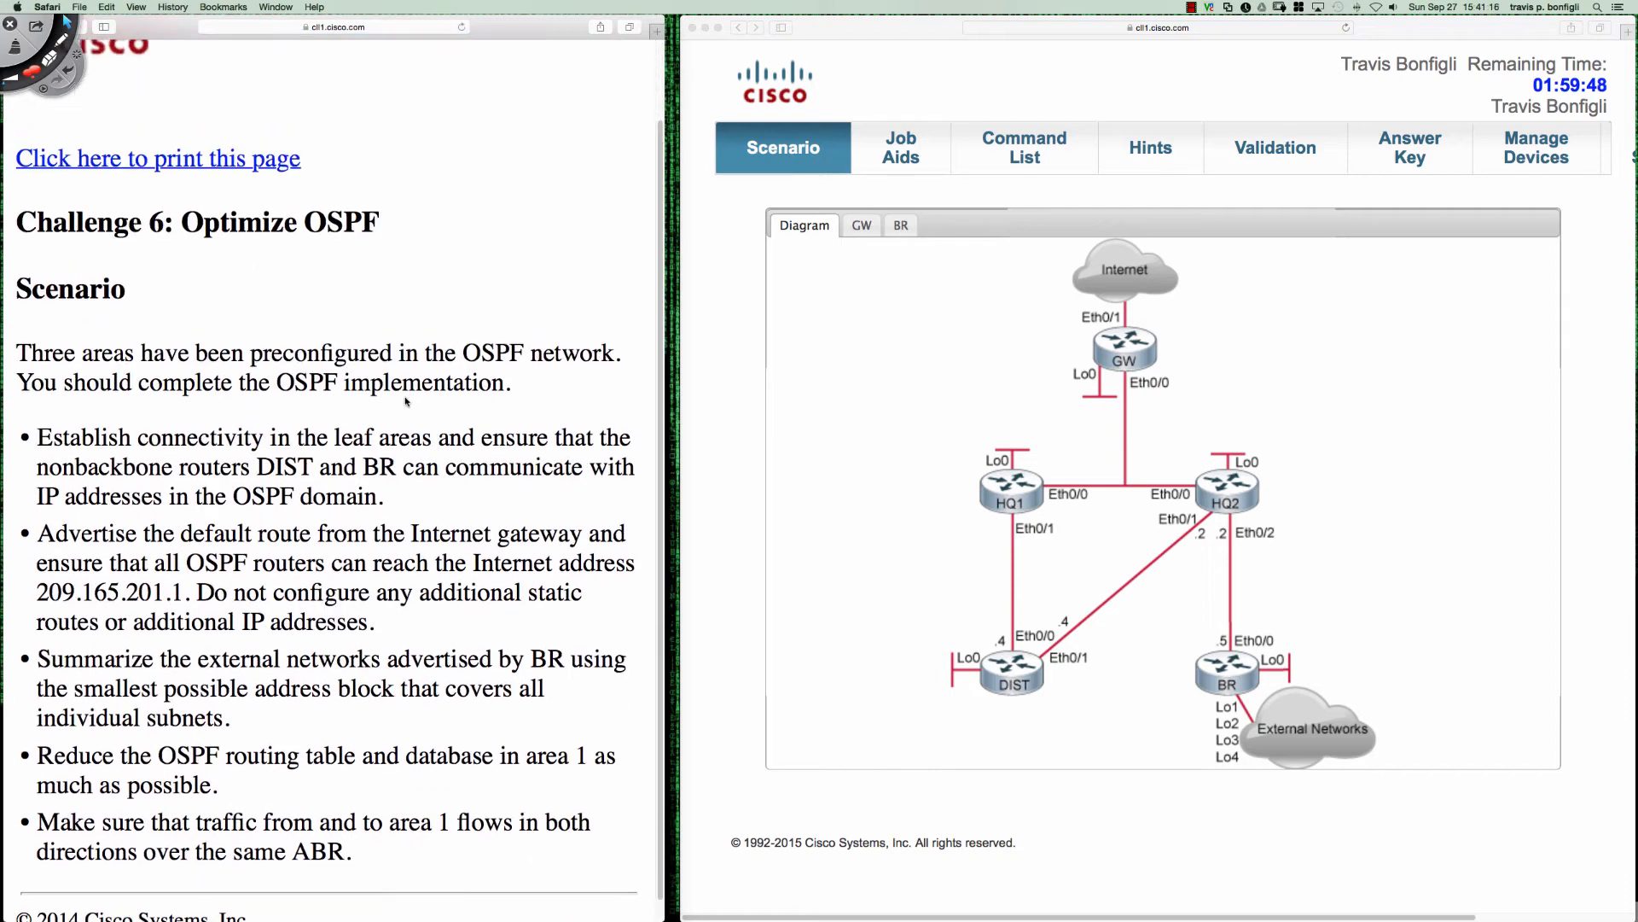
scroll(406, 399, up, 1)
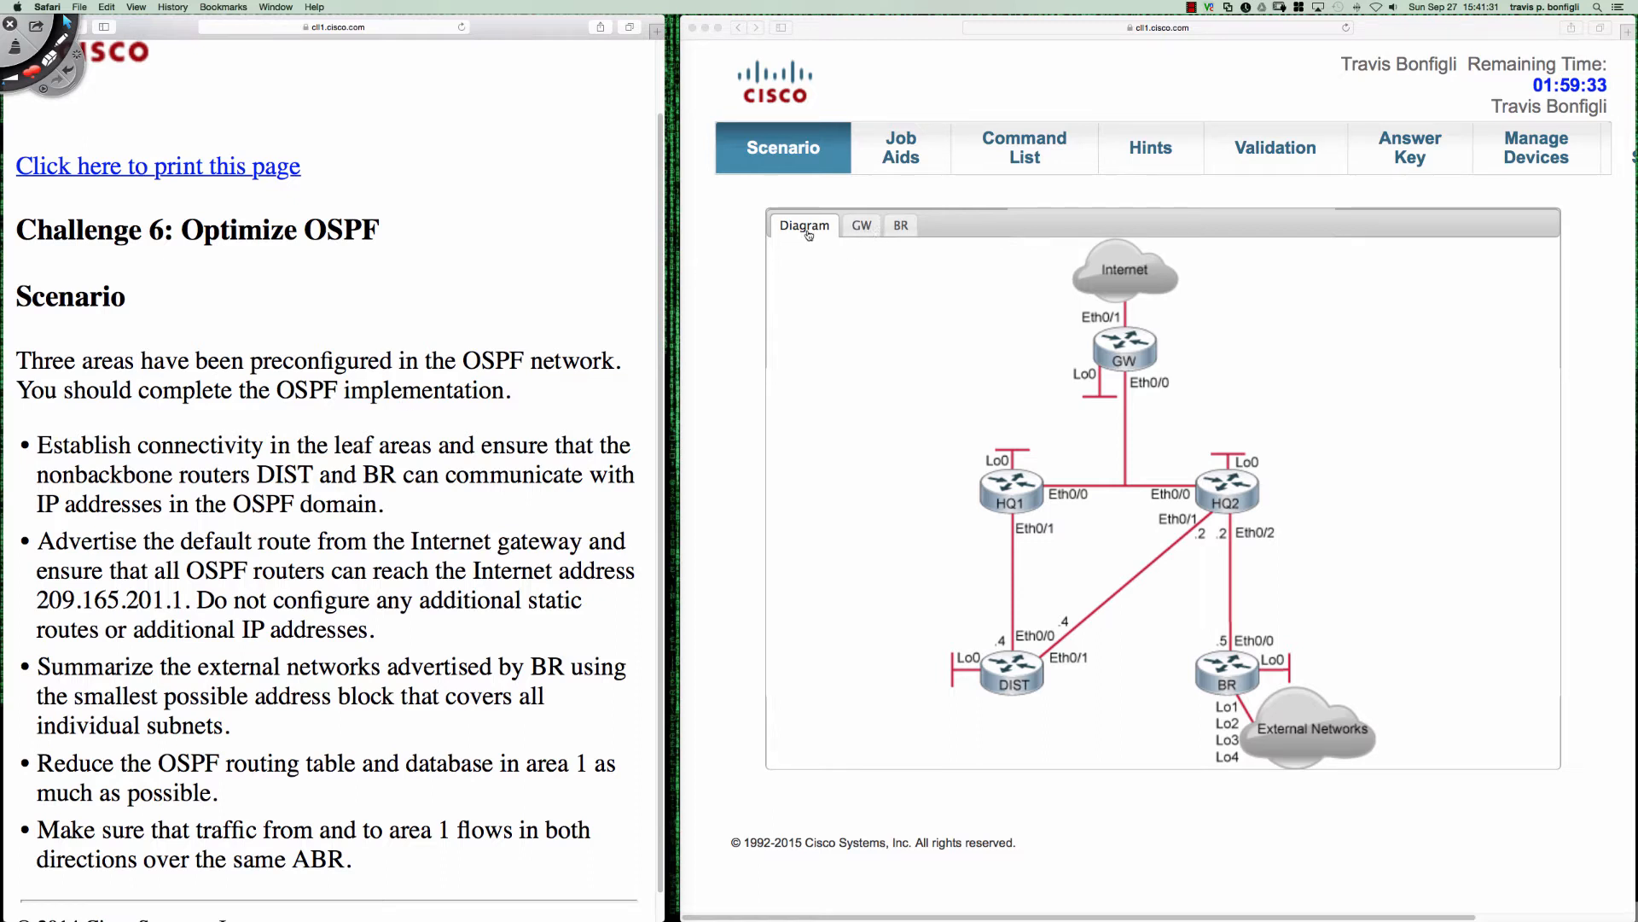
- Open the DIST router's console from the diagram and enter global configuration mode
click(1030, 686)
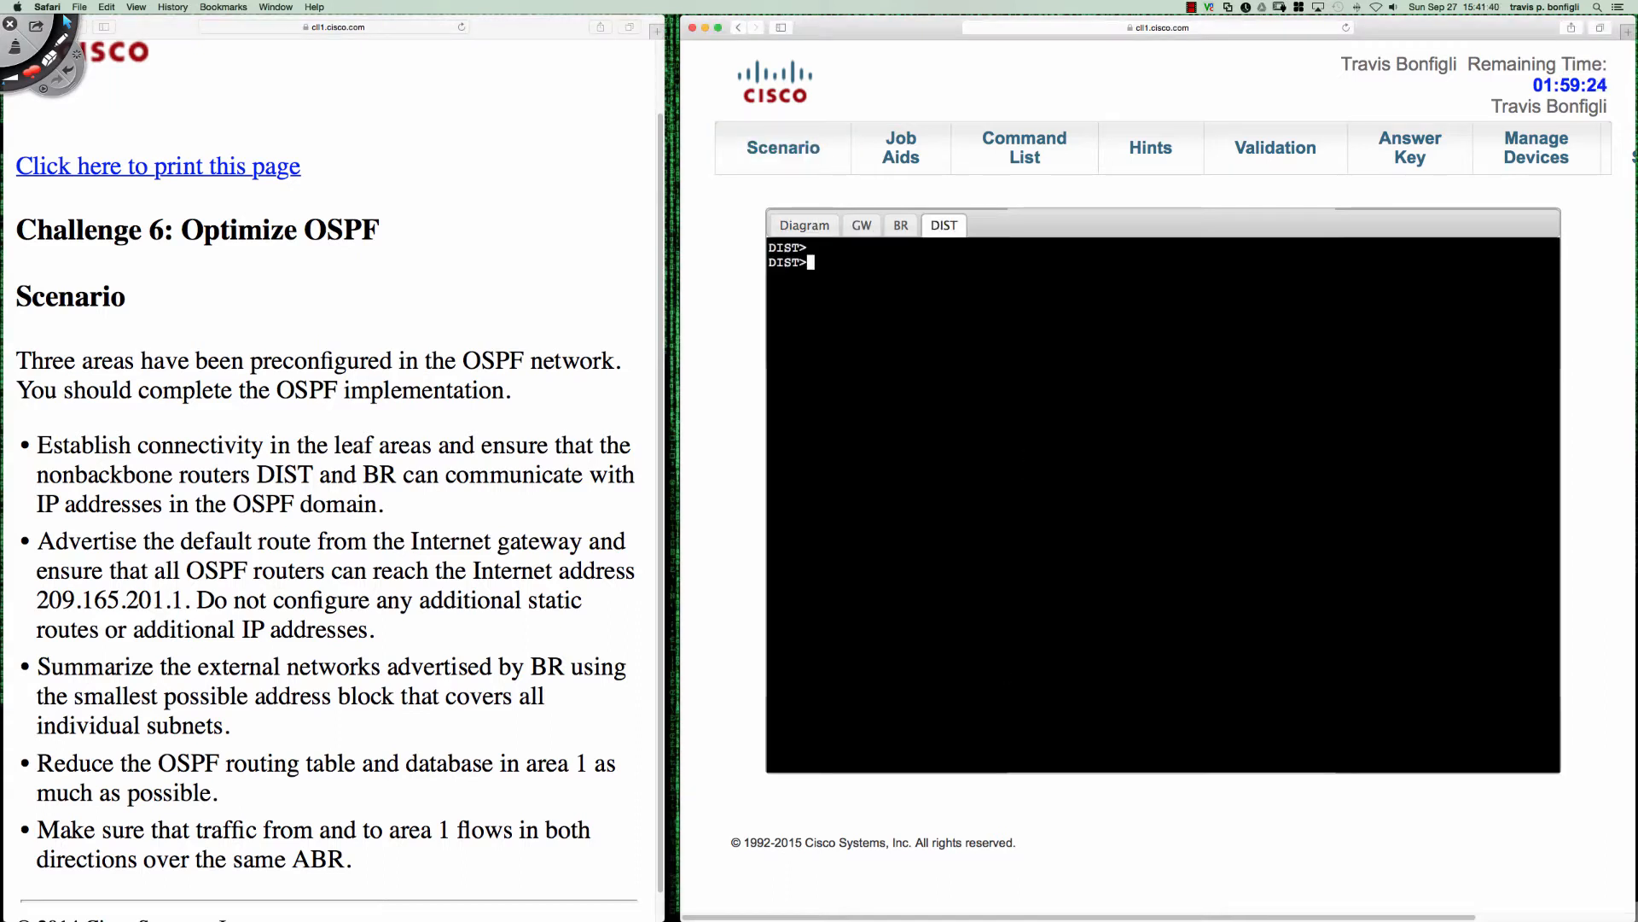
key(Return)
key(Return)
key(Return)
text(en)
key(Return)
text(conf t)
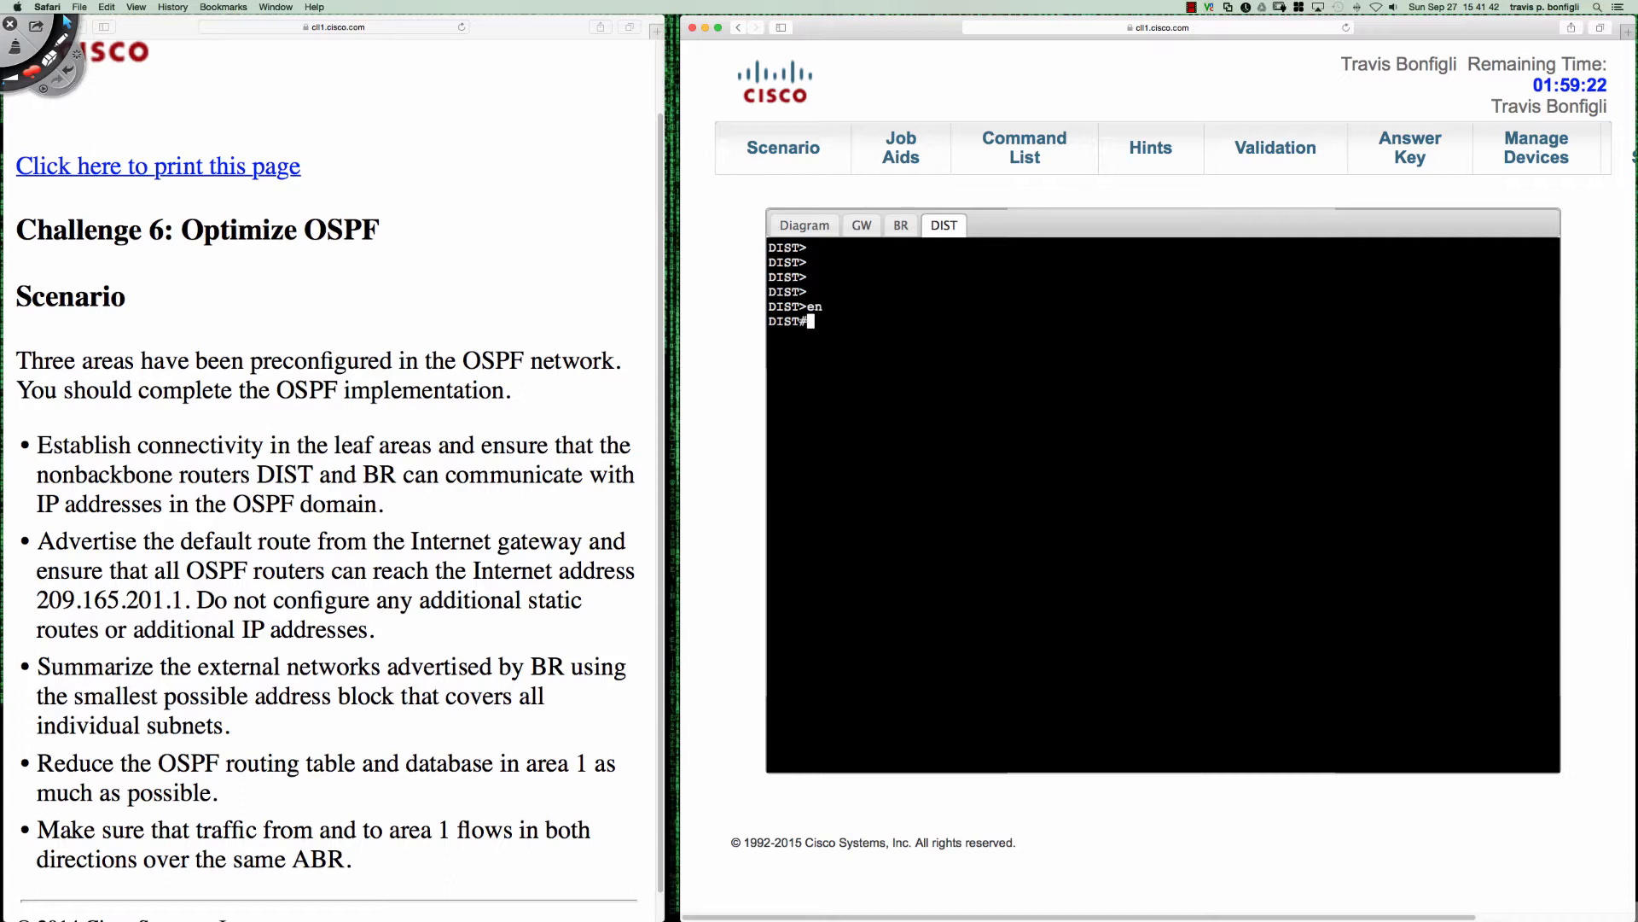
key(Return)
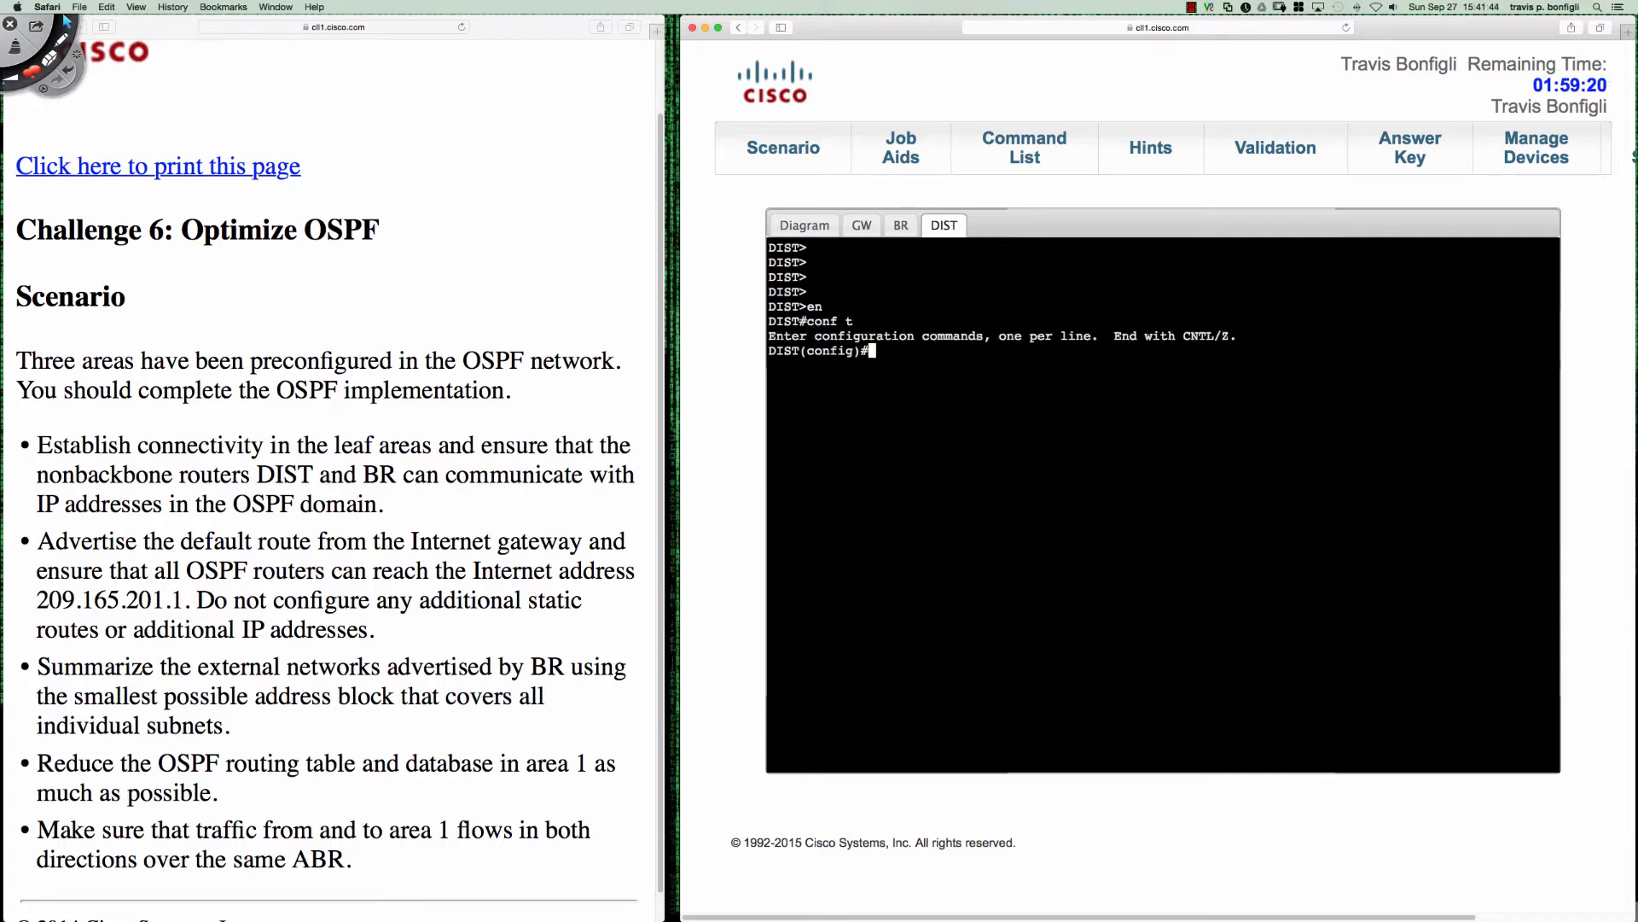
- Display the OSPF section of DIST's running configuration from configuration mode
key(Return)
key(Return)
key(Return)
text(do )
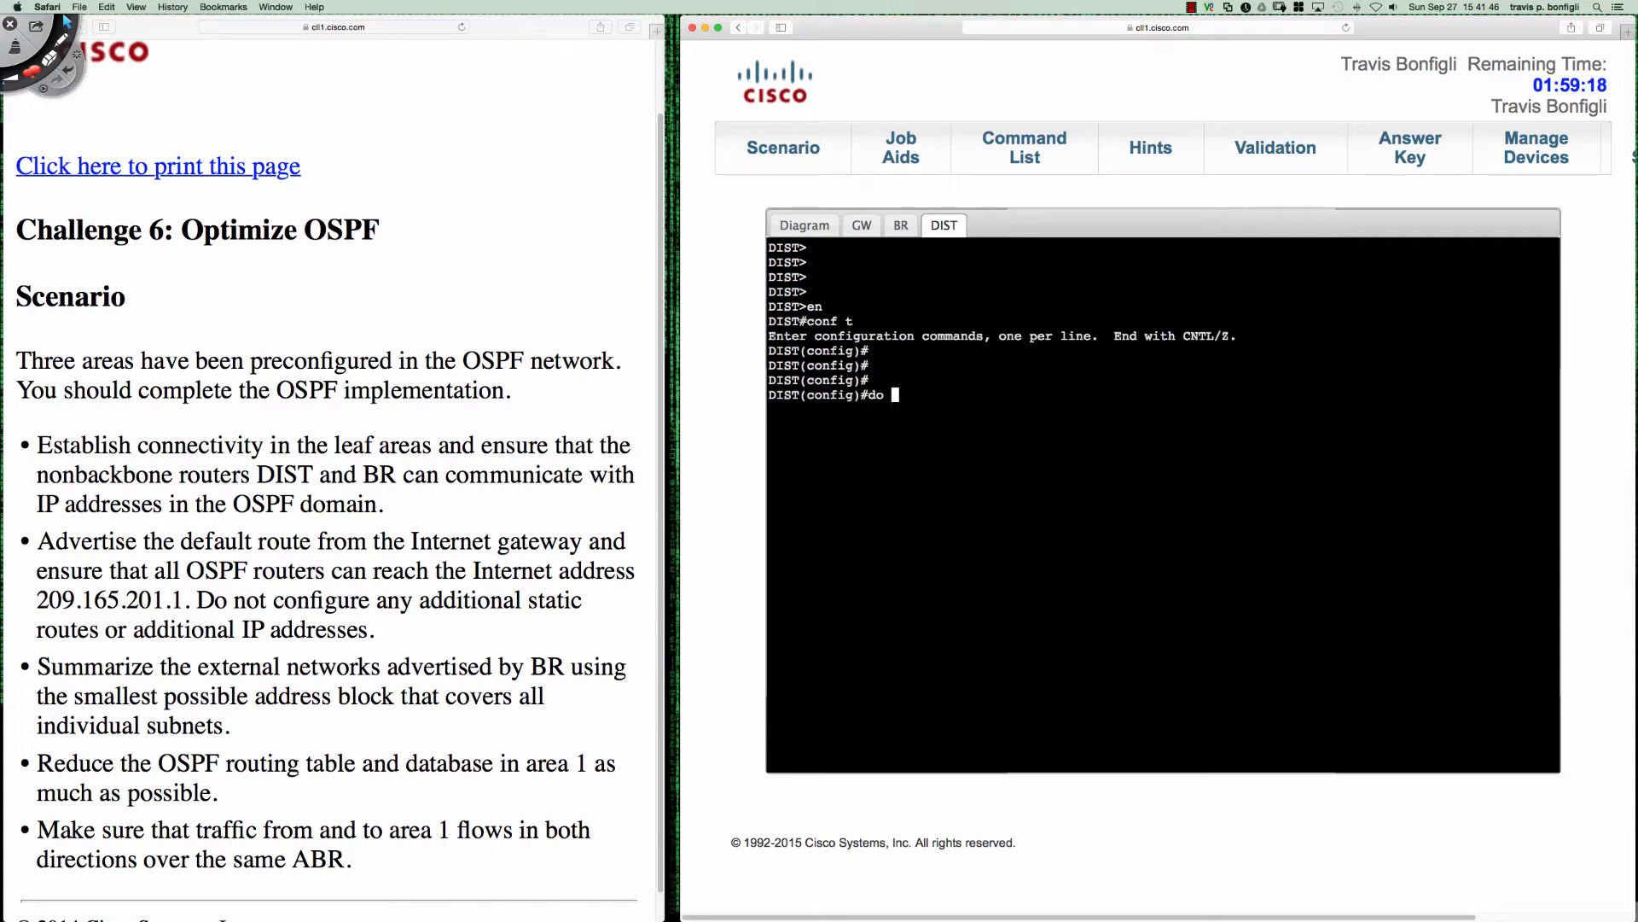
text(sh run | sec ospf)
key(Return)
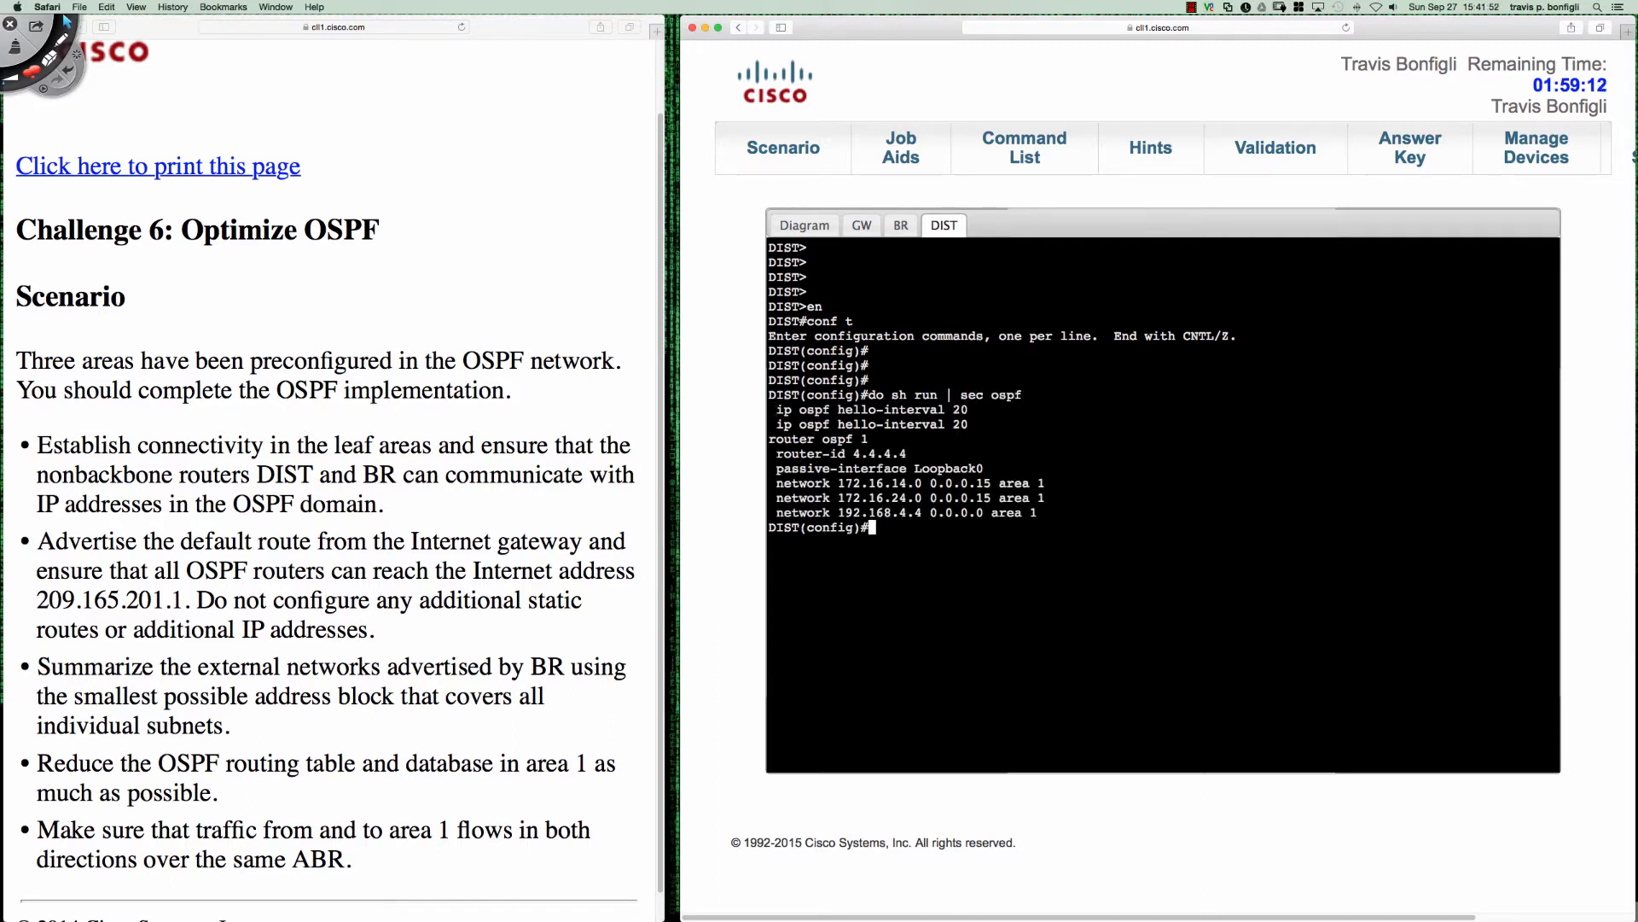
- Check the hello-interval lines in DIST's OSPF configuration and list DIST's OSPF neighbors from configuration mode
drag(773, 410, 998, 424)
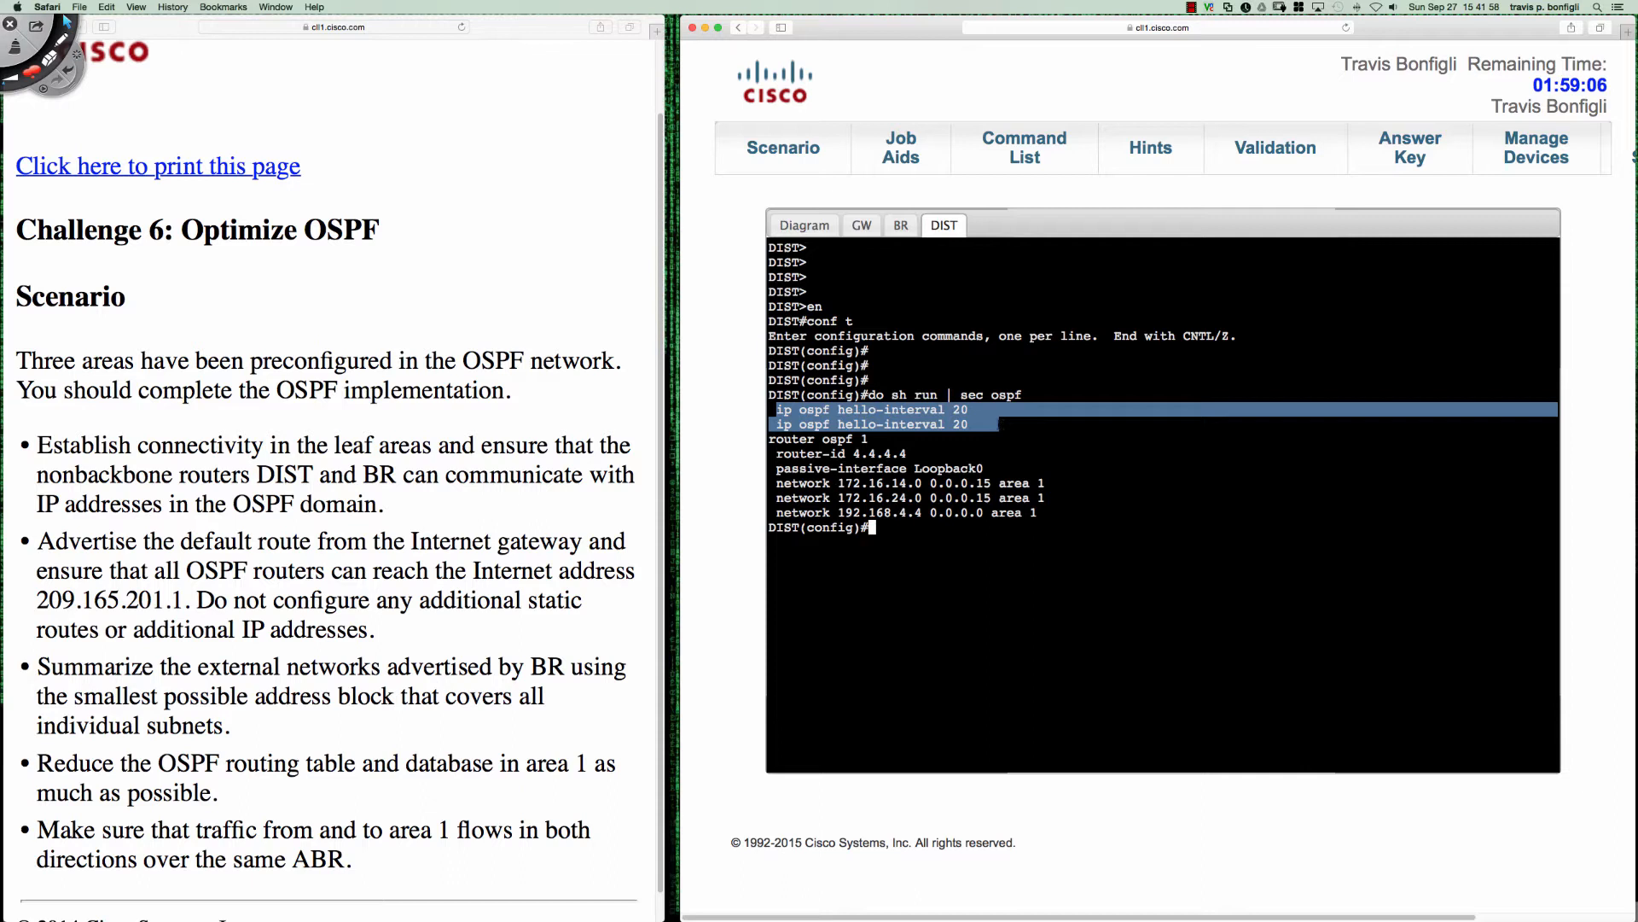
drag(1000, 424, 994, 424)
click(1080, 451)
text(do sh ip )
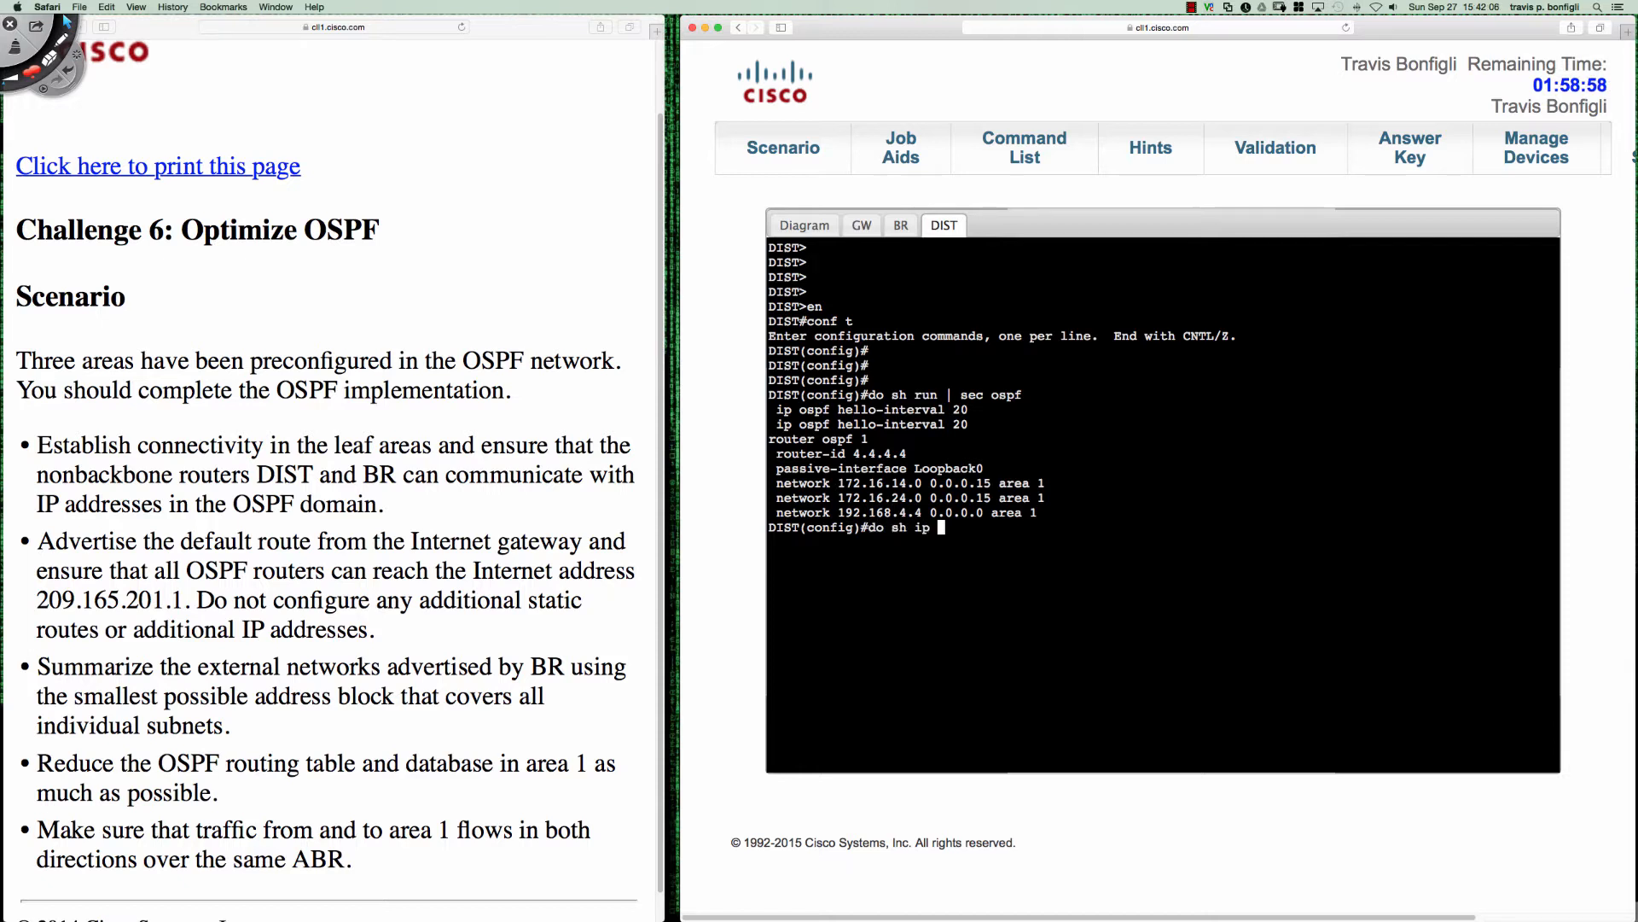
text(ospf neigh)
key(Return)
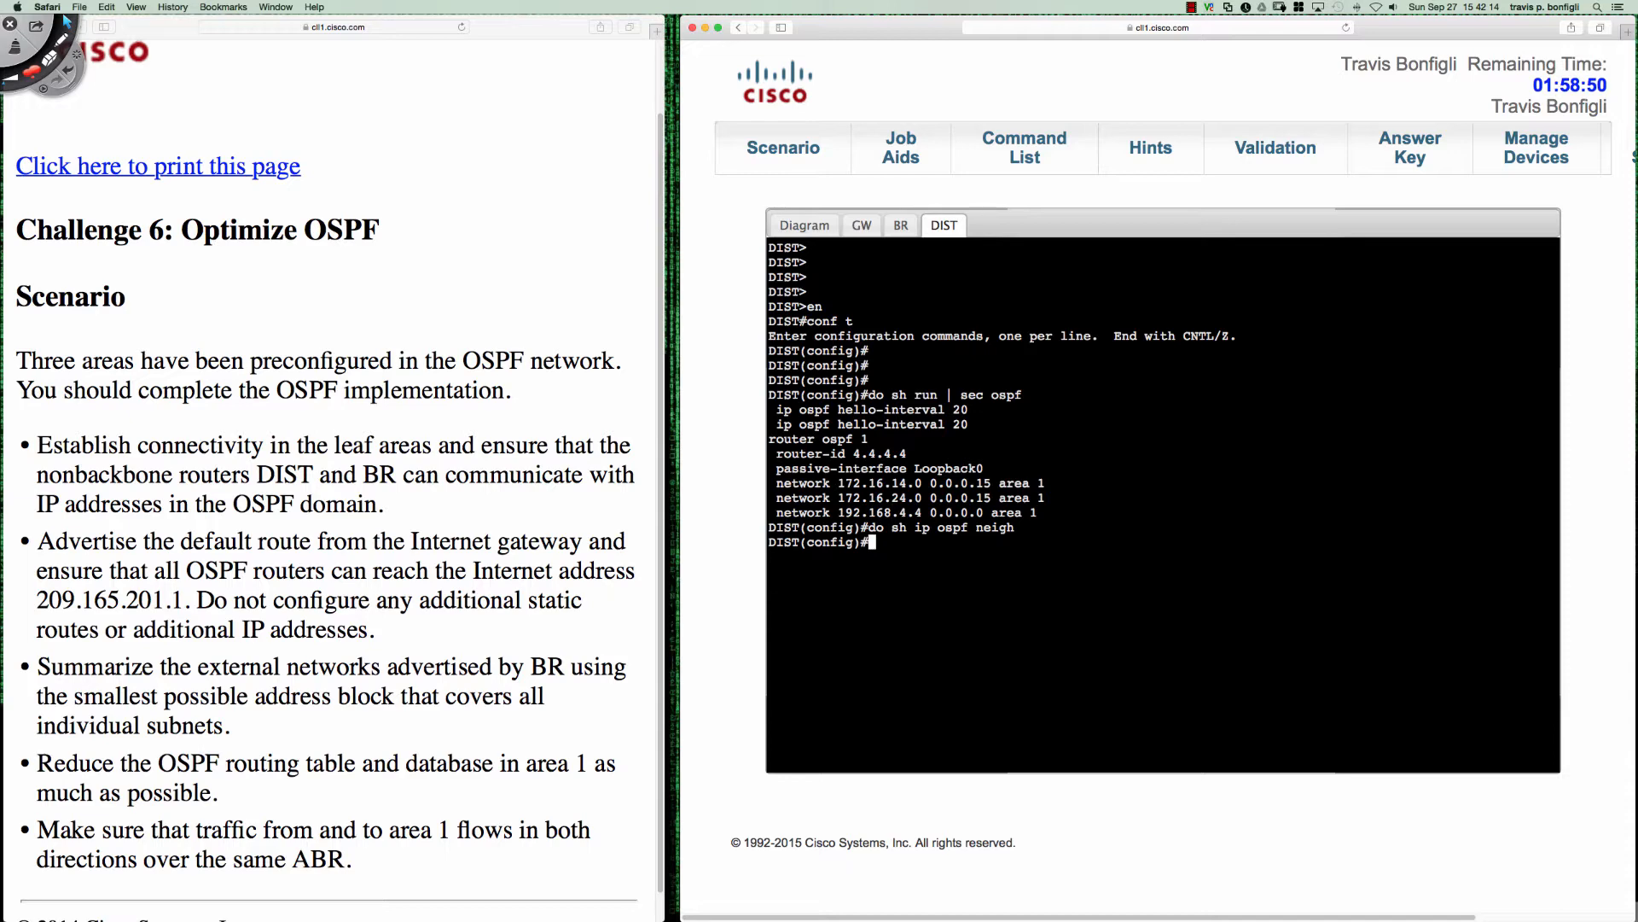
- Display the brief IP interface summary on DIST
text(do sh ip int bri)
key(Return)
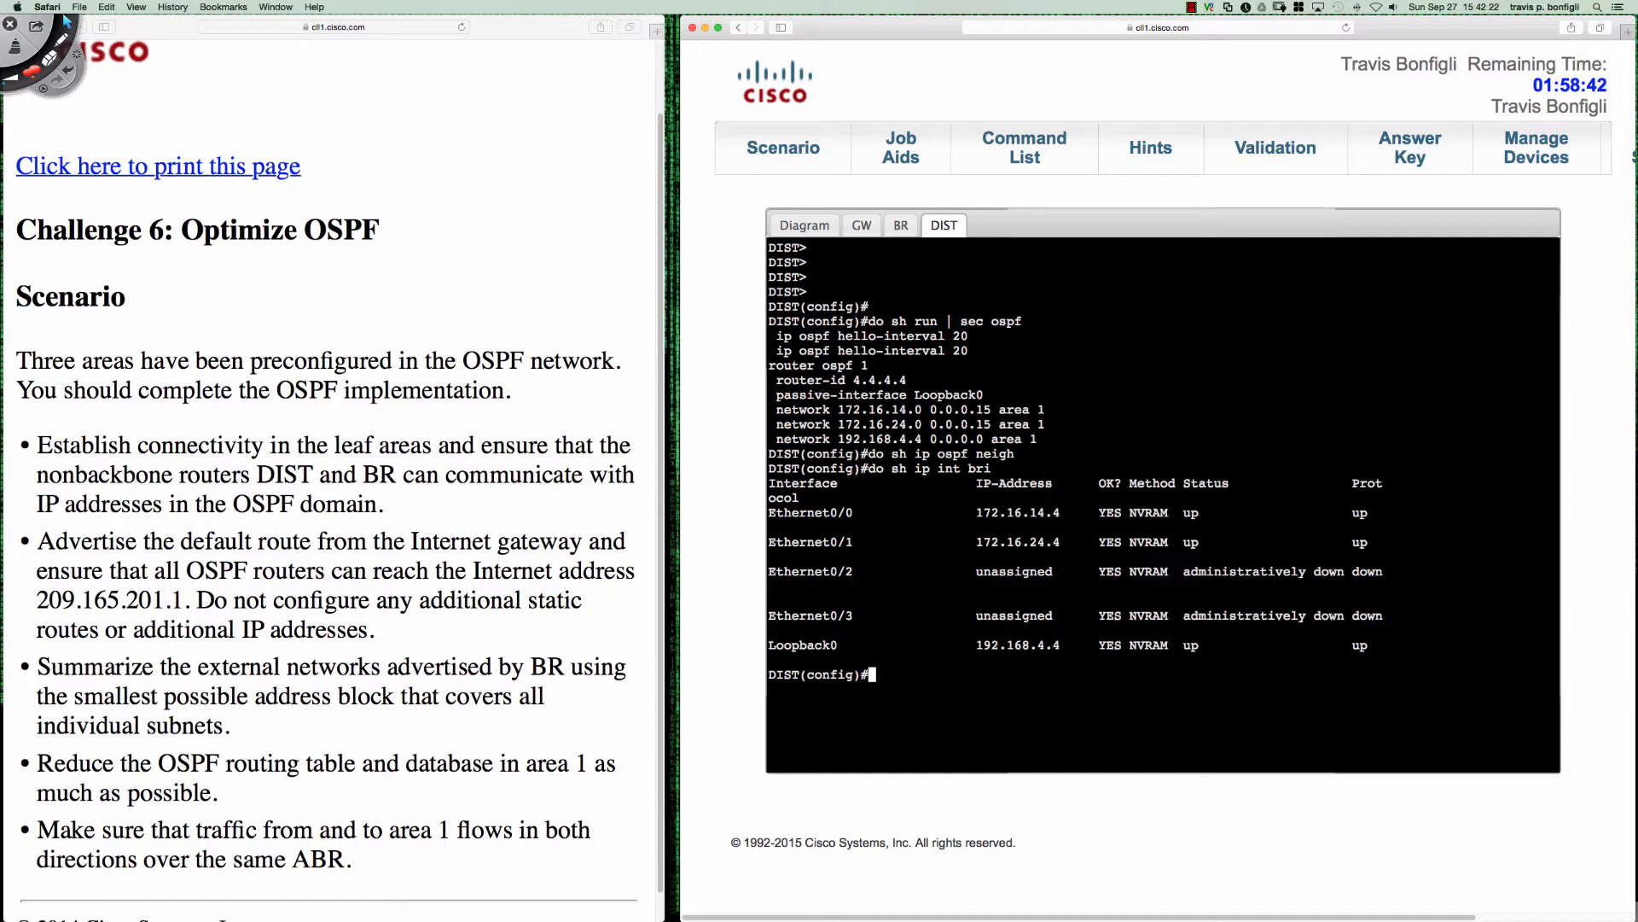
- Display the running configuration of DIST's e0/0 and e0/1 interfaces and inspect their OSPF hello-interval lines
text(do sh run int e0/0)
key(Return)
text(do sh ru)
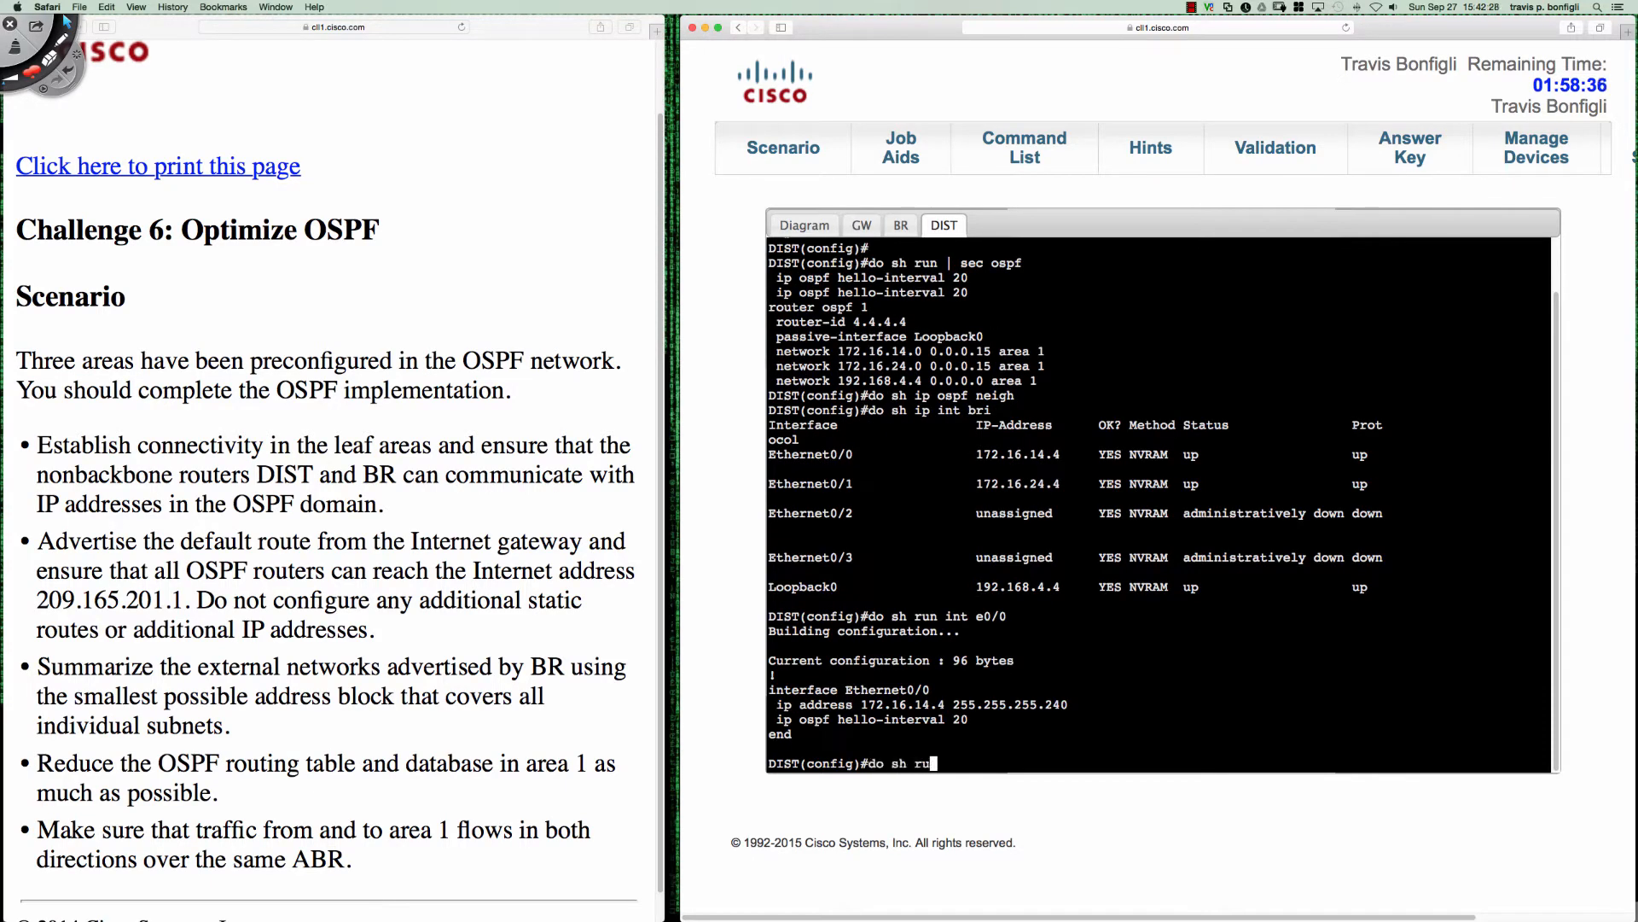
text(n int e0/1)
key(Return)
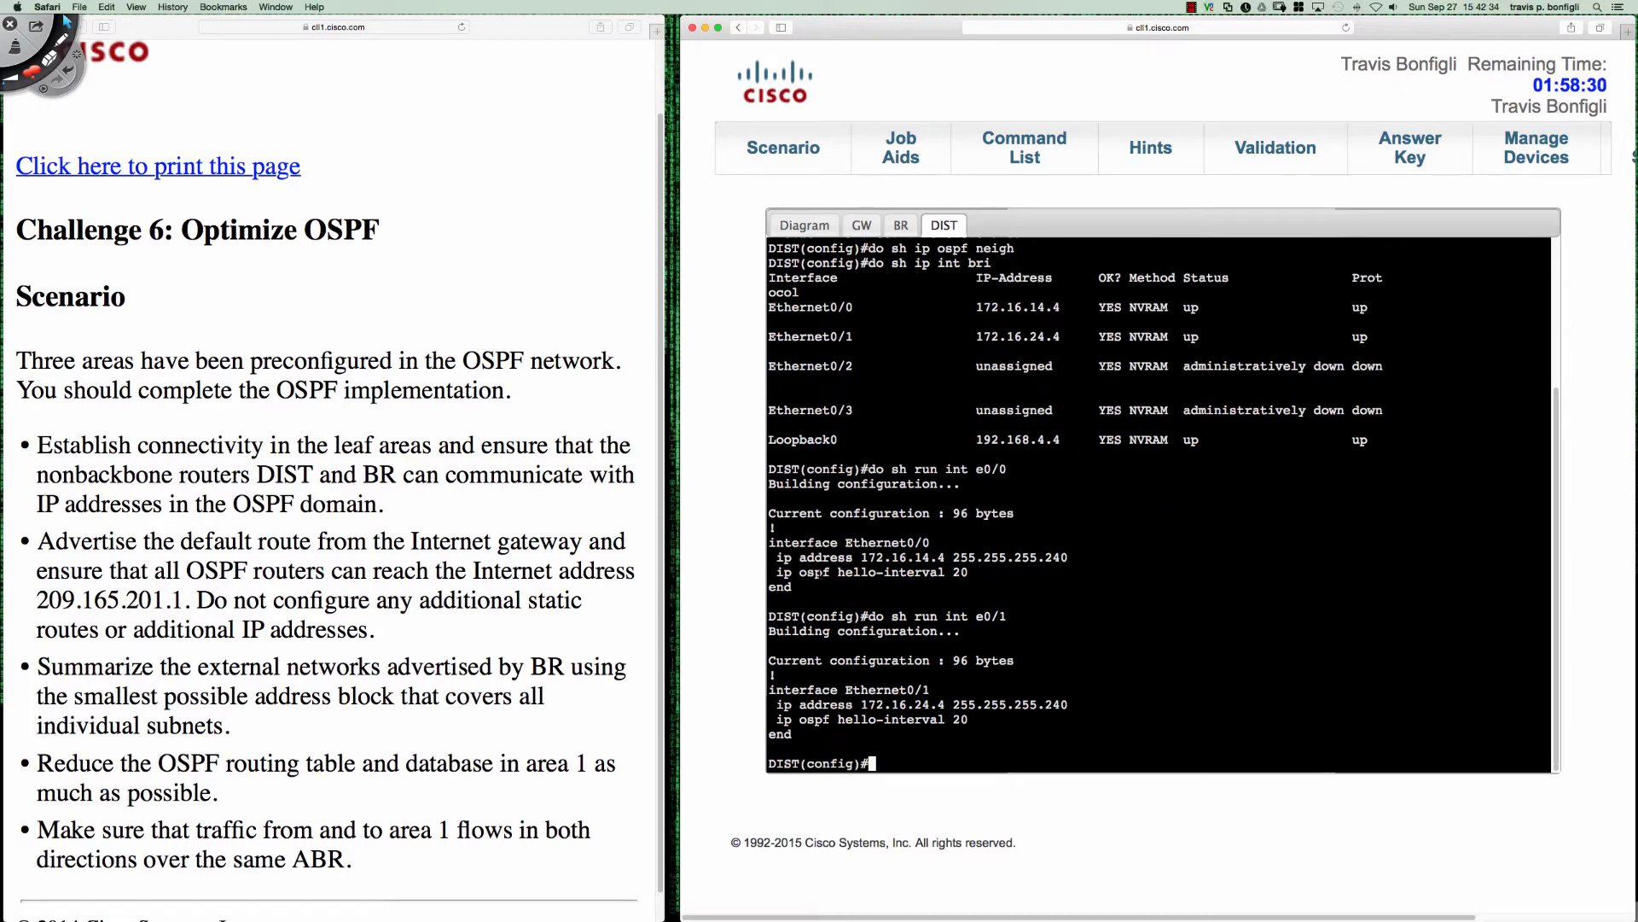
drag(823, 572, 969, 572)
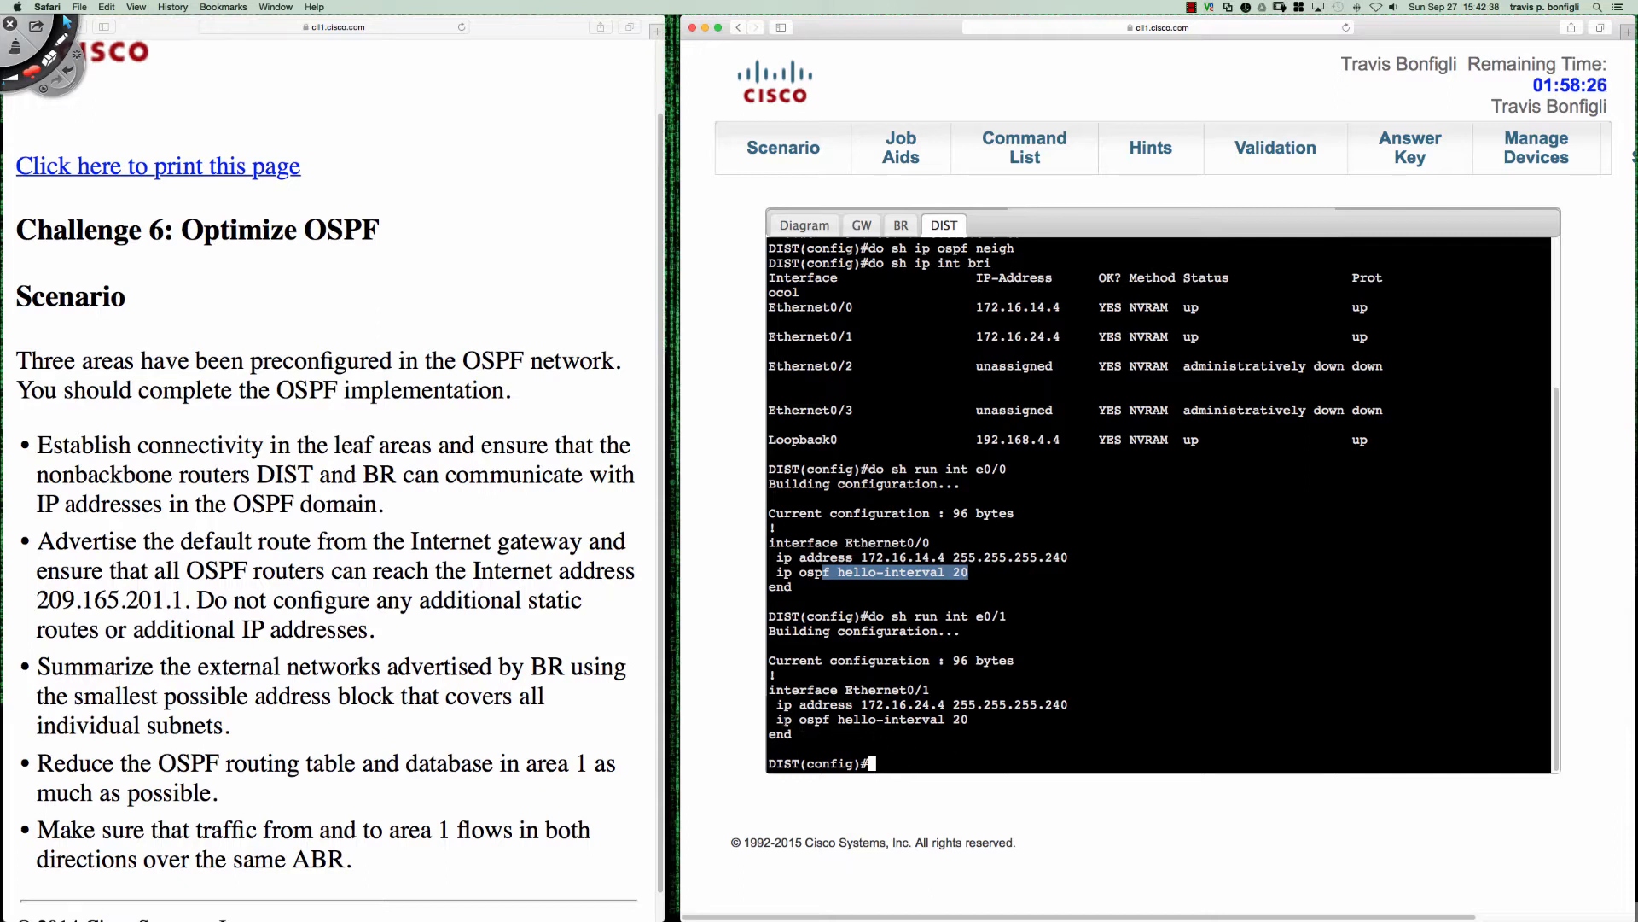
drag(777, 719, 976, 719)
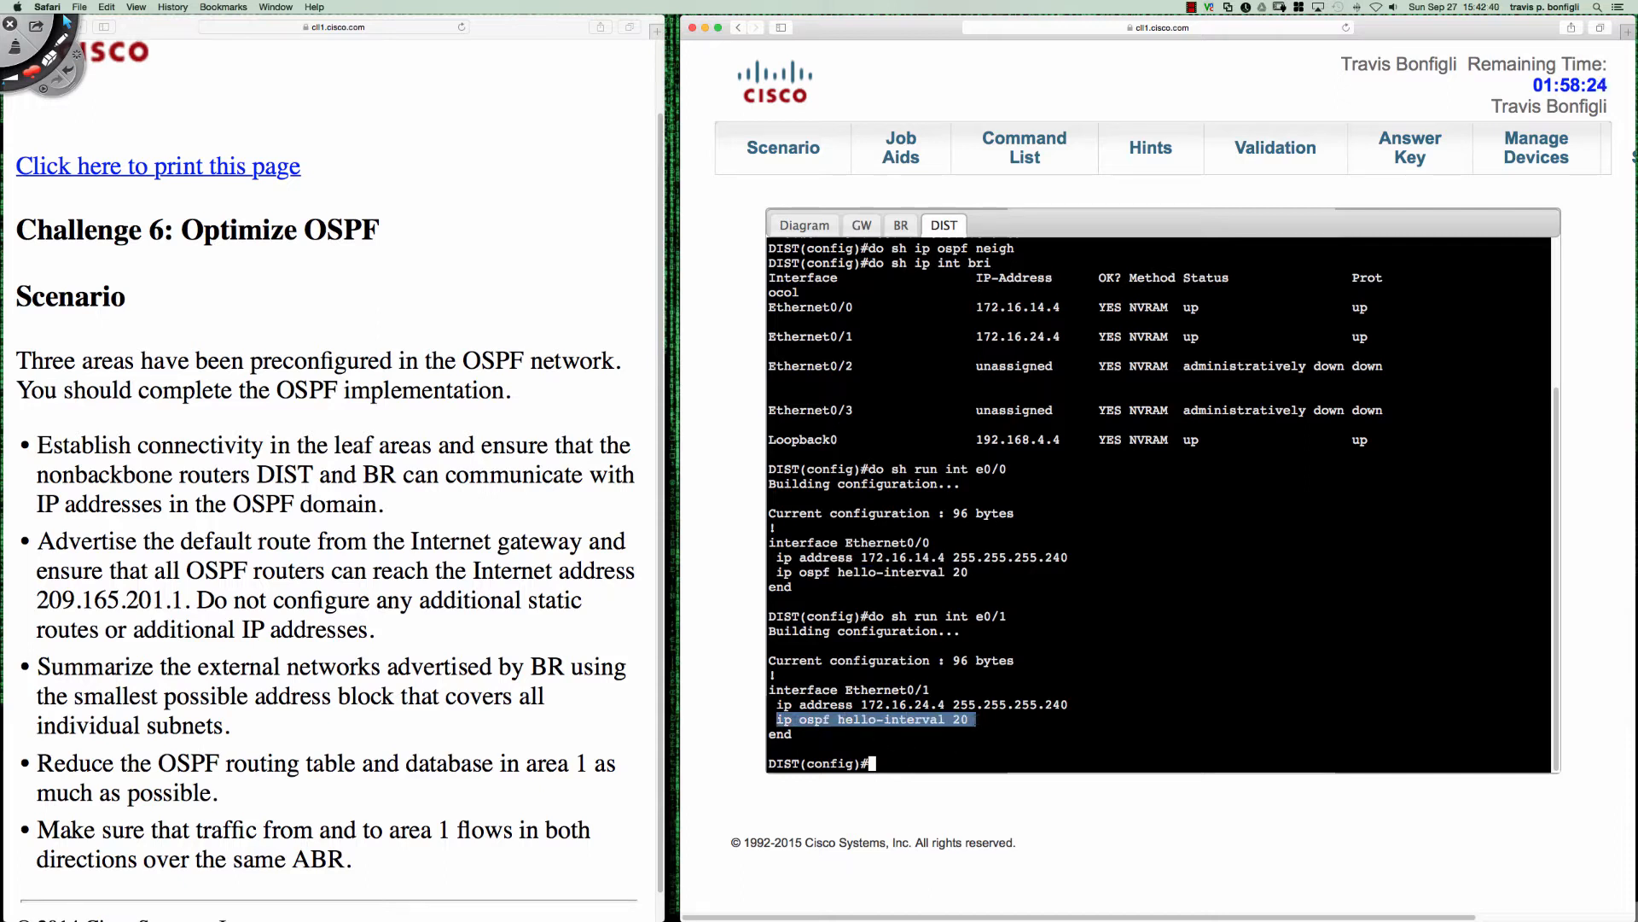
click(1101, 661)
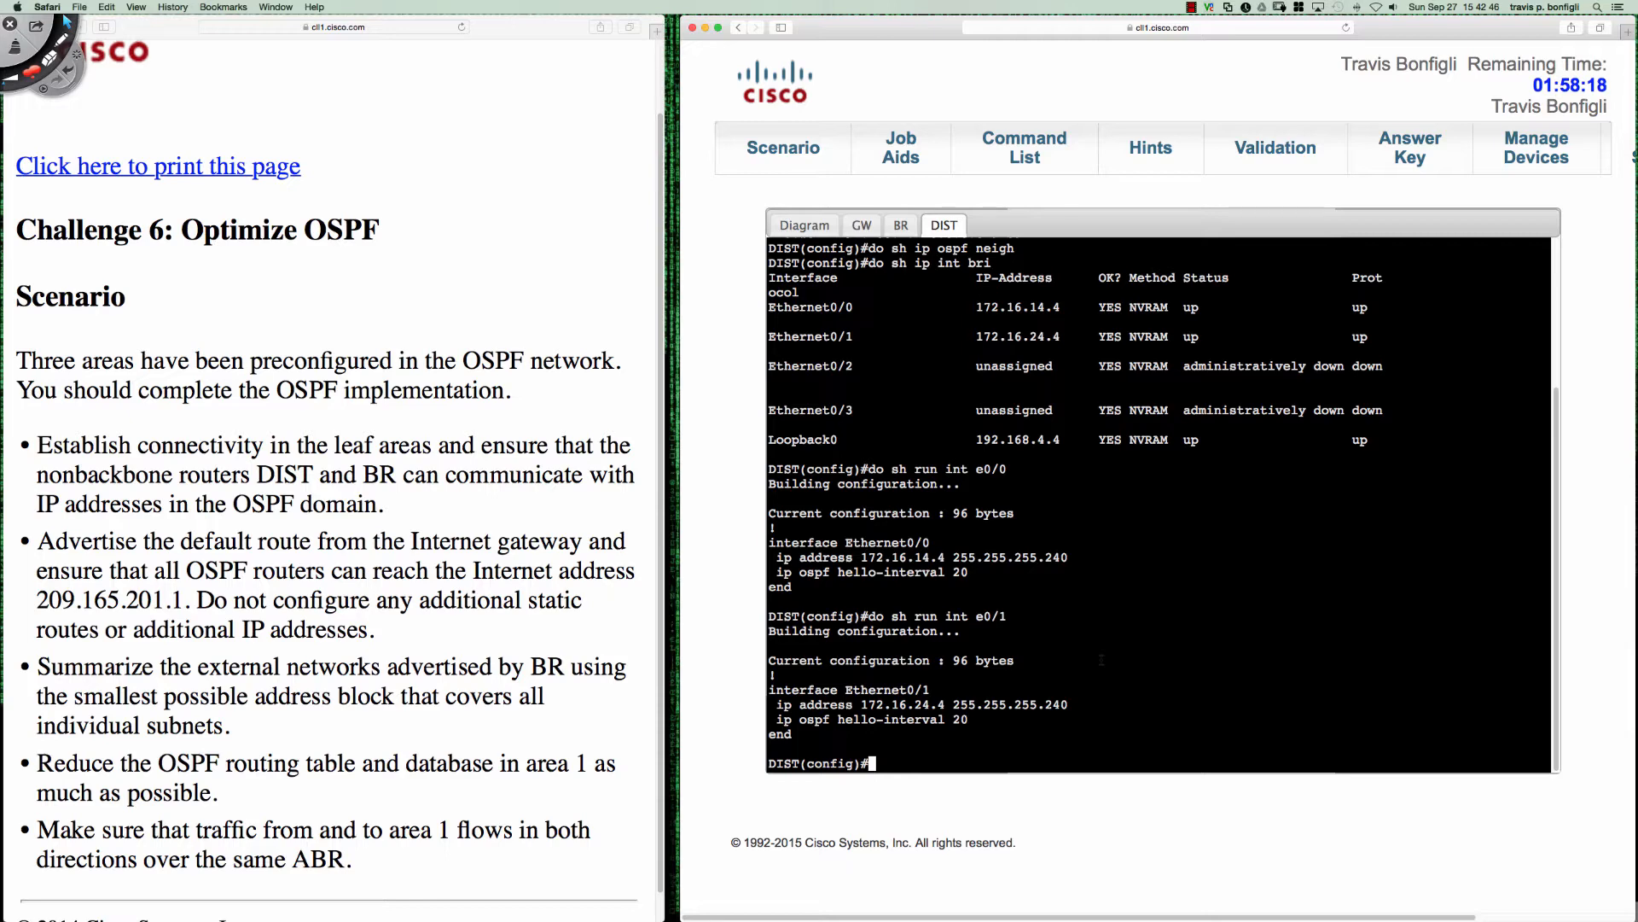
- Review DIST's links in the topology diagram, and enable OSPF adjacency debugging on DIST with debug ip ospf adj
click(809, 225)
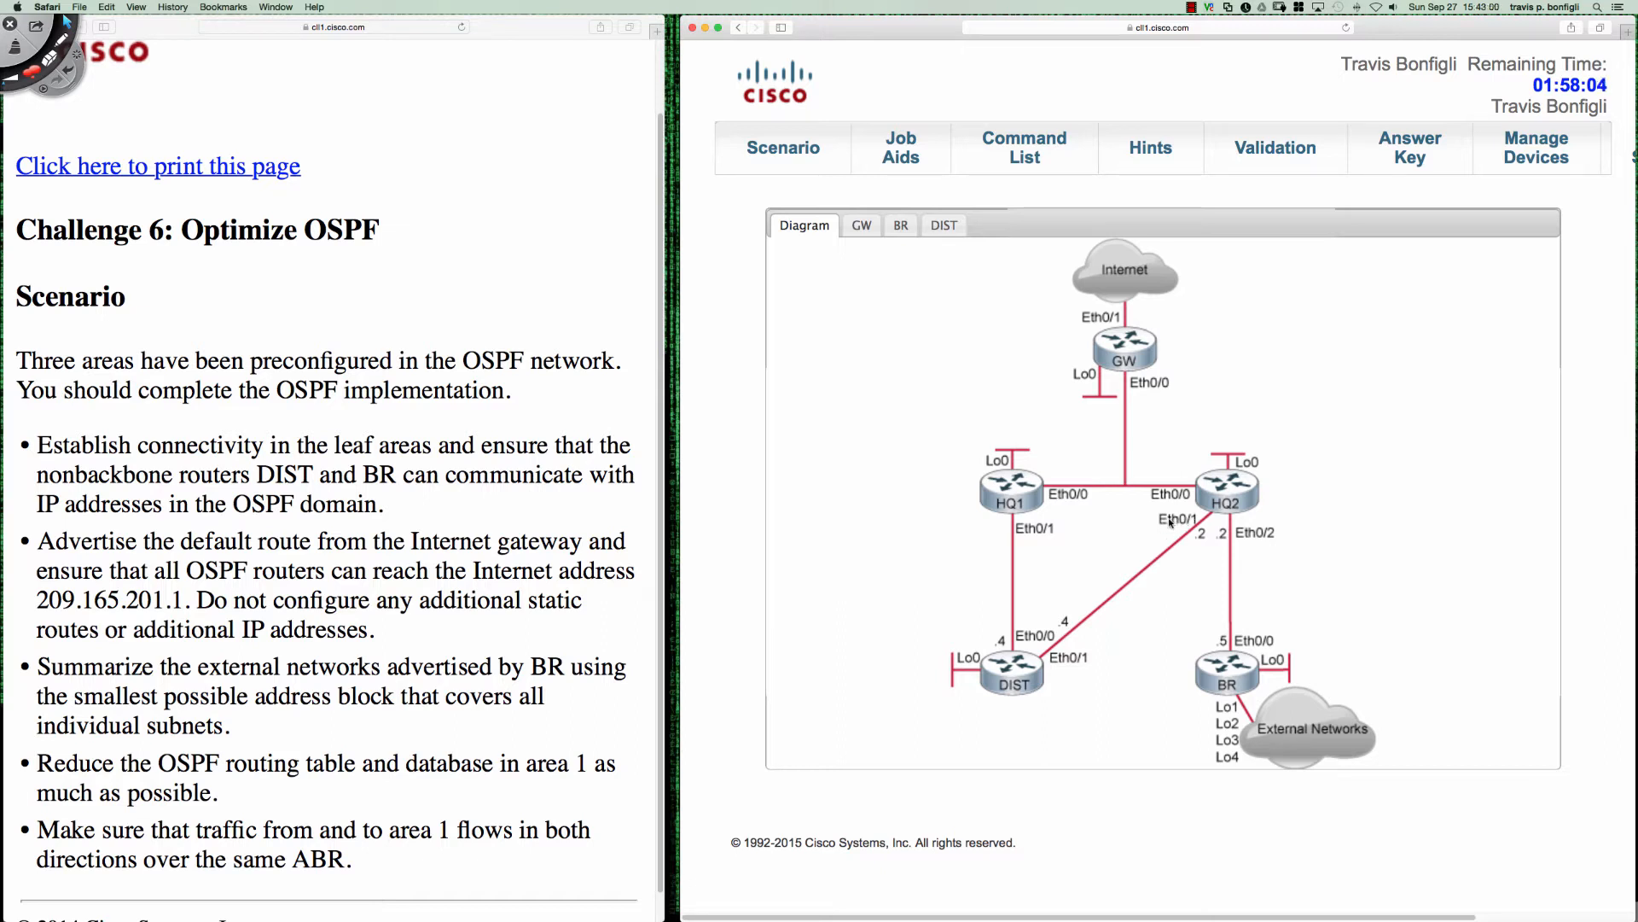
click(1008, 667)
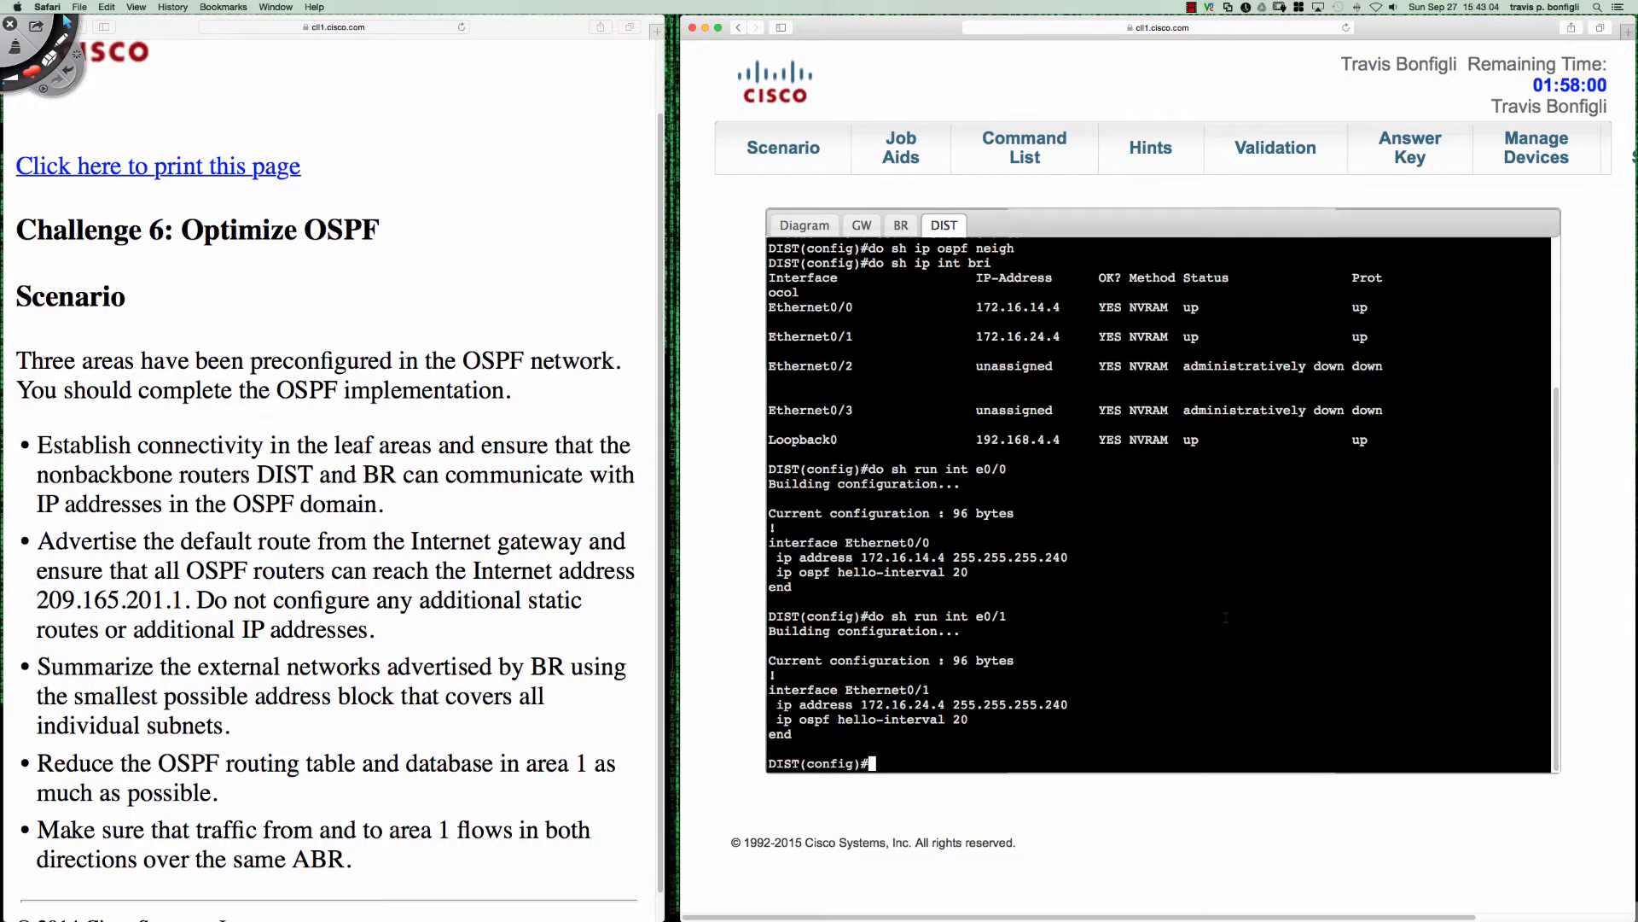
text(do debug ip ospf adj)
key(Return)
key(Return)
key(Return)
key(Return)
key(Return)
key(Return)
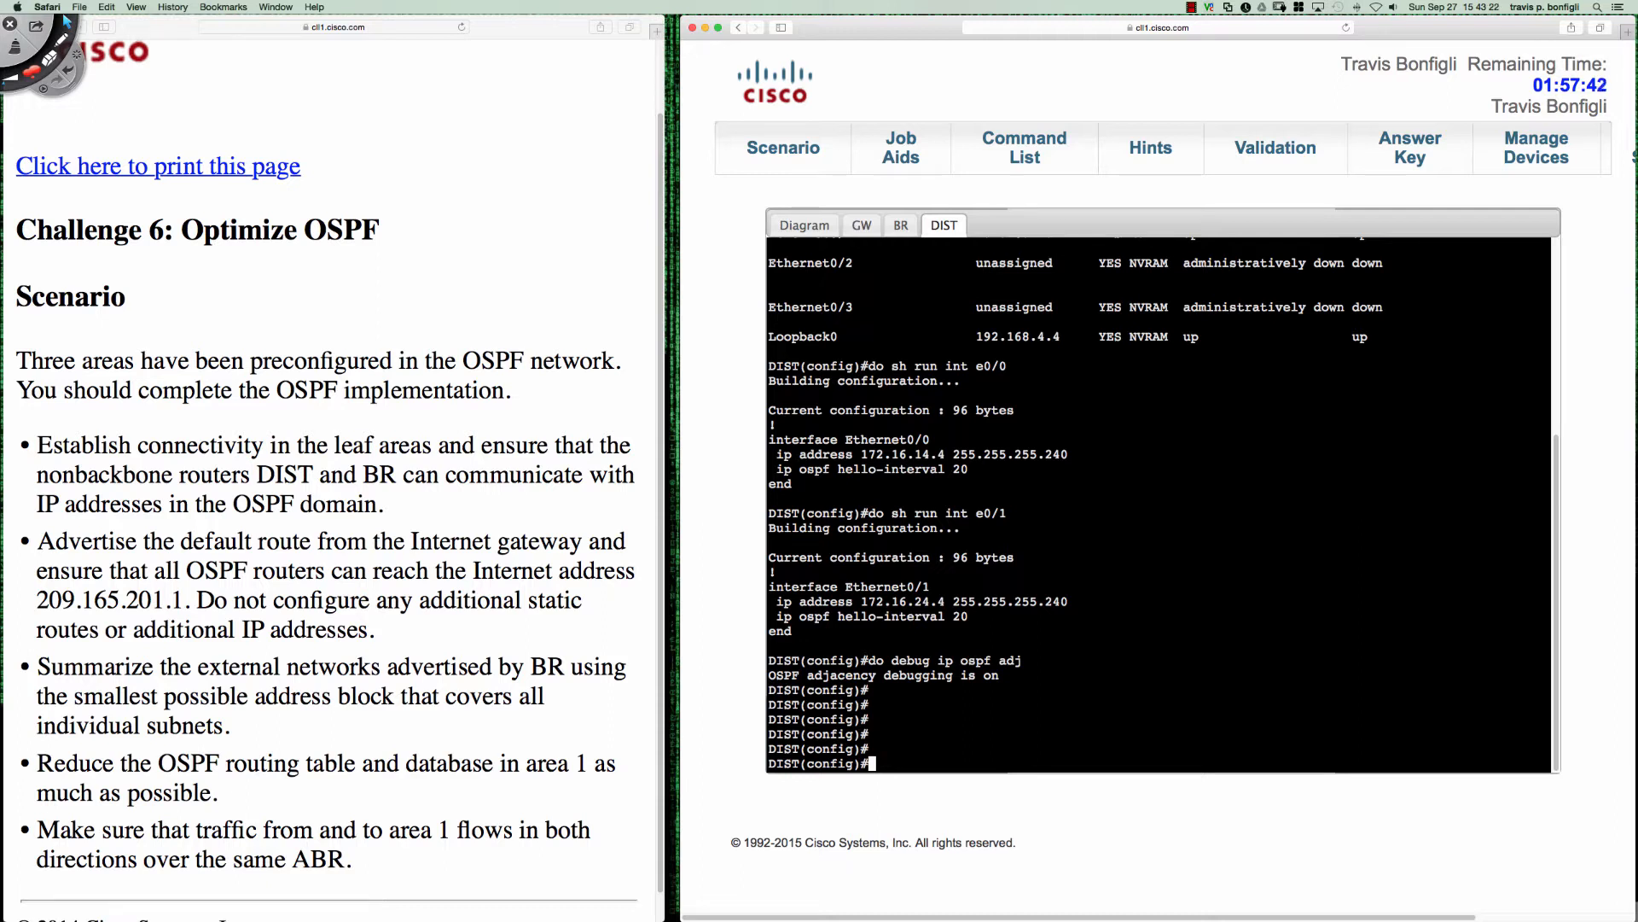
- Enable OSPF hello debugging on DIST with debug ip ospf hello and watch the hello exchanges
key(Up)
key(BackSpace)
key(BackSpace)
key(BackSpace)
text(hello)
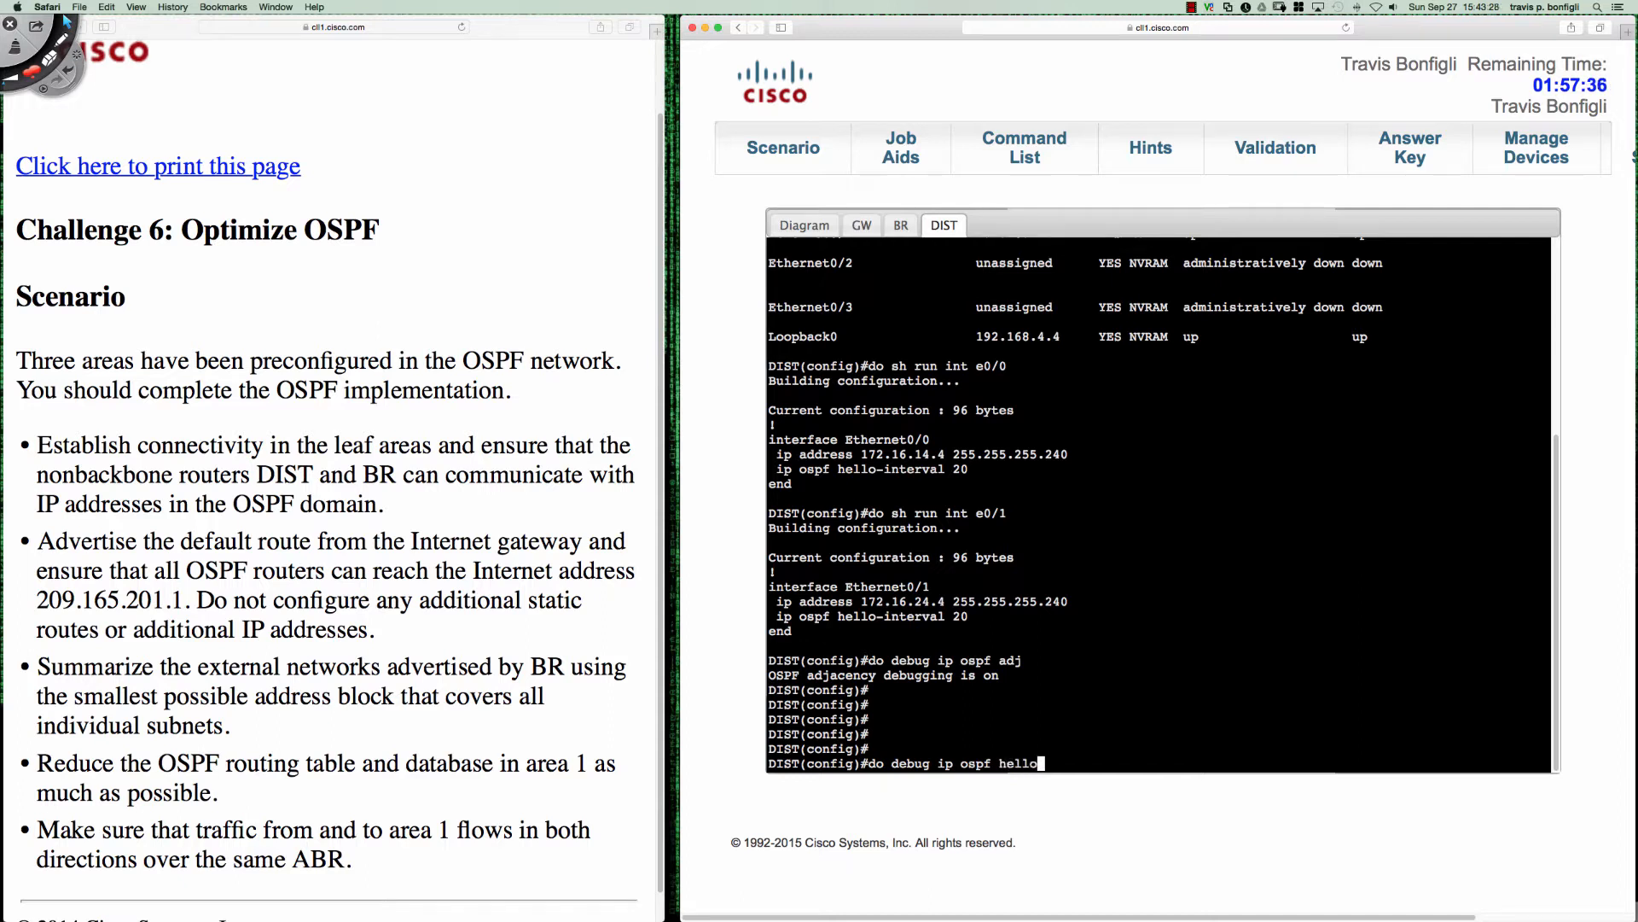
key(Return)
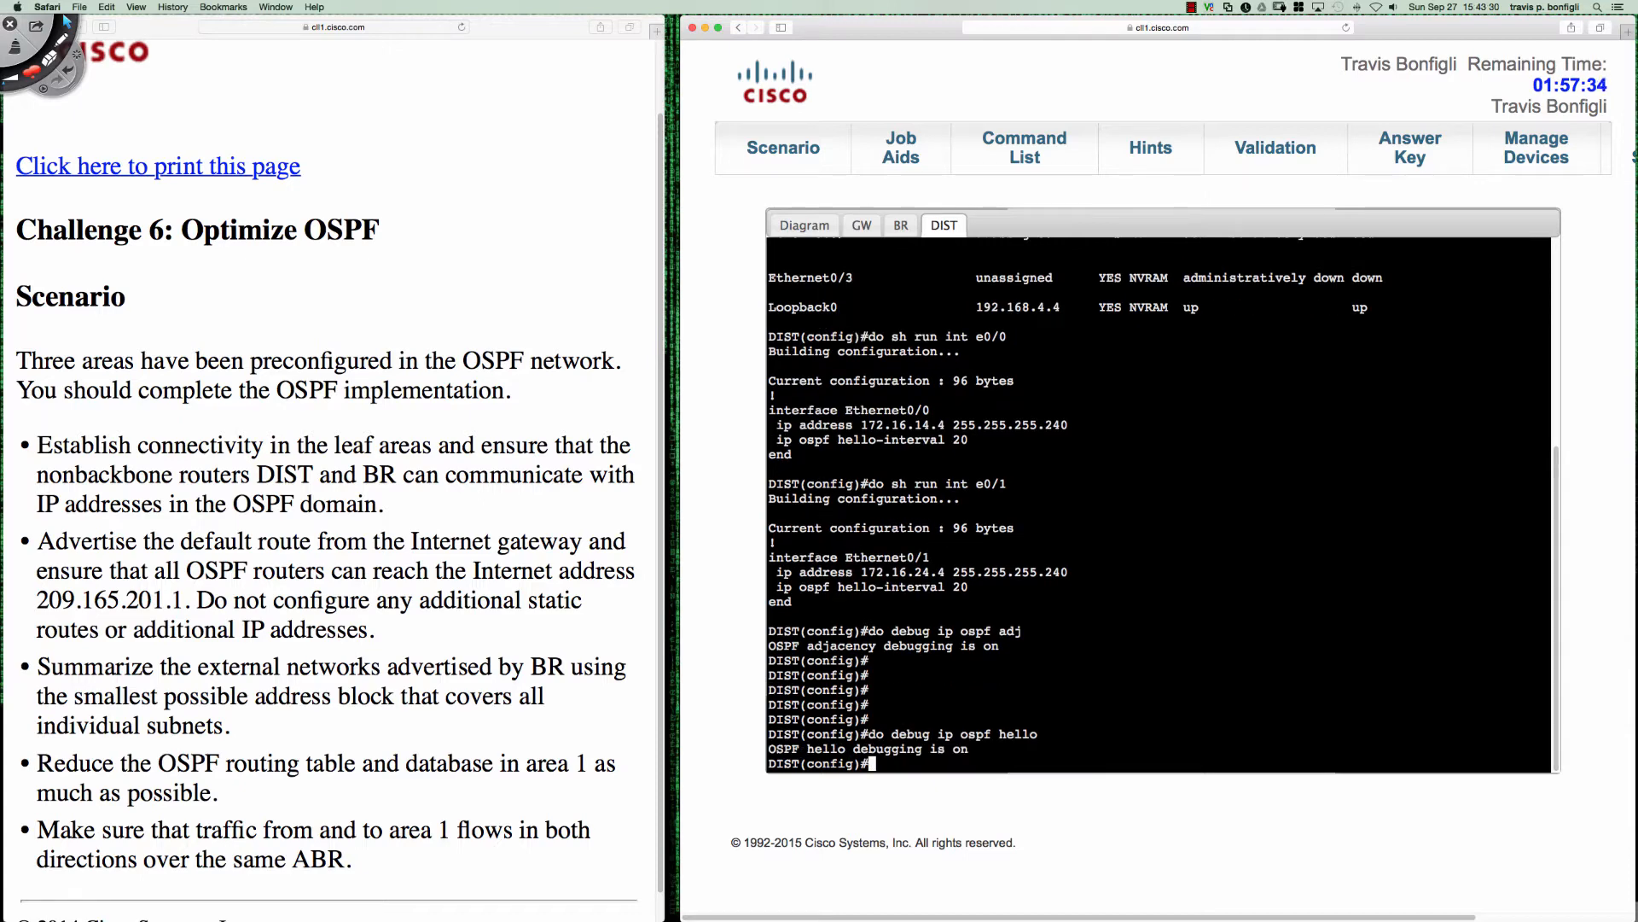
key(Return)
key(Return)
key(Return)
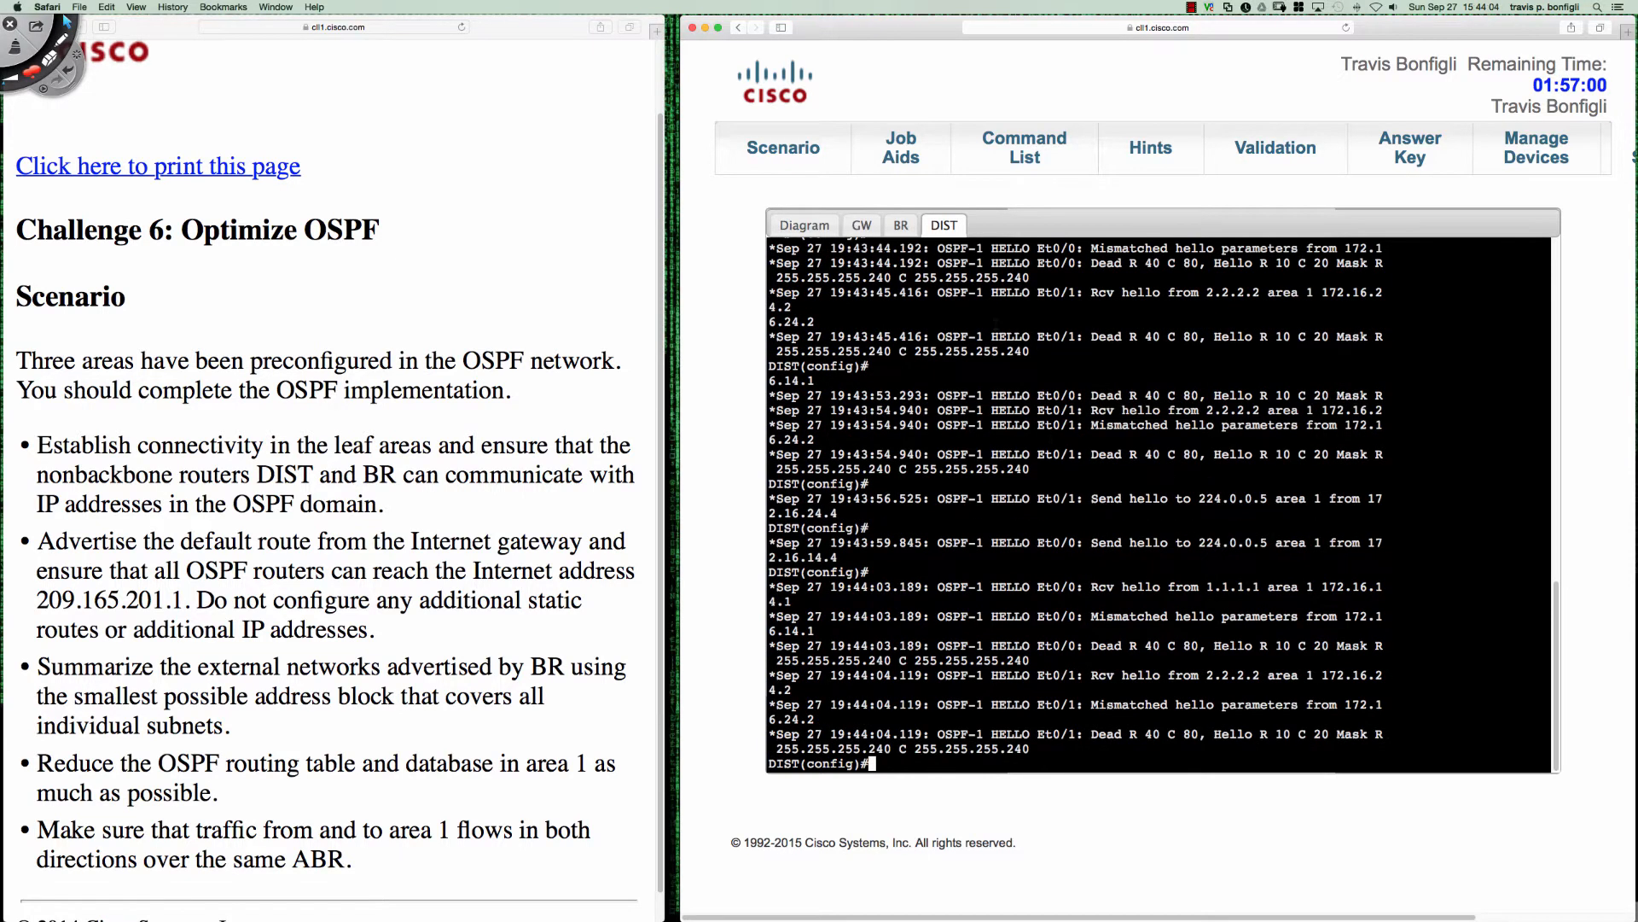
- Open the HQ1 router's console from the diagram and enter global configuration mode
click(819, 227)
click(1004, 502)
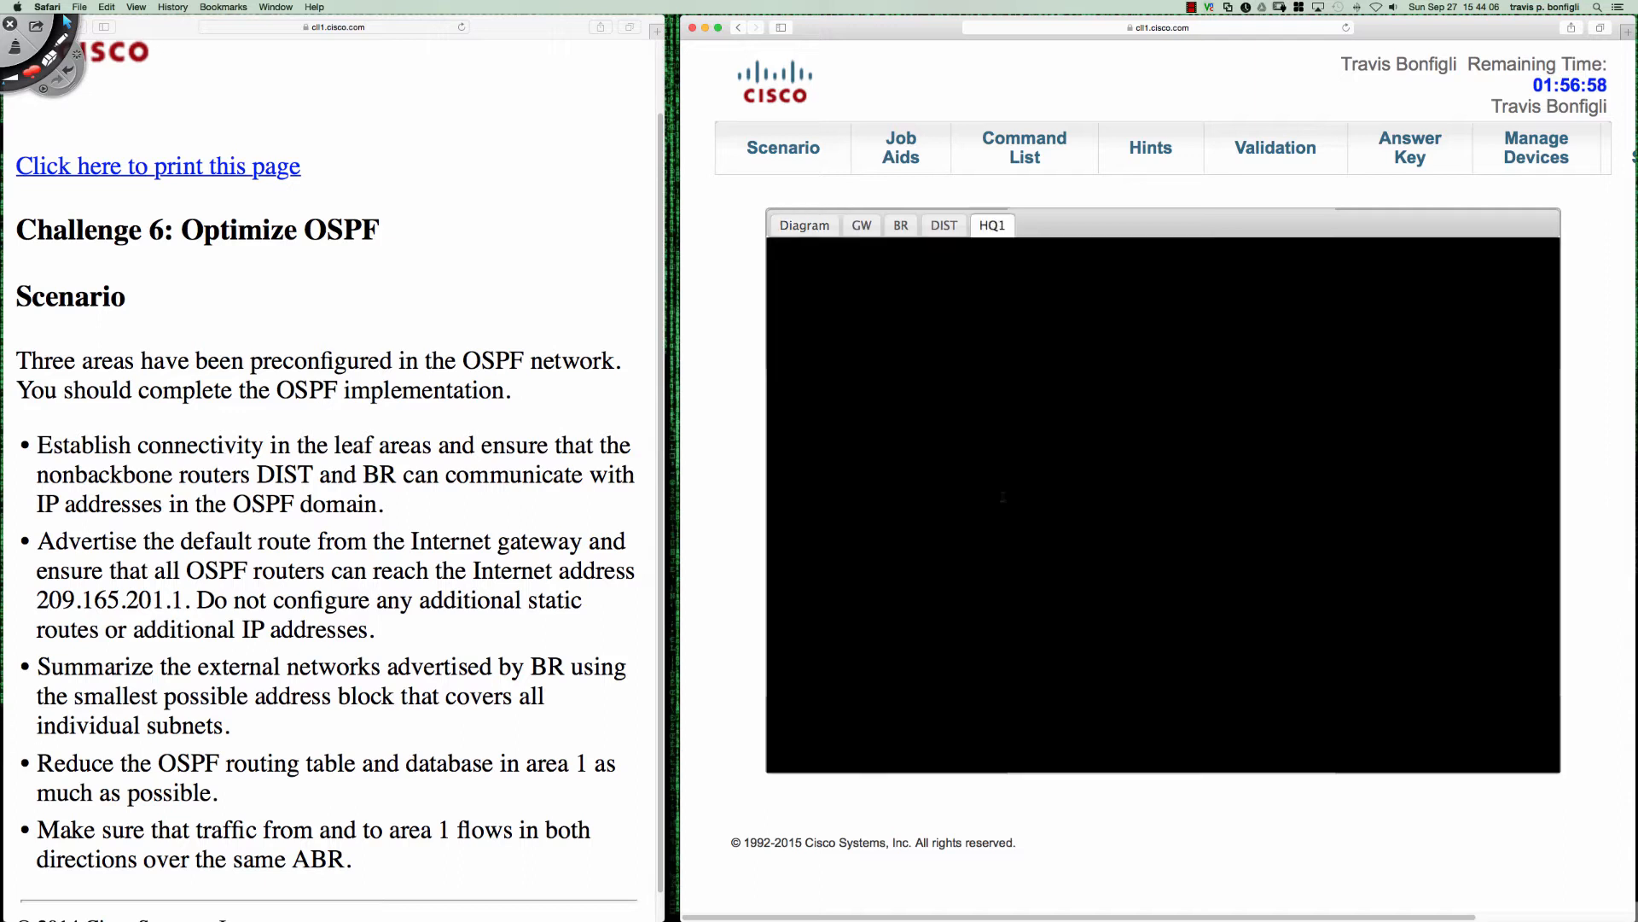
key(Return)
key(Return)
key(Return)
key(Return)
key(Return)
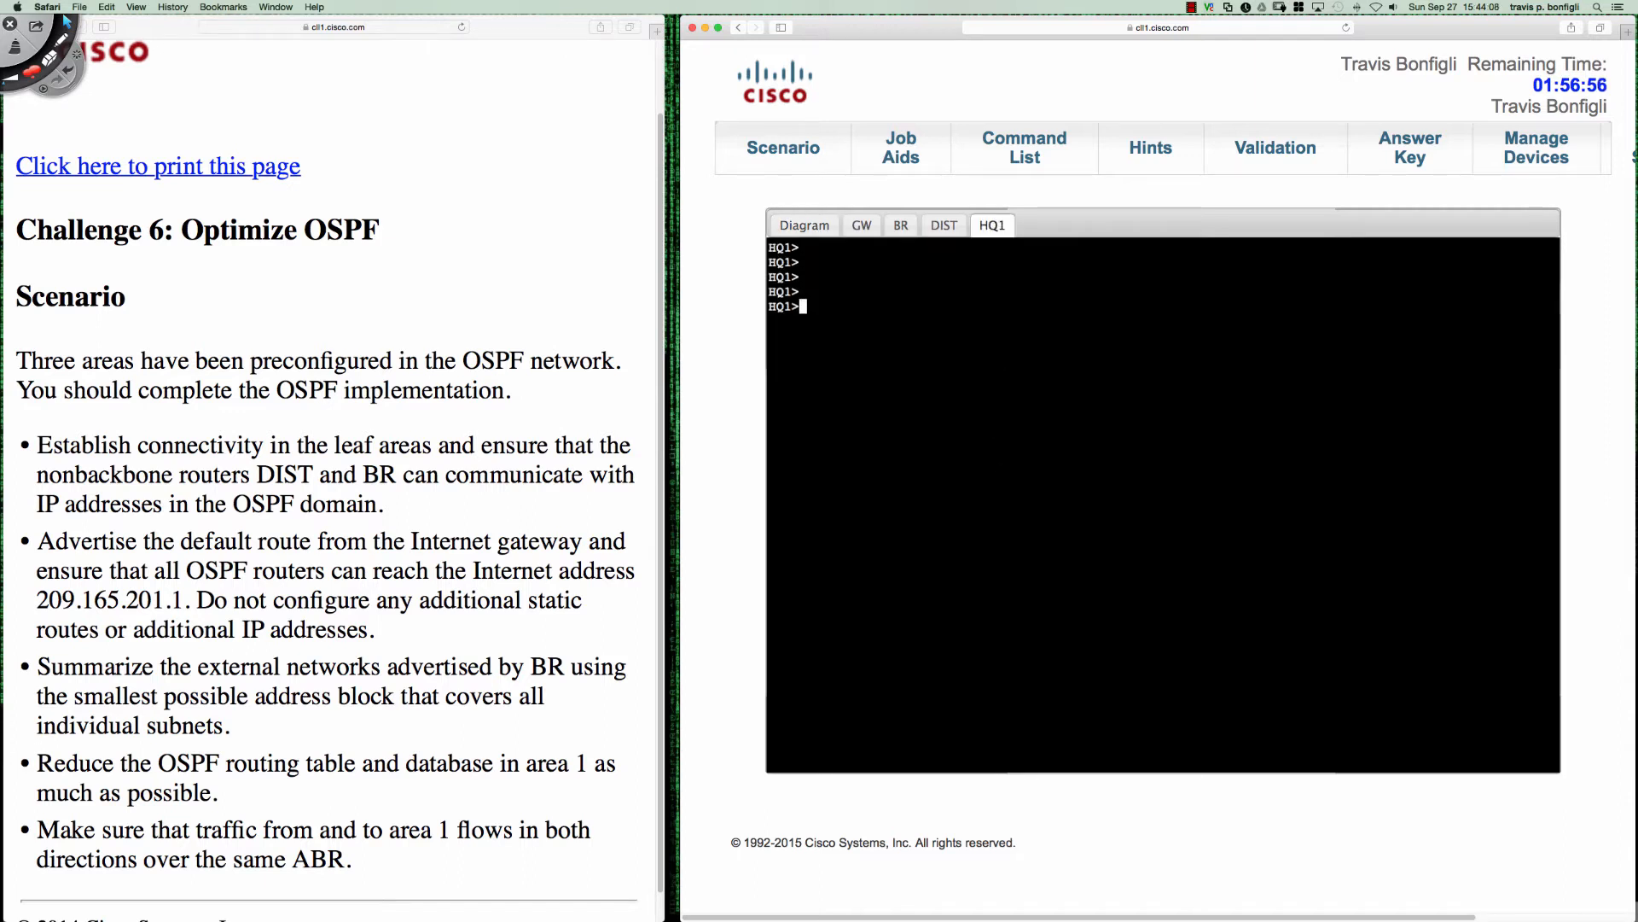
text(en)
key(Return)
text(conf t)
key(Return)
- Display the OSPF section of HQ1's running configuration from configuration mode
text(do sh ru)
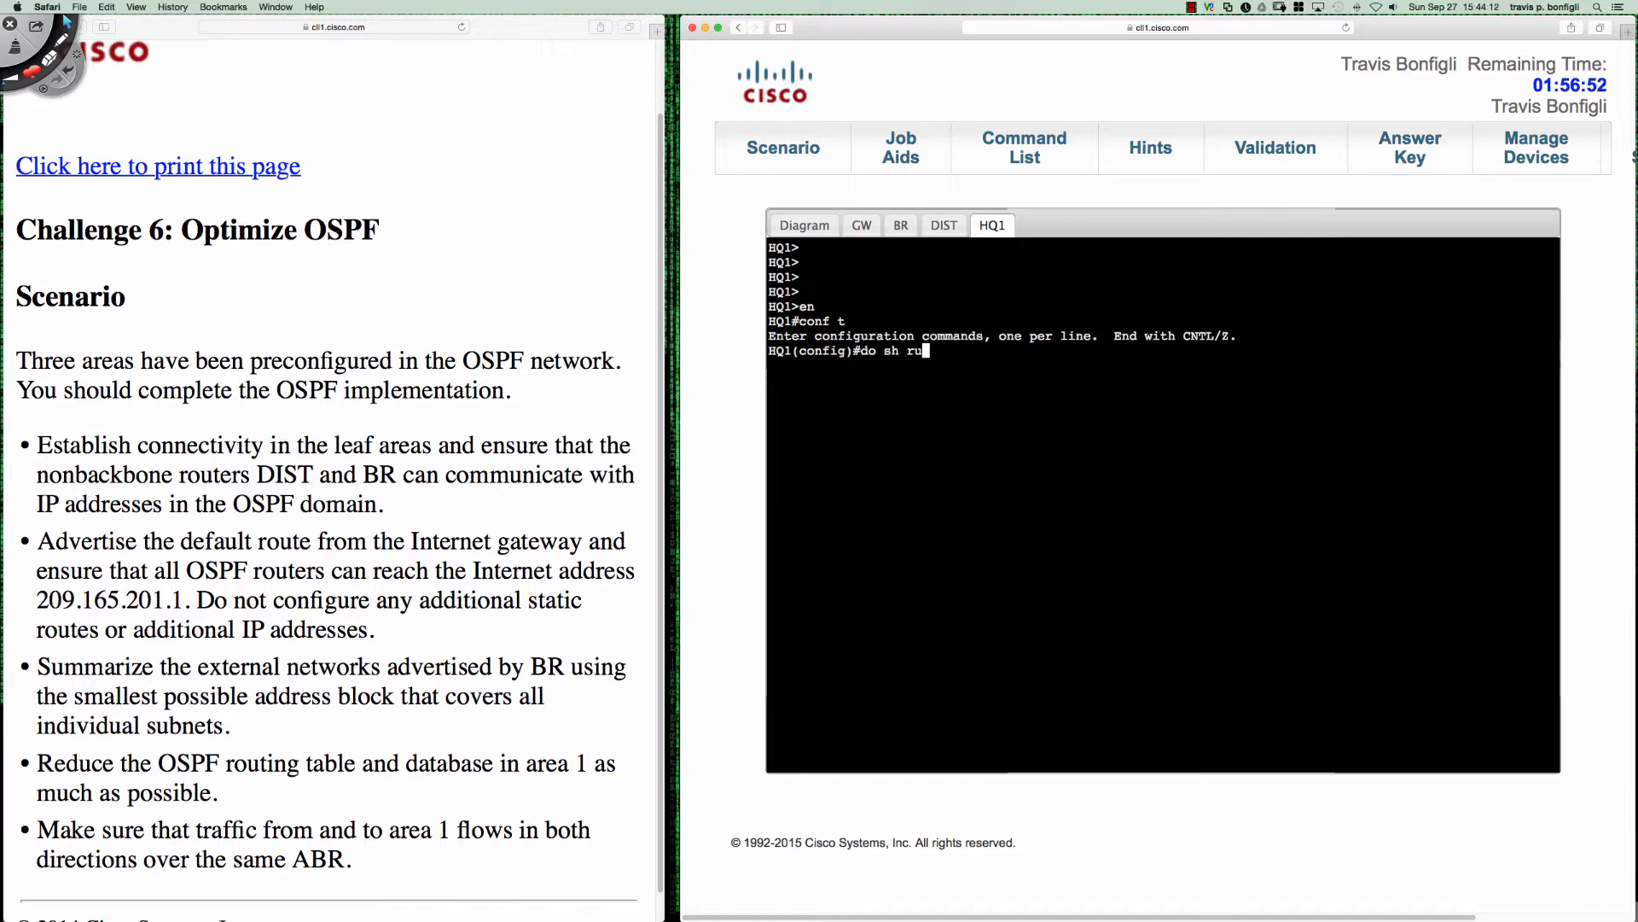
text(n | sec ospf)
key(Return)
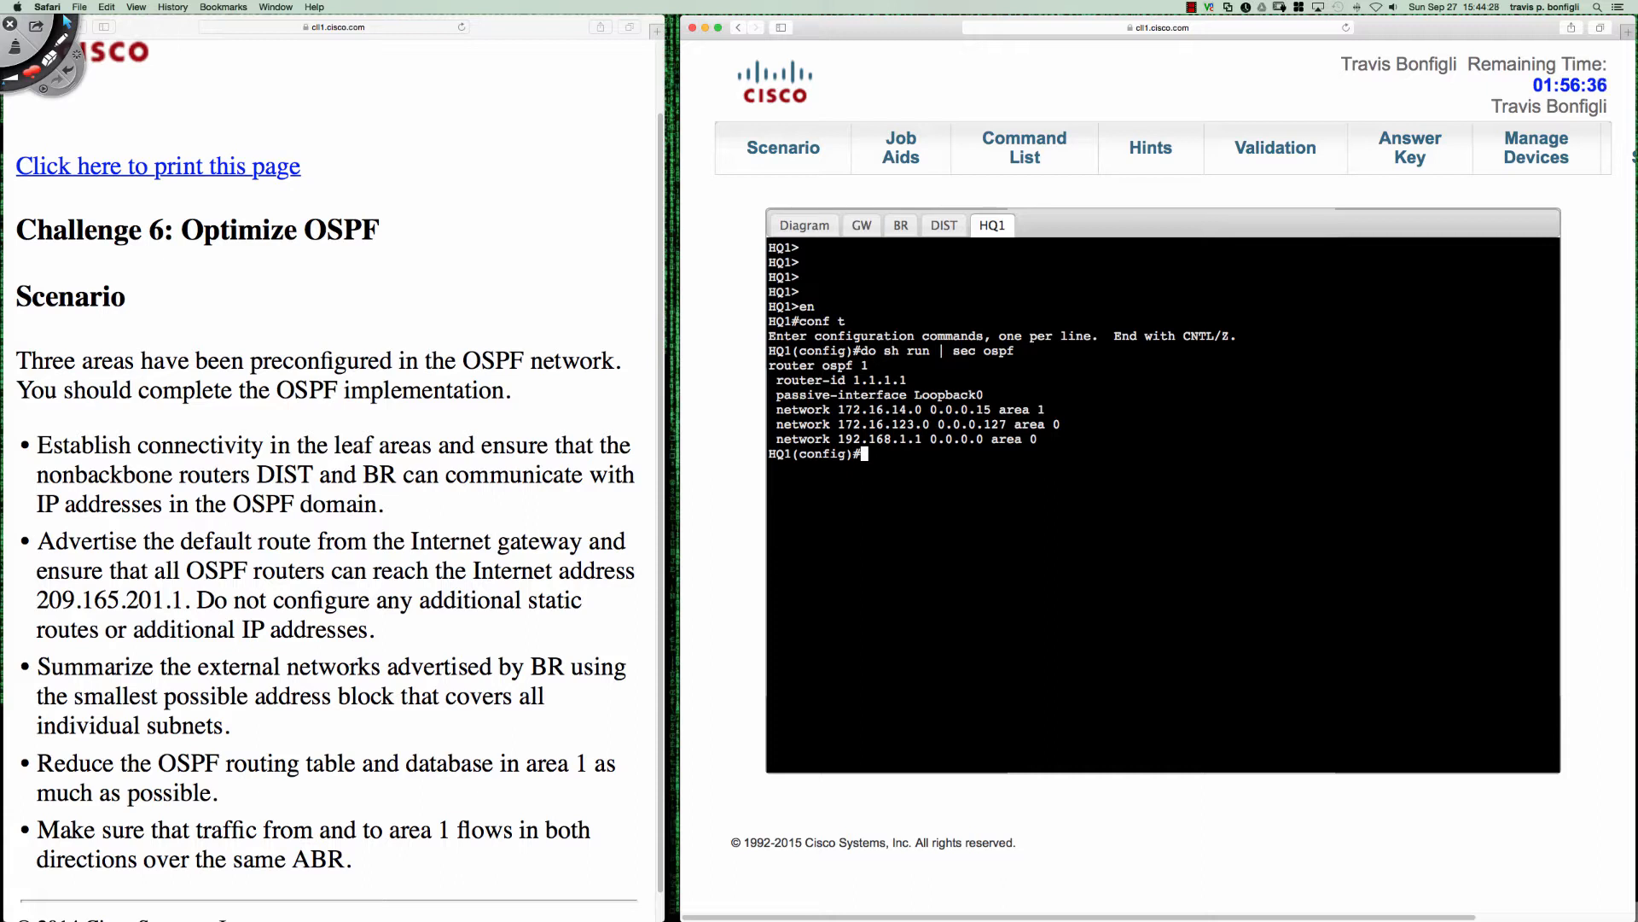
key(Return)
key(Return)
key(Return)
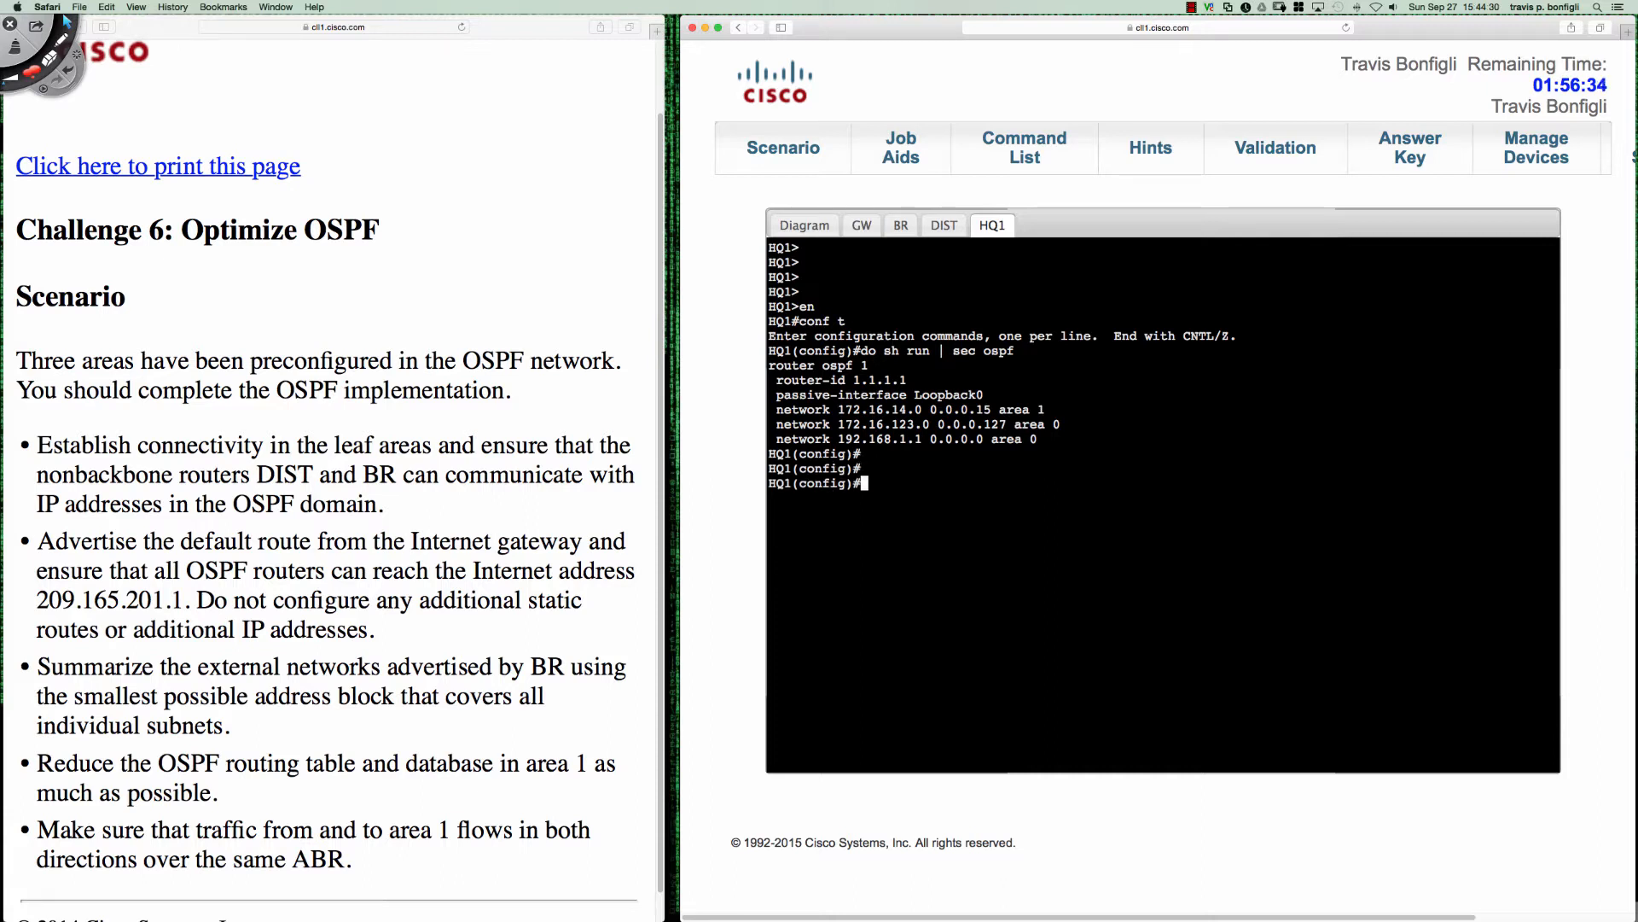
- Set the OSPF hello interval on HQ1's e0/1 interface to 20
text(in t)
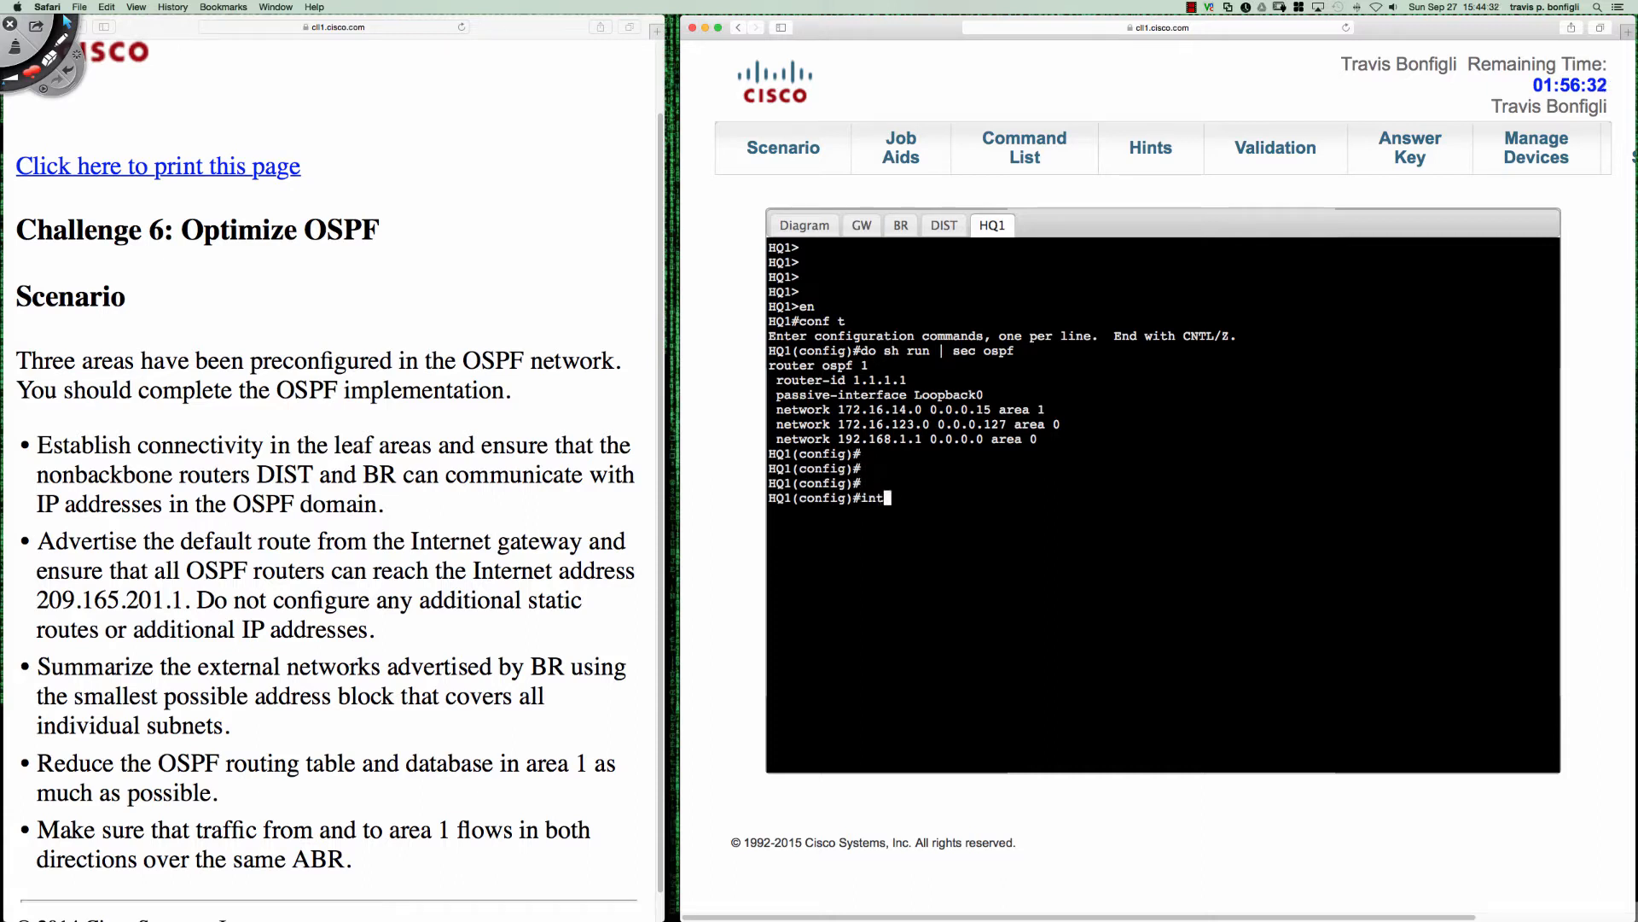
text( e0/1)
key(Return)
text(ip ospf hel)
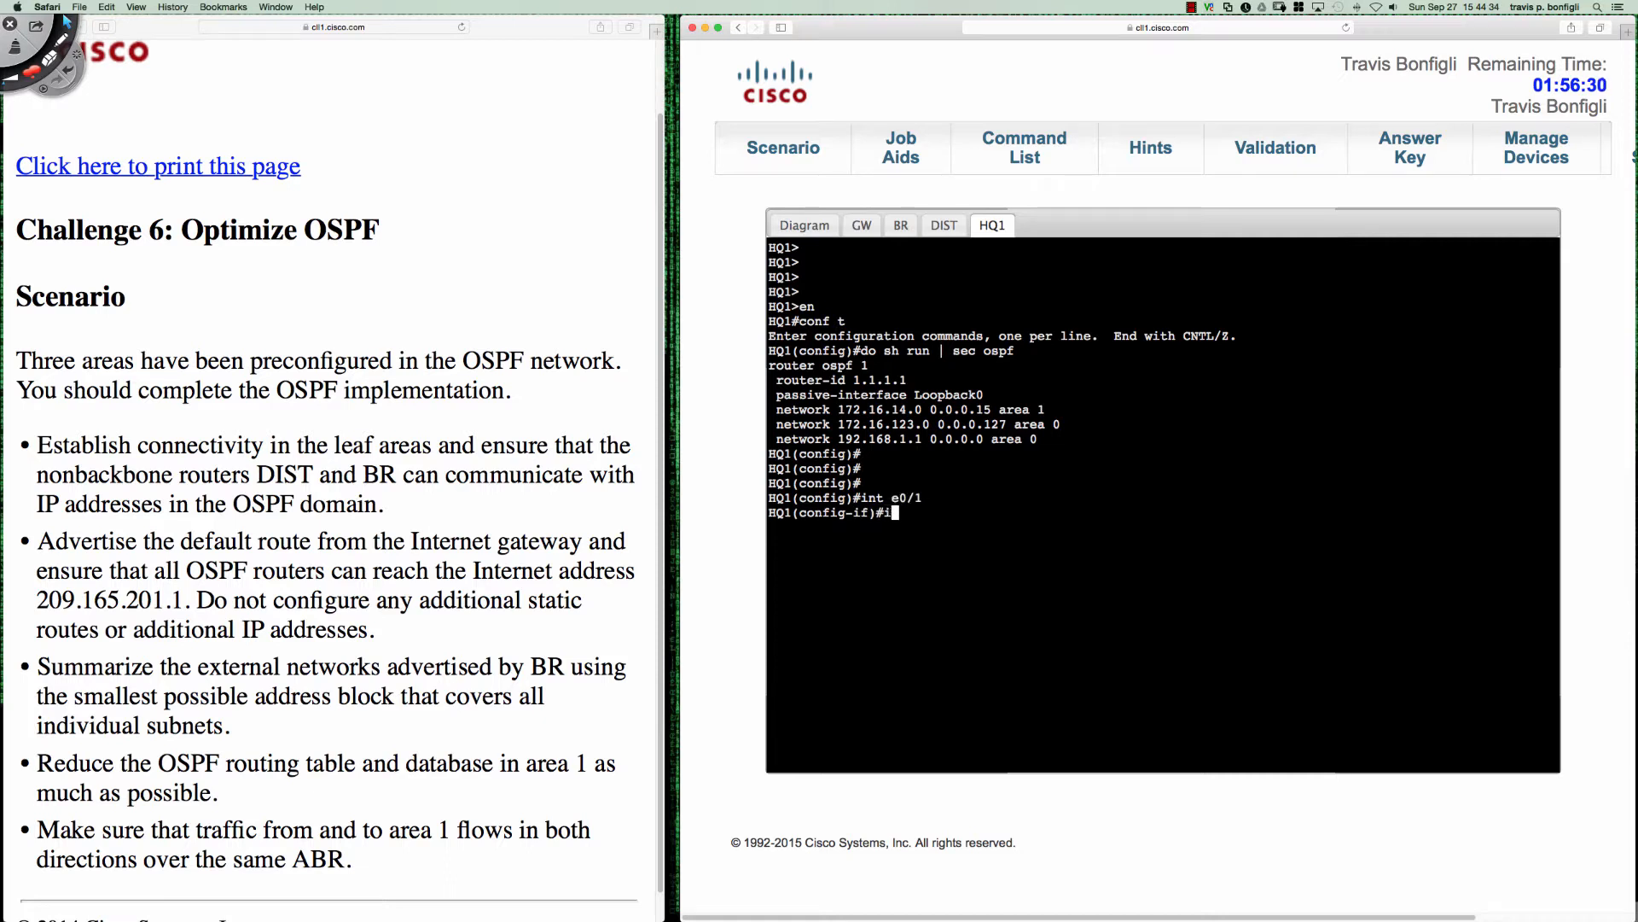
key(Tab)
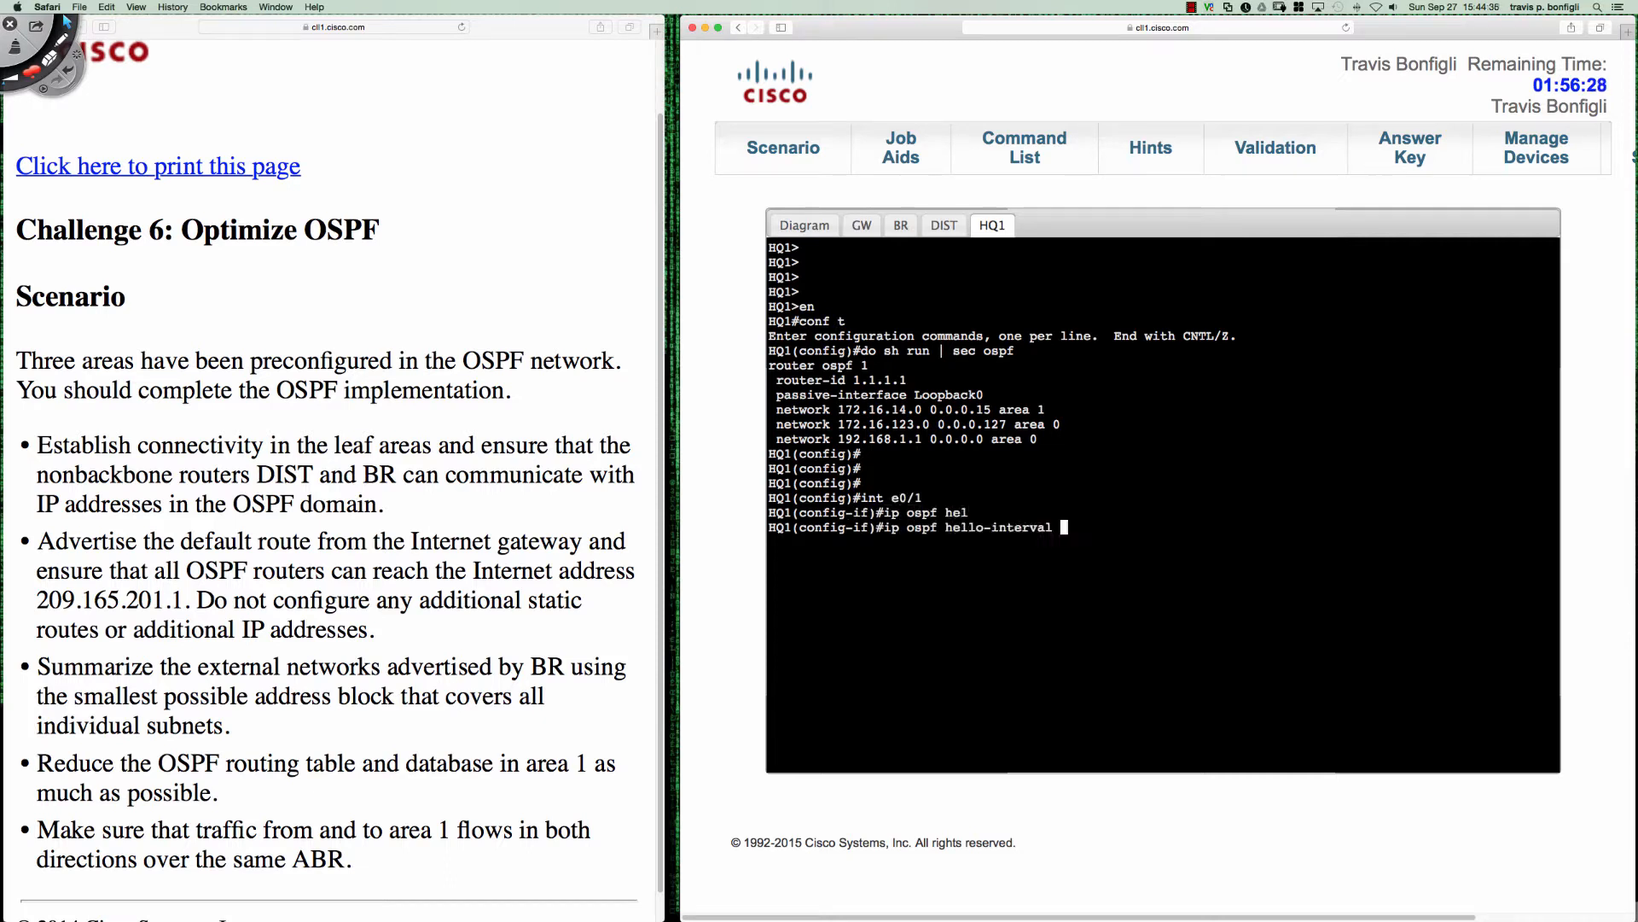
text(20)
key(Return)
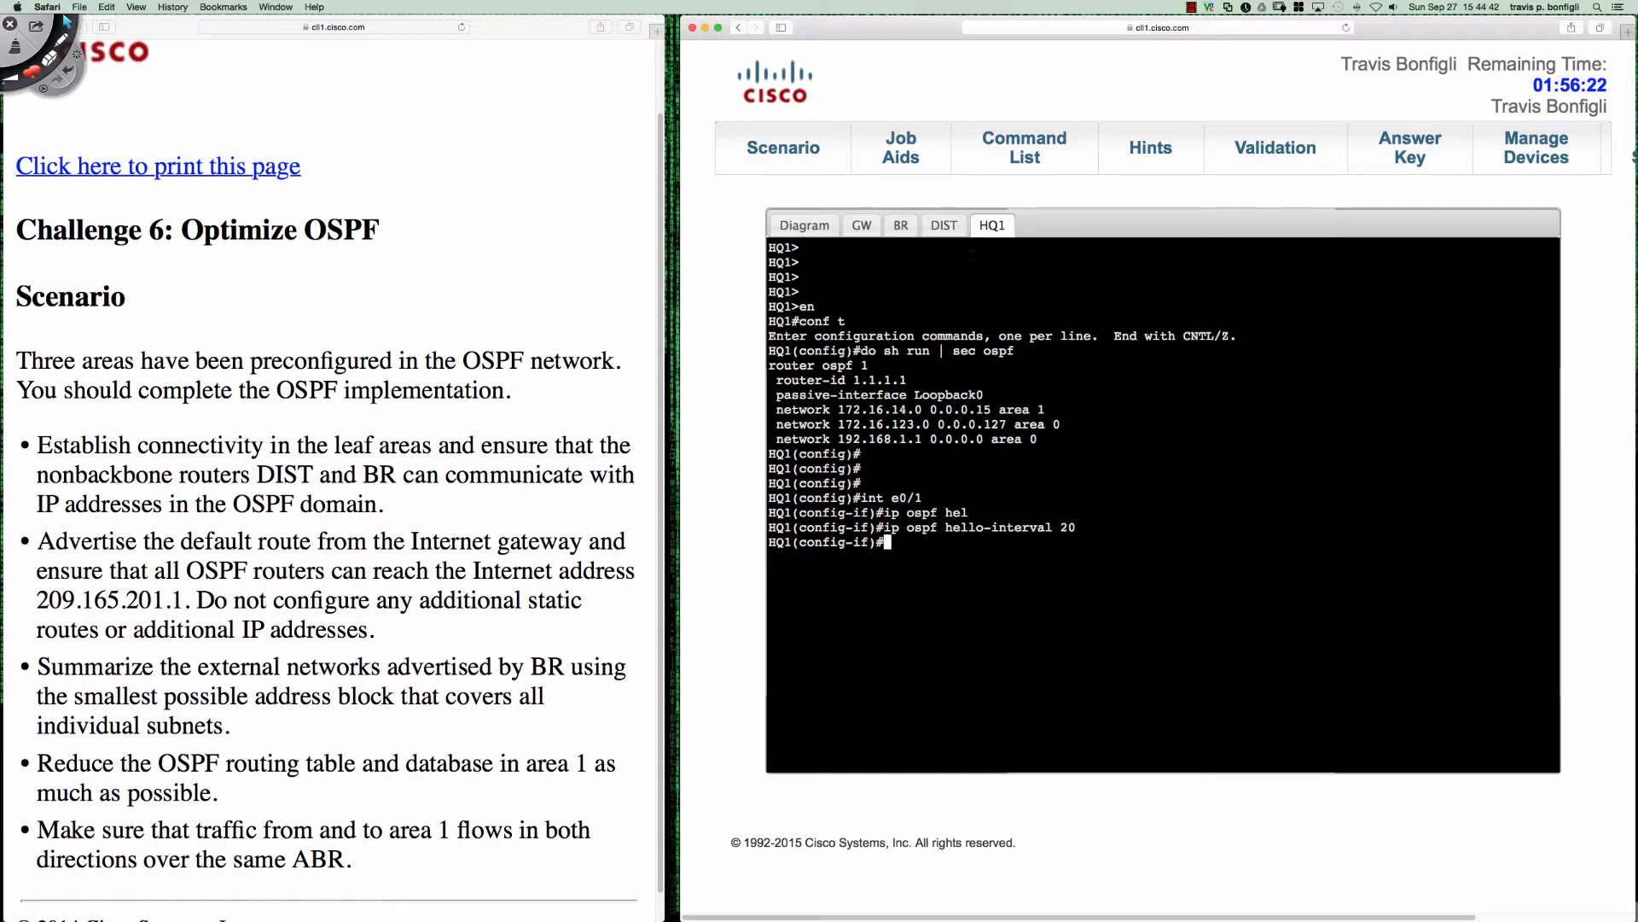
- Check DIST's debug output and HQ1's console for the state of the OSPF adjacency between DIST and HQ1
click(944, 225)
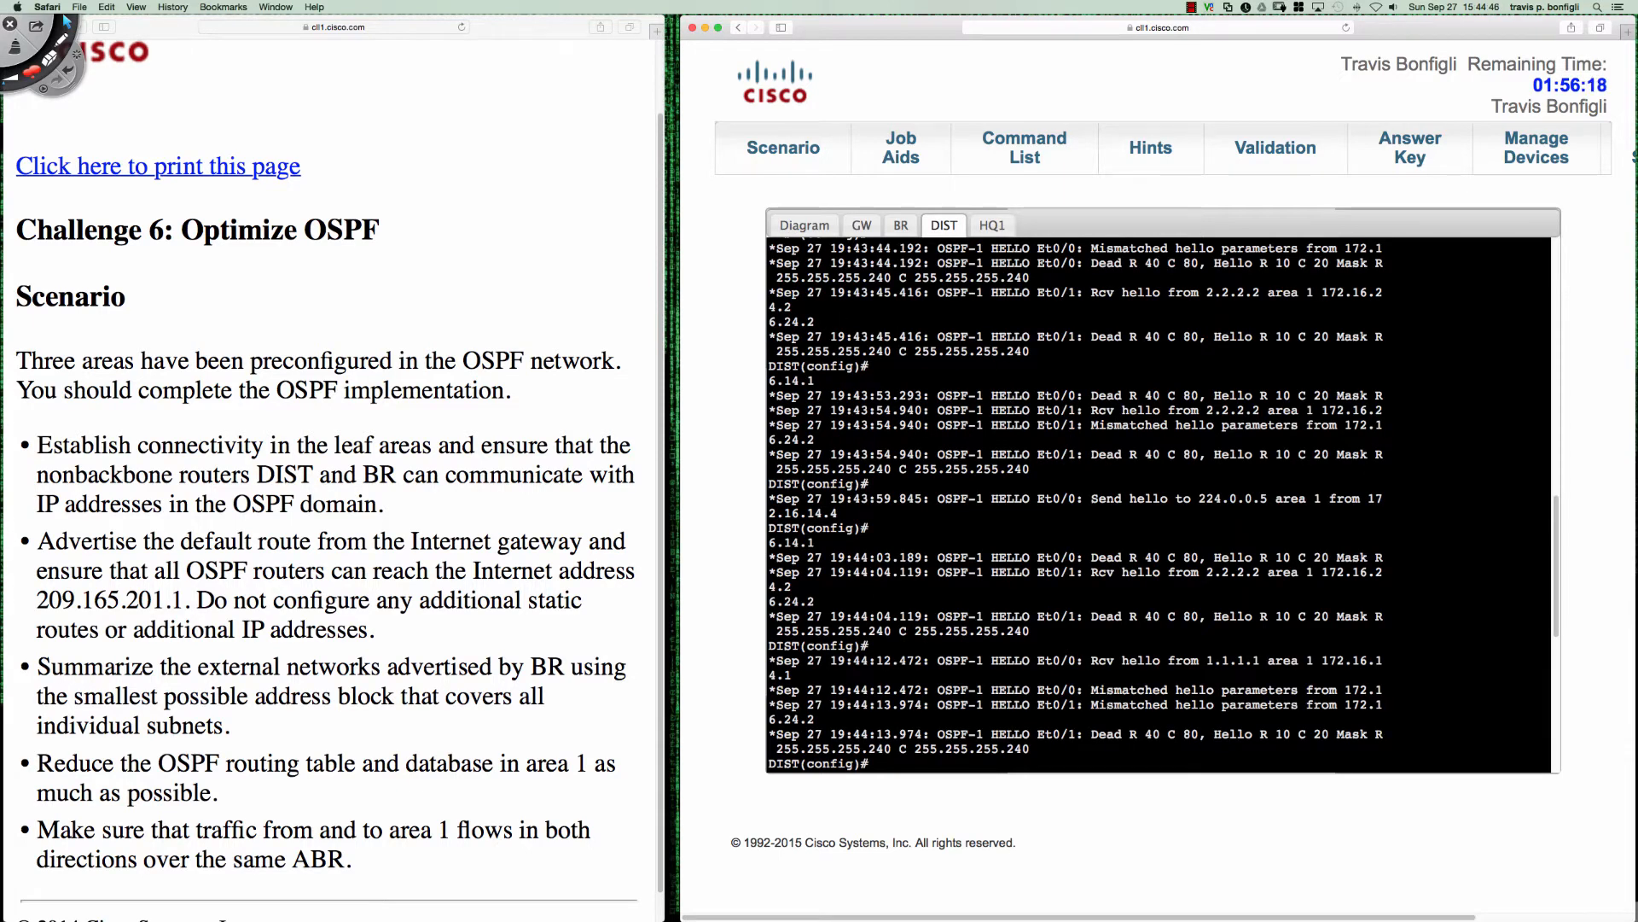
key(Return)
key(Return)
key(Return)
key(Return)
key(Return)
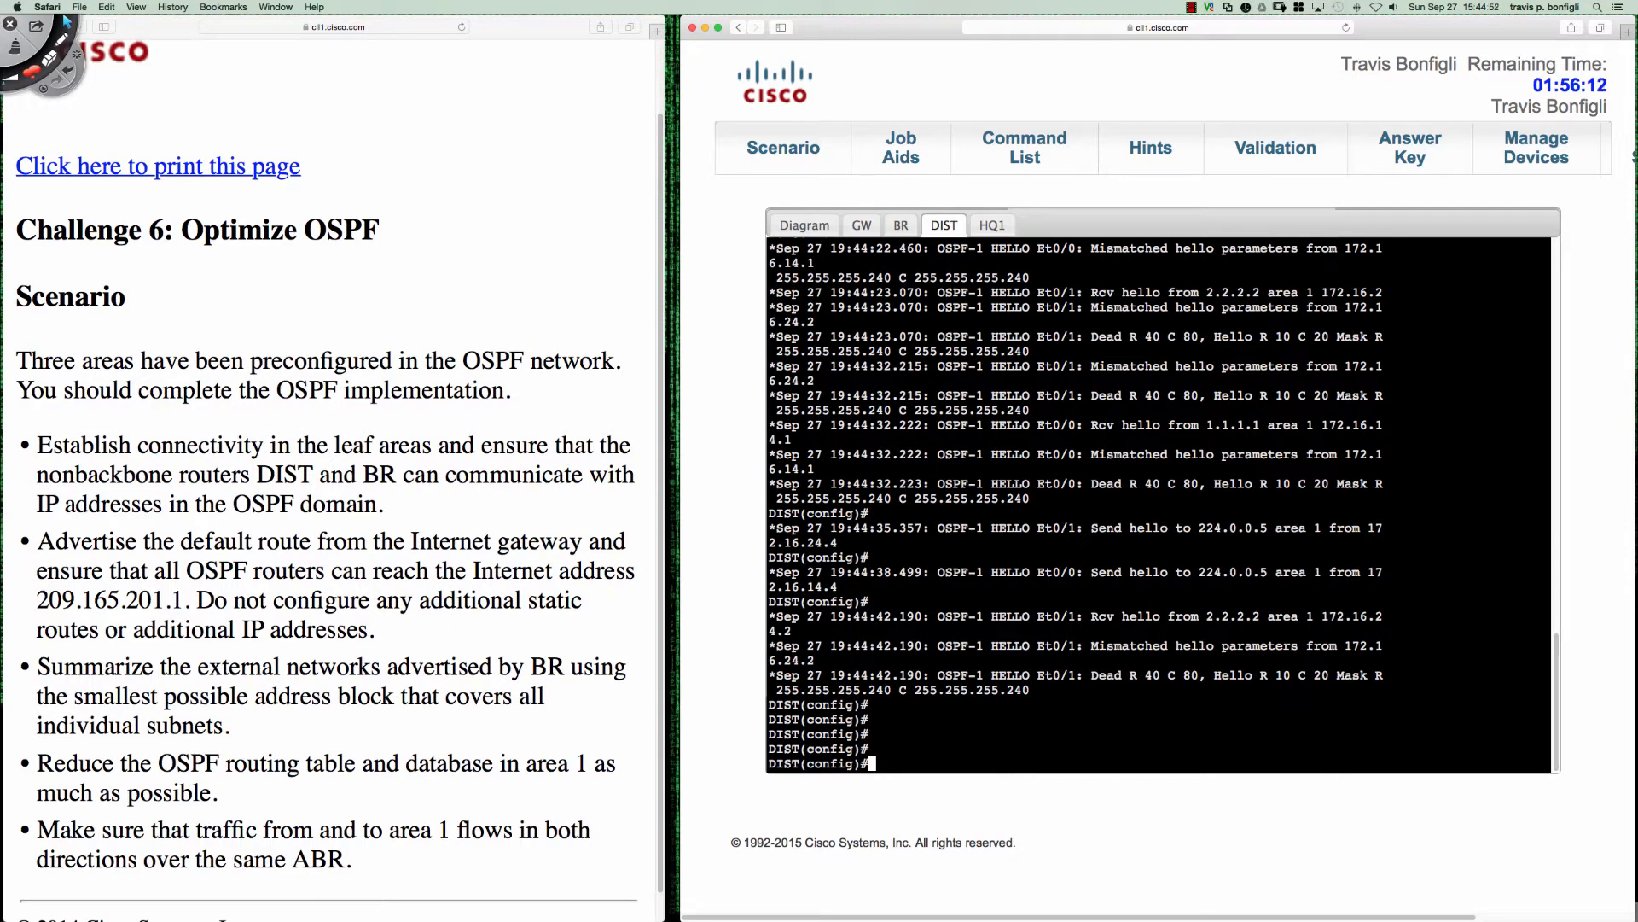
key(Return)
key(Return)
key(Return)
key(Return)
key(Return)
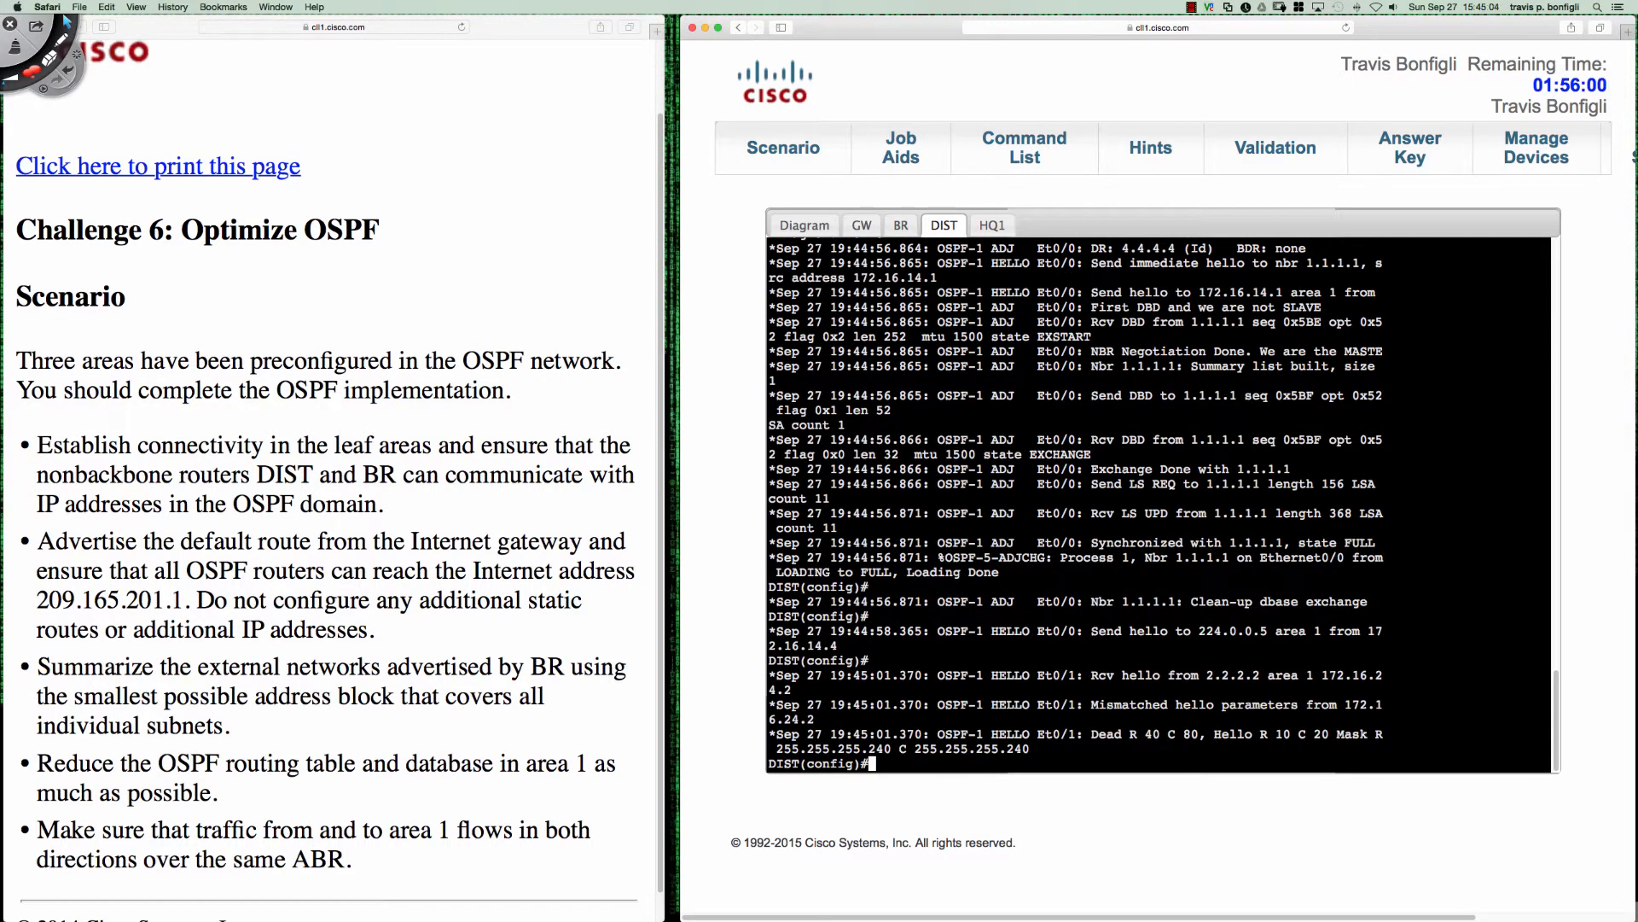
key(Return)
key(Return)
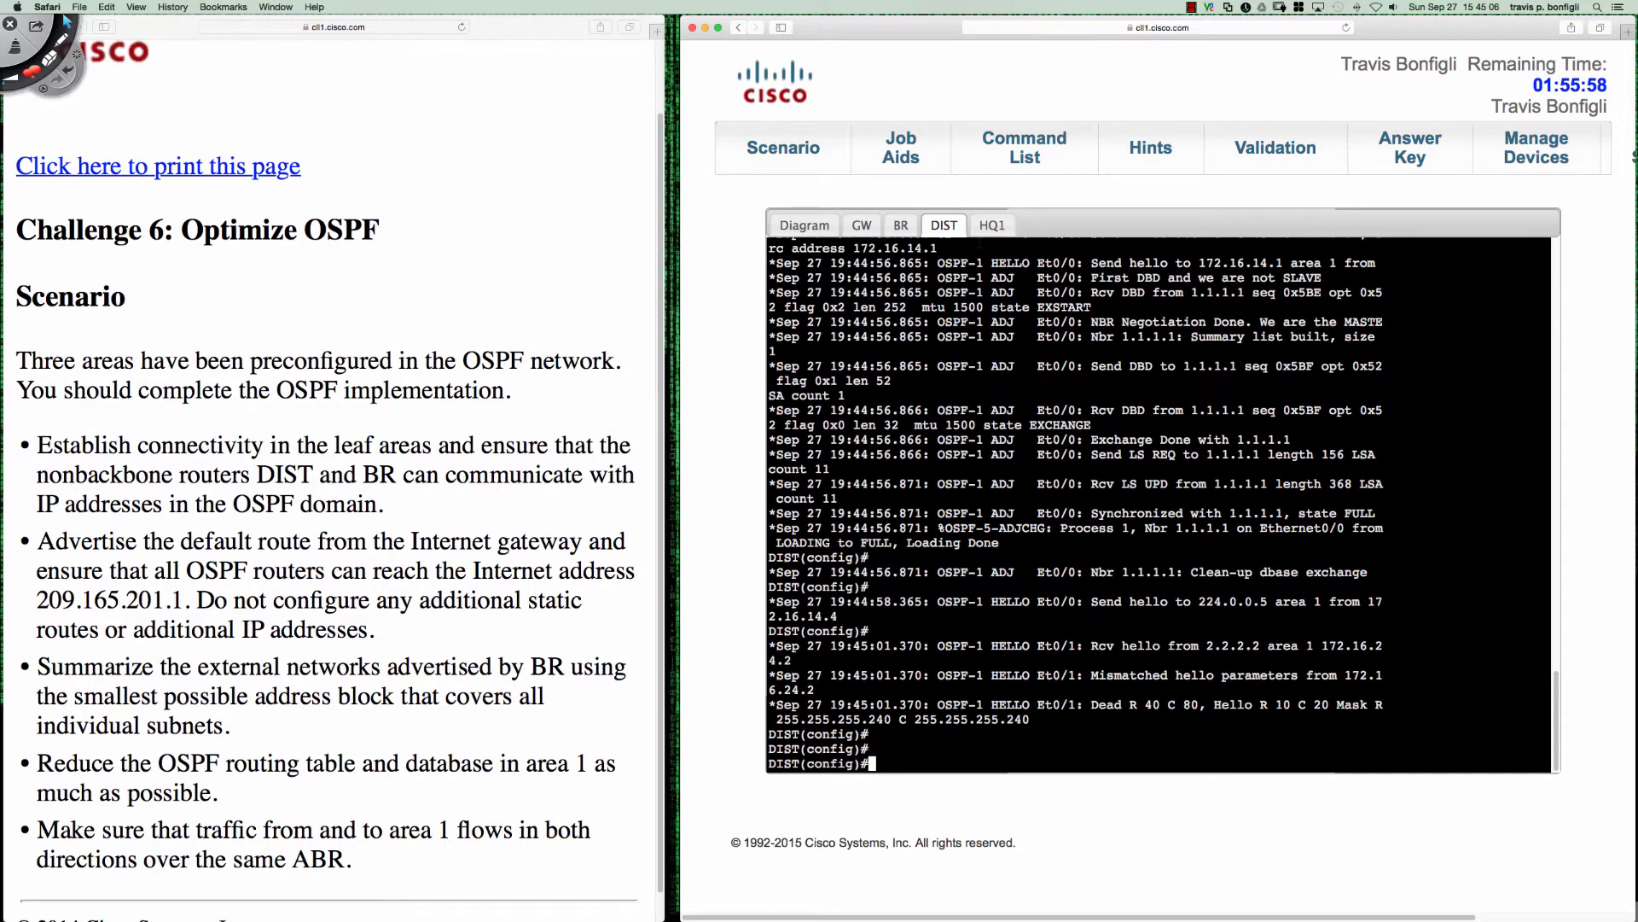
click(989, 229)
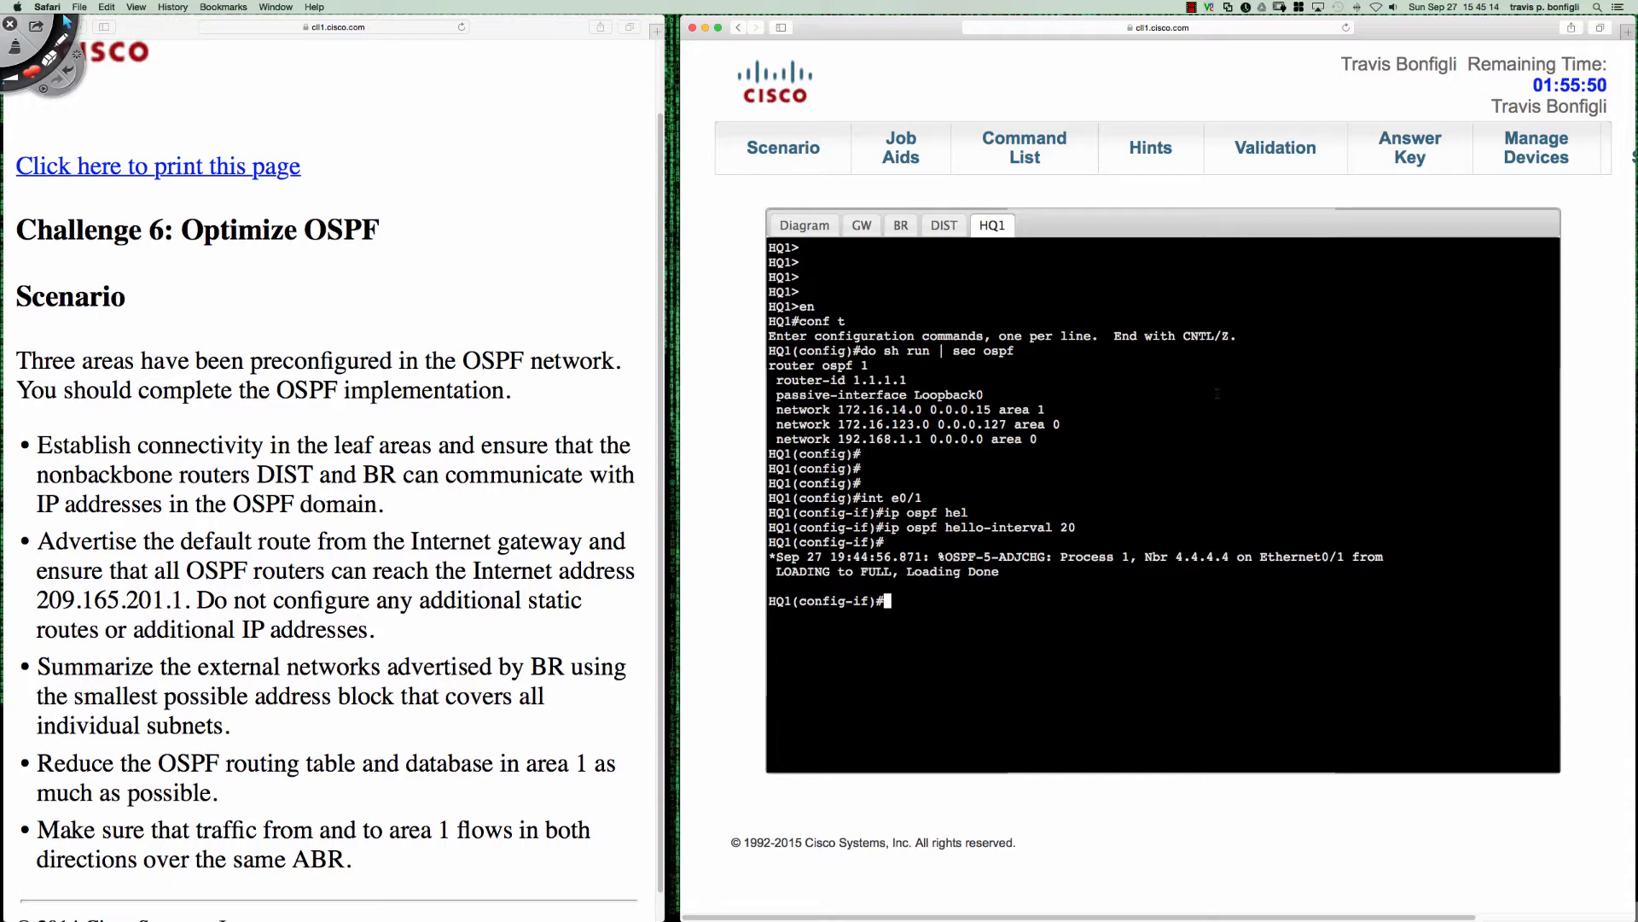
text(i)
key(BackSpace)
- Open the HQ2 router's console from the diagram and enter global configuration mode
click(804, 227)
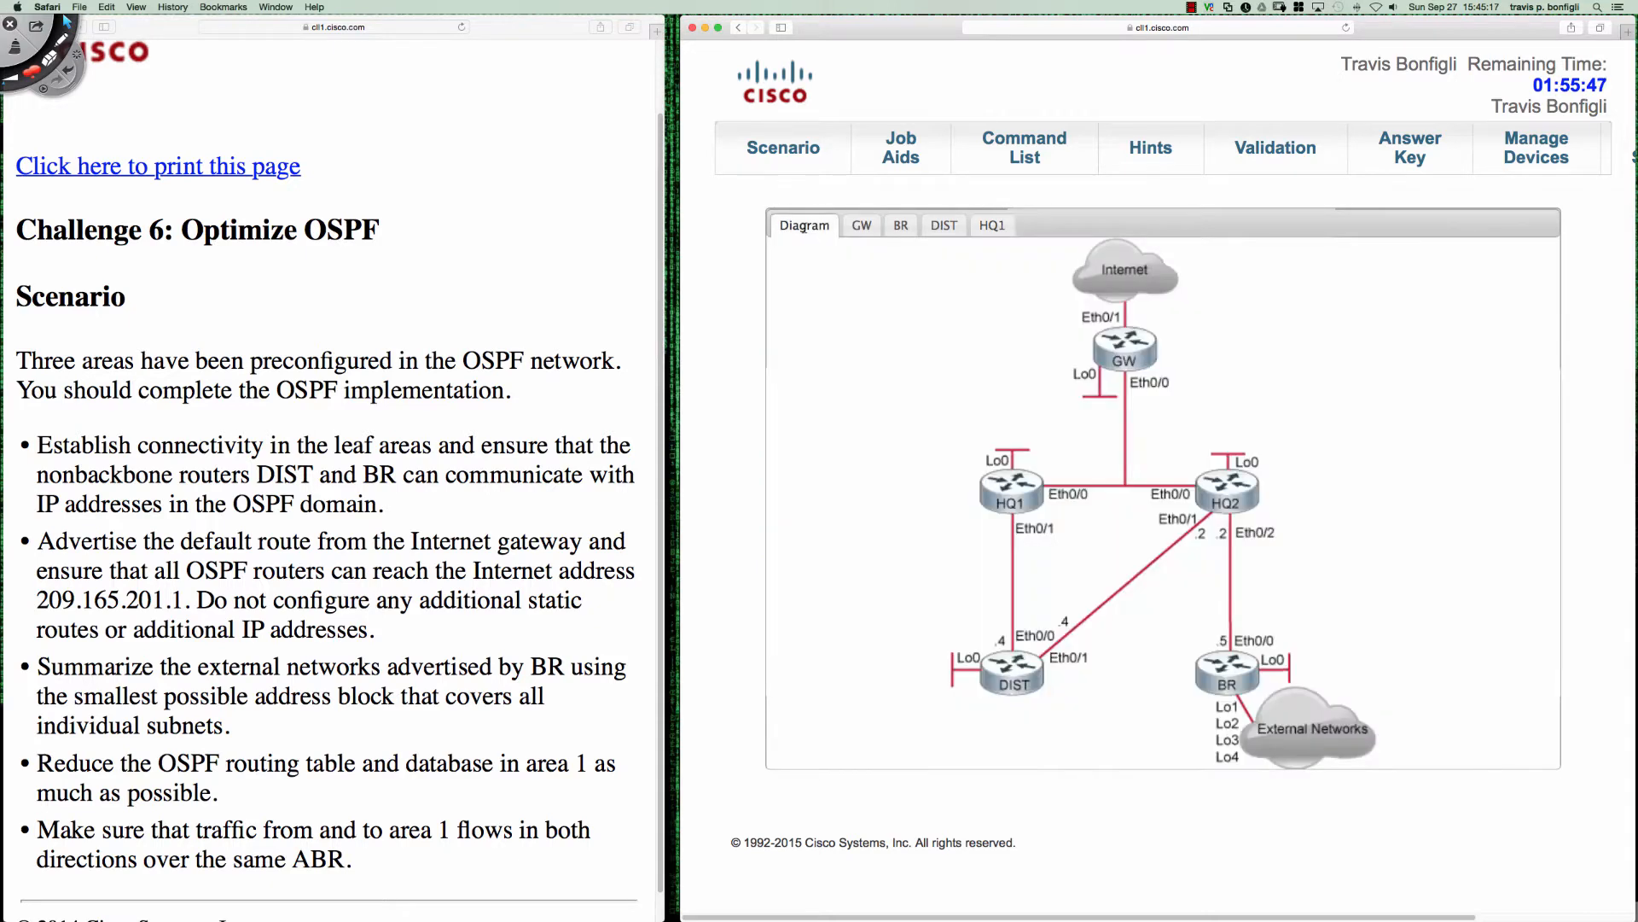
click(1229, 491)
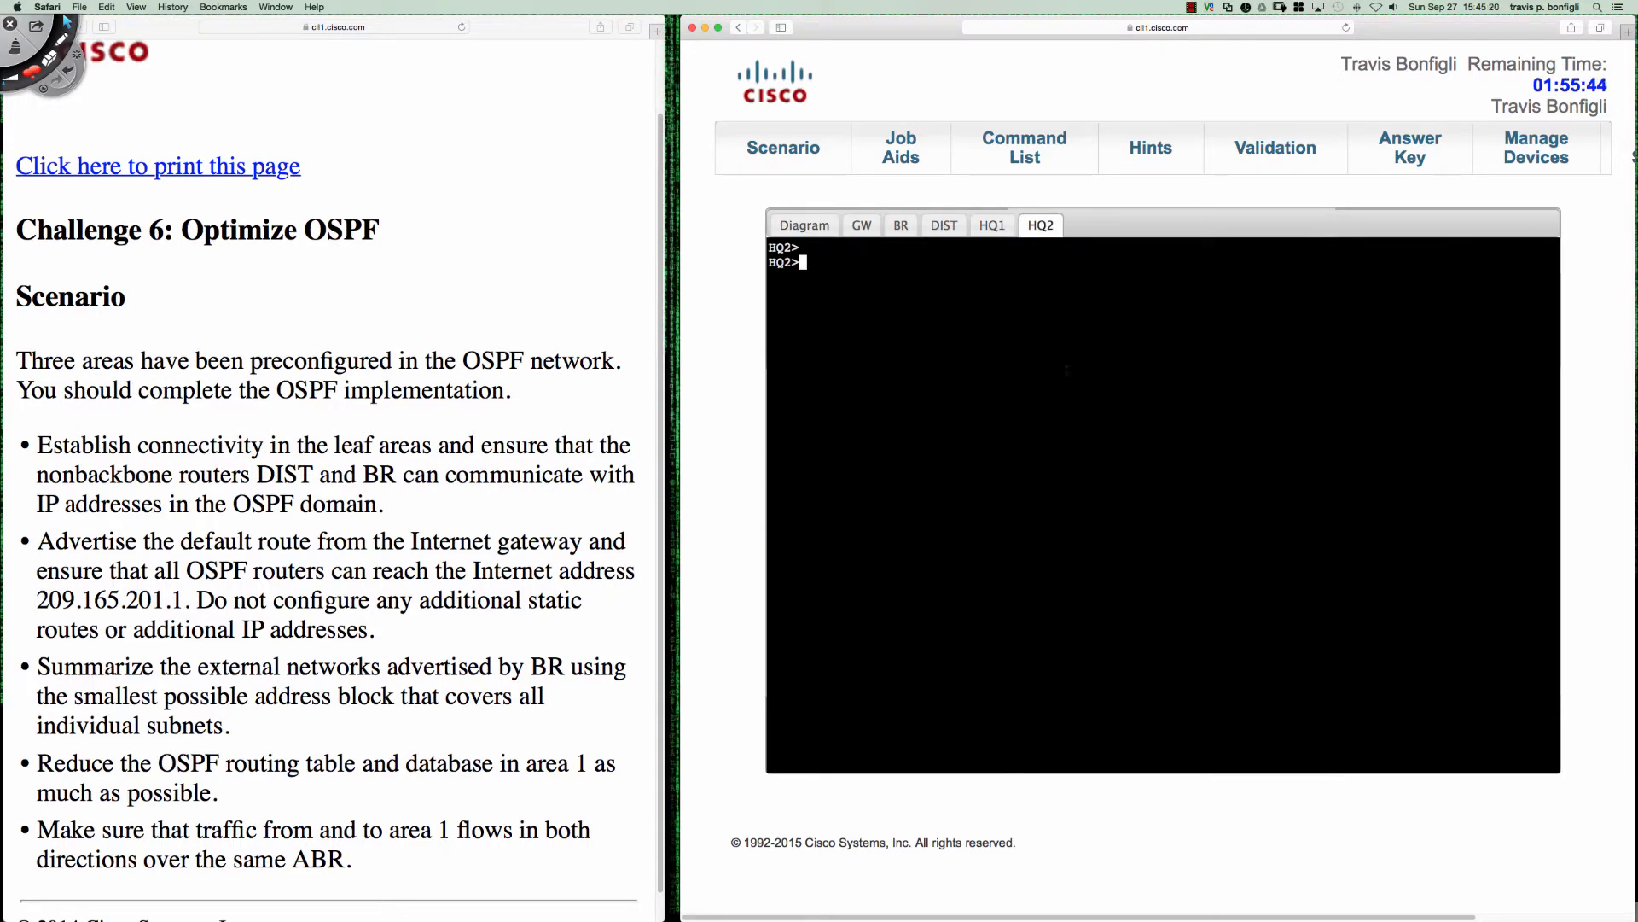
key(Return)
key(Return)
key(Return)
text(en)
key(Return)
text(conf t)
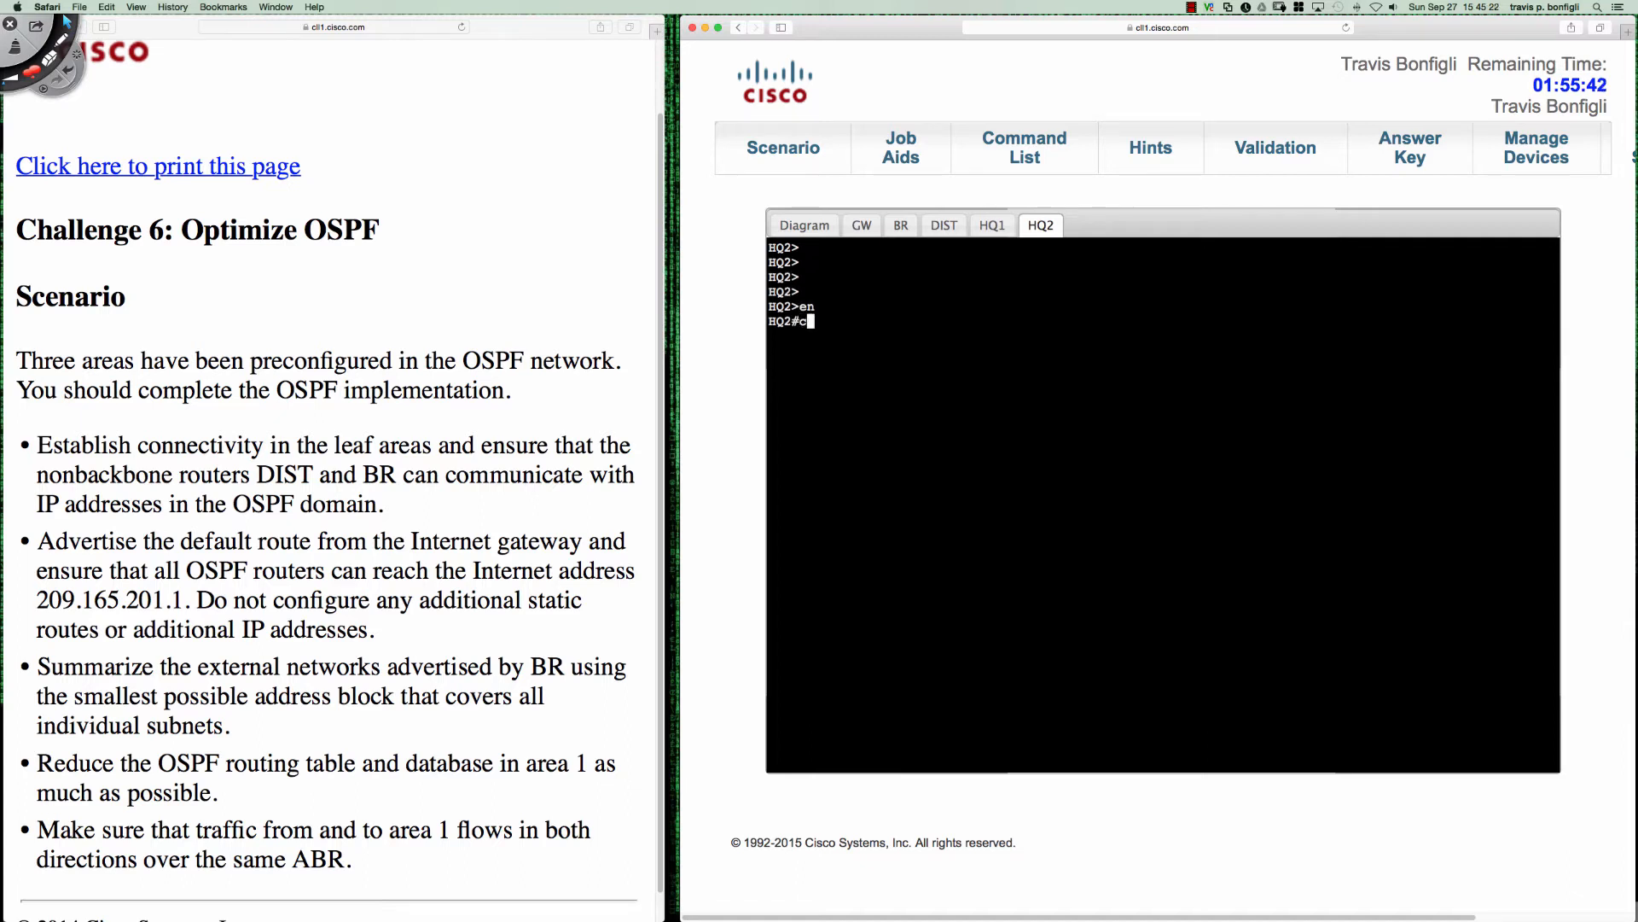
key(Return)
- Set the OSPF hello interval on HQ2's e0/1 interface to 20
text(int e0/1)
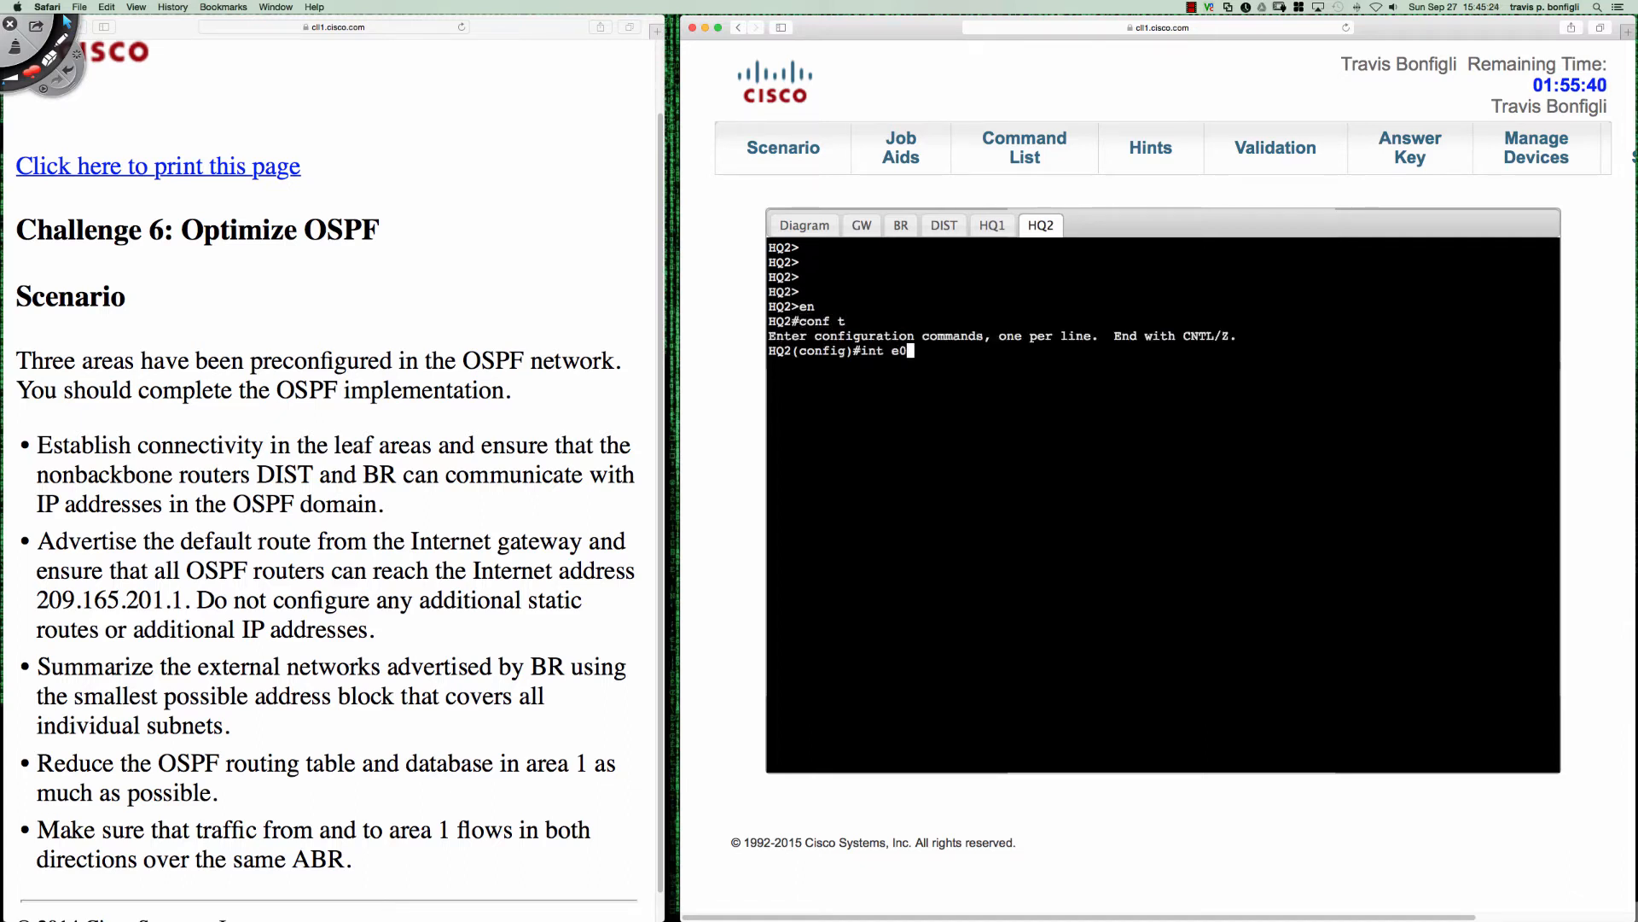
key(Return)
text(ip ospf hello)
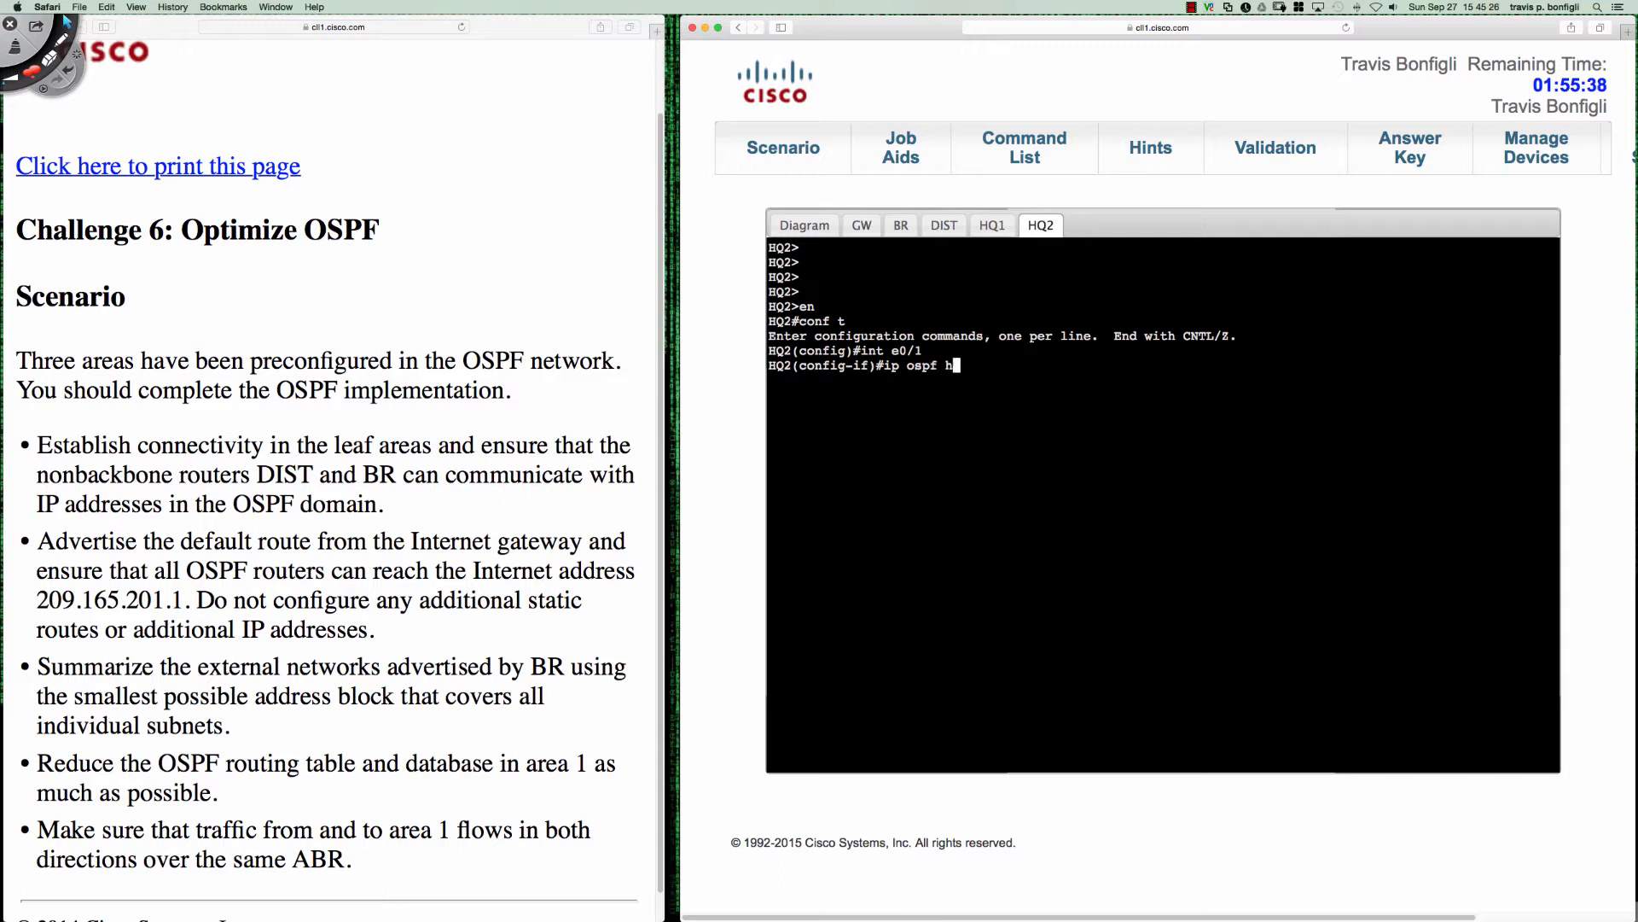
key(Tab)
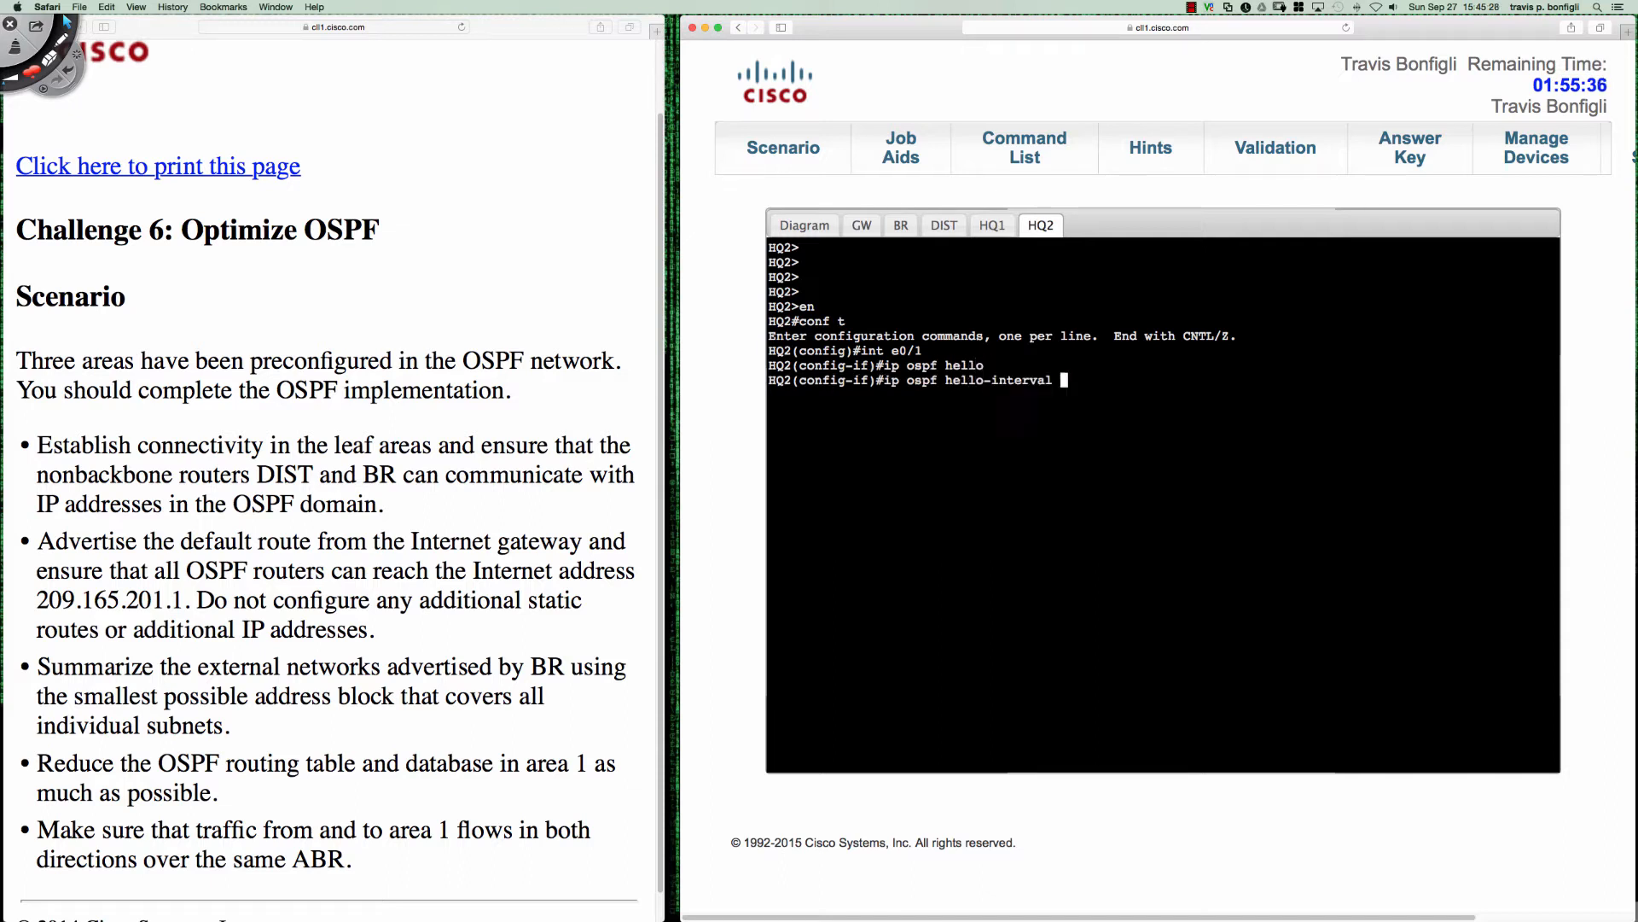
text(20)
key(Return)
key(Return)
key(Return)
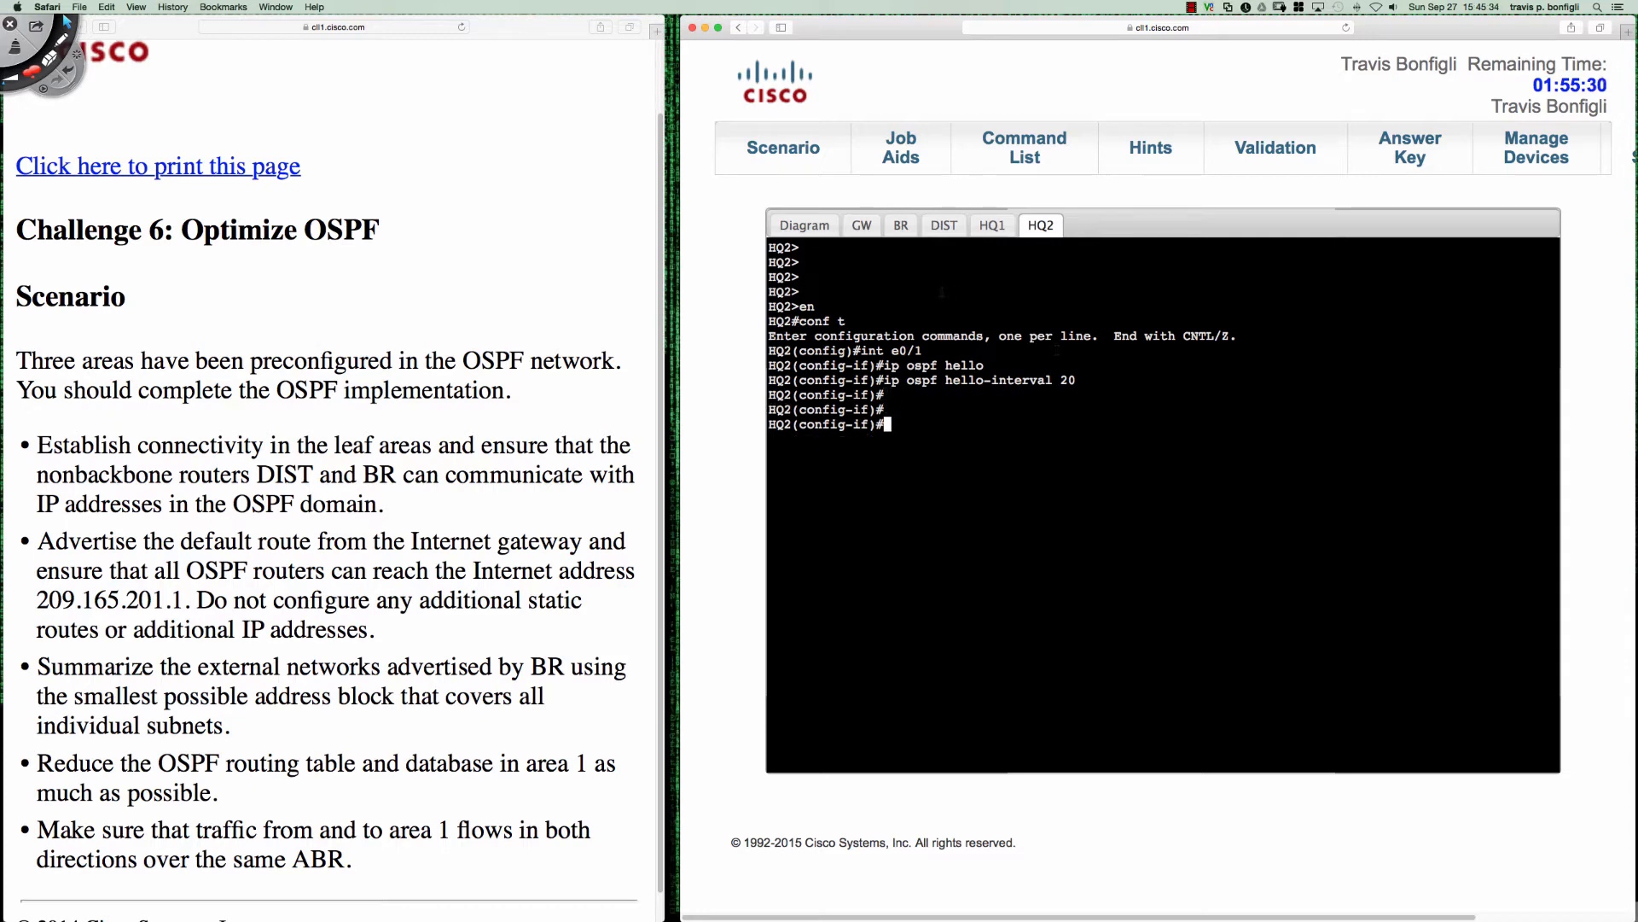
- Watch DIST's OSPF debug output for the adjacency forming with HQ2 on e0/1
click(865, 226)
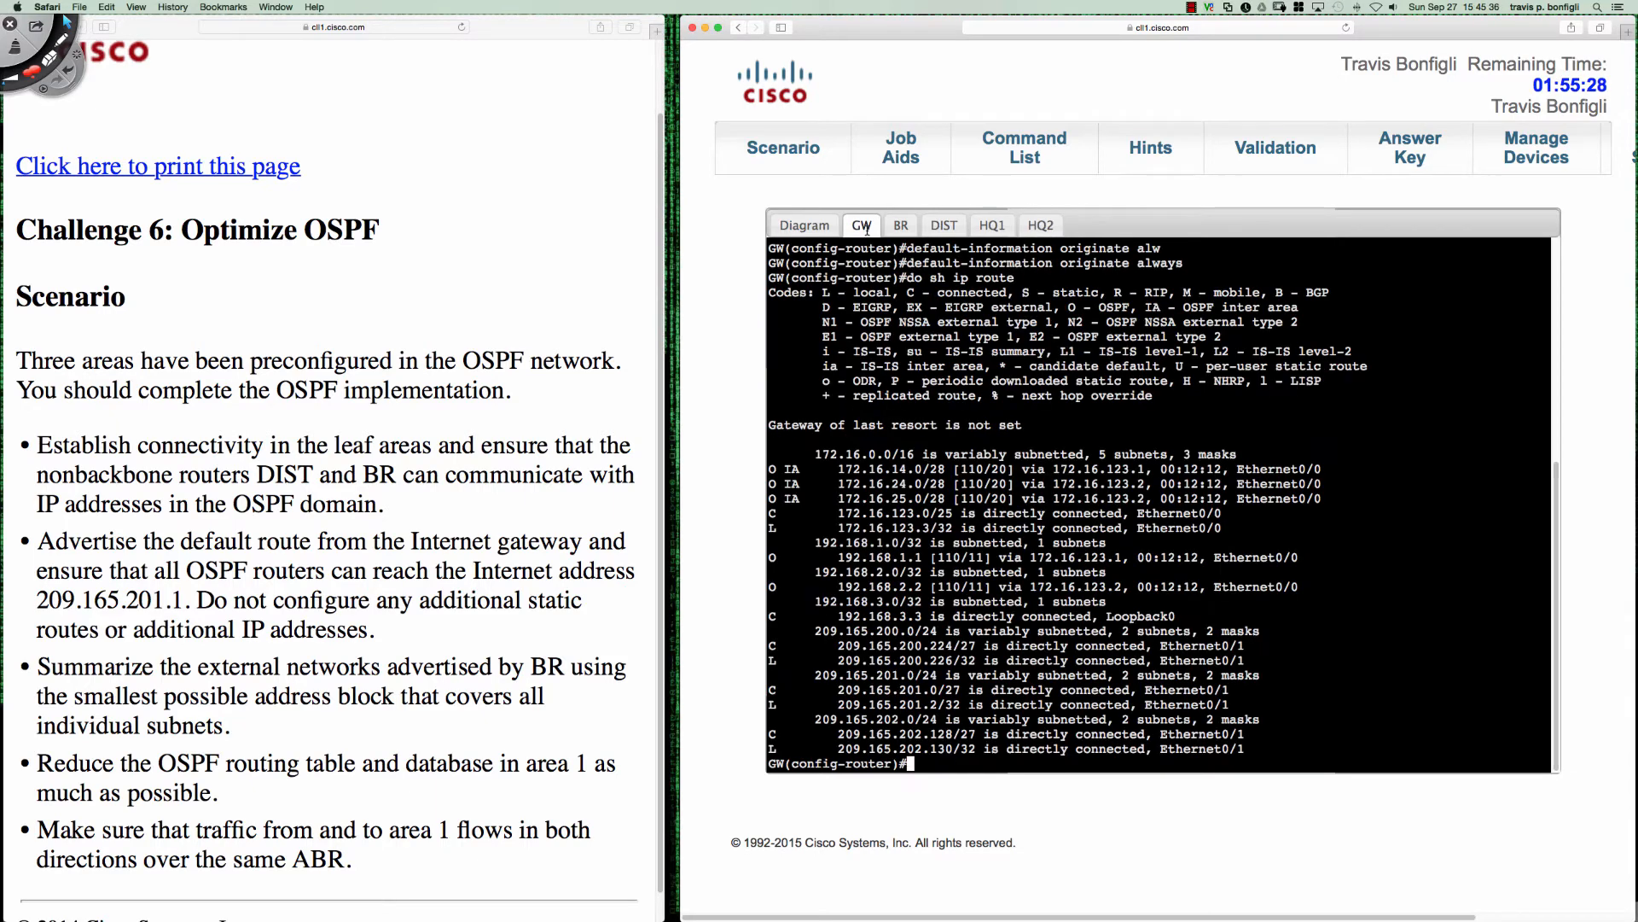
click(954, 228)
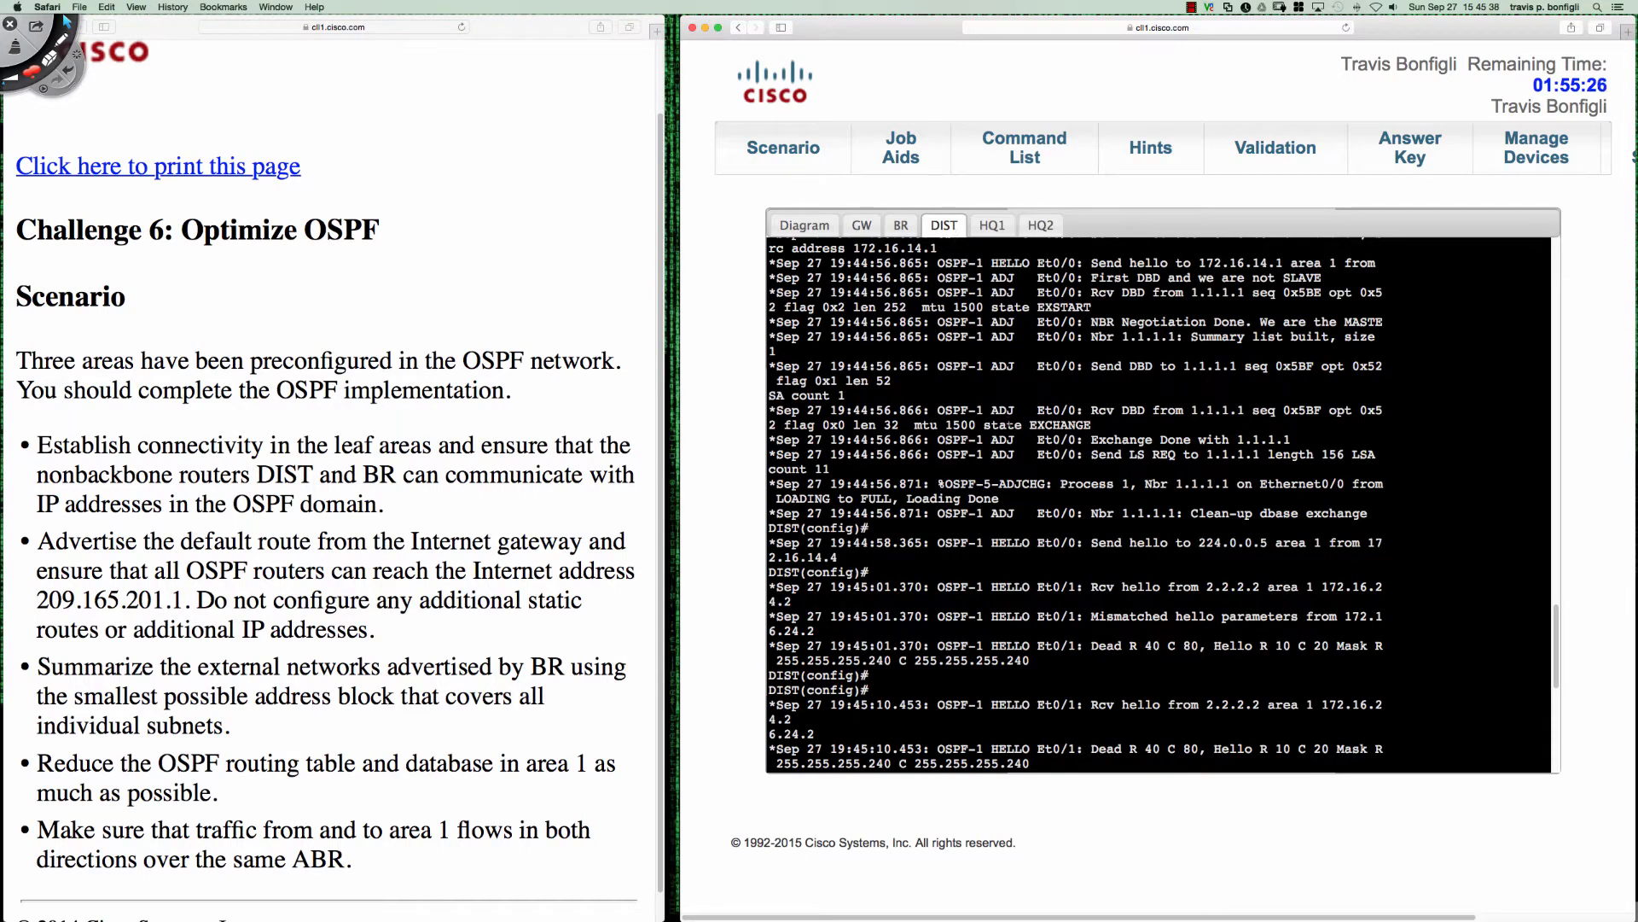
key(Return)
key(Return)
key(Return)
key(Return)
key(Return)
key(Return)
key(Return)
key(Return)
key(Return)
key(Return)
key(Return)
key(Return)
key(Return)
key(Return)
key(Return)
key(Return)
key(Return)
key(Return)
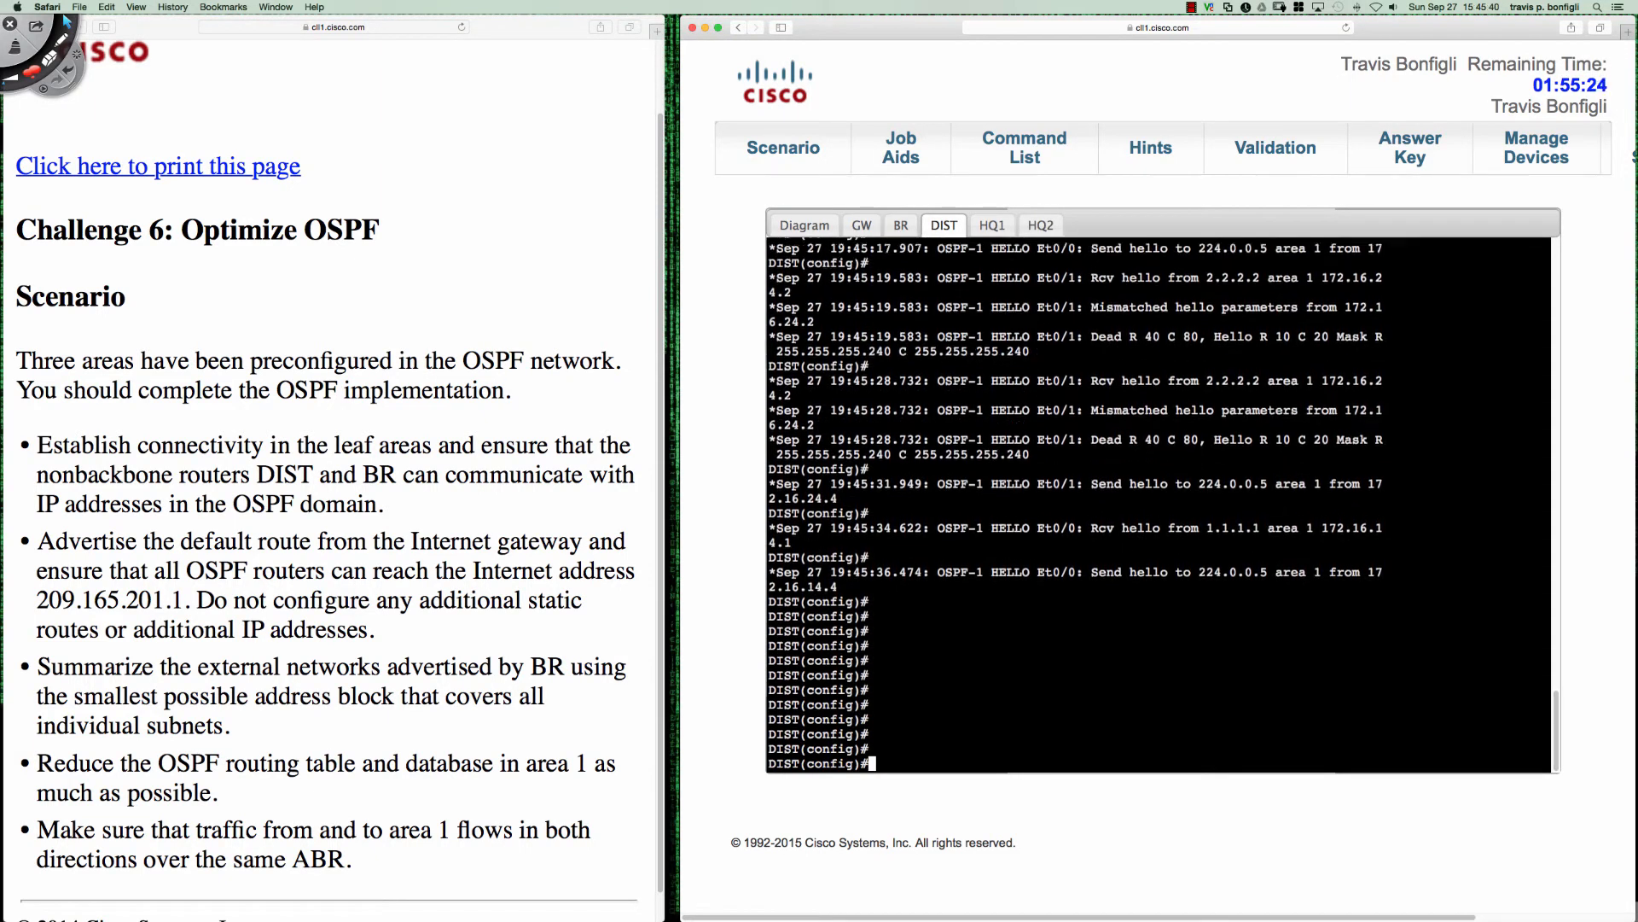
key(Return)
key(Return)
key(Return)
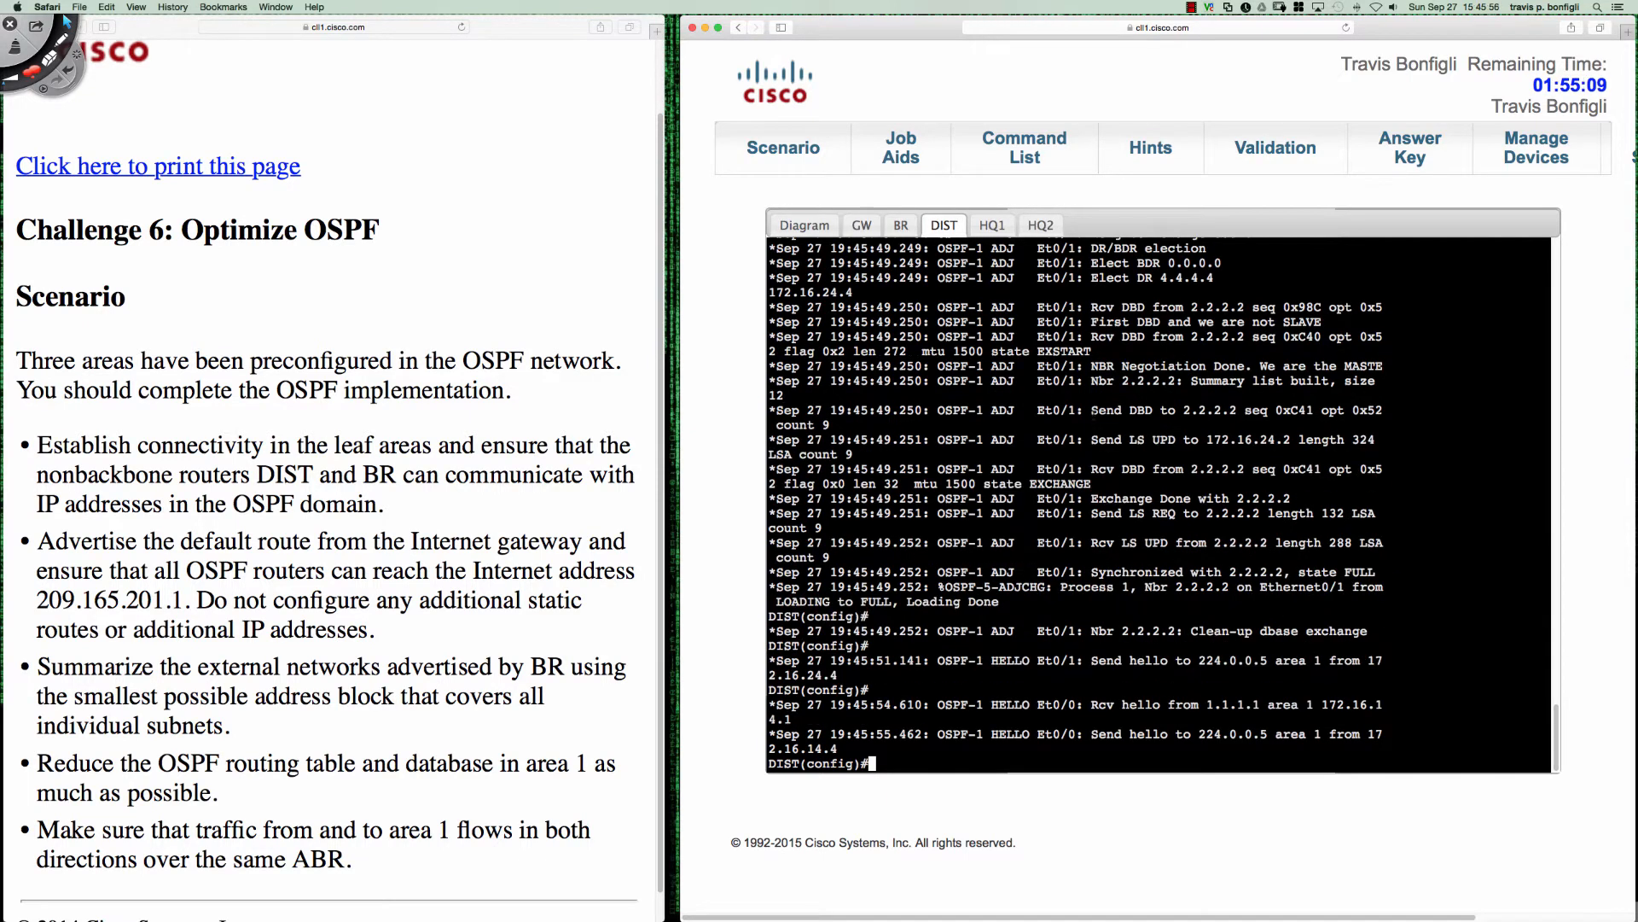
- Examine the database exchange messages with 2.2.2.2 in DIST's debug output and check HQ2's console for the adjacency change
drag(1092, 412, 1185, 440)
drag(1114, 514, 1193, 513)
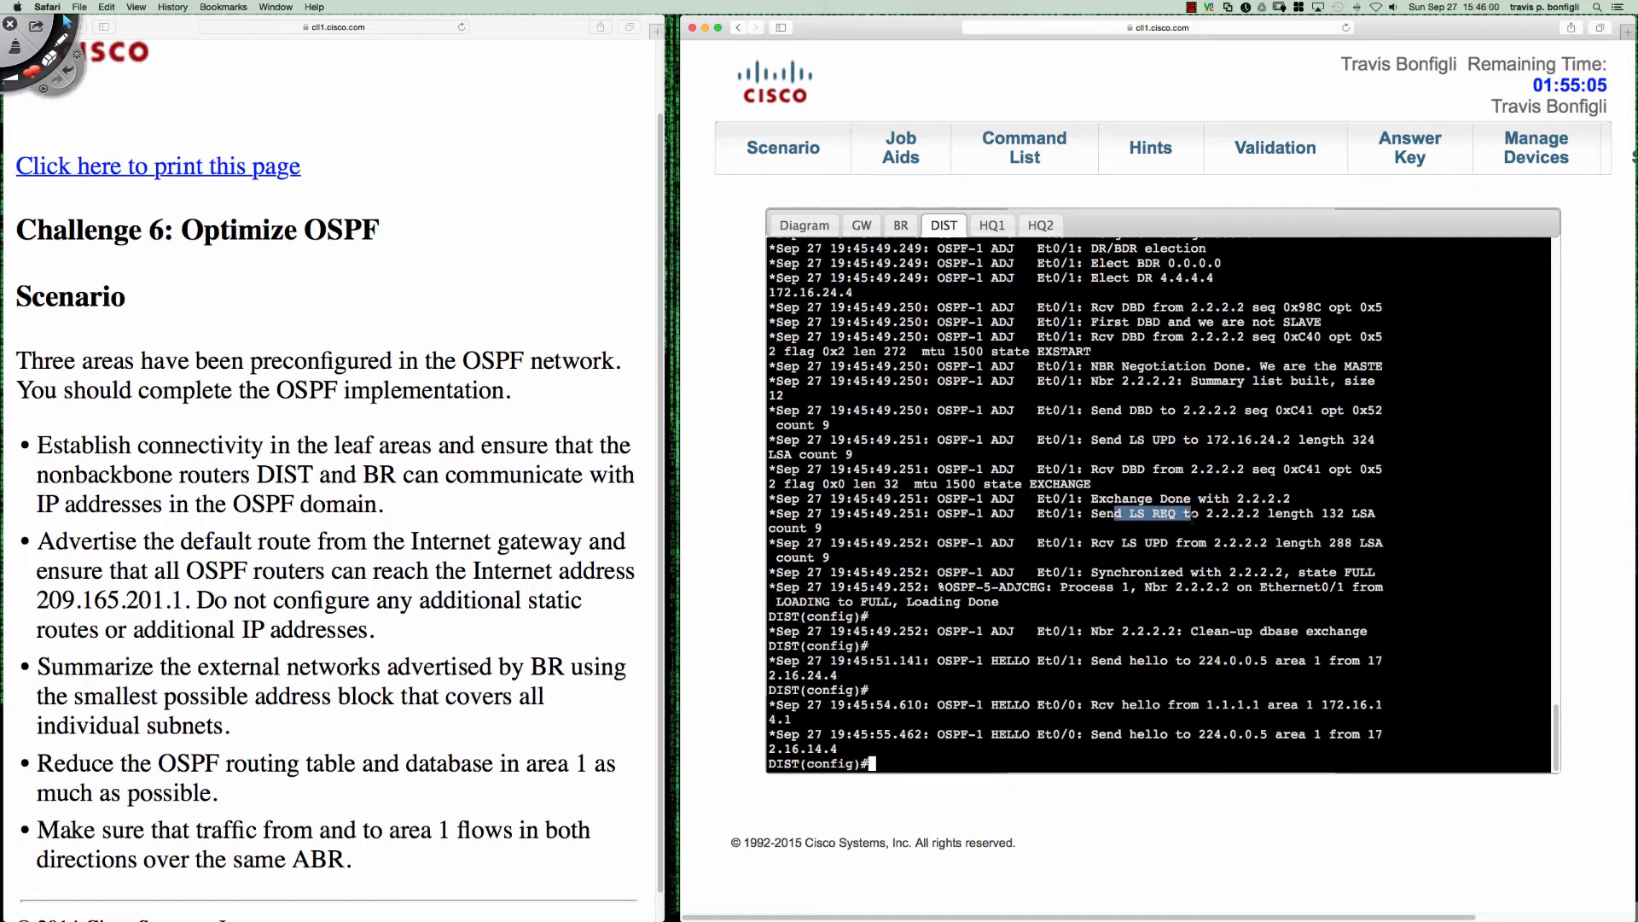
drag(1098, 572, 1162, 572)
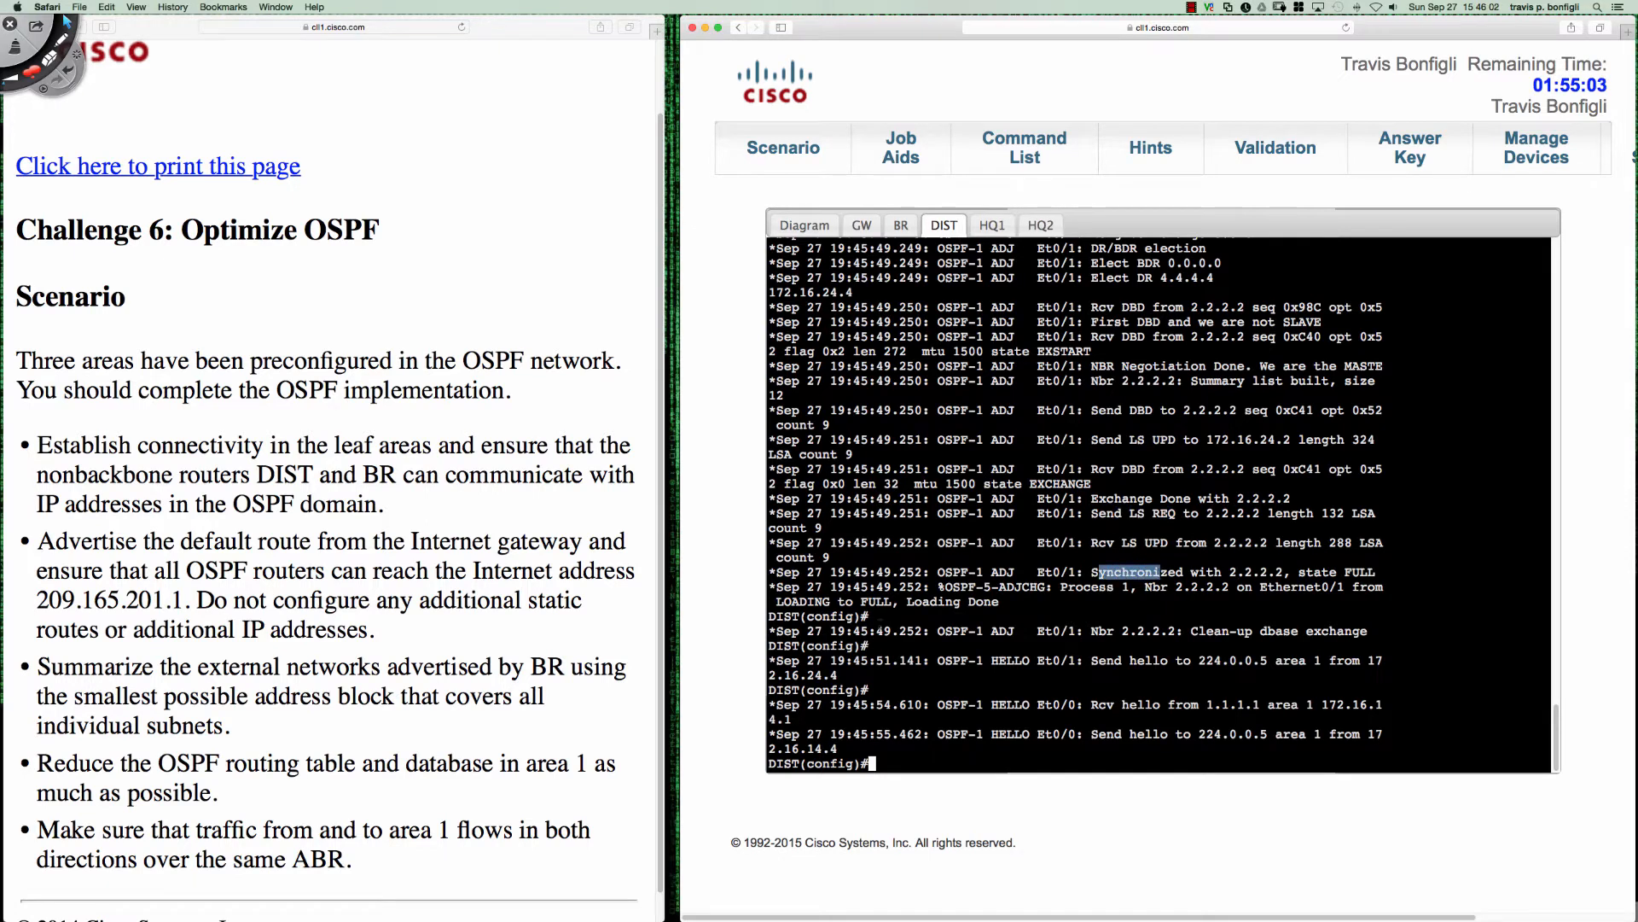
drag(776, 602, 998, 602)
click(1042, 229)
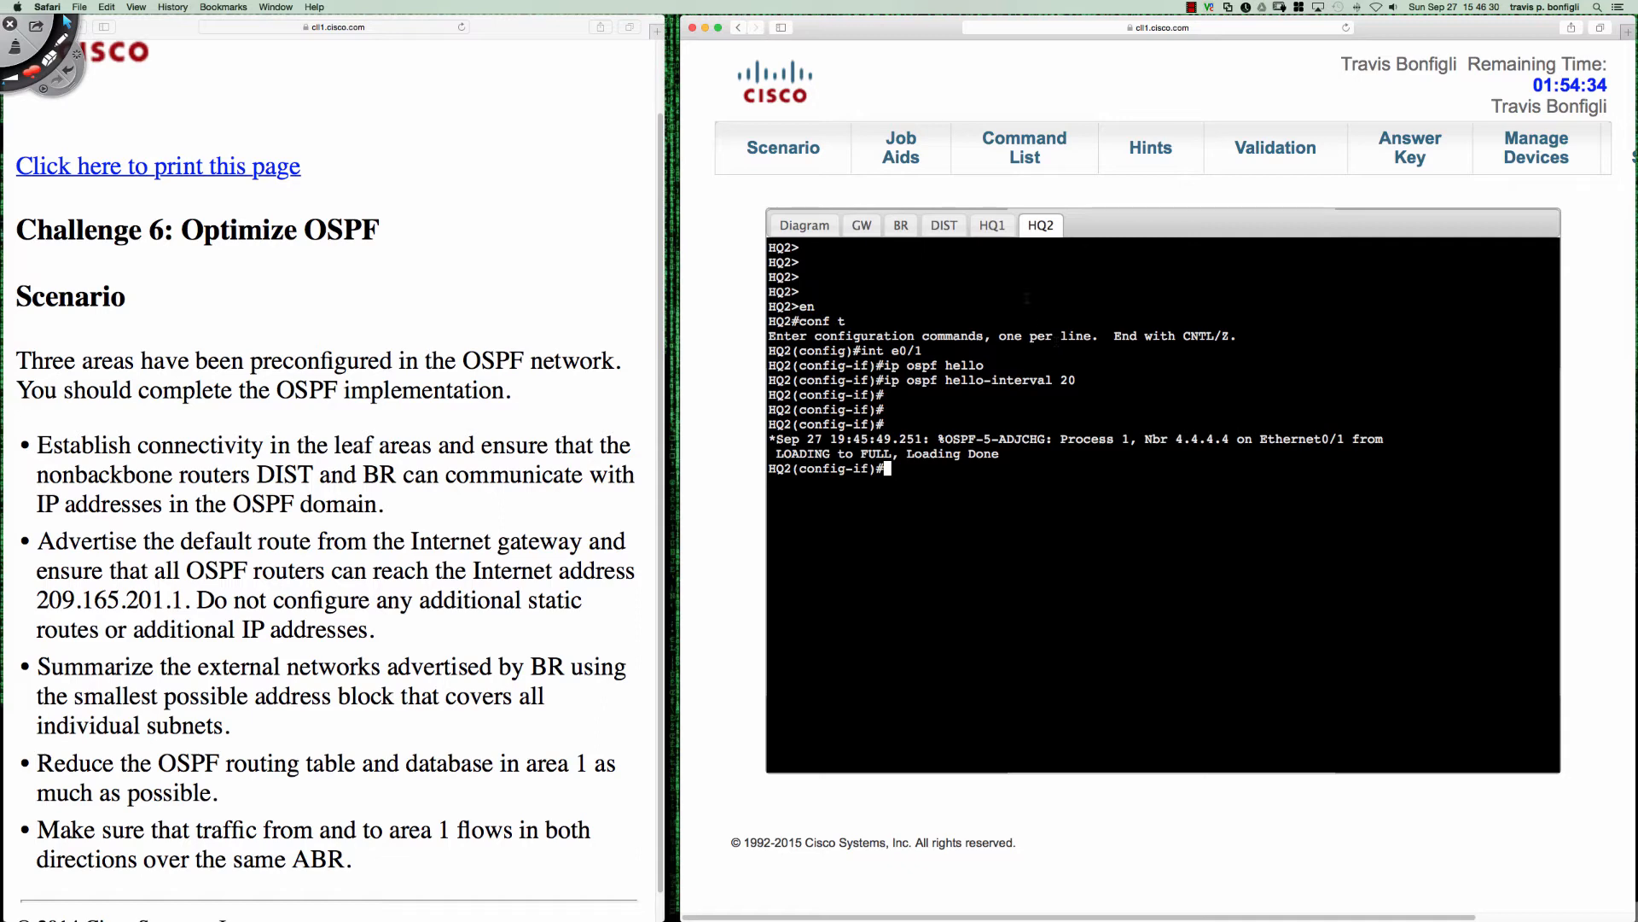
- Leave configuration mode on DIST and turn off all debugging
click(945, 227)
key(Return)
key(Return)
key(Return)
key(Return)
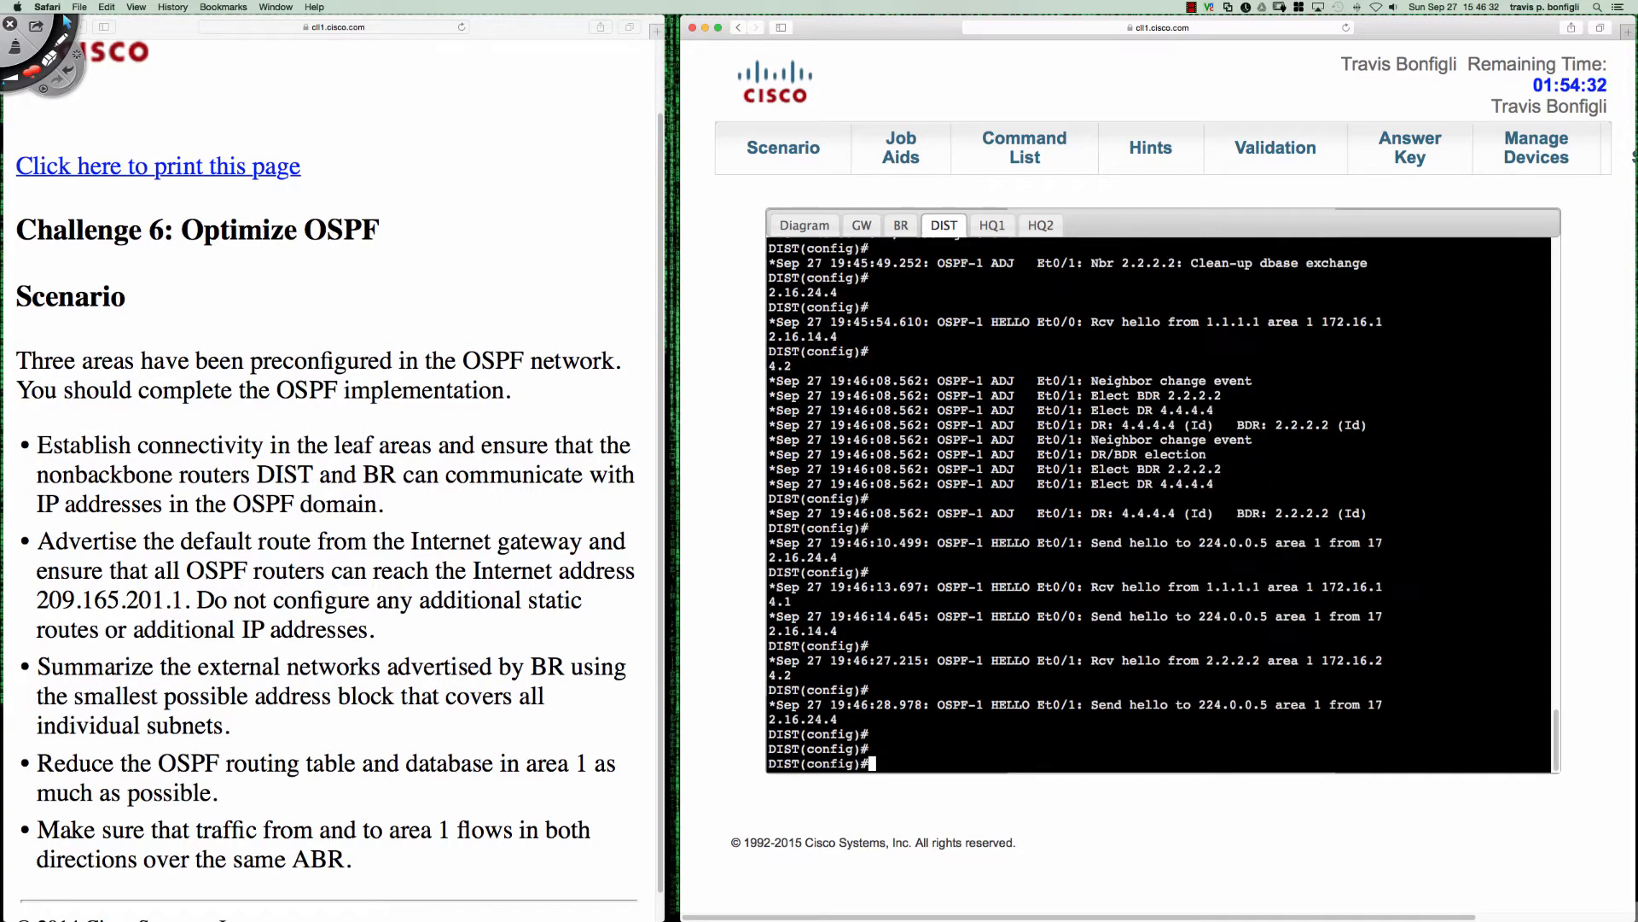
text(end)
key(Return)
text(u all)
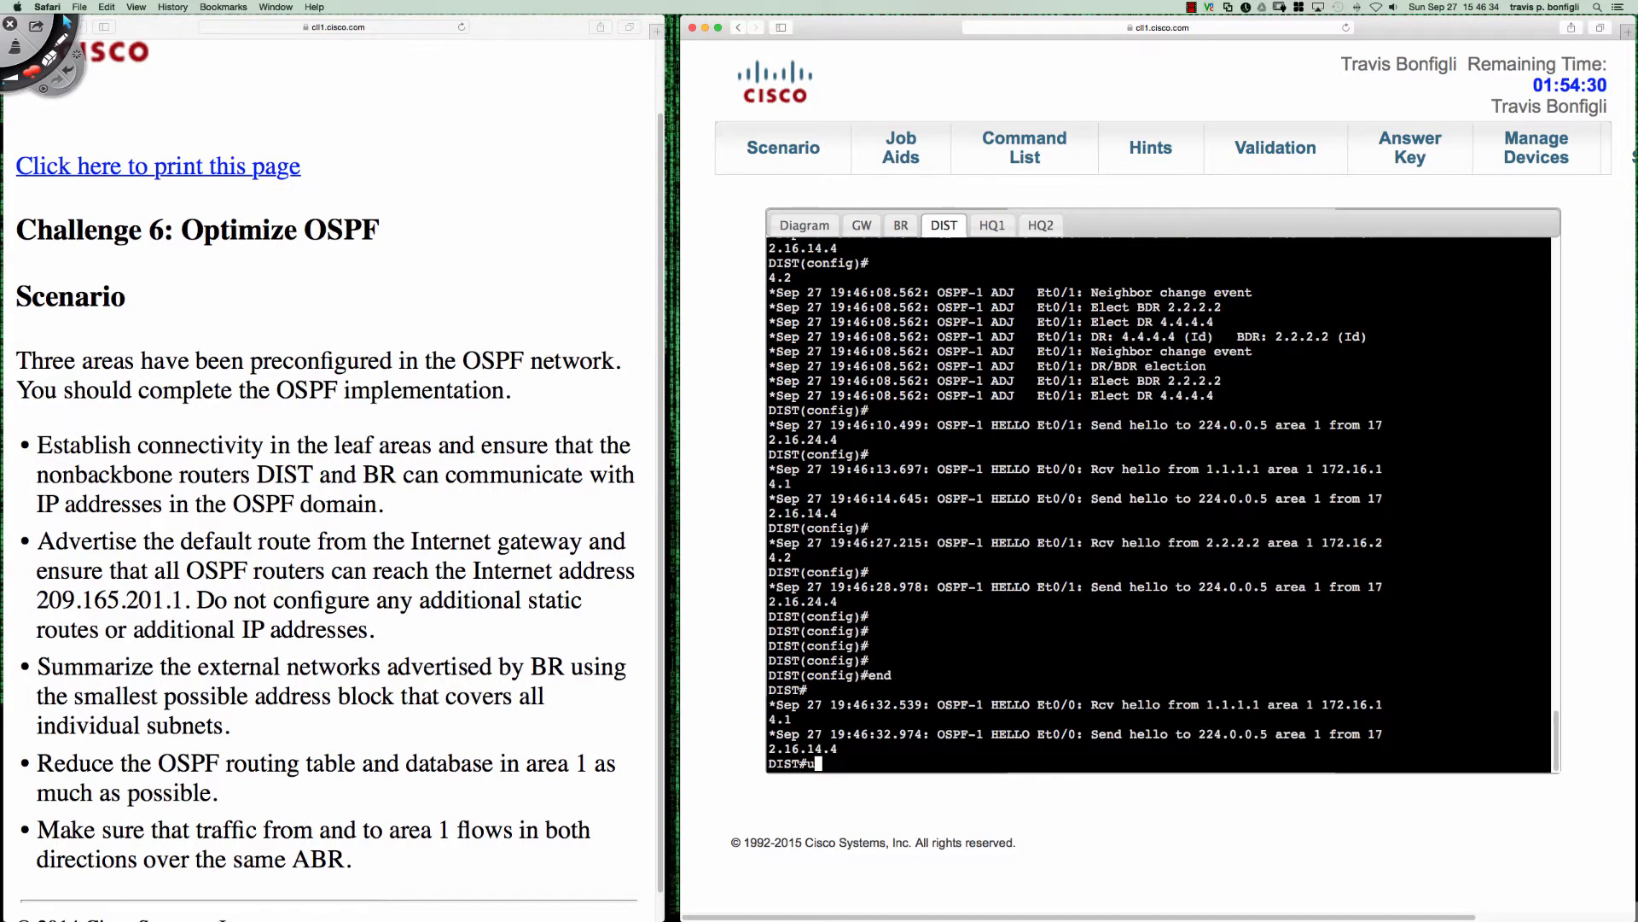
key(Return)
key(Return)
key(Return)
key(Return)
key(Return)
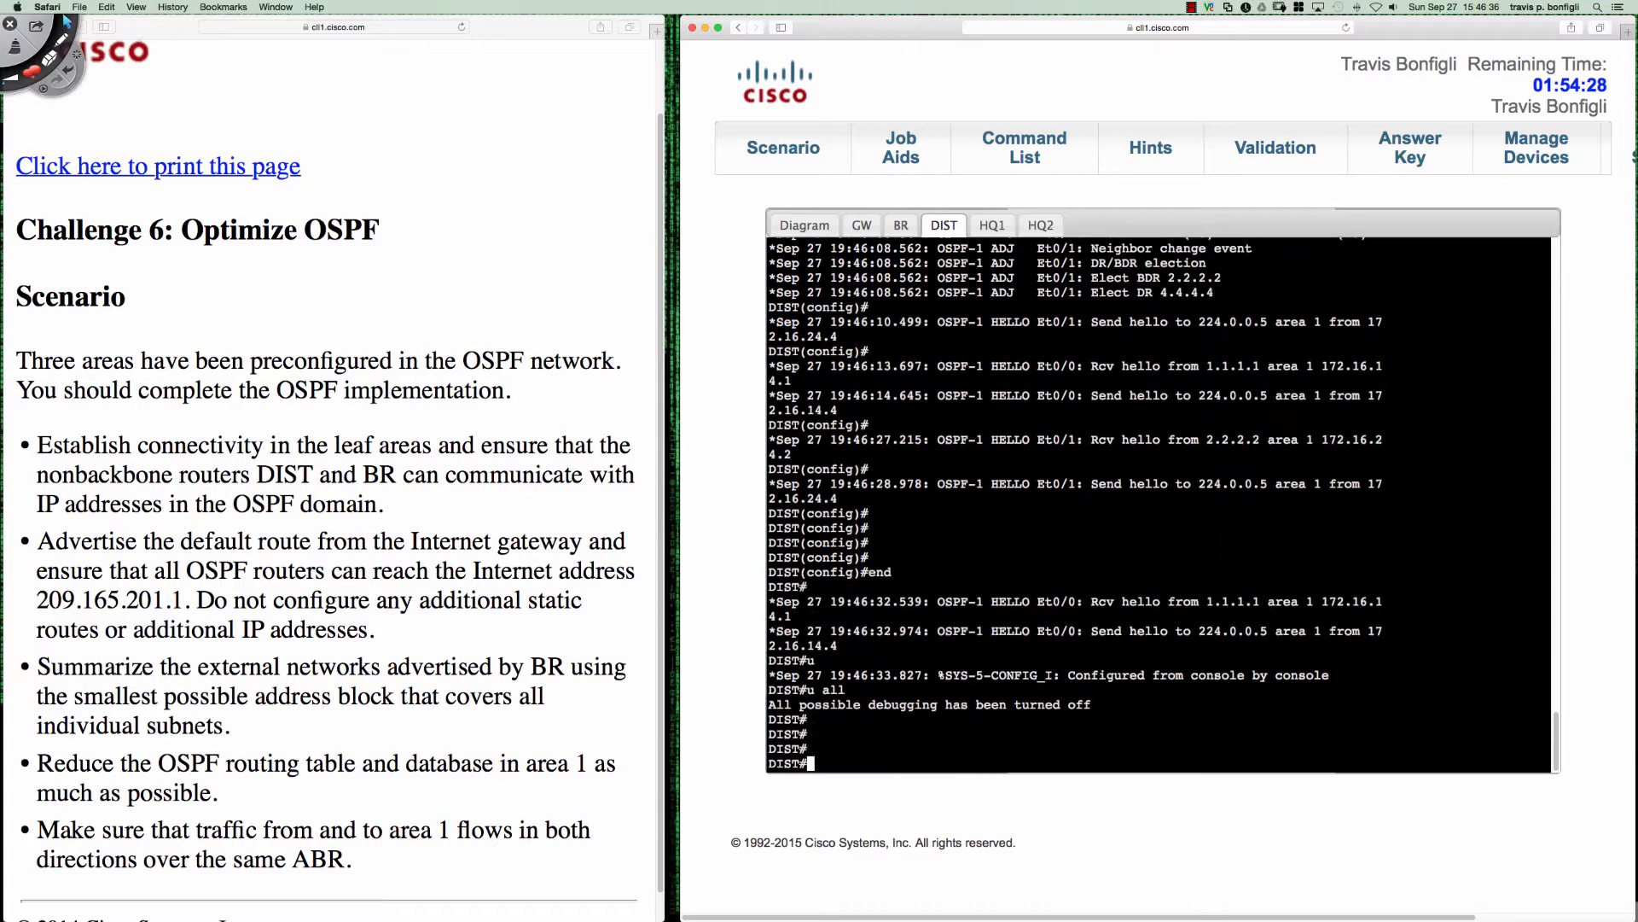
- Display DIST's OSPF neighbor table and its OSPF link-state database
text(sh ip ospf neigh)
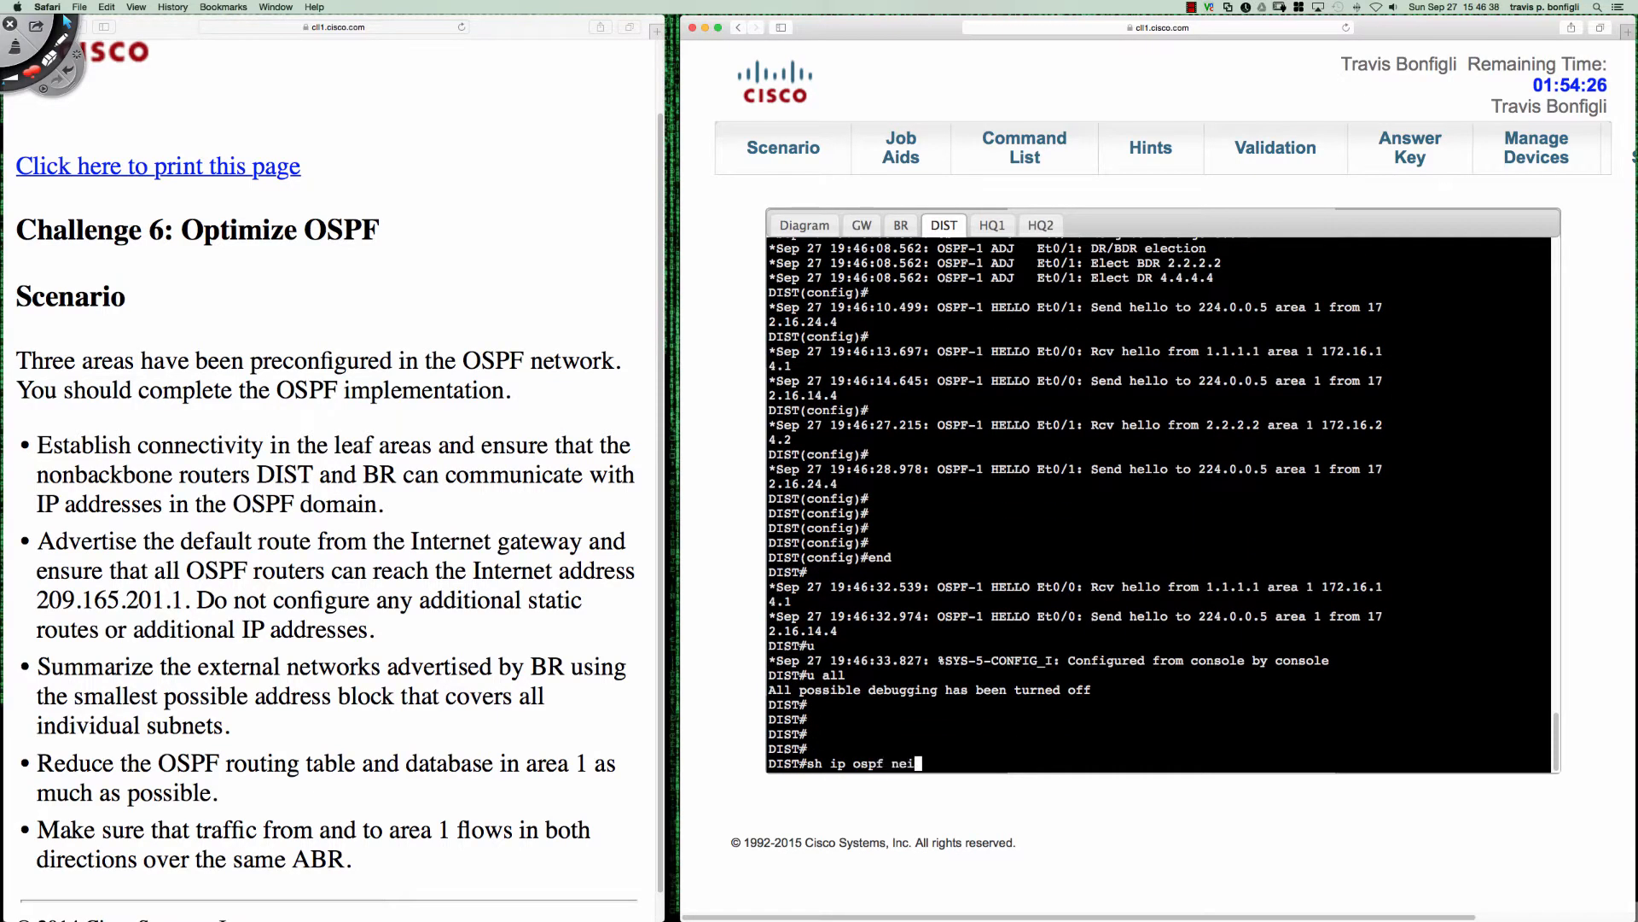
key(Return)
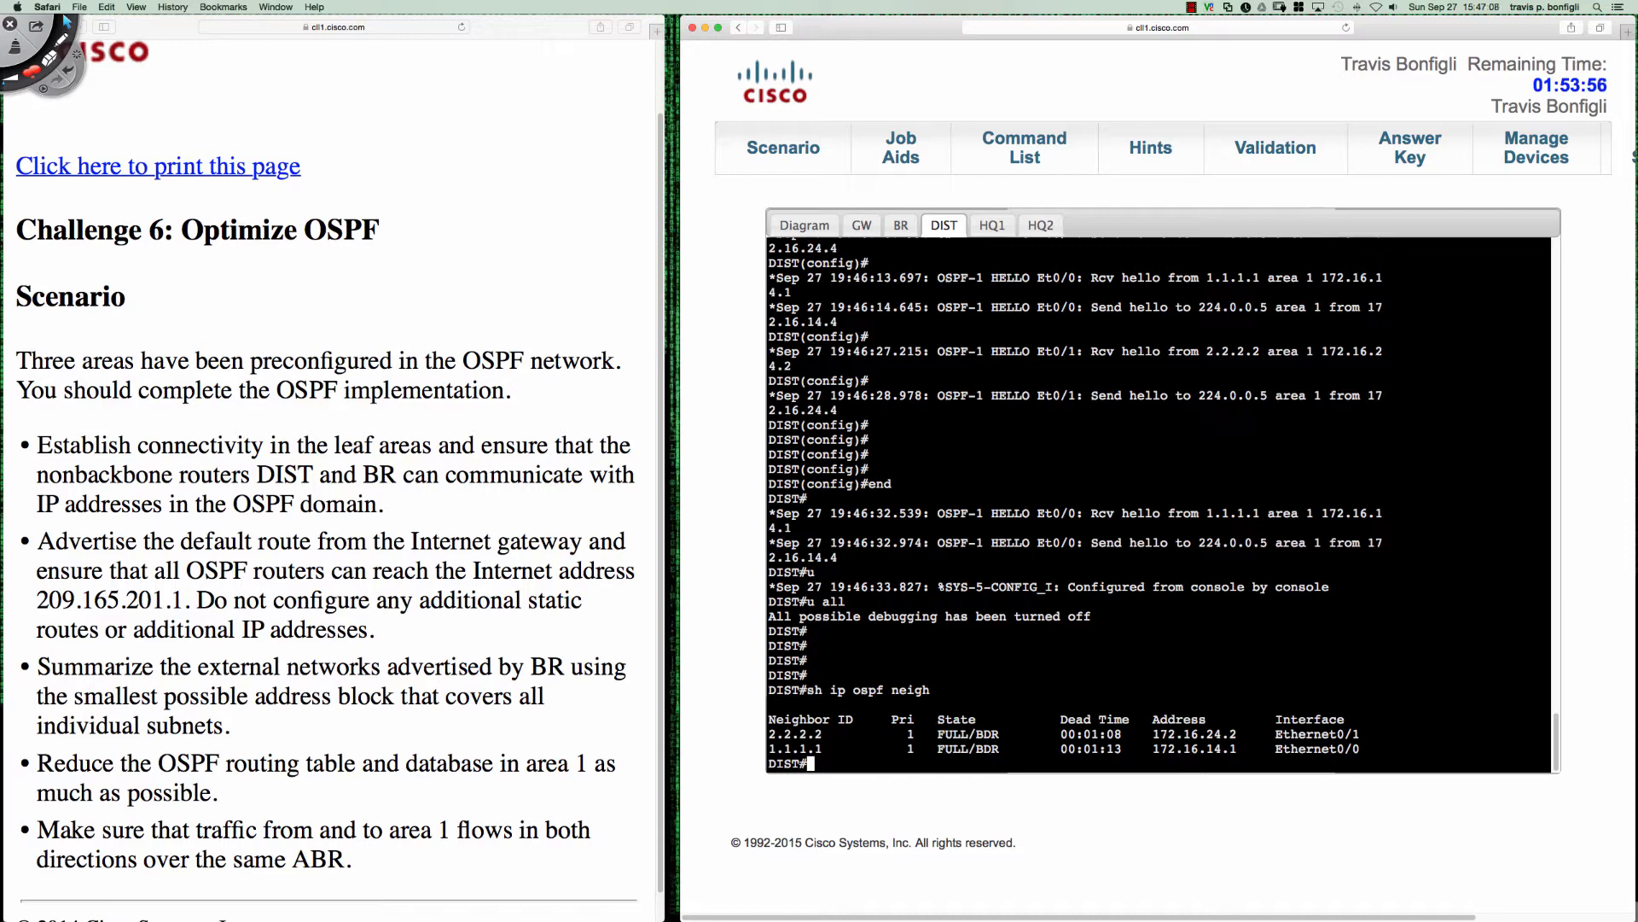
text(sh ip ospf data)
key(Return)
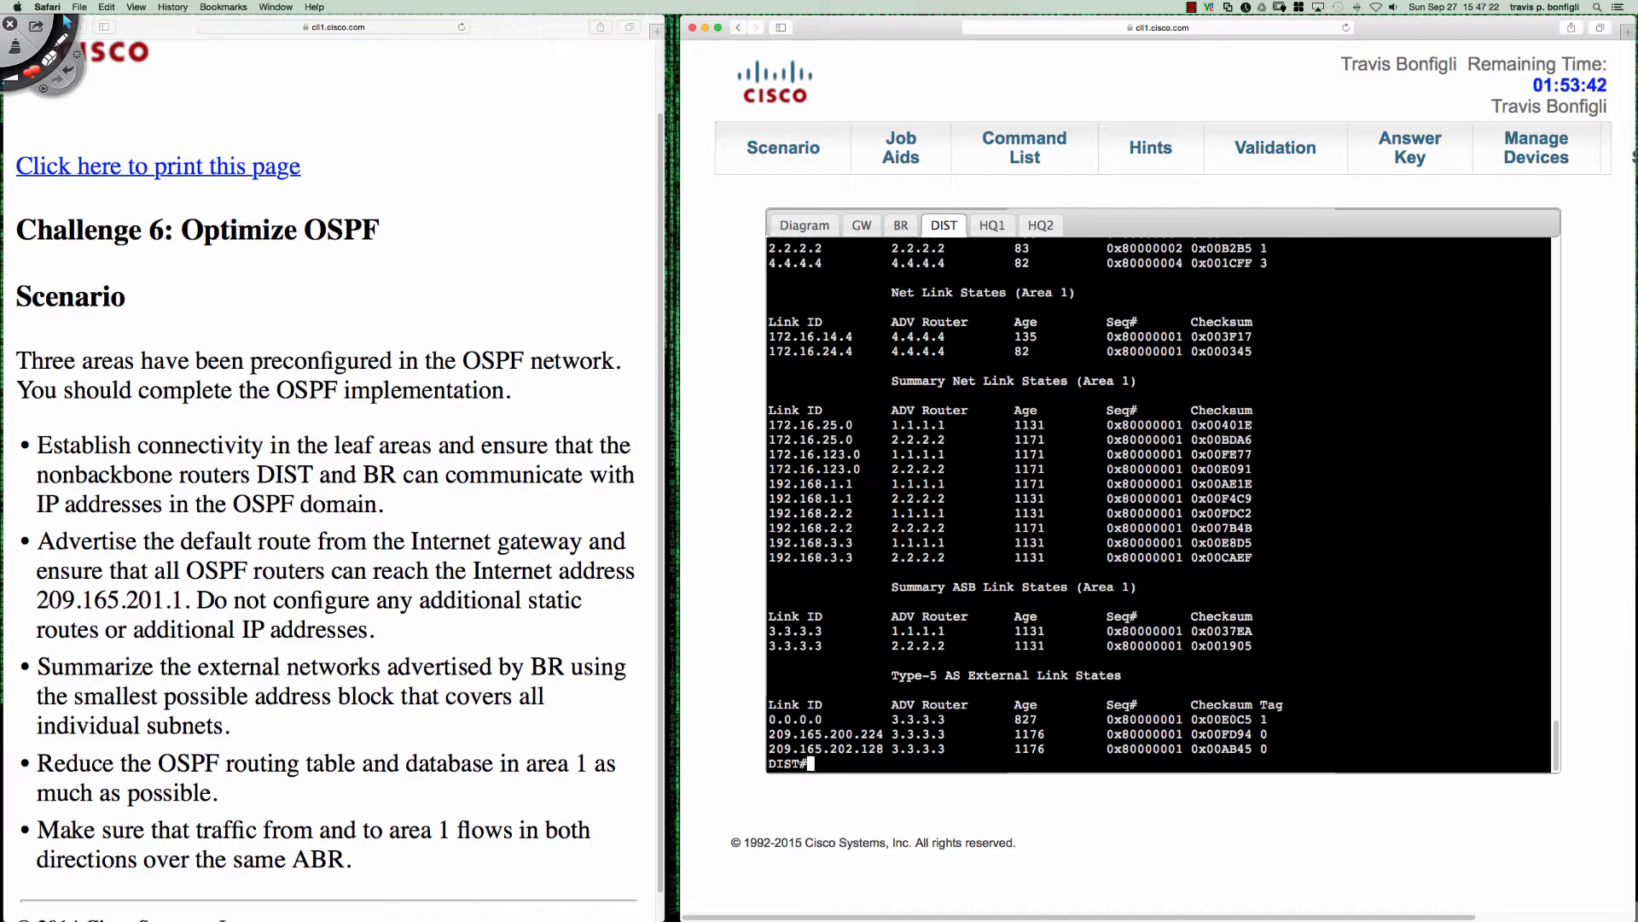
- Switch to Deskscribble, bracket the Type-5 external link states in red, and mark the 0.0.0.0, 209.165.200.224 and 209.165.202.128 entries
key(ctrl+Tab)
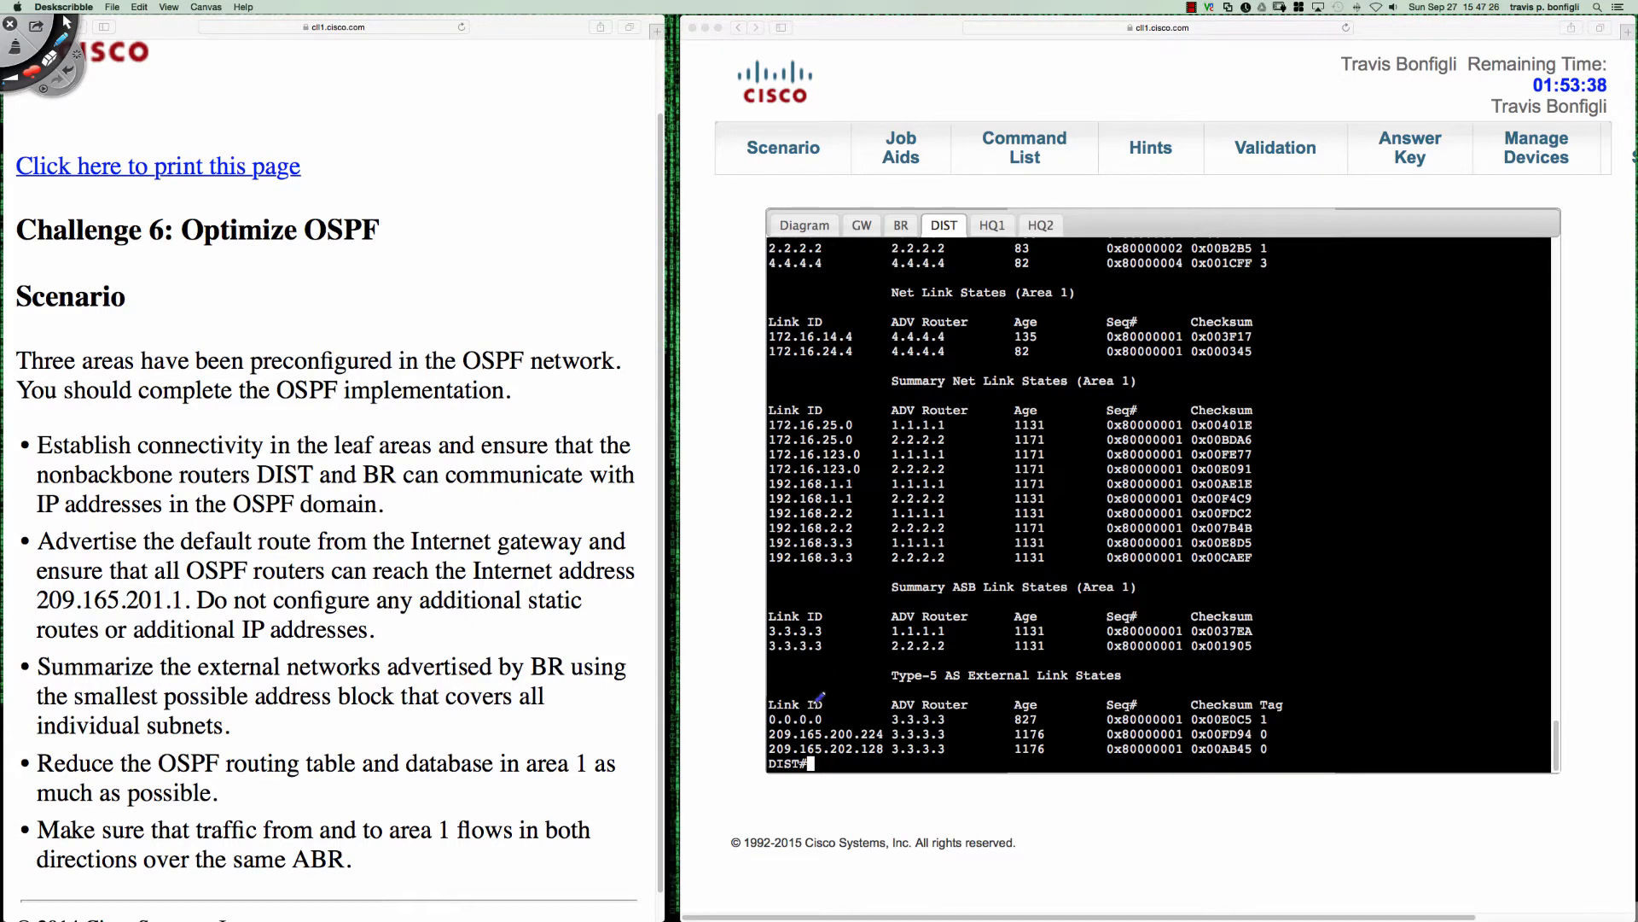
mouse_move(786, 695)
mouse_down()
mouse_move(759, 698)
mouse_move(759, 735)
mouse_move(803, 772)
mouse_up()
drag(1259, 688, 1295, 731)
drag(825, 706, 844, 694)
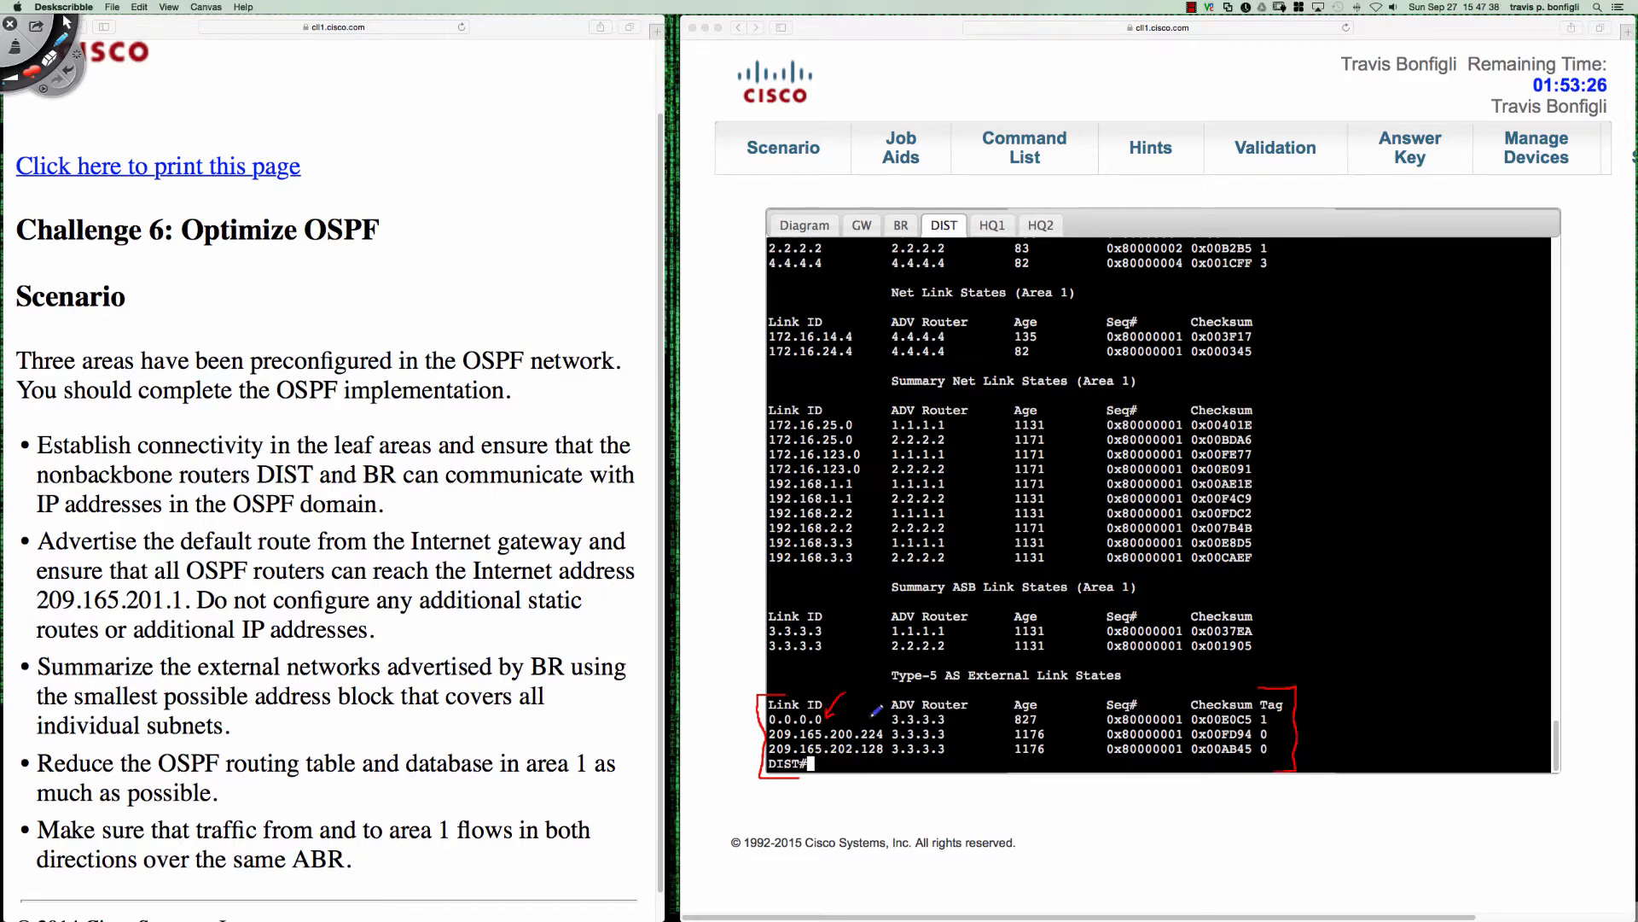
drag(863, 721, 893, 735)
drag(853, 758, 882, 757)
- Annotate the Summary ASB Link States heading with "T4" and "ASBR" and underline its first words
mouse_move(857, 569)
mouse_down()
mouse_move(875, 592)
mouse_move(970, 565)
mouse_move(1007, 562)
mouse_move(1012, 579)
mouse_up()
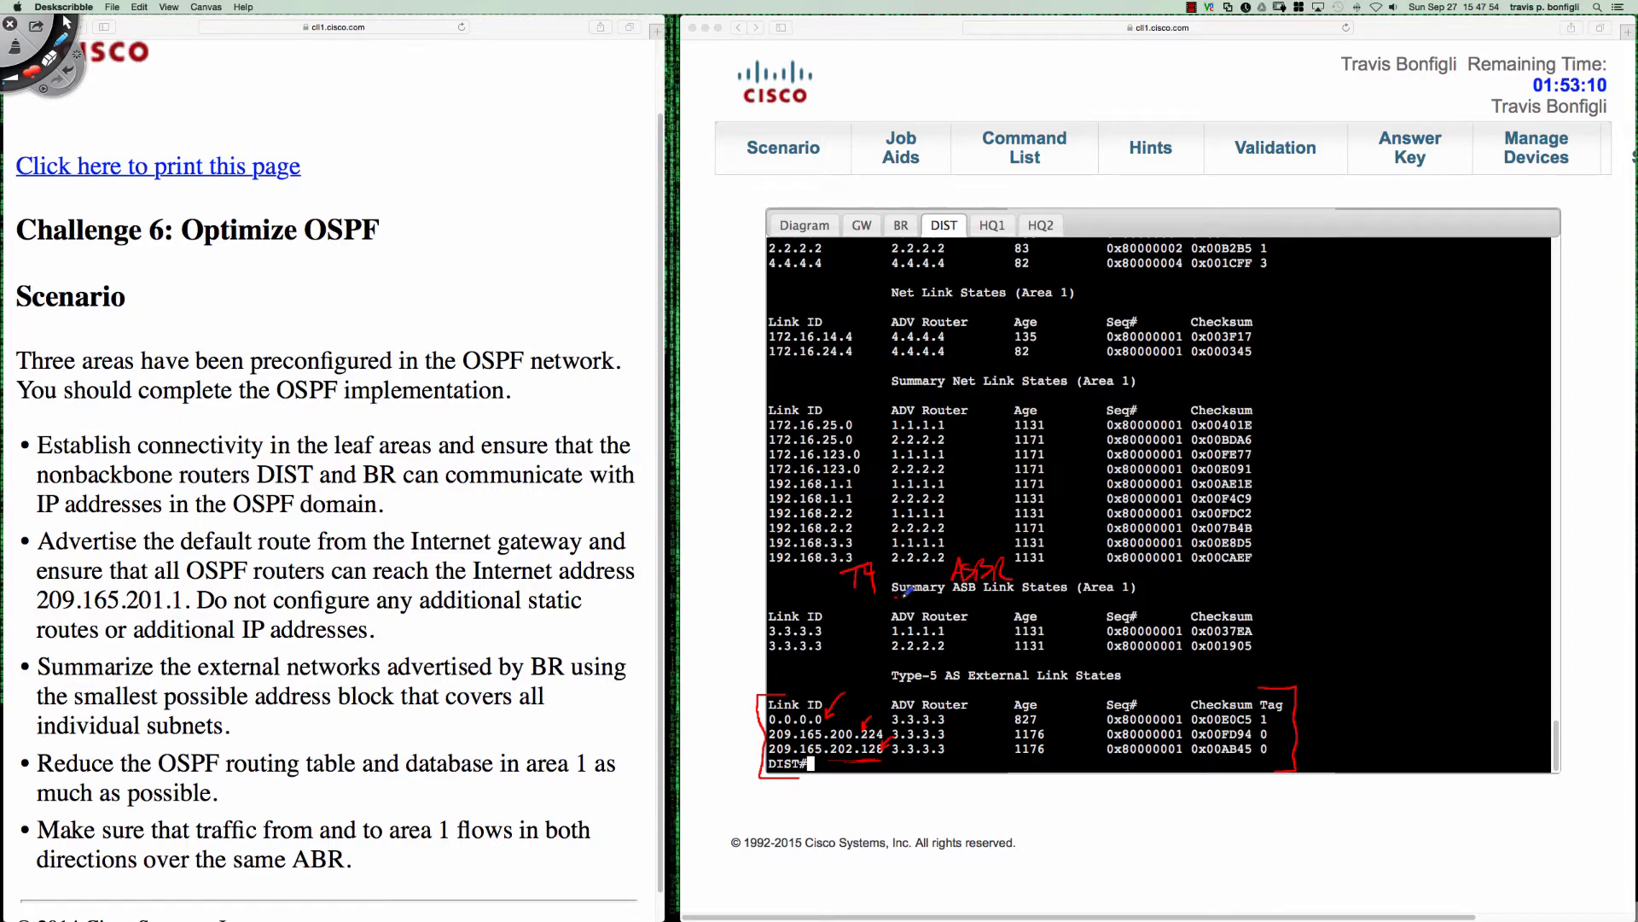
drag(894, 598, 989, 596)
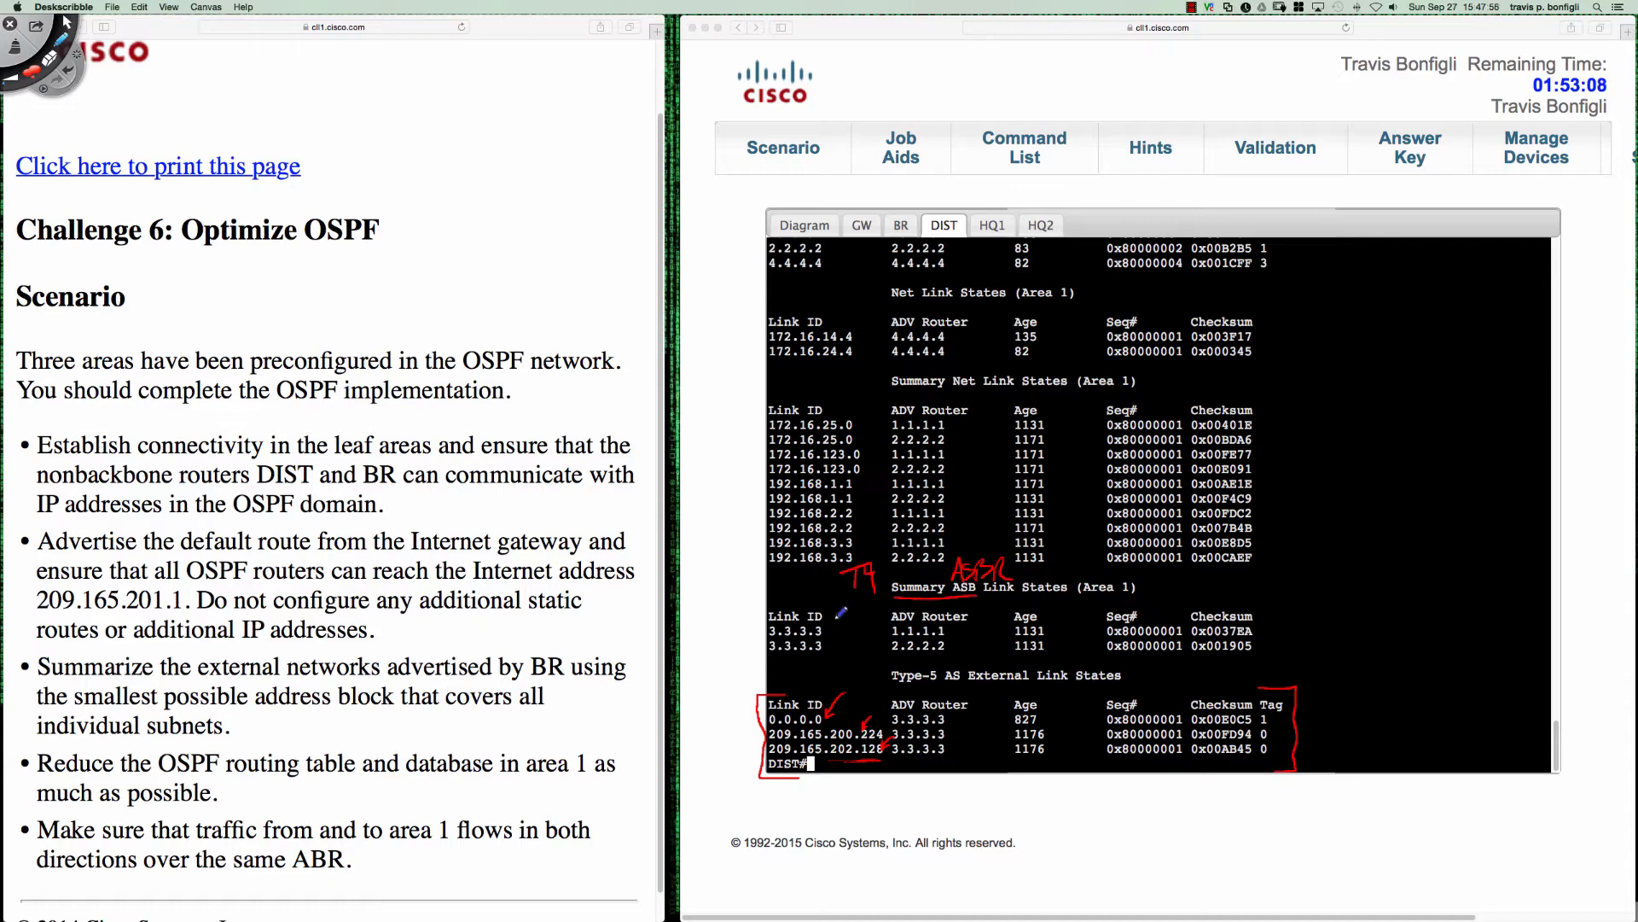
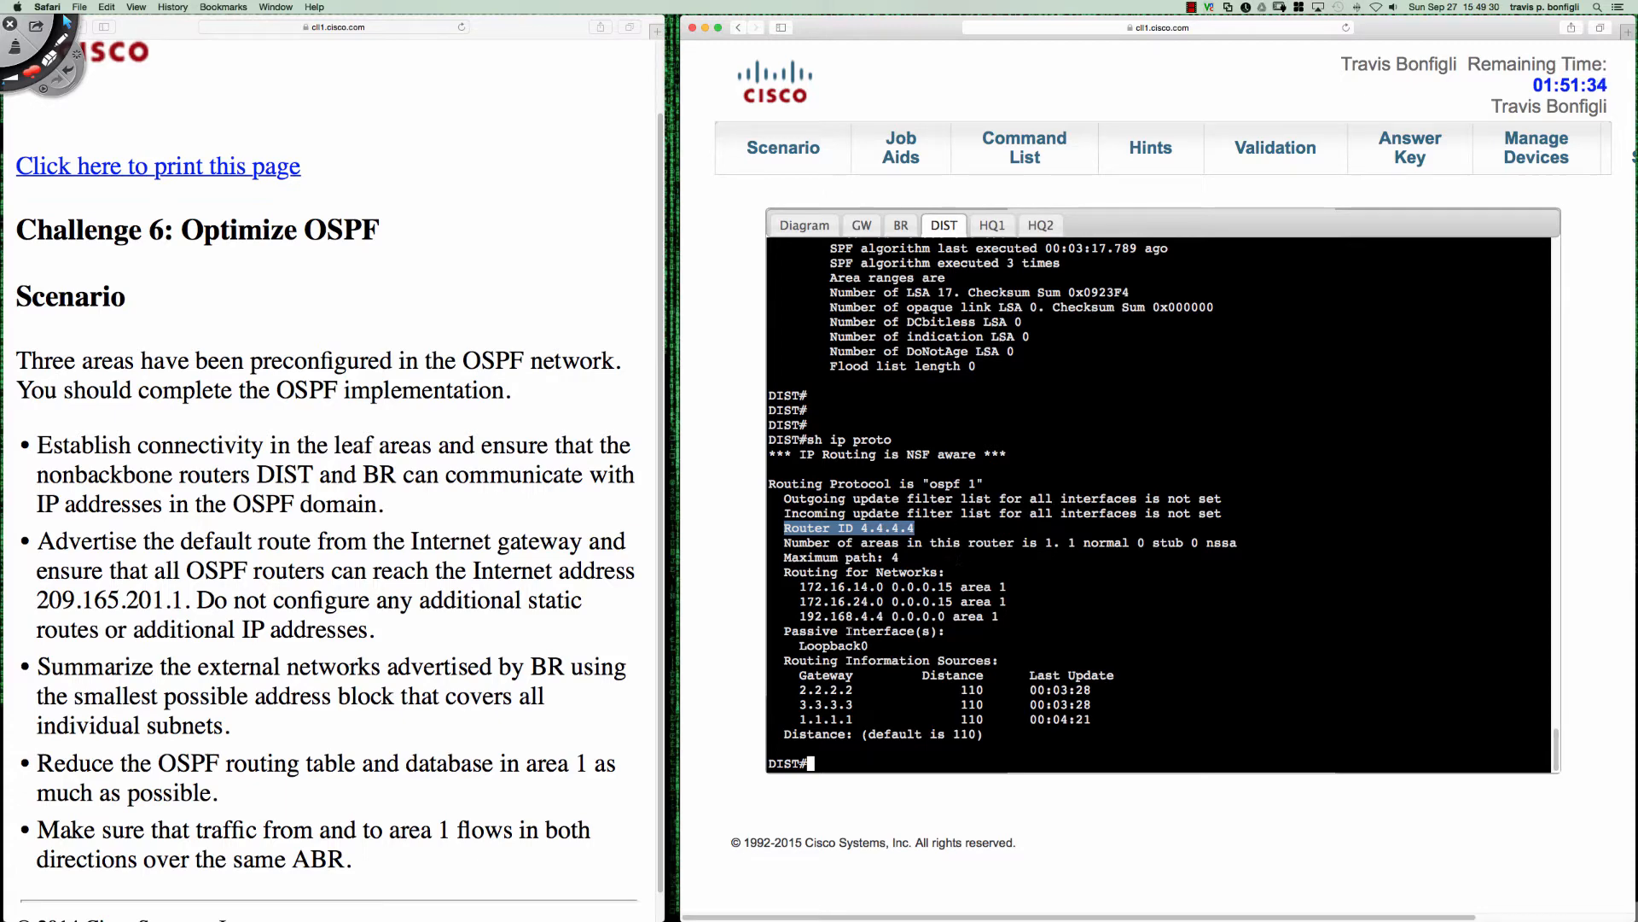
- Highlight the Loopback0 passive interface entry in DIST's routing protocol output
click(808, 647)
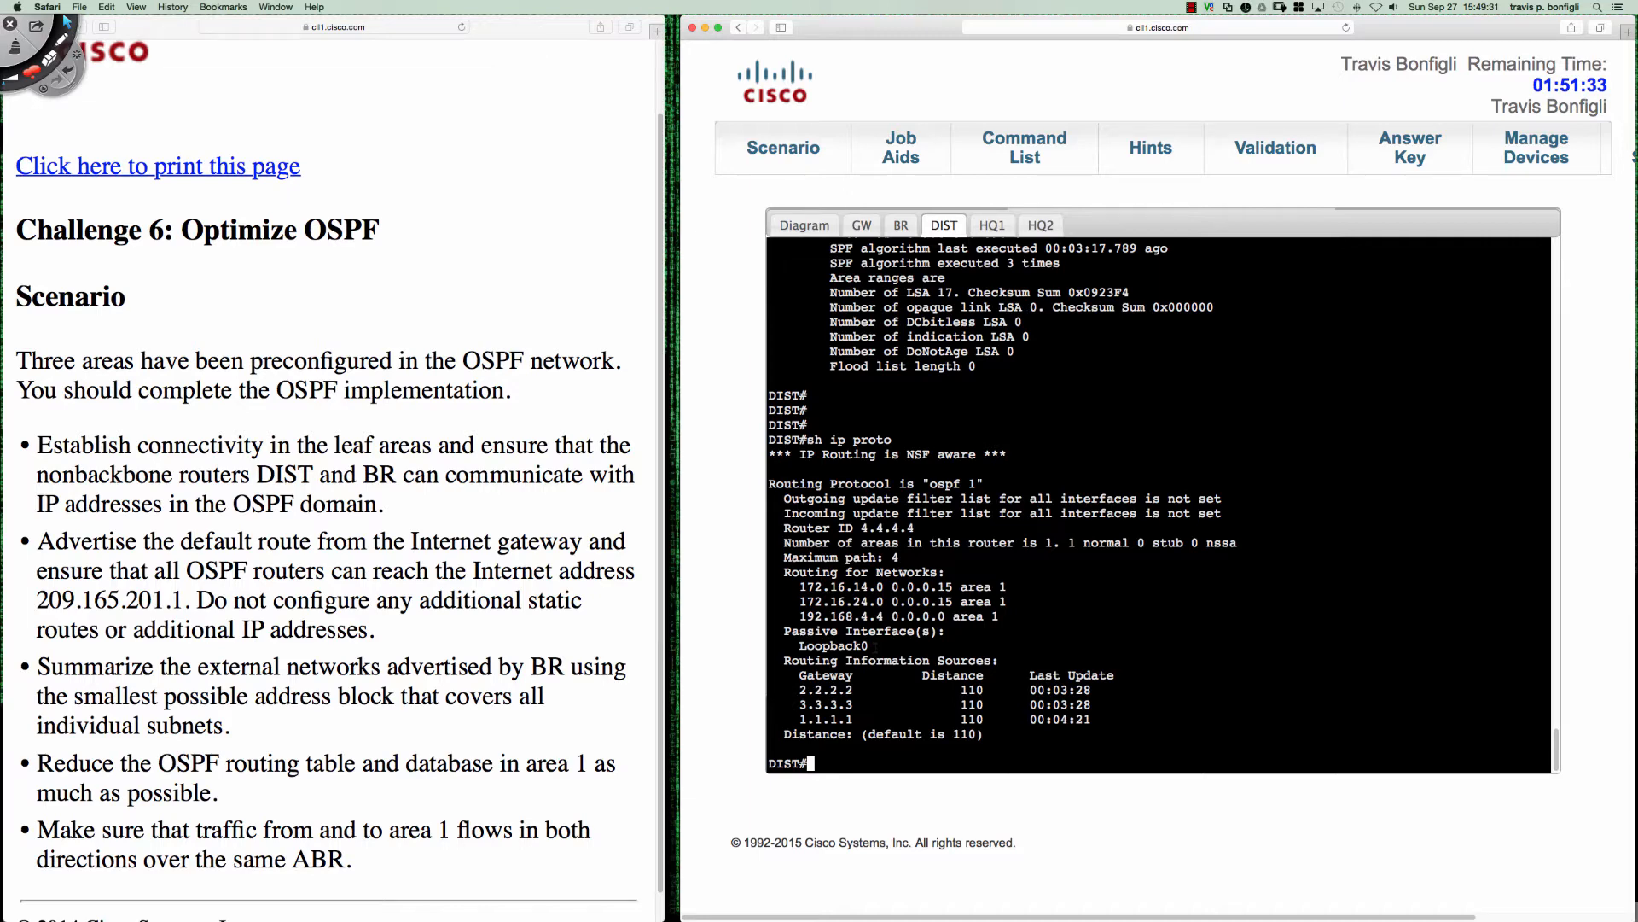
double_click(871, 647)
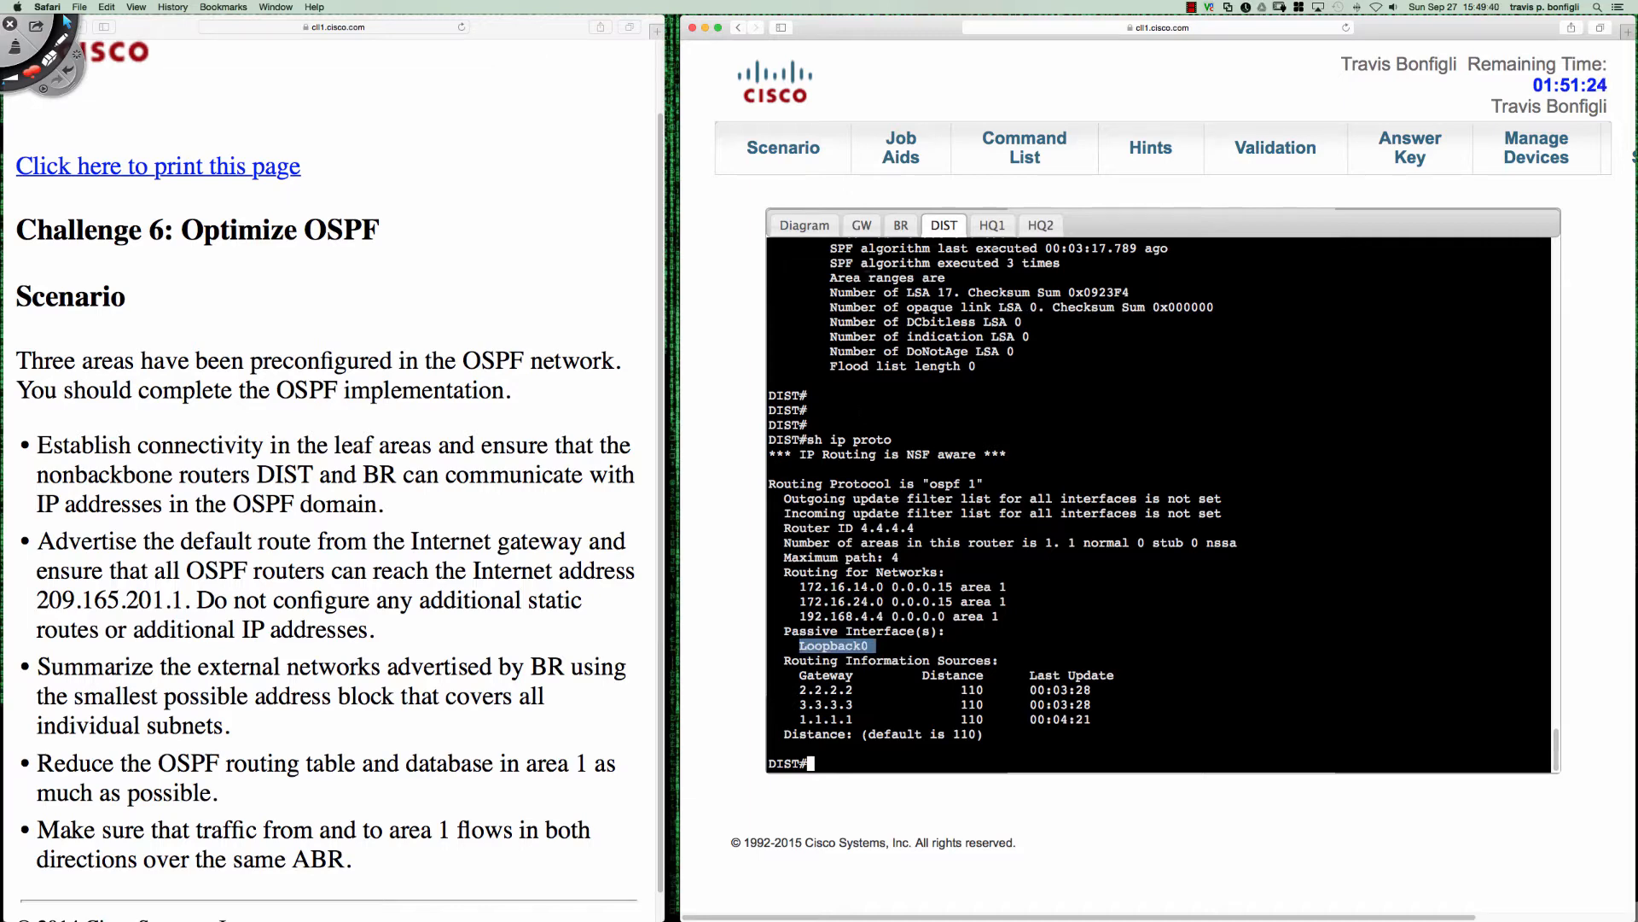
- Display HQ1's OSPF neighbor table from interface configuration mode
click(990, 225)
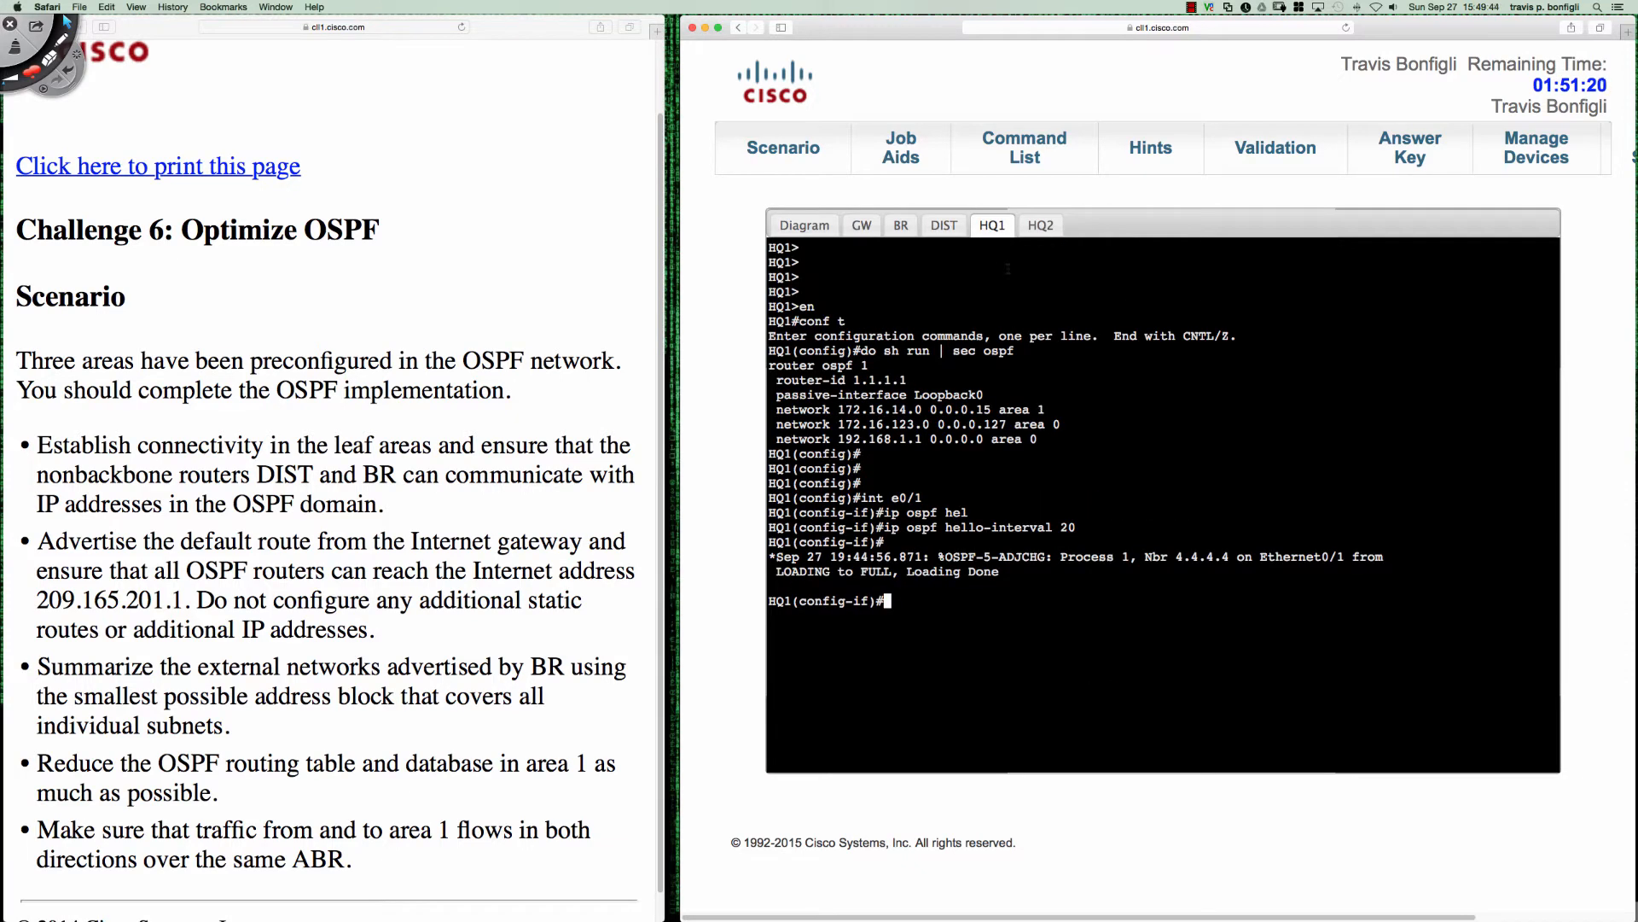
key(Return)
key(Return)
text(do s)
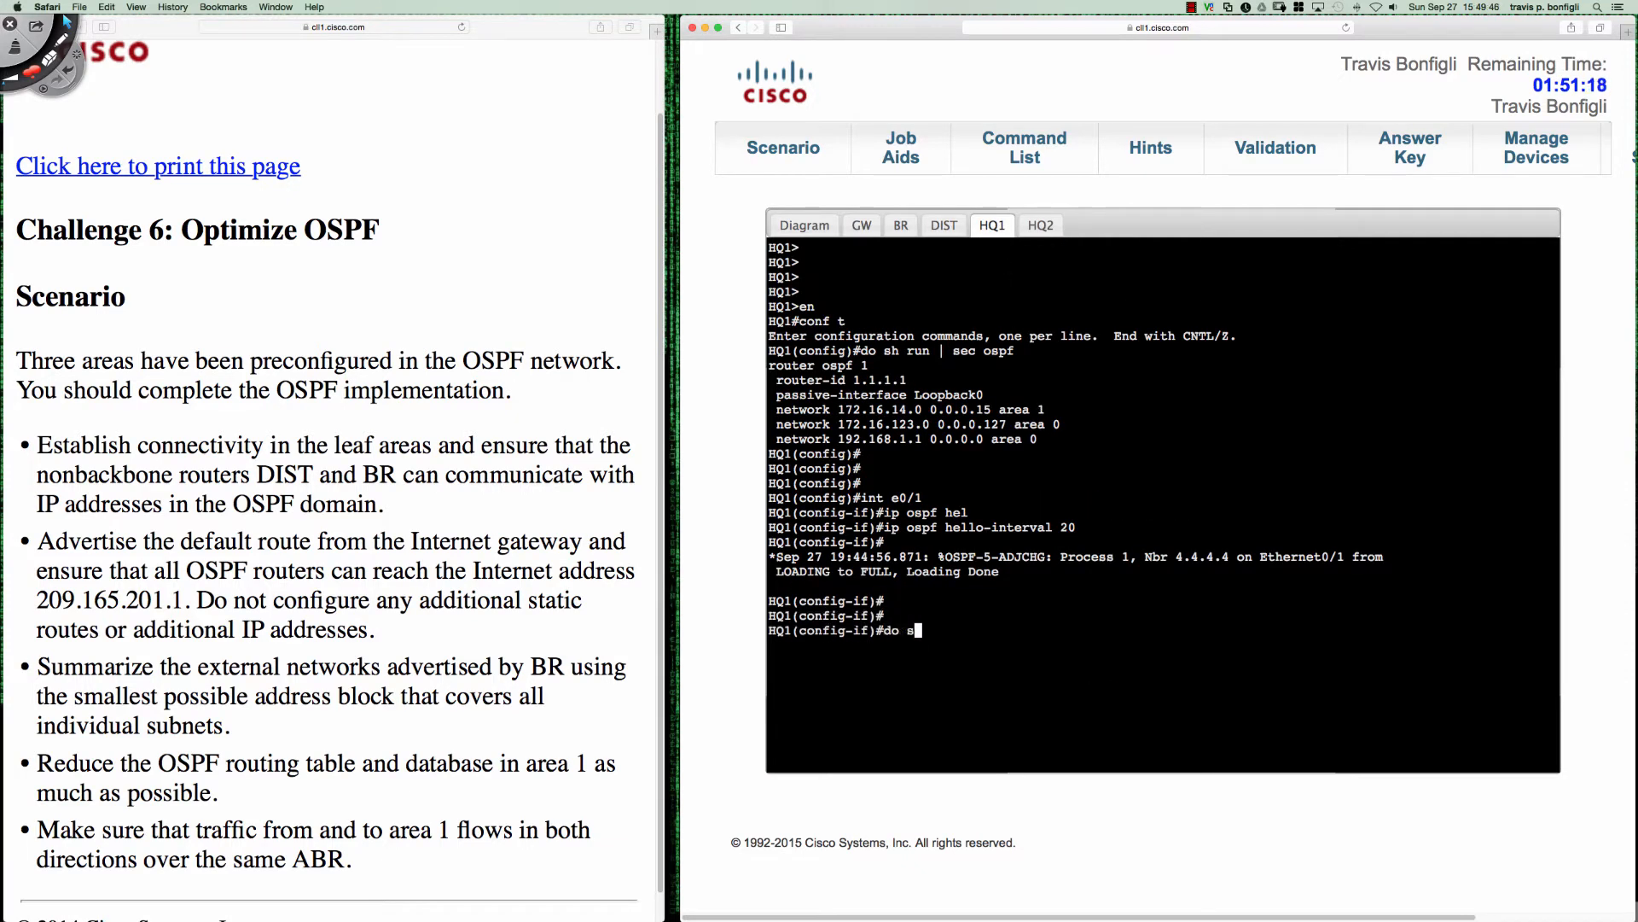
text(h ip ospf neigh)
key(Return)
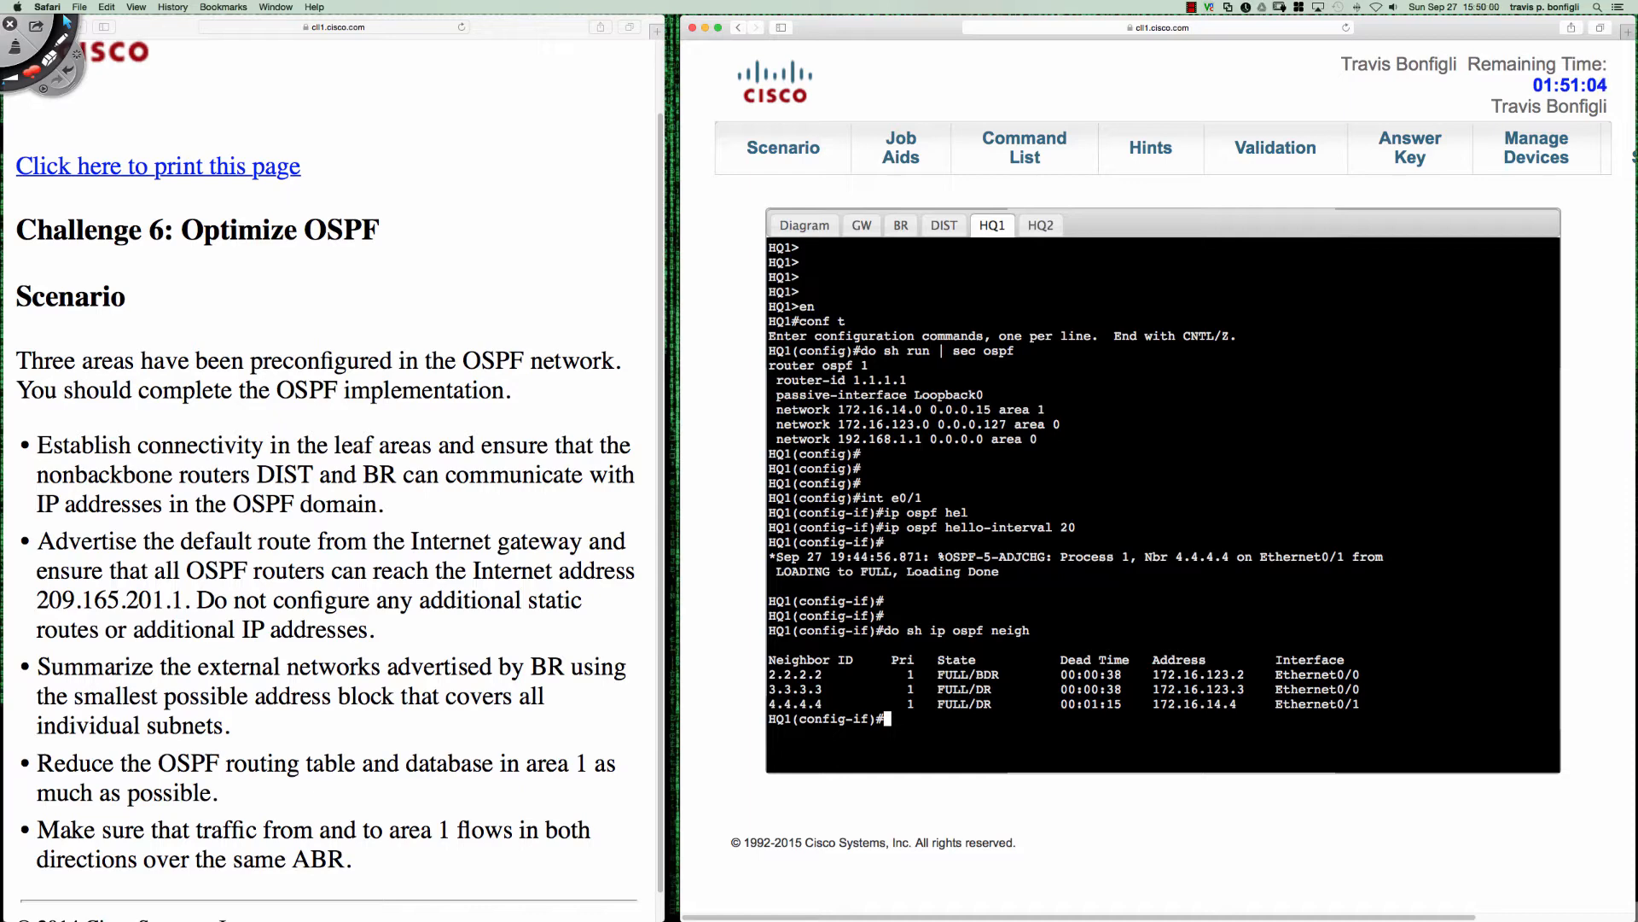
- Check the topology diagram, and display the IP routing protocol settings on HQ1
click(810, 224)
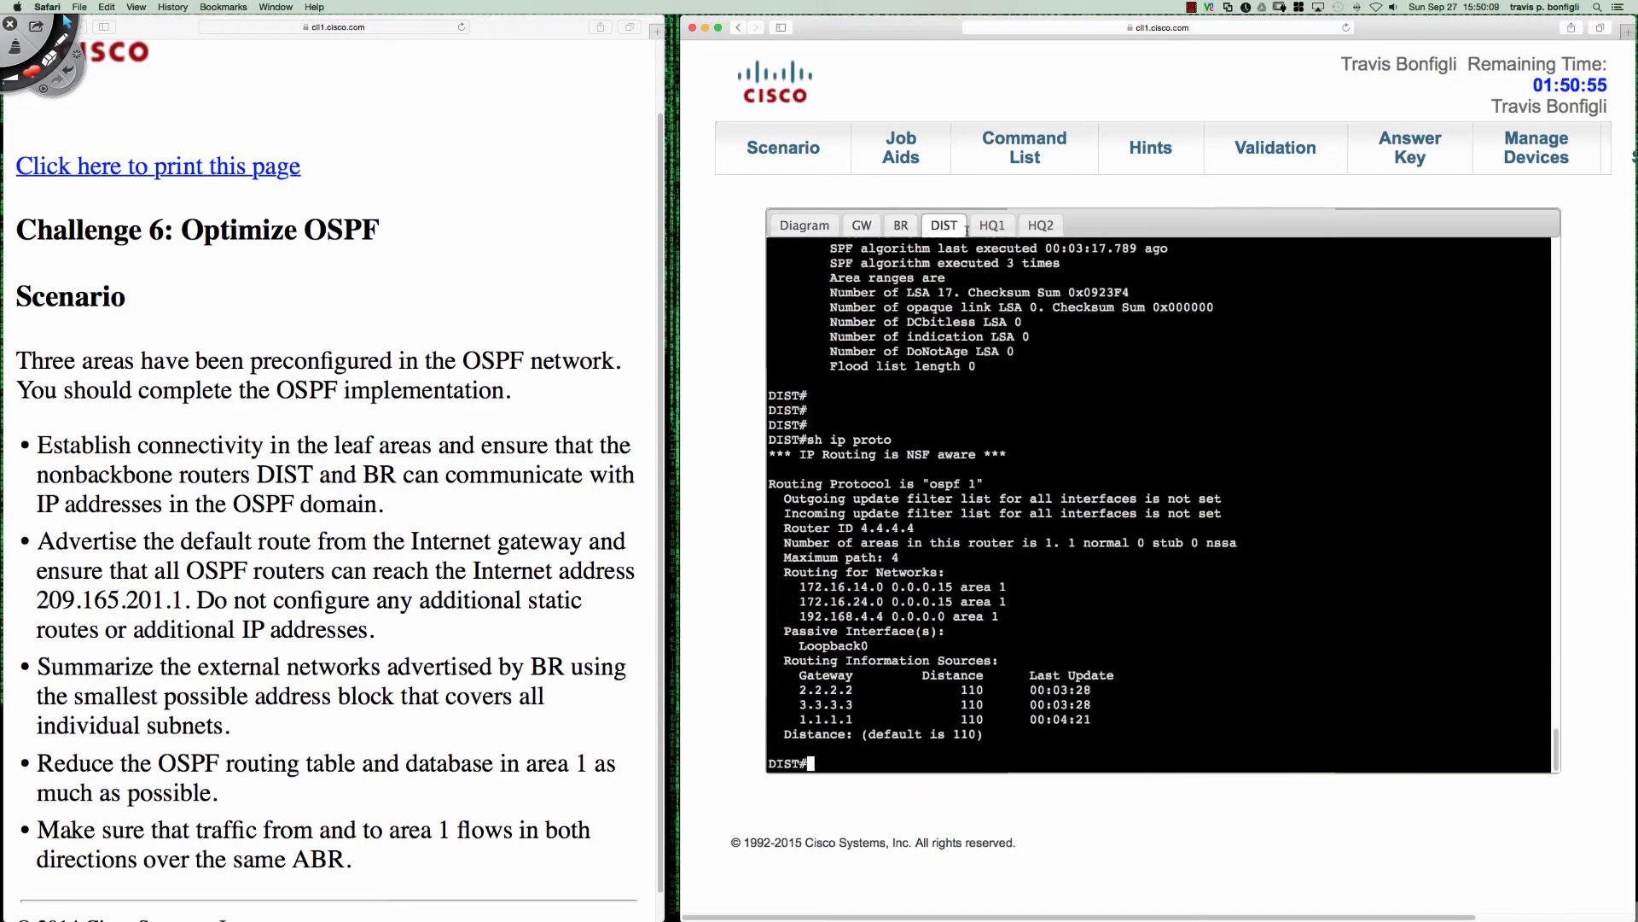
click(992, 225)
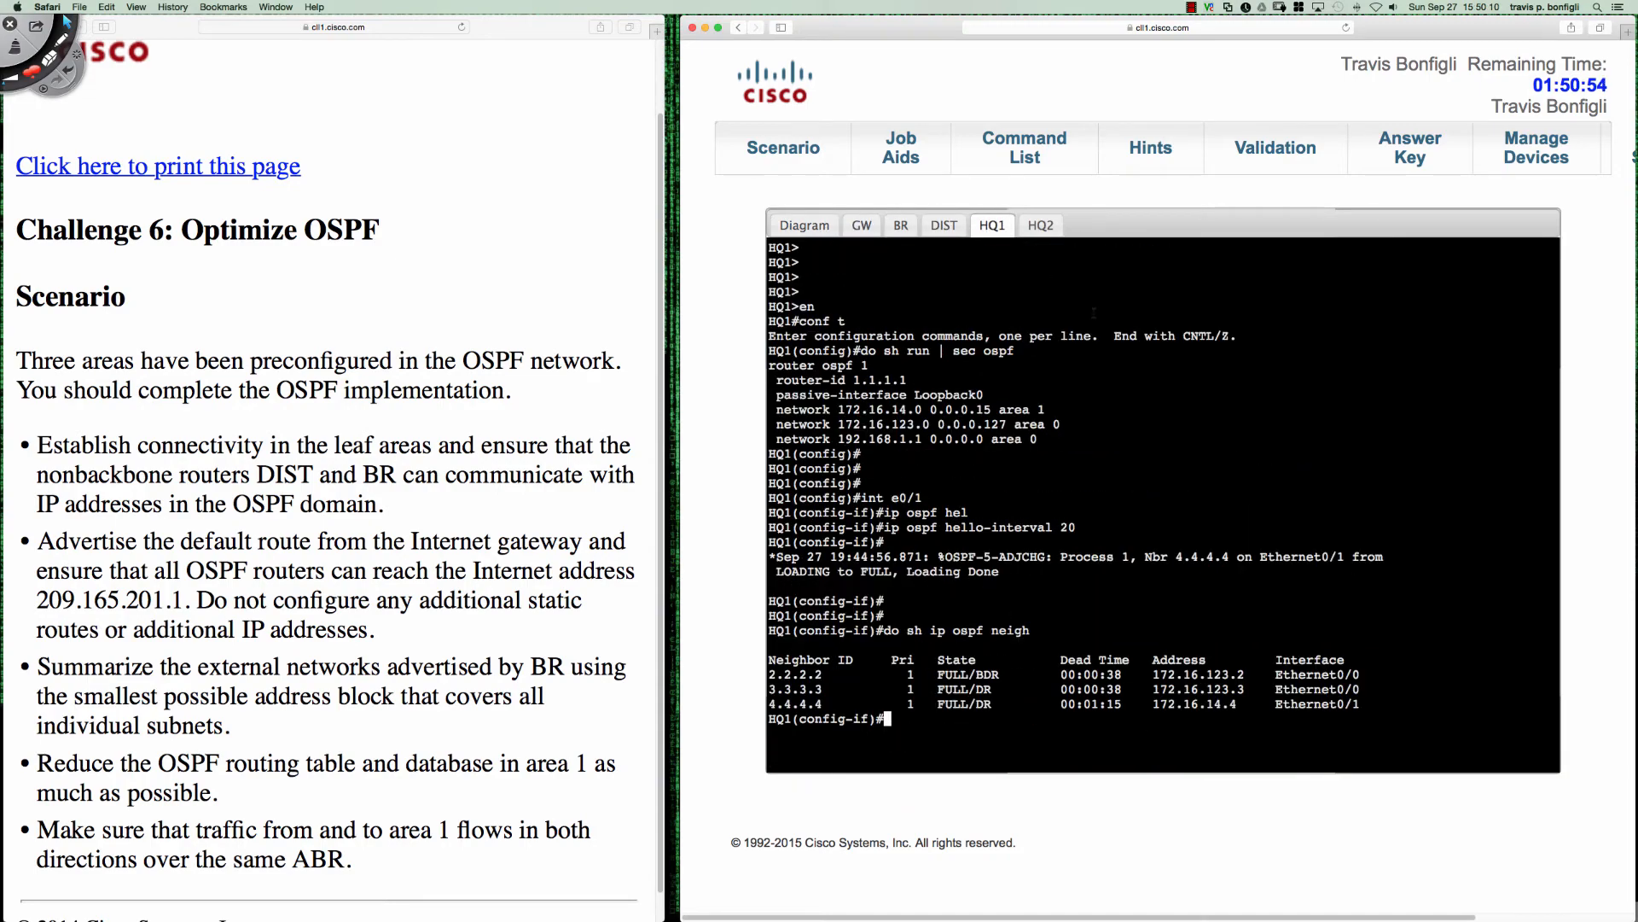
text(do sh ip proto)
key(Return)
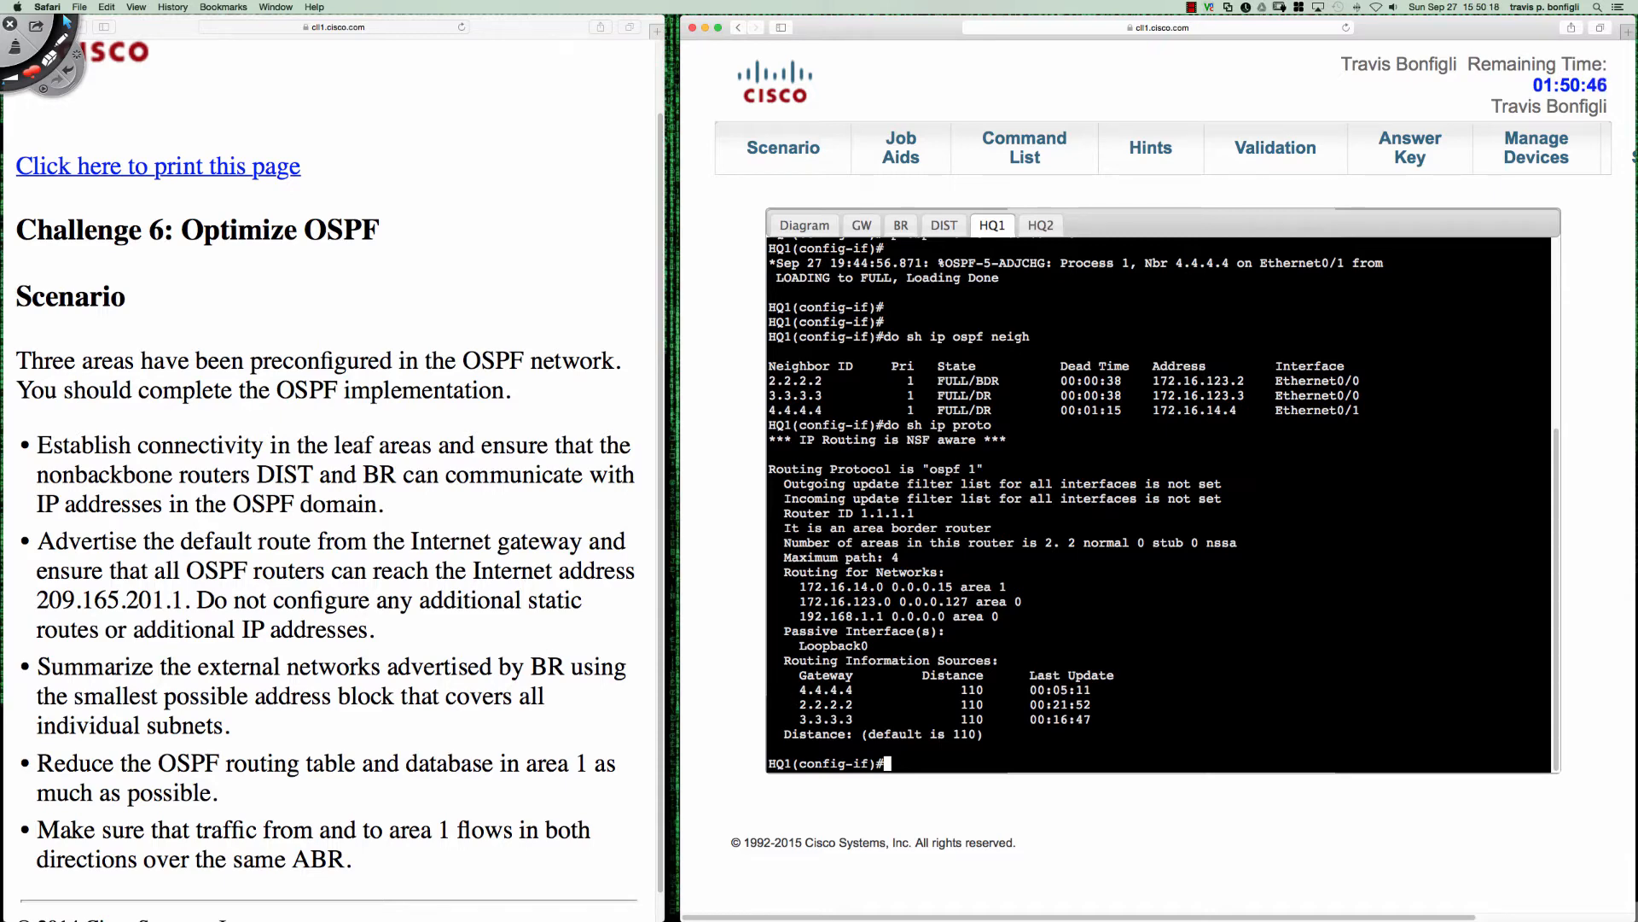
- Display HQ1's brief IP interface list and the OSPF section of its running configuration
text(do sh ip int bri)
key(Return)
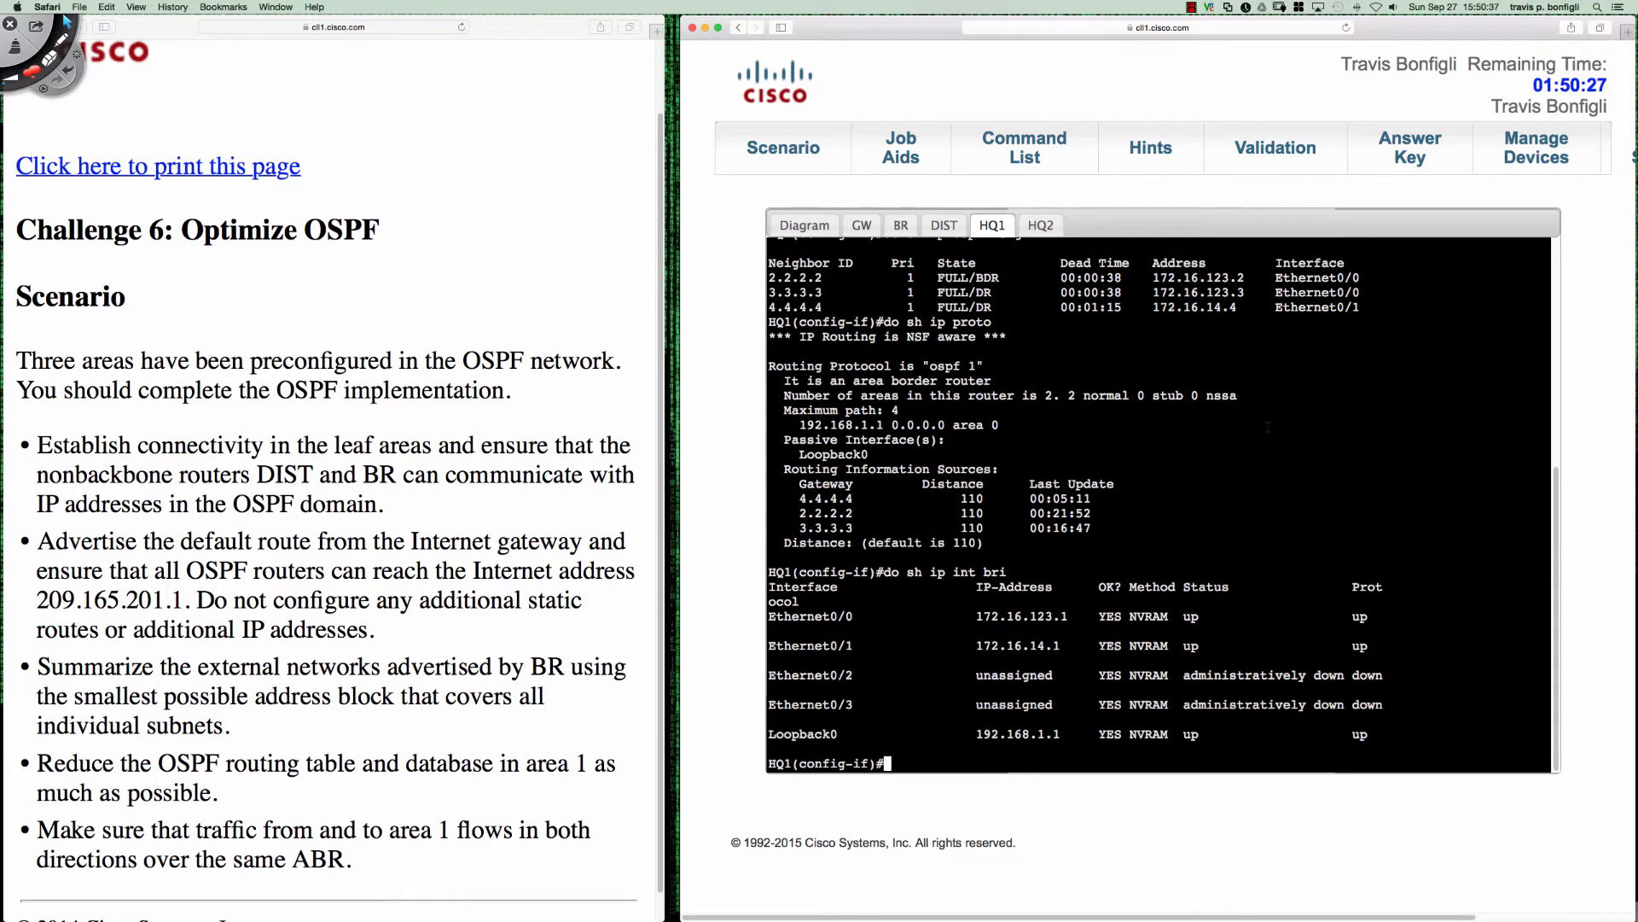
text(do sh run | sec ospf)
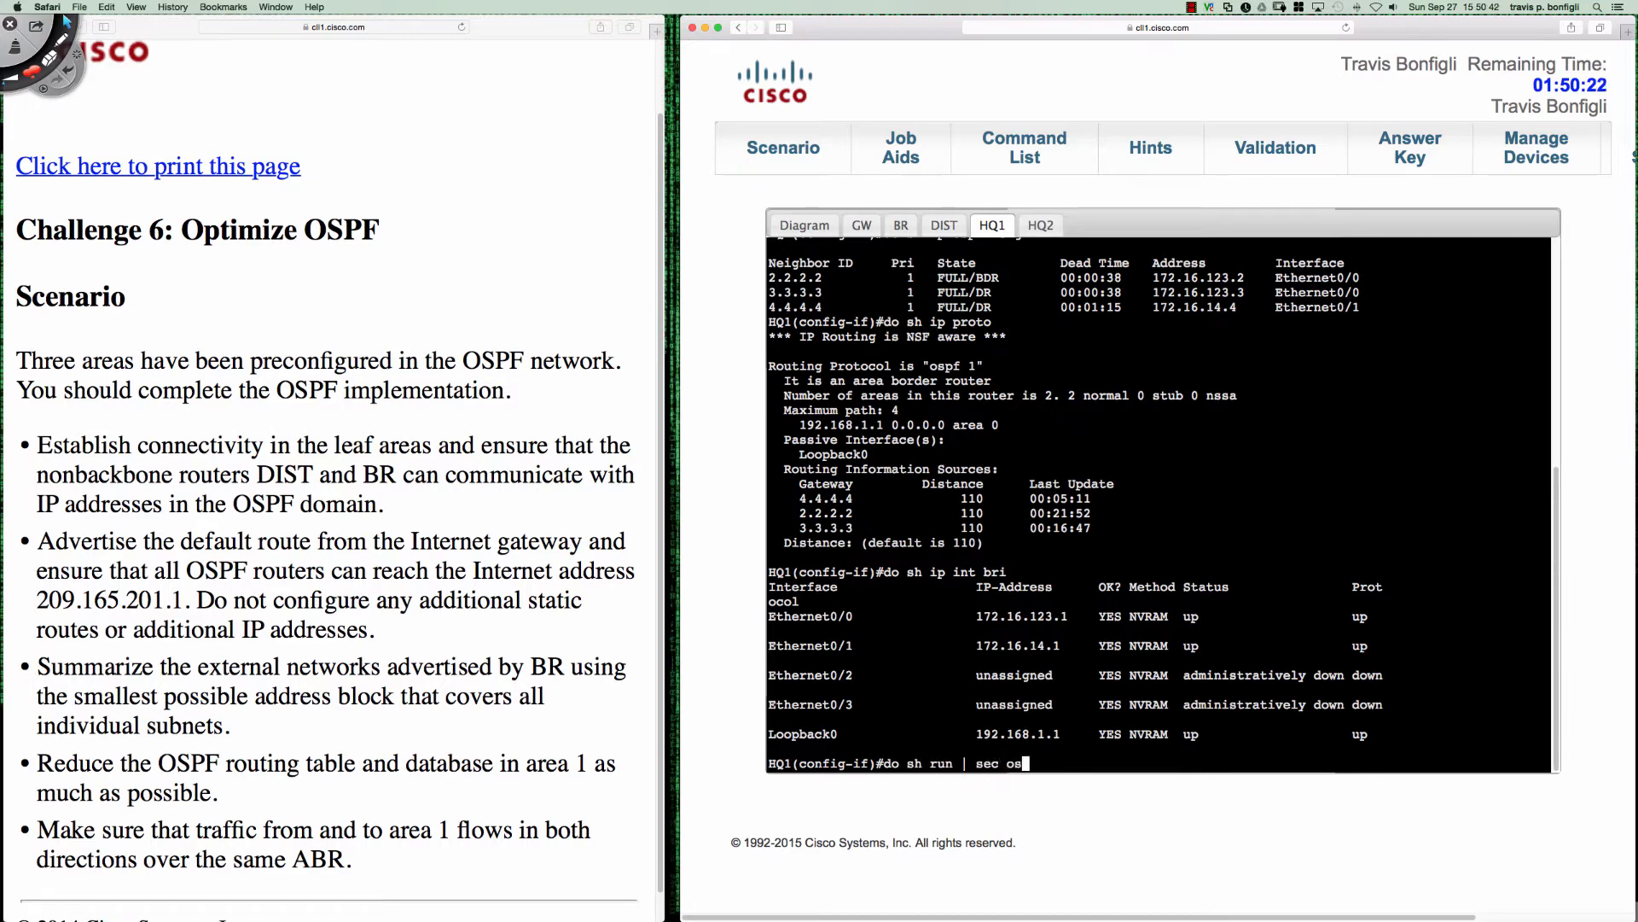
key(Return)
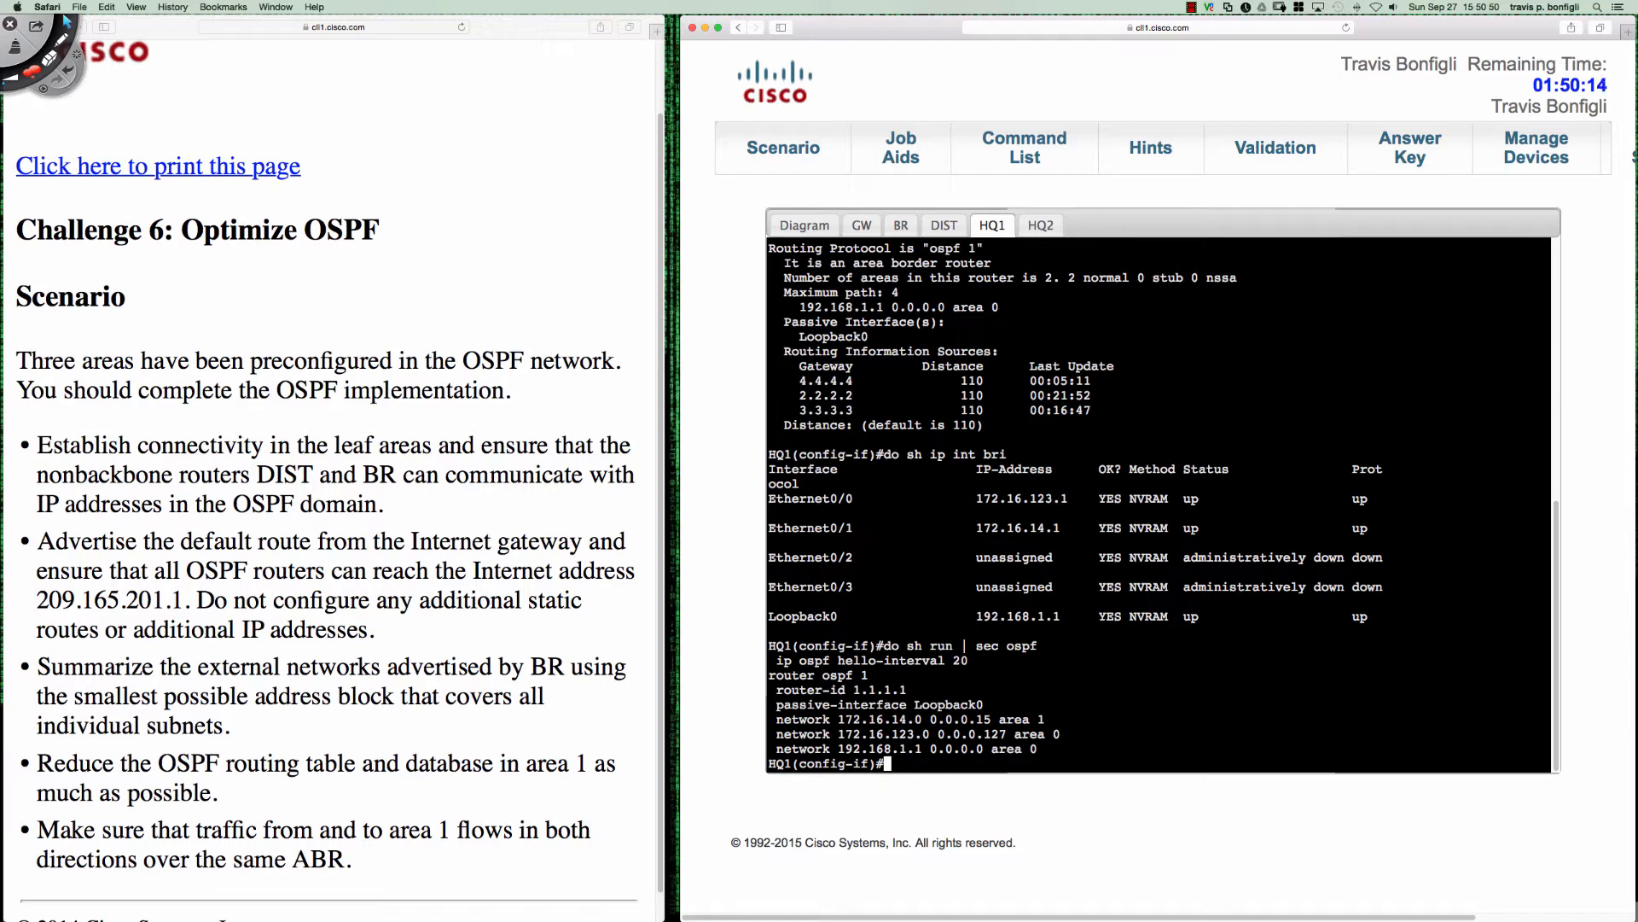
- Display HQ1's OSPF neighbors again, along with its brief OSPF interface summary
text(do sh ip ospf neigh)
key(Return)
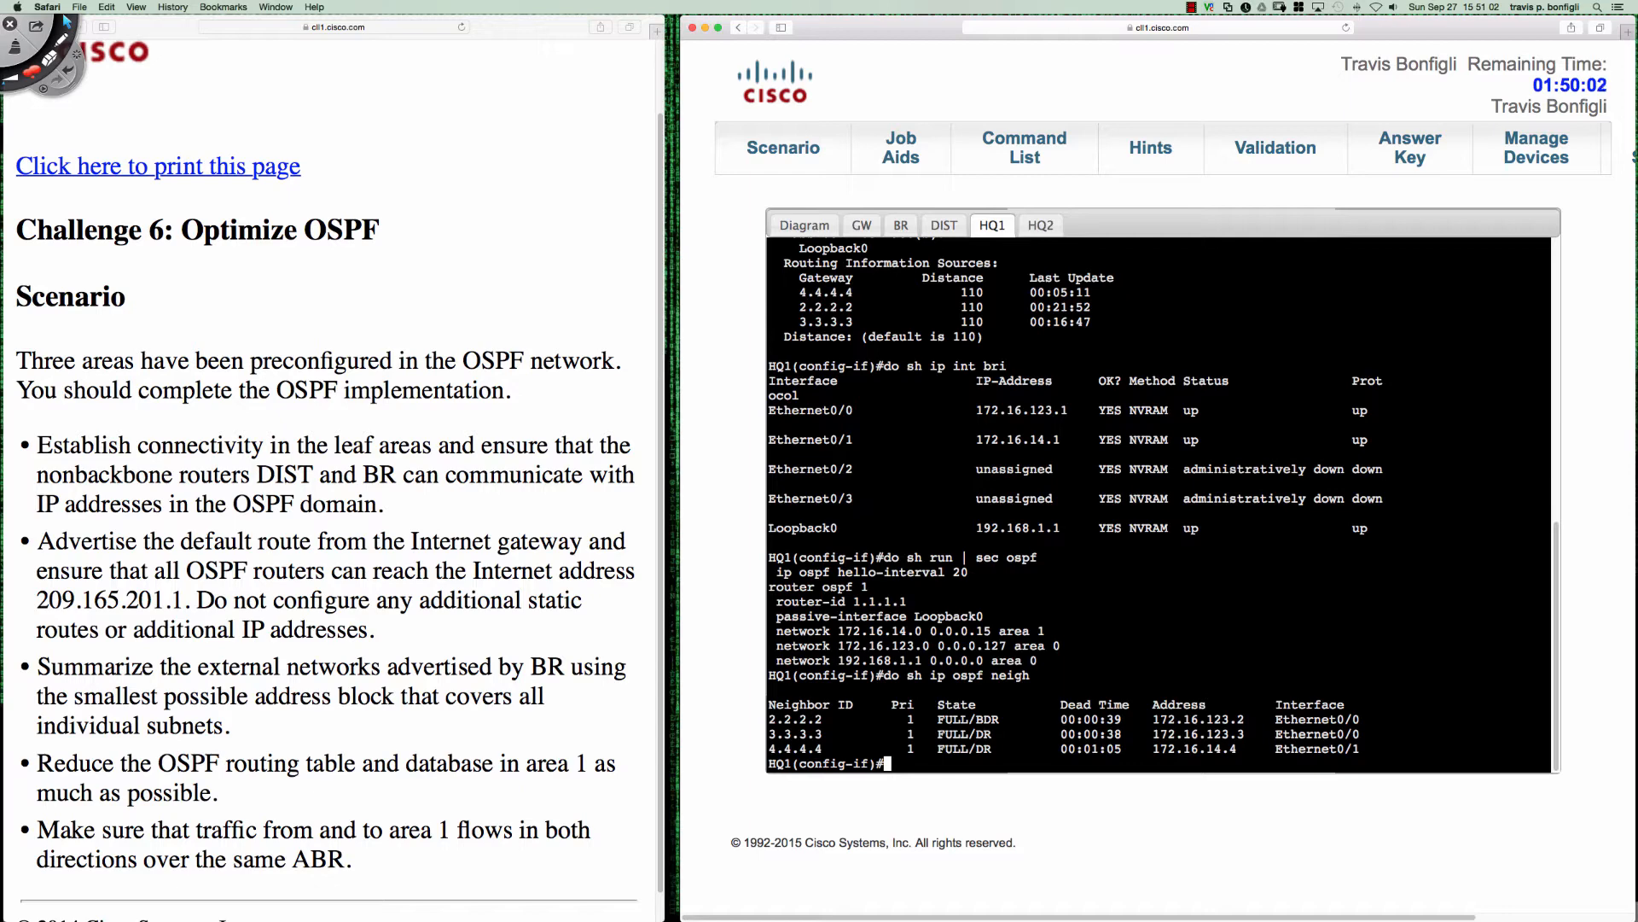
text(do sh ip ospf int bri)
key(Return)
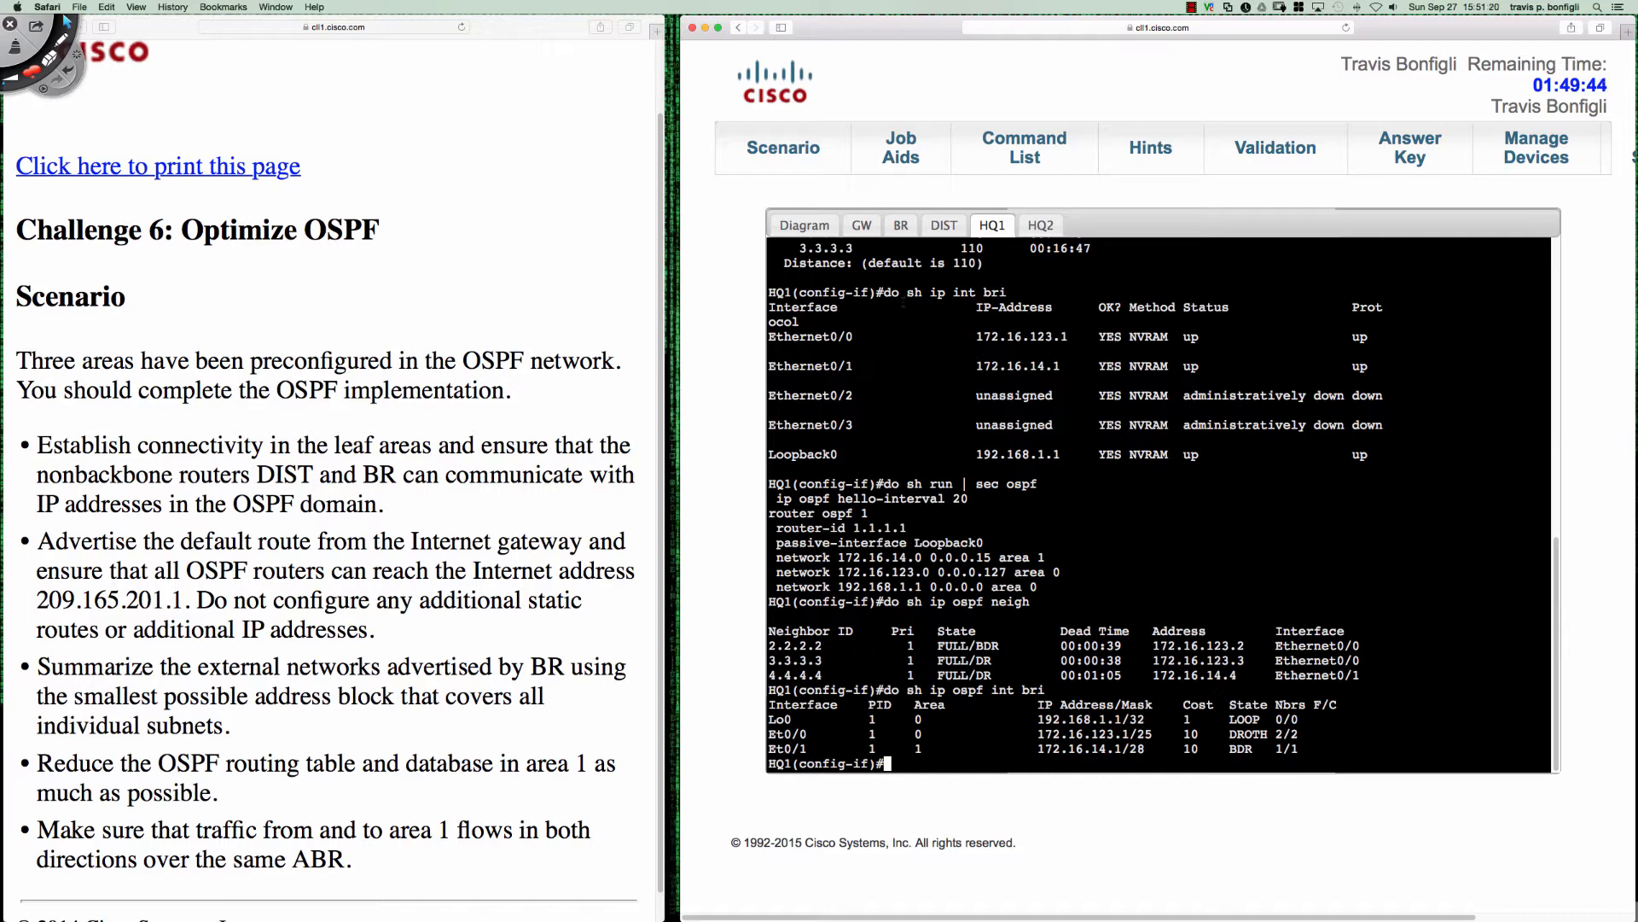
- On HQ2, display the brief IP interface list and the brief OSPF interface summary
click(1041, 225)
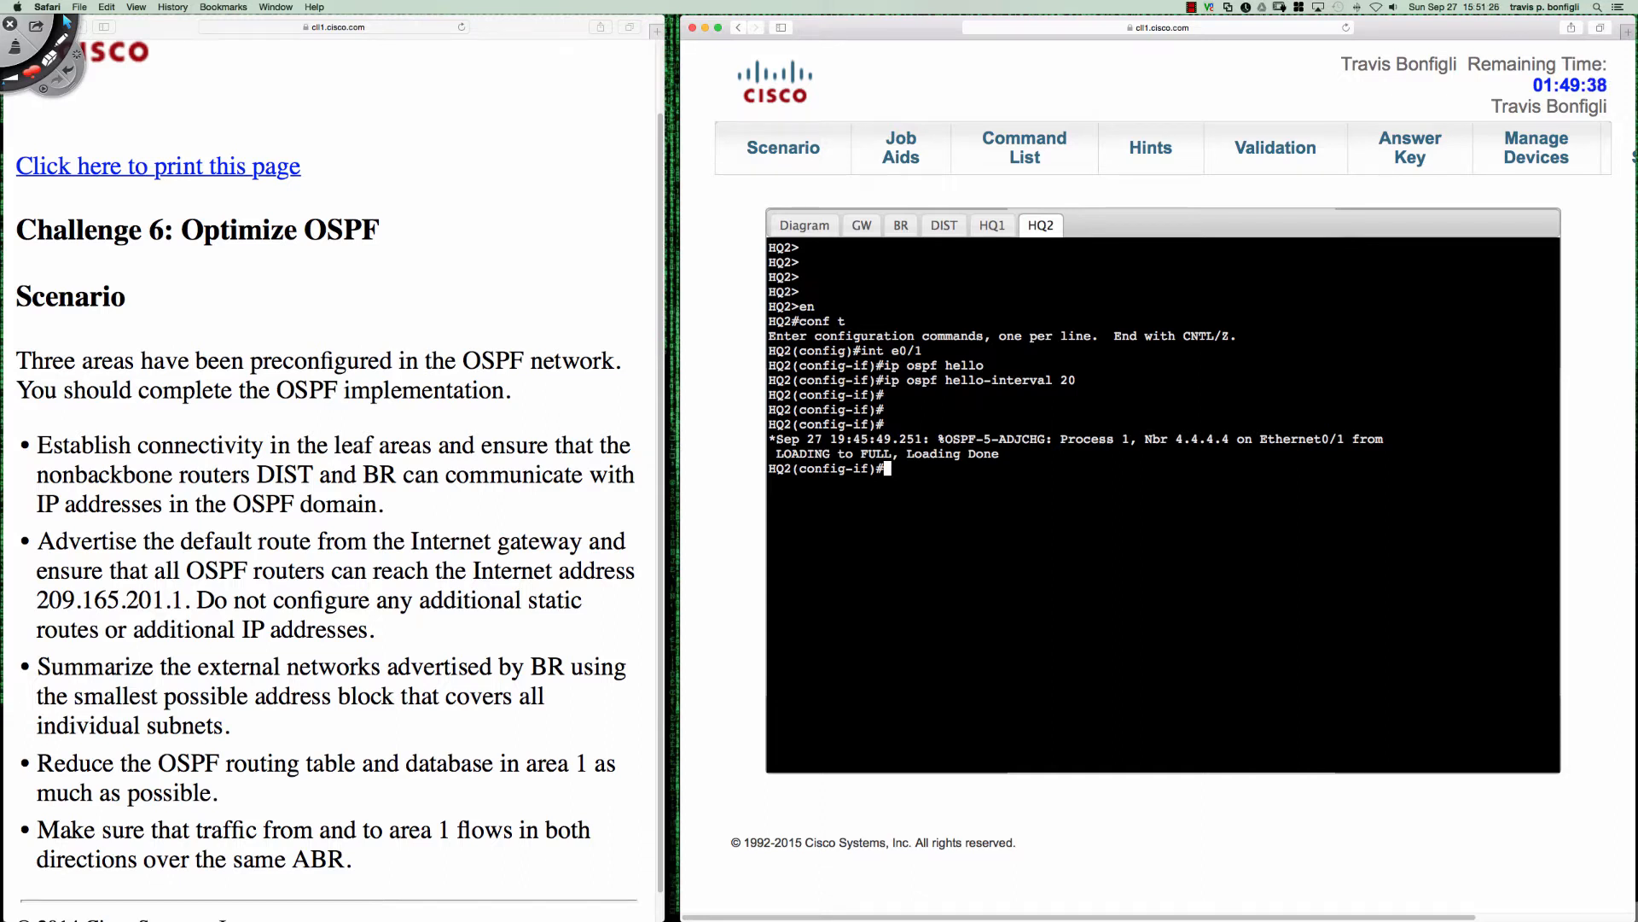
text(do sh ip int bri)
key(Return)
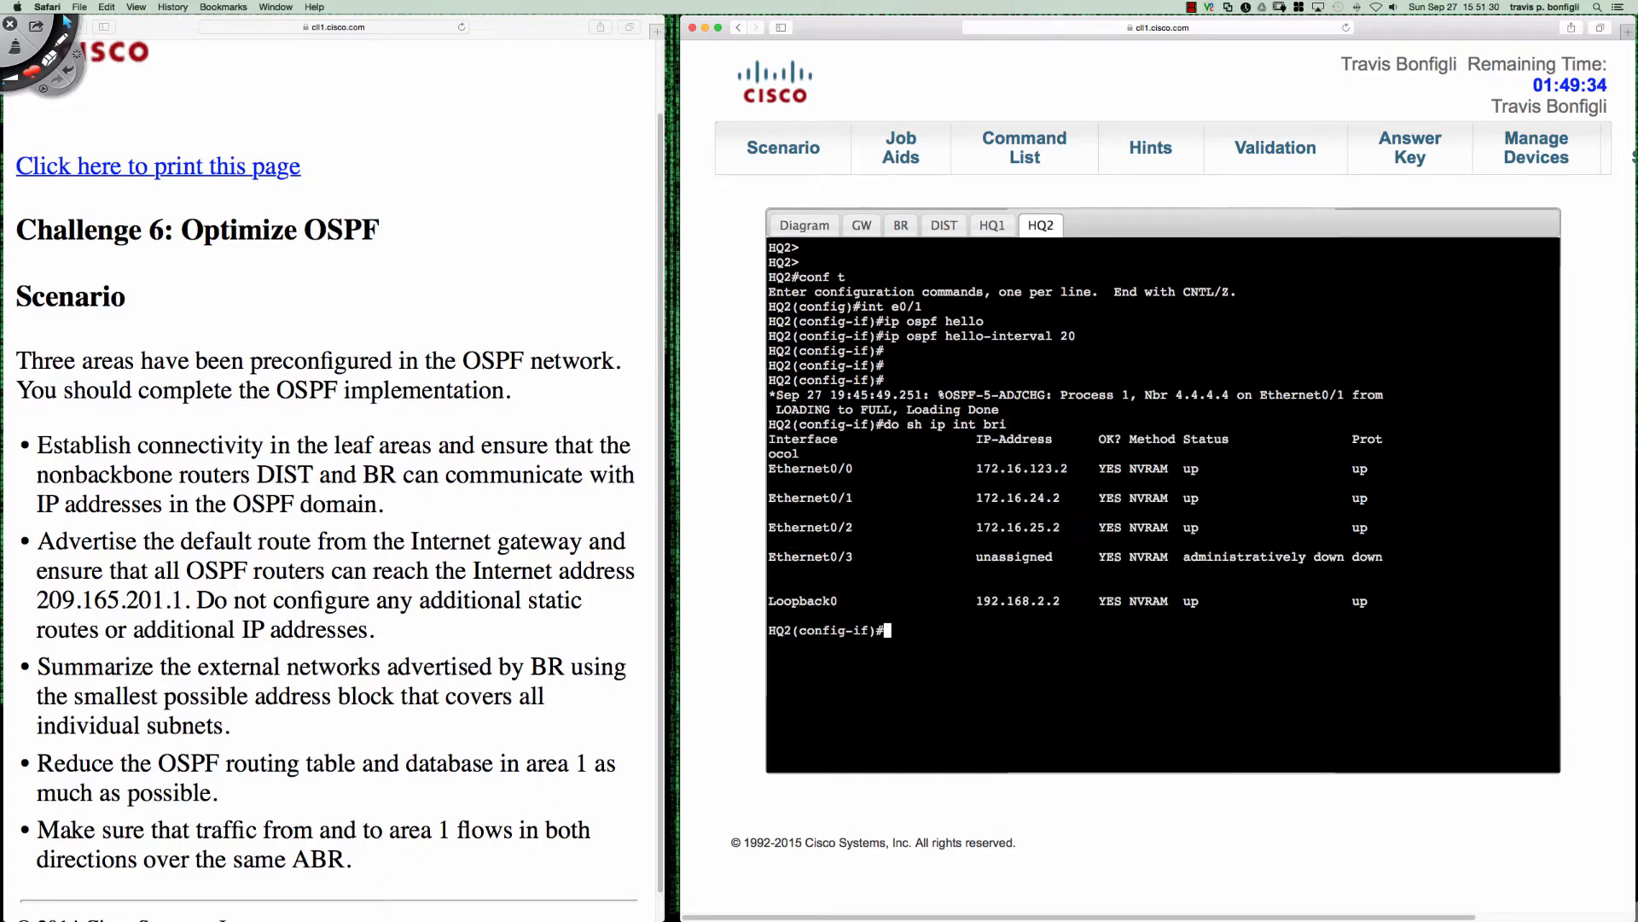
text(do sh ip ospf int bri)
key(Return)
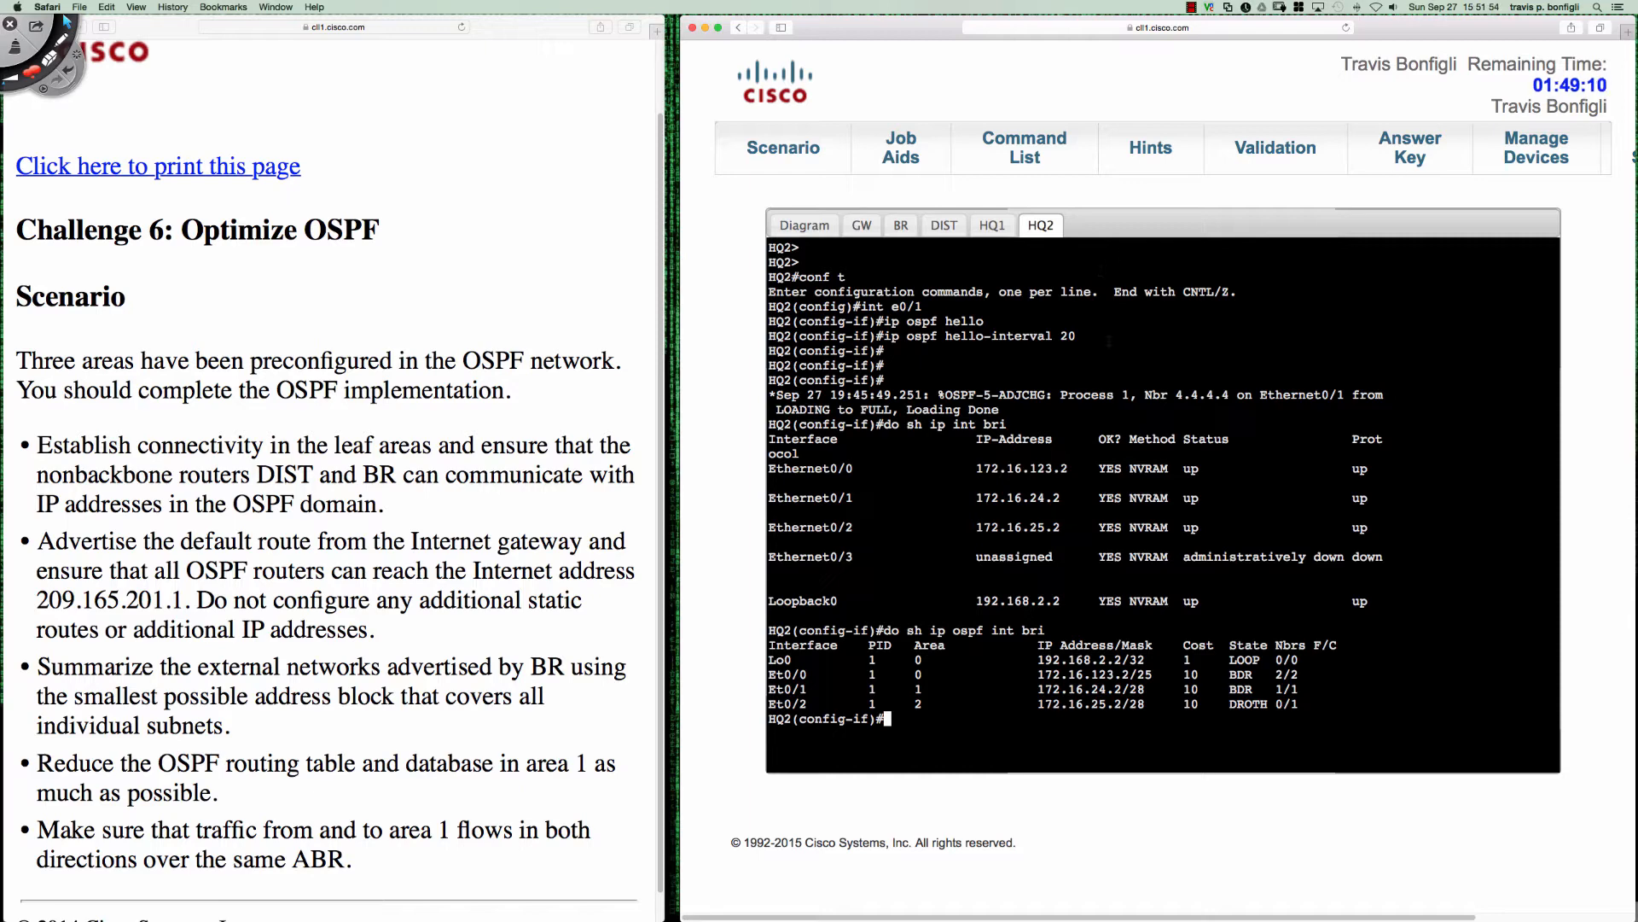
- Display HQ2's OSPF neighbor table and highlight the state and priority of neighbor 5.5.5.5
text(do sh ip ospf neigh)
key(Return)
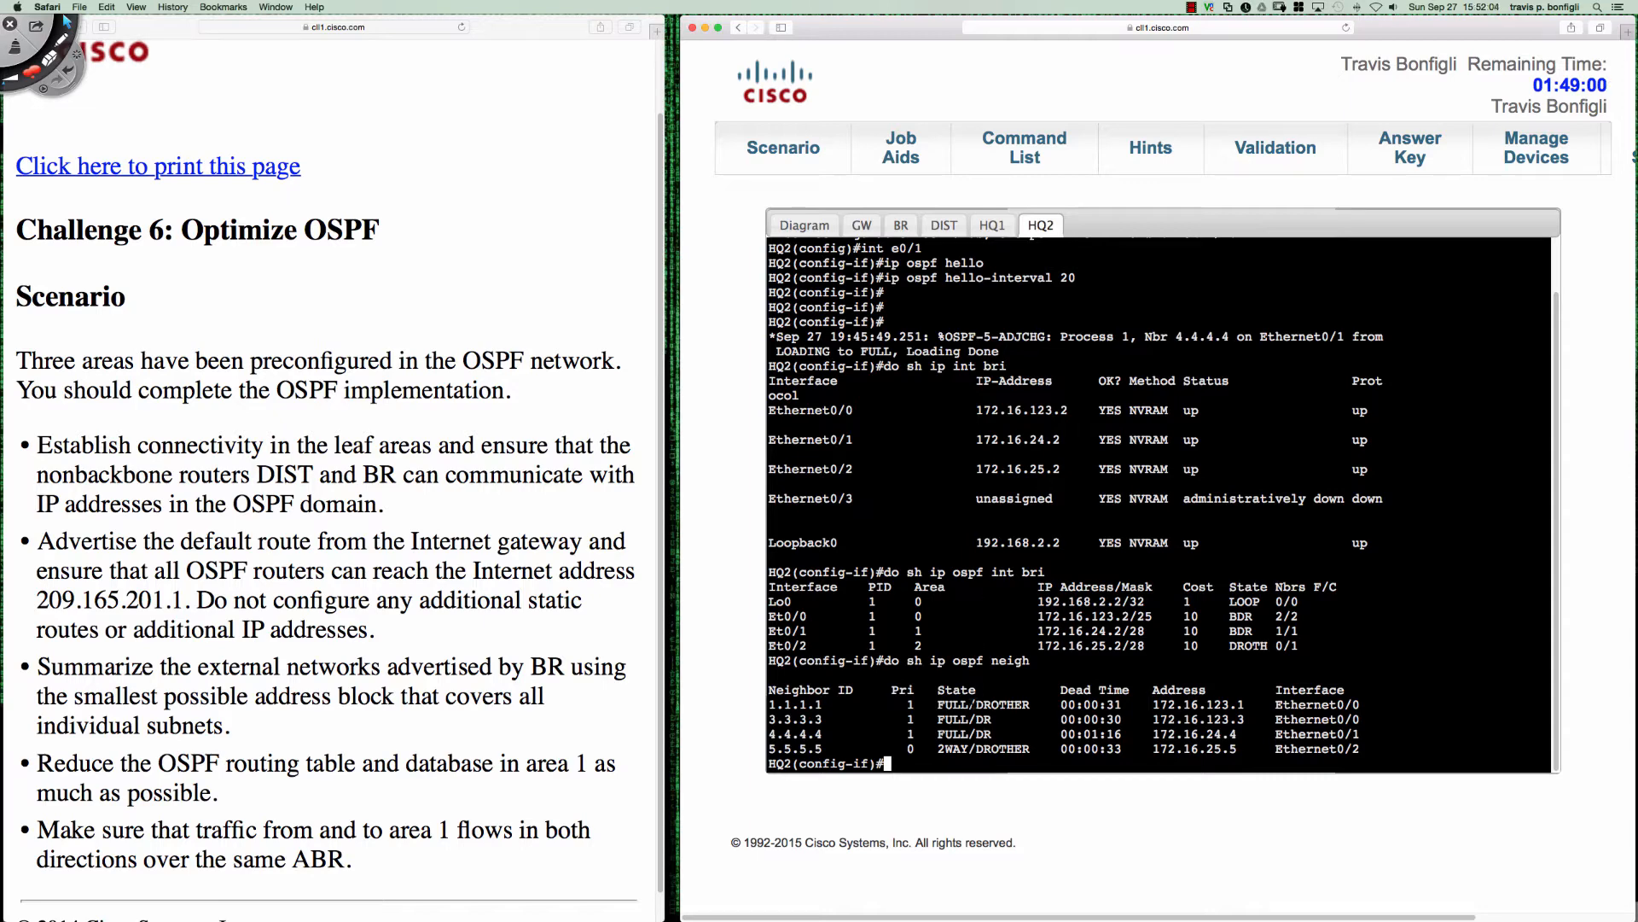
drag(938, 704, 1030, 748)
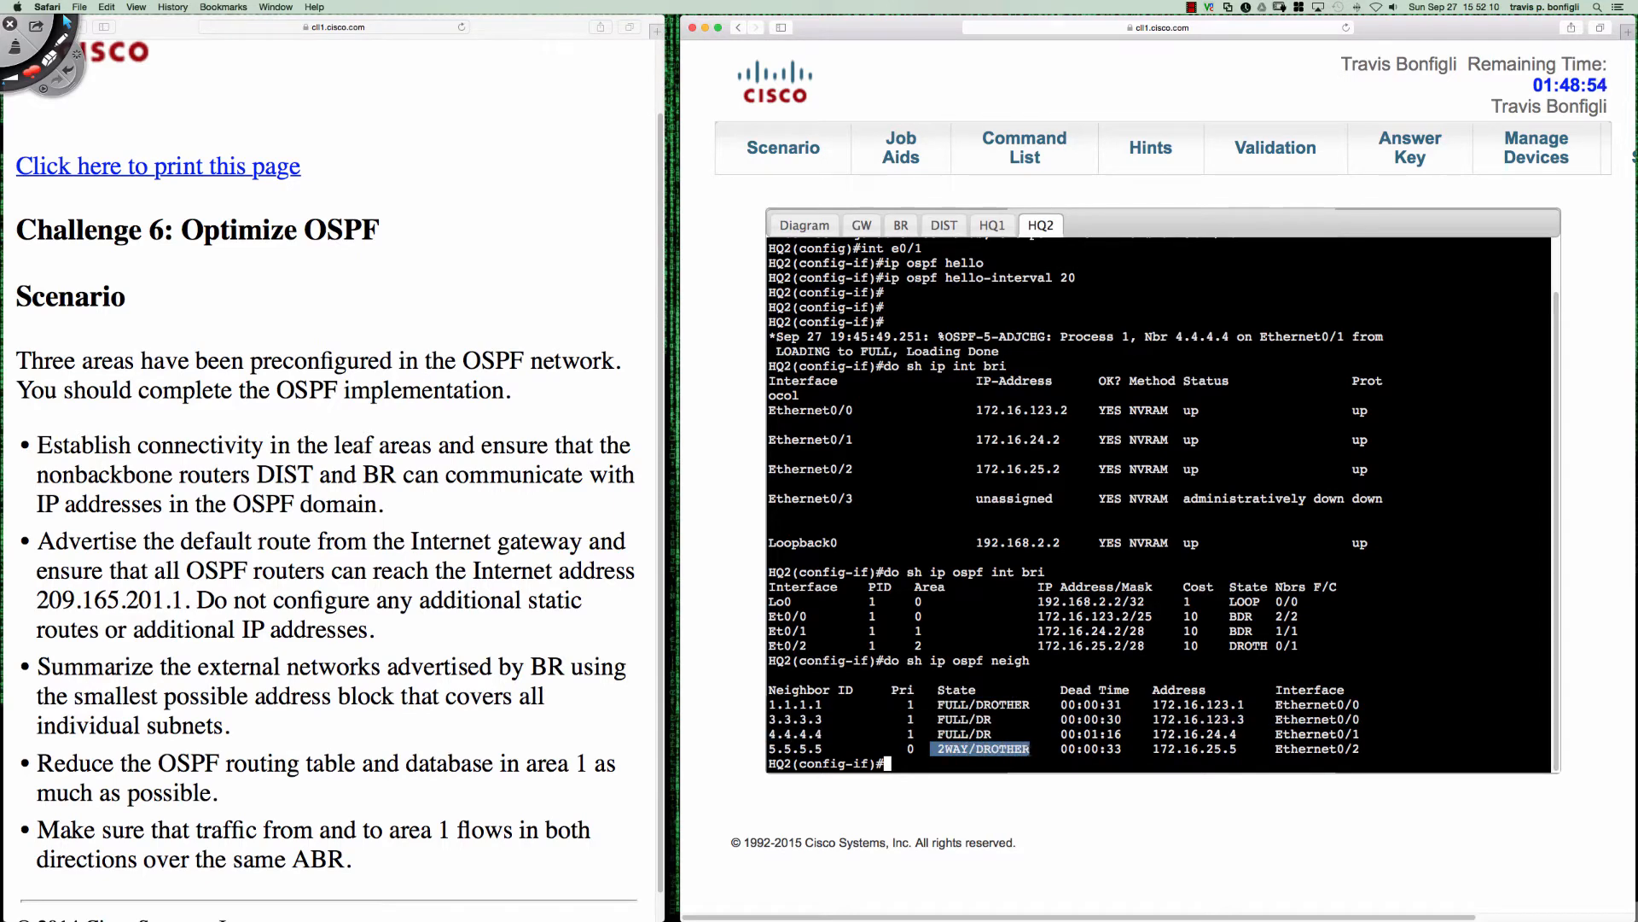
click(942, 750)
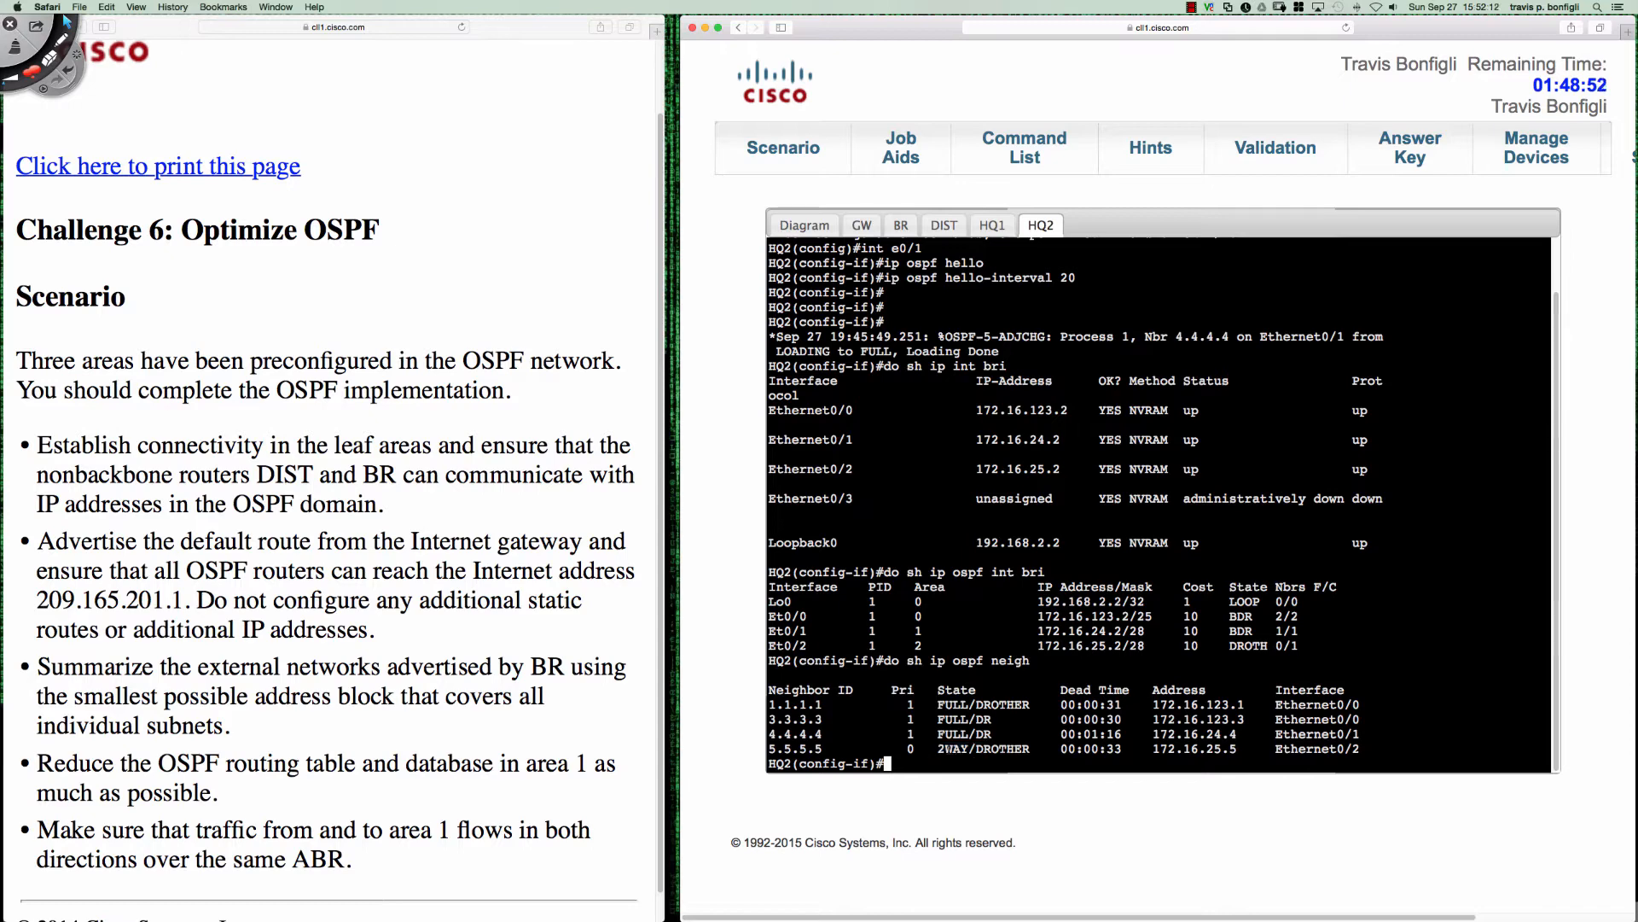
drag(940, 749, 968, 749)
double_click(911, 749)
click(1415, 540)
- Display HQ2's full OSPF interface details through to the end, and highlight the Ethernet0/2 section
text(do sh ip ospf int)
key(Return)
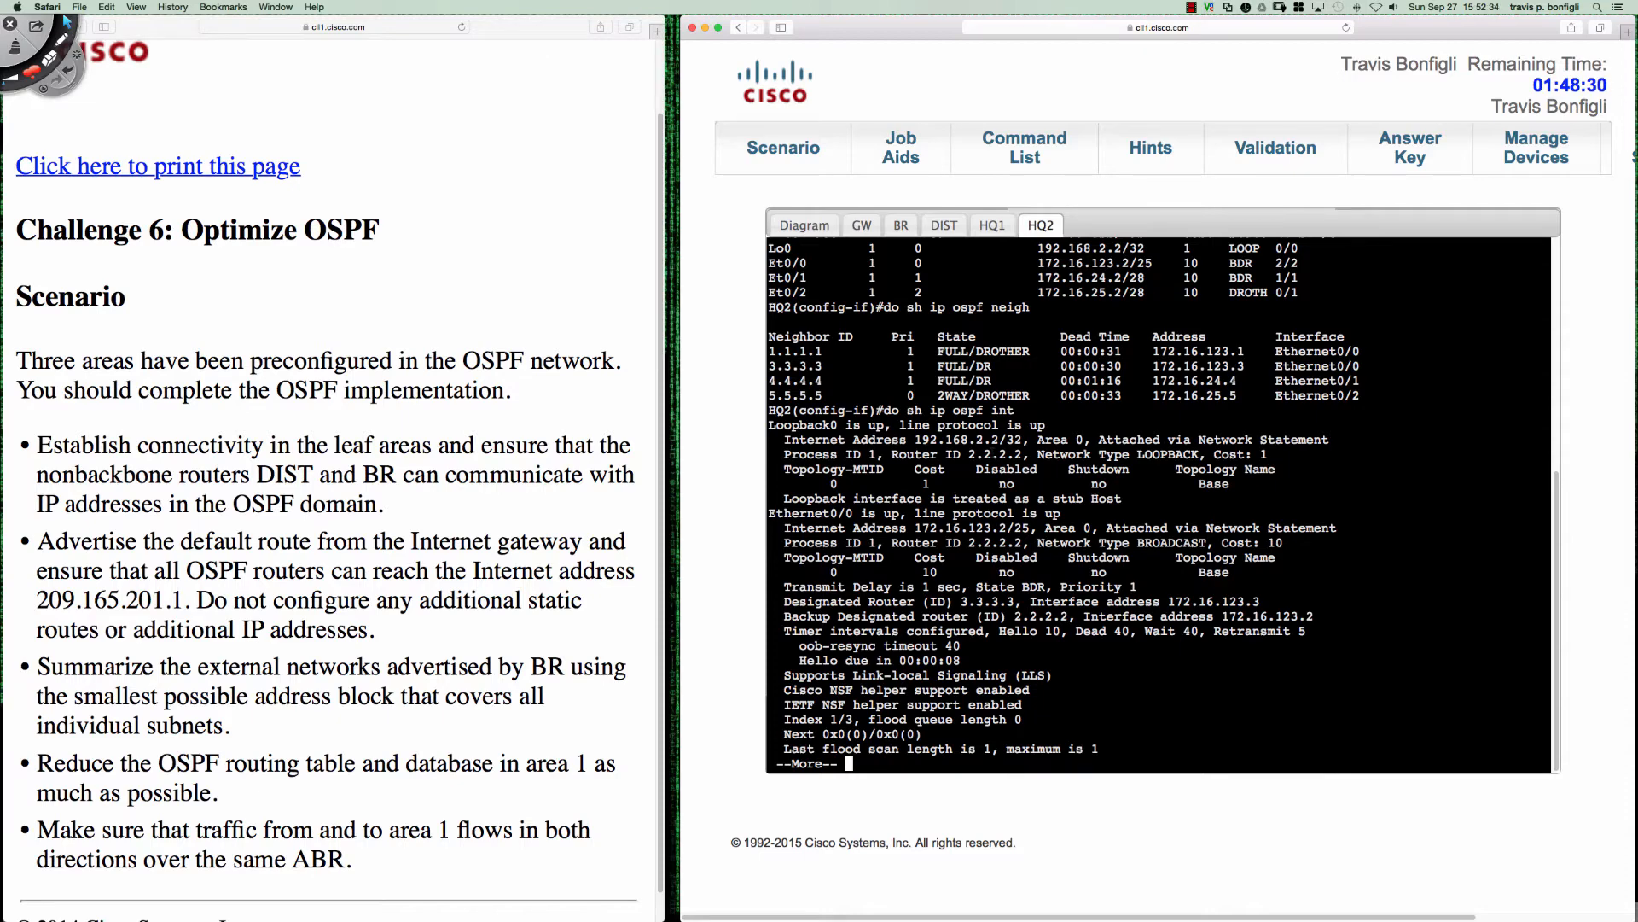
key(space)
key(space)
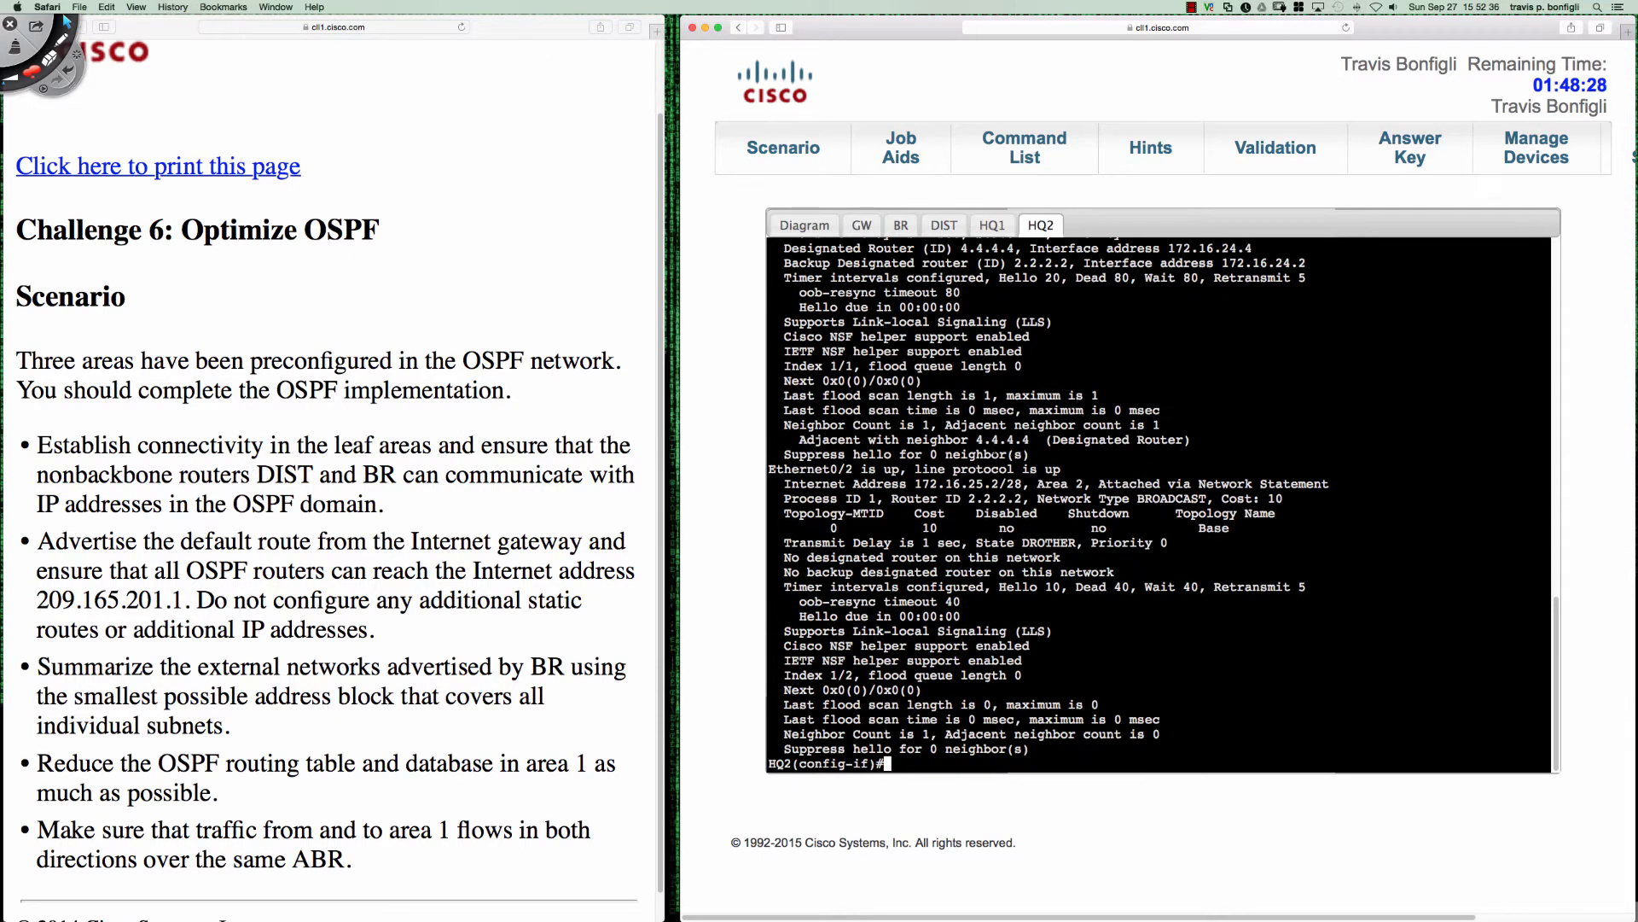
drag(771, 469, 1234, 611)
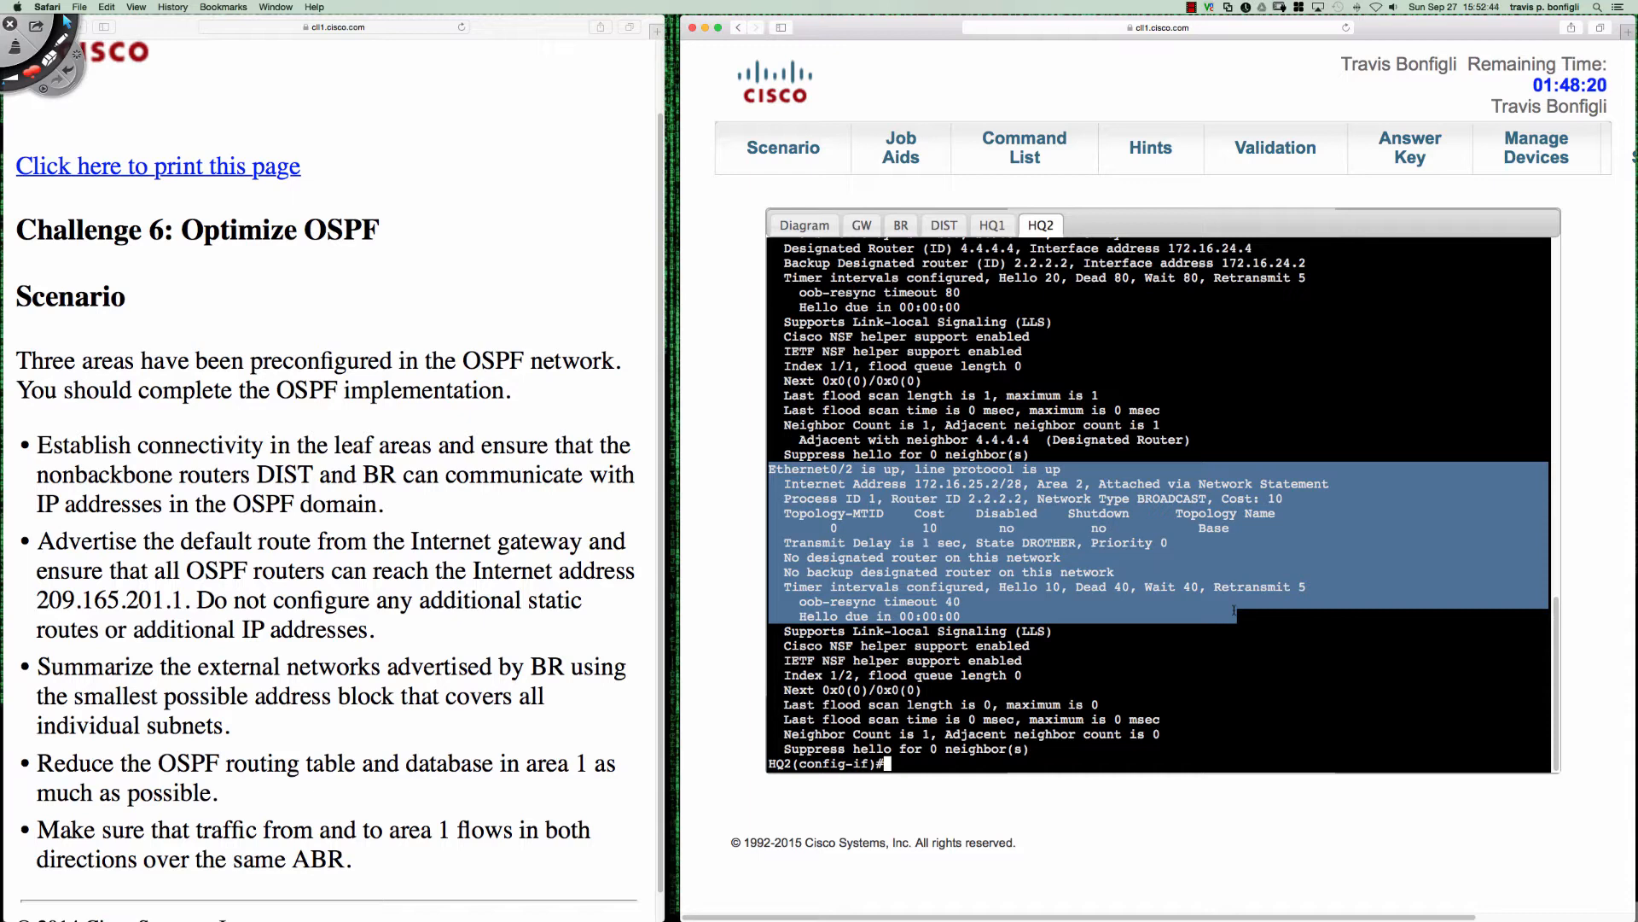
drag(1235, 610, 1236, 632)
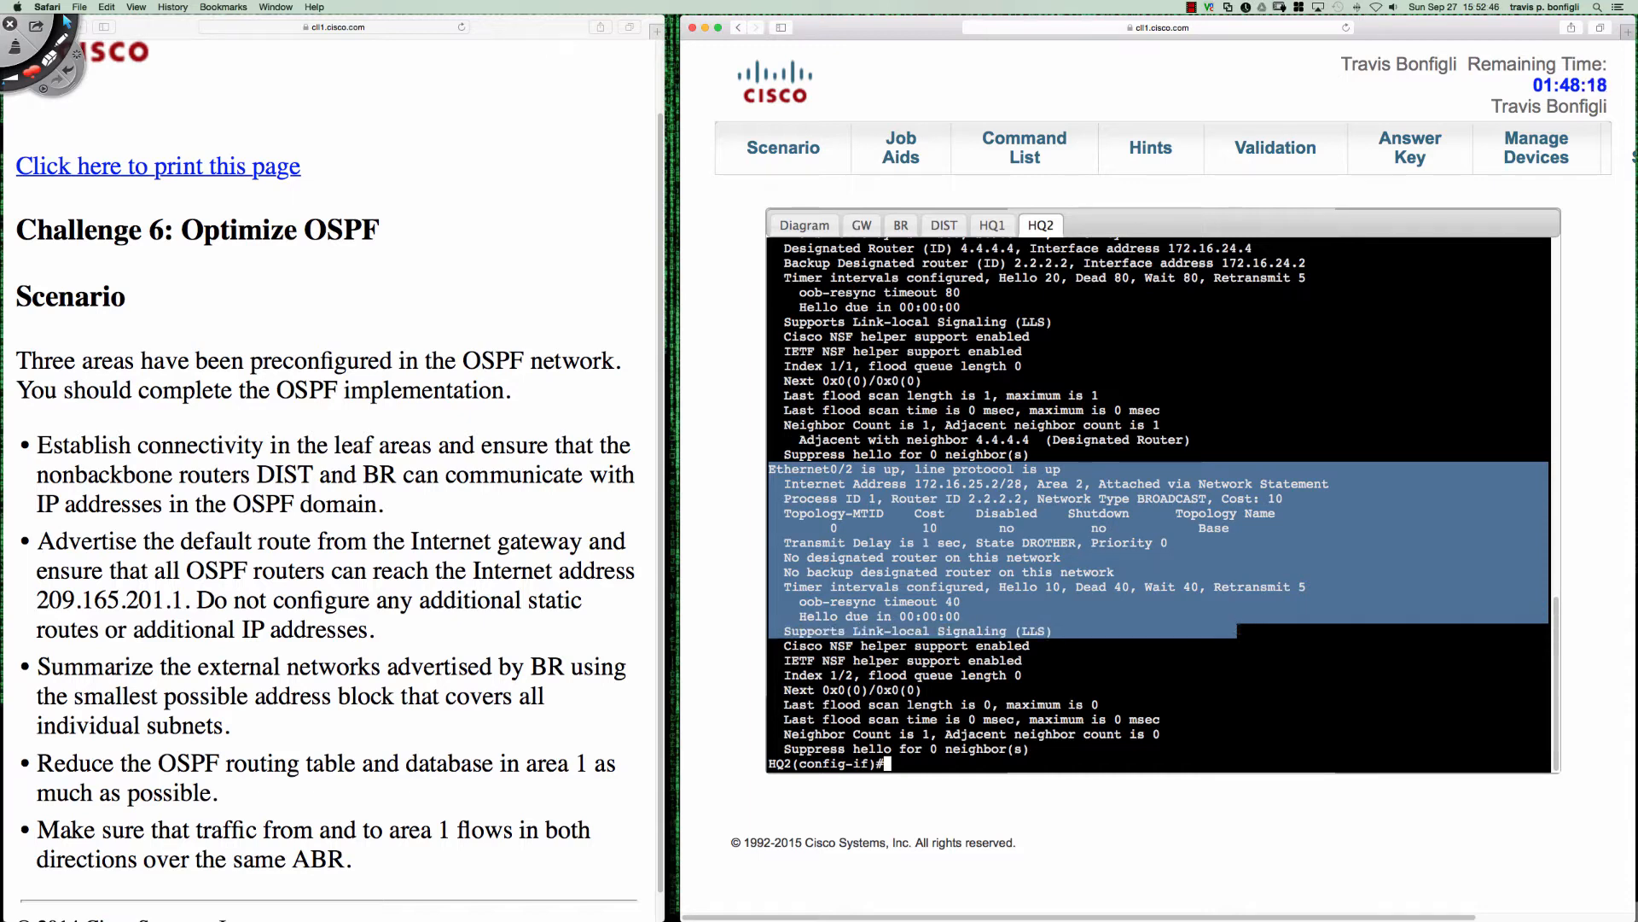
drag(1236, 631, 1244, 682)
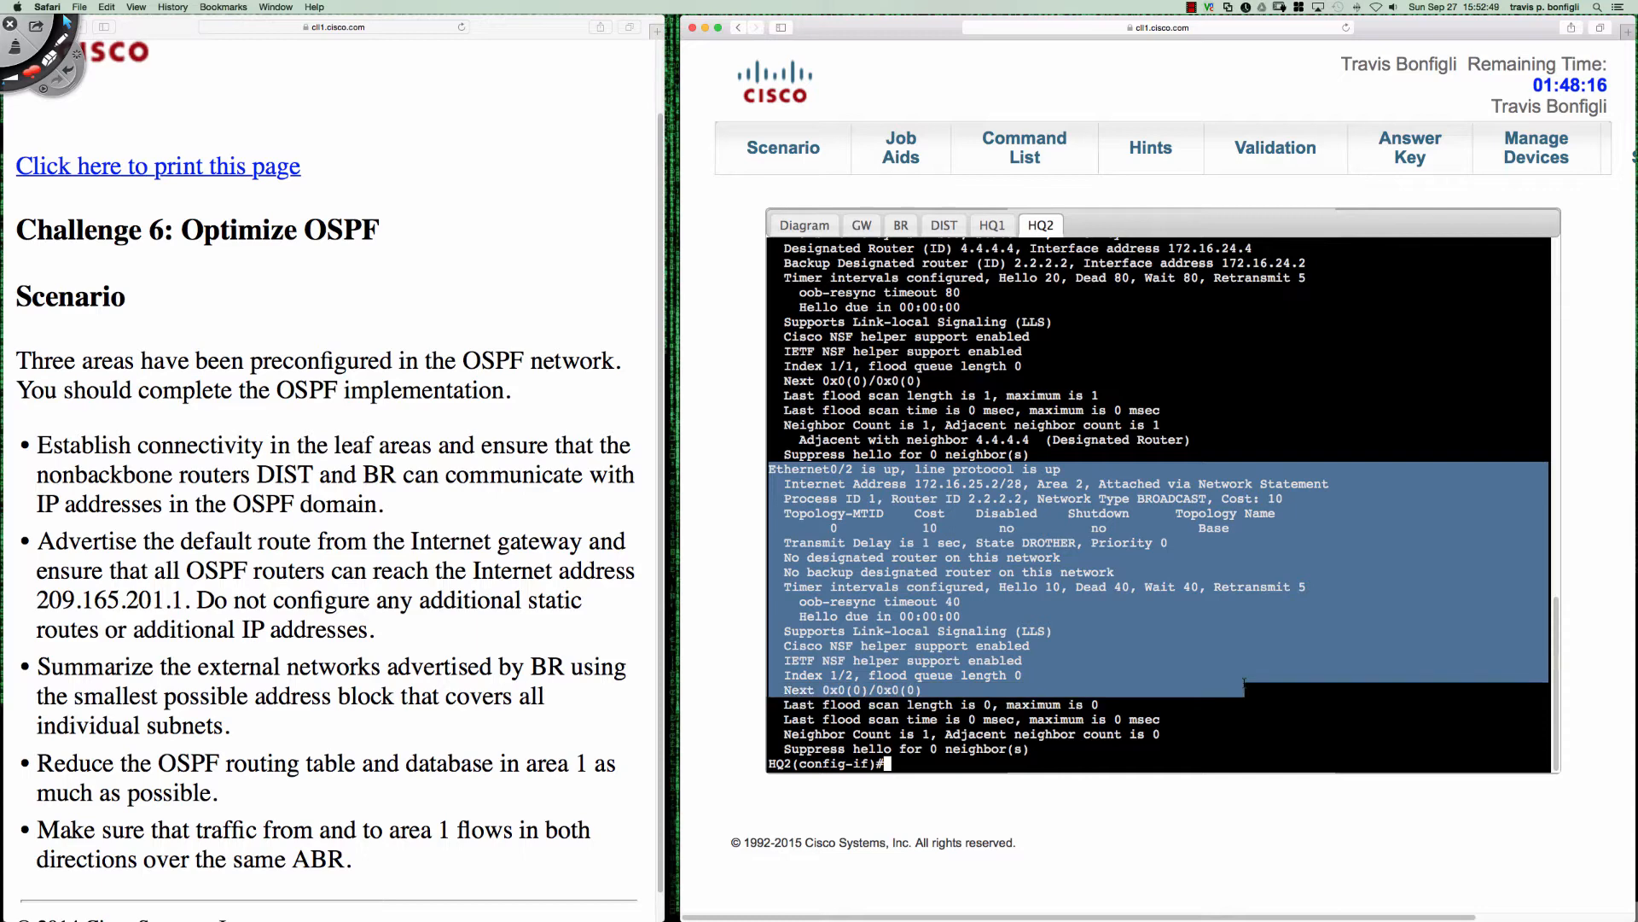
click(1217, 523)
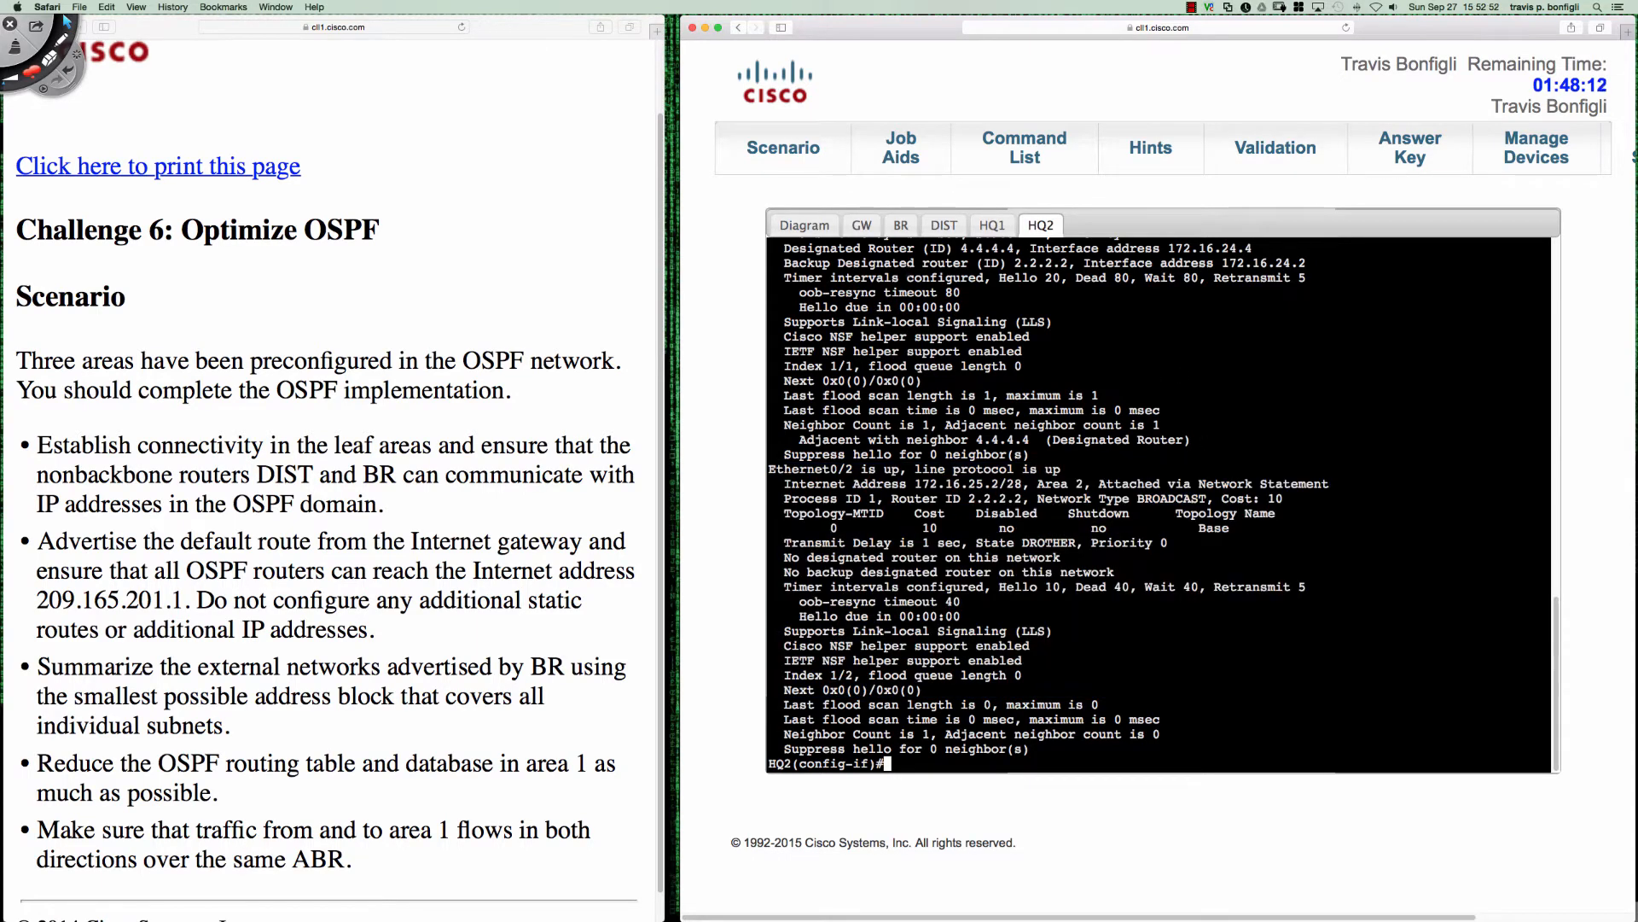
- Open GW's console from the topology diagram, enter privileged mode, and display its IP routing protocol settings
click(804, 224)
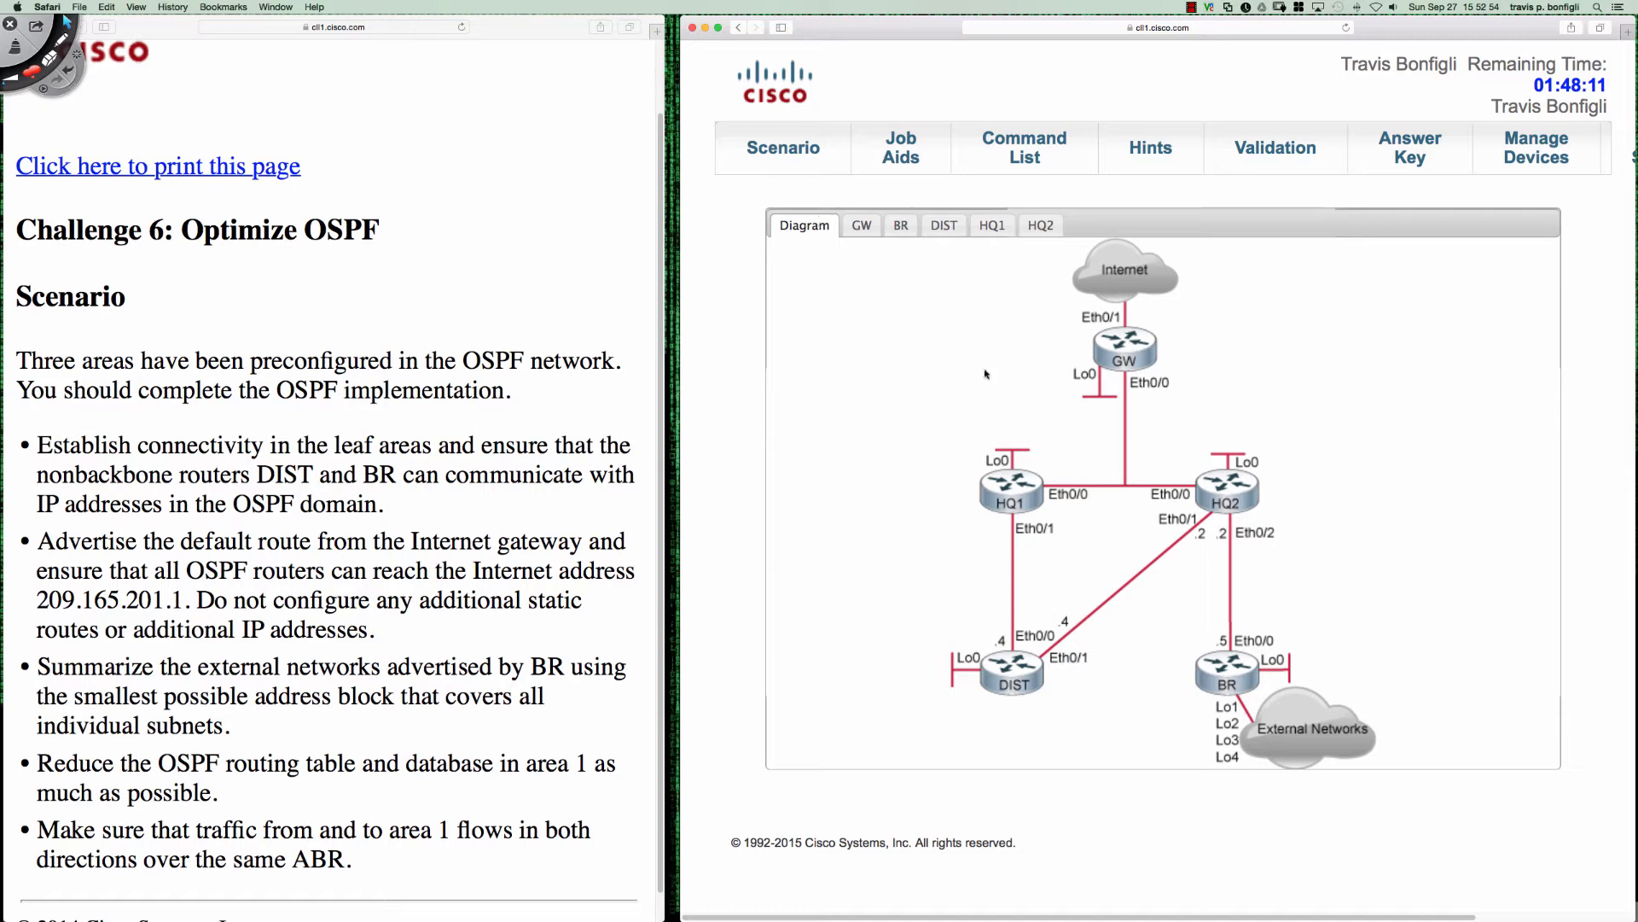
click(1123, 350)
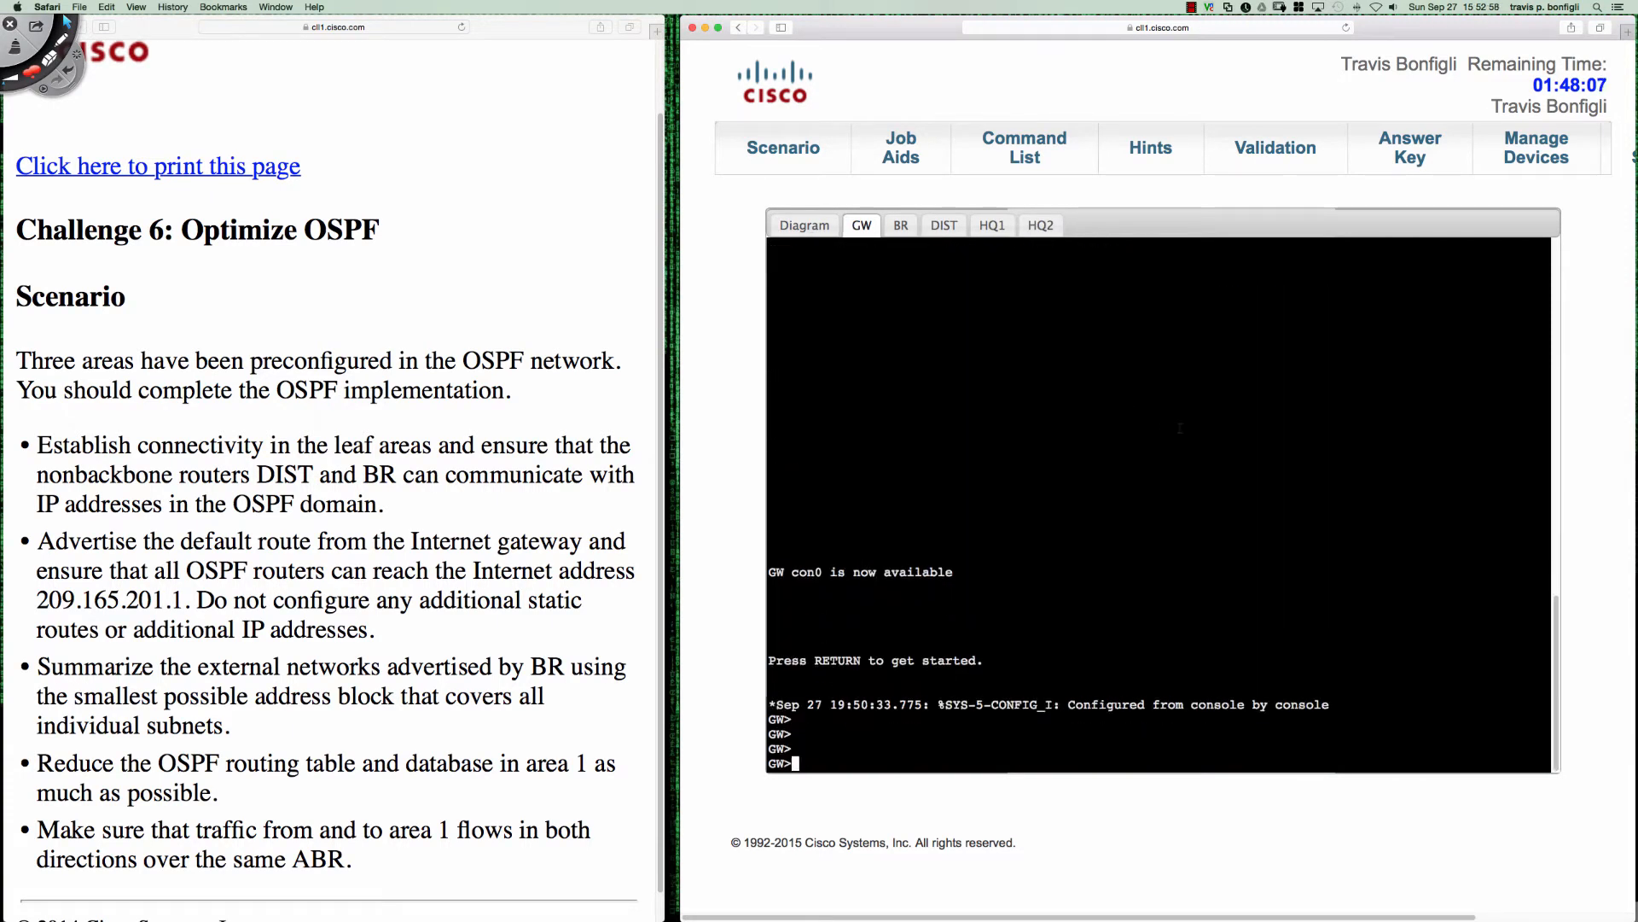
text(en)
key(Return)
text(sh ip )
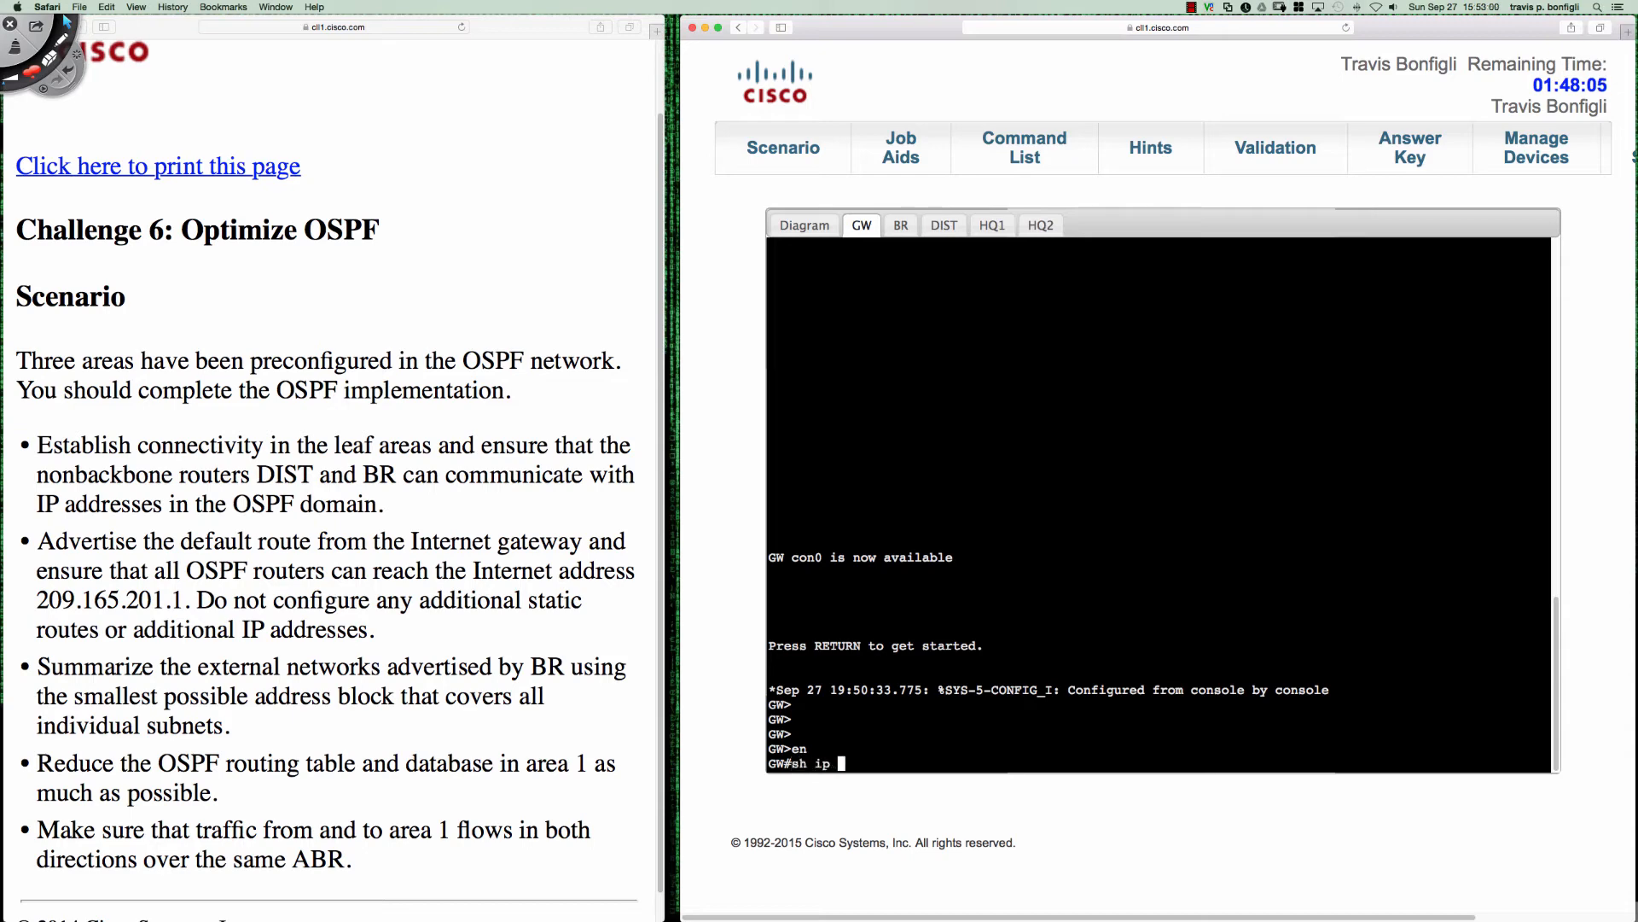
text(proto)
key(Return)
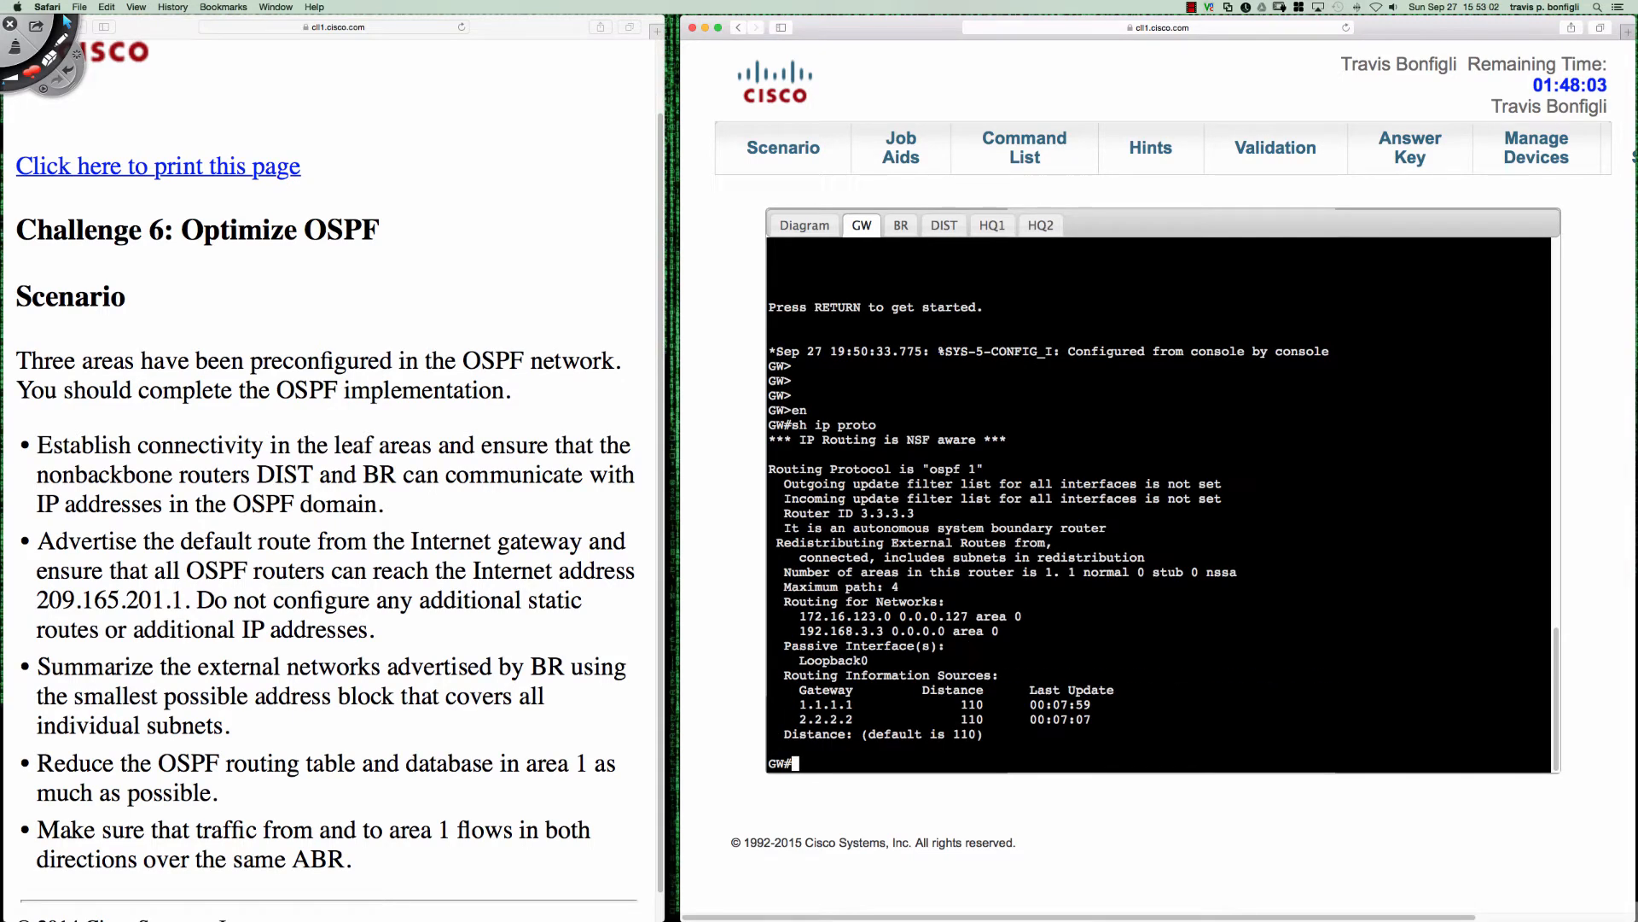
- On BR, enter privileged mode, display the IP routing protocol settings, and highlight the router ID line
click(902, 228)
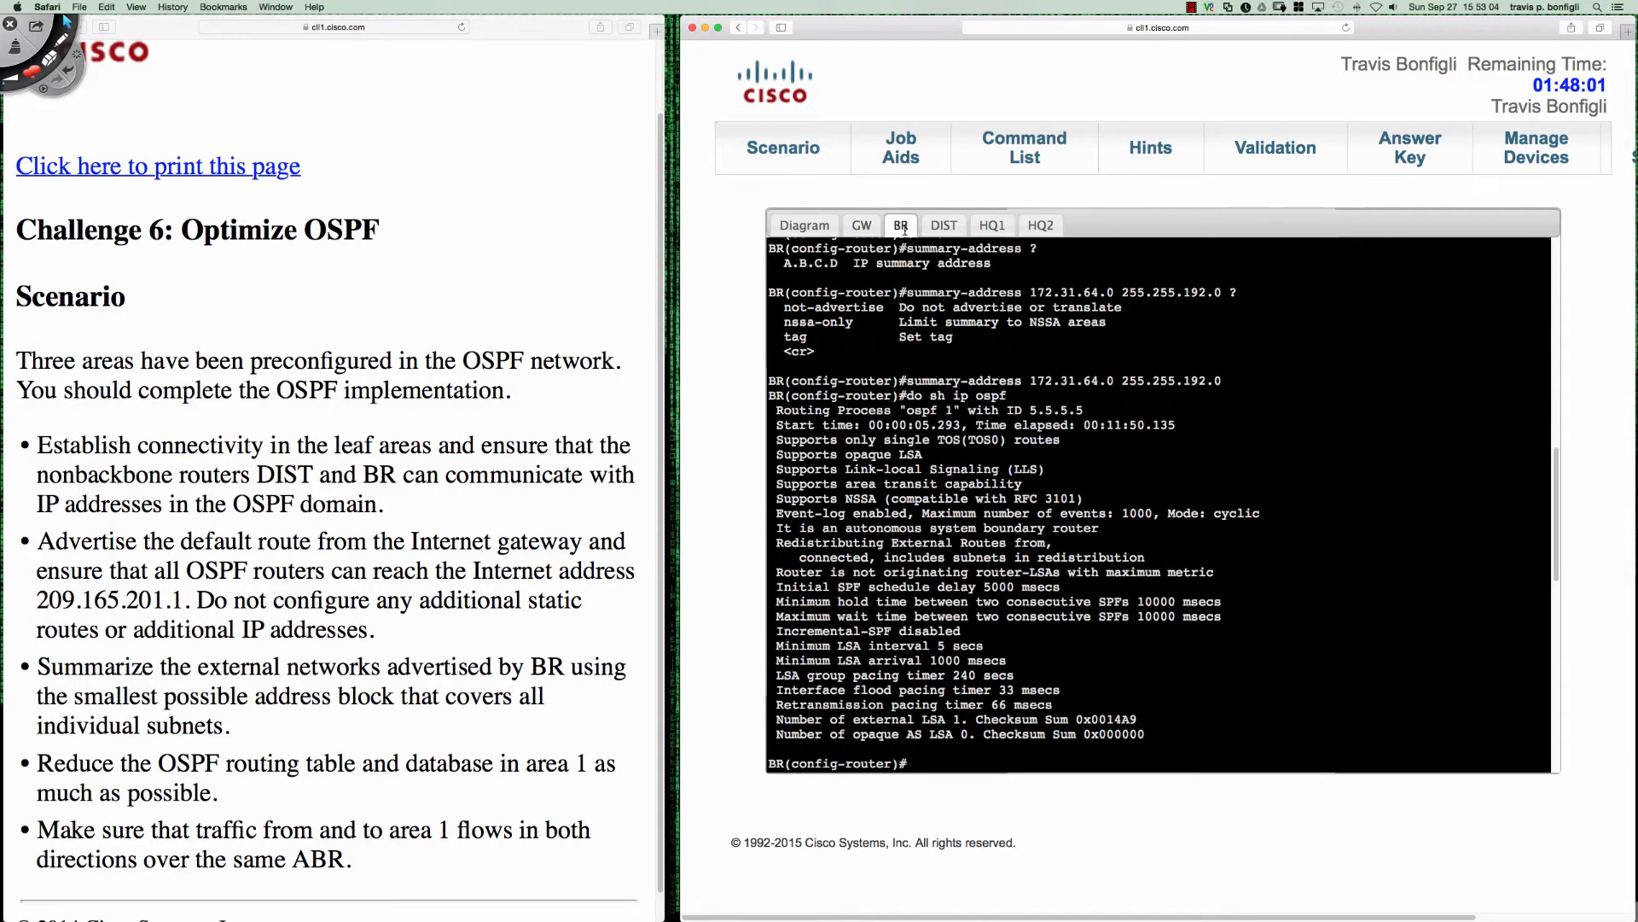
key(Return)
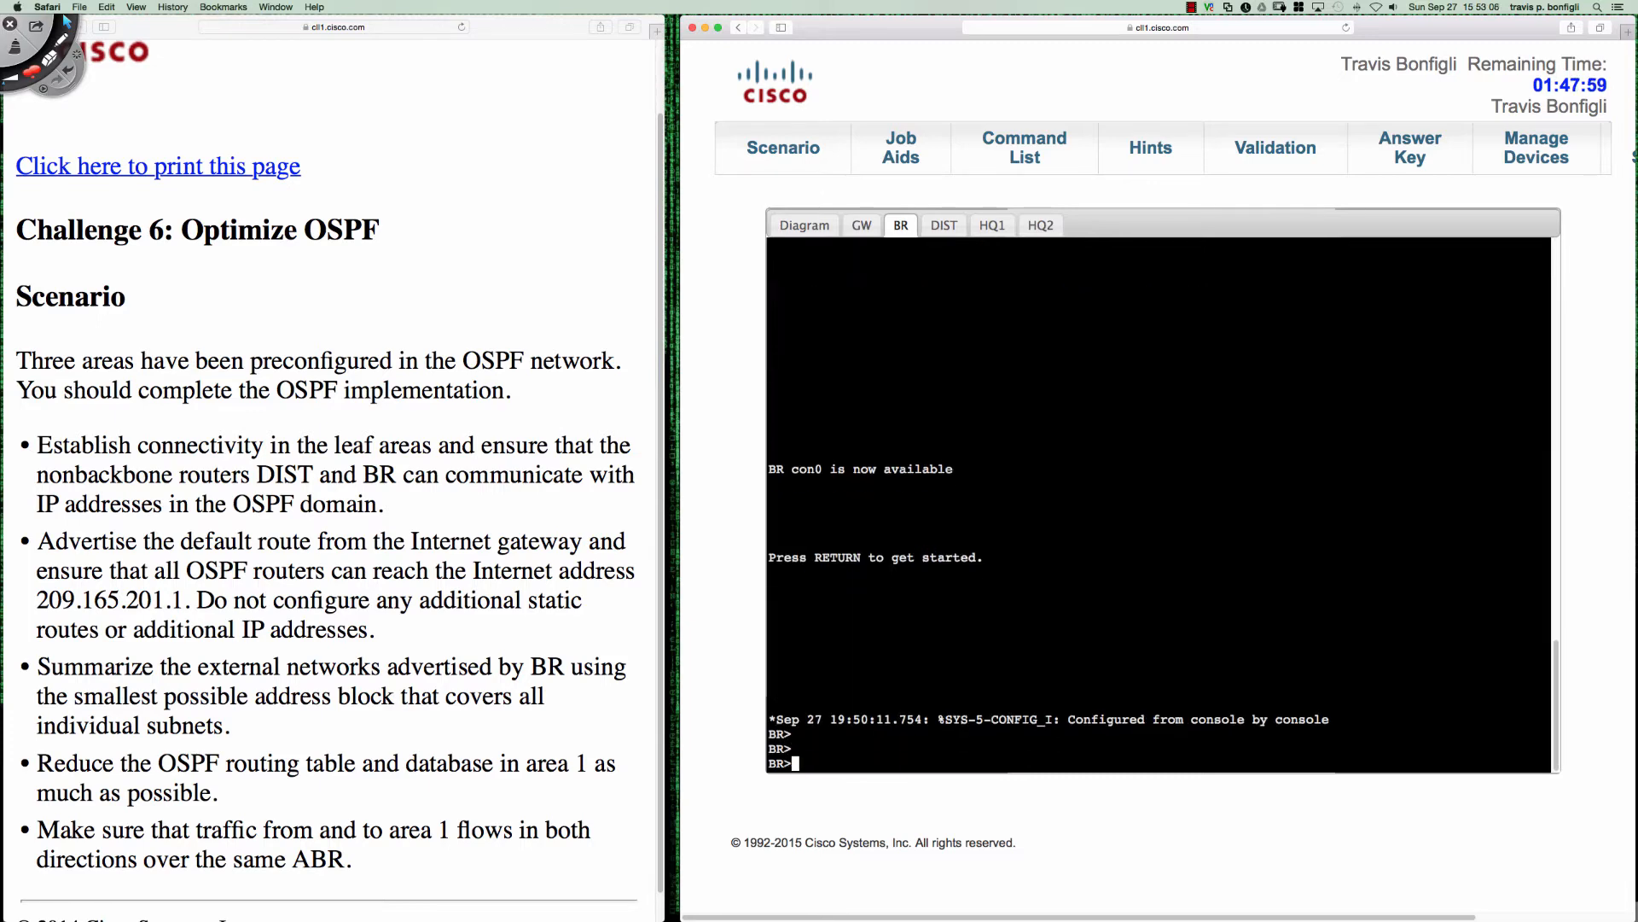
text(en)
key(Return)
text(sh ip proto)
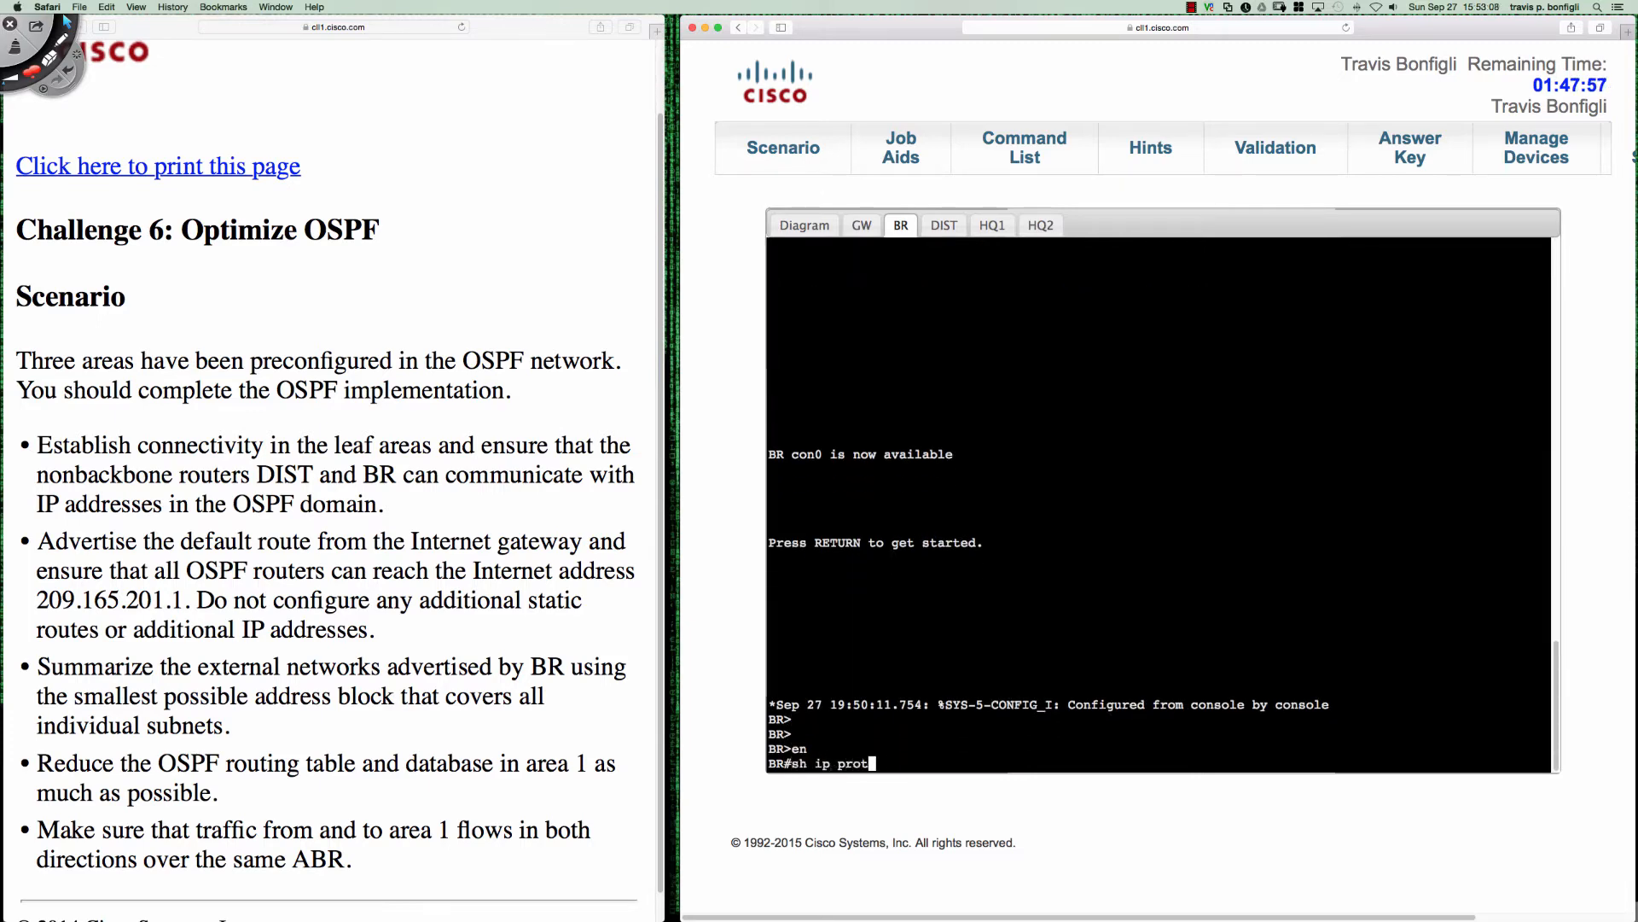
key(Return)
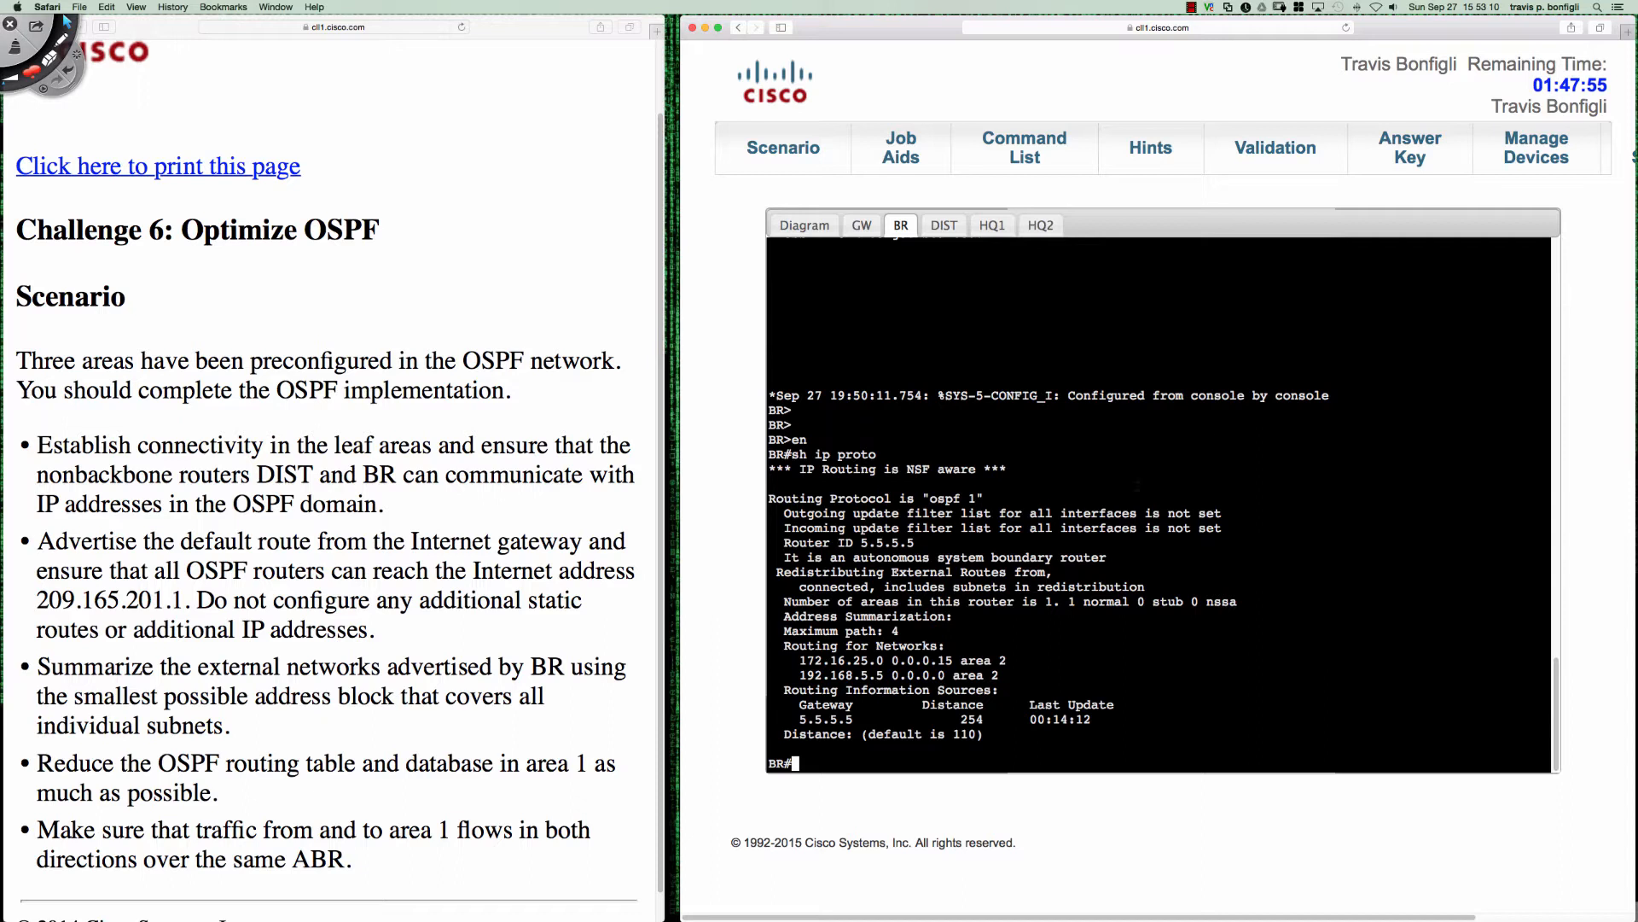
drag(783, 543, 922, 543)
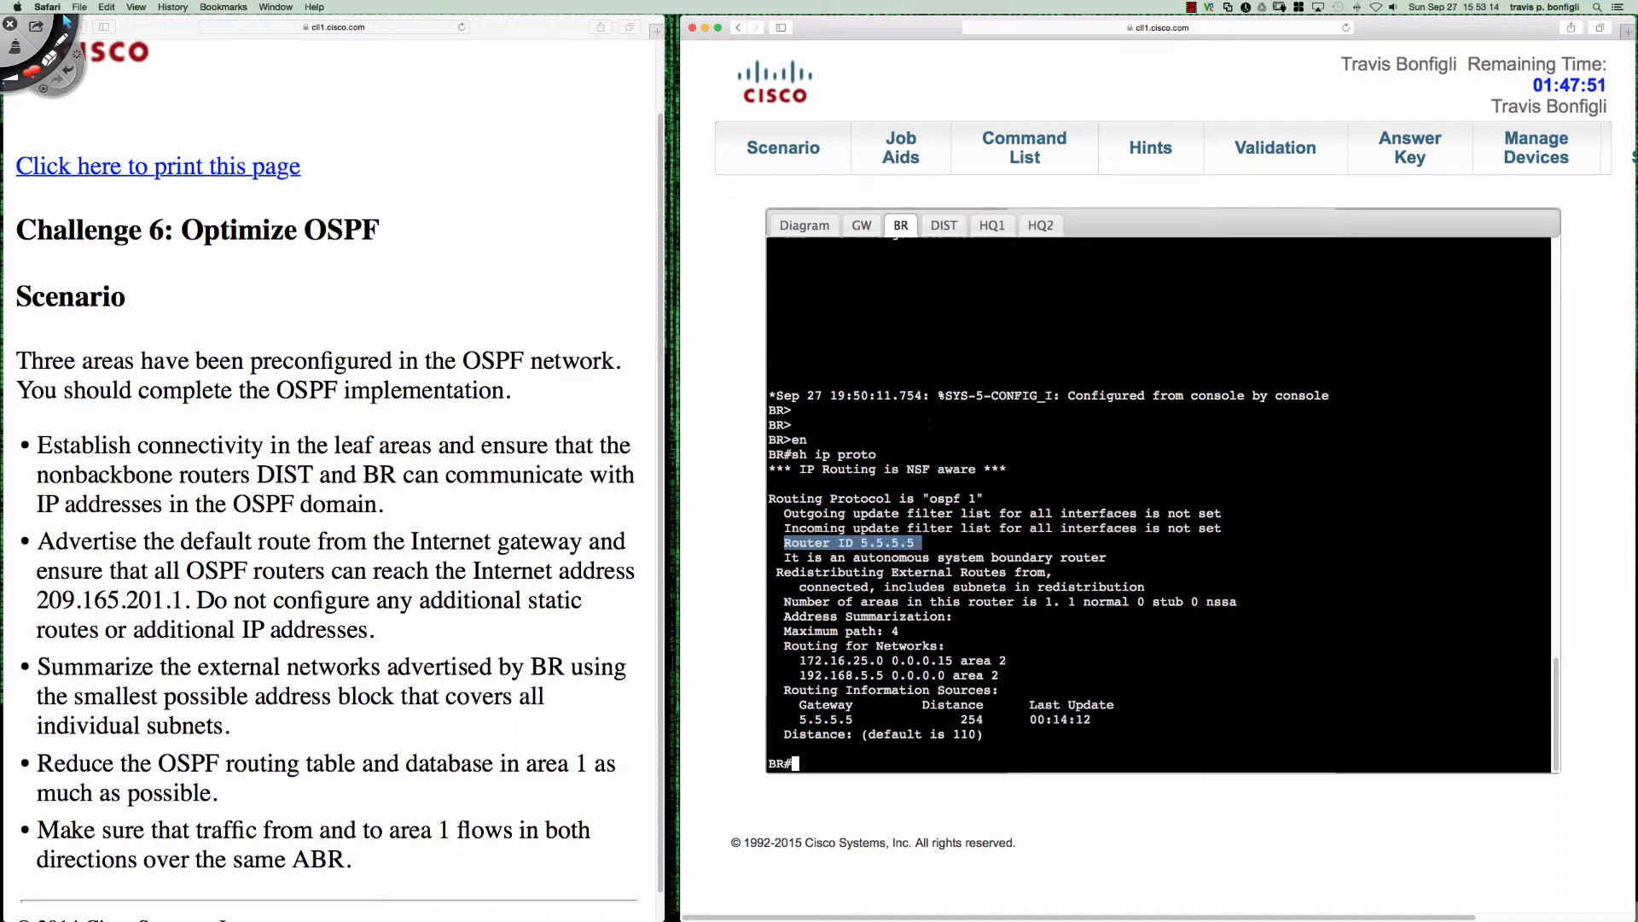
- On HQ2, highlight the network type and cost of Ethernet0/2, and redisplay the OSPF neighbor table
click(1041, 227)
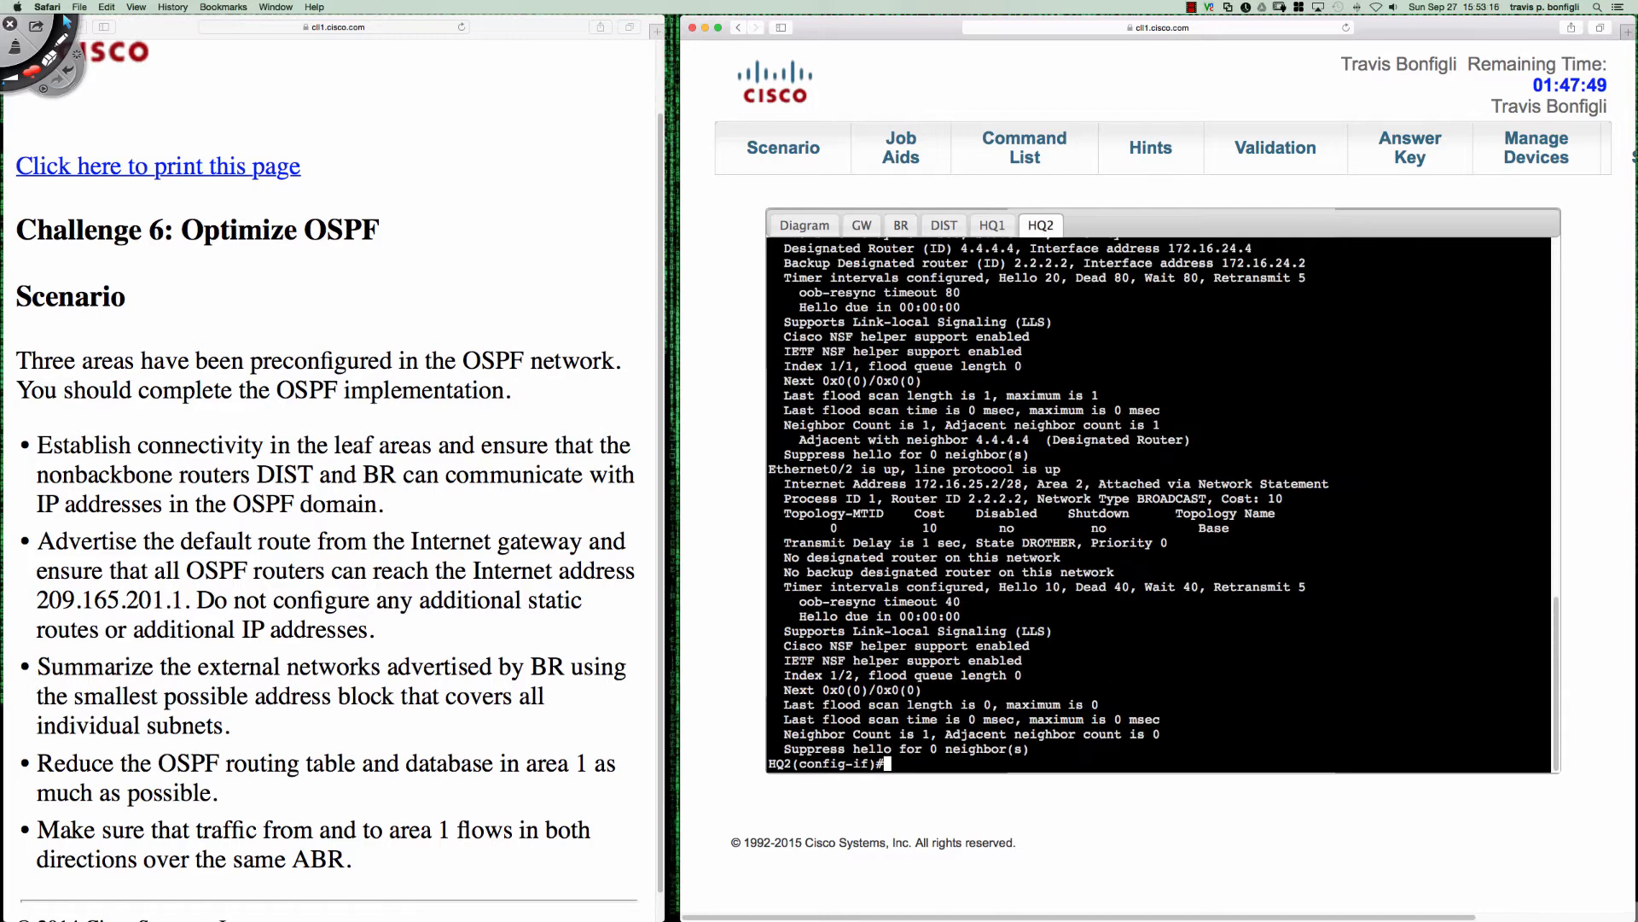
drag(1138, 498, 1283, 499)
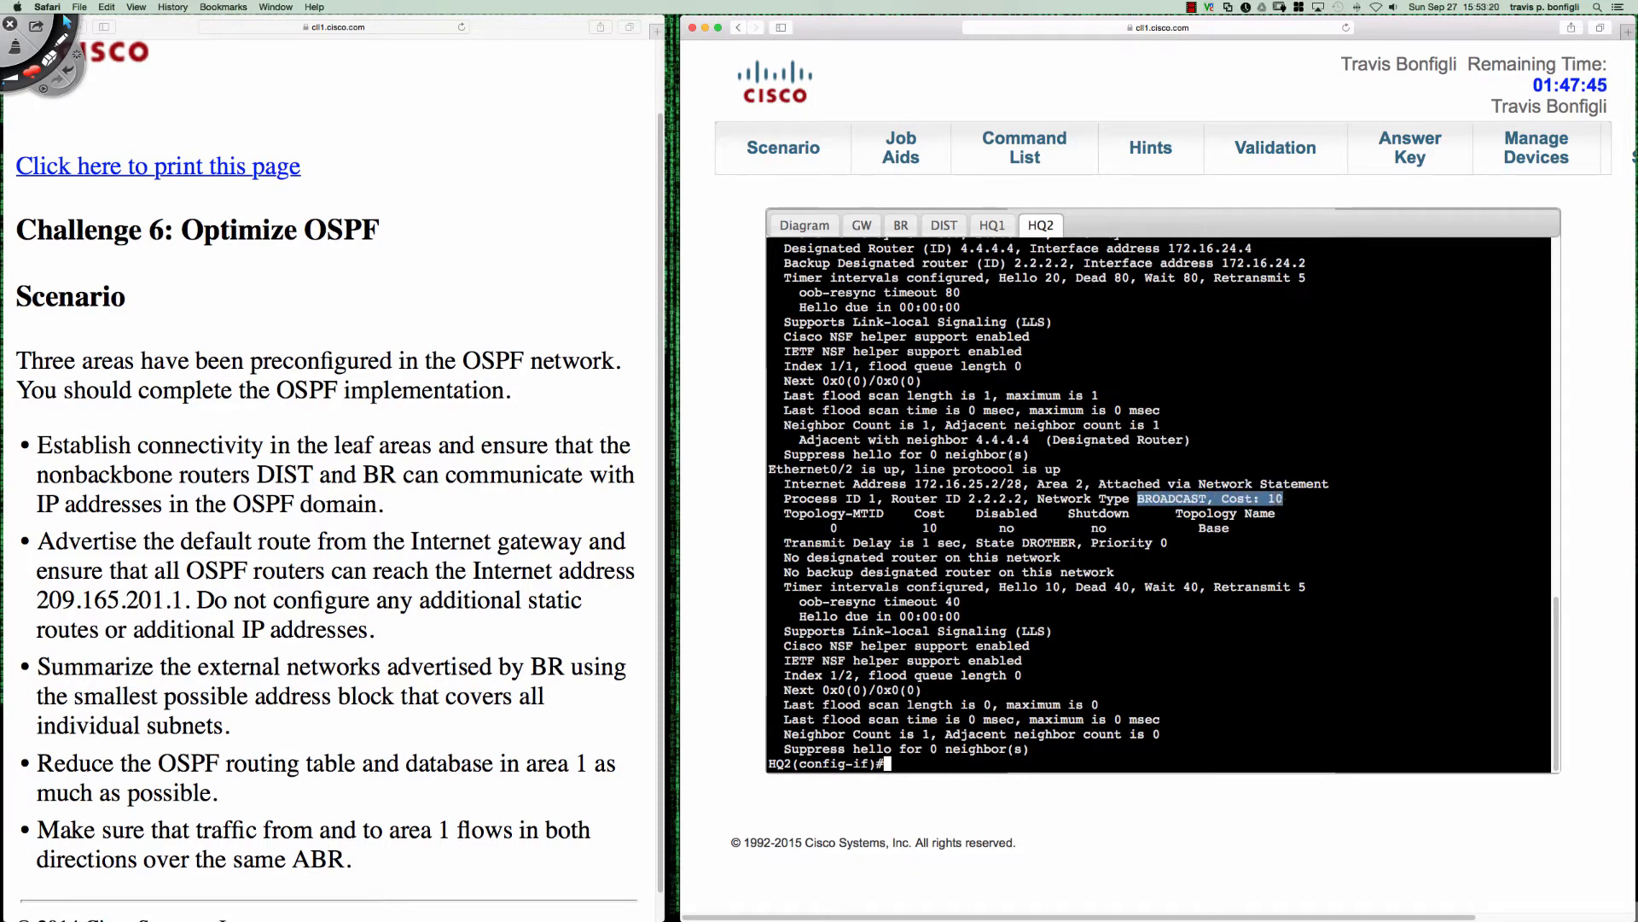
click(1339, 510)
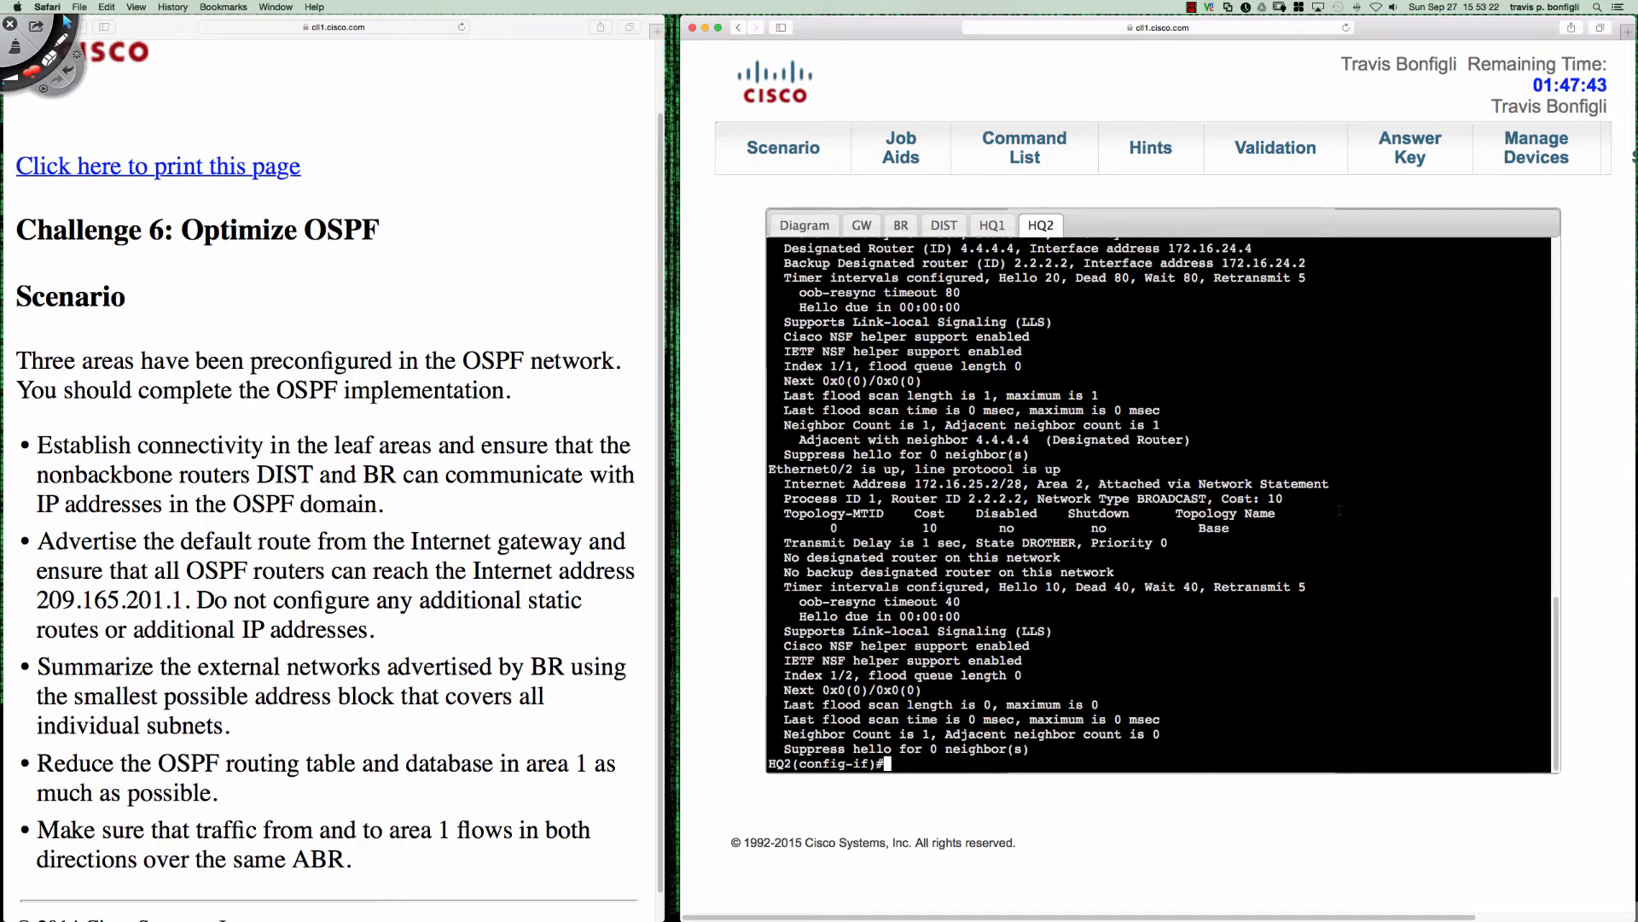
text(do sh ip ospf neigh)
key(Return)
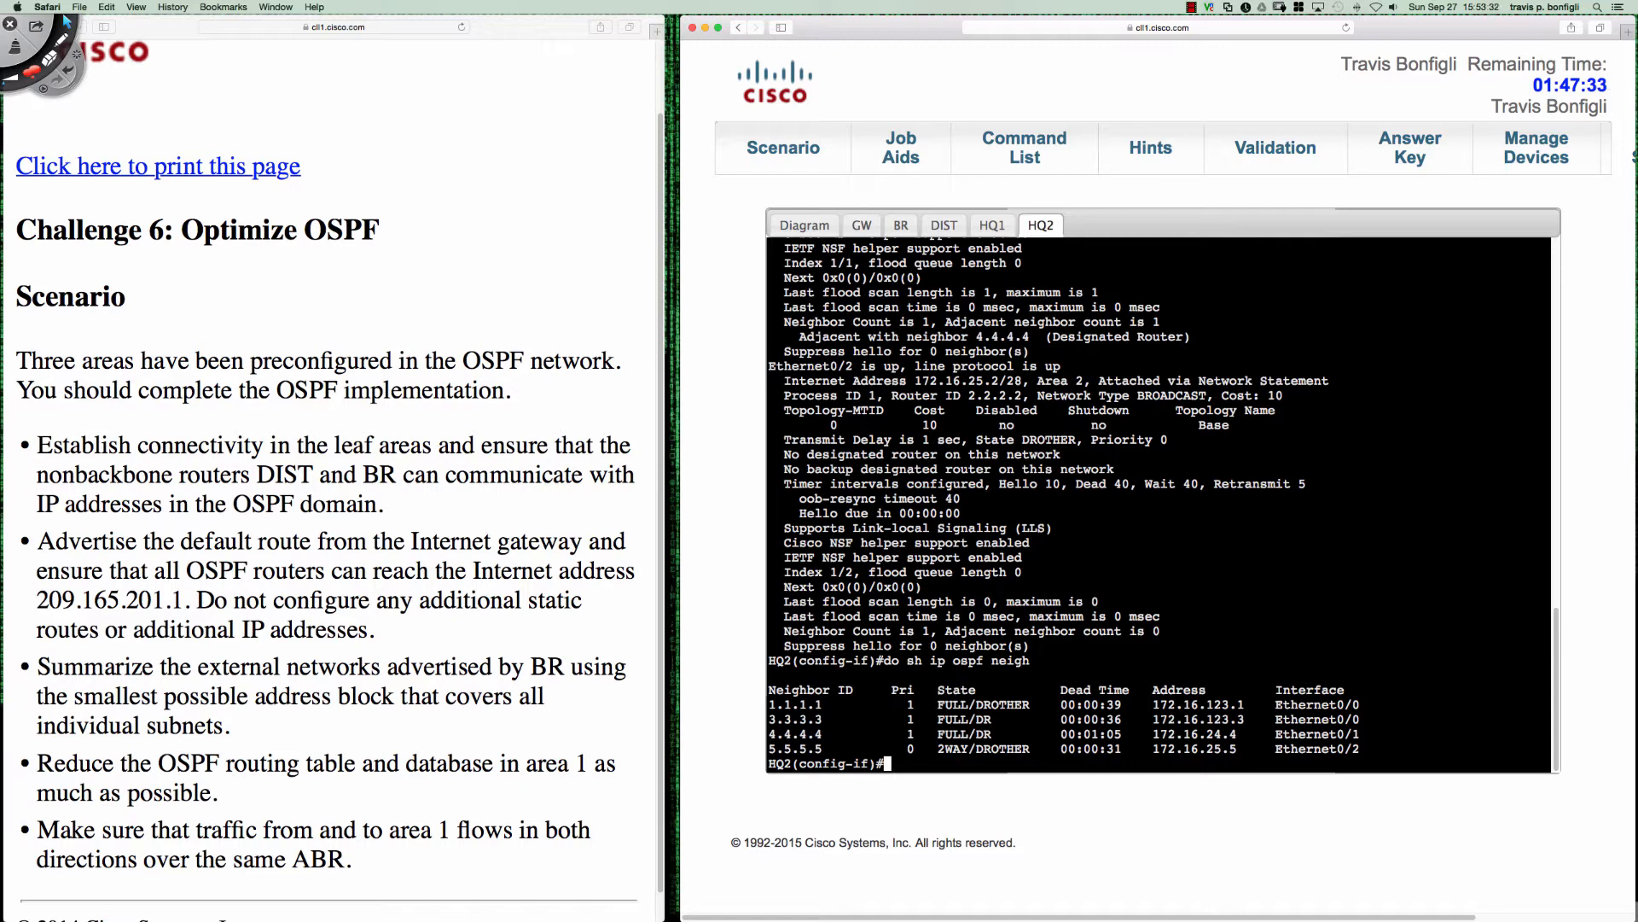
- Turn on OSPF adjacency debugging and OSPF hello debugging on HQ2
text(do debug ip ospf adj)
key(Return)
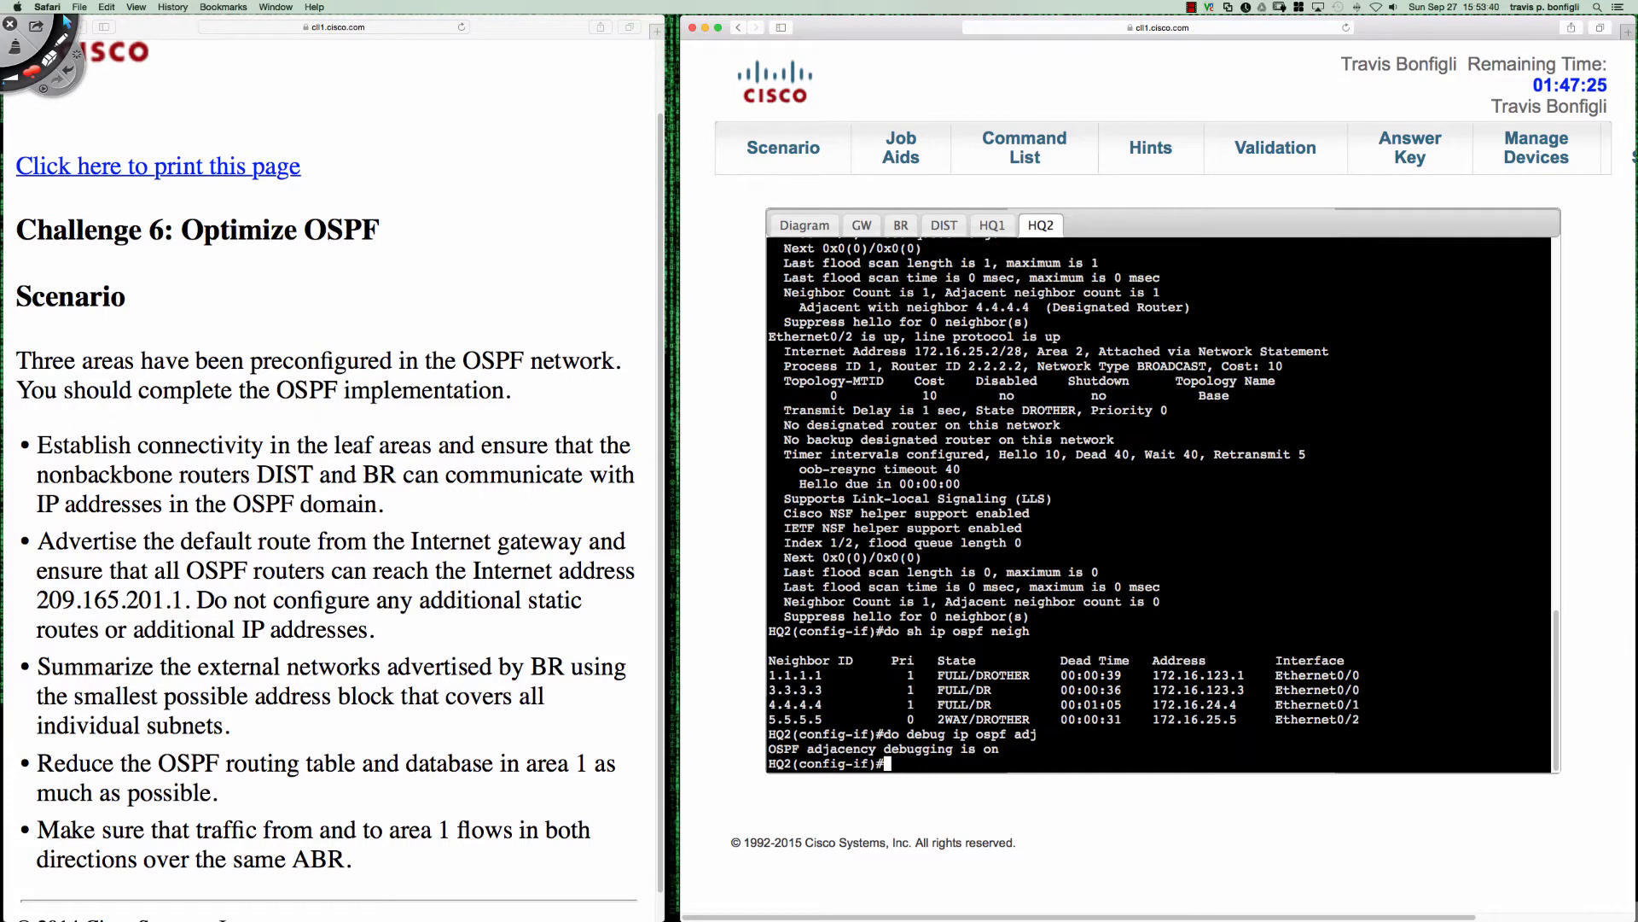
key(Up)
key(BackSpace)
key(BackSpace)
key(BackSpace)
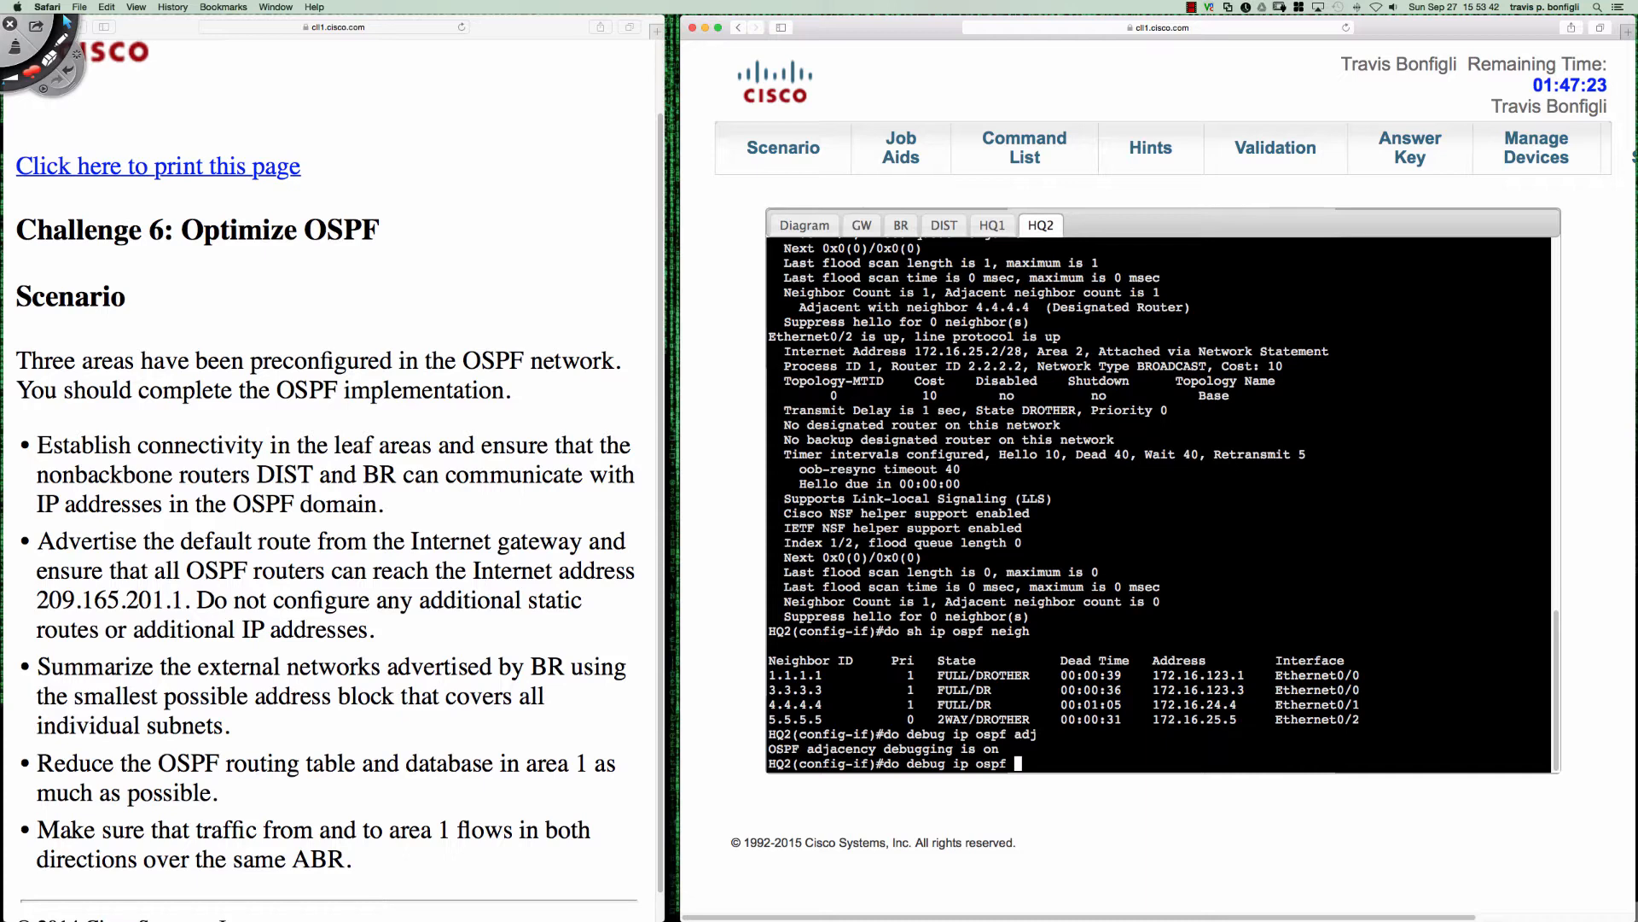
text(hello)
key(Return)
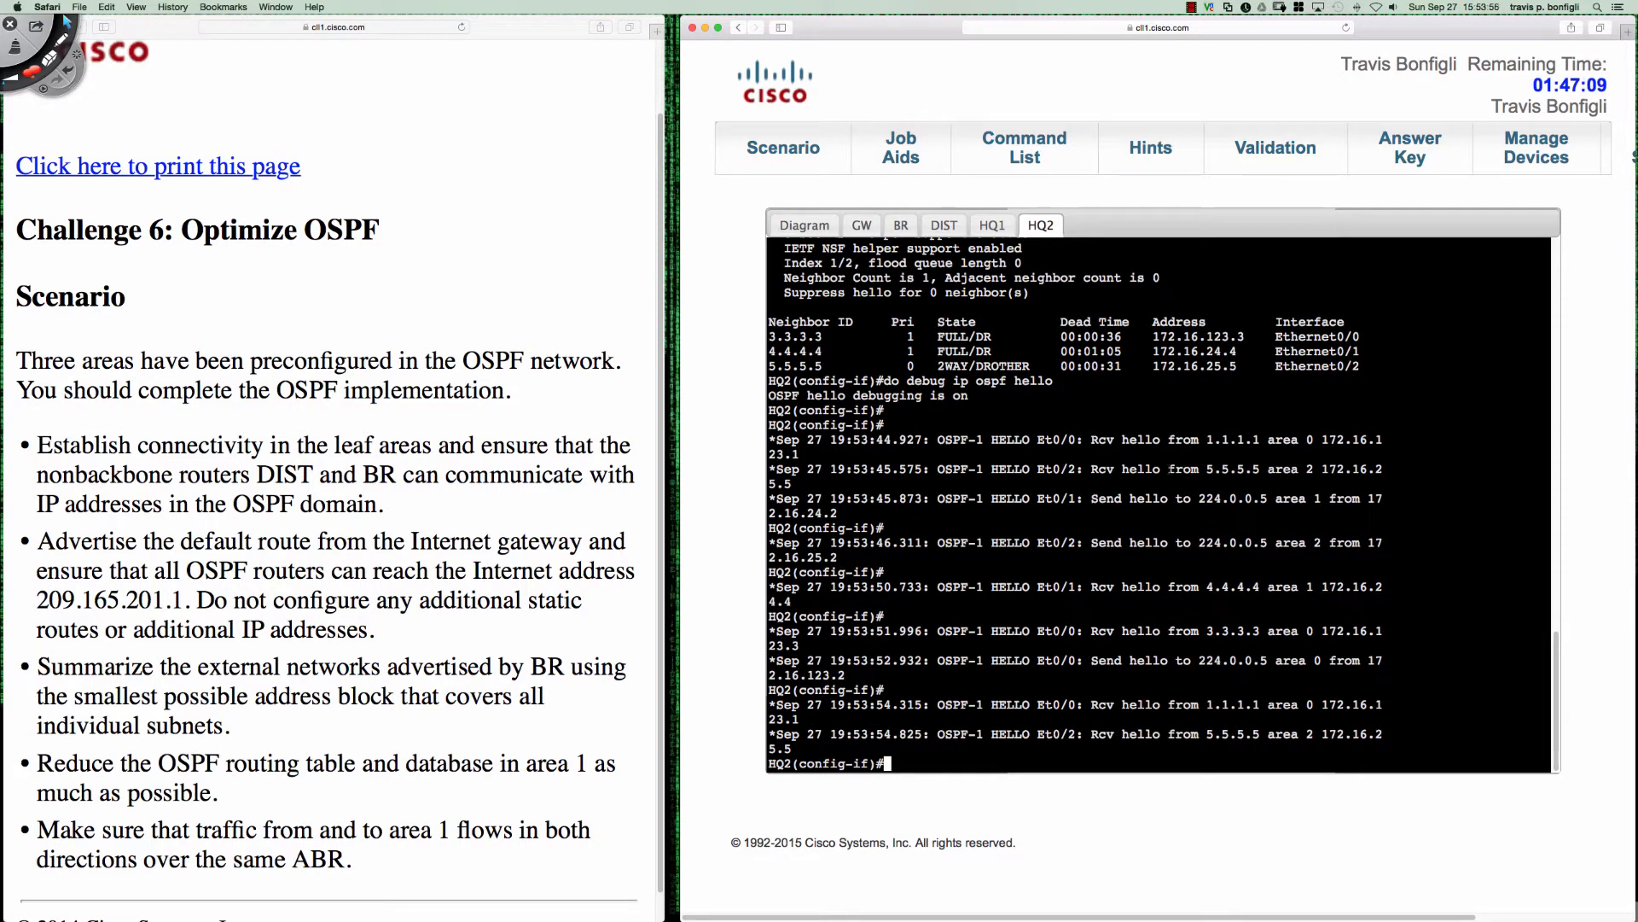
- Highlight the hello debug messages exchanged on HQ2's link to 5.5.5.5, and turn off all debugging
drag(1170, 469, 1298, 459)
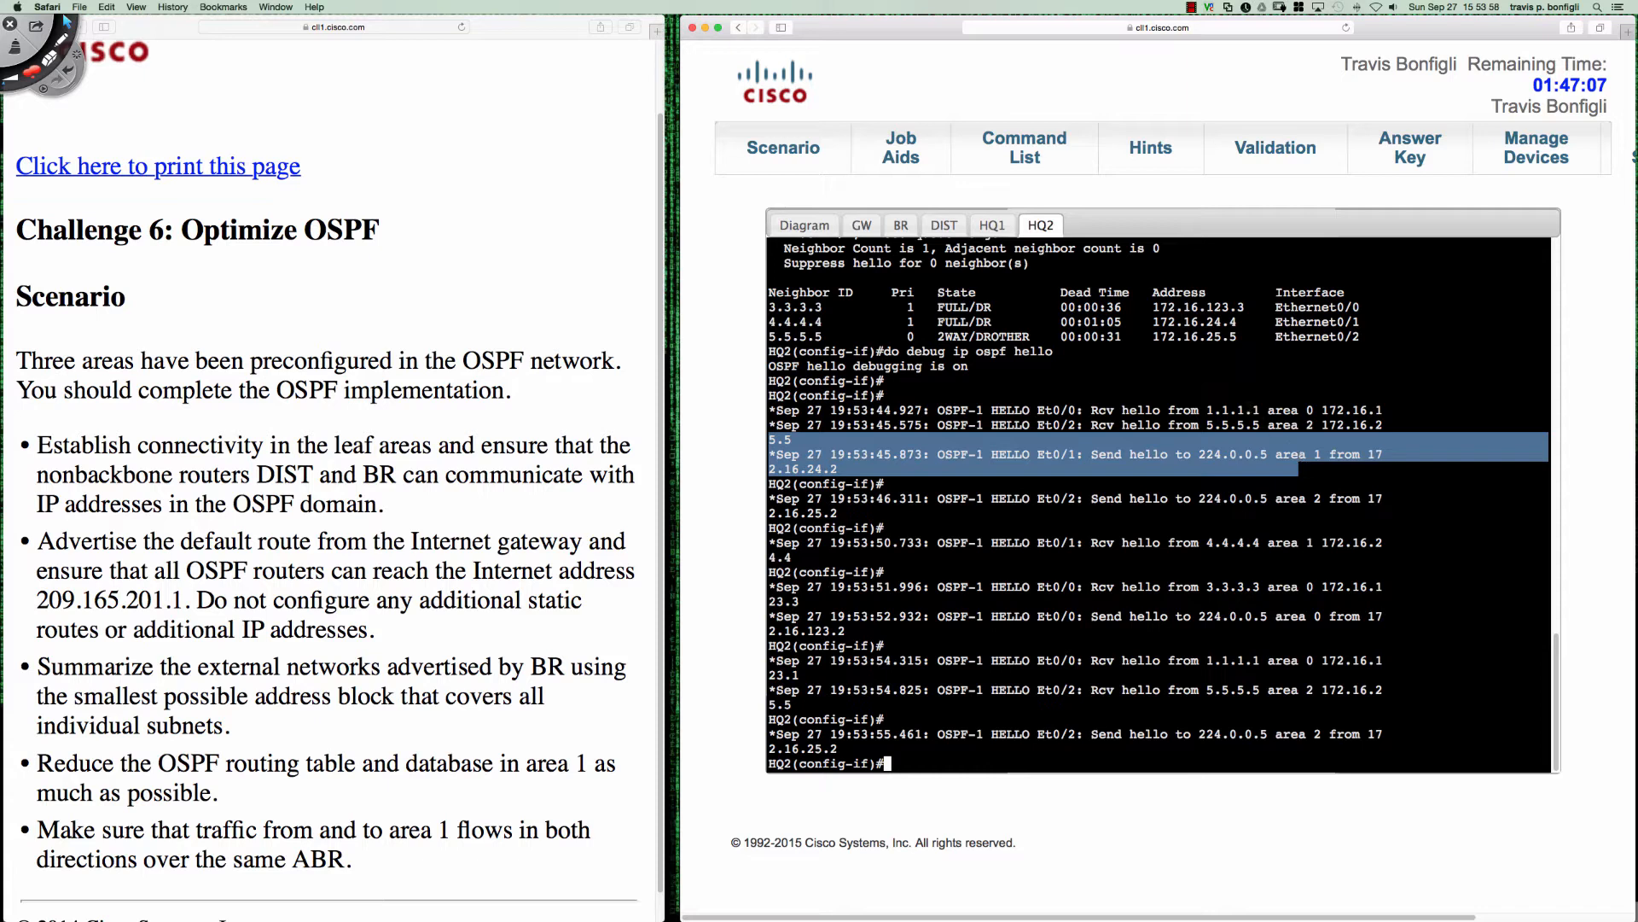
click(1248, 411)
drag(1061, 689, 1283, 689)
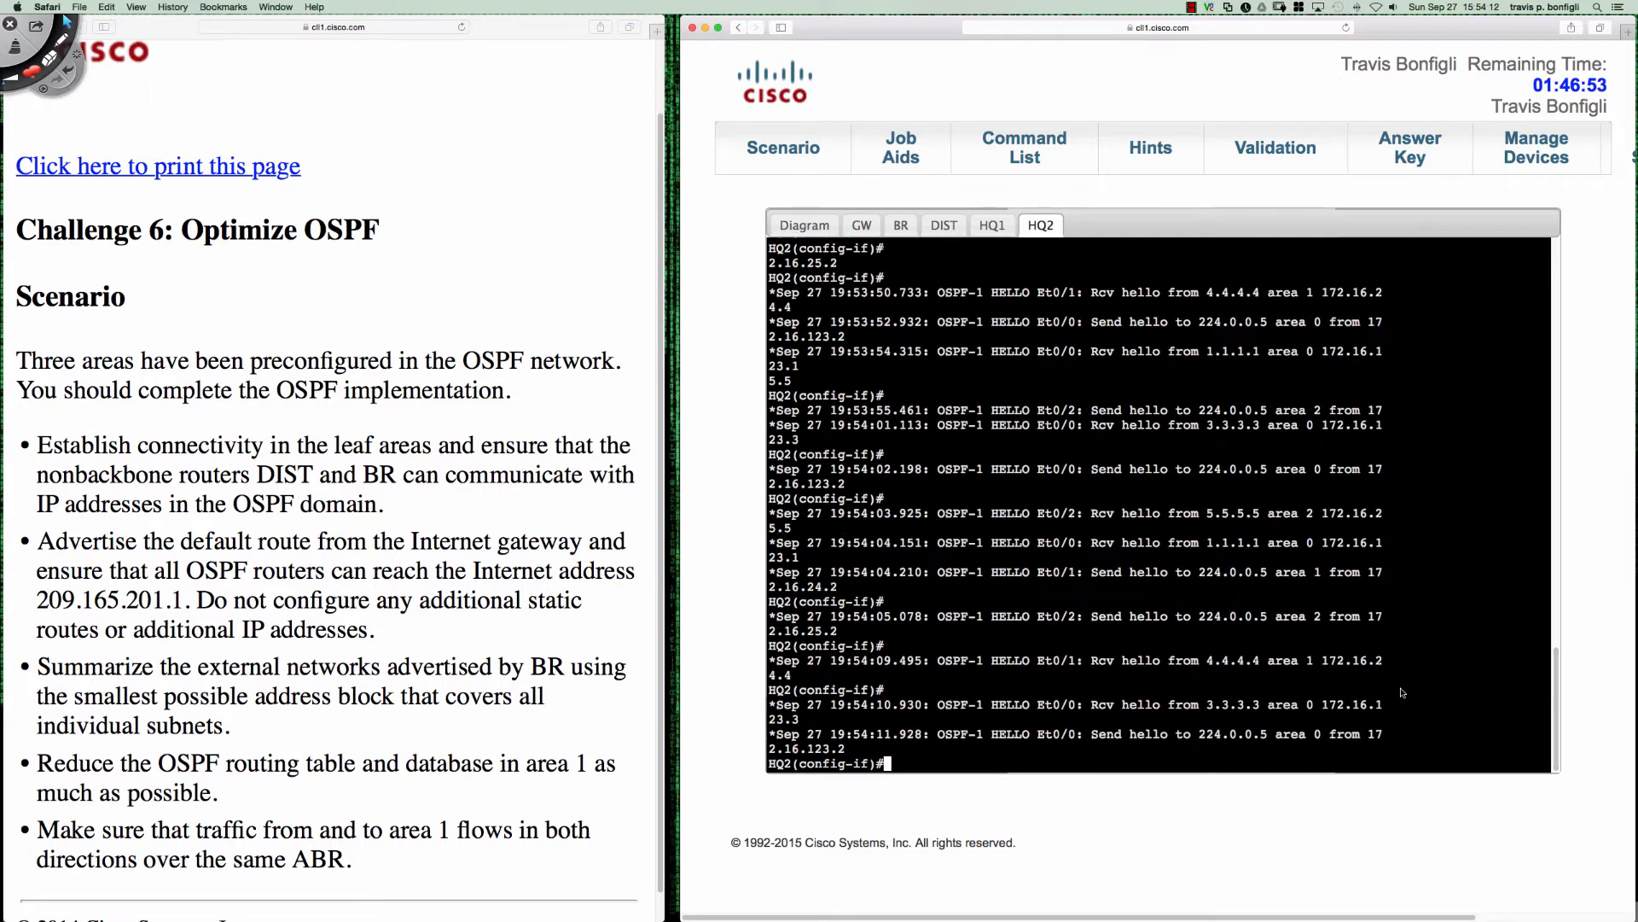
text(do u all)
key(Return)
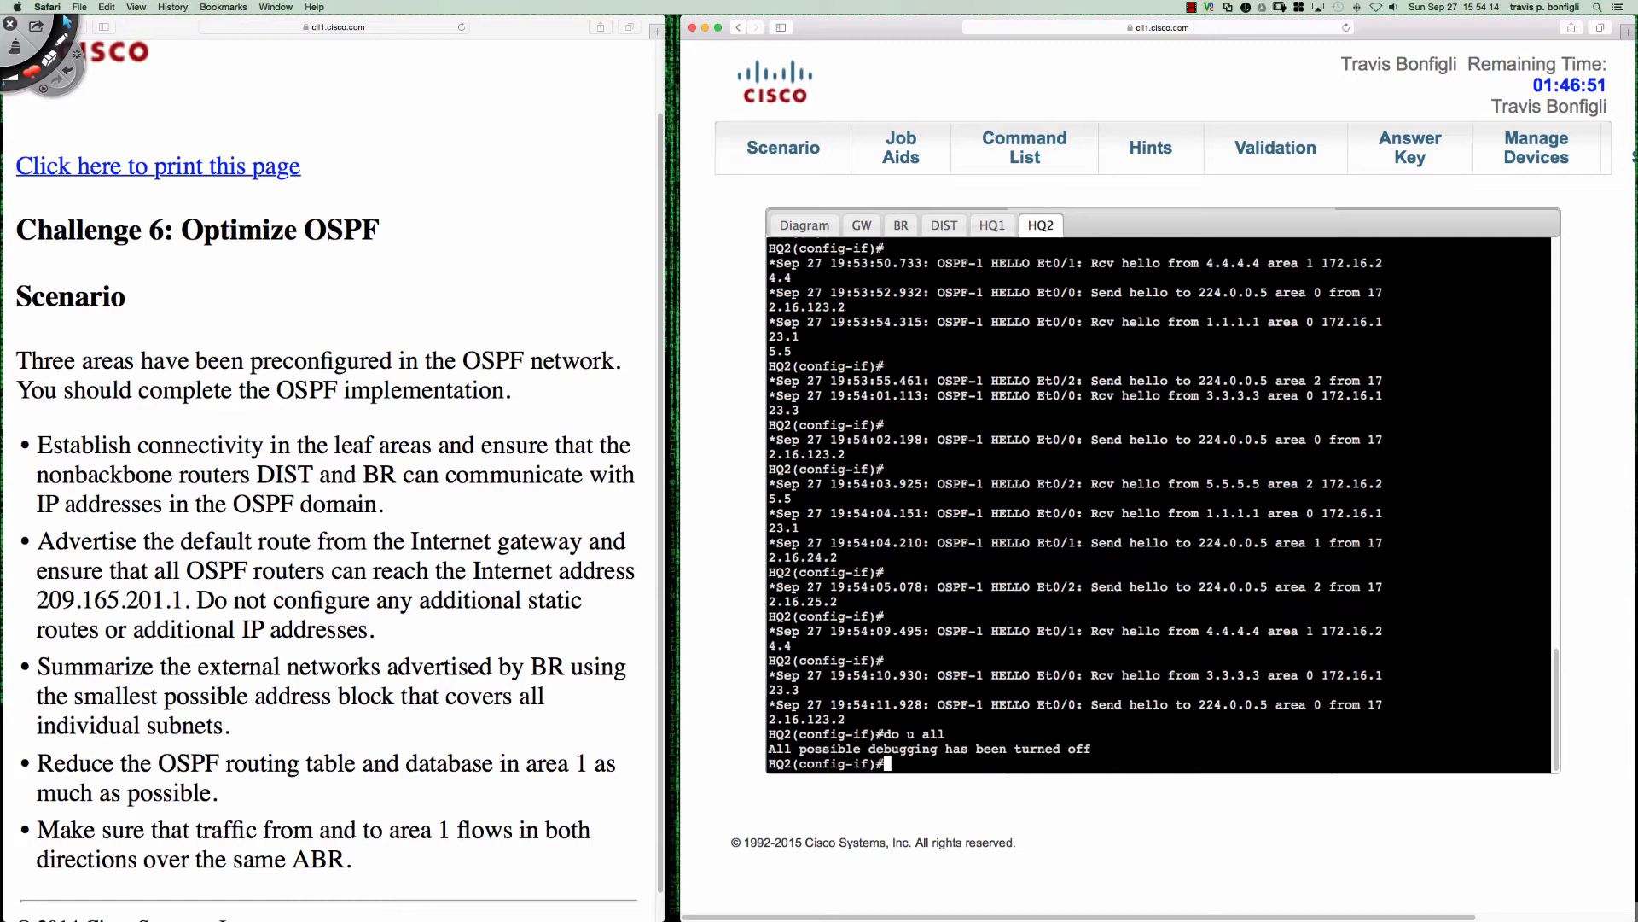
- Display the running configuration of HQ2's Ethernet0/2 interface
key(Return)
key(Return)
key(Return)
key(Return)
text(do sh run )
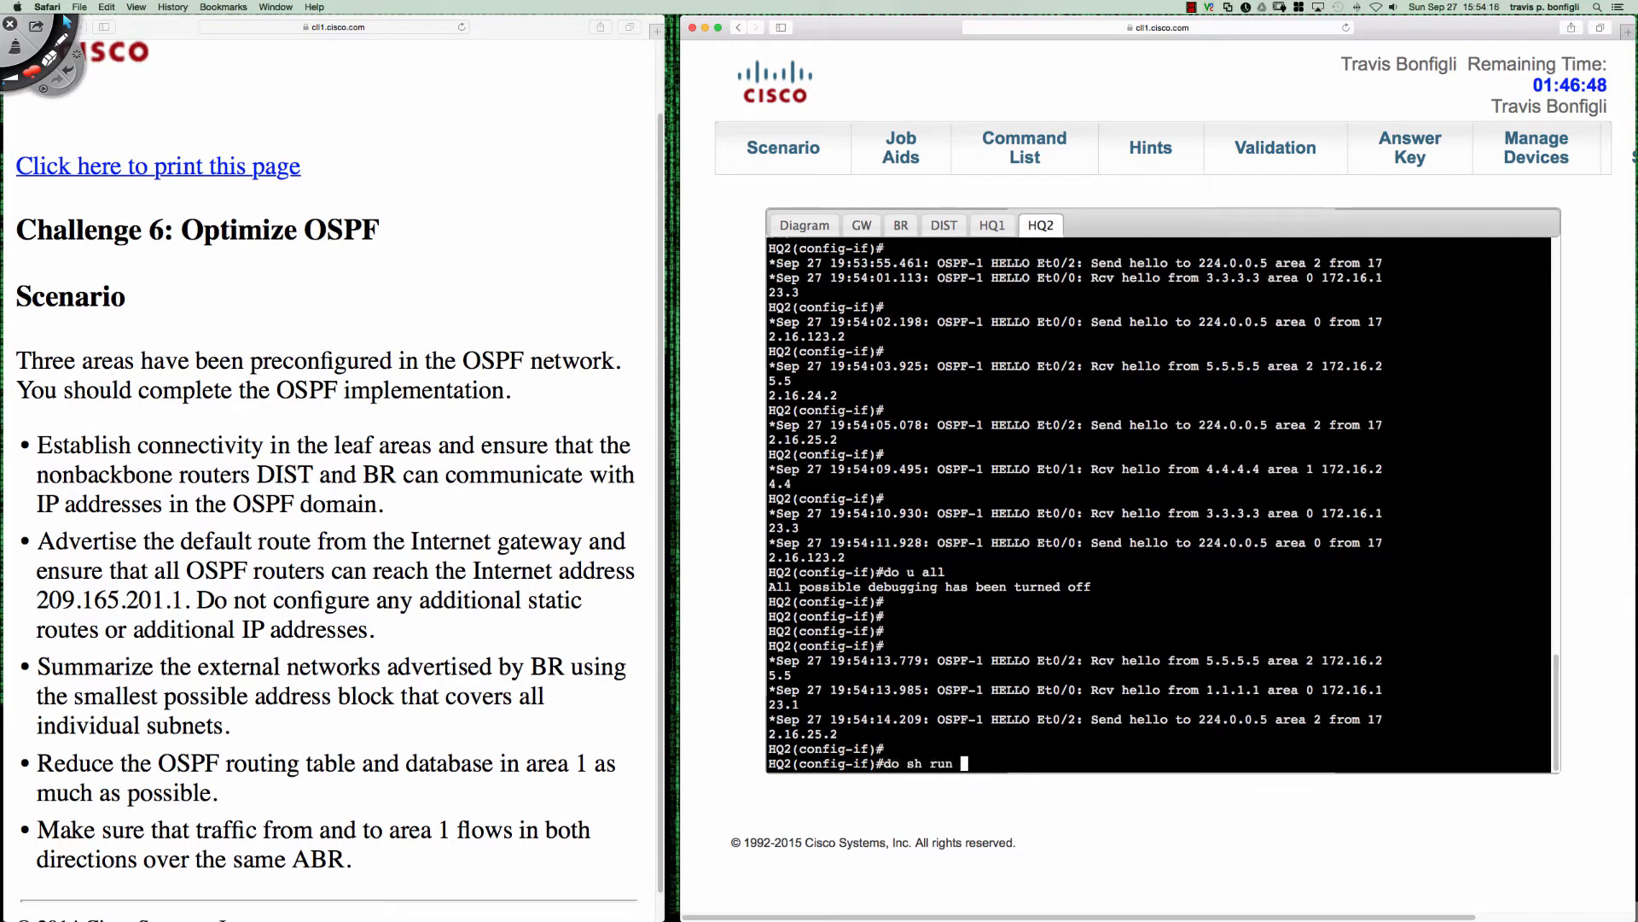
text(int e0/2)
key(Return)
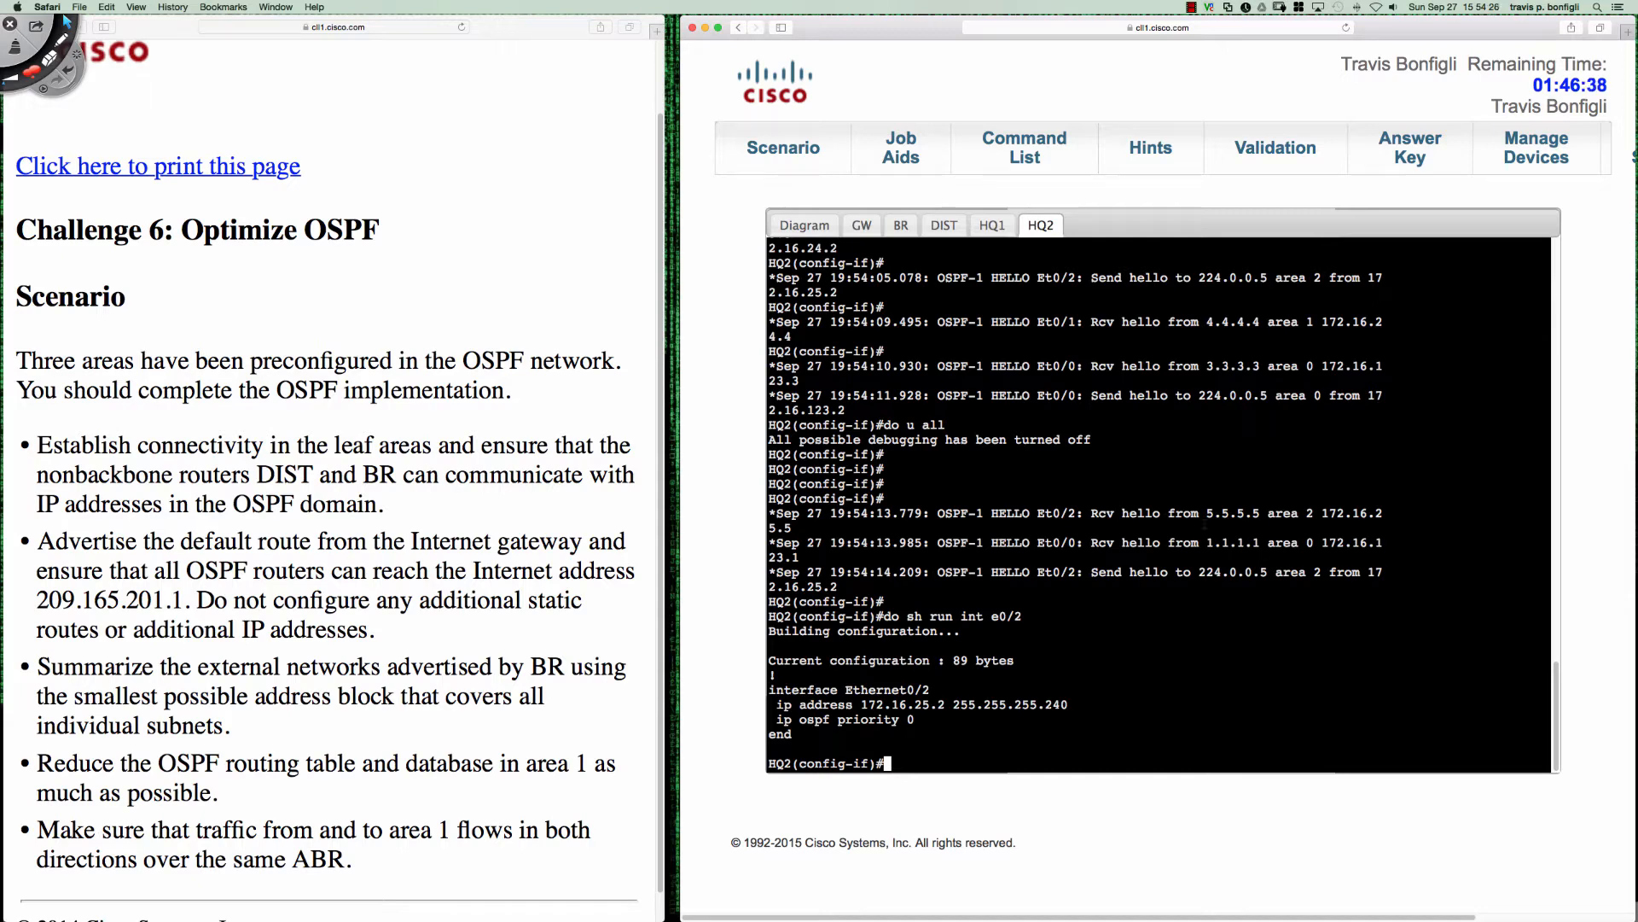
- Switch to BR's console and display its OSPF neighbor table
click(900, 225)
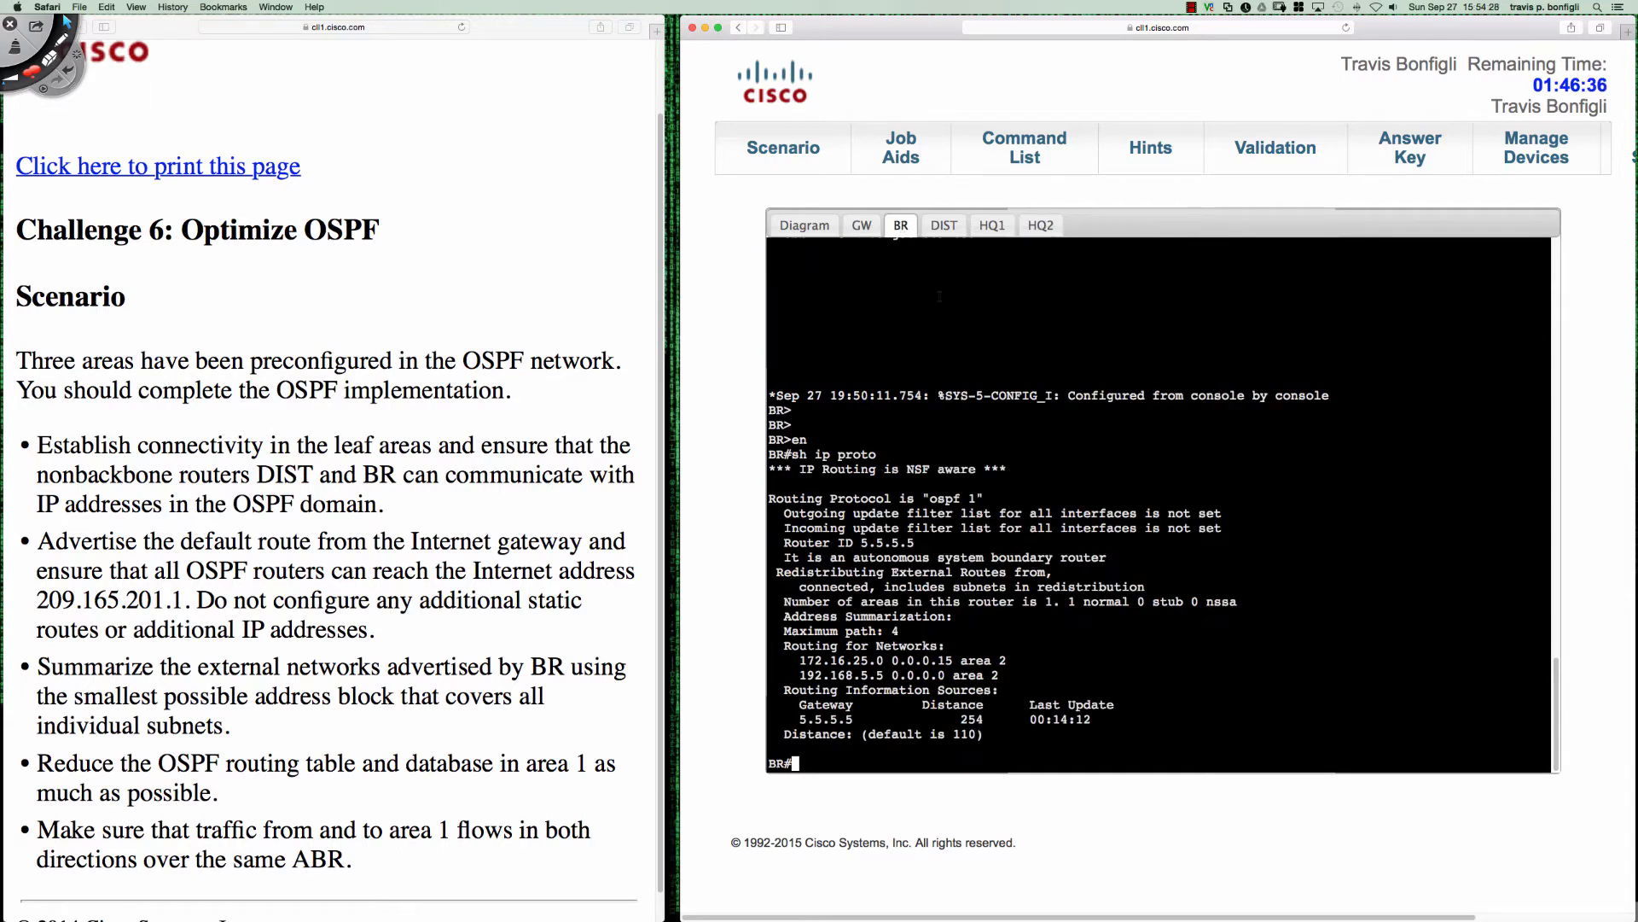
key(Return)
key(Return)
key(Return)
text(sh )
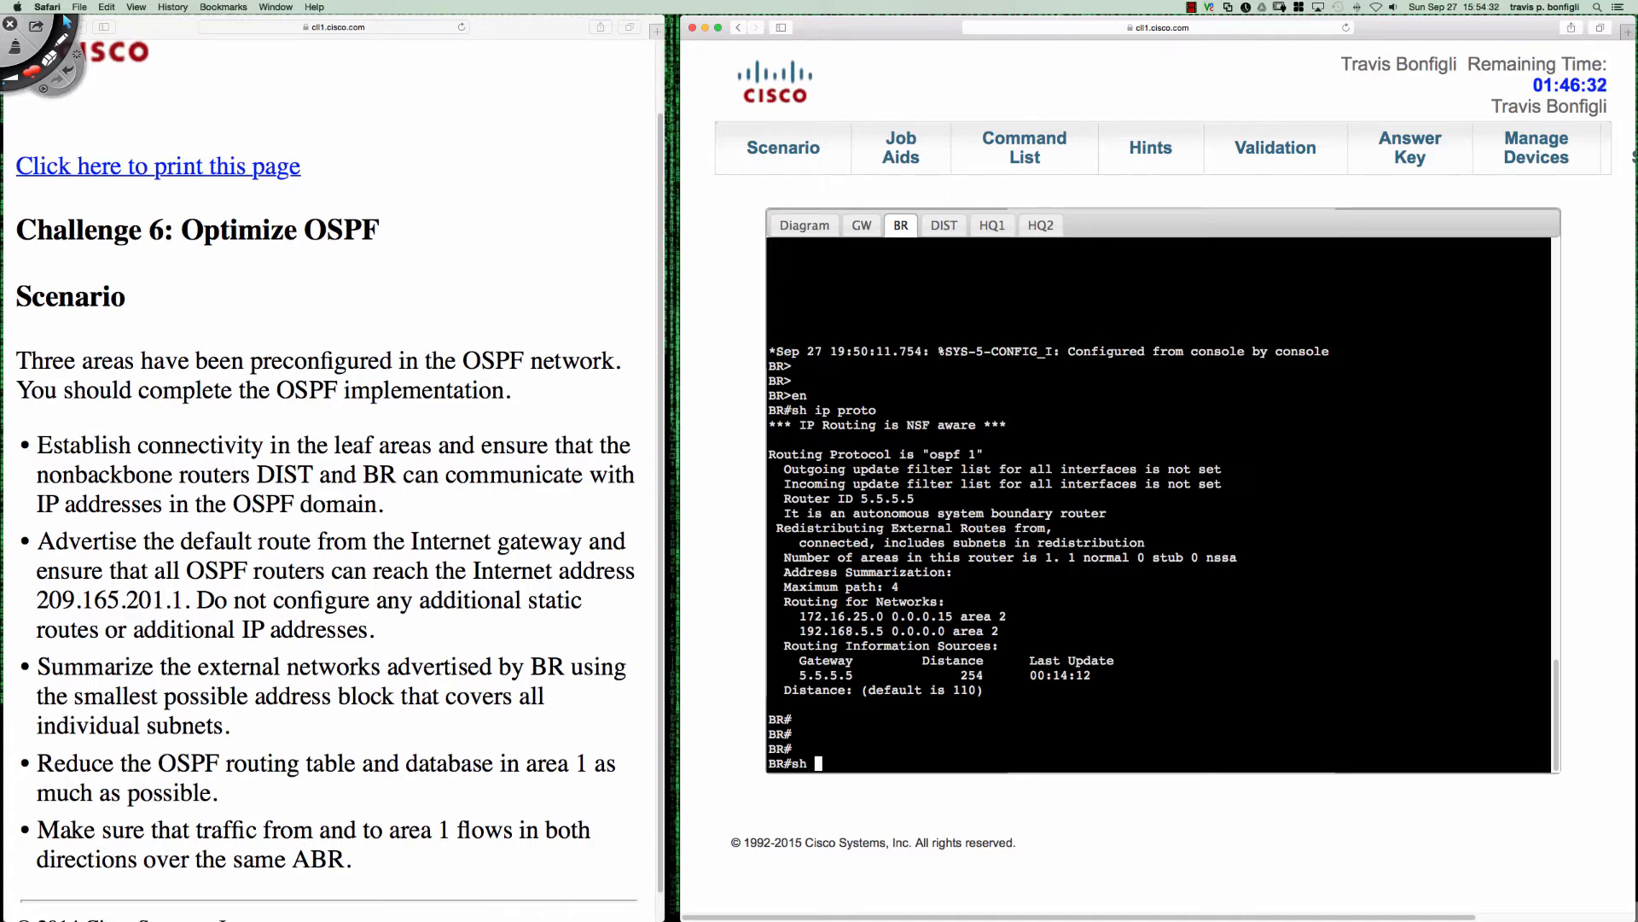
text(ip ospf neigh)
key(Return)
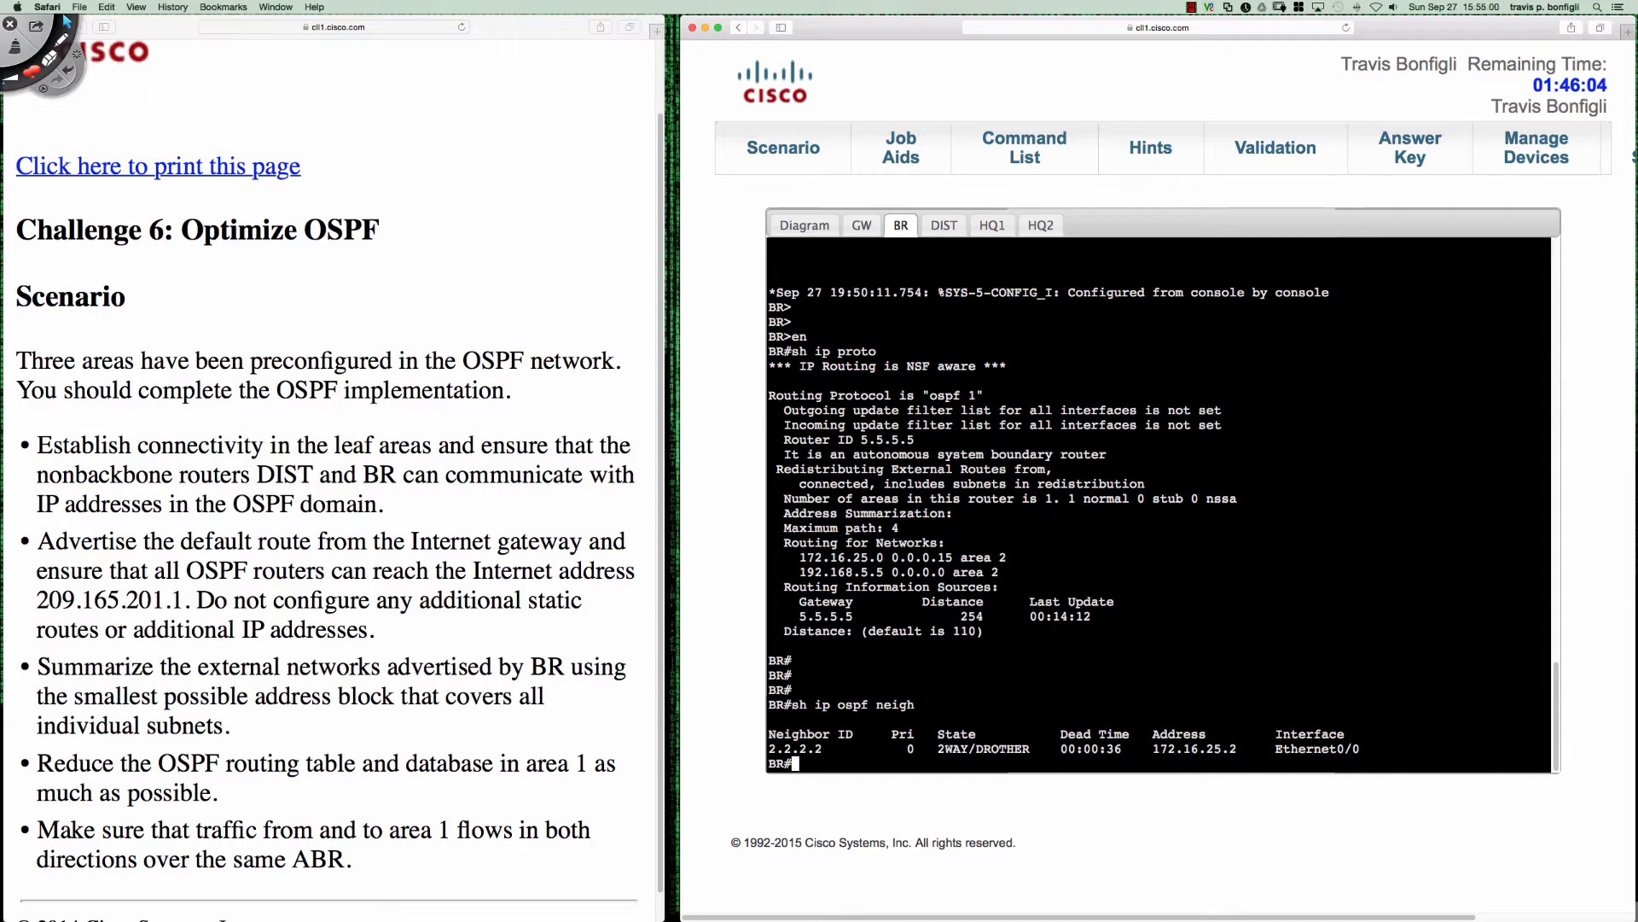
- Turn on OSPF adjacency debugging on BR
text(debug ip ospf adj)
key(Return)
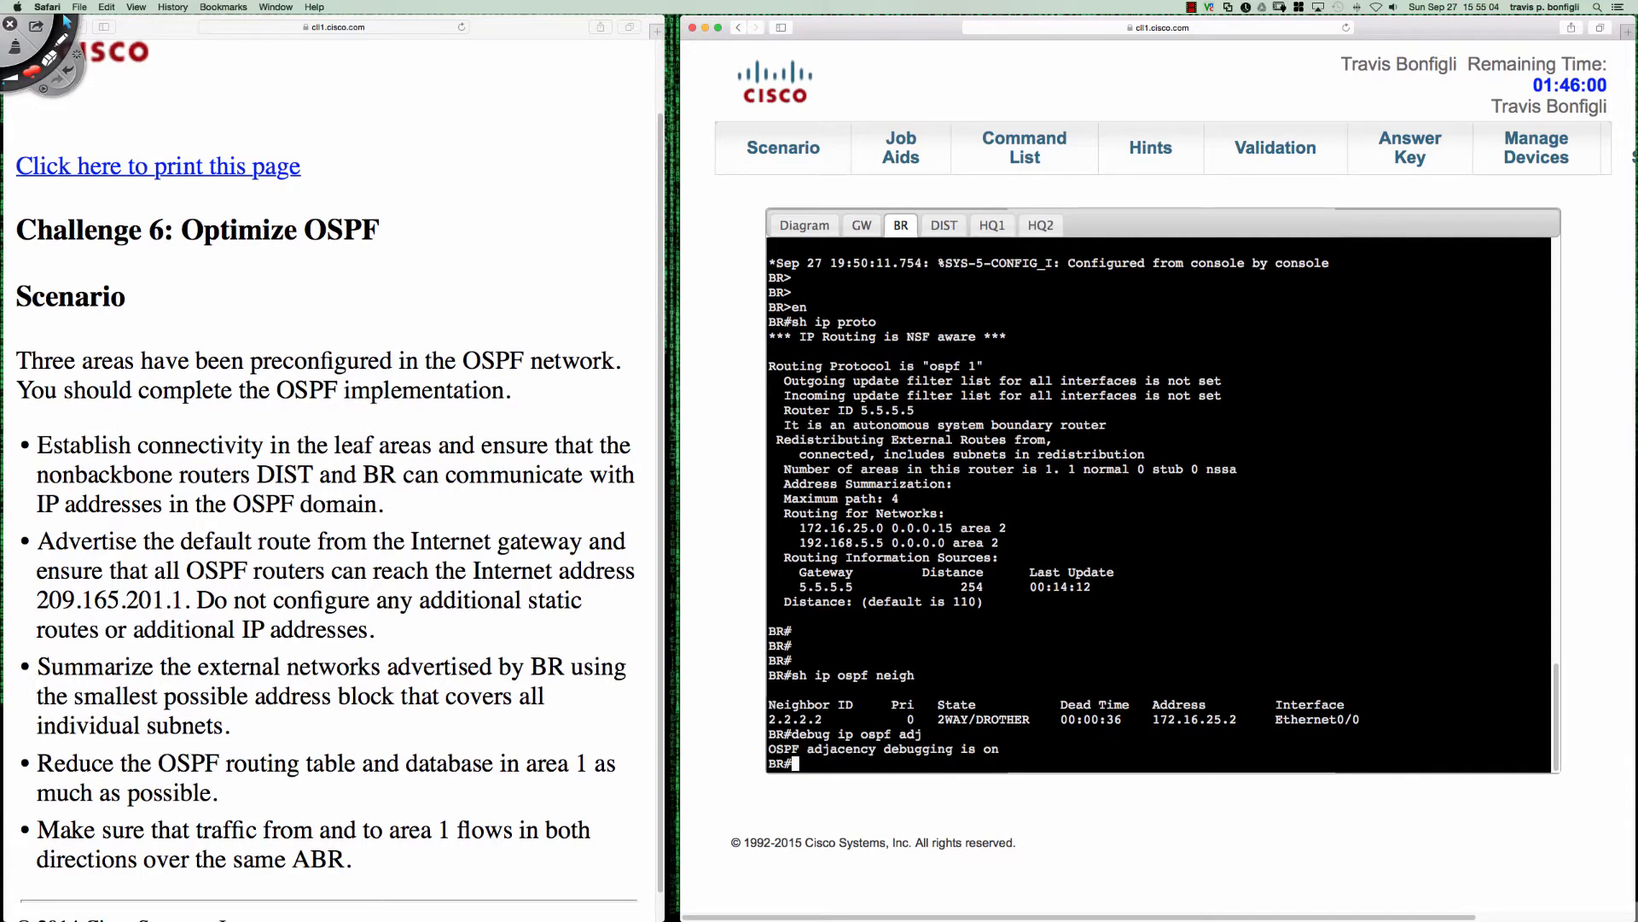
- Enter interface configuration for Ethernet0/0 on BR and shut the interface down
text(conf t)
key(Return)
text(int )
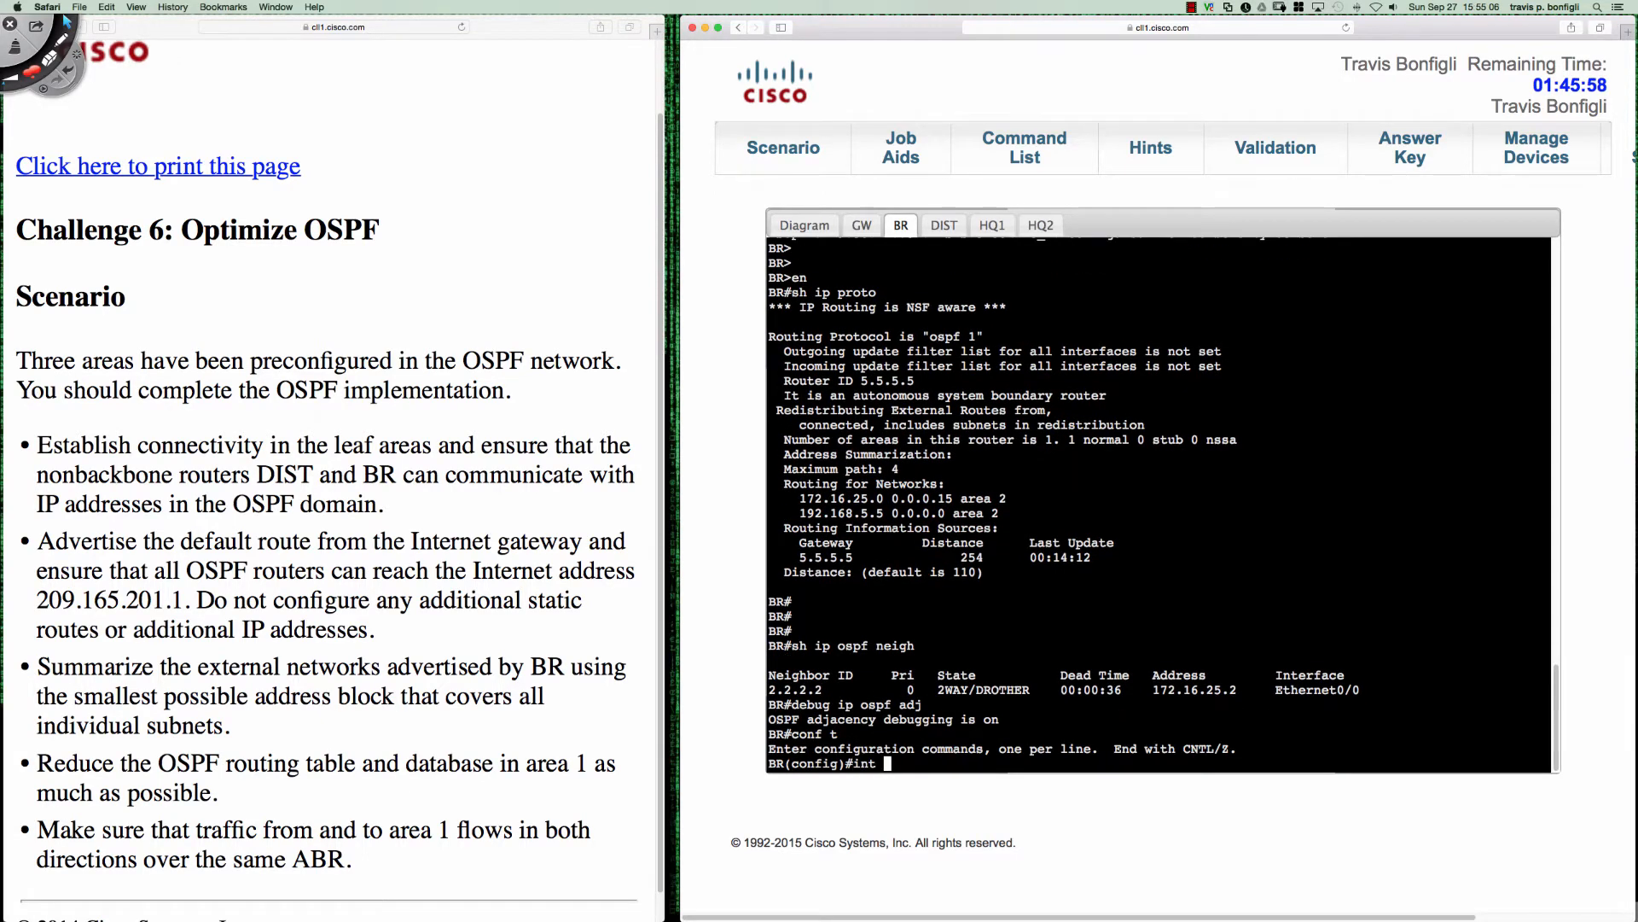
text(e0/0)
key(Return)
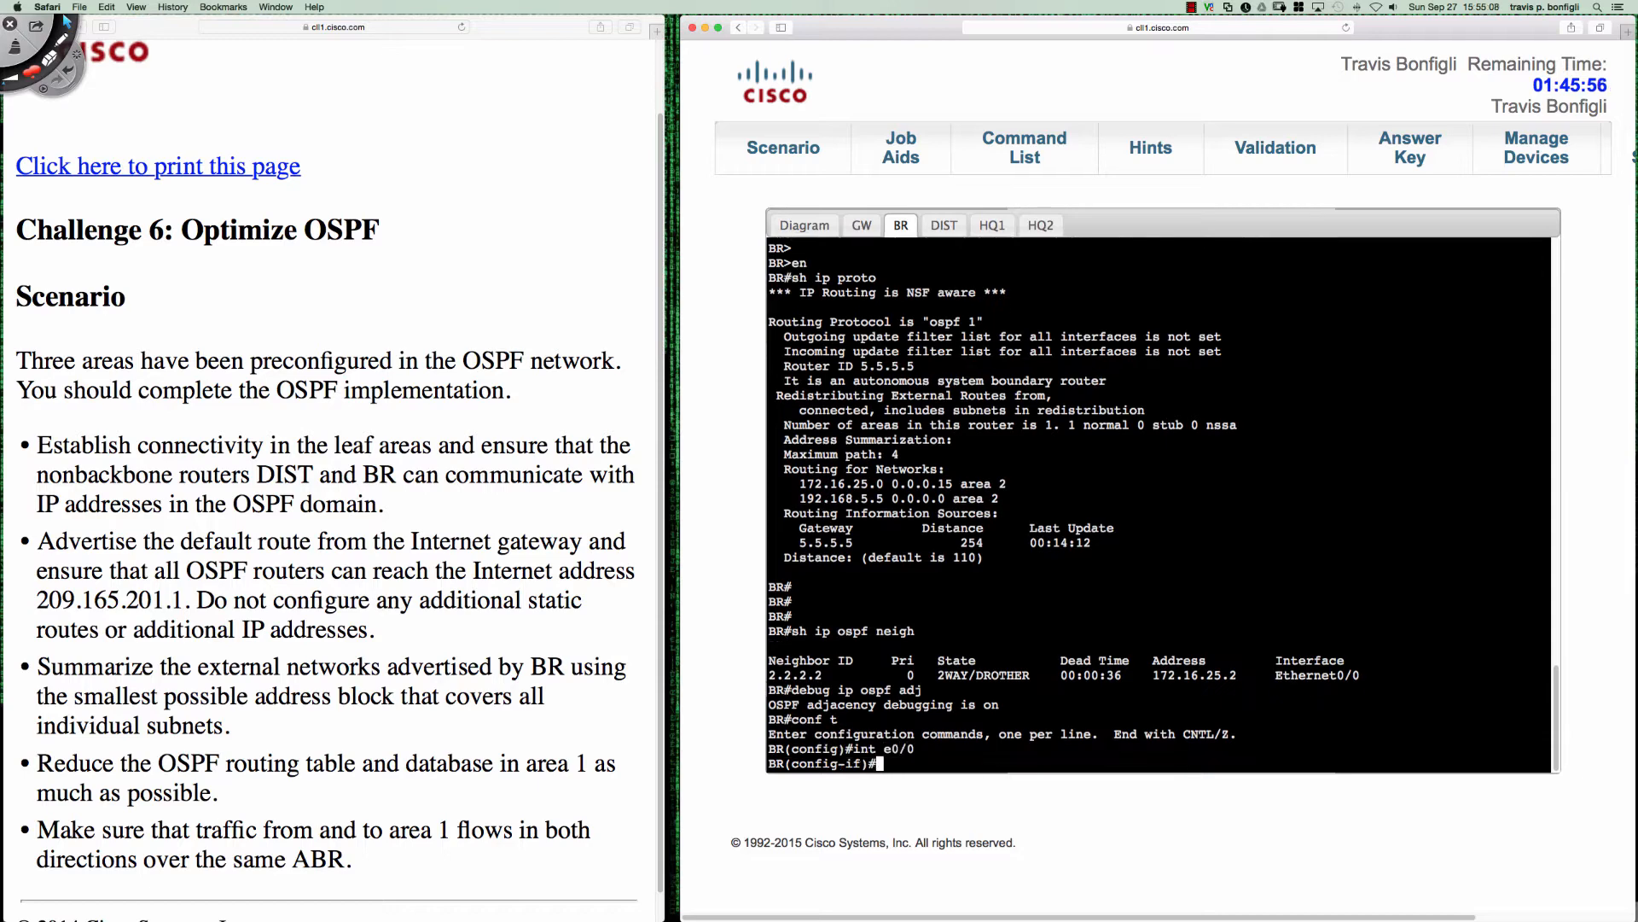
text(shut)
key(Return)
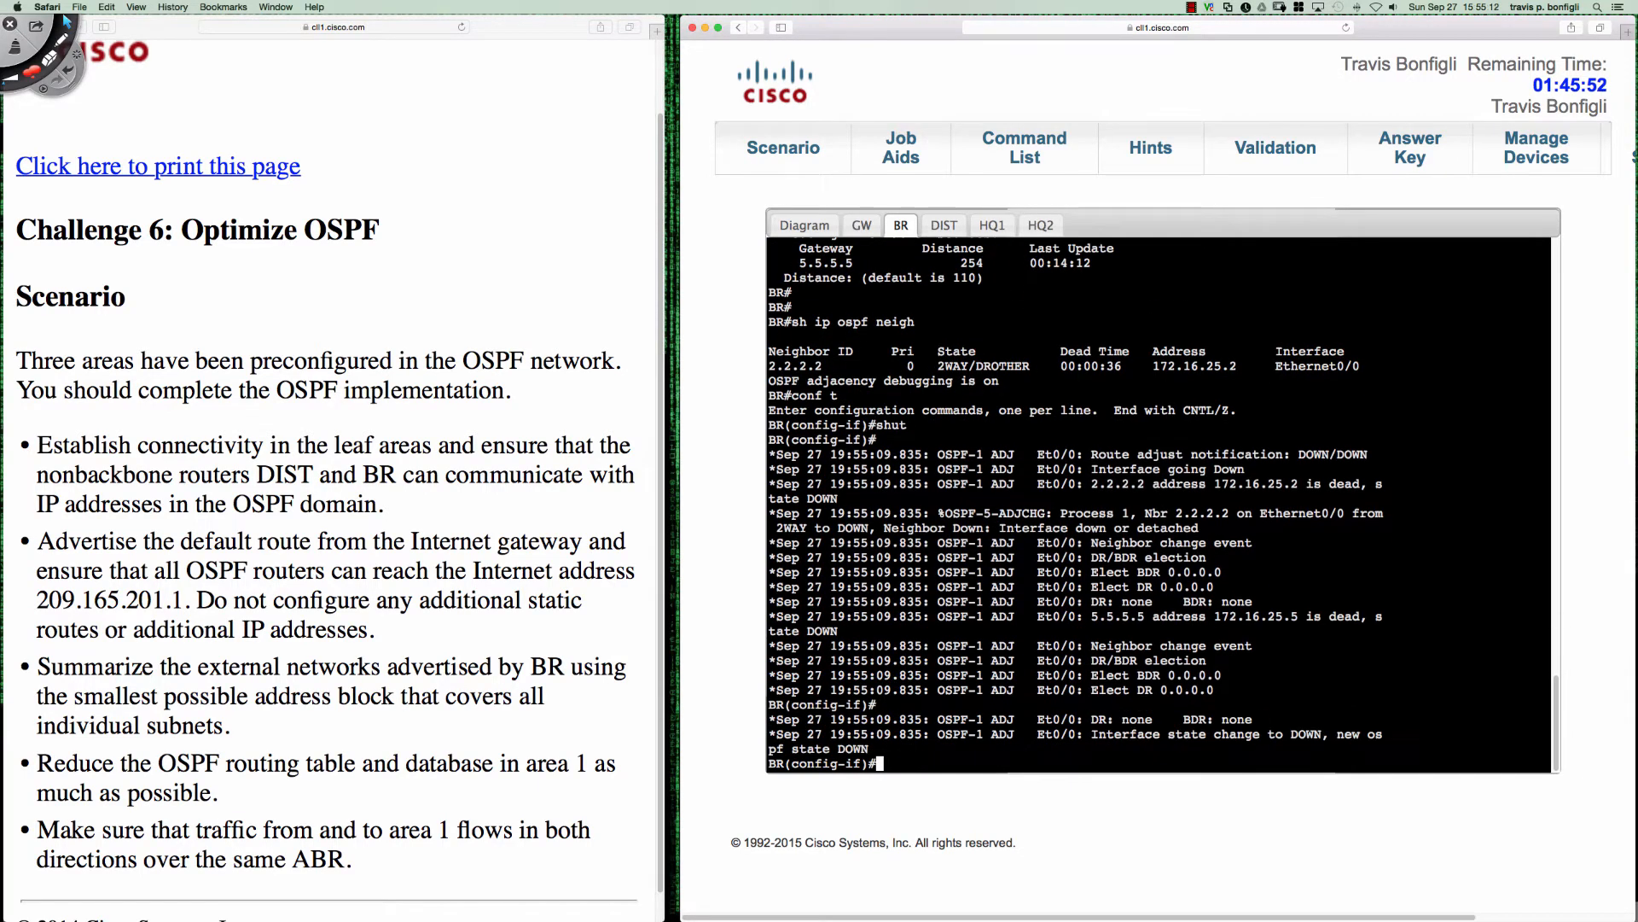
key(Return)
key(Return)
key(Return)
key(Return)
key(Return)
- Bring BR's Ethernet0/0 interface back up with no shut and return to privileged mode
text(n)
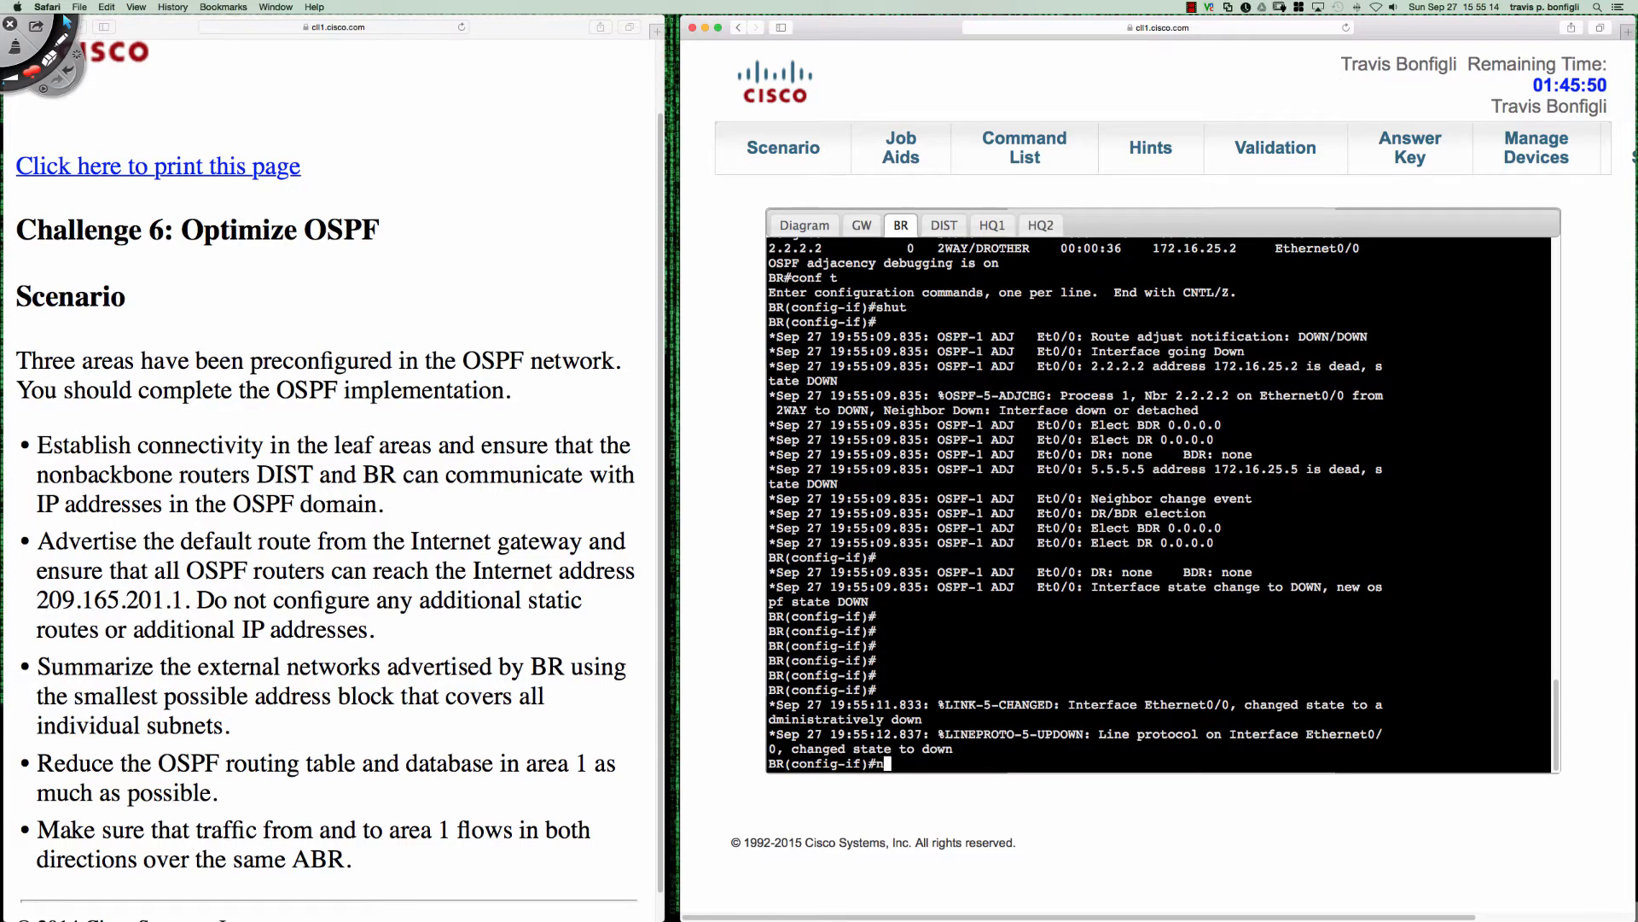
text(o shut)
key(Return)
key(Return)
key(Return)
key(Return)
key(Return)
key(Return)
key(Return)
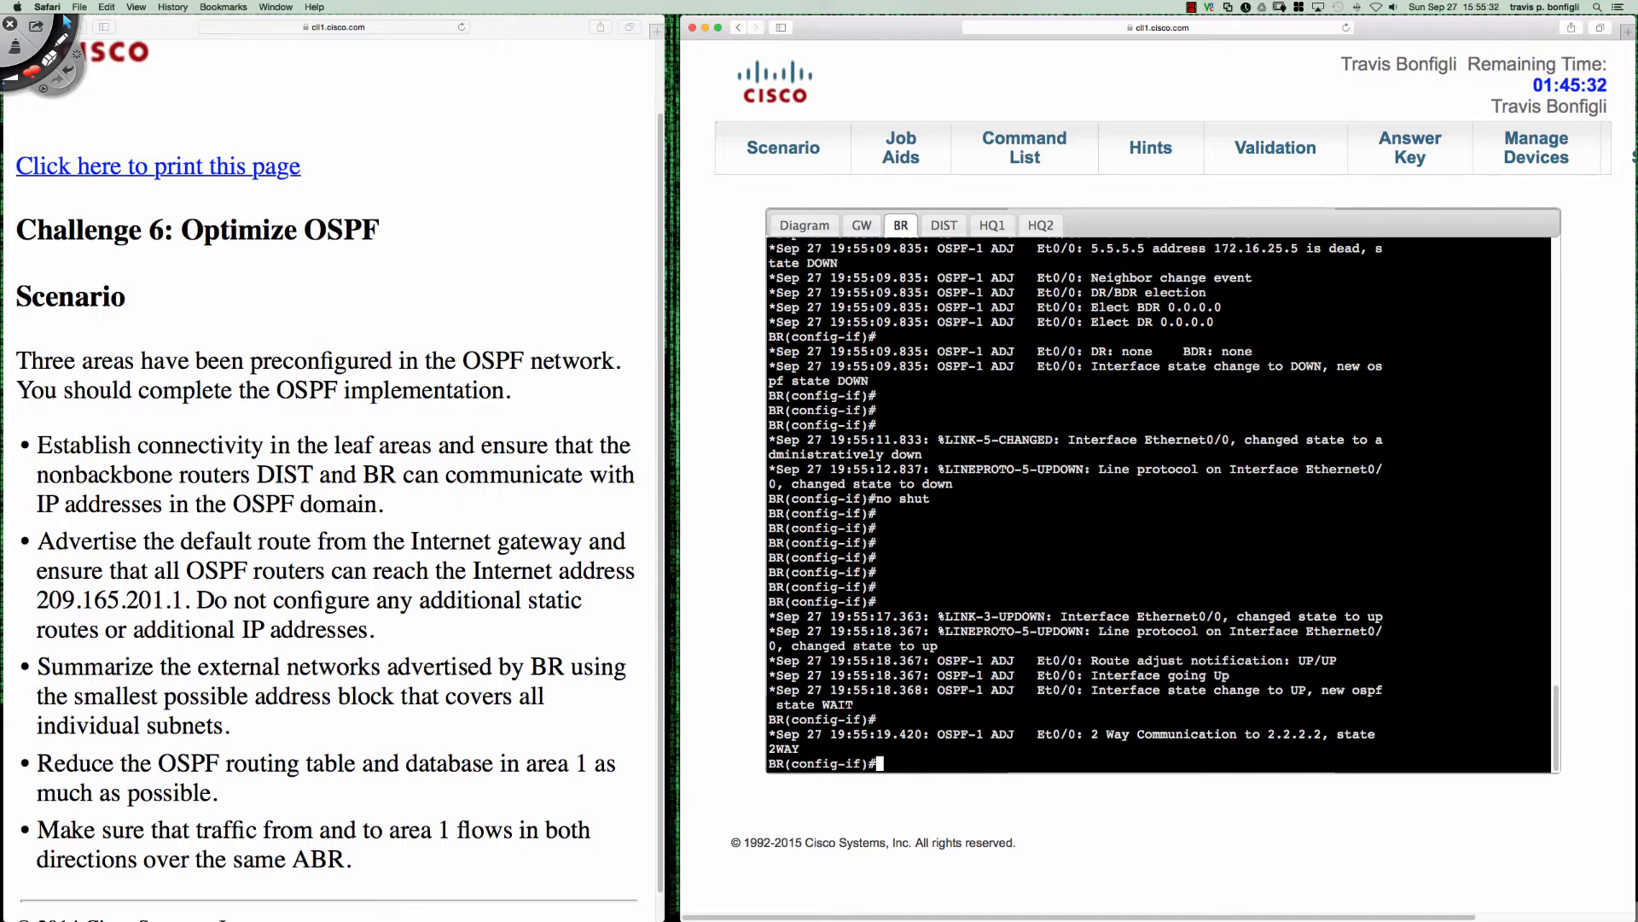
key(Return)
key(Return)
key(Return)
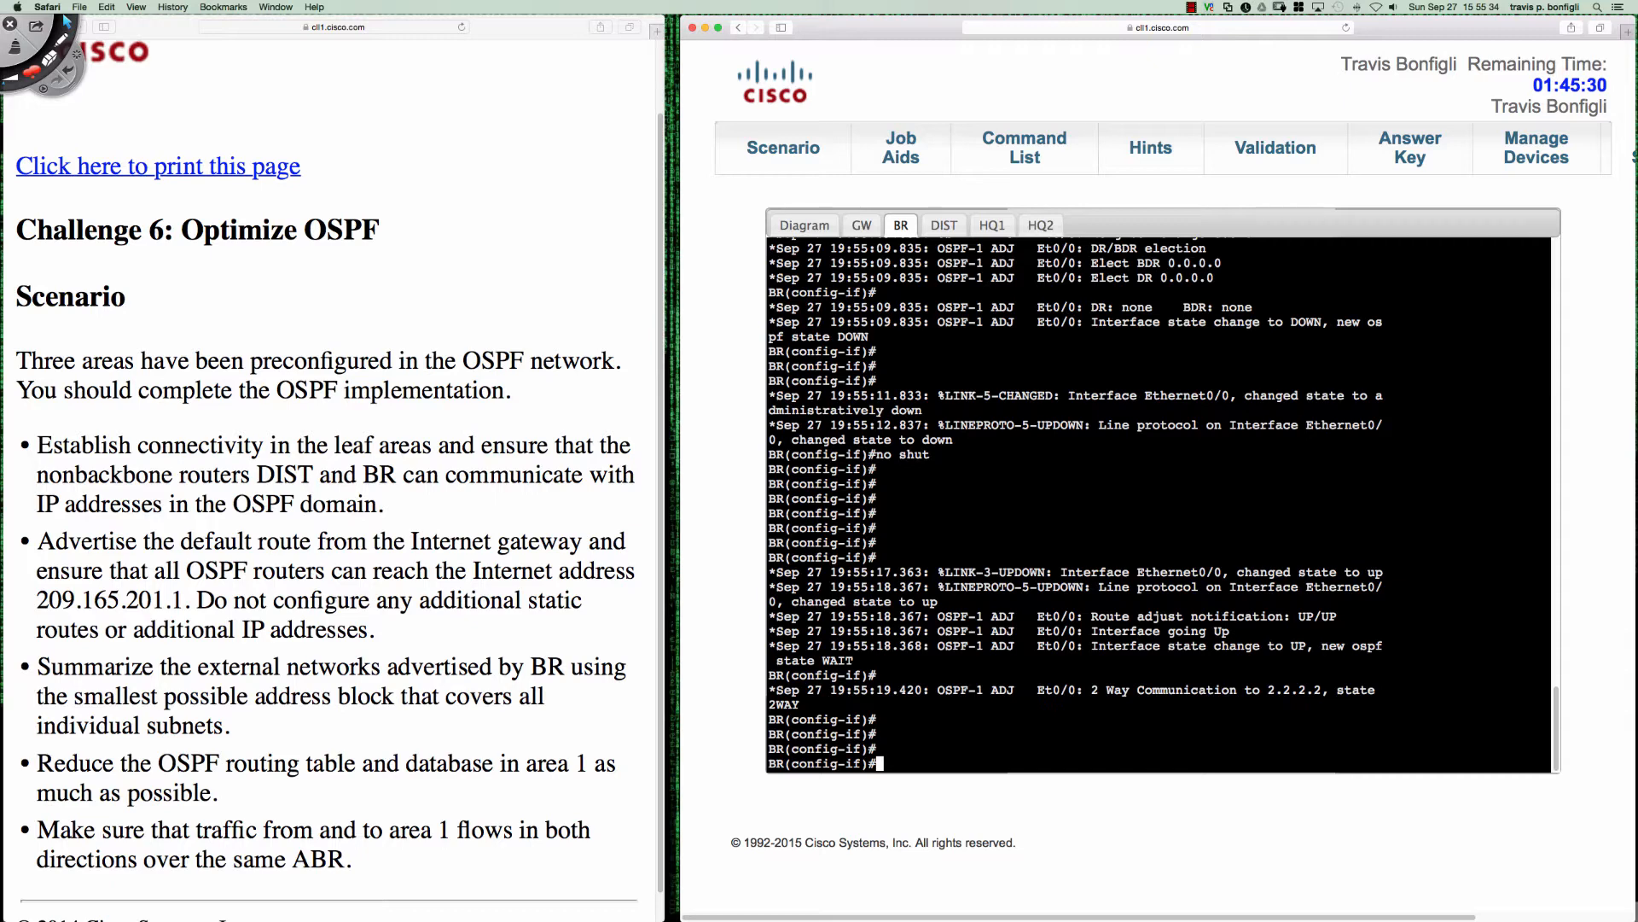
text(end)
key(Return)
key(Return)
key(Return)
key(Return)
key(Return)
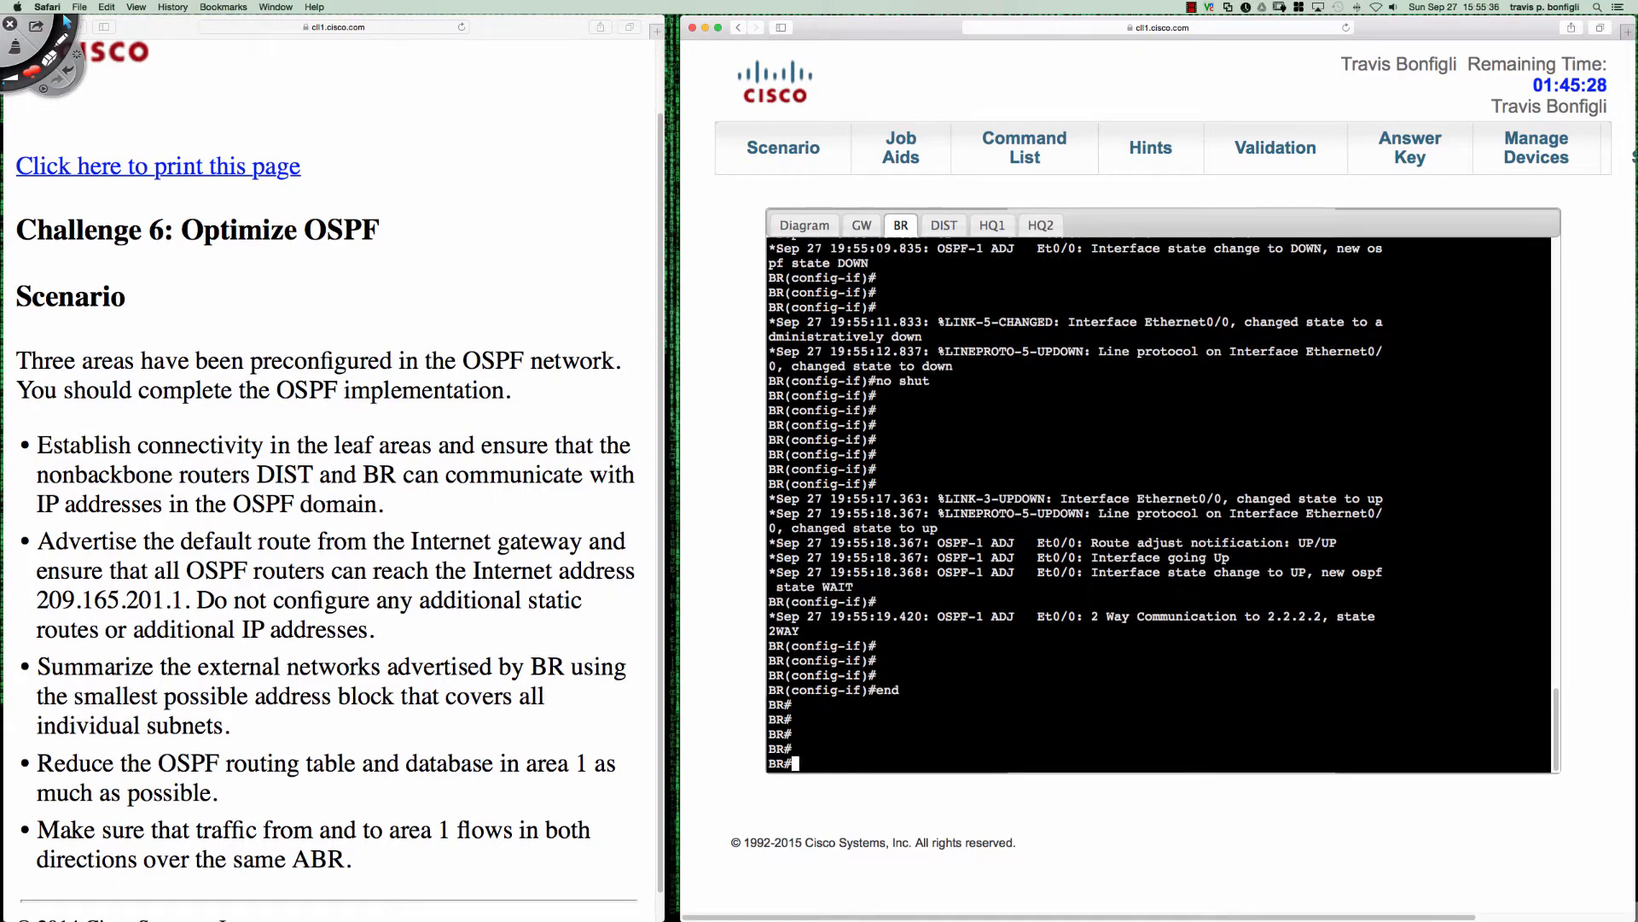
key(Return)
key(Return)
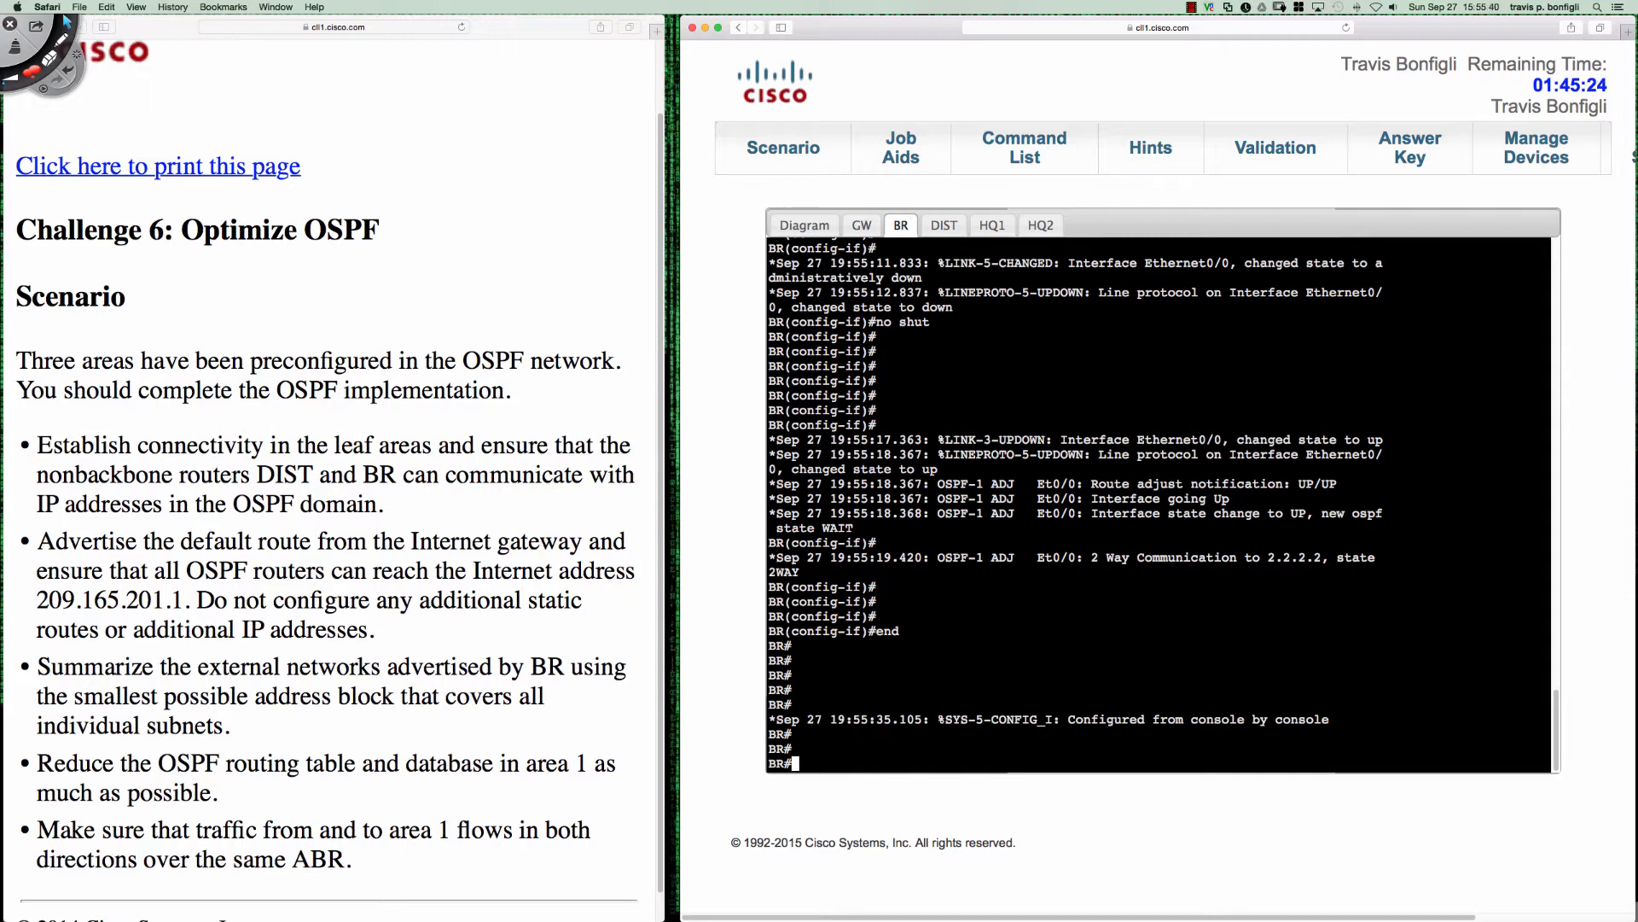
- Review BR's adjacency debug output and display the running configuration of Ethernet0/0
scroll(1159, 504, up, 10)
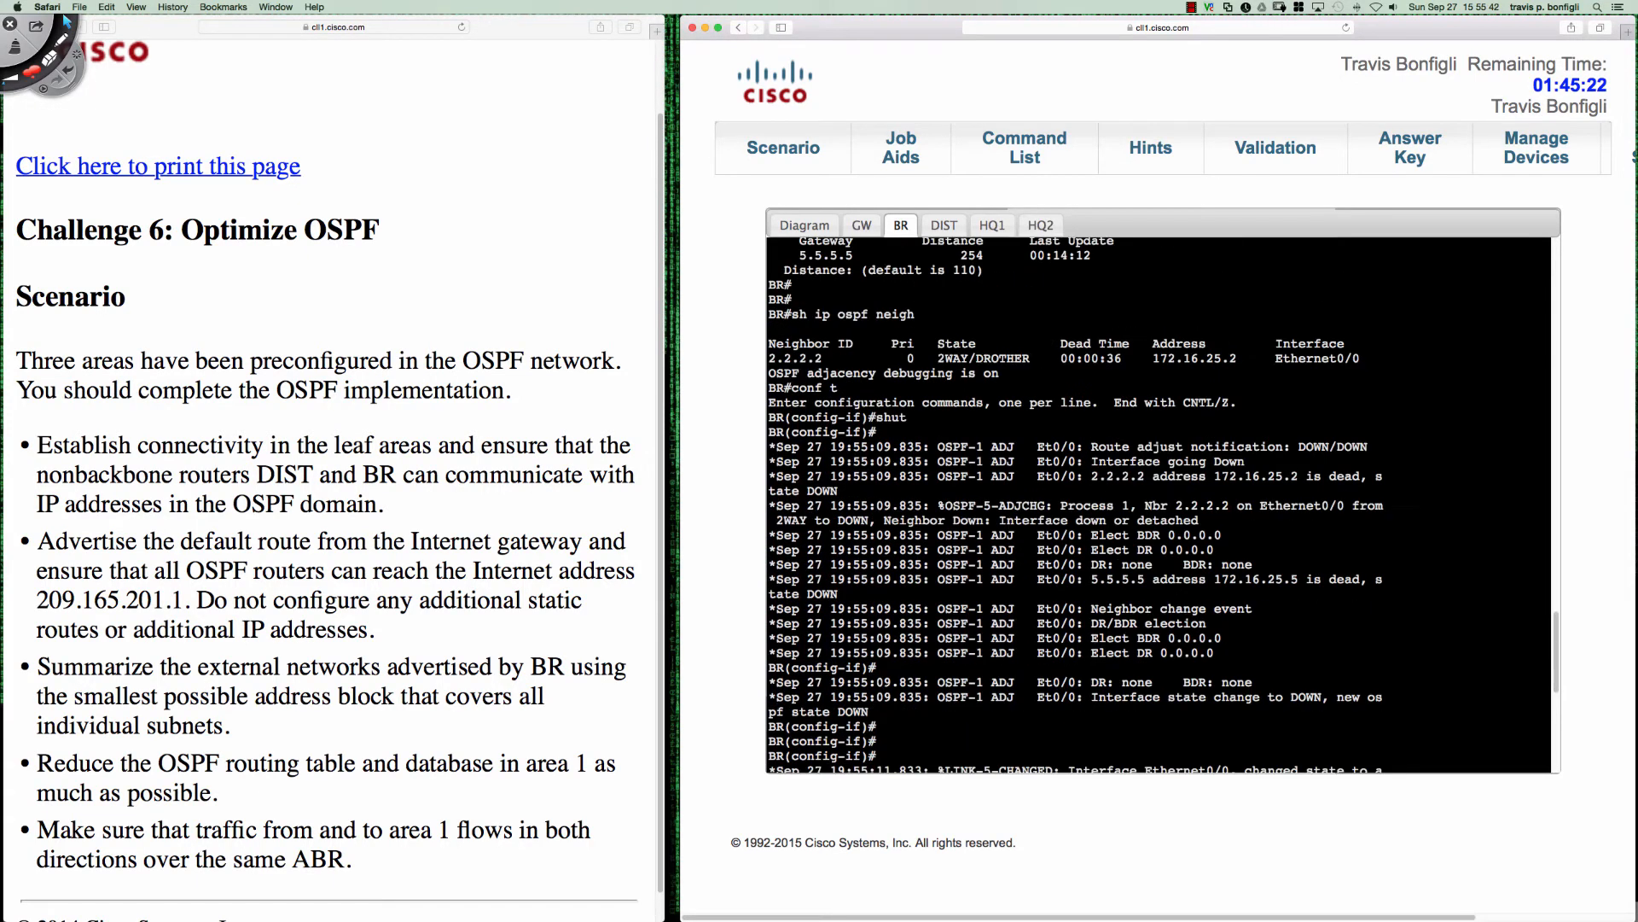
scroll(1159, 503, down, 10)
text(sh)
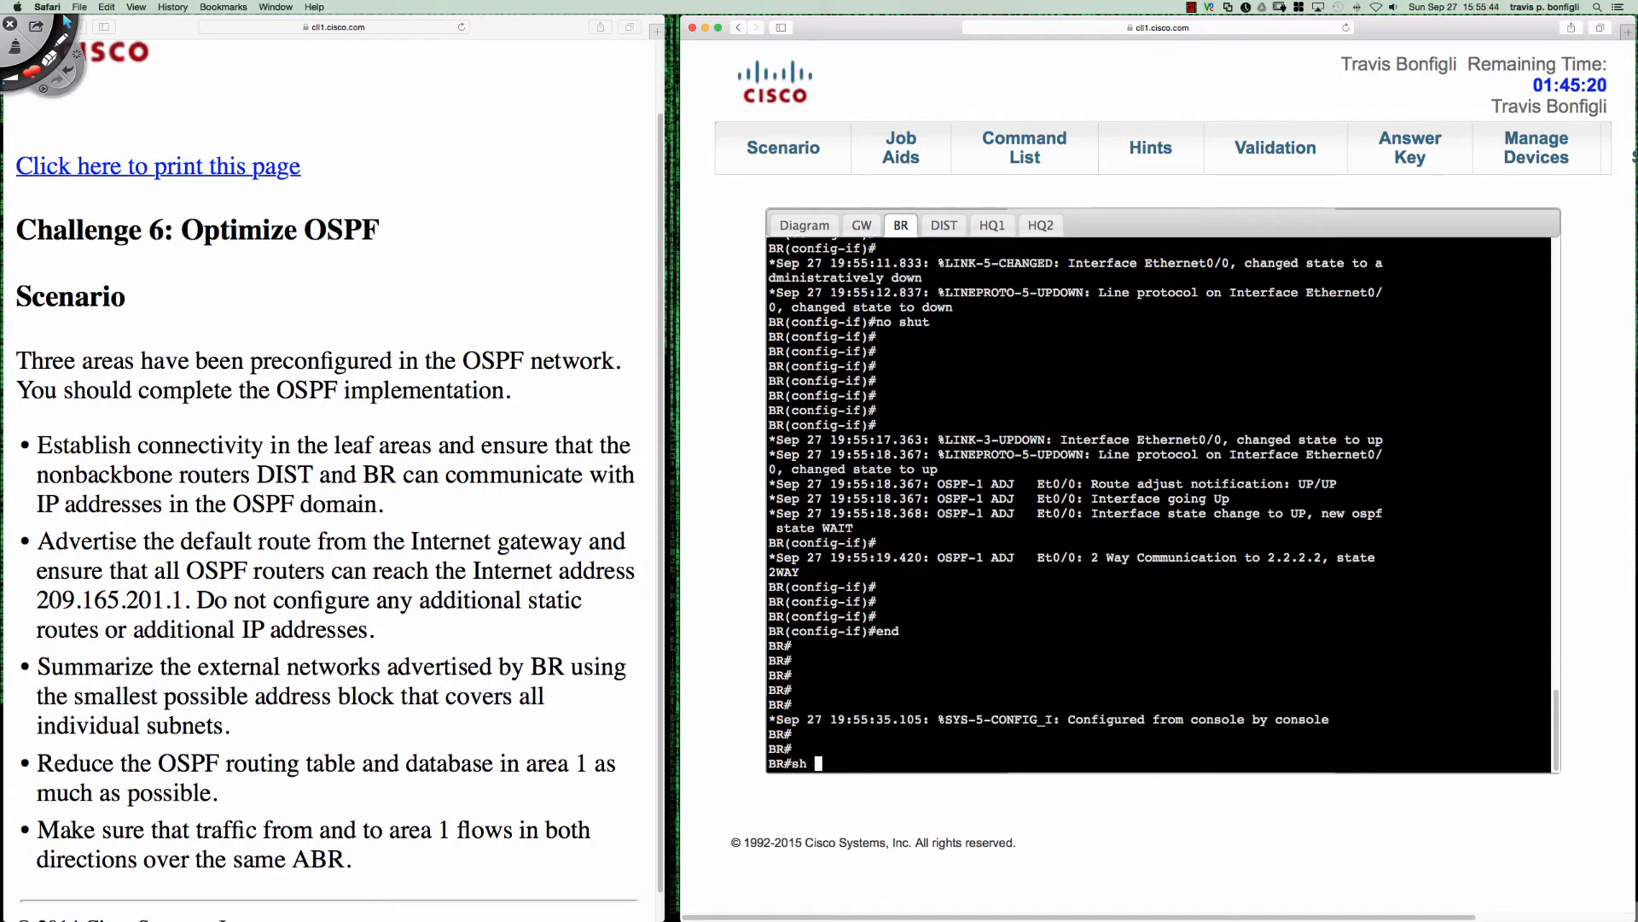
text( run int e0/0)
key(Return)
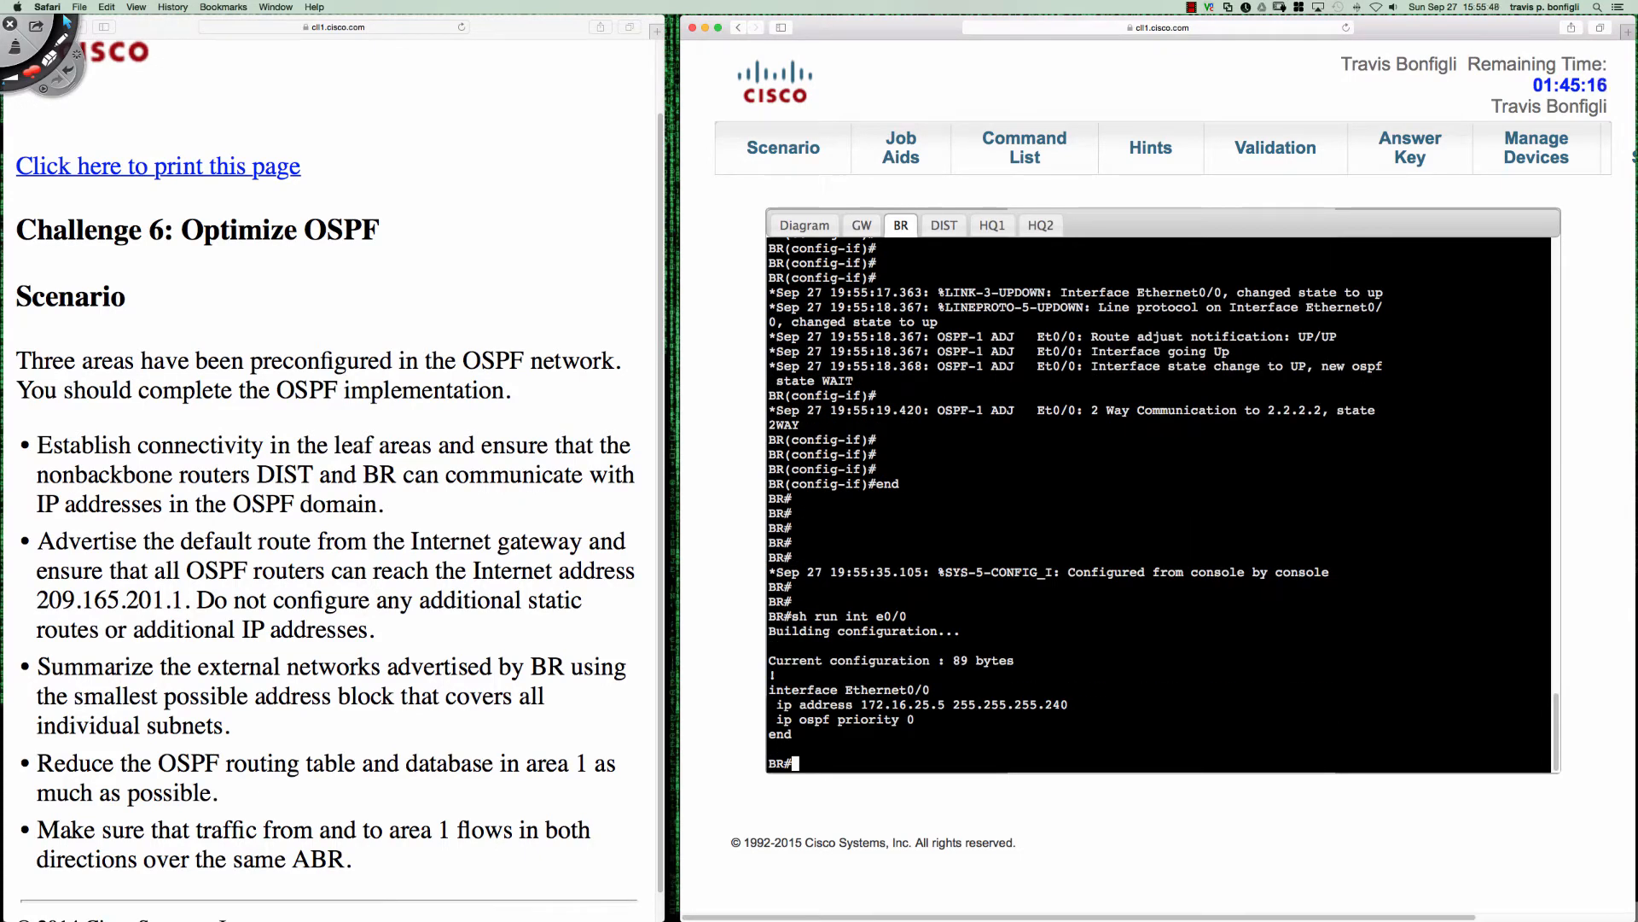
- List the available debug ip ospf options on BR and return to an empty prompt
text(debug ip ospf ?)
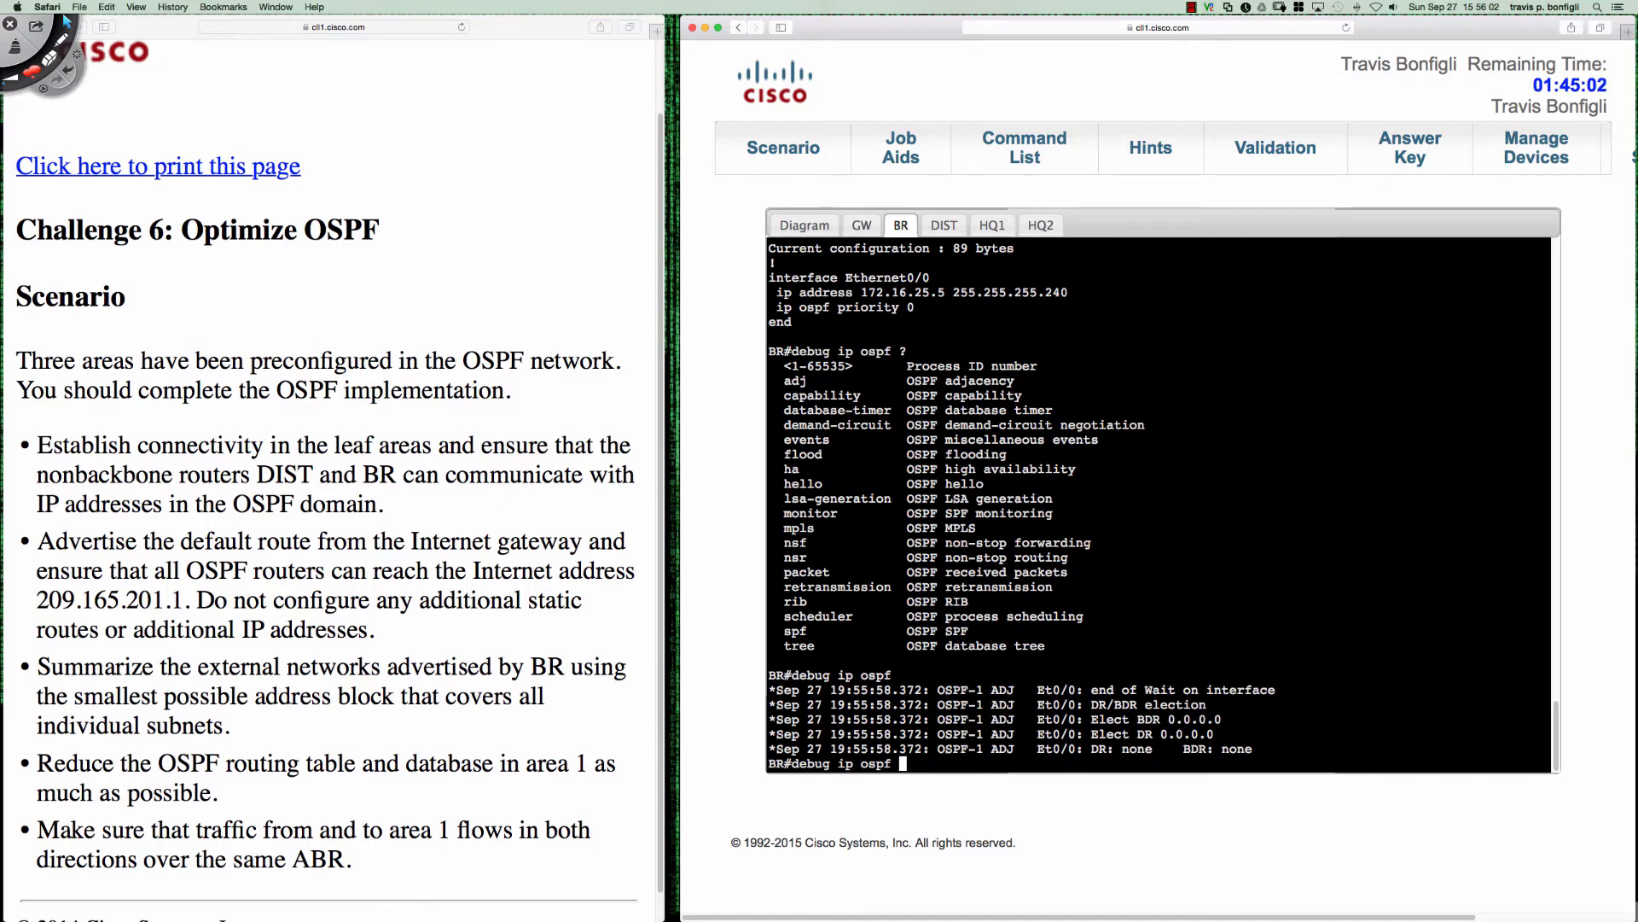
key(Return)
key(Return)
key(Return)
key(Return)
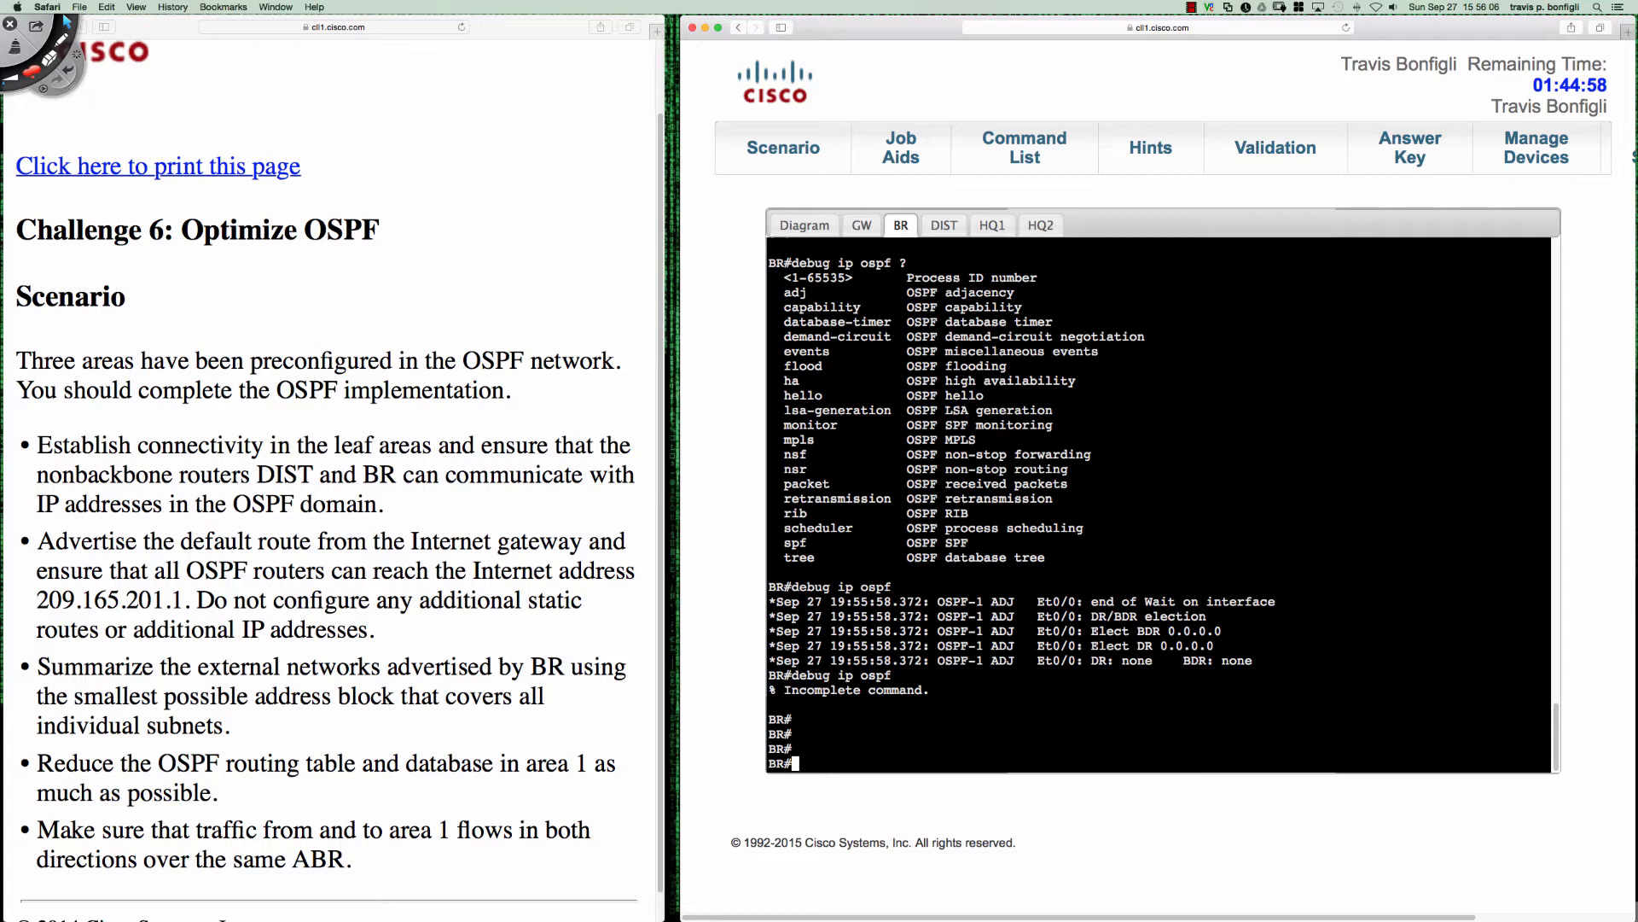
- Switch to Deskscribble, circle the DR/BDR election messages and the DR and BDR entries in red, and clear the drawing
click(65, 20)
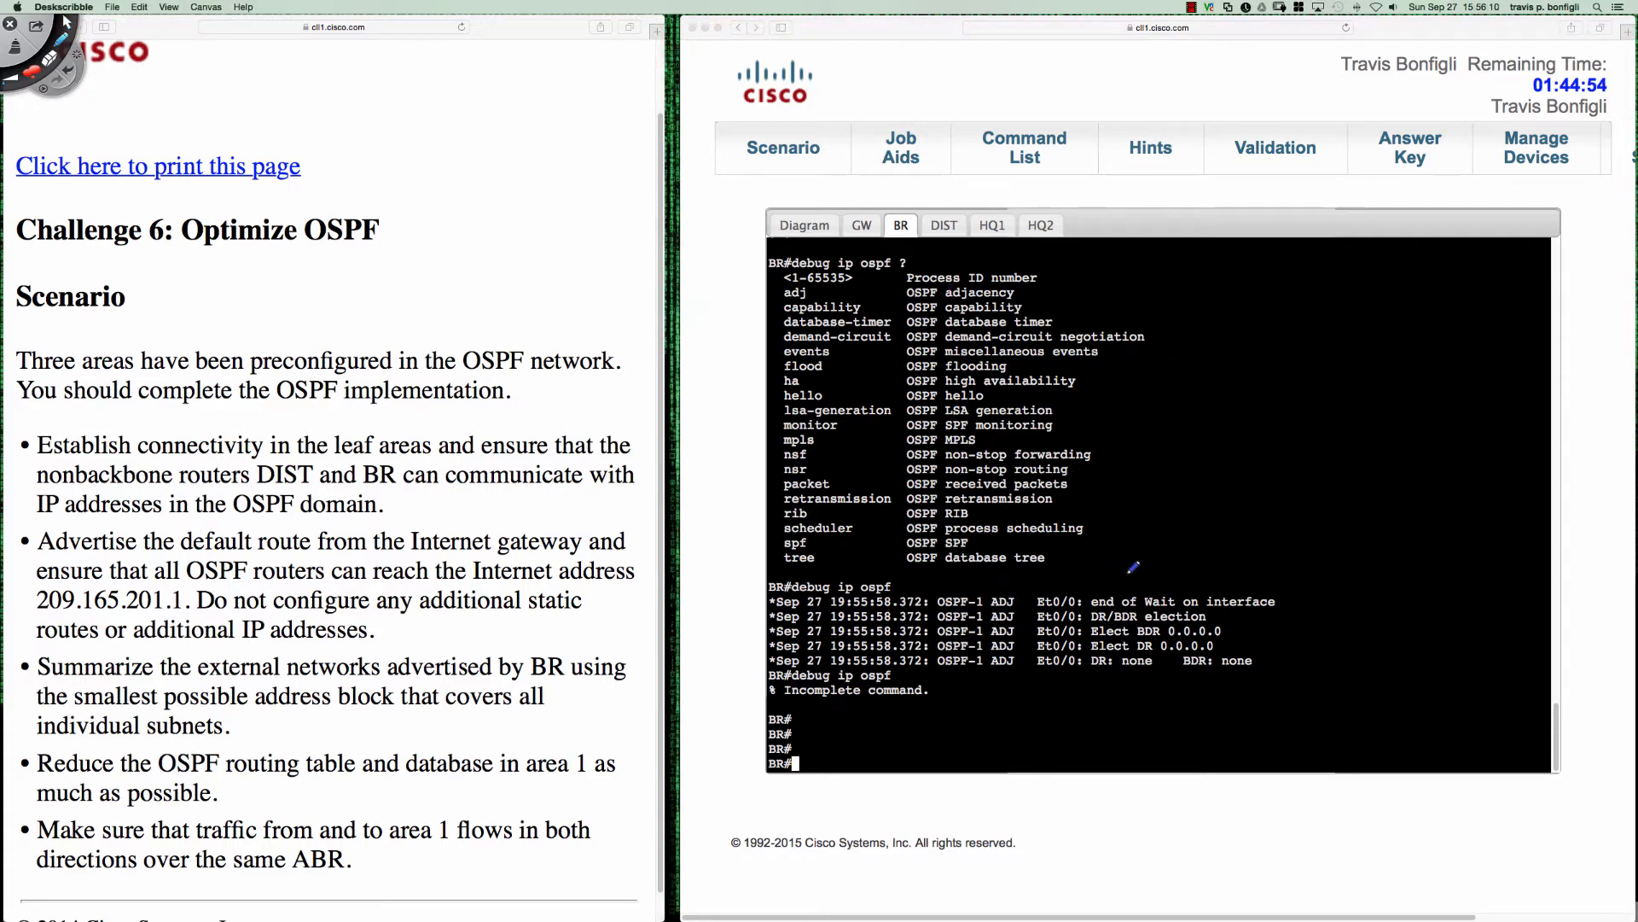
mouse_move(1127, 573)
mouse_down()
mouse_move(1054, 569)
mouse_move(1028, 599)
mouse_move(1024, 658)
mouse_move(1148, 688)
mouse_move(1321, 670)
mouse_move(1332, 582)
mouse_move(1122, 572)
mouse_up()
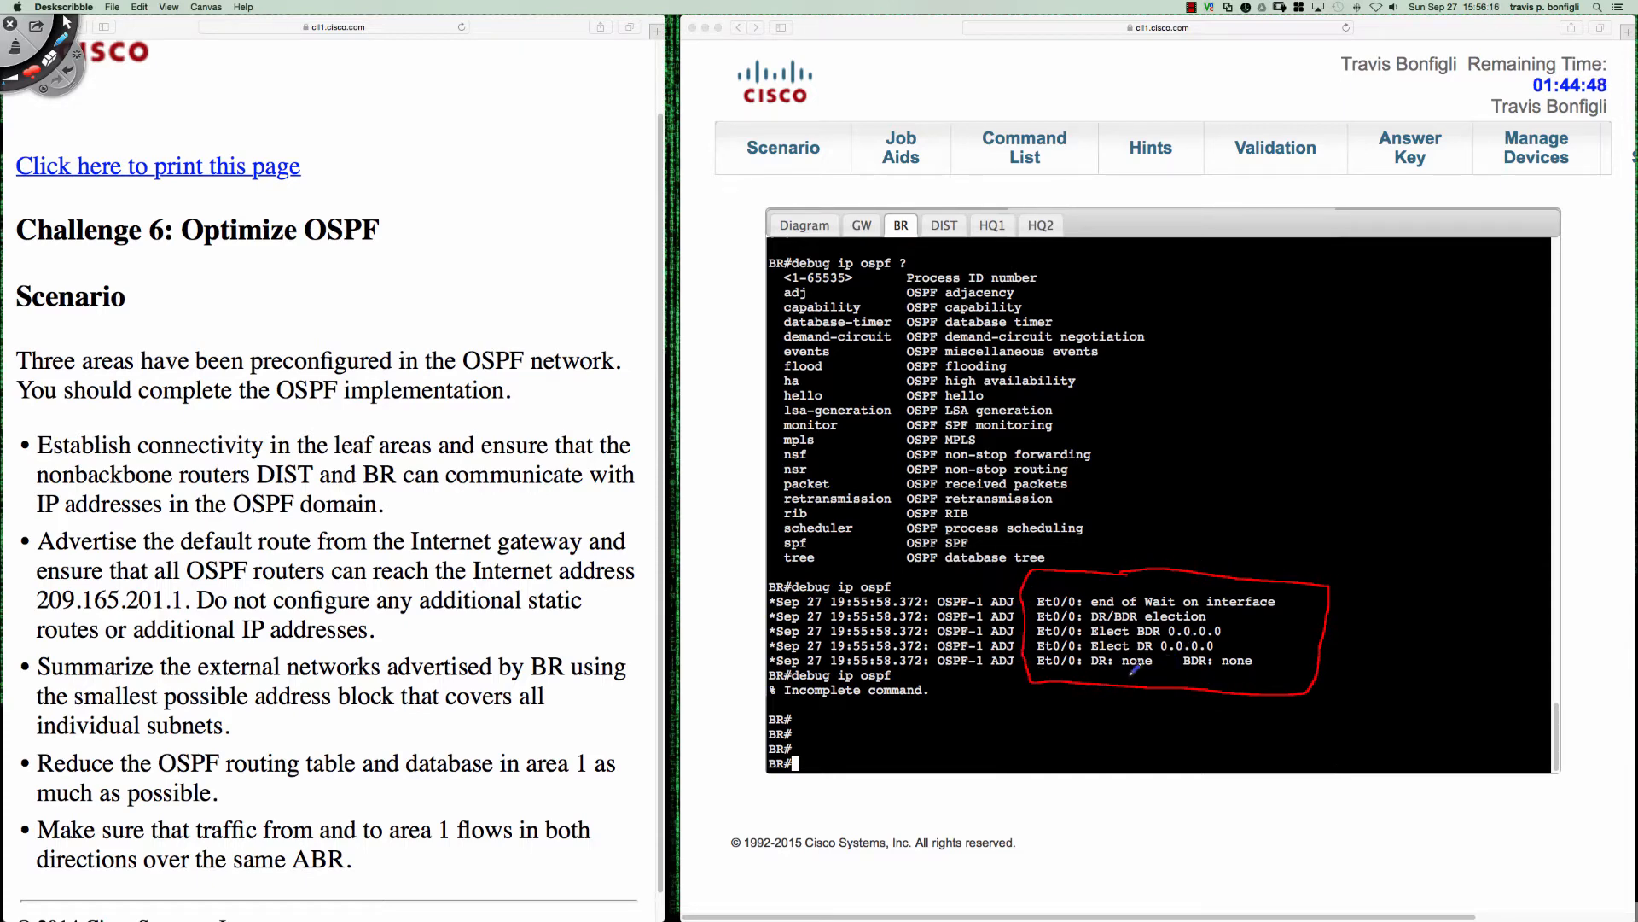
mouse_move(1101, 672)
mouse_down()
mouse_move(1160, 659)
mouse_move(1100, 645)
mouse_move(1093, 664)
mouse_move(1263, 671)
mouse_move(1250, 644)
mouse_move(1221, 645)
mouse_up()
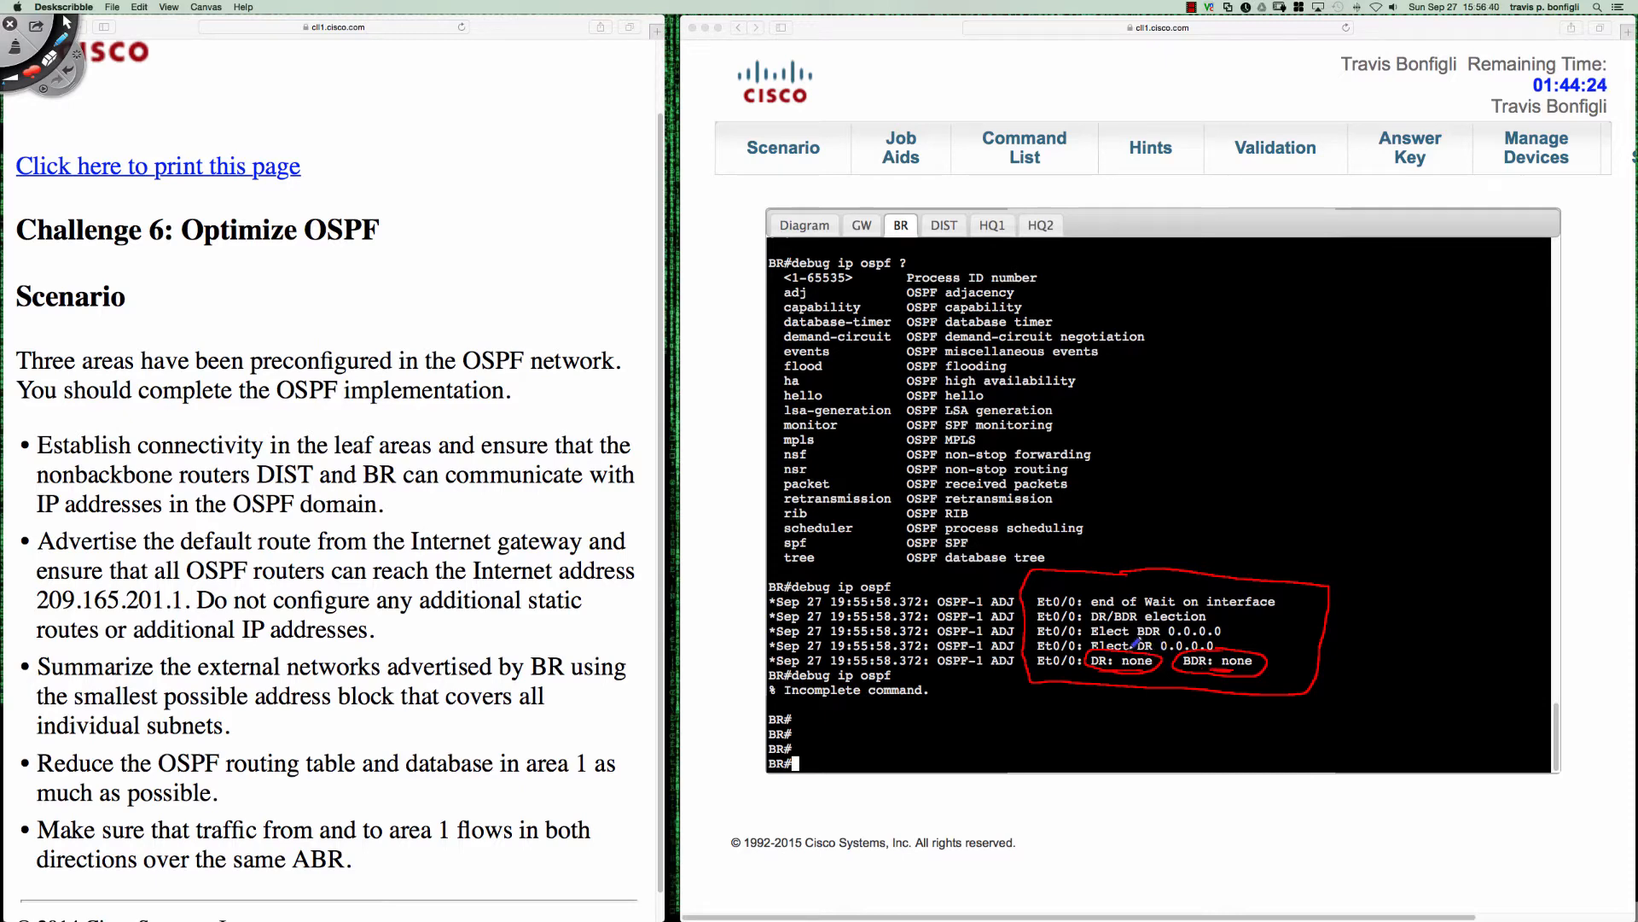
key(Delete)
key(Escape)
click(1197, 688)
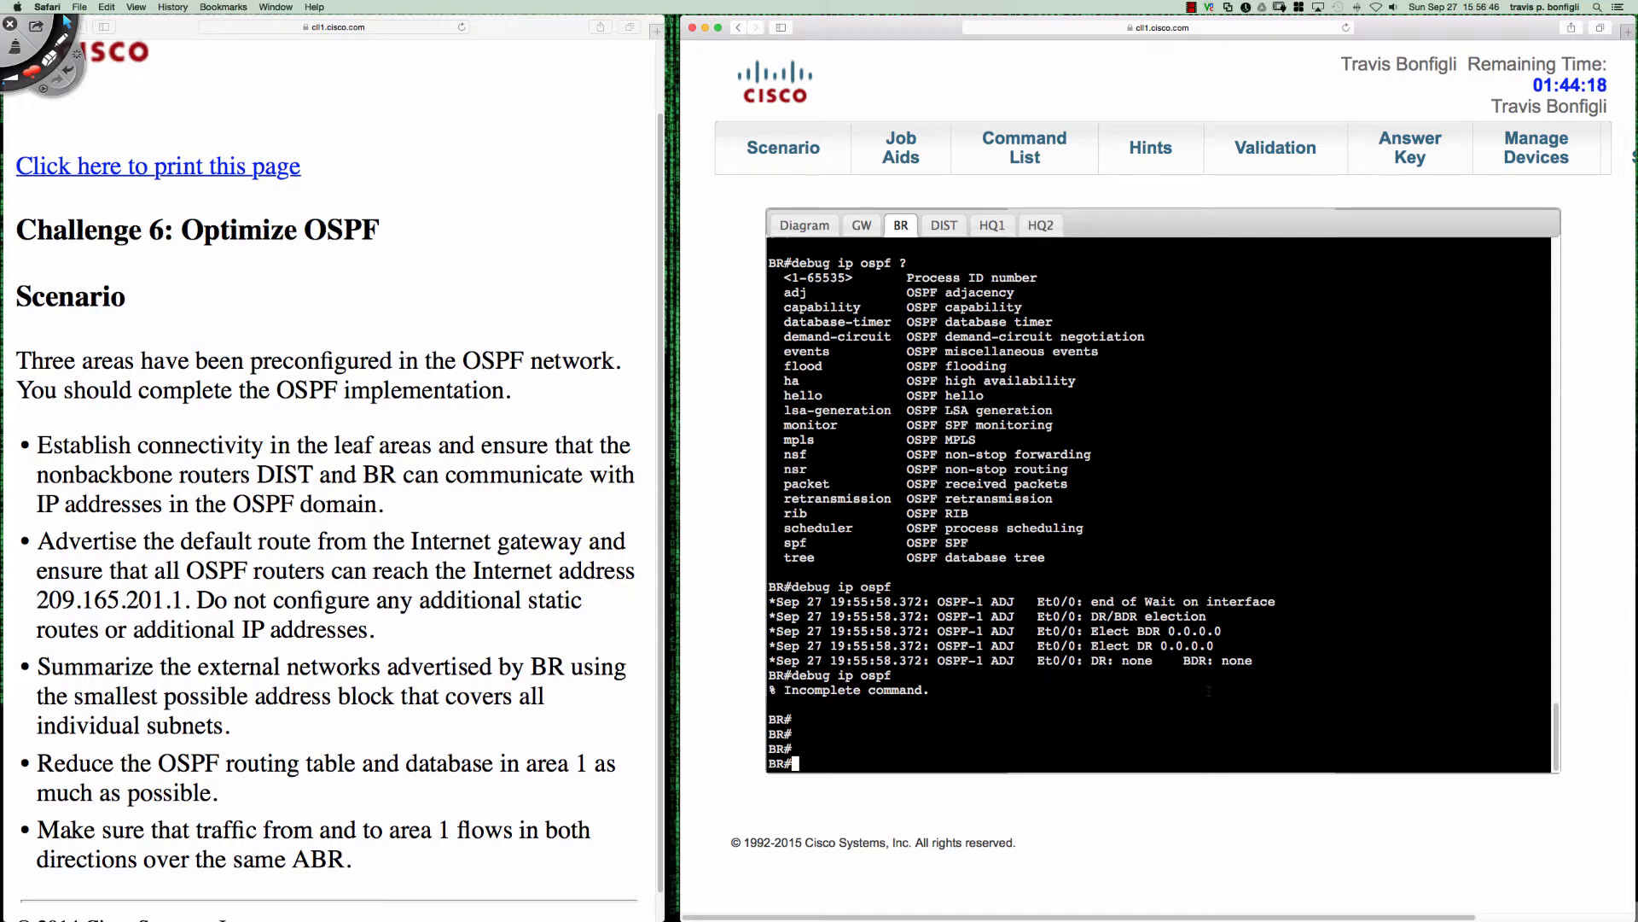
- Enter interface configuration mode for Ethernet0/0 on BR
text(conf t)
key(Return)
key(Return)
key(Return)
key(Return)
key(Return)
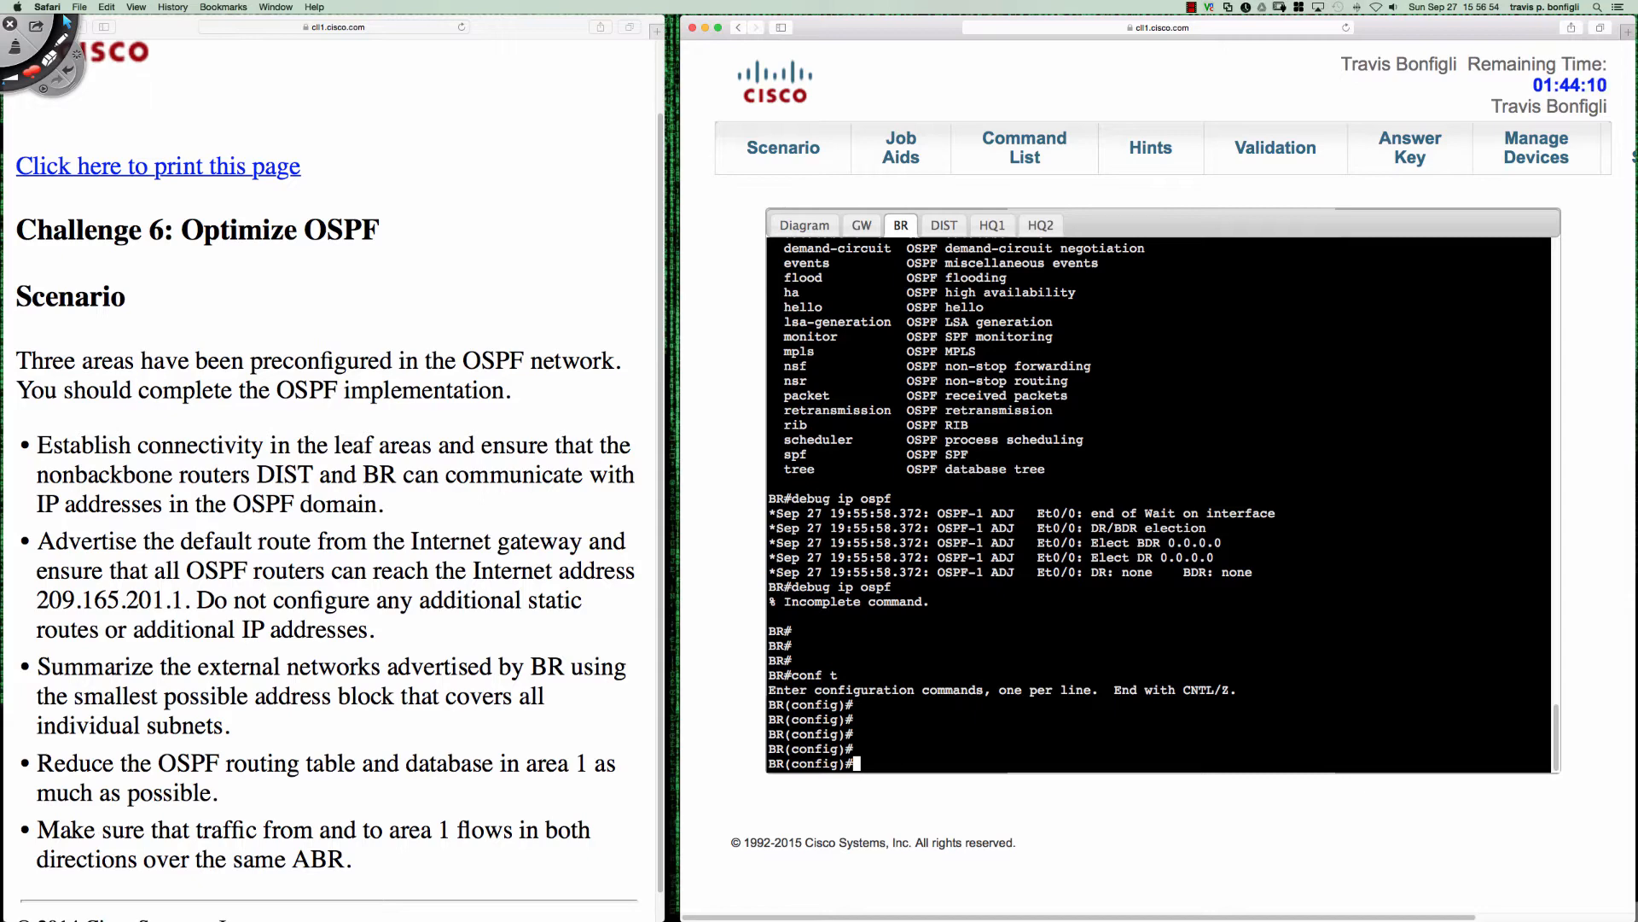
text(int e0/0)
key(Return)
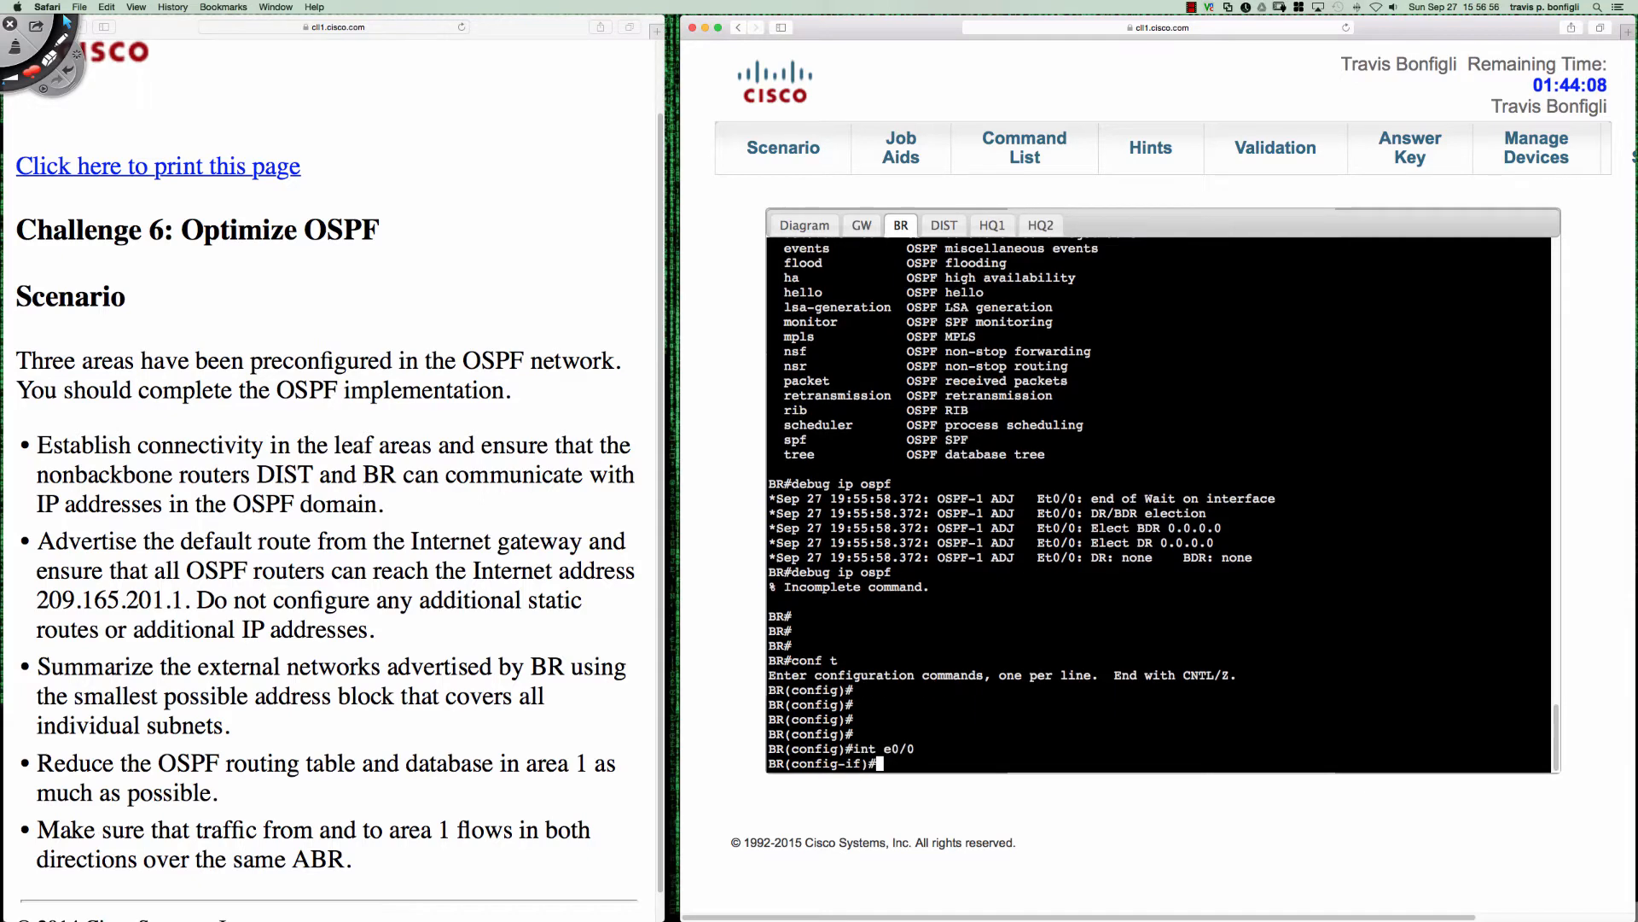
- Set the OSPF network type of BR's Ethernet0/0 to point-to-point
text(ip ospf ne)
key(Tab)
text(por)
key(Tab)
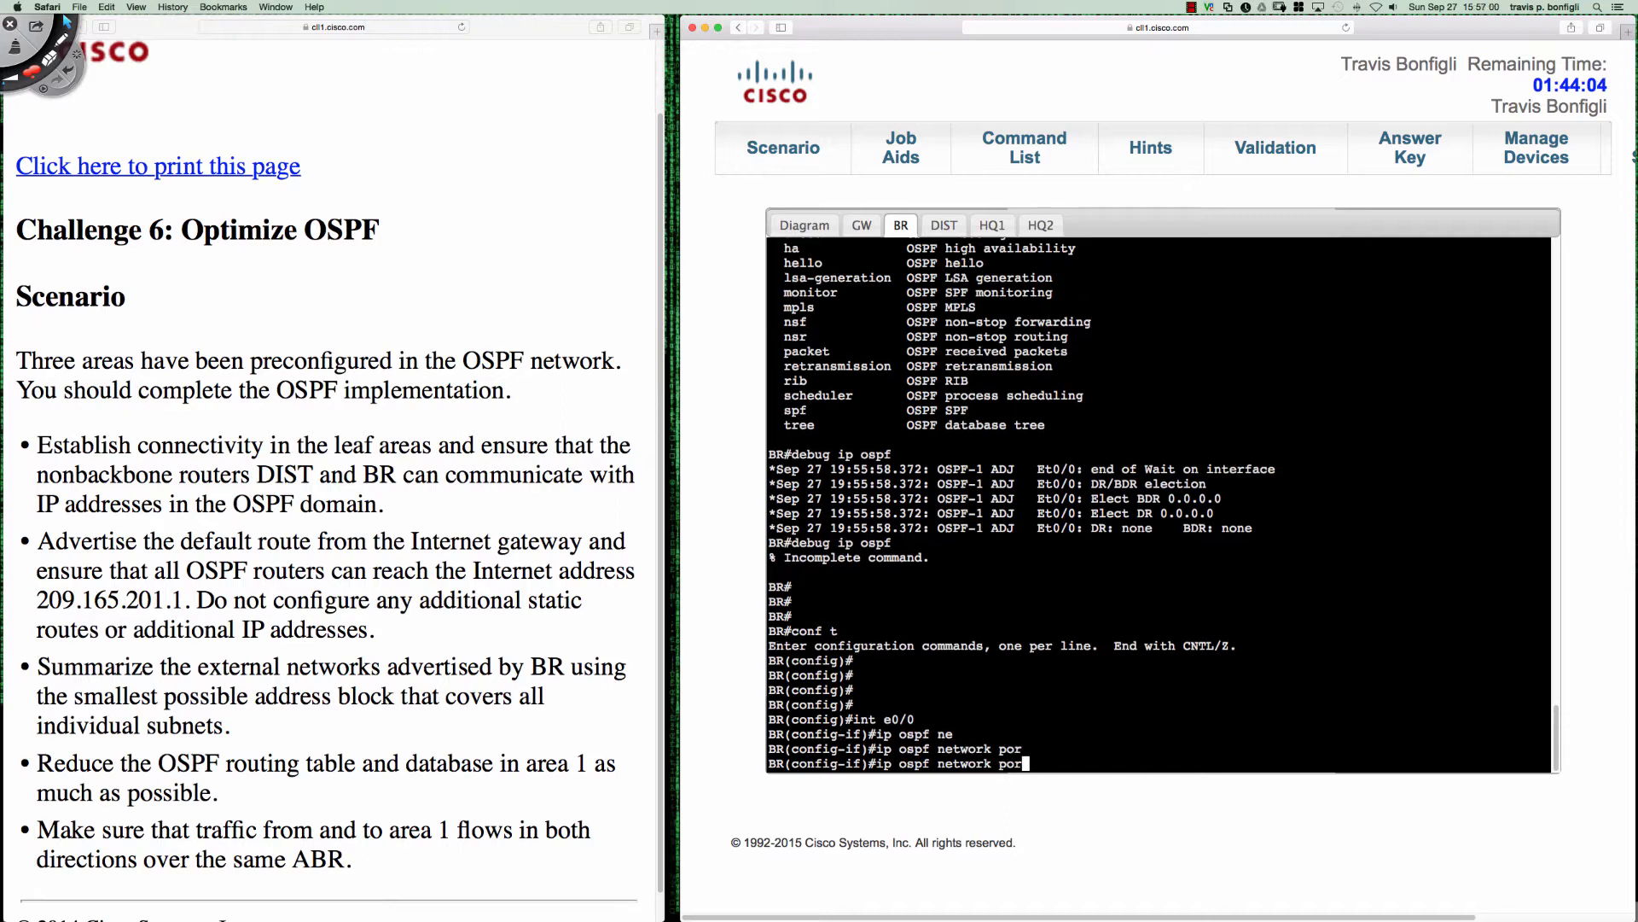
key(BackSpace)
text(i)
key(Tab)
text(nt-to-p)
text(o)
key(Tab)
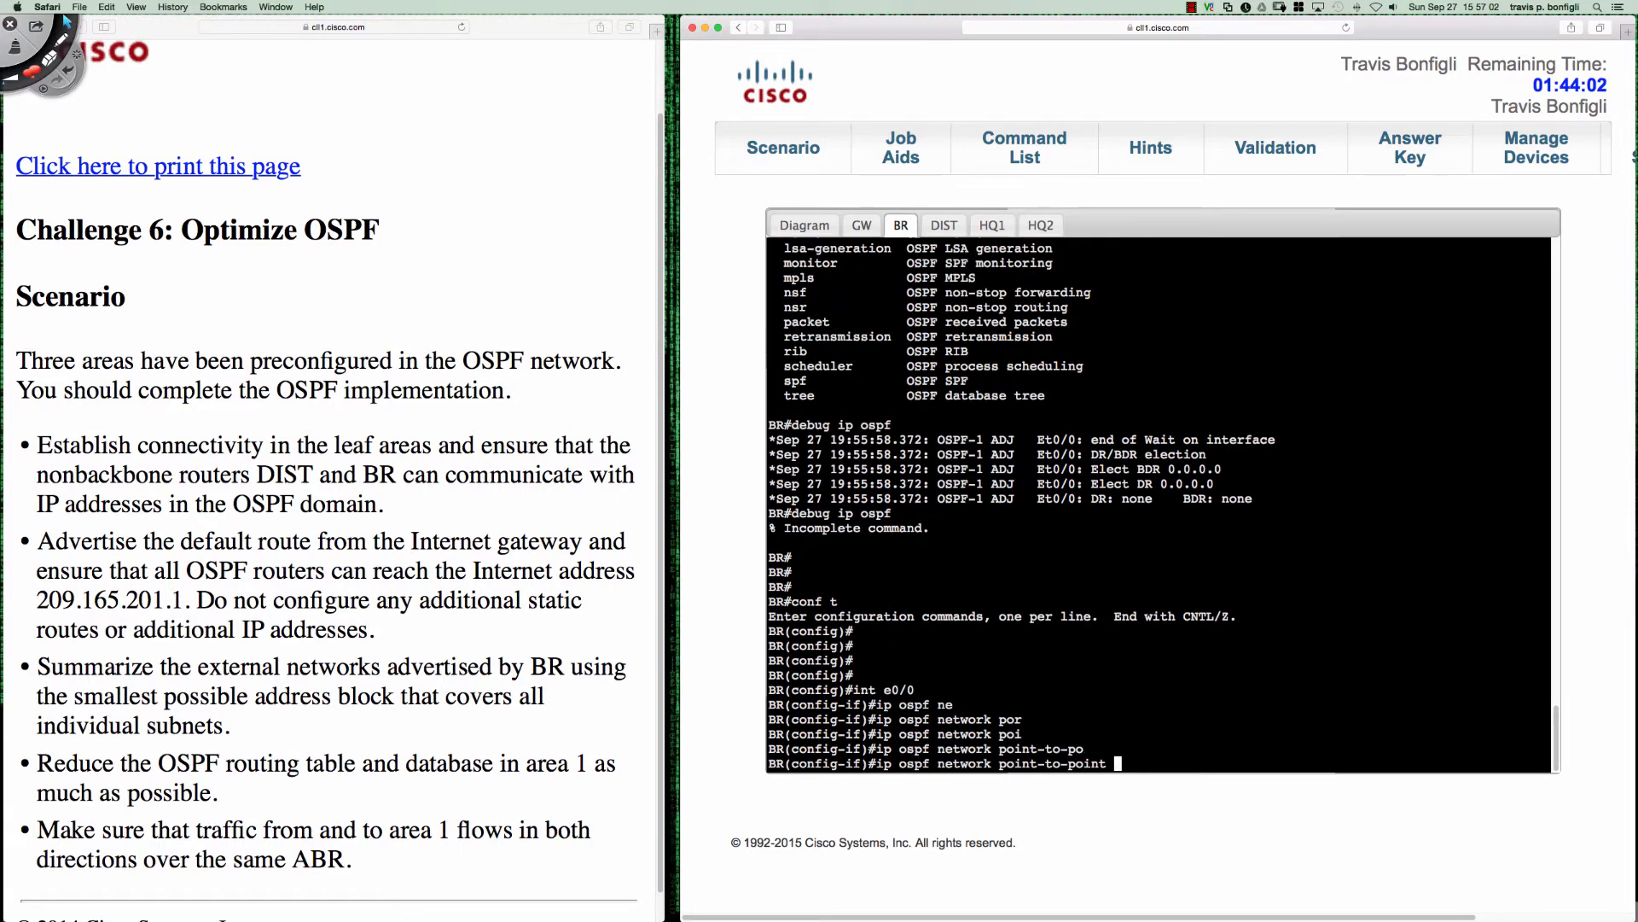
key(Return)
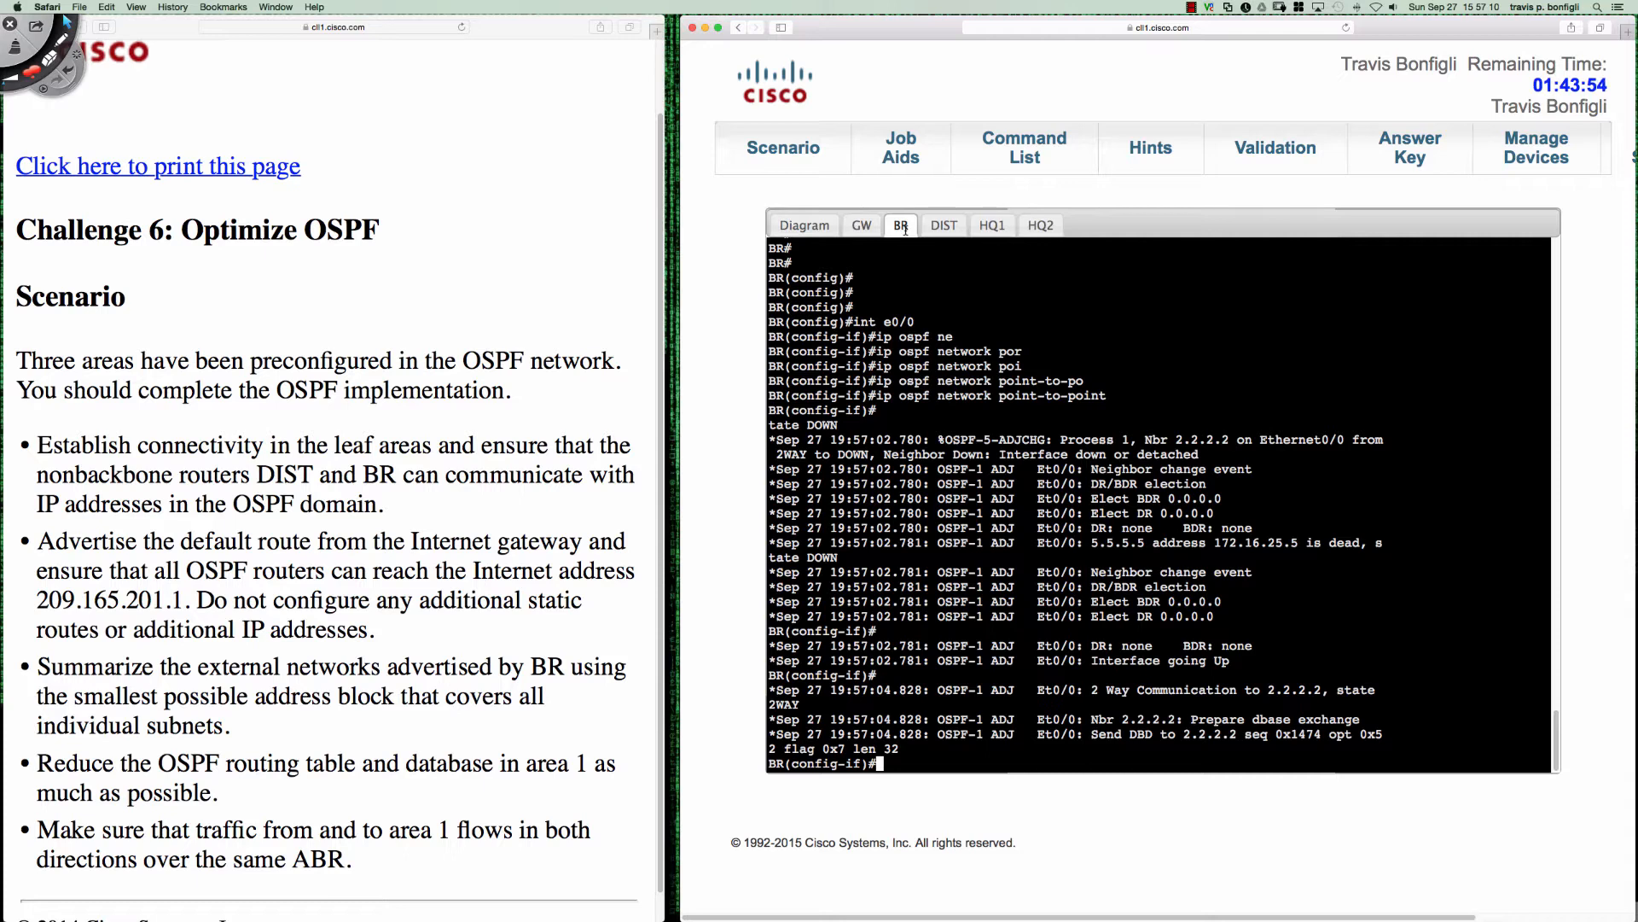
- Switch to HQ2's console and enter interface configuration mode for Ethernet0/2
click(1040, 226)
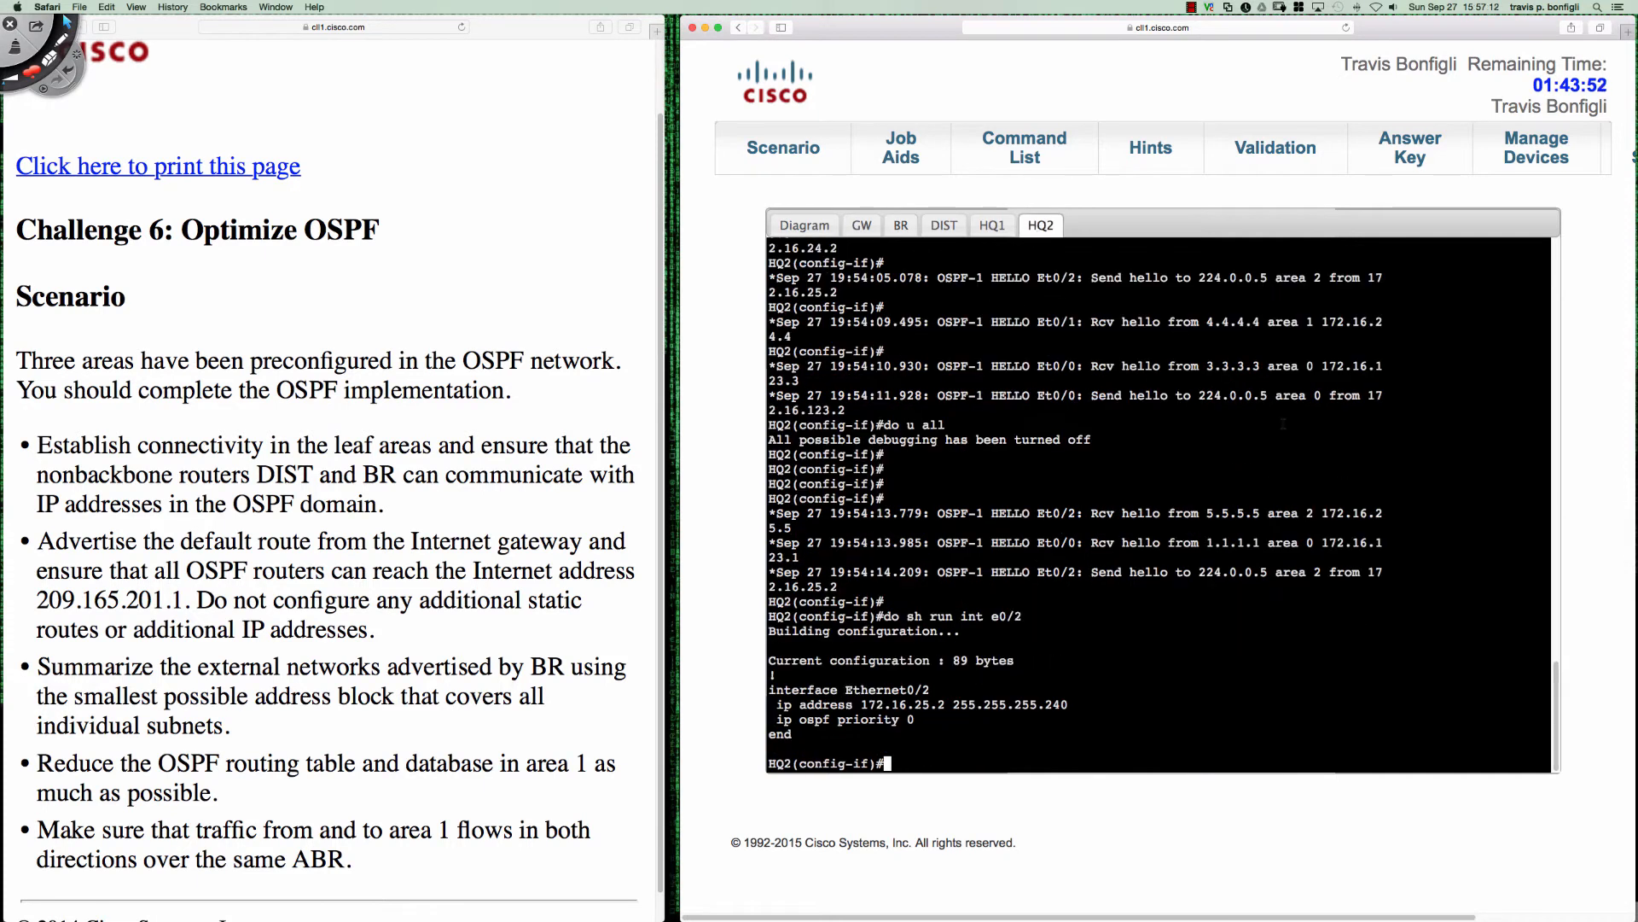
key(Return)
key(Return)
key(Return)
text(int e02)
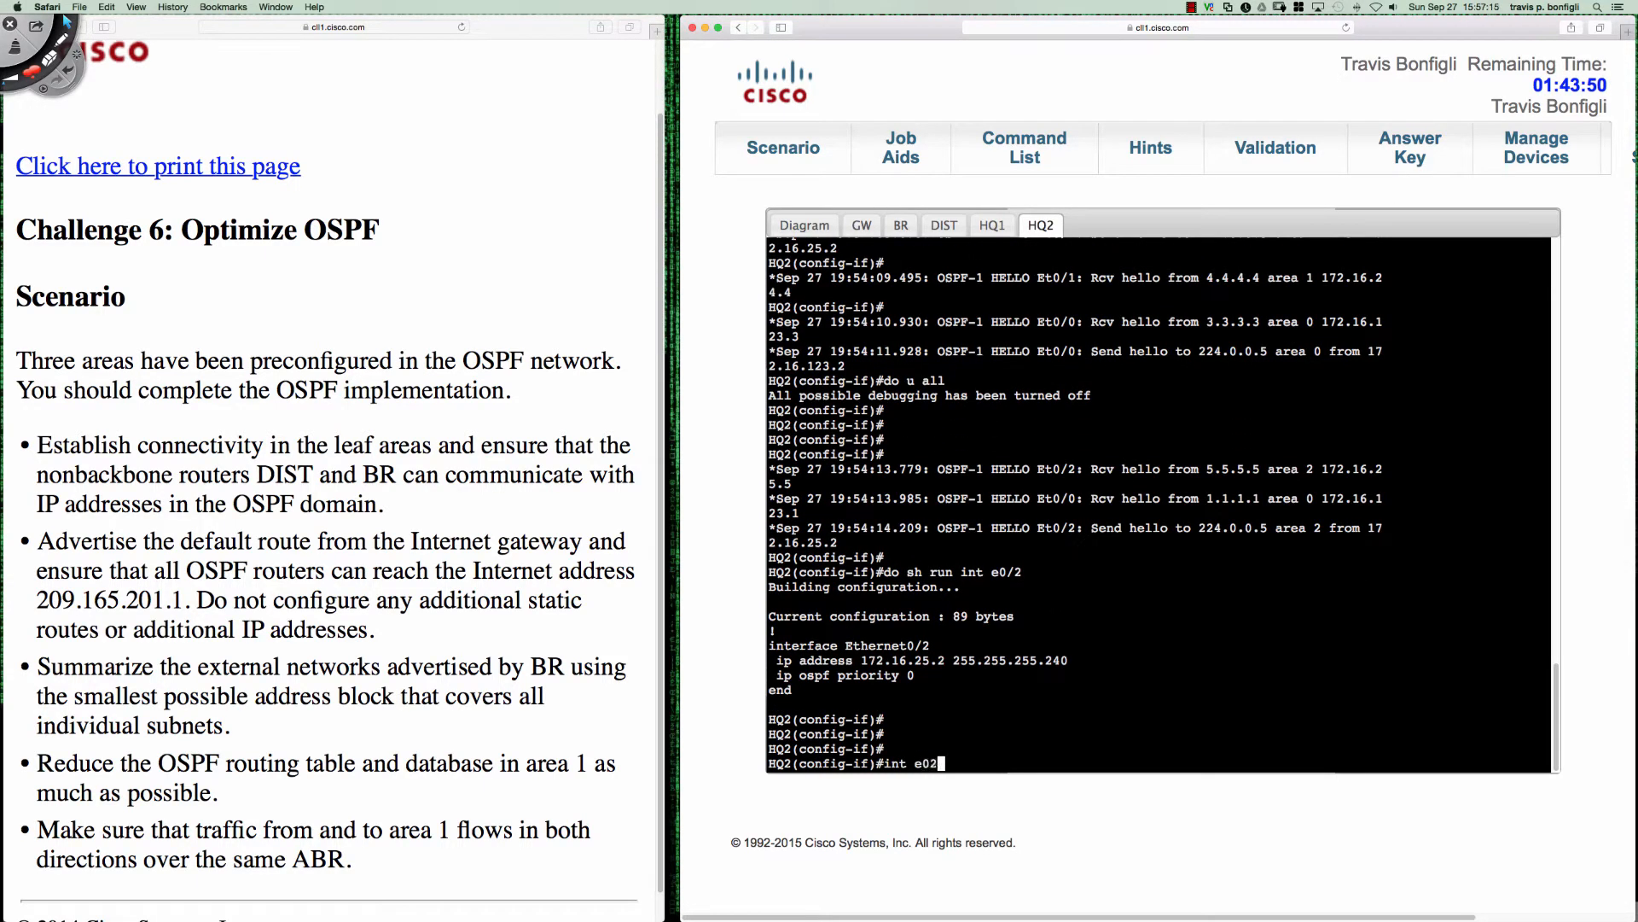
key(BackSpace)
text(/2)
key(Return)
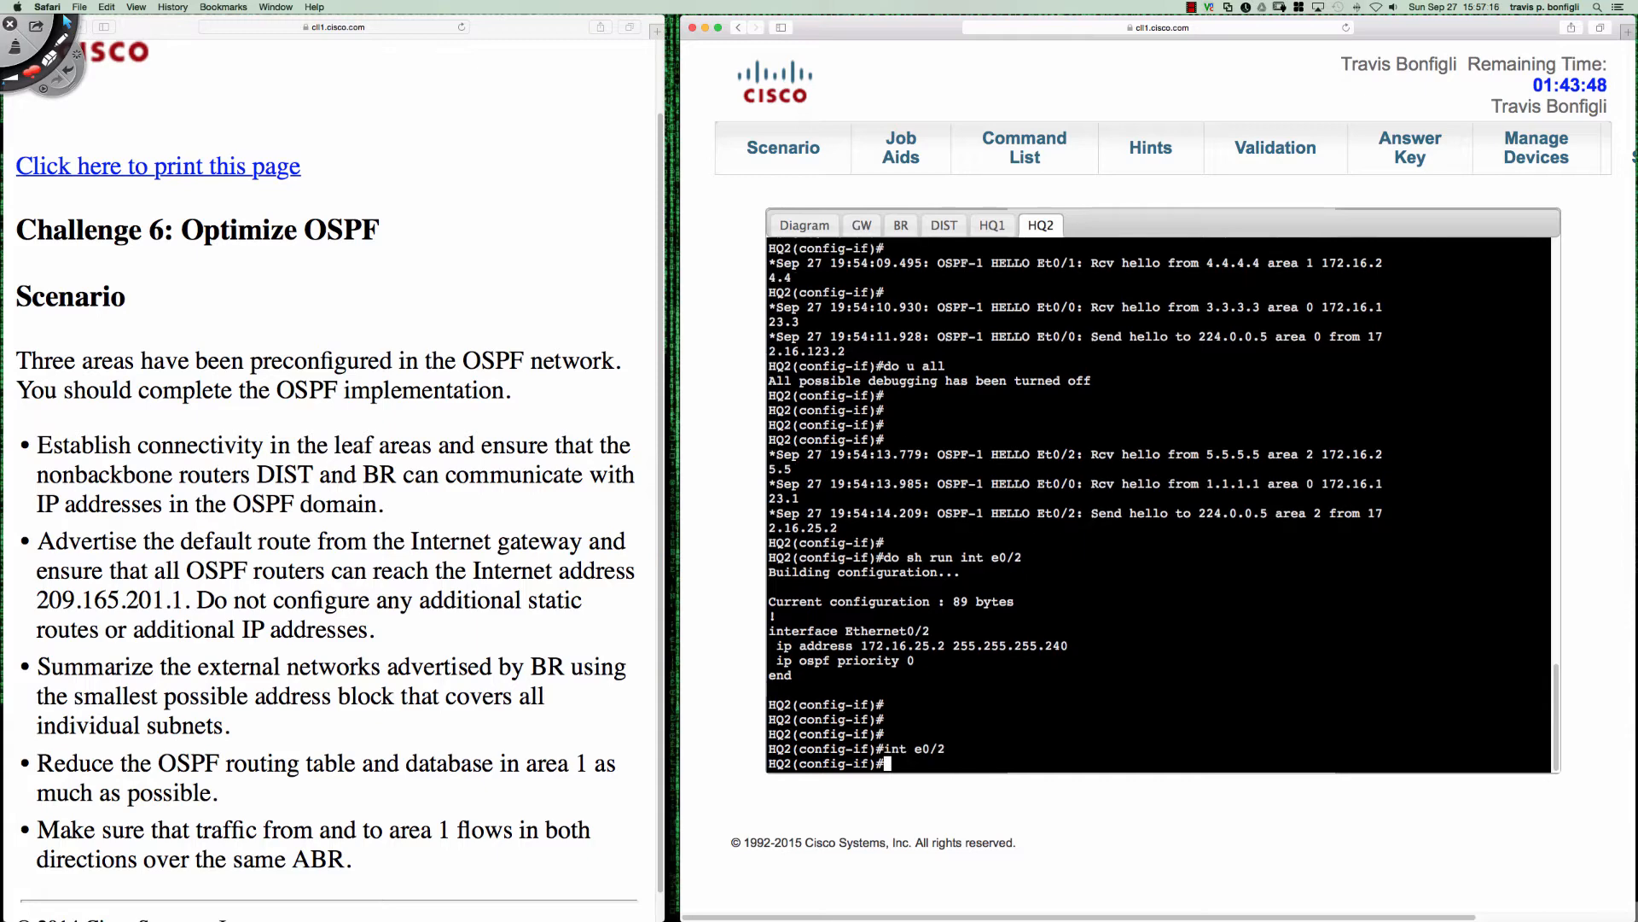
key(Return)
key(Return)
- Set the OSPF network type of HQ2's Ethernet0/2 to point-to-point
text(ip )
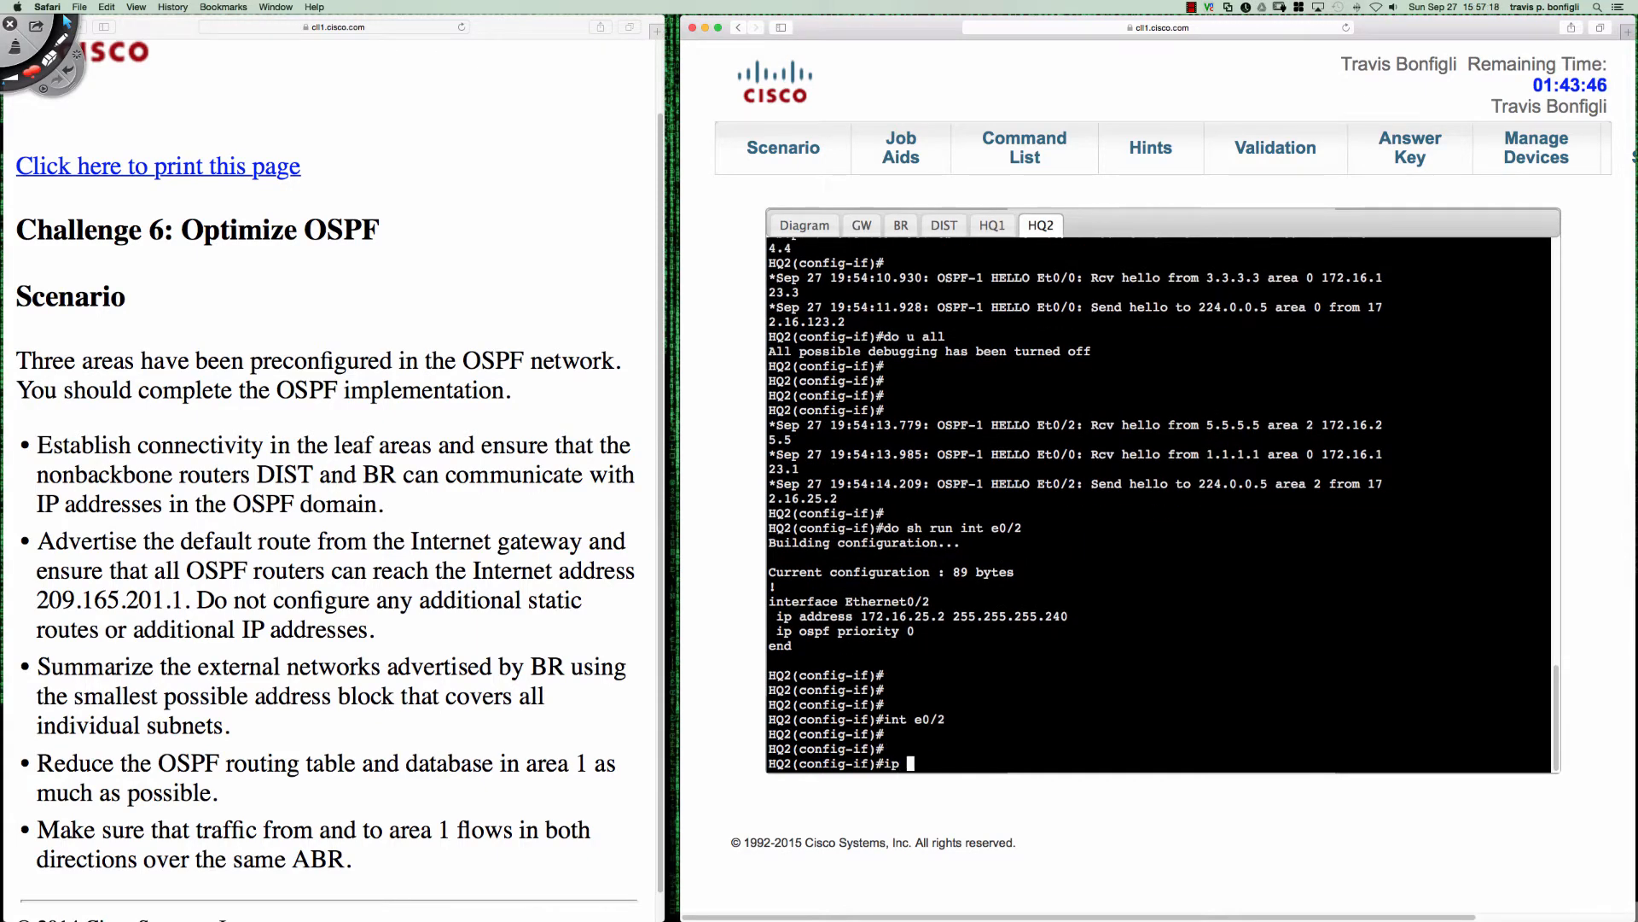
text(ospf ne)
key(Tab)
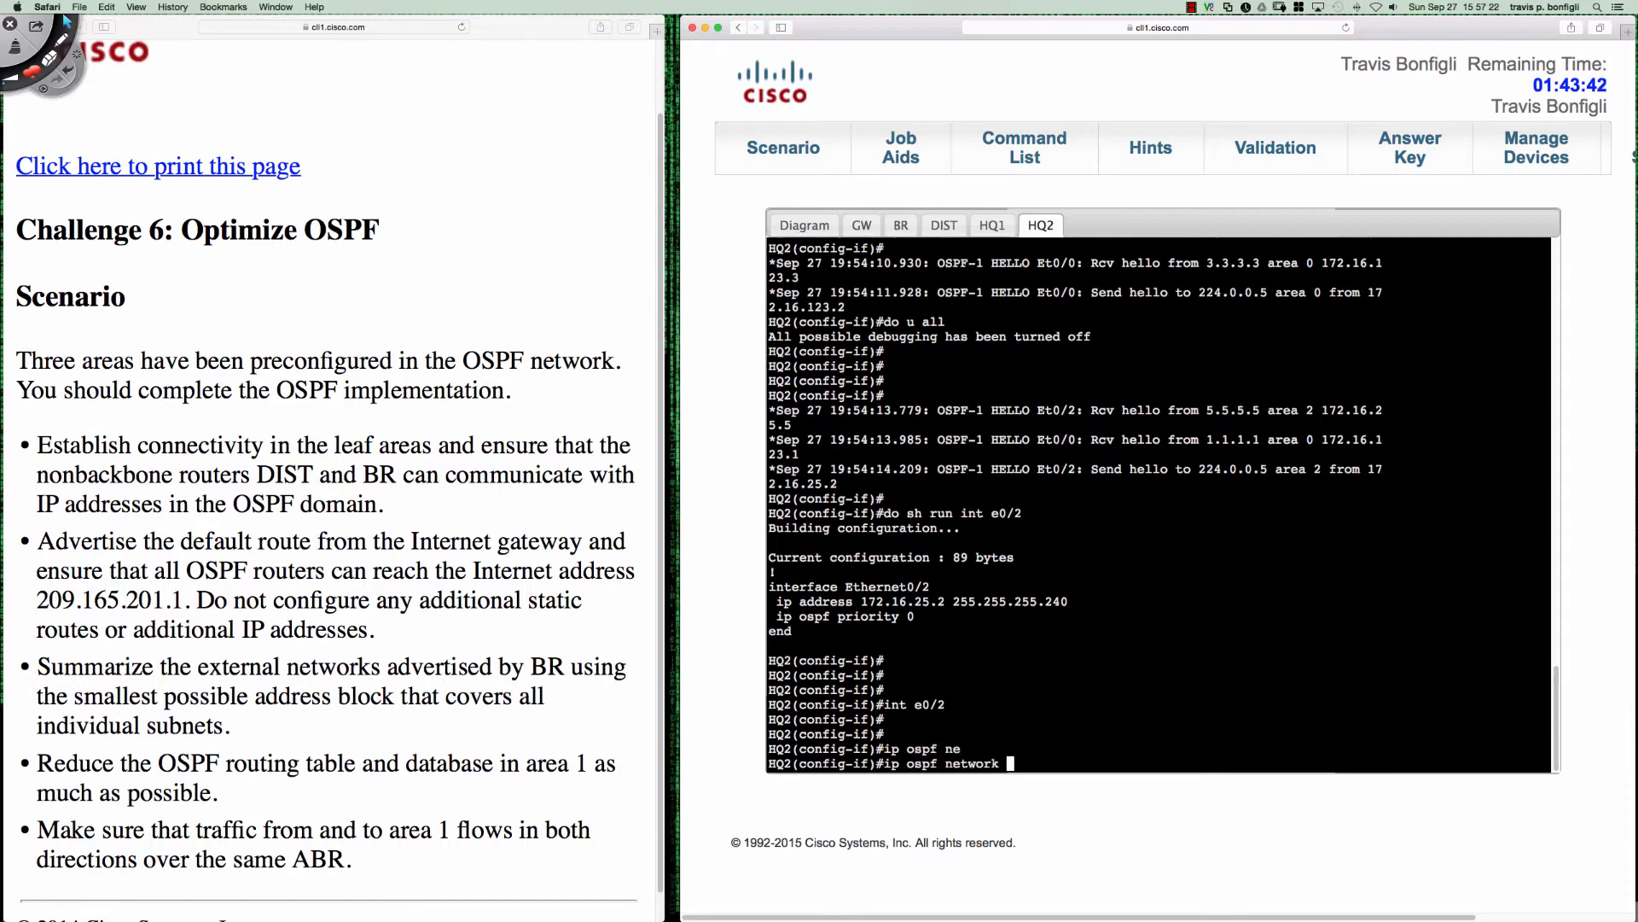
text(po)
key(Tab)
text(int-to-p)
key(Tab)
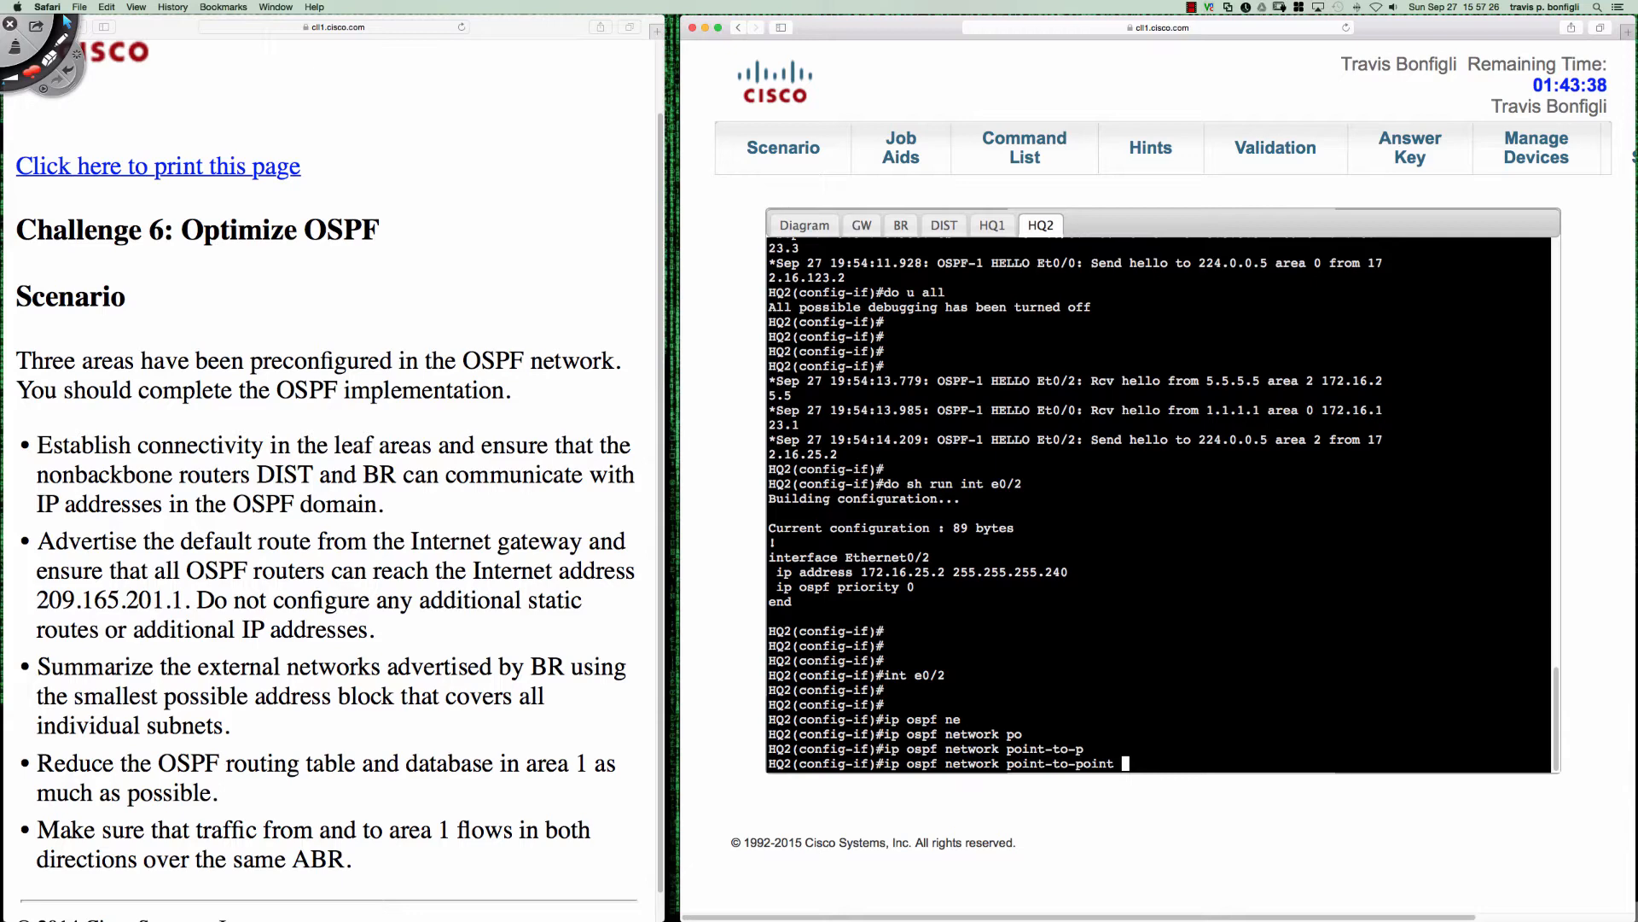
key(Return)
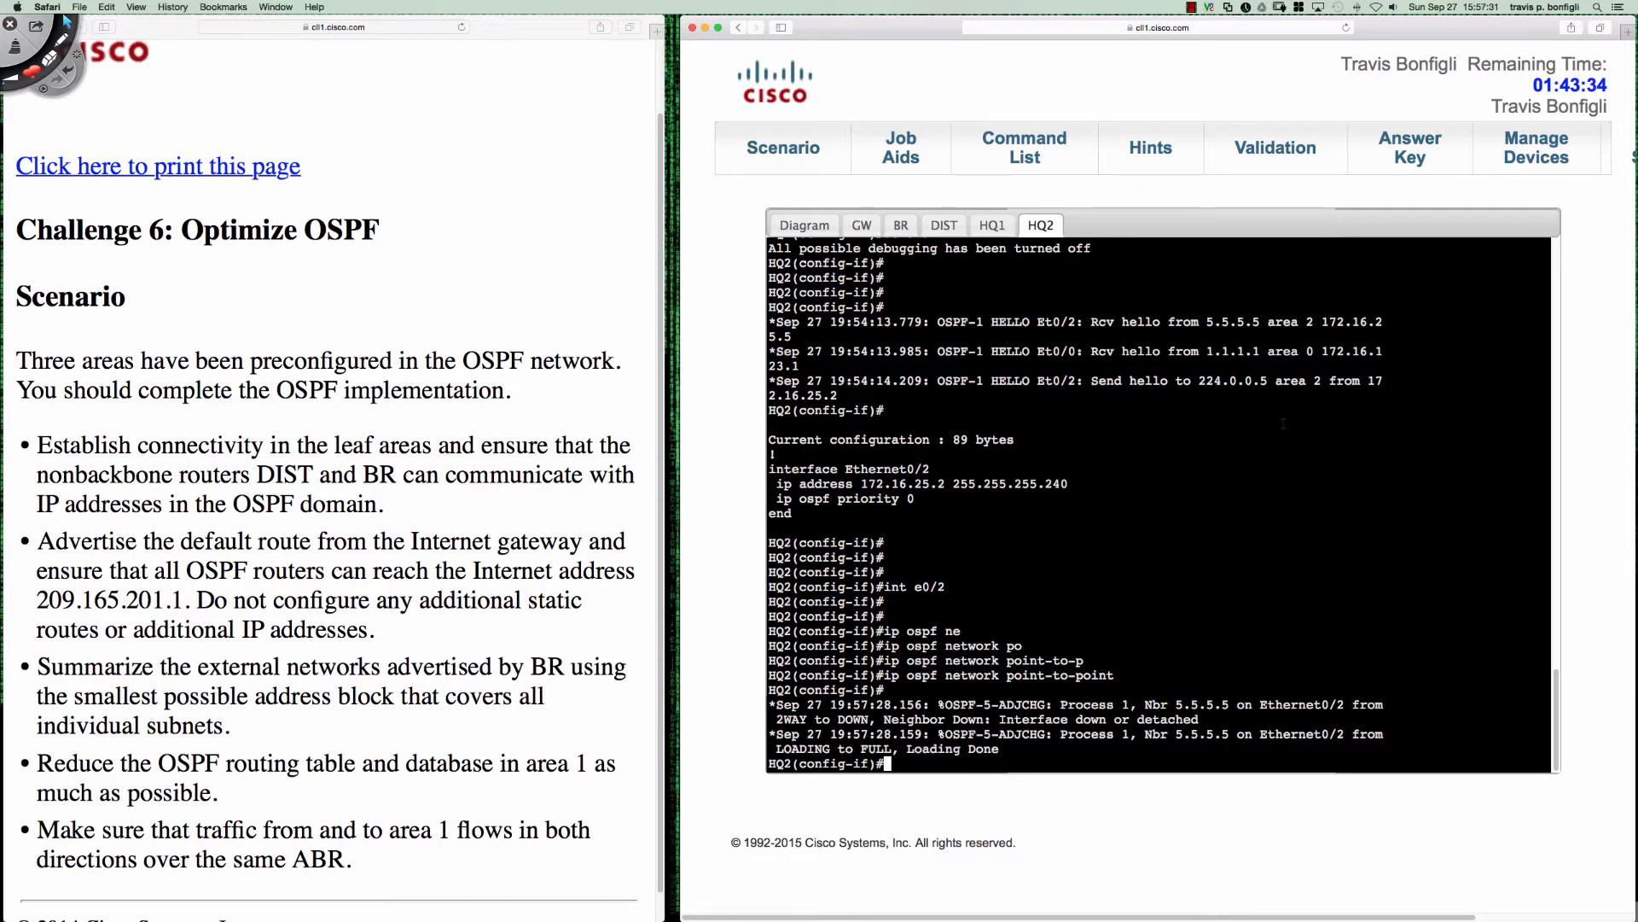
- Display the running configuration of HQ2's Ethernet0/2 from configuration mode
key(Return)
key(Return)
key(Return)
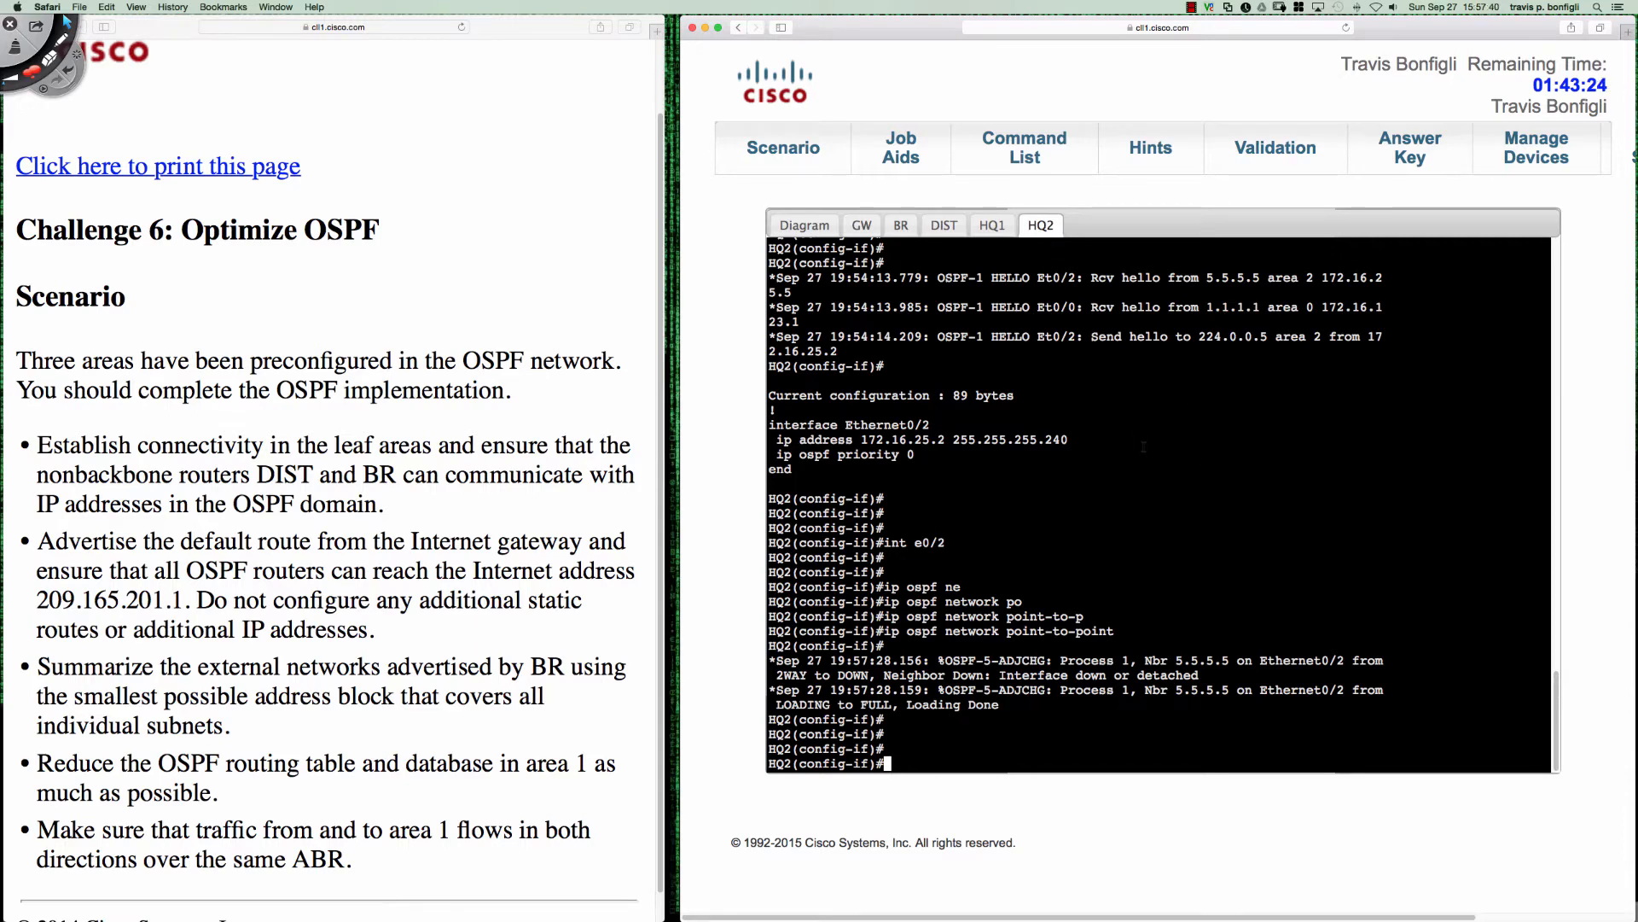
text(do sh run int e0/2)
key(Return)
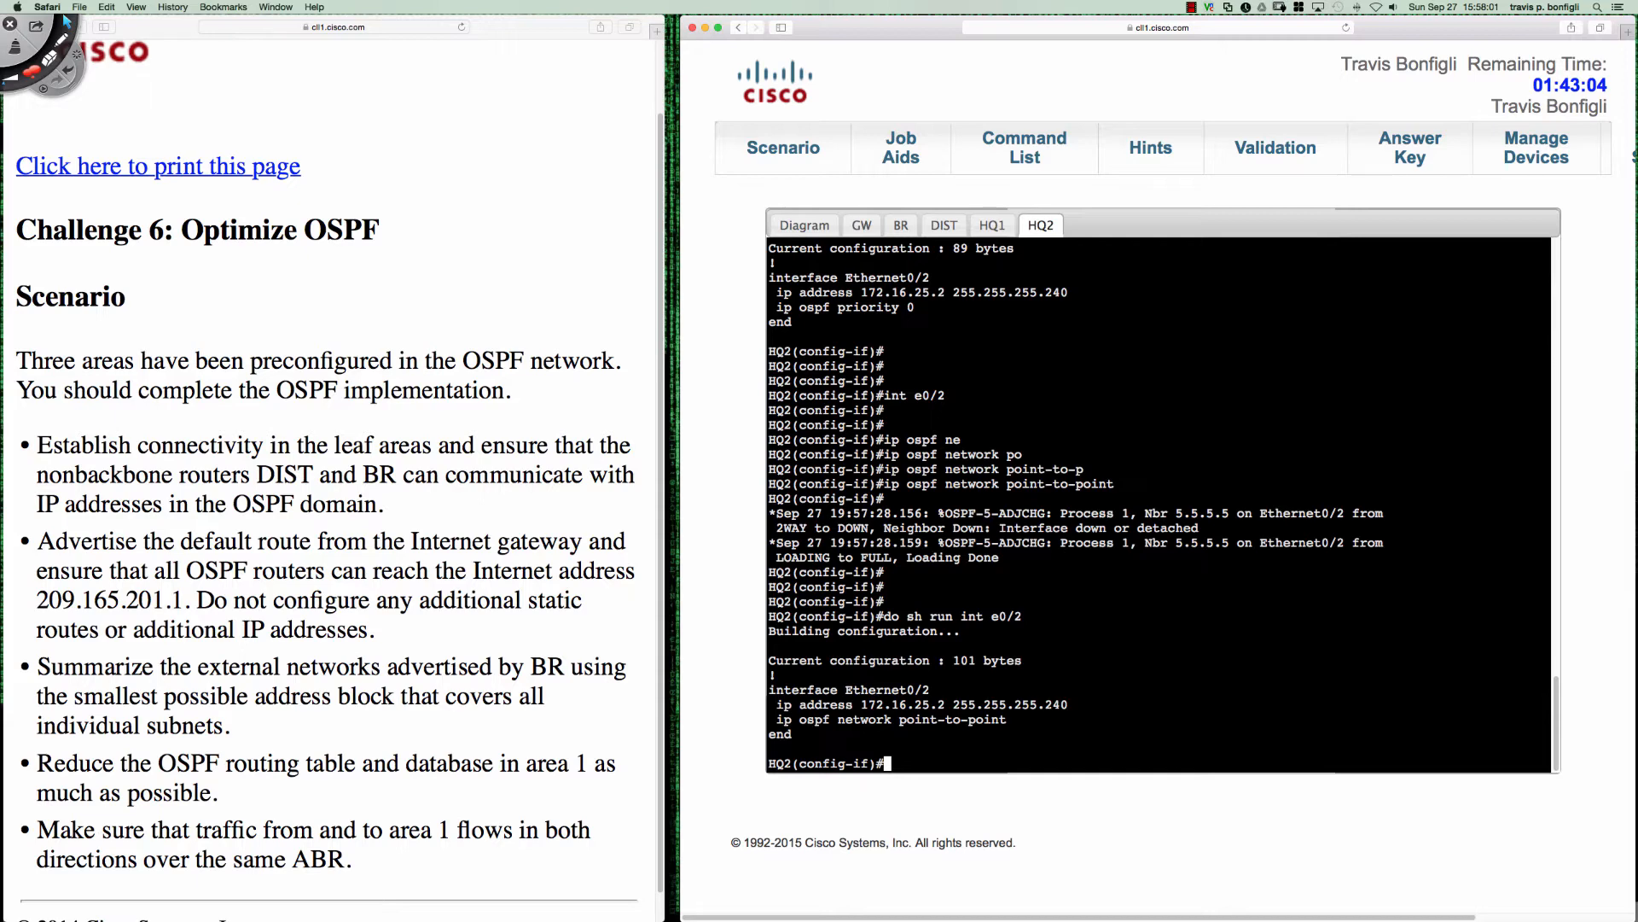
- List HQ2's OSPF neighbors and examine the priority and state of neighbor 5.5.5.5
text(do sh ip ospf neigh)
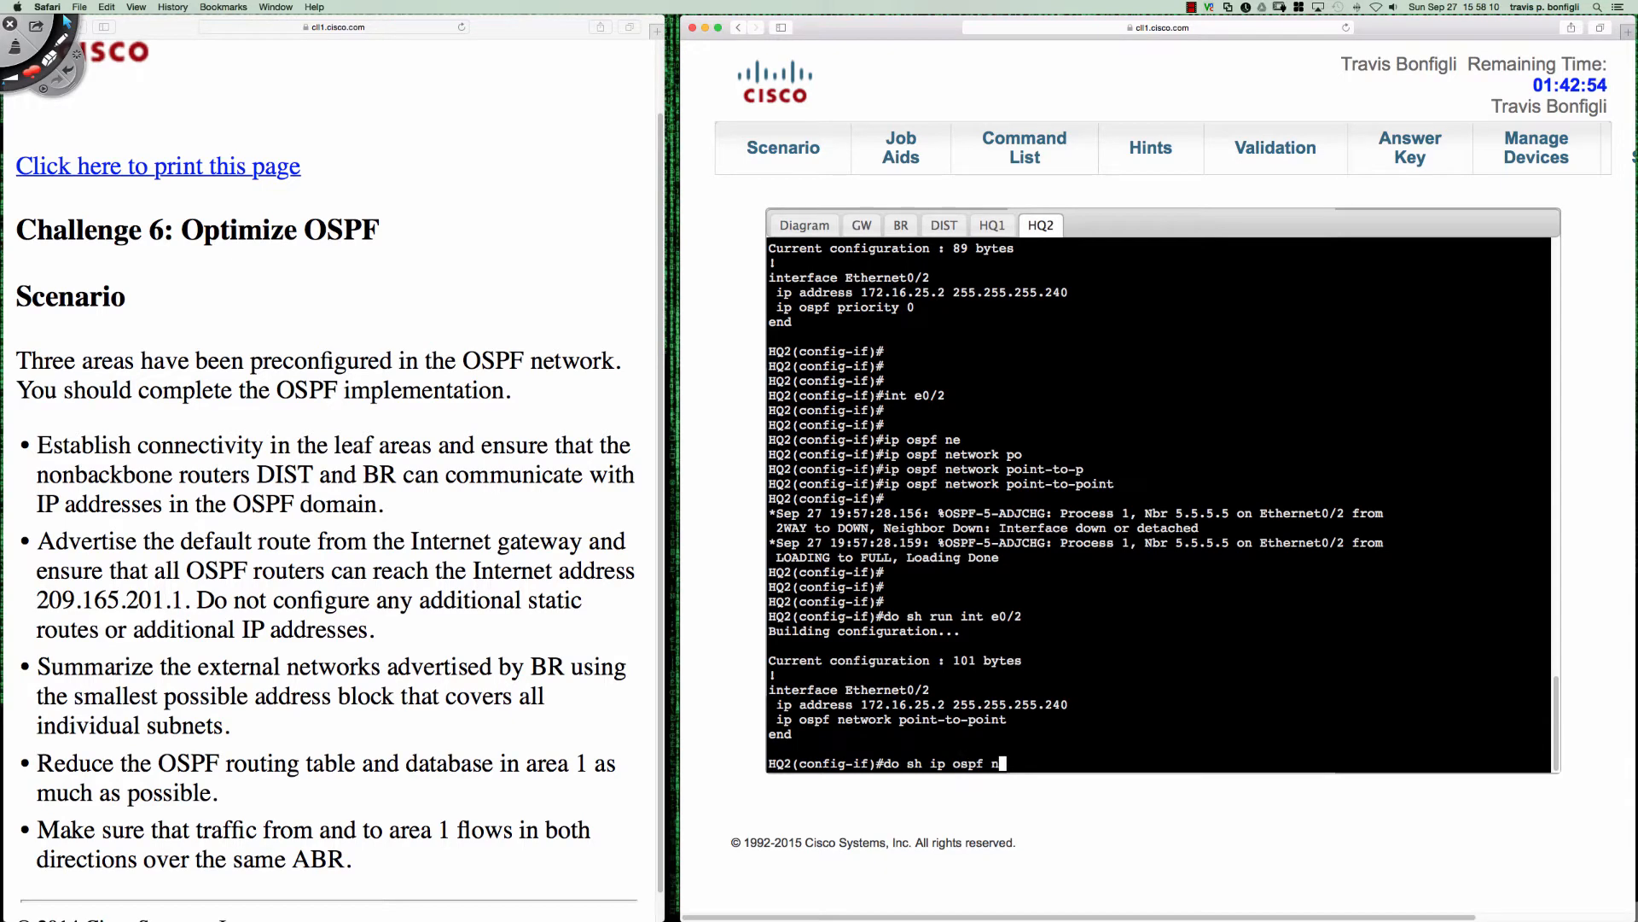
key(Return)
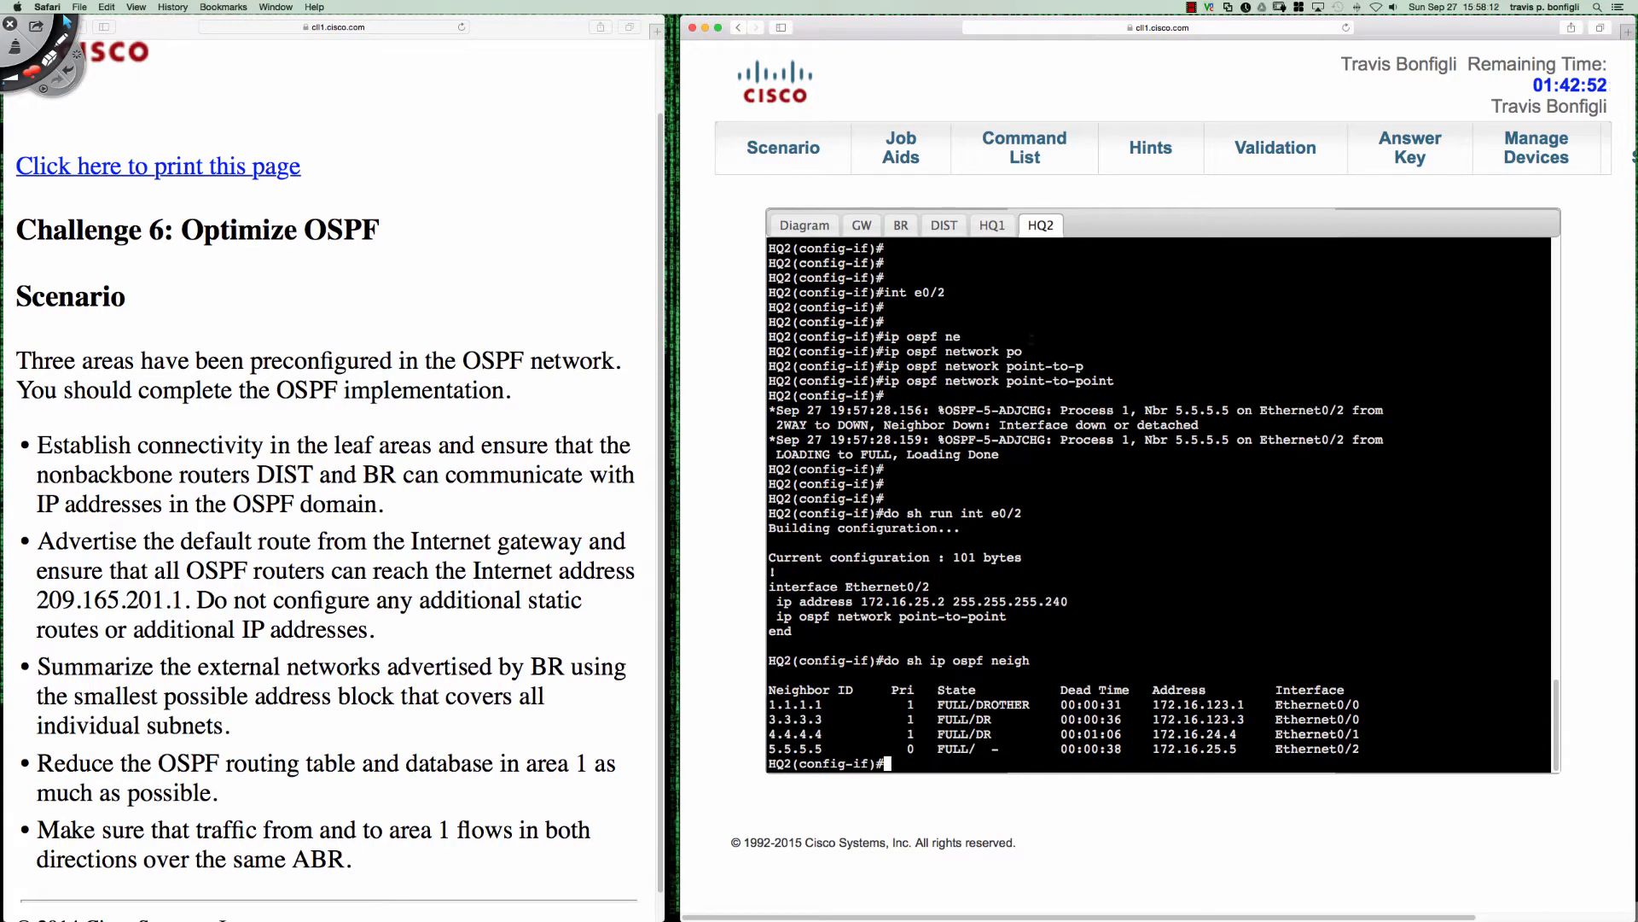
drag(907, 748, 1000, 749)
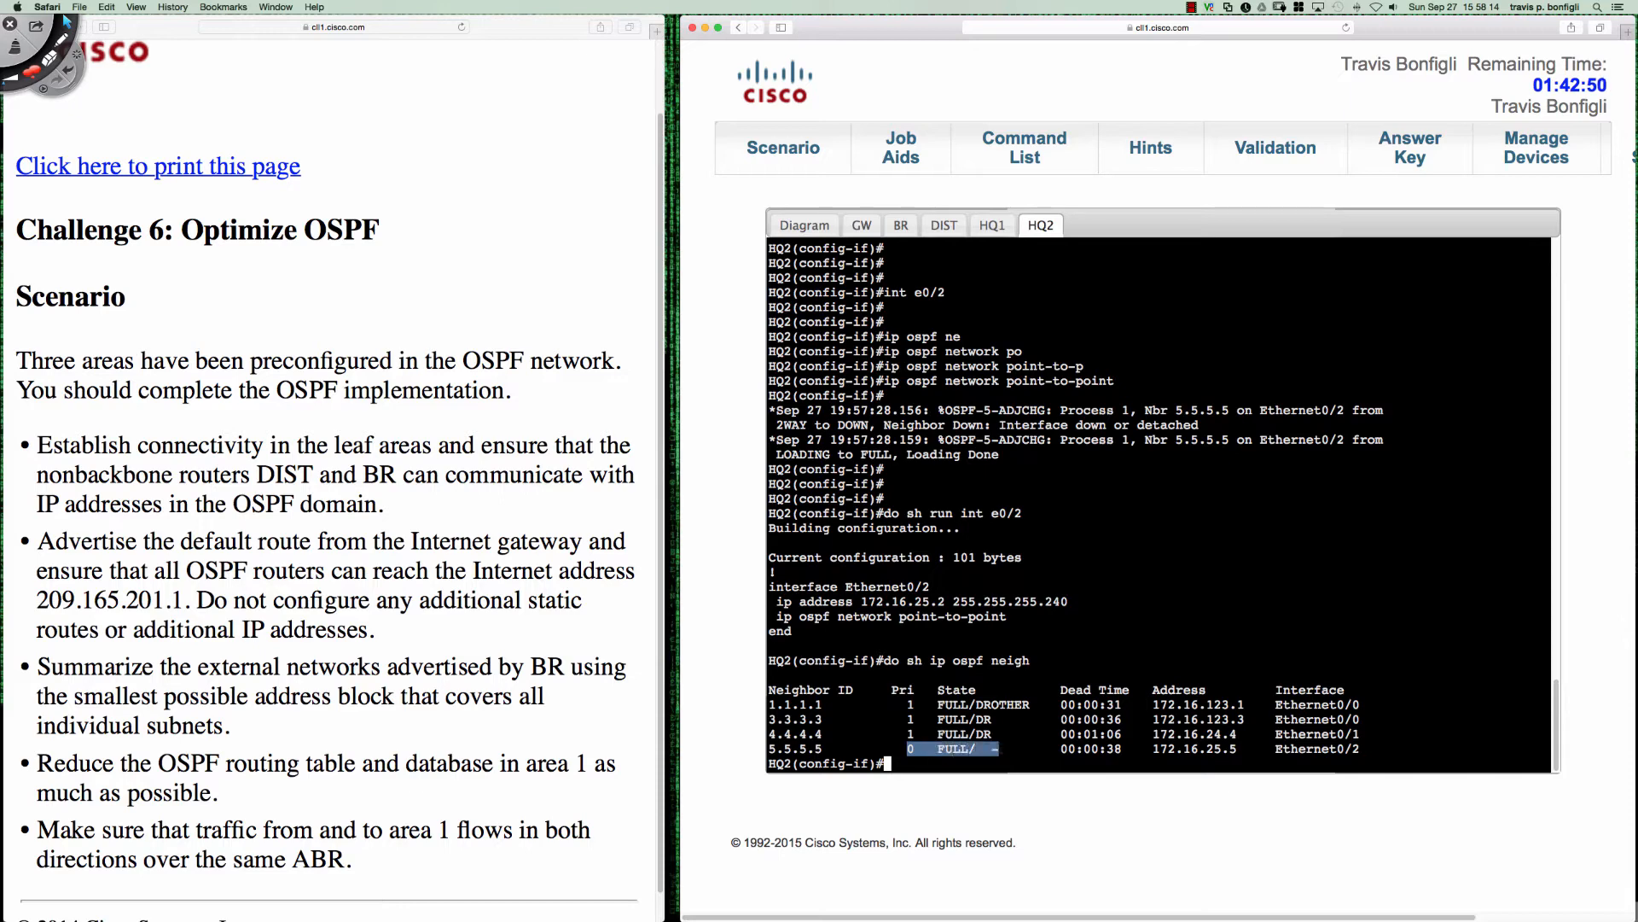
drag(900, 749, 915, 748)
click(1236, 601)
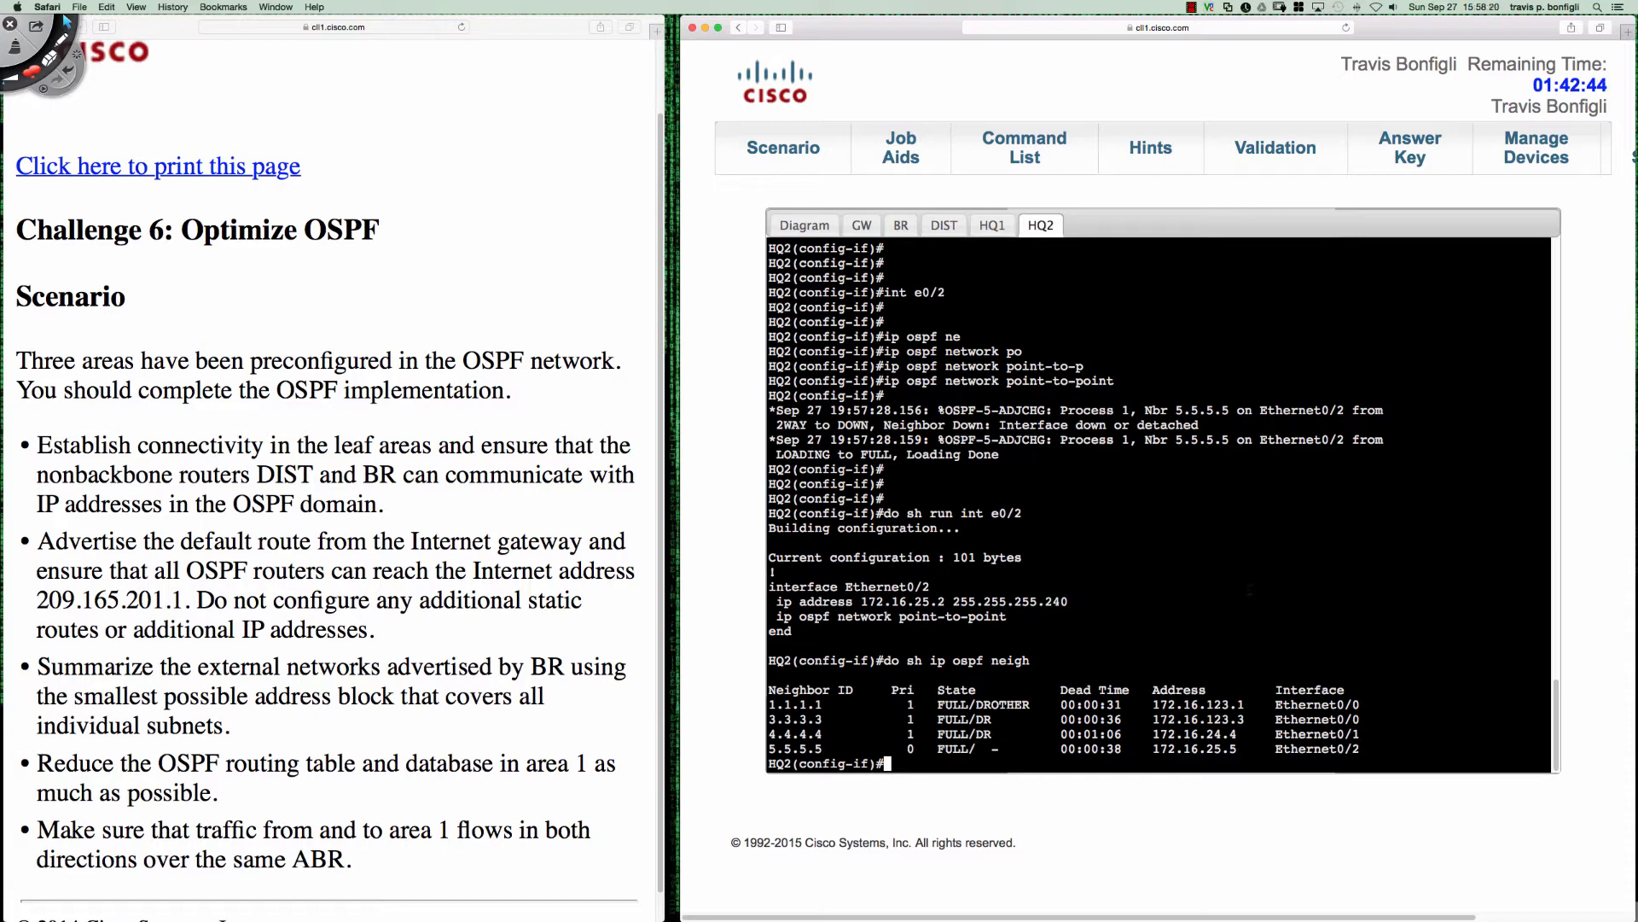
- Remove the point-to-point OSPF network type from HQ2's Ethernet0/2
key(Return)
key(Return)
key(Return)
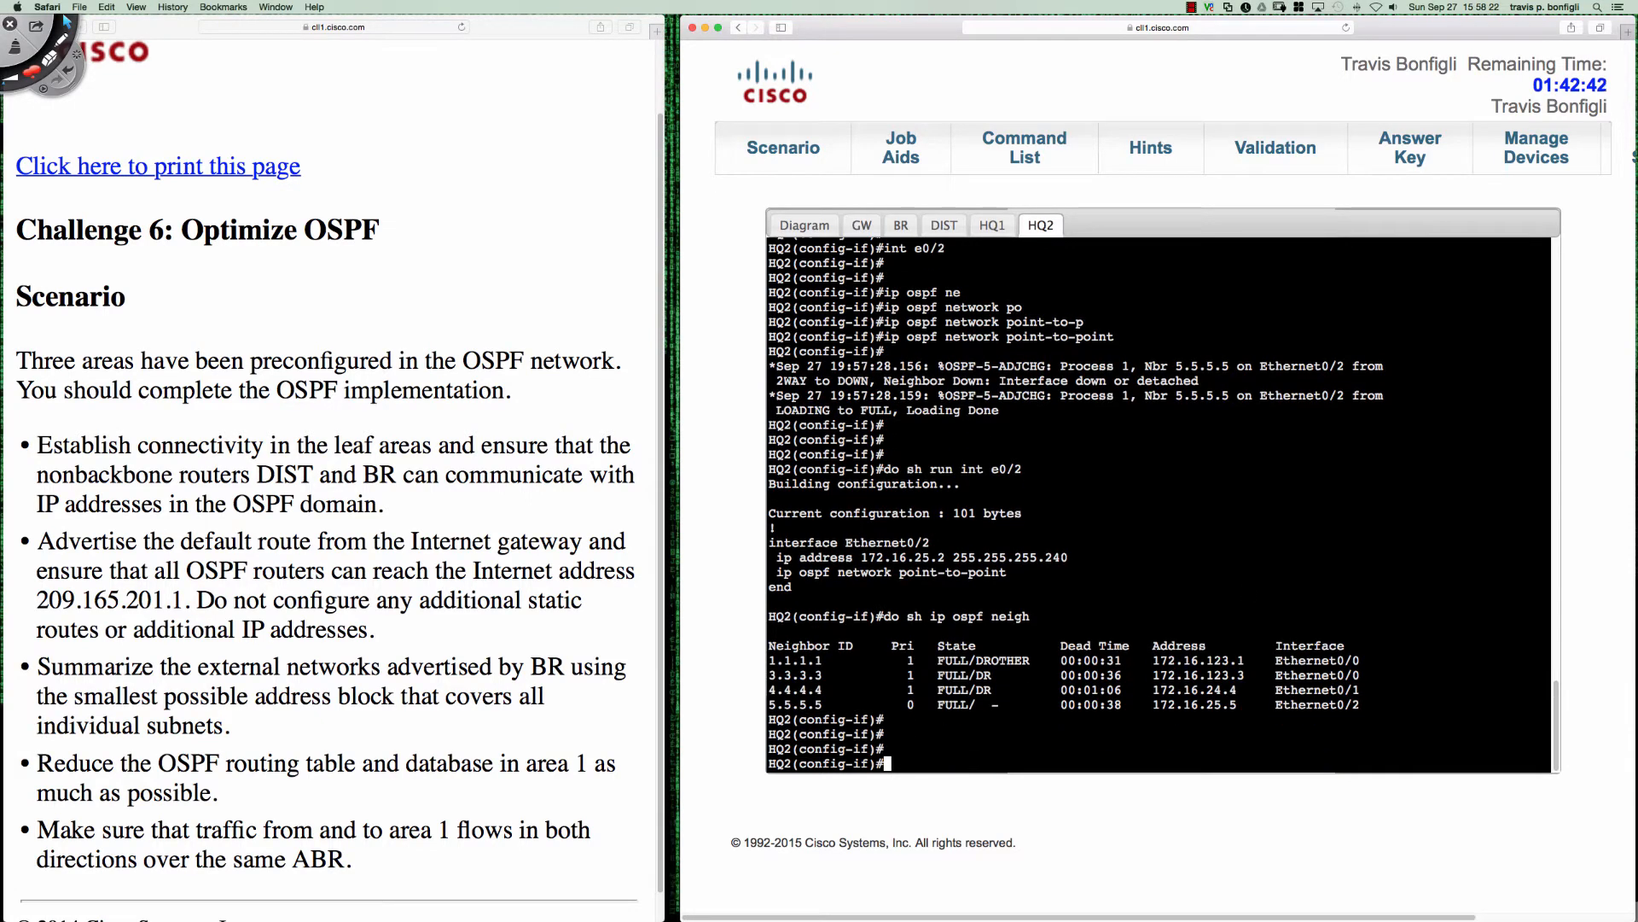
key(Up)
key(Up)
key(Up)
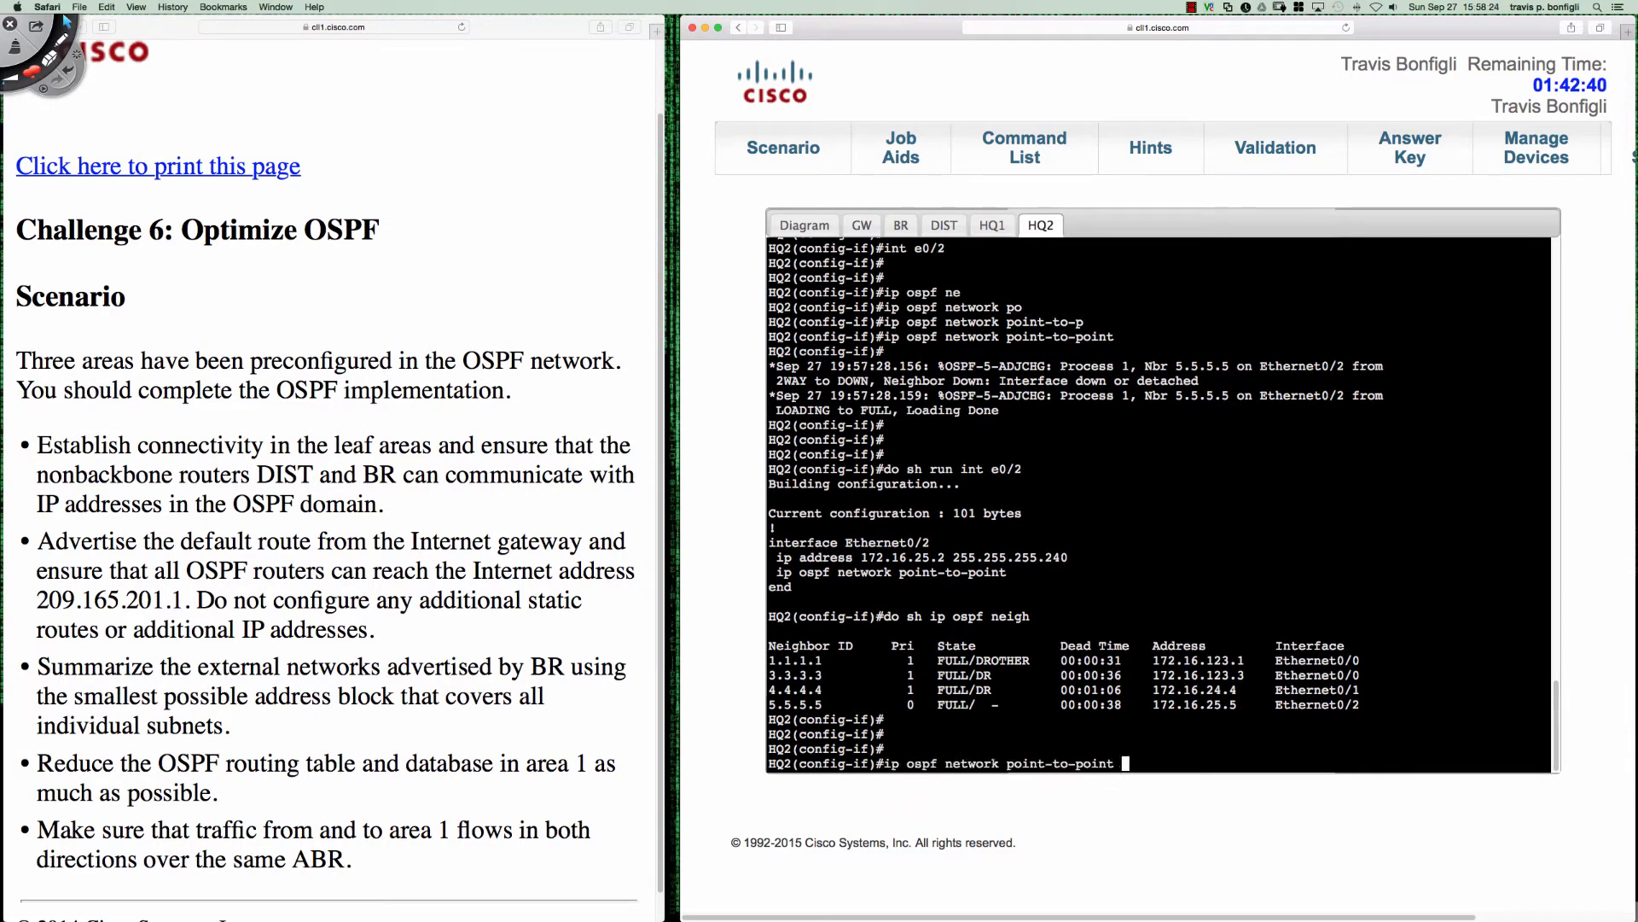
key(ctrl+a)
text(no)
key(Return)
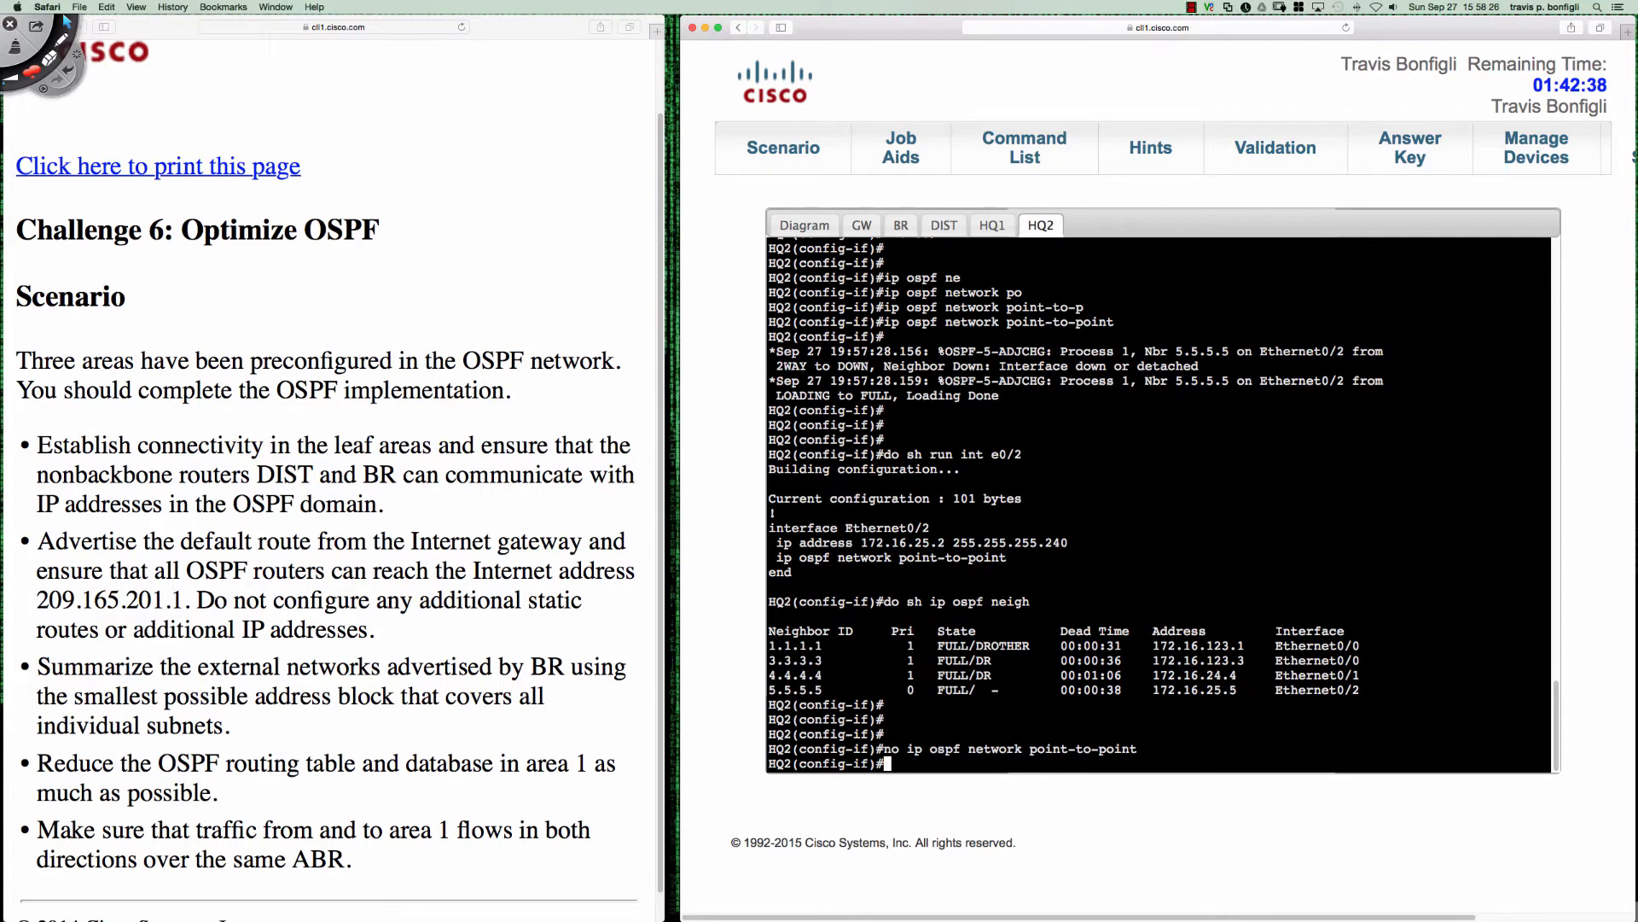
key(Return)
key(Return)
key(Return)
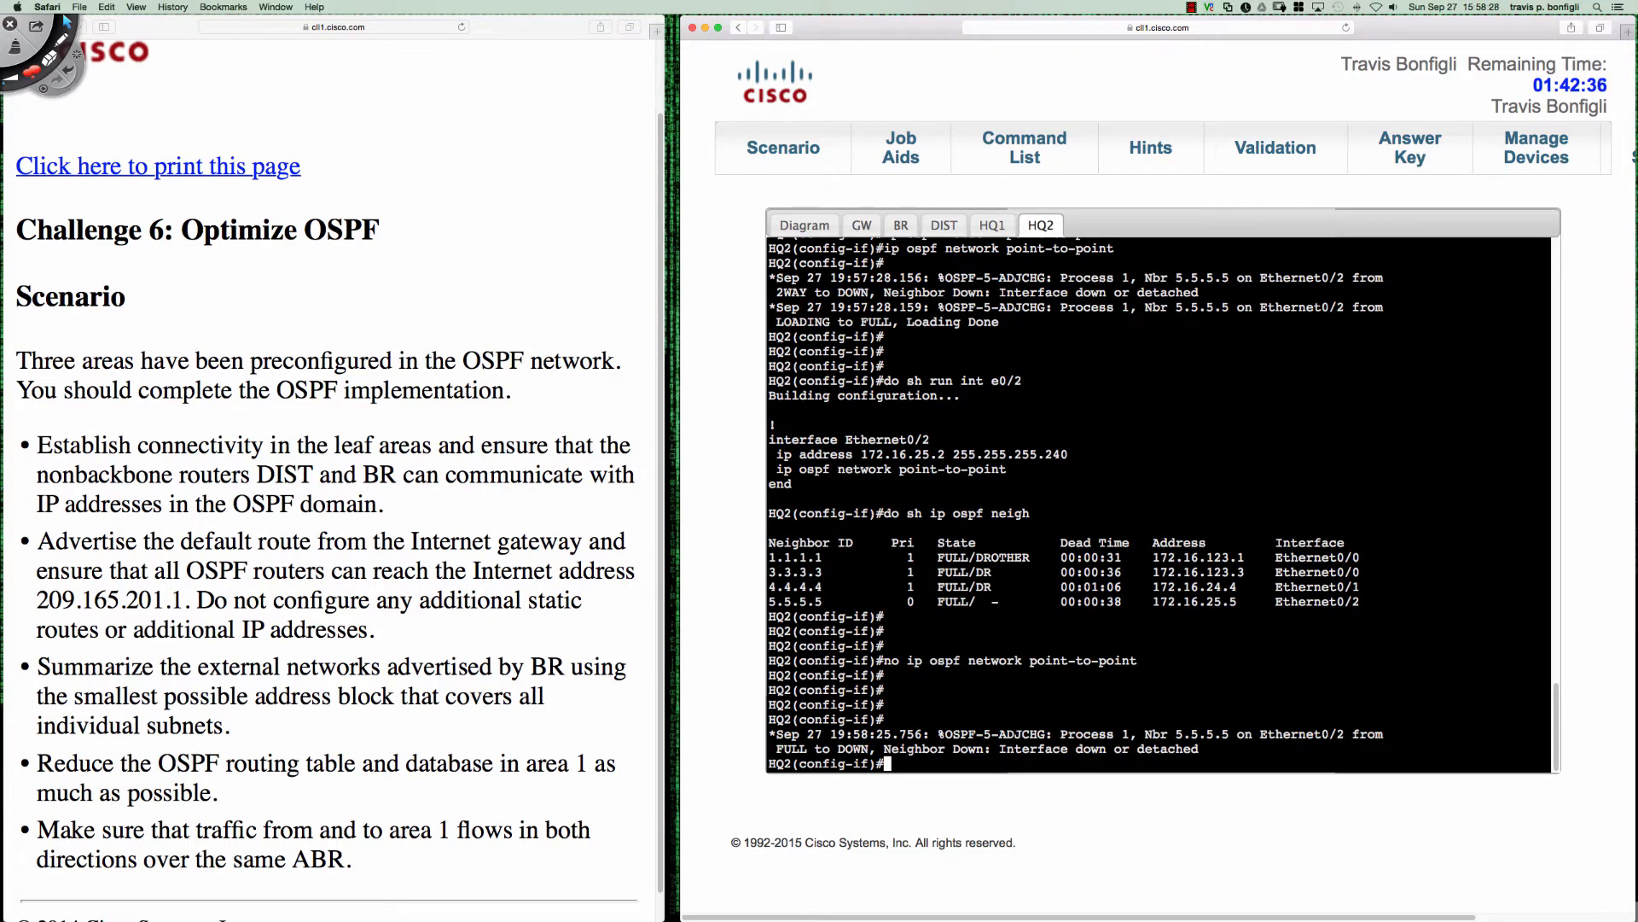
key(Return)
key(Return)
key(Return)
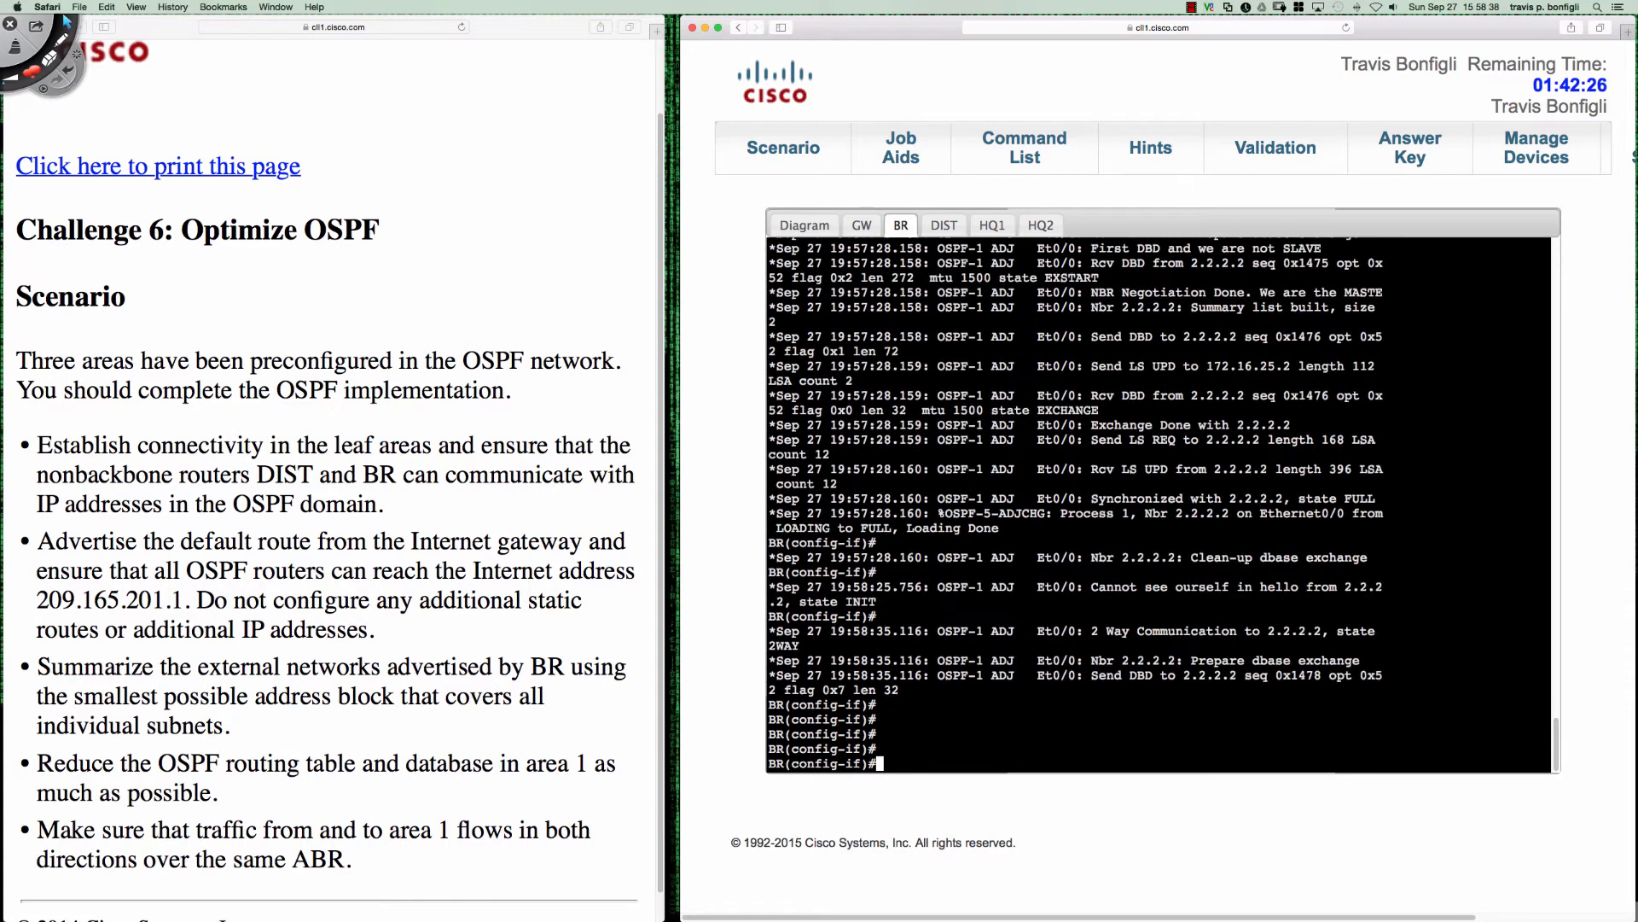
- Remove the point-to-point OSPF network type from BR's Ethernet0/0
key(Up)
key(Up)
key(Up)
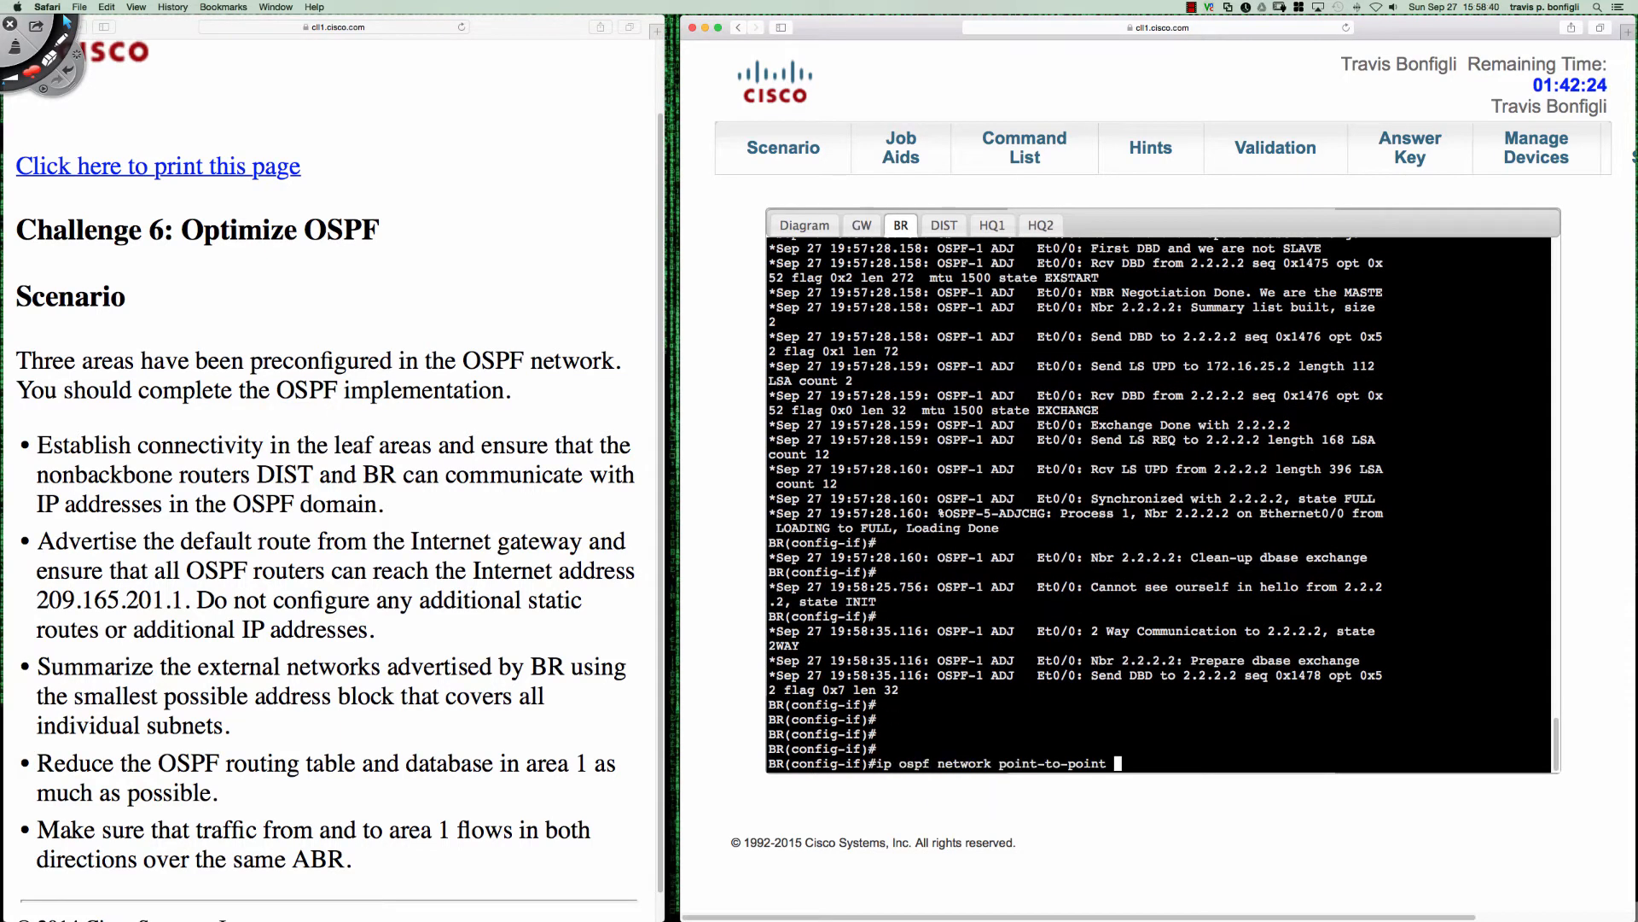
key(ctrl+a)
text(no)
key(Return)
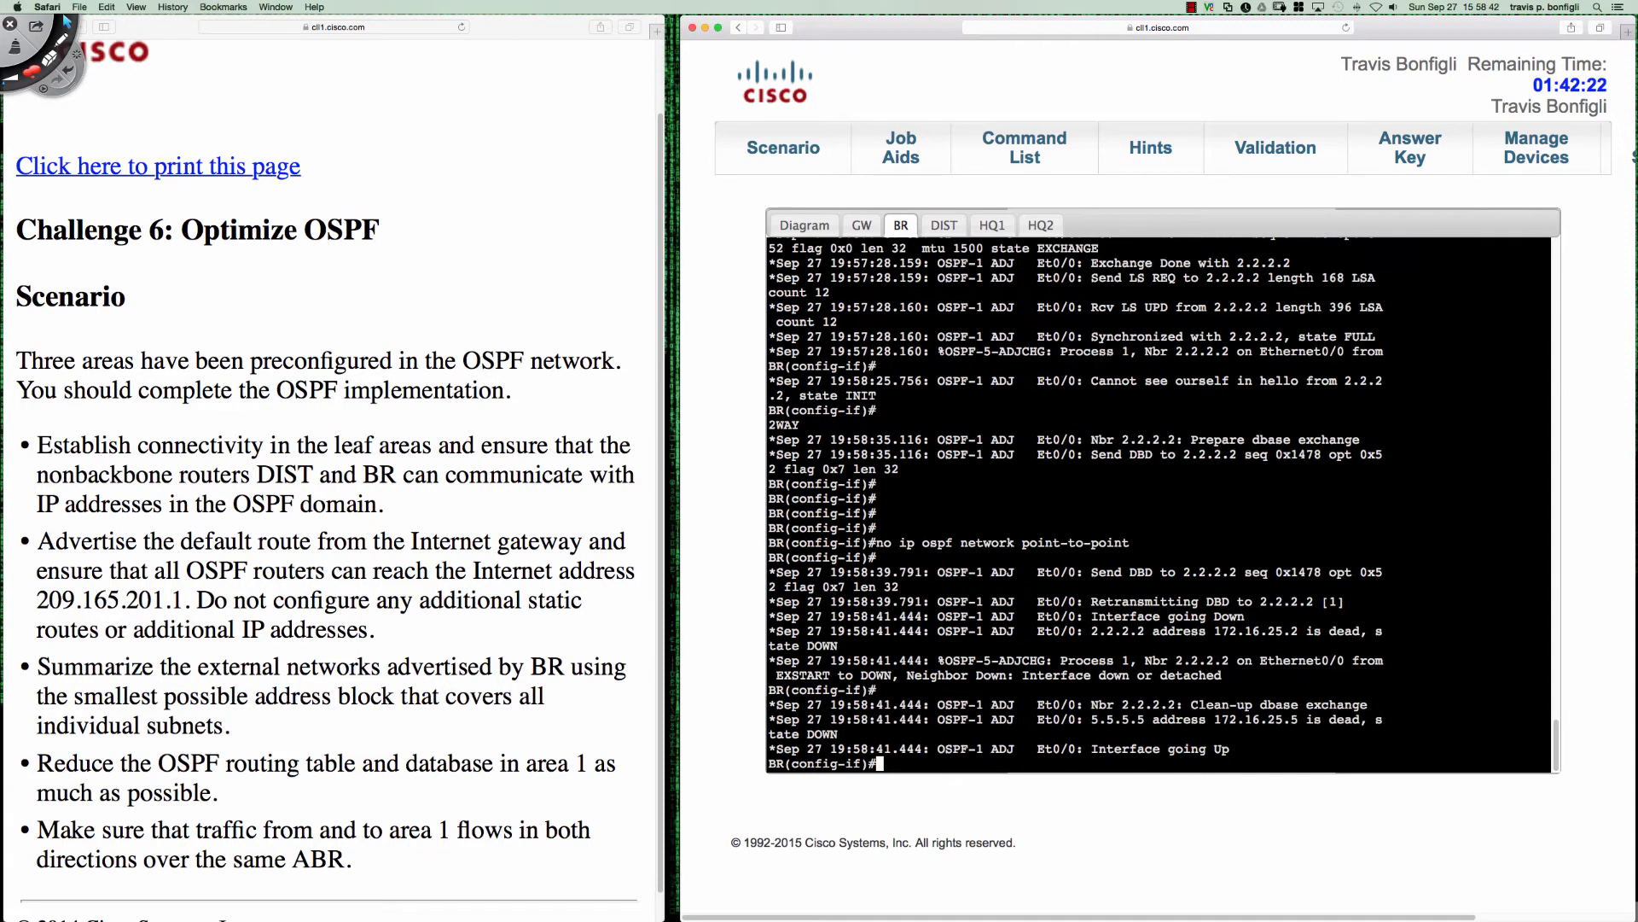
key(Return)
key(Return)
key(Return)
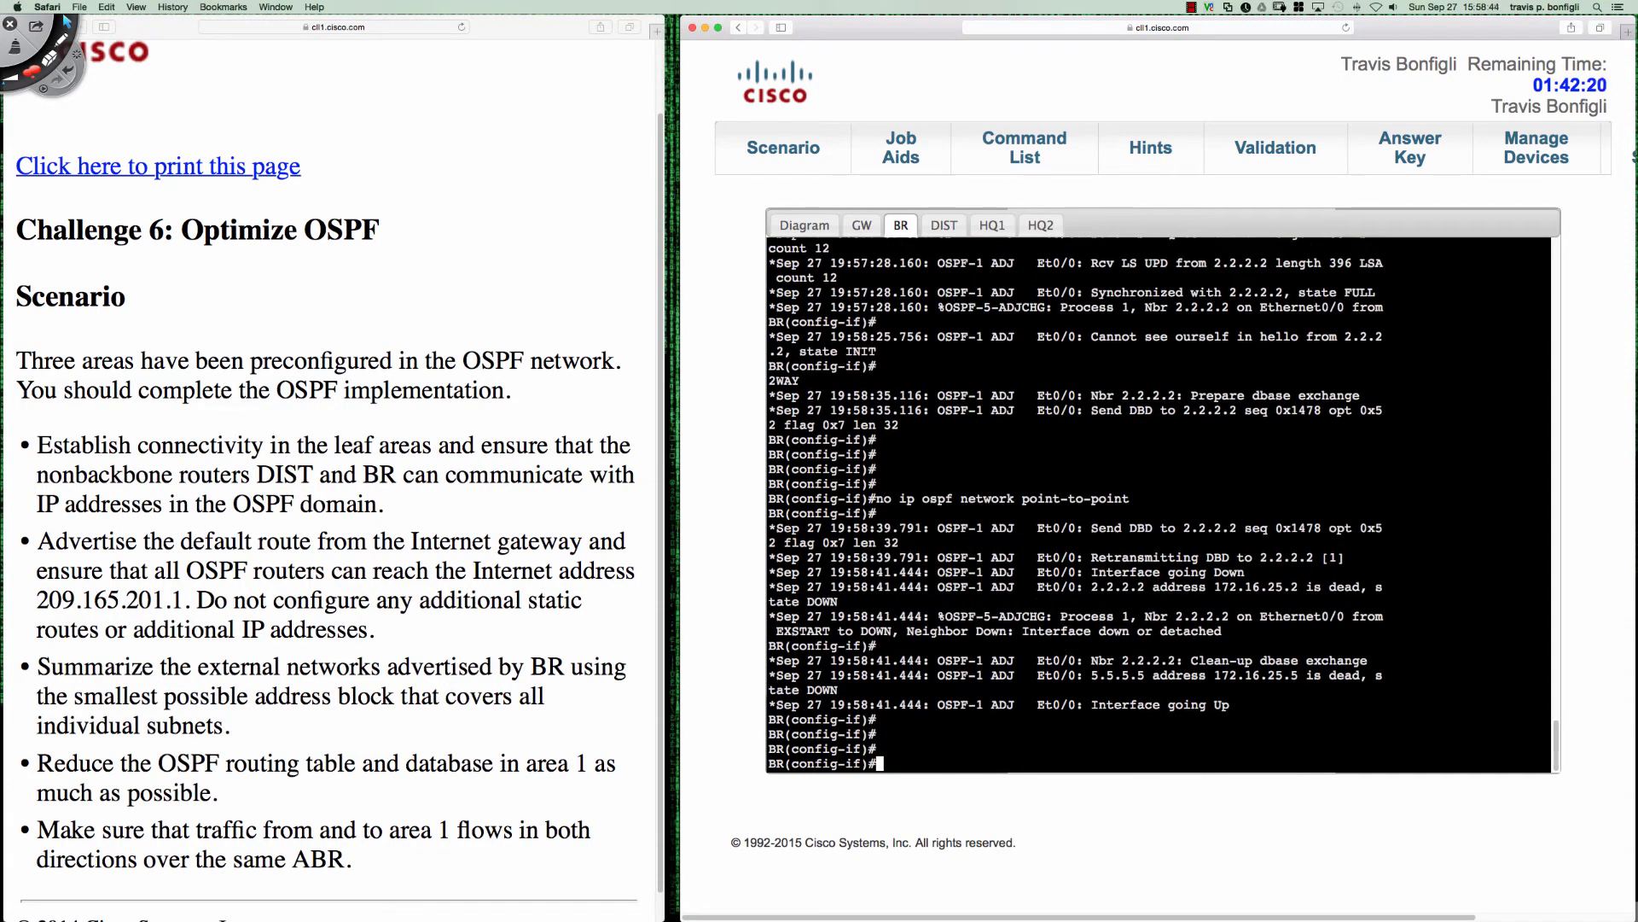
key(Return)
key(Return)
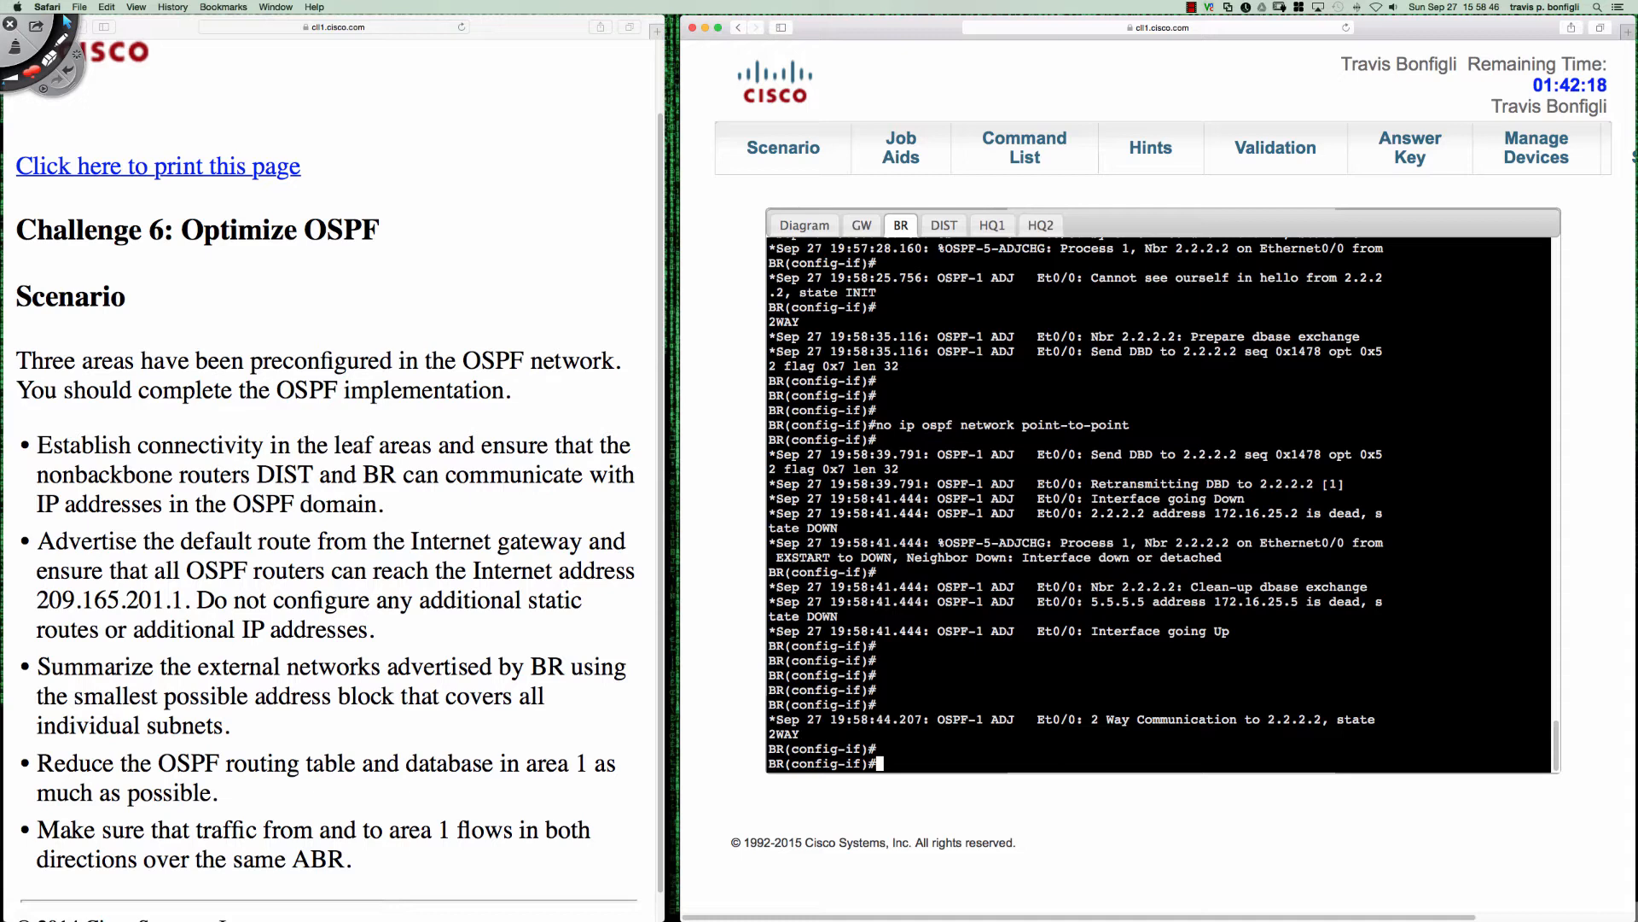
key(Return)
key(Return)
key(Return)
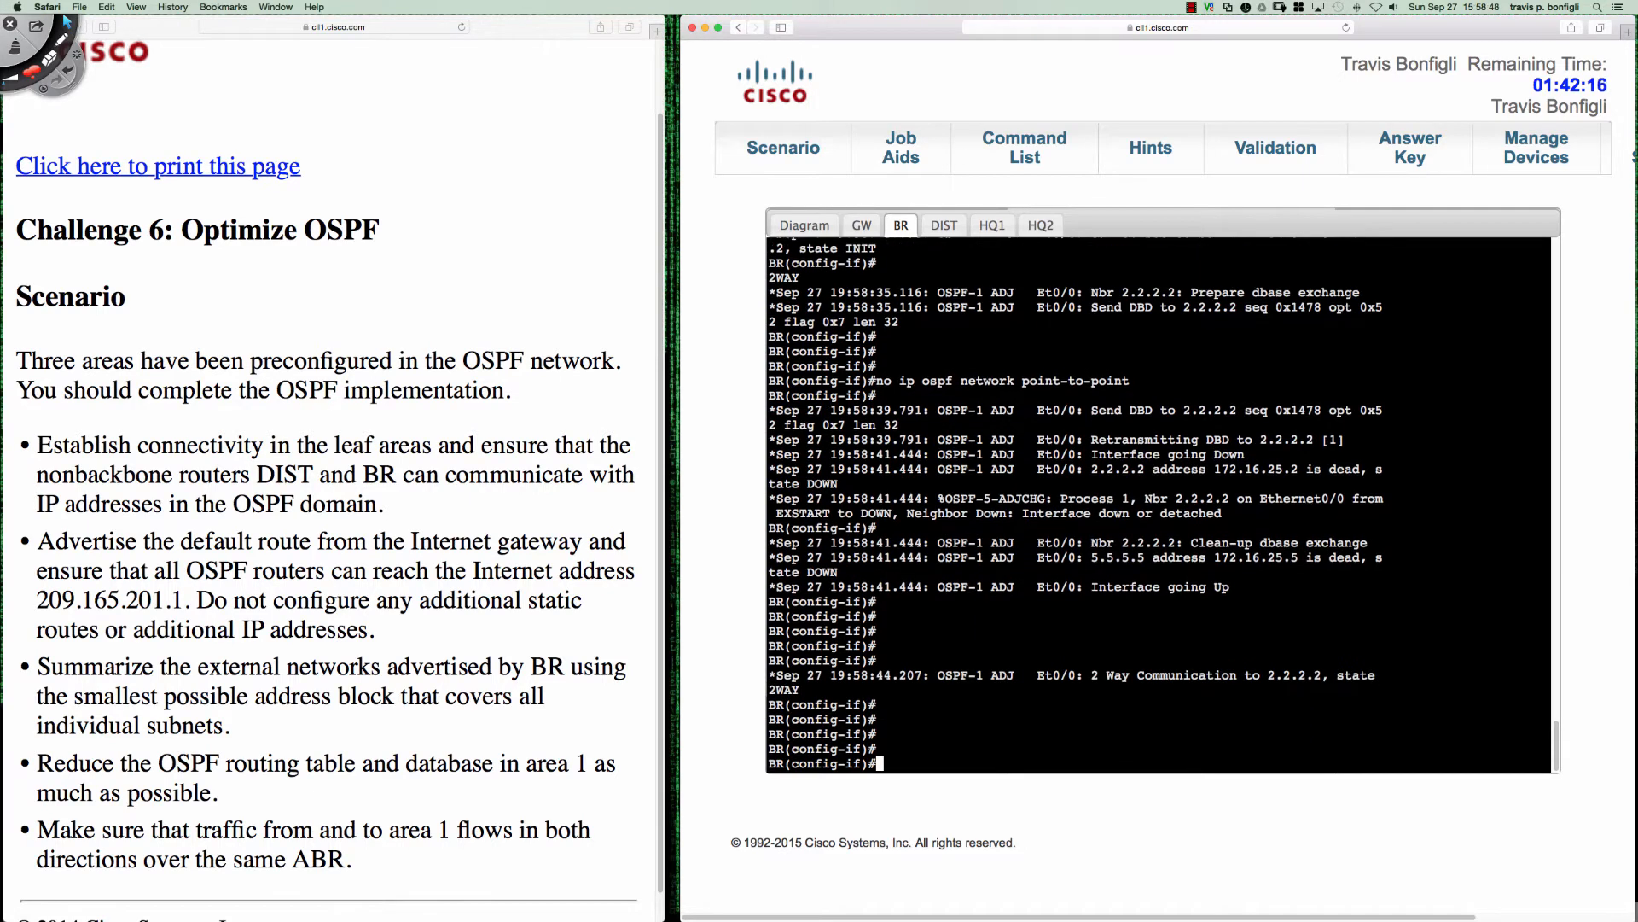
- List BR's OSPF neighbors and display the running configuration of its Ethernet0/0 interface
text(do sh ip ospf neigh)
key(Return)
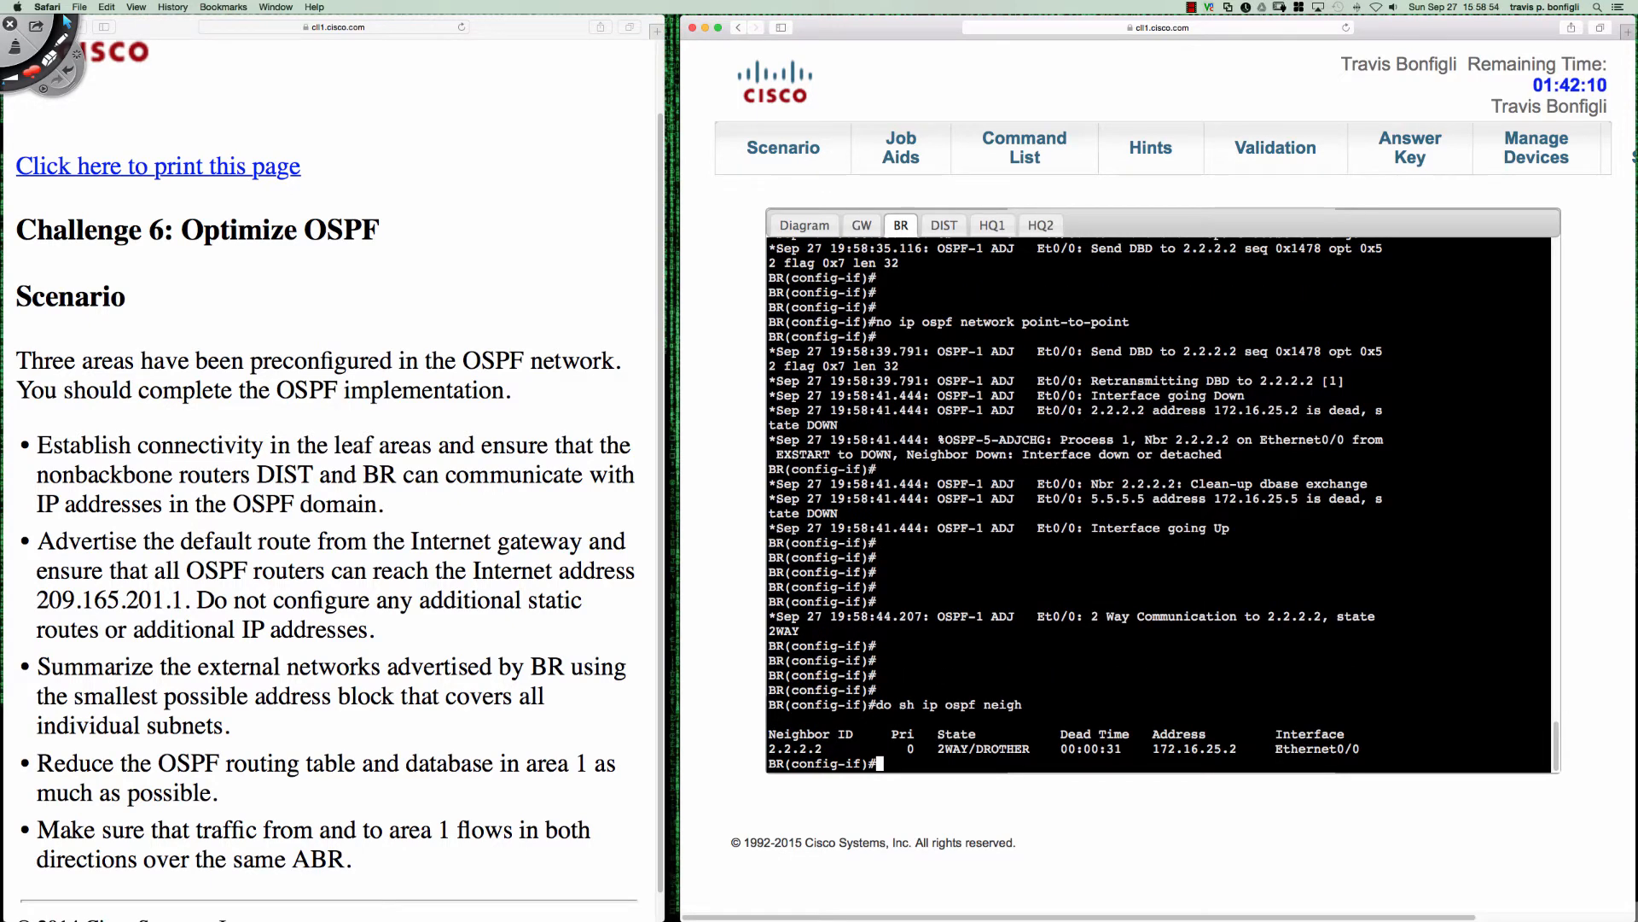
text(do sh run int e0/0)
key(Return)
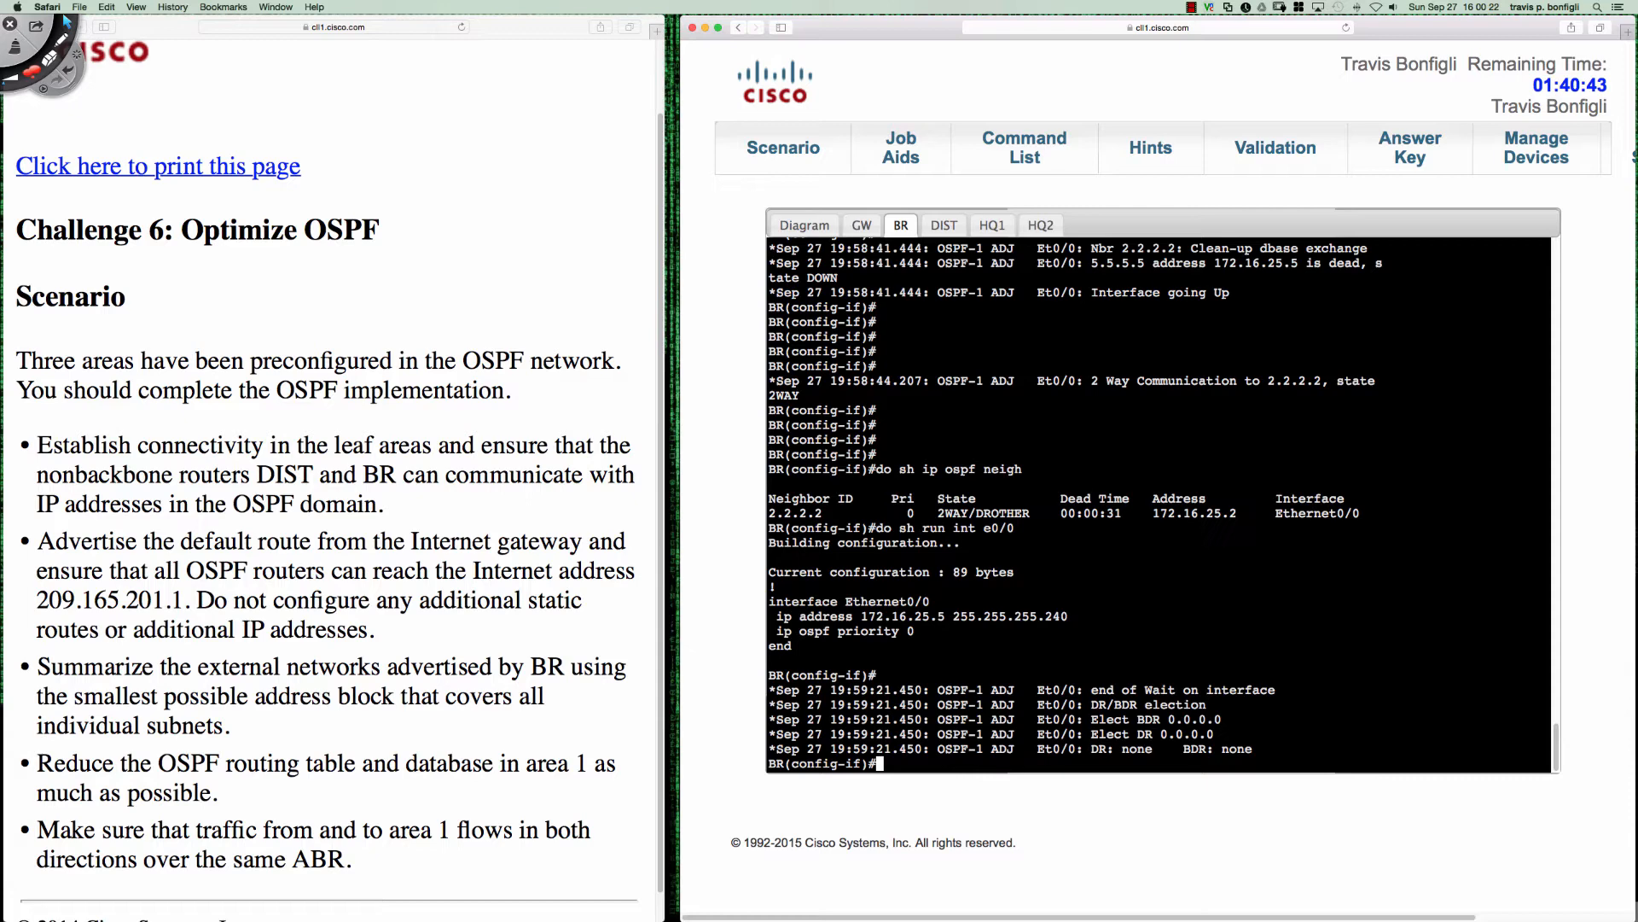
- Set the OSPF priority of BR's Ethernet0/0 to 254
text(ip ospf pr)
key(Tab)
text(i)
key(Tab)
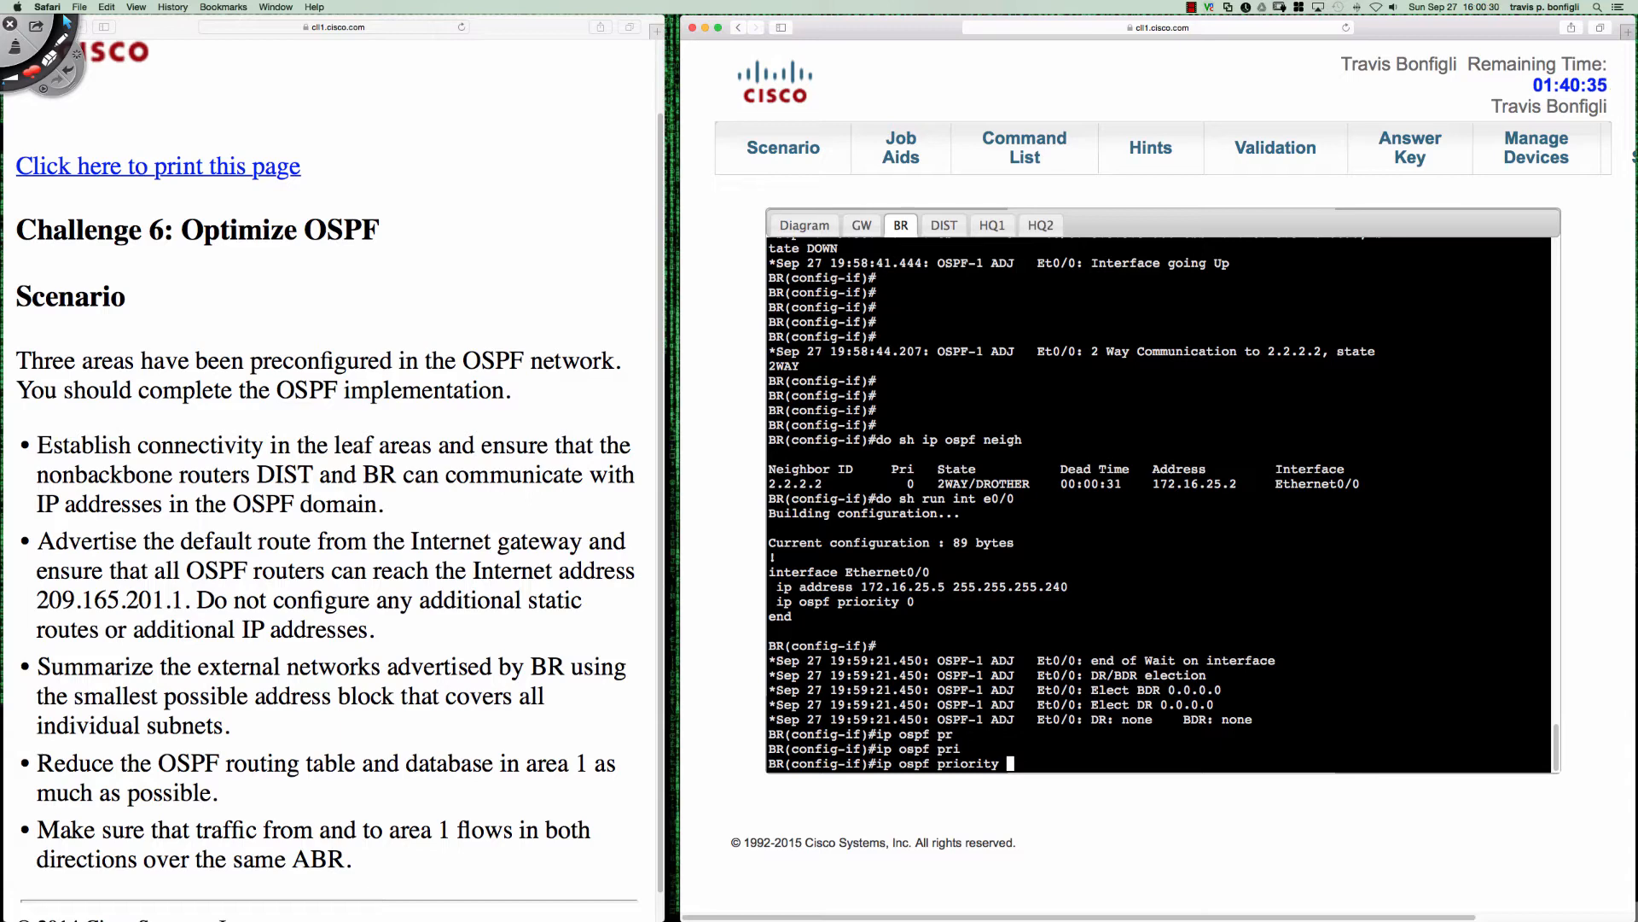
text(254)
key(Return)
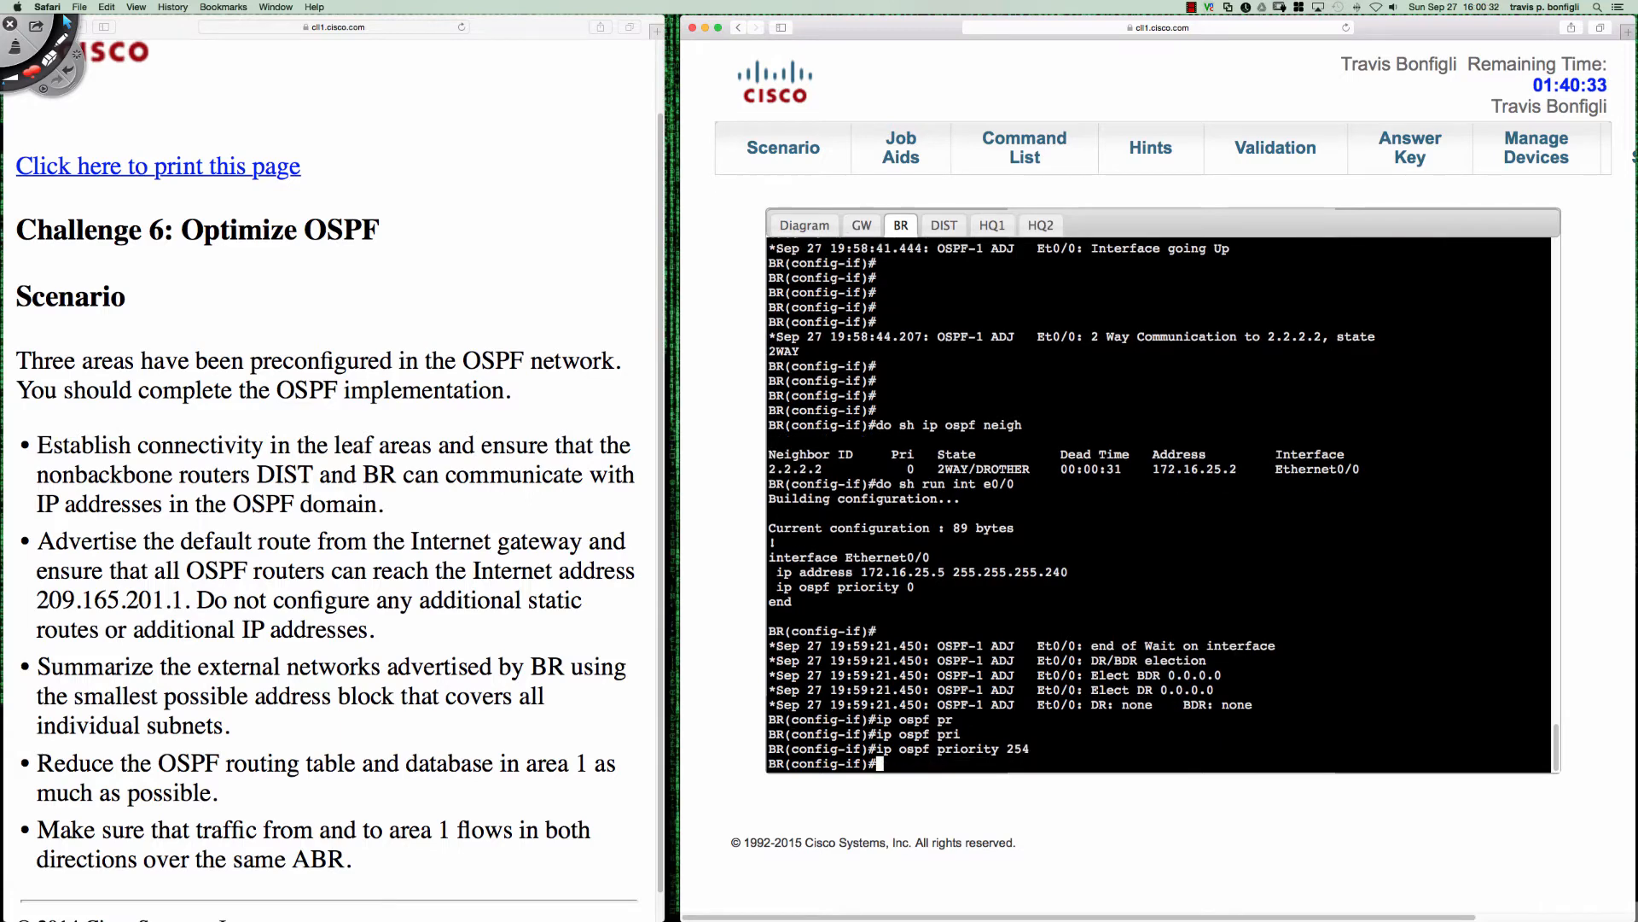
- Switch to HQ2's console and set the OSPF priority of Ethernet0/2 to 255
click(1040, 225)
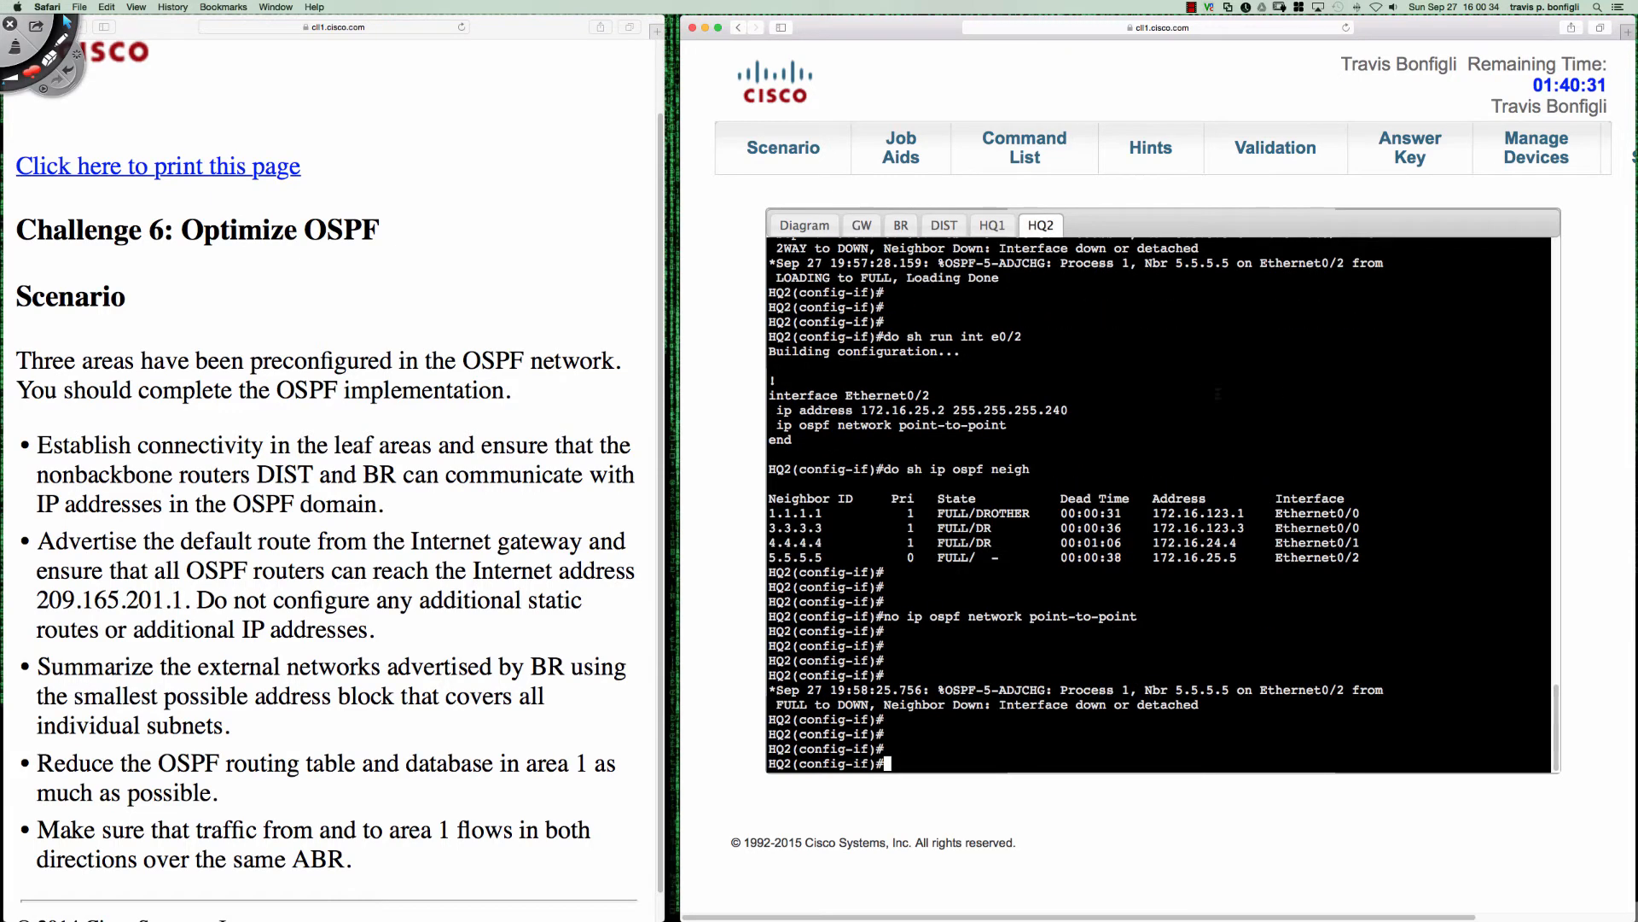
text(ip ospf priority)
key(Tab)
text(2)
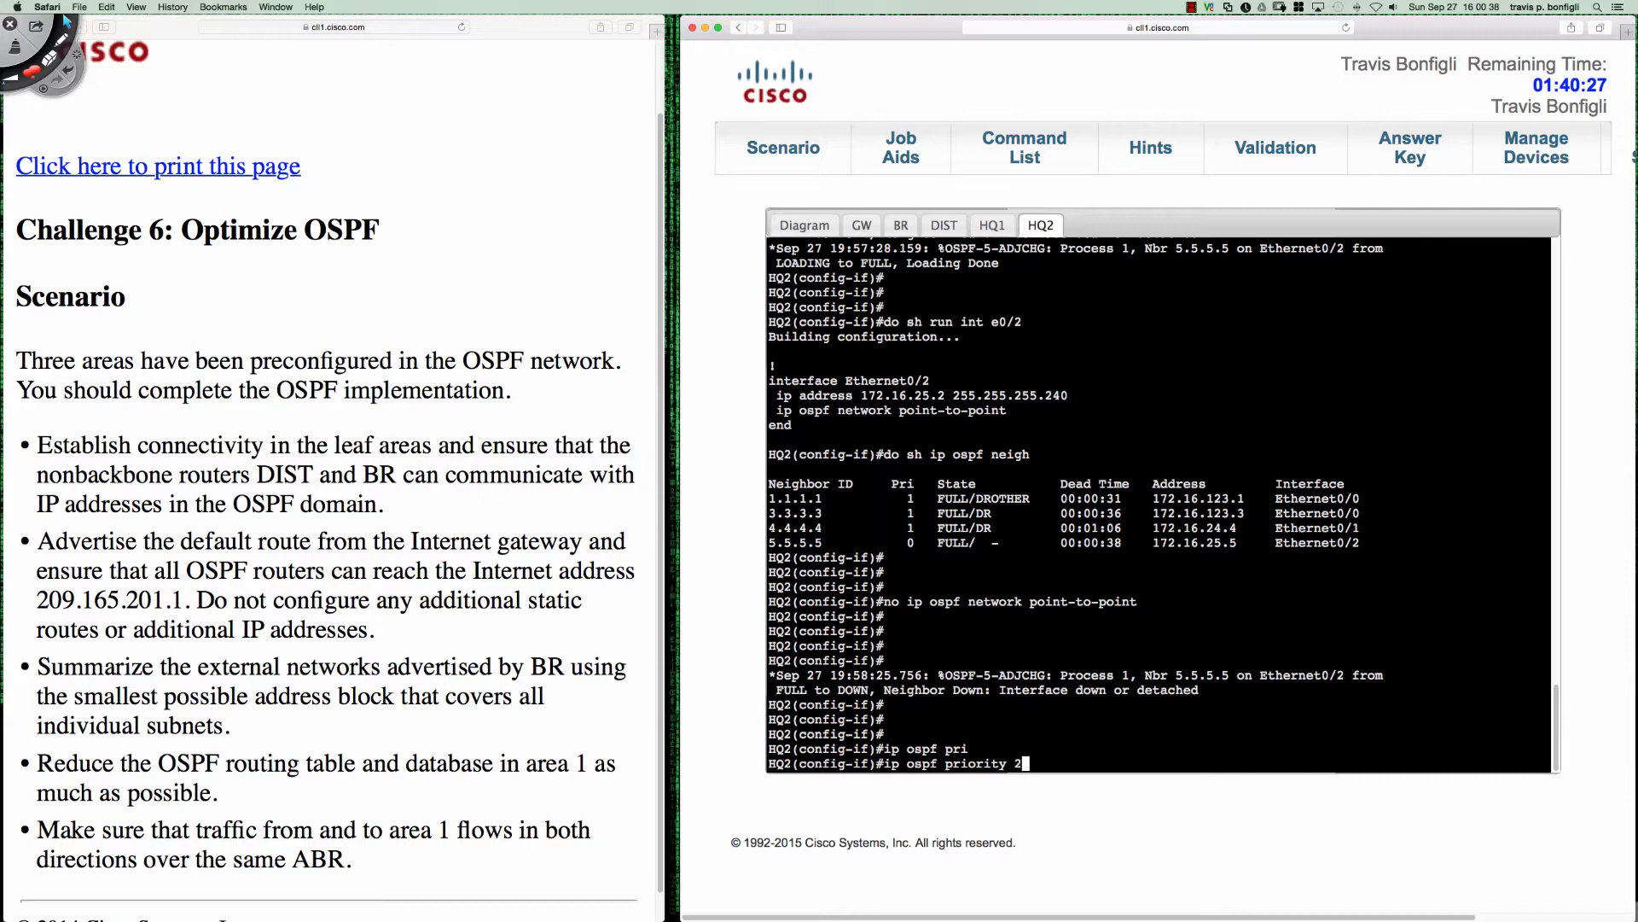
text(55)
key(Return)
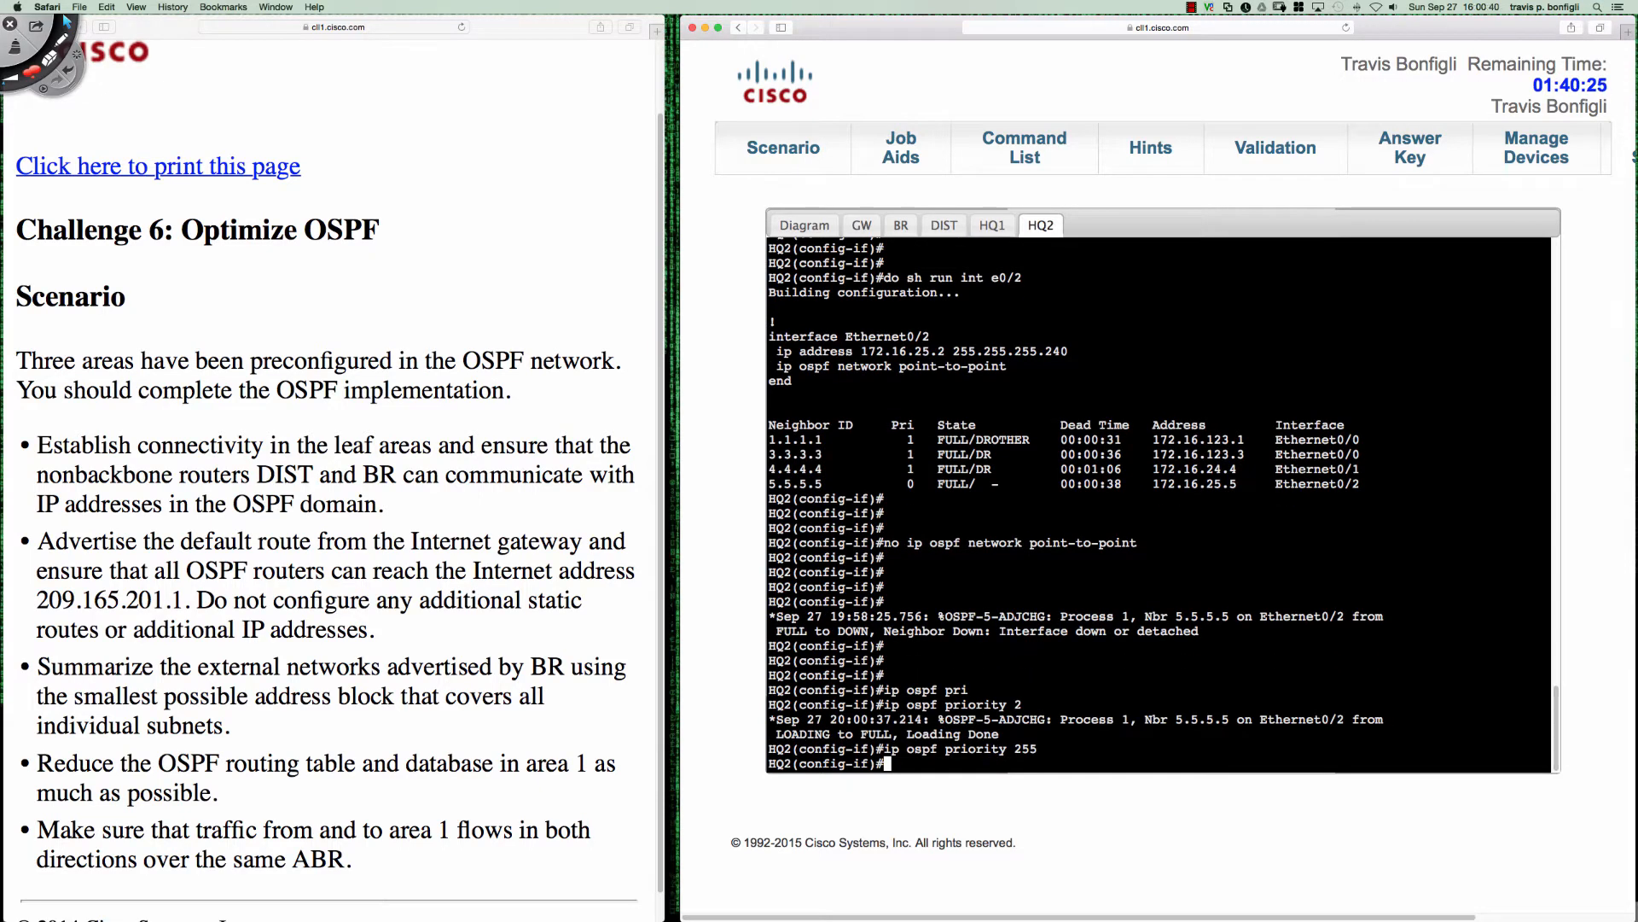
- List HQ2's OSPF neighbors from interface configuration mode
key(Return)
key(Return)
key(Return)
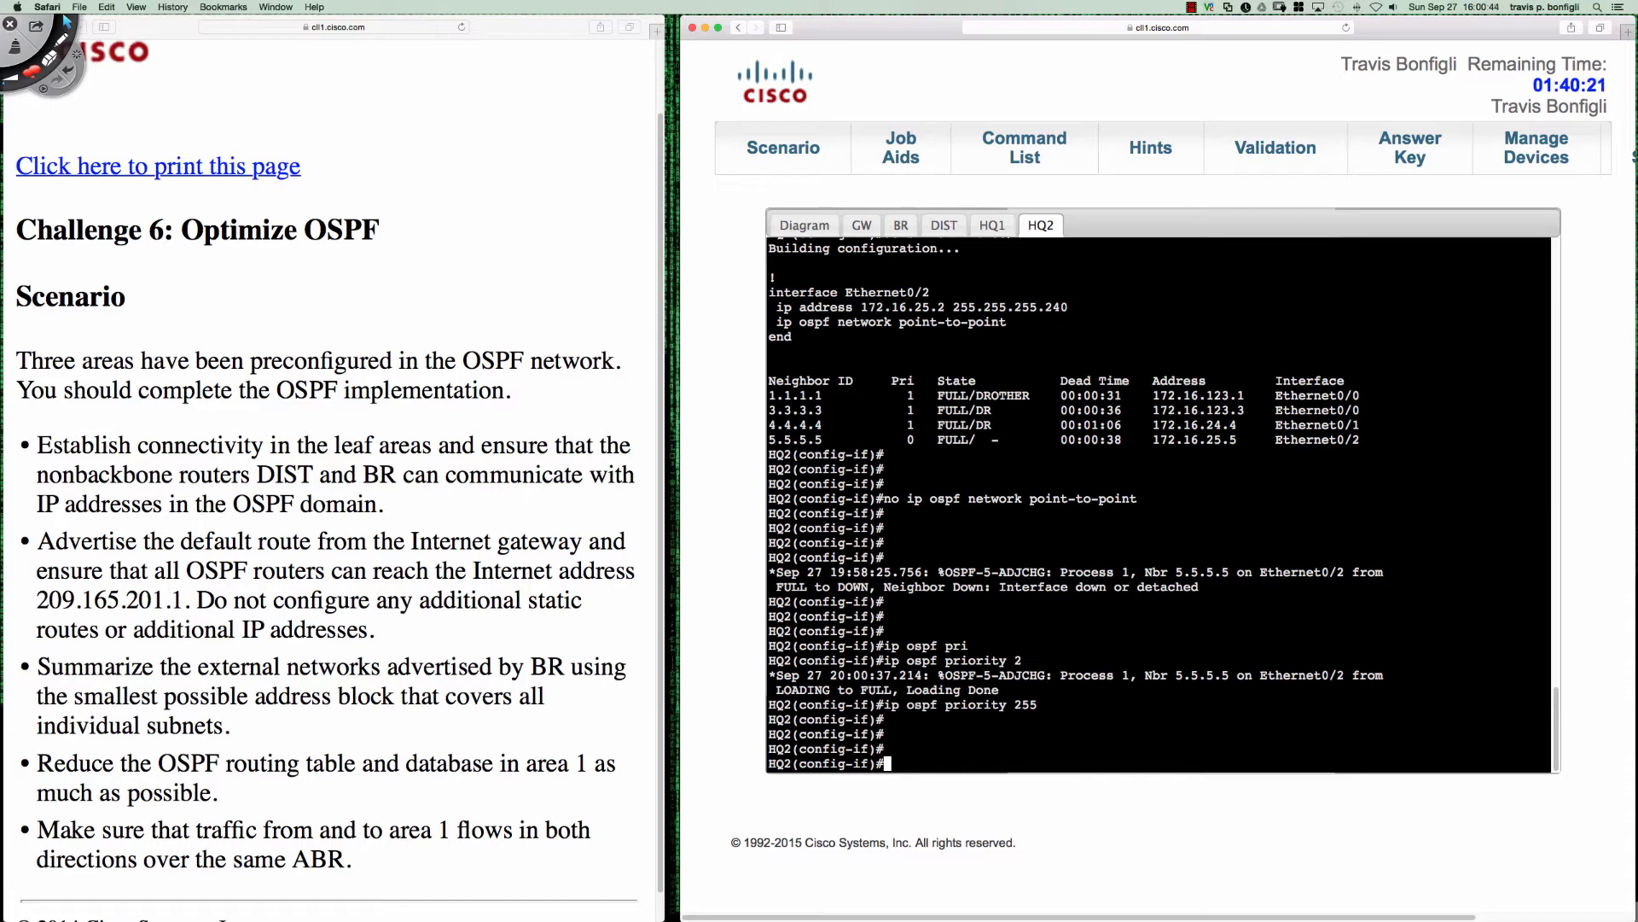
key(Return)
key(Return)
text(do sh ip osp)
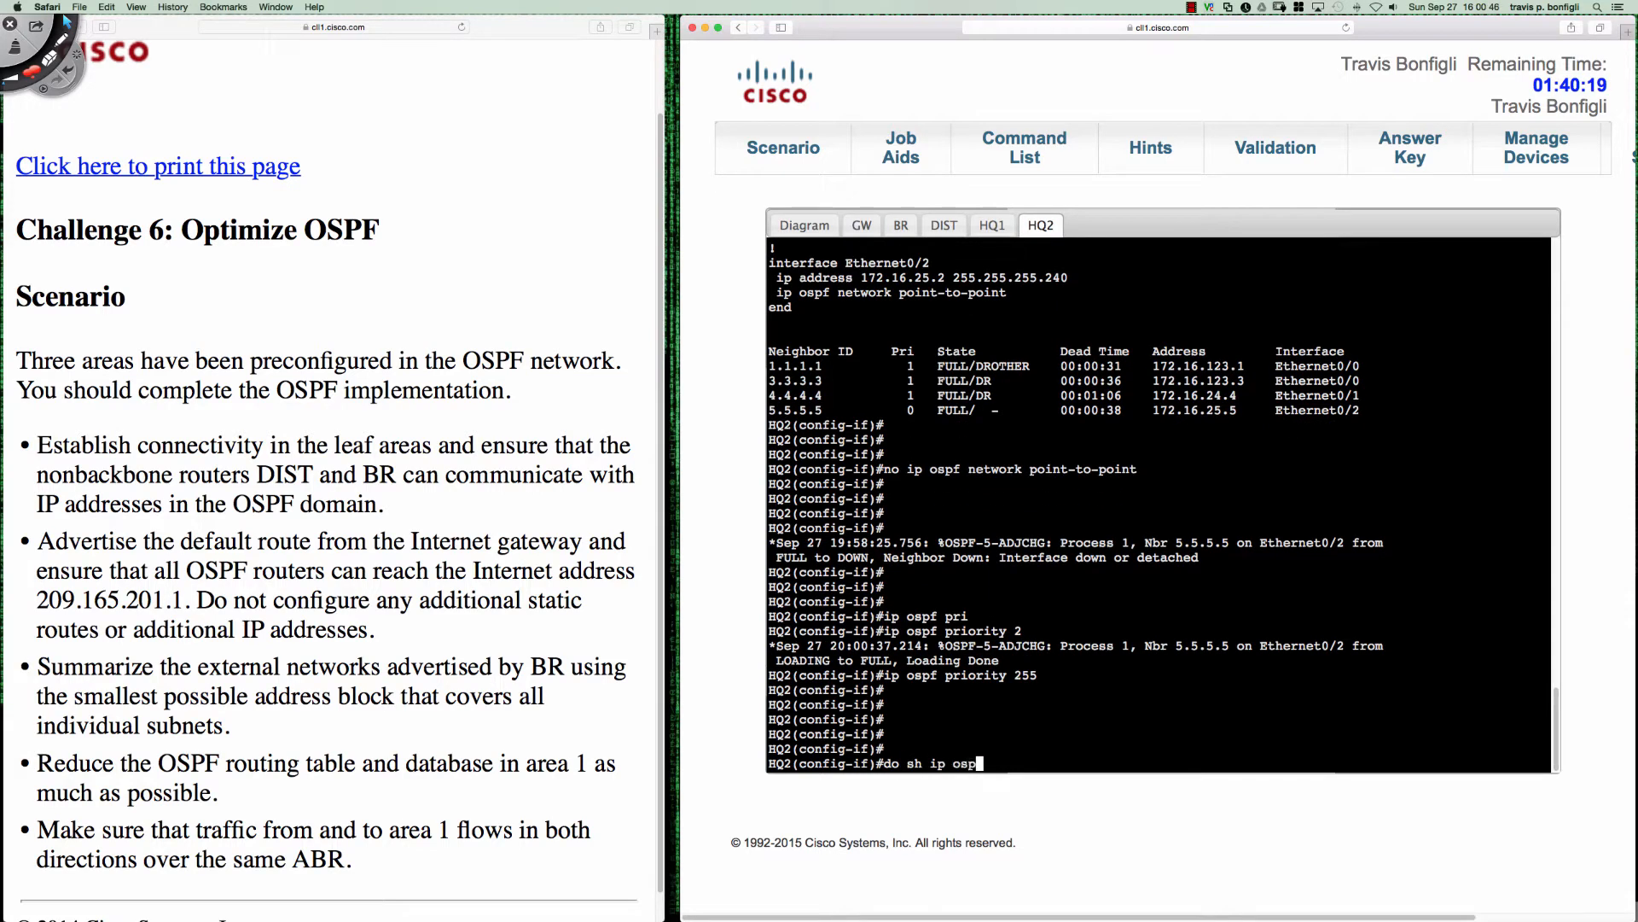
text(f neigh)
key(Return)
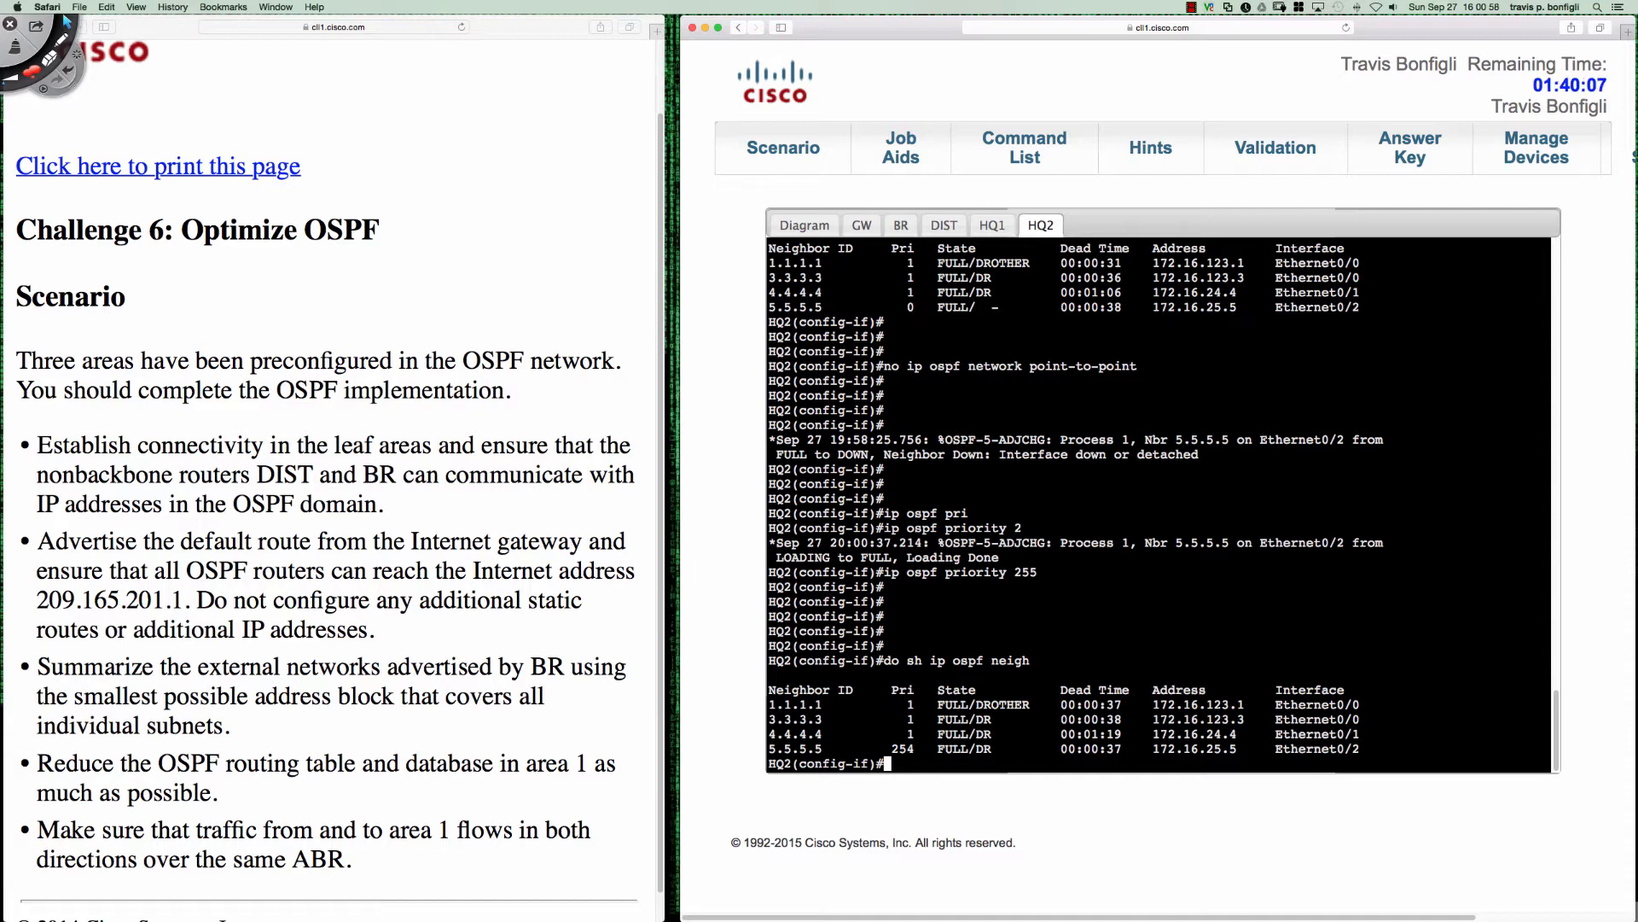
- Annotate the 5.5.5.5 neighbor's ID, priority, state, dead time, address and interface with Deskscribble, clear the marks and return to the console
key(ctrl+shift+d)
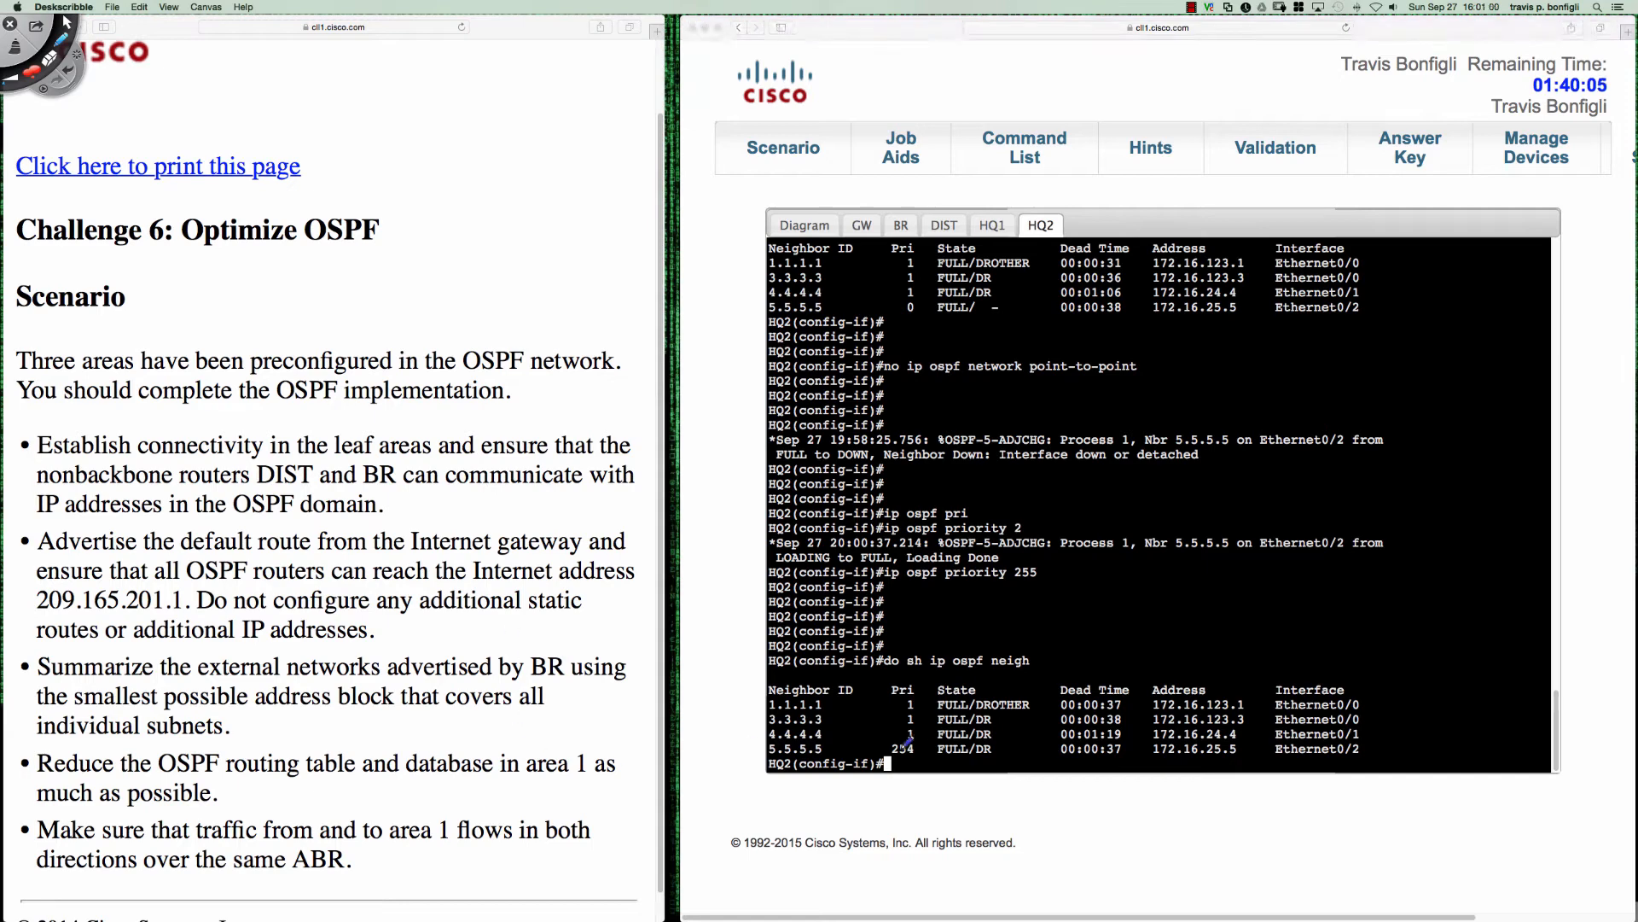
drag(915, 737, 911, 736)
mouse_move(813, 732)
mouse_down()
mouse_move(755, 751)
mouse_move(832, 741)
mouse_up()
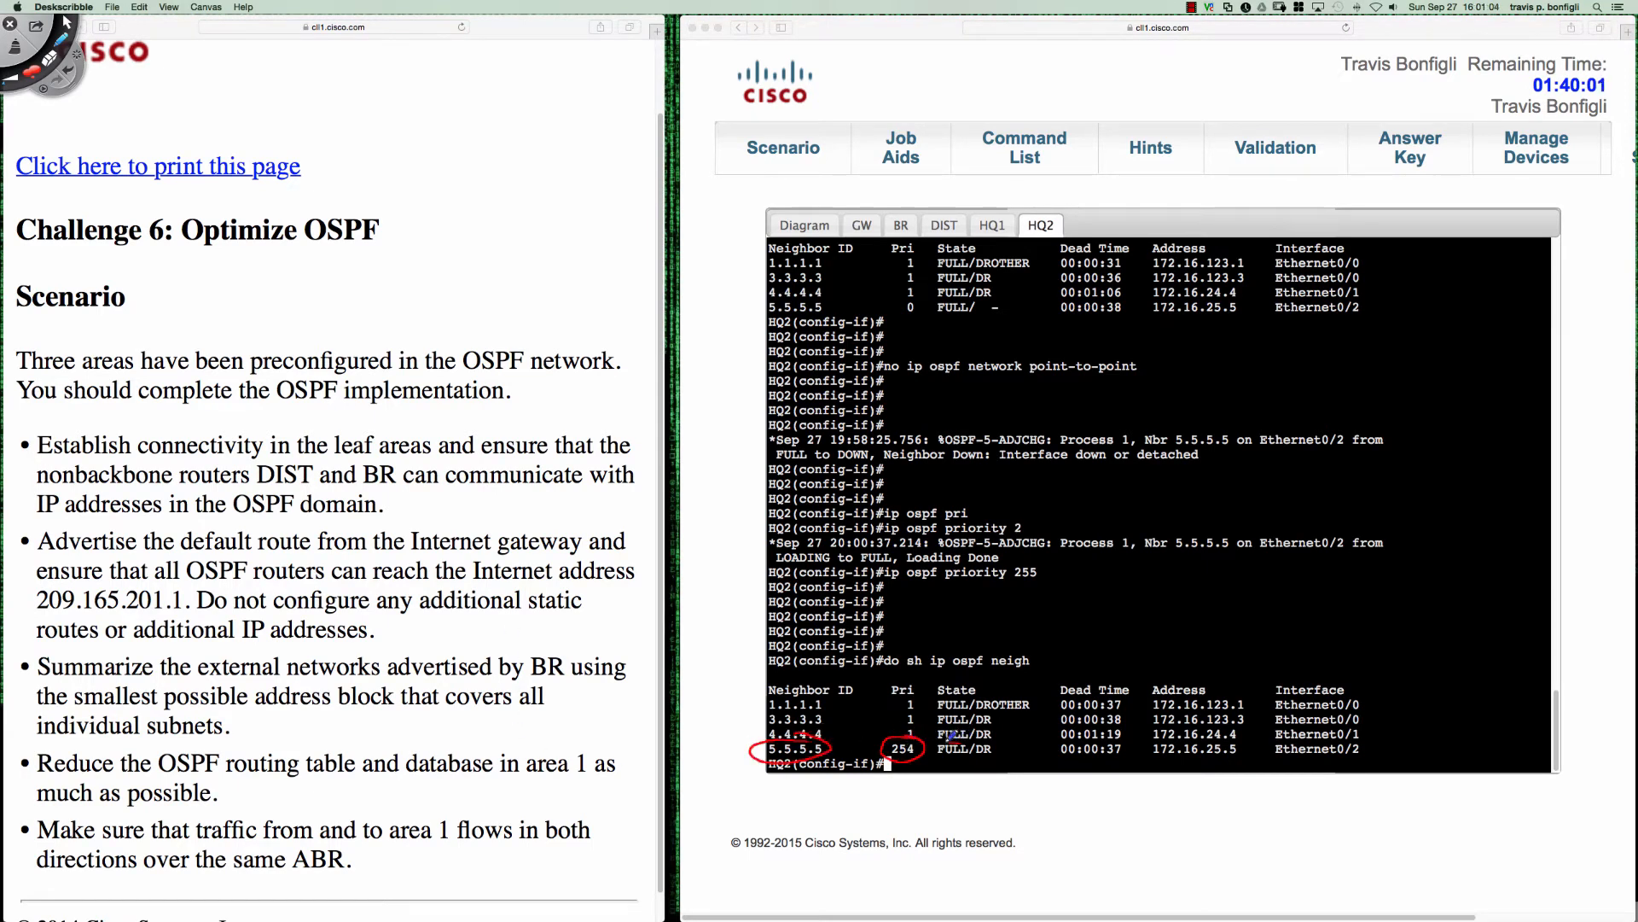
mouse_move(952, 736)
mouse_down()
mouse_move(1000, 758)
mouse_move(955, 739)
mouse_up()
drag(1054, 755, 1145, 750)
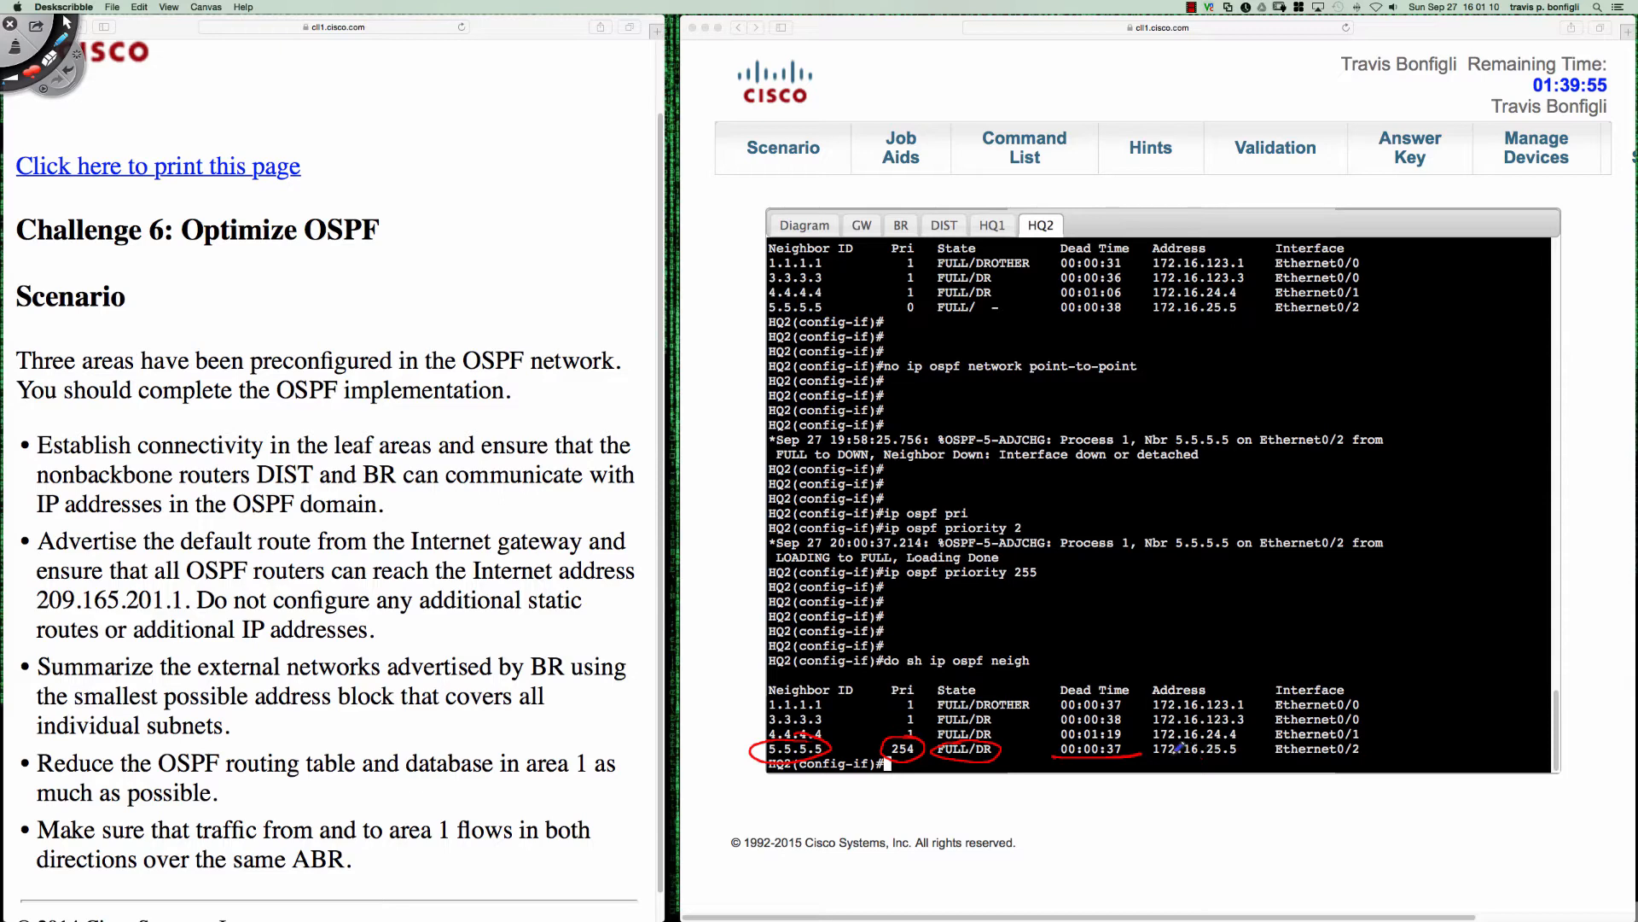
mouse_move(1154, 749)
mouse_down()
mouse_move(1233, 757)
mouse_move(1239, 739)
mouse_move(1149, 737)
mouse_move(1153, 752)
mouse_up()
mouse_move(1290, 756)
mouse_down()
mouse_move(1346, 759)
mouse_move(1380, 733)
mouse_move(1278, 730)
mouse_move(1276, 762)
mouse_up()
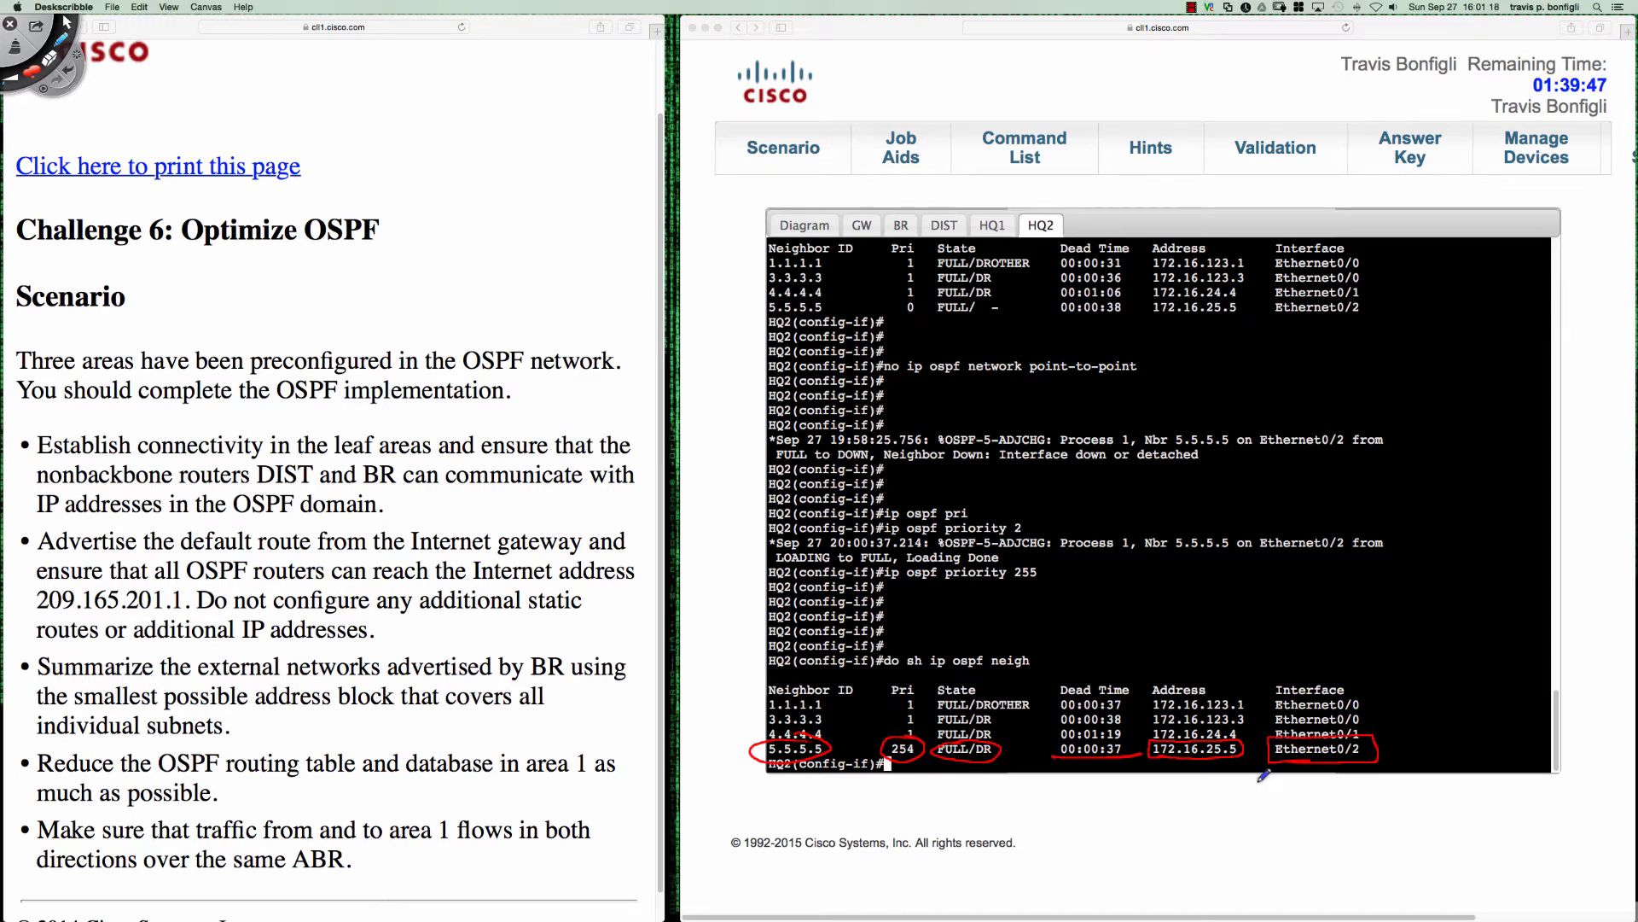
key(super+n)
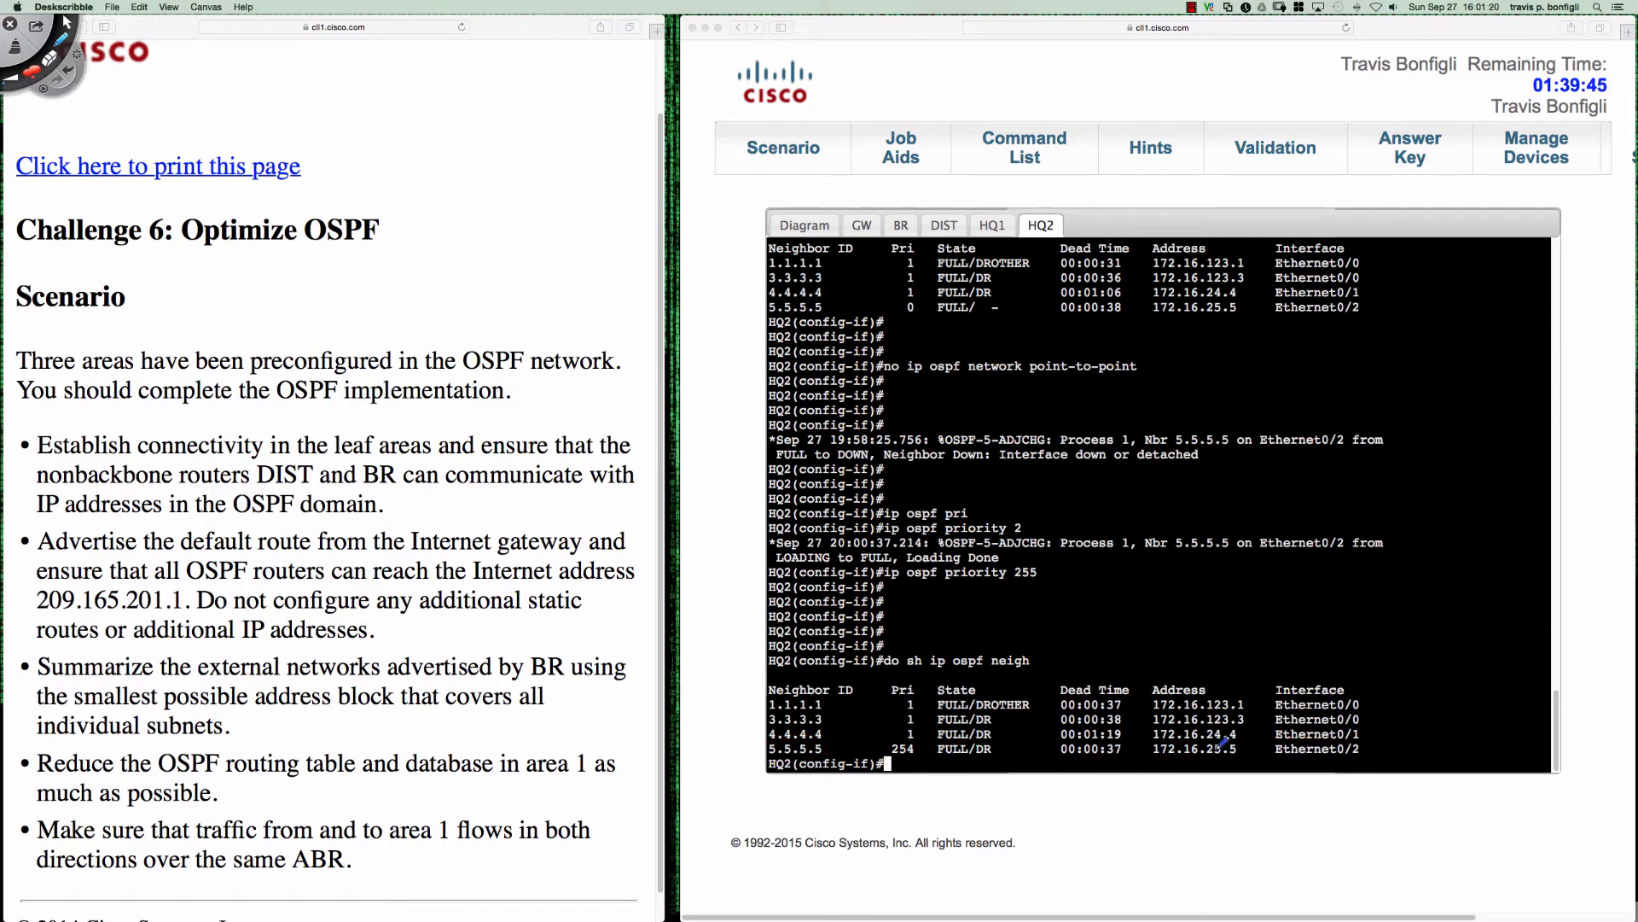
key(Escape)
click(1220, 755)
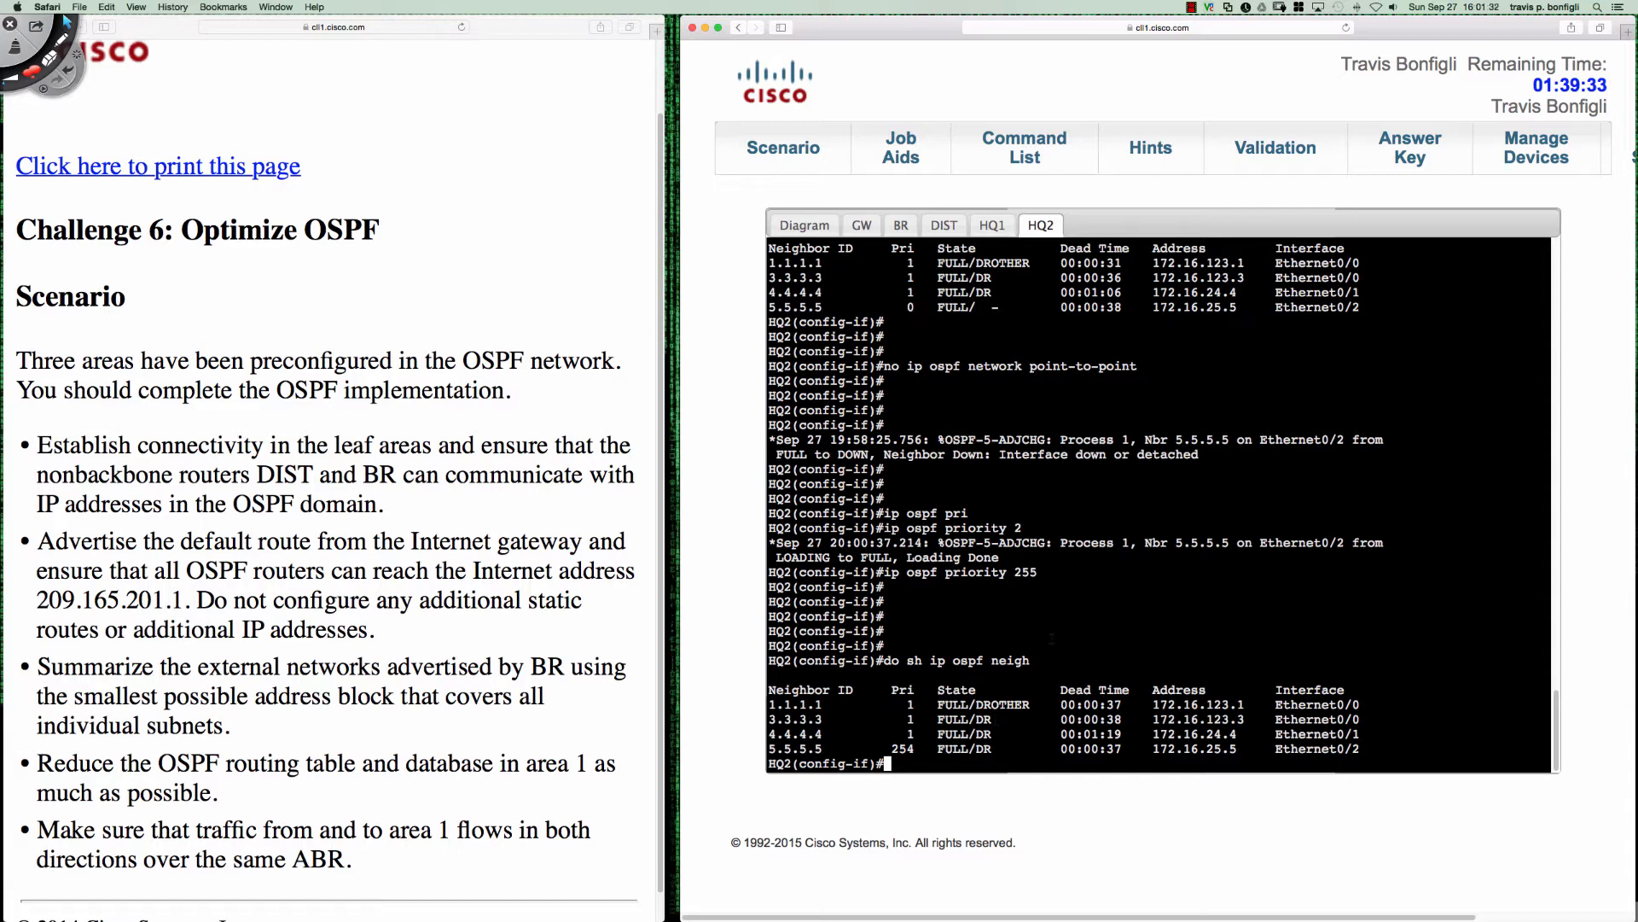
- Check the topology diagram and display the OSPF routing table on BR's console
click(782, 224)
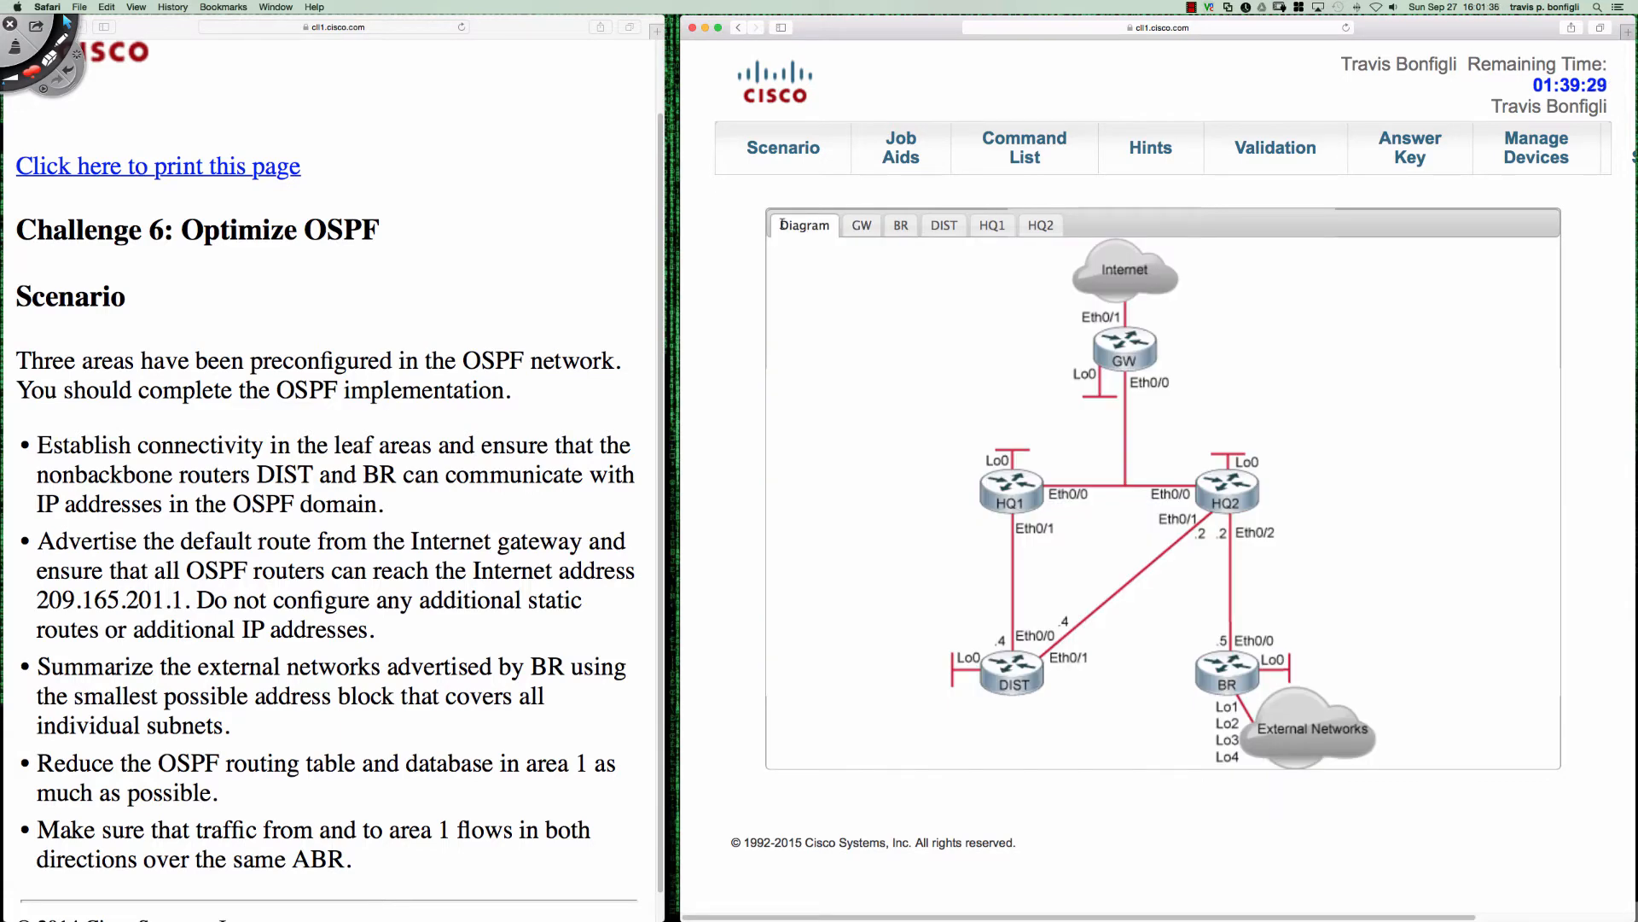
click(901, 224)
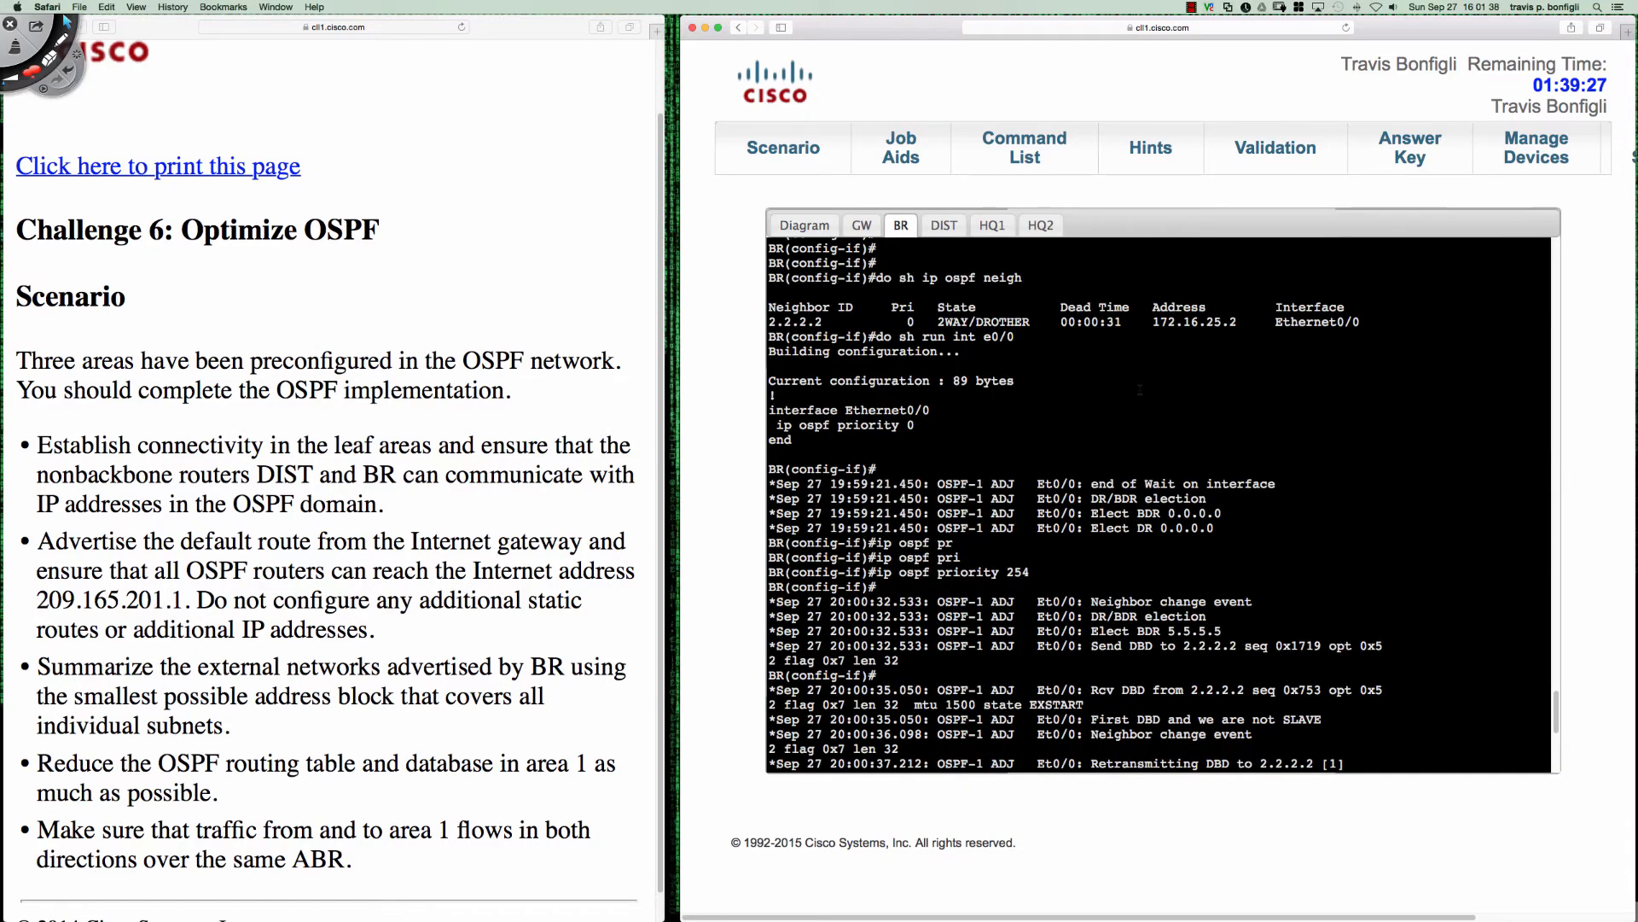
key(Return)
key(Return)
key(Return)
key(Return)
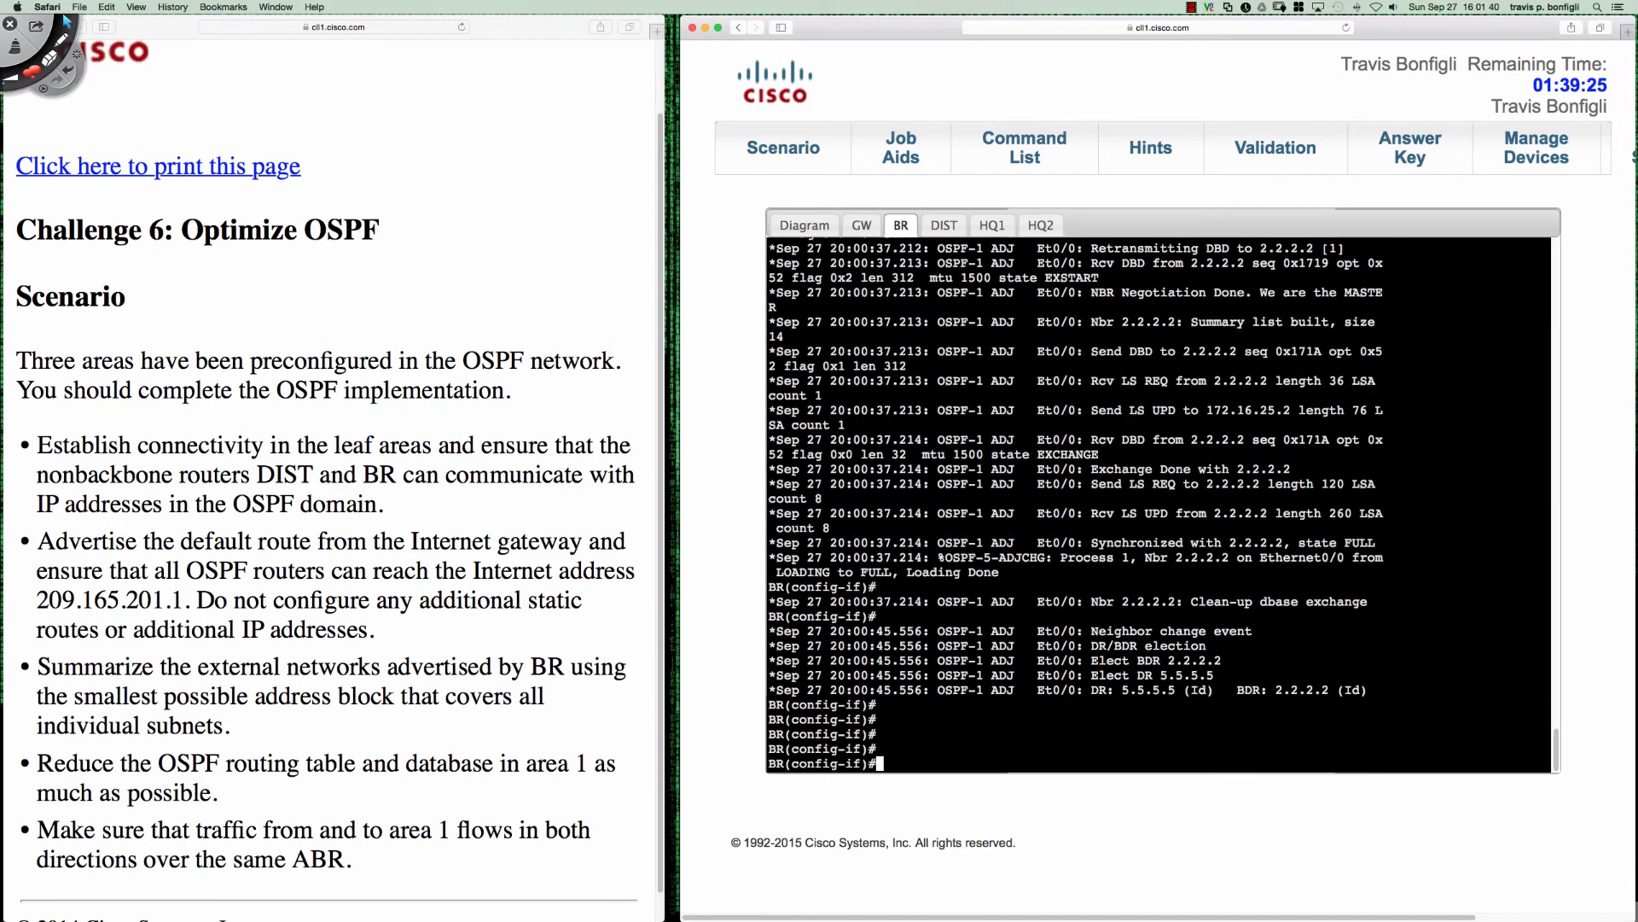
text(do sh ip route ospf)
key(Return)
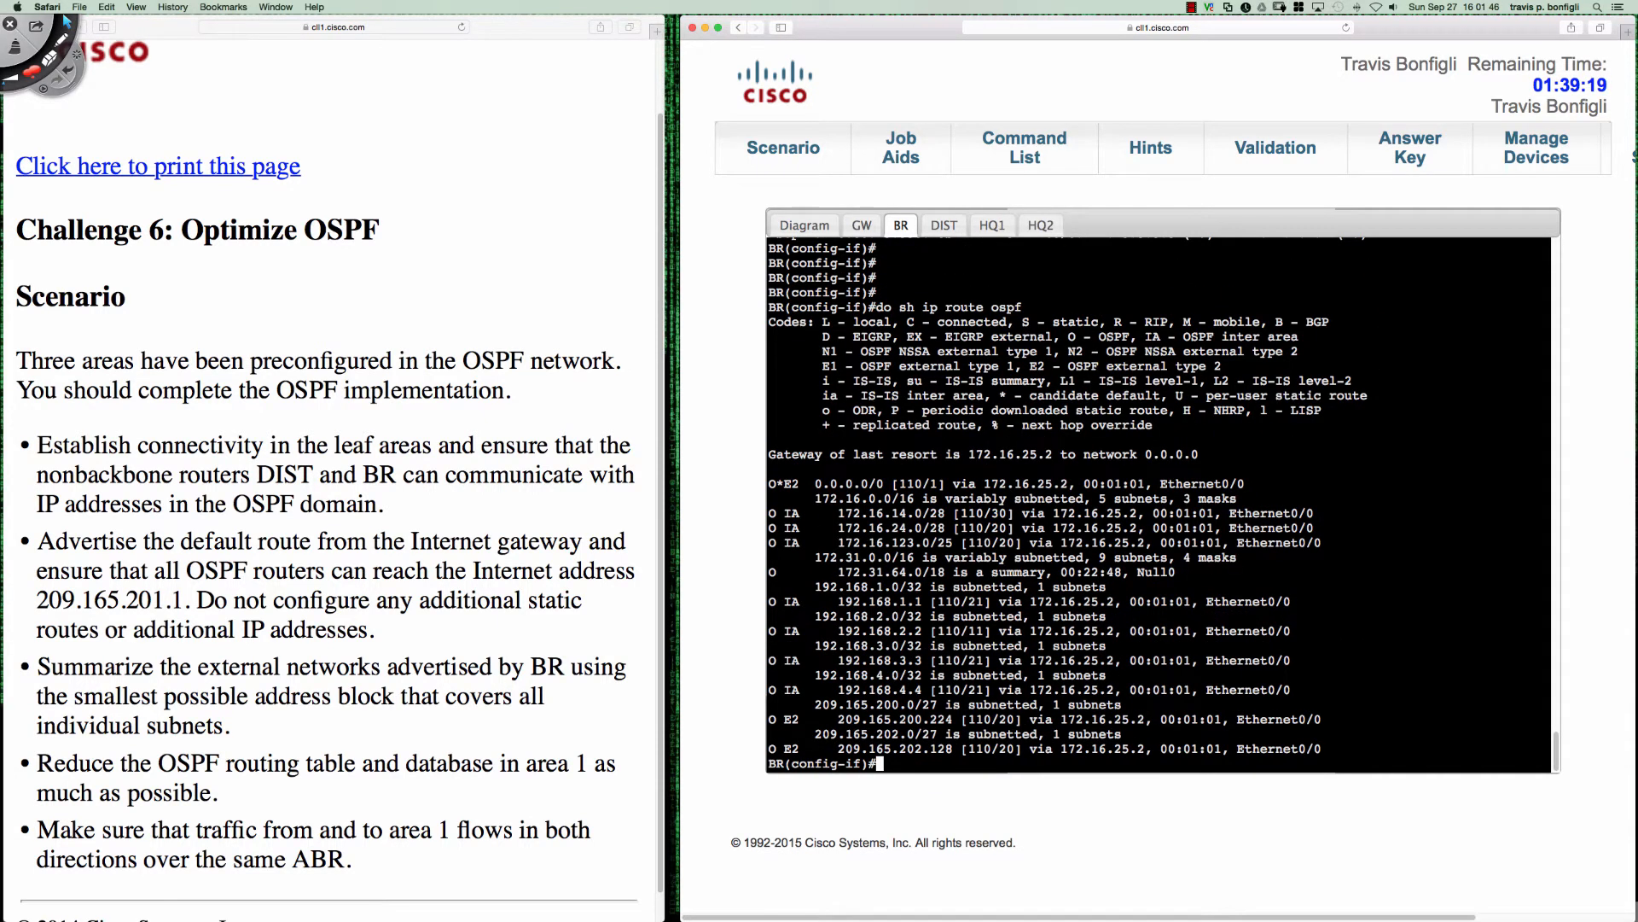
key(Return)
key(Return)
key(Return)
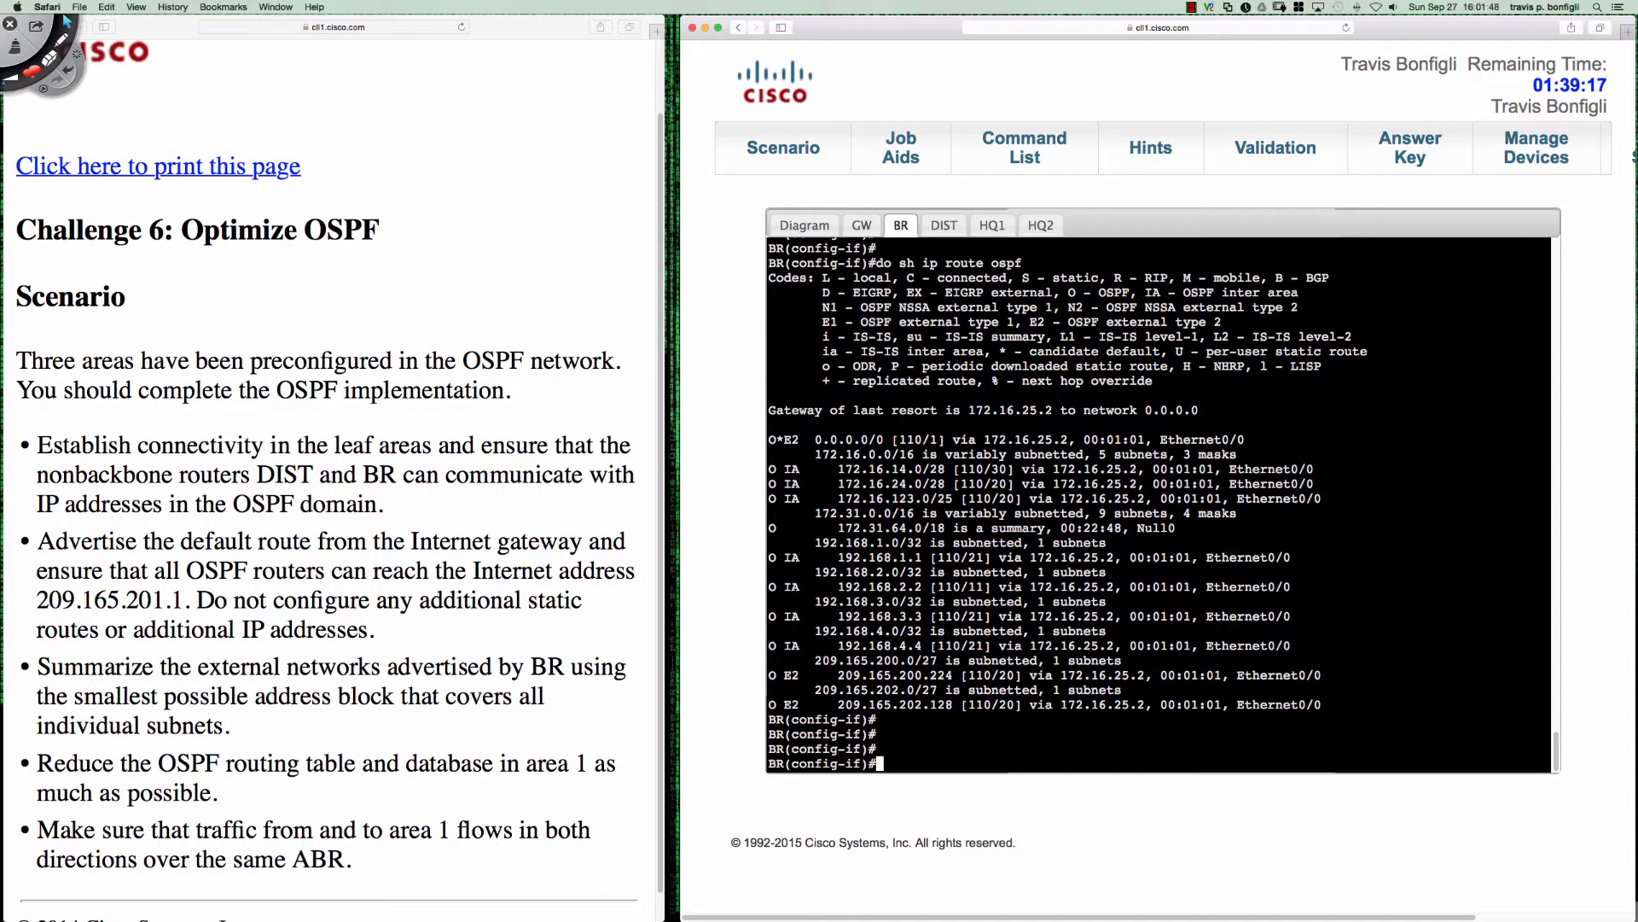
- Circle the O*E2 default route in BR's routing table with the annotation pen and clear the mark
key(ctrl+2)
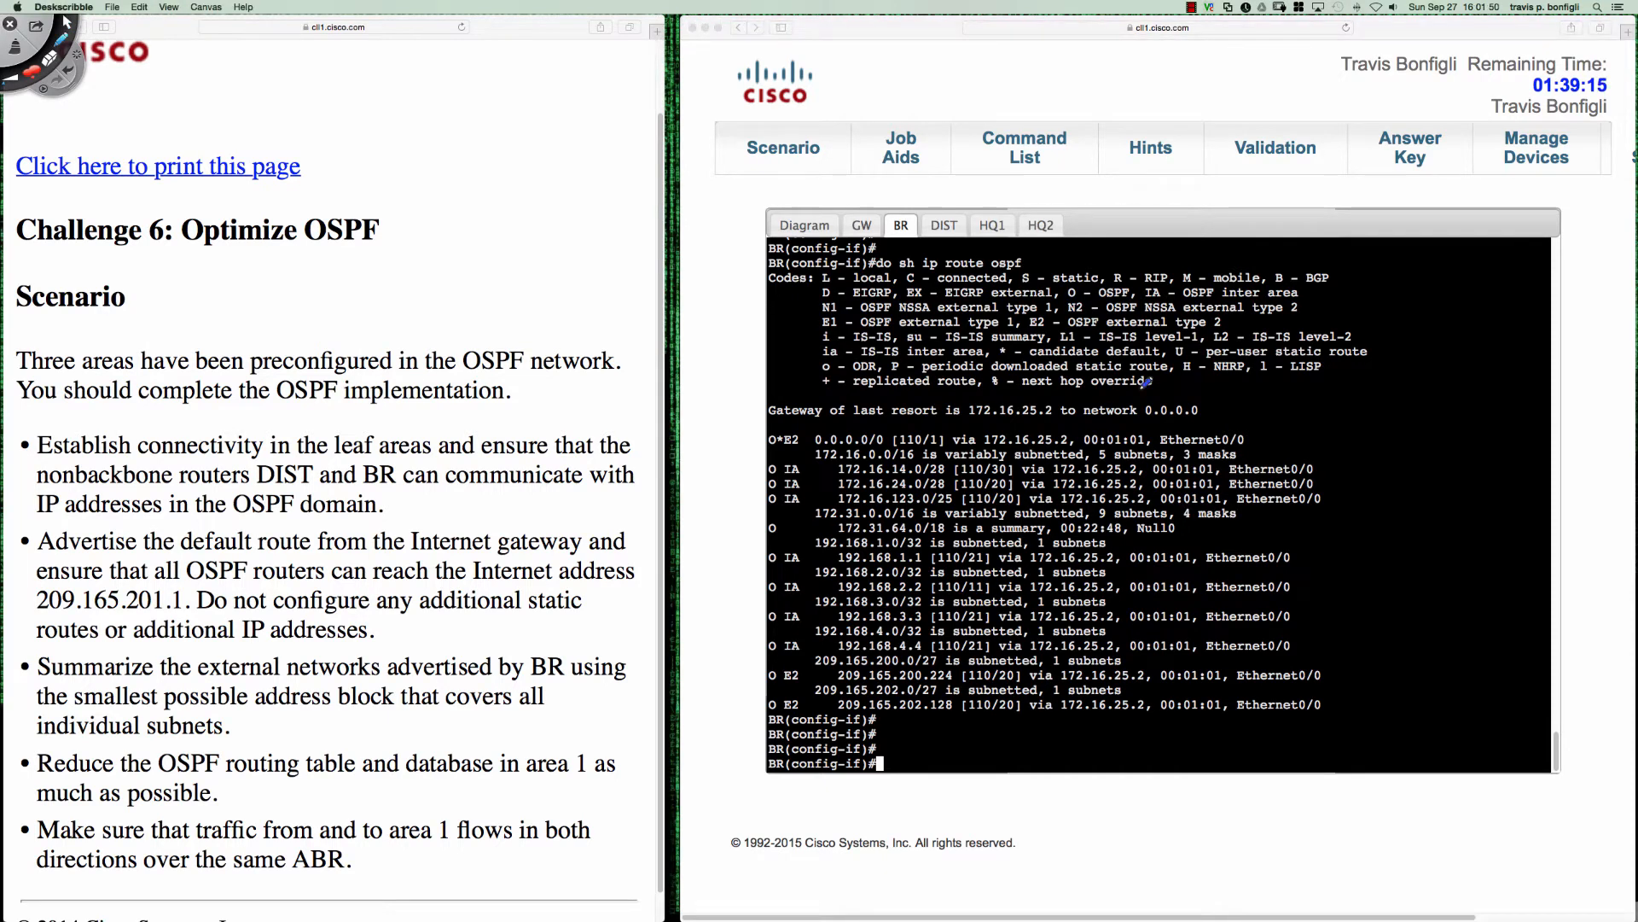
mouse_move(785, 427)
mouse_down()
mouse_move(756, 438)
mouse_move(1080, 427)
mouse_move(807, 418)
mouse_up()
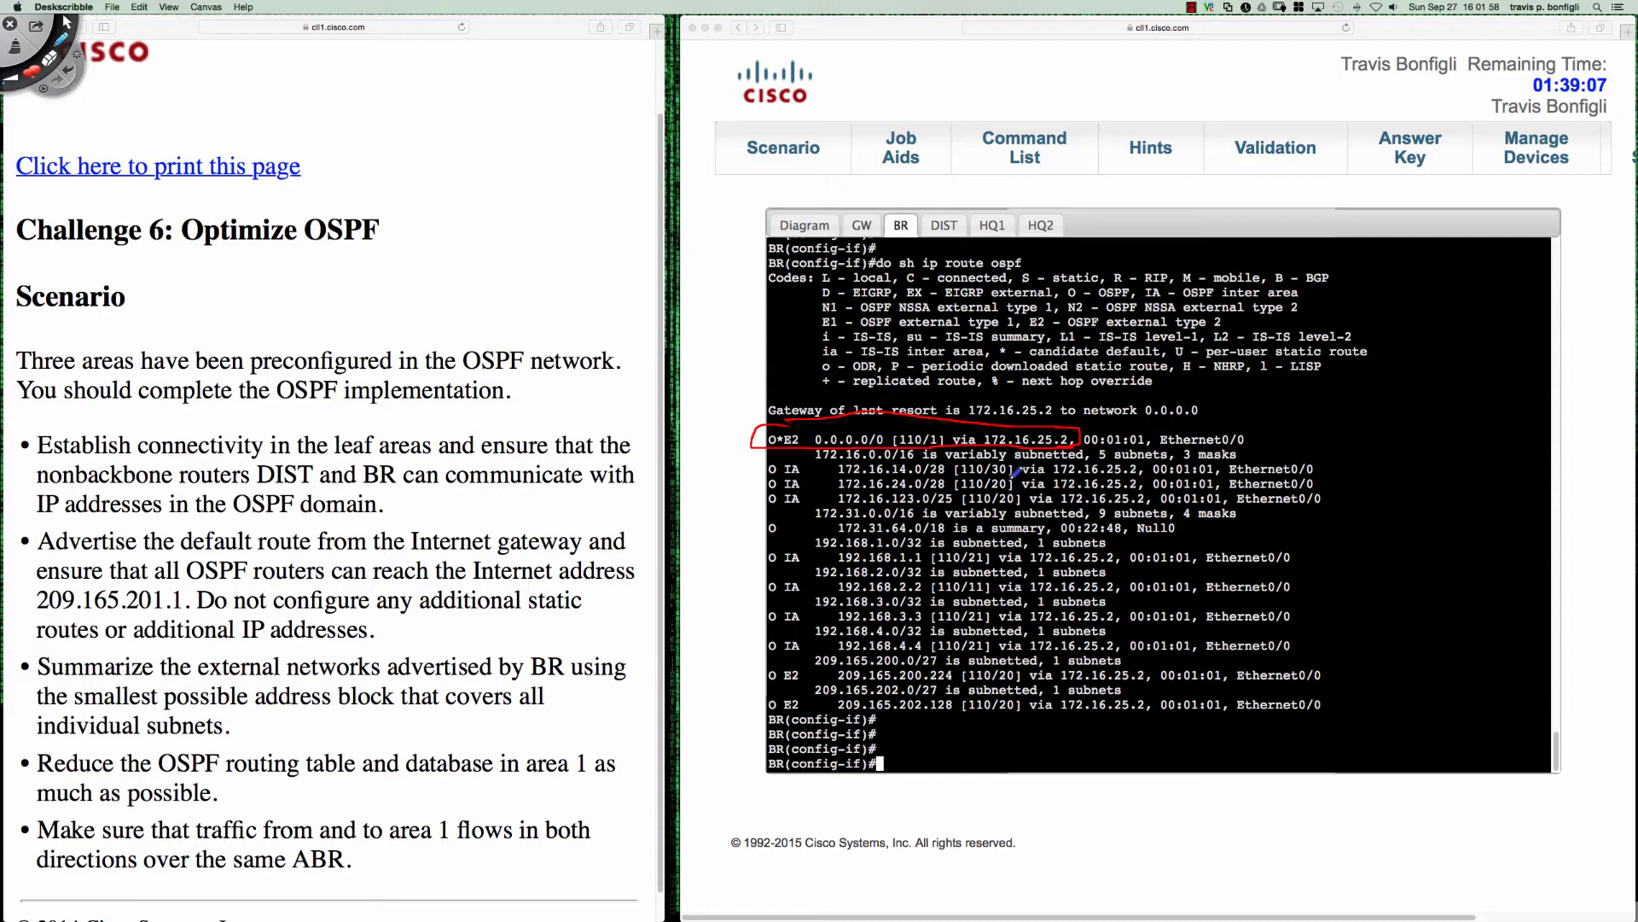
key(super+n)
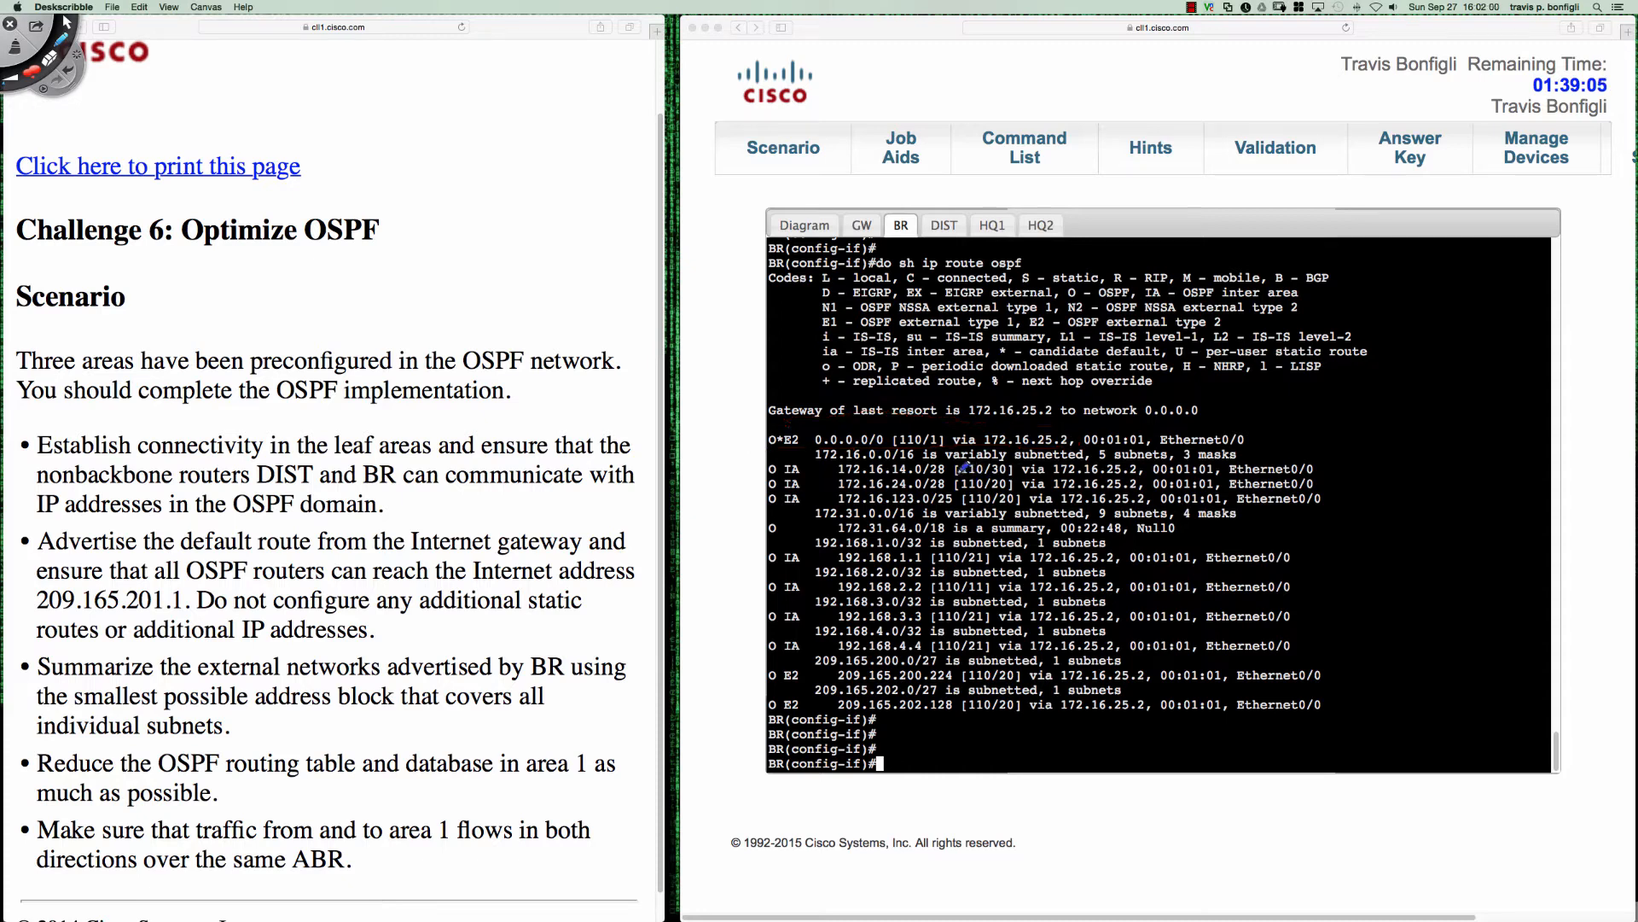
click(1158, 546)
drag(1382, 573, 1225, 563)
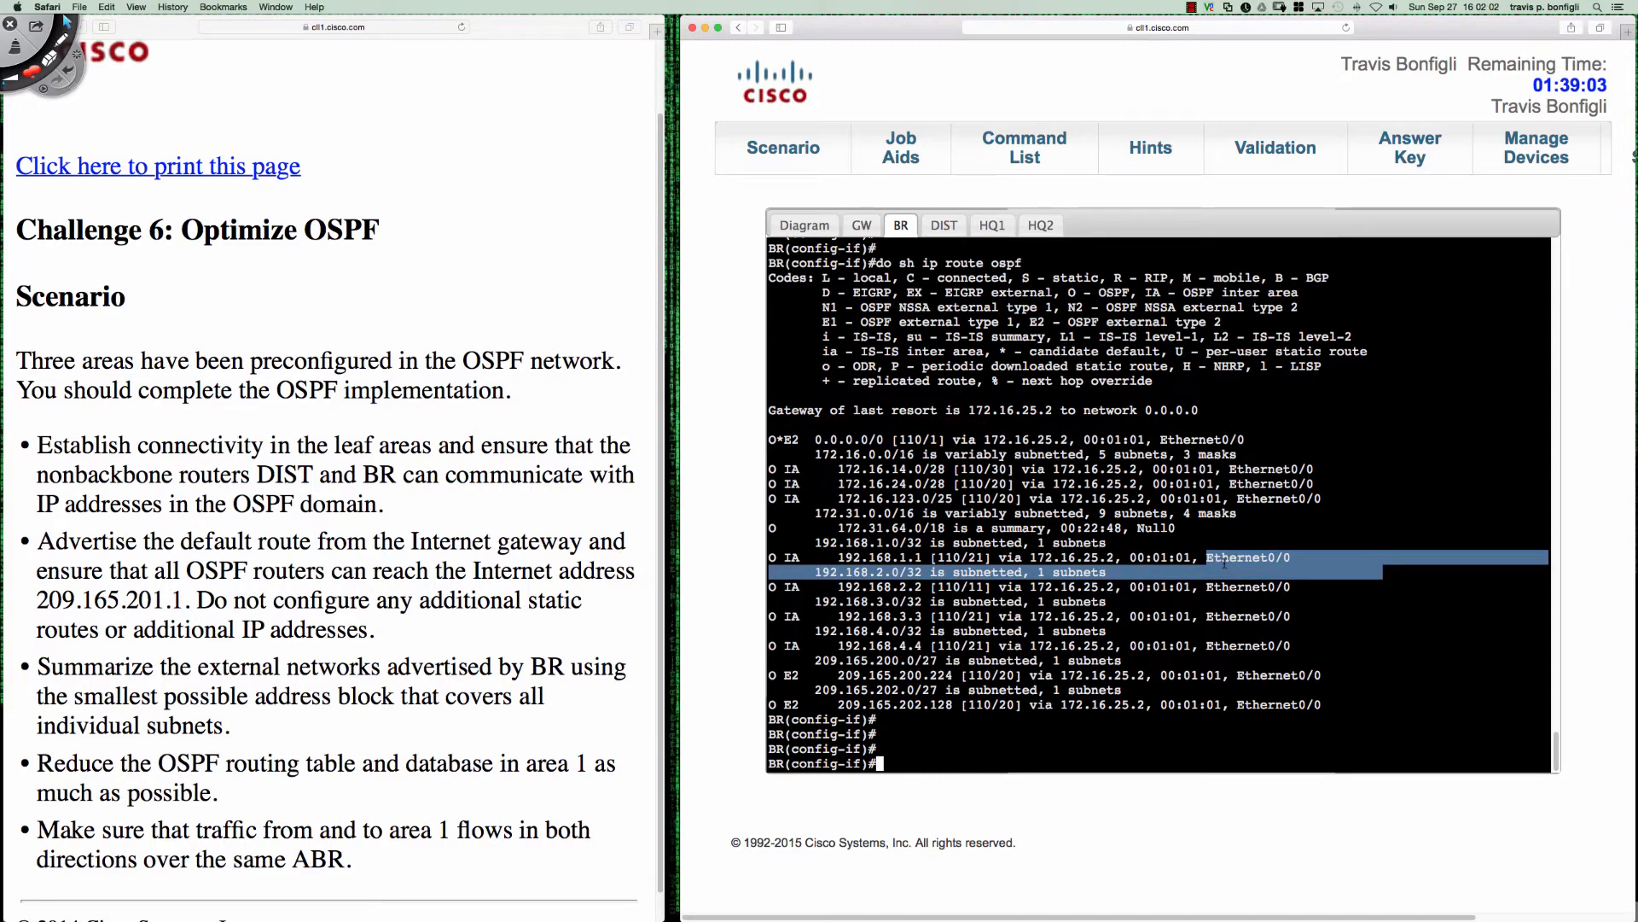
- Return to BR's console and ping 209.165.200.1
click(595, 685)
click(1006, 675)
click(1009, 726)
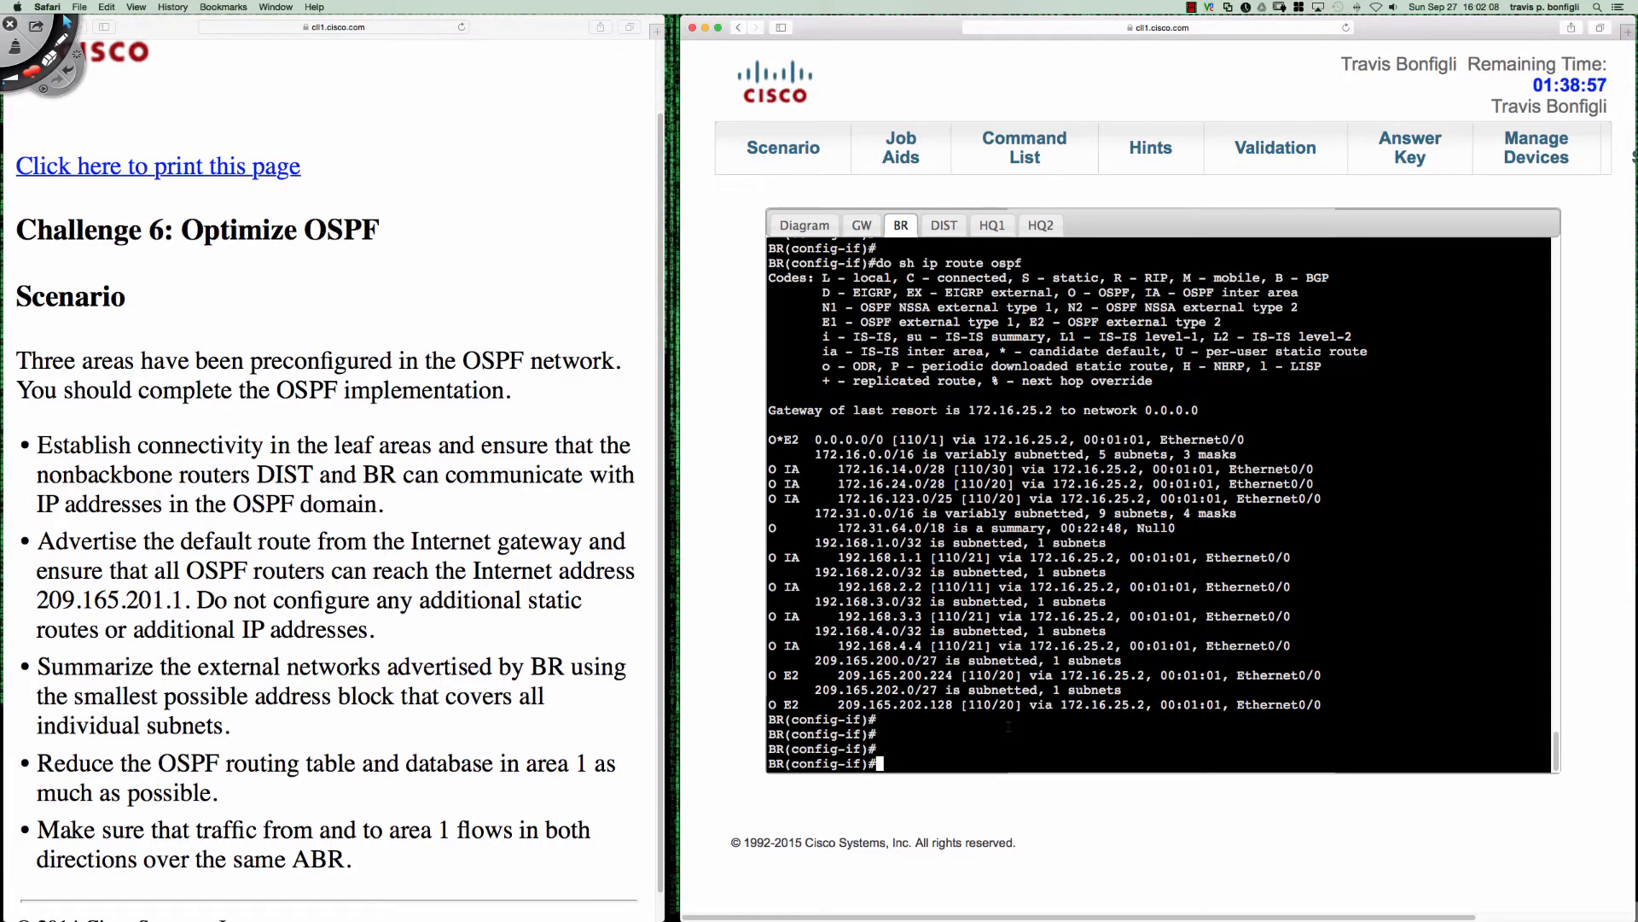
text(do ping 209.165.20)
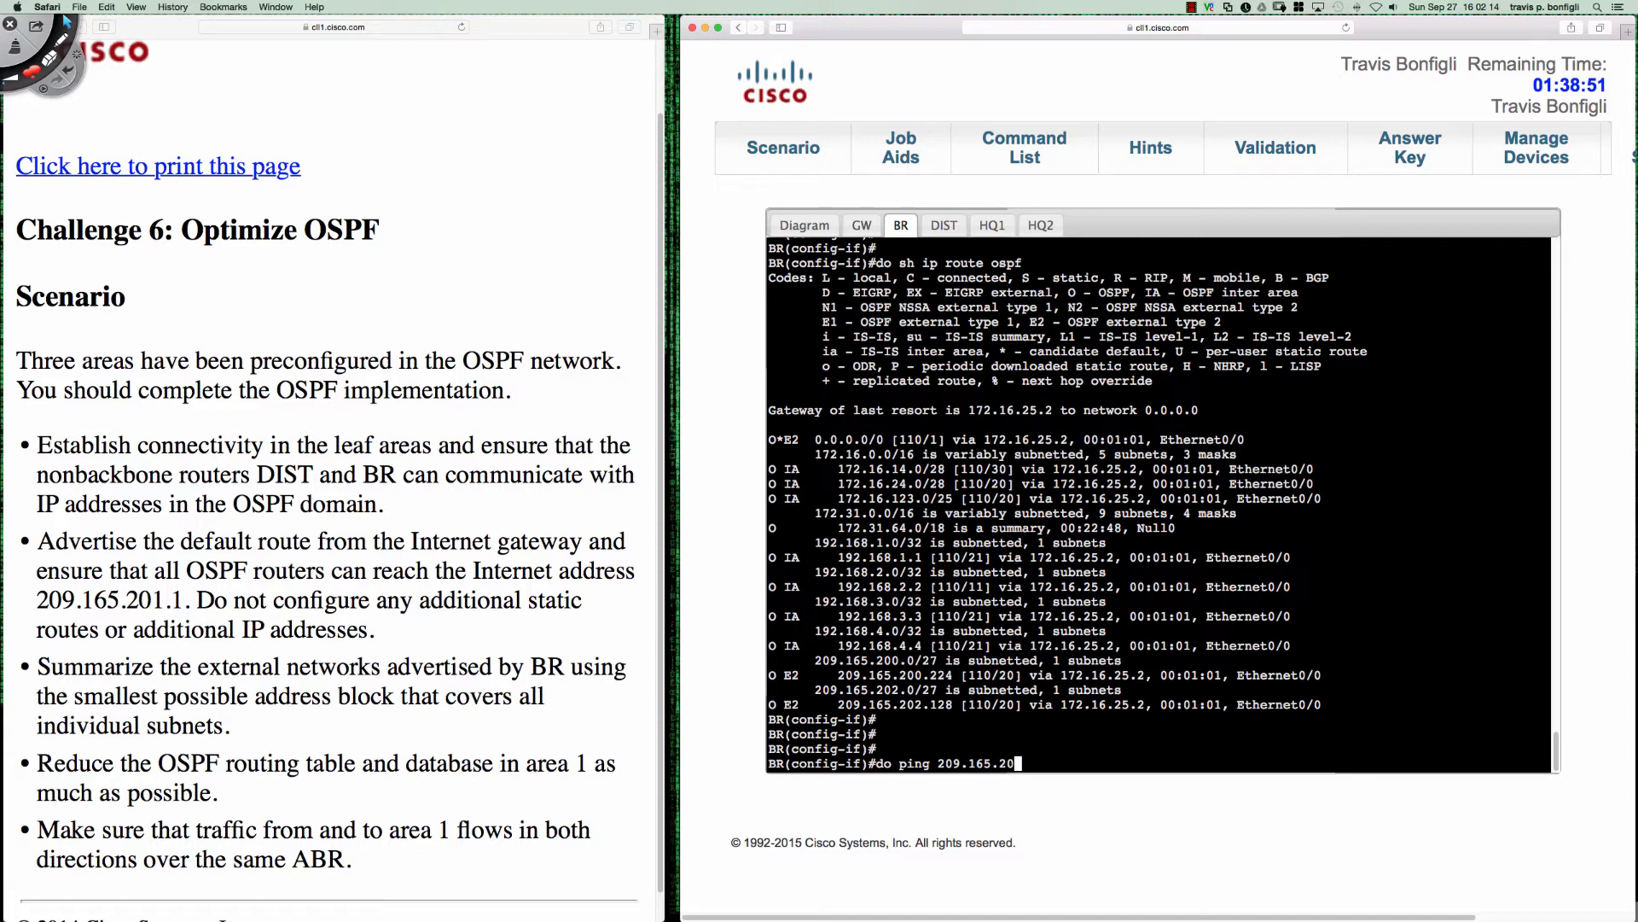
text(0.1)
key(Return)
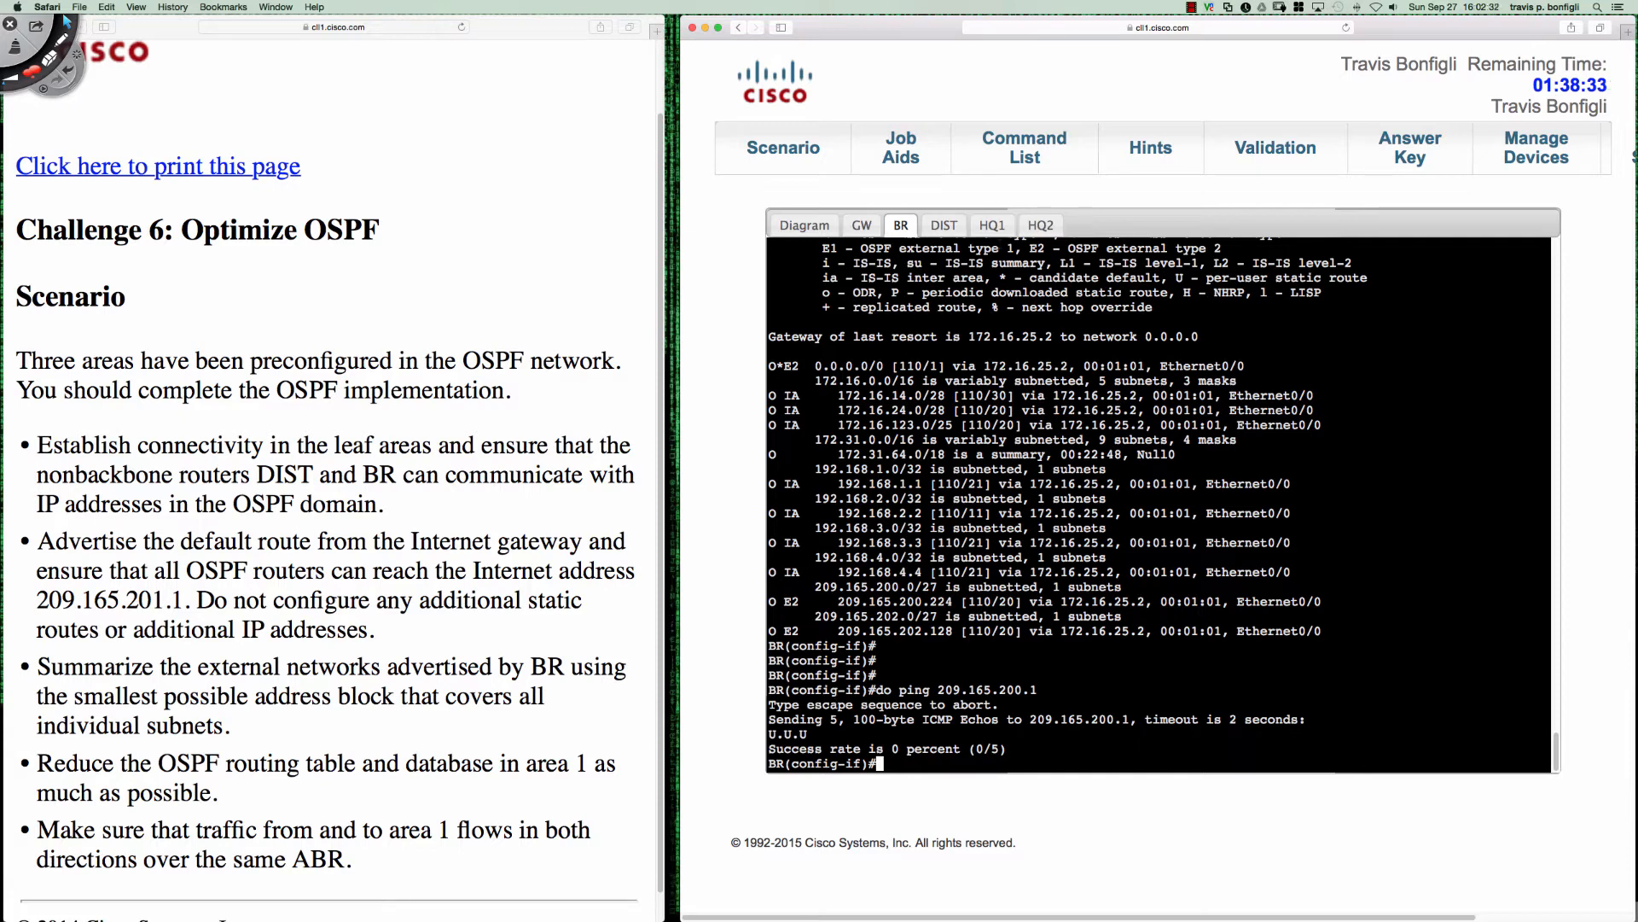
- Switch to DIST's console, enter privileged EXEC mode and ping 209.165.200.1
click(944, 225)
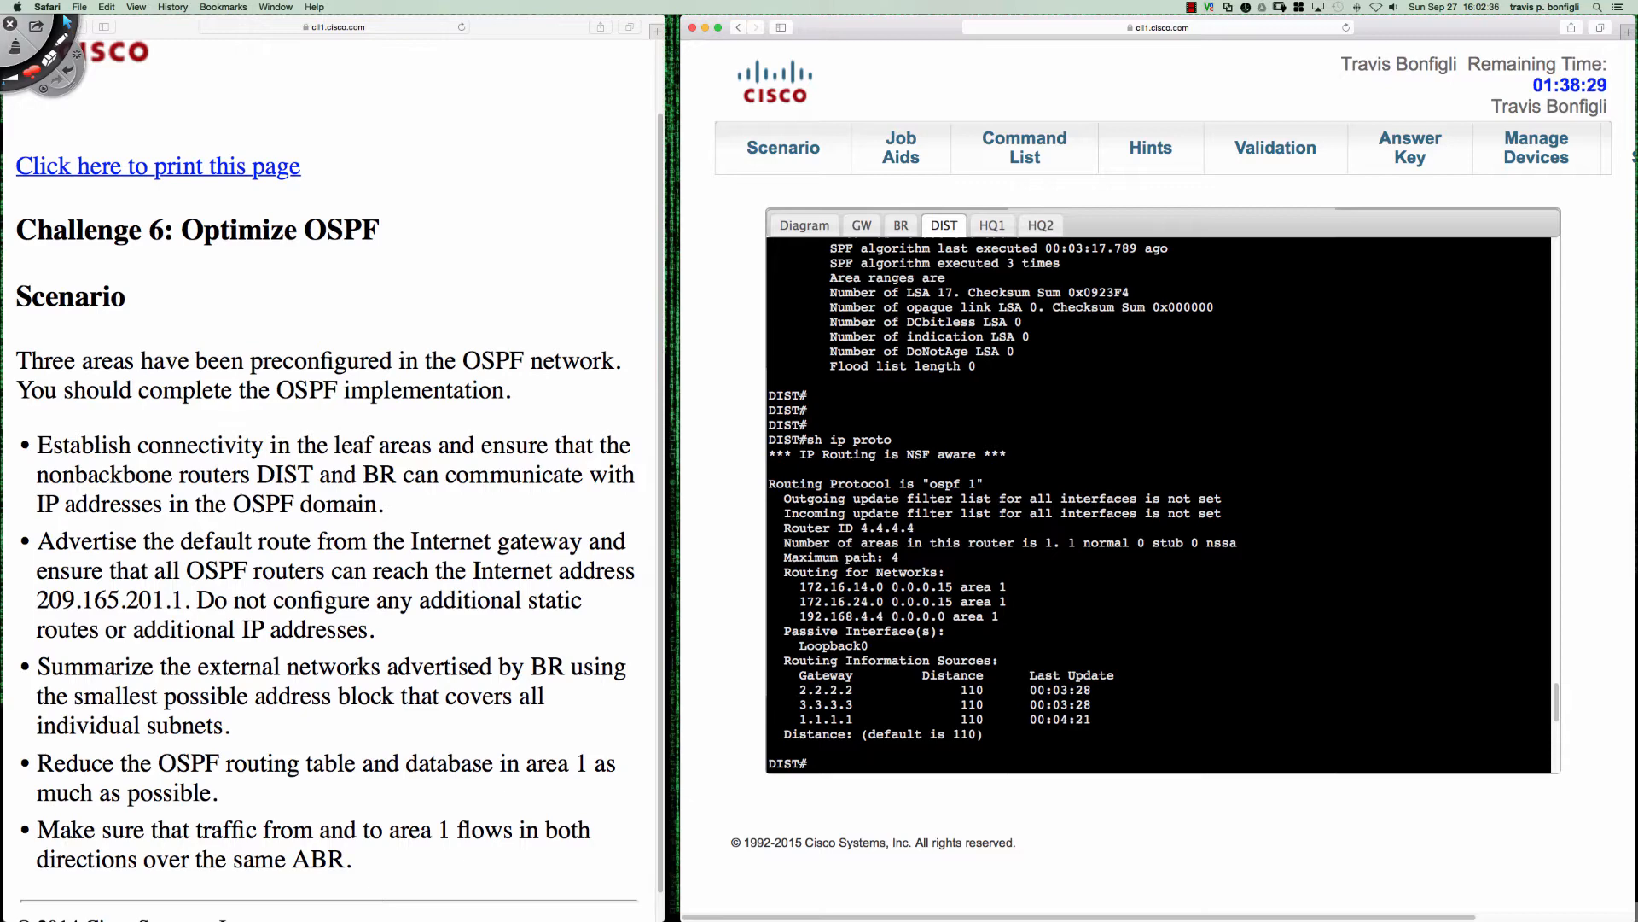
key(Return)
key(Return)
key(Return)
text(en)
key(Return)
text(p)
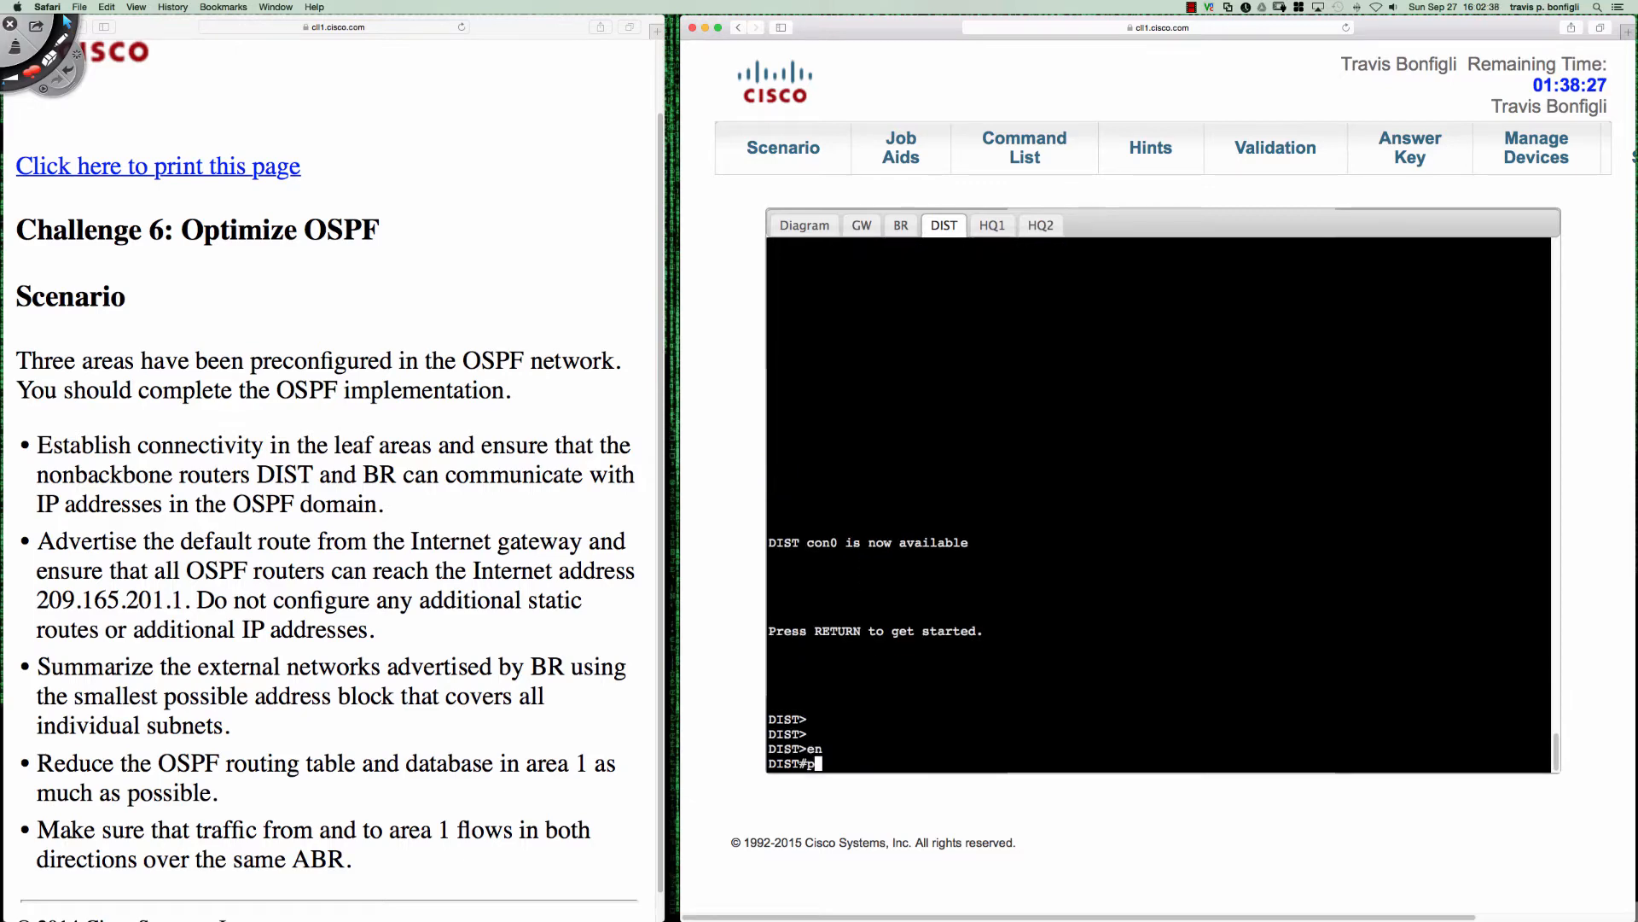
text(ing 209.165.200.1)
key(Return)
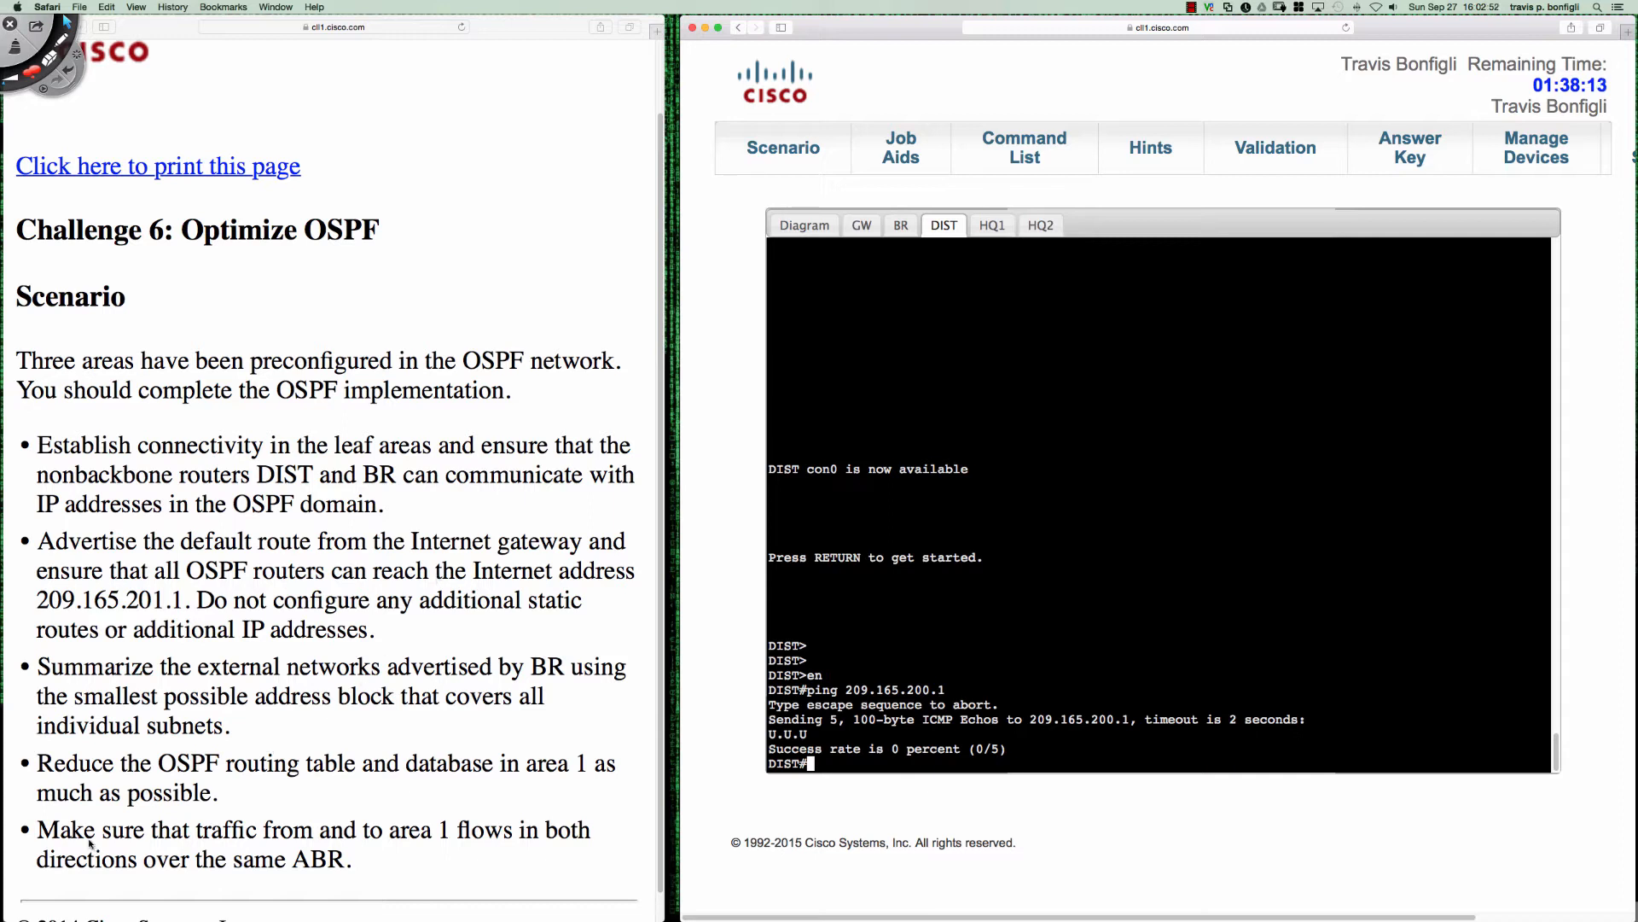
- Review the scenario's area 1 requirements and bring up the addressed topology diagram in the Job Aids
drag(43, 832, 293, 832)
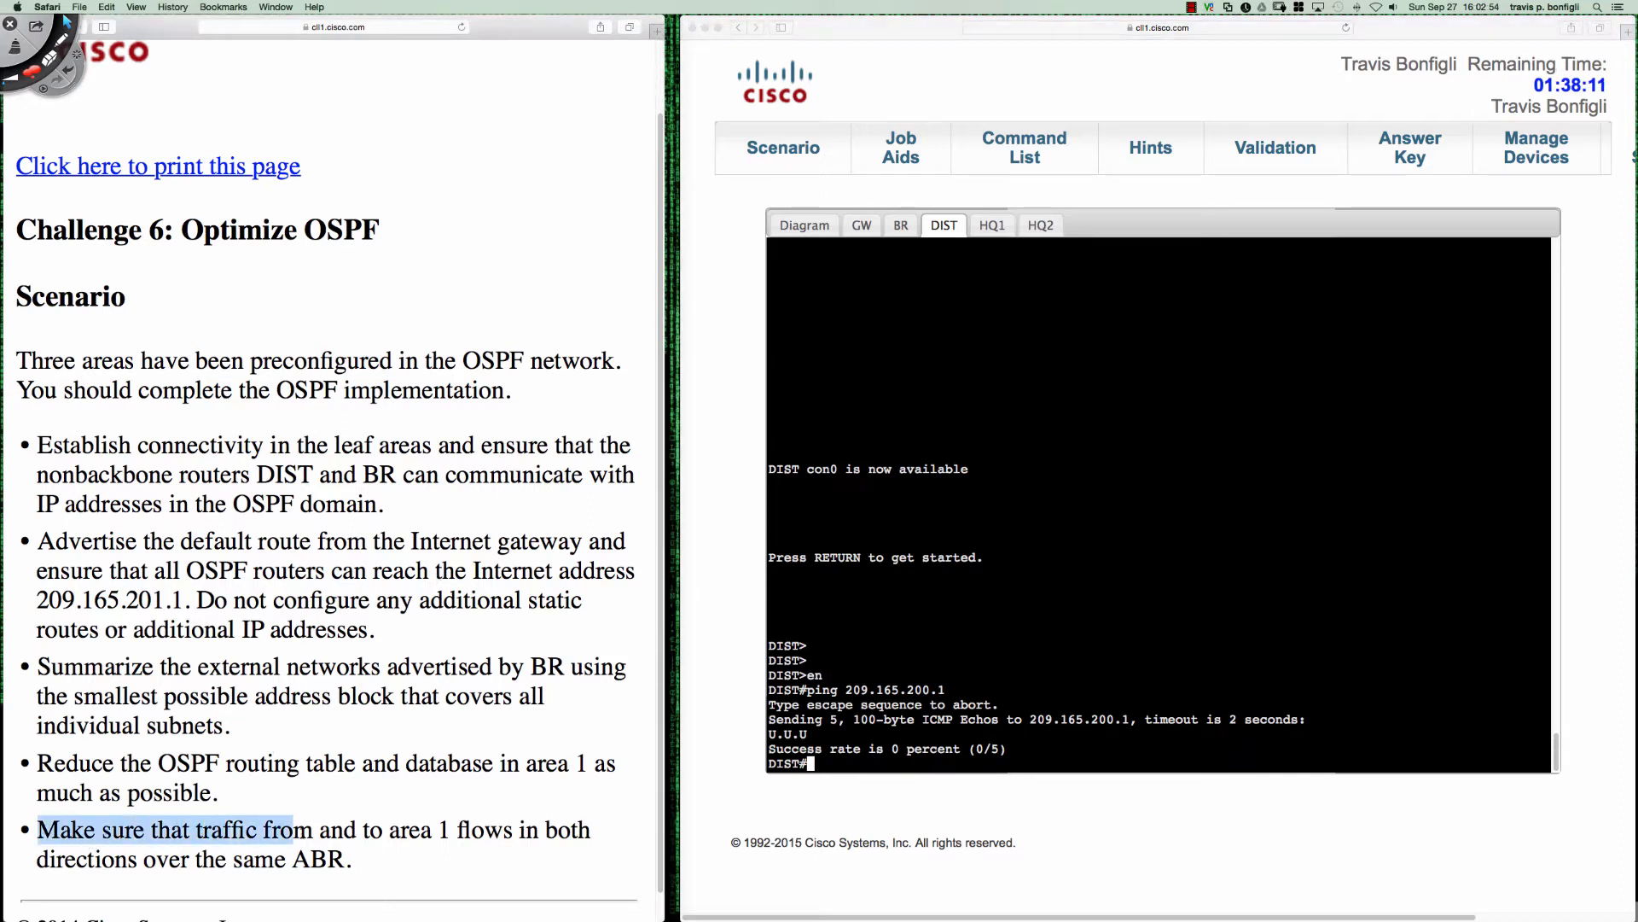
drag(218, 795, 47, 768)
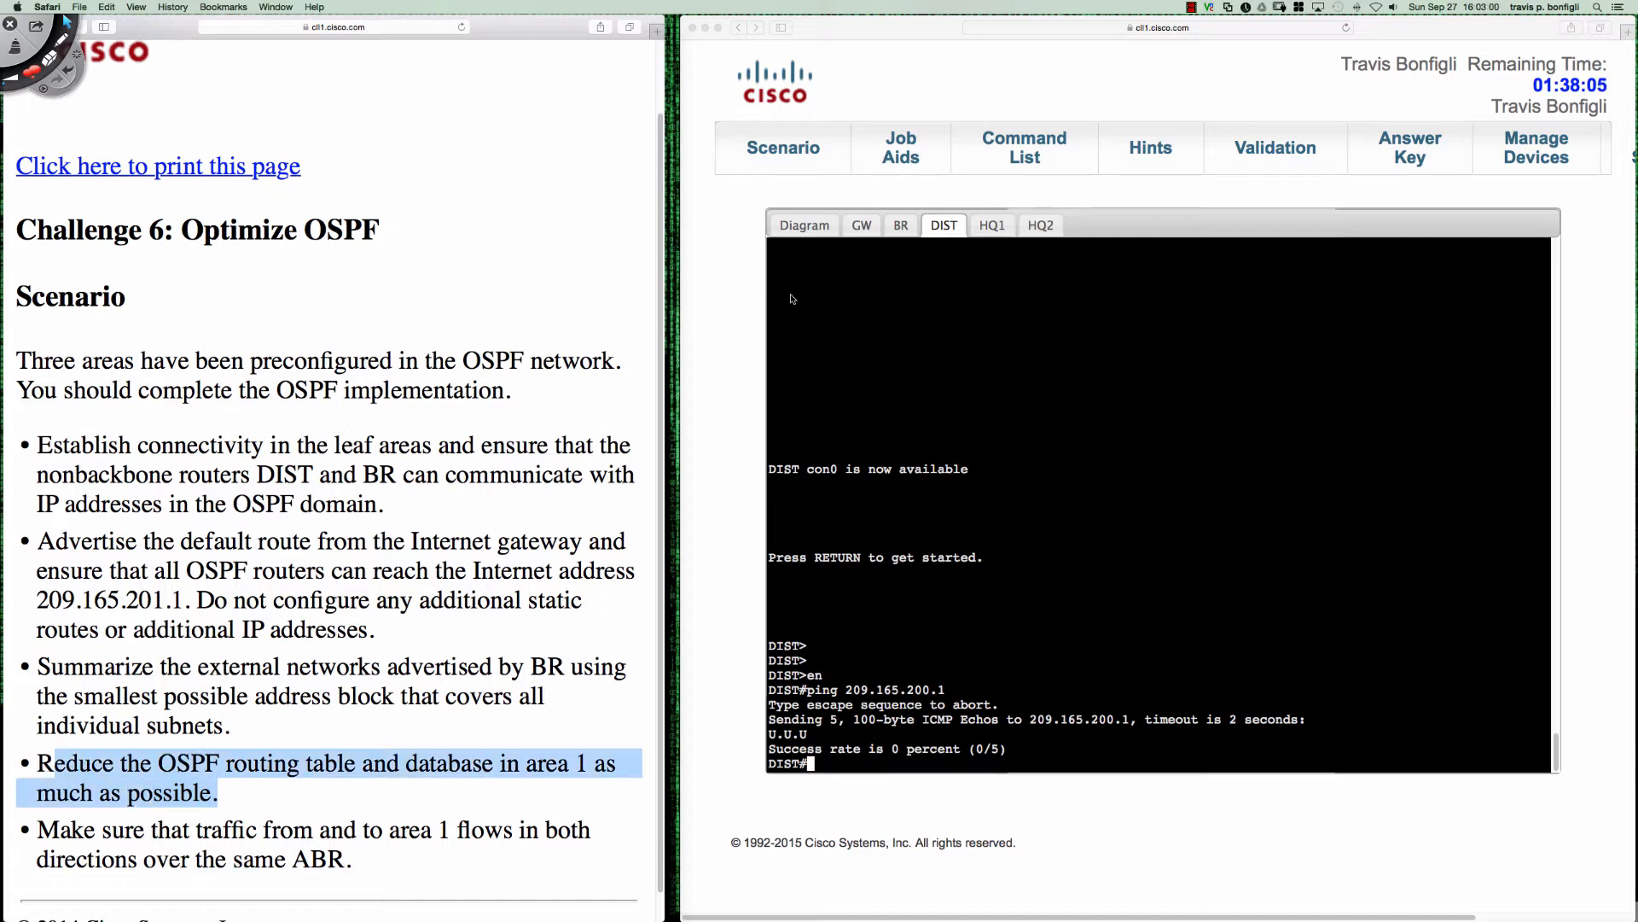
click(892, 148)
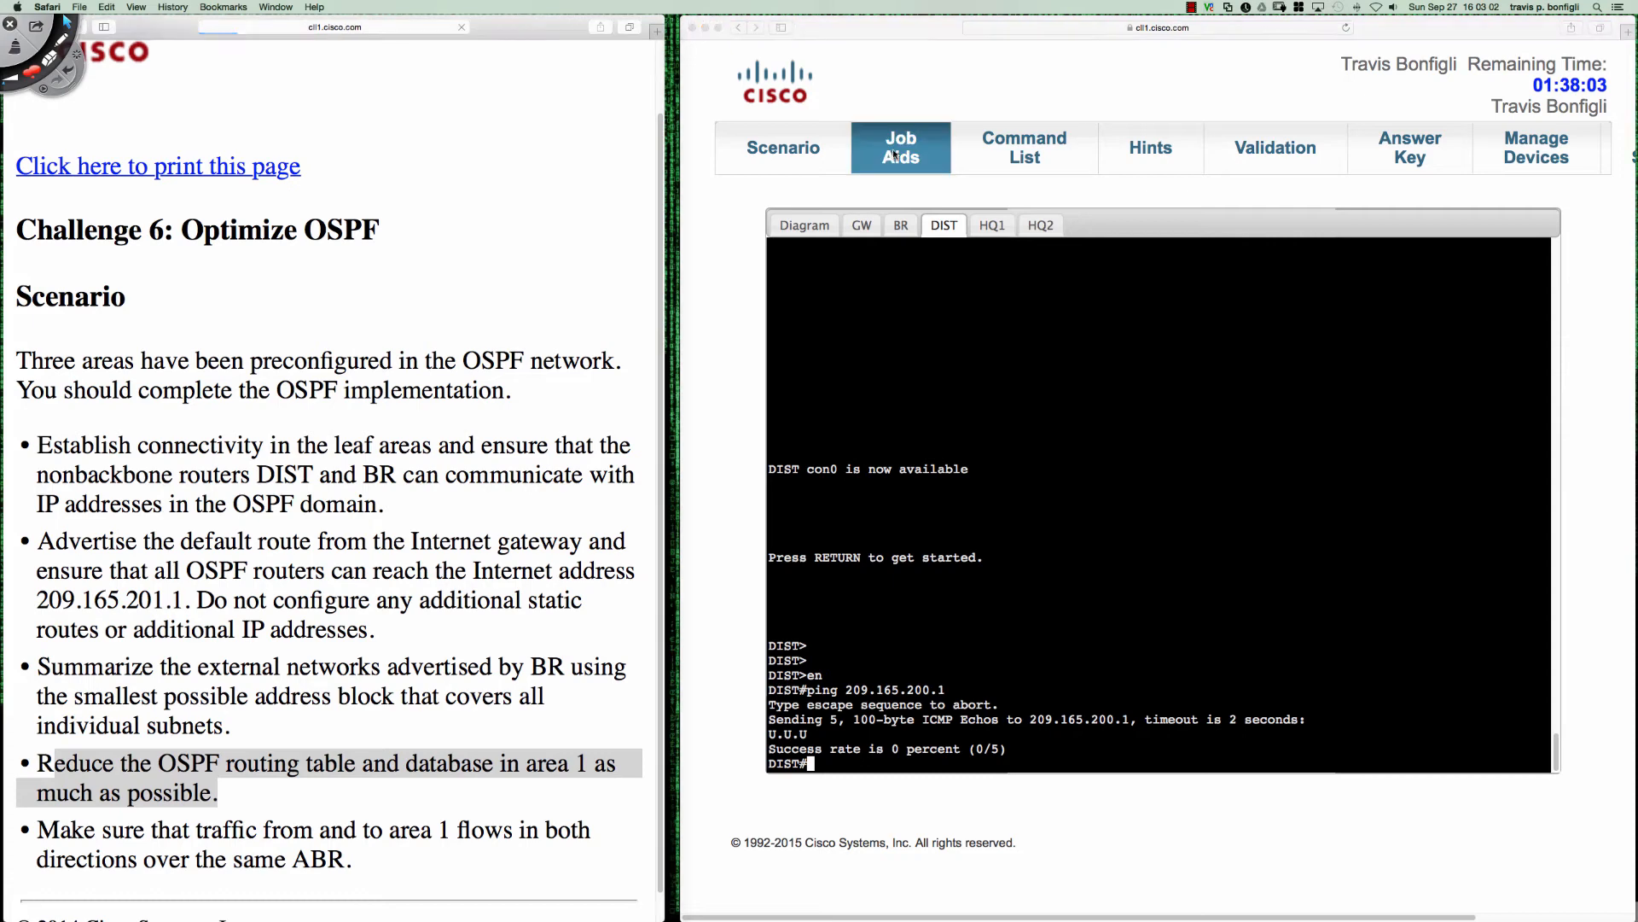
scroll(502, 437, down, 3)
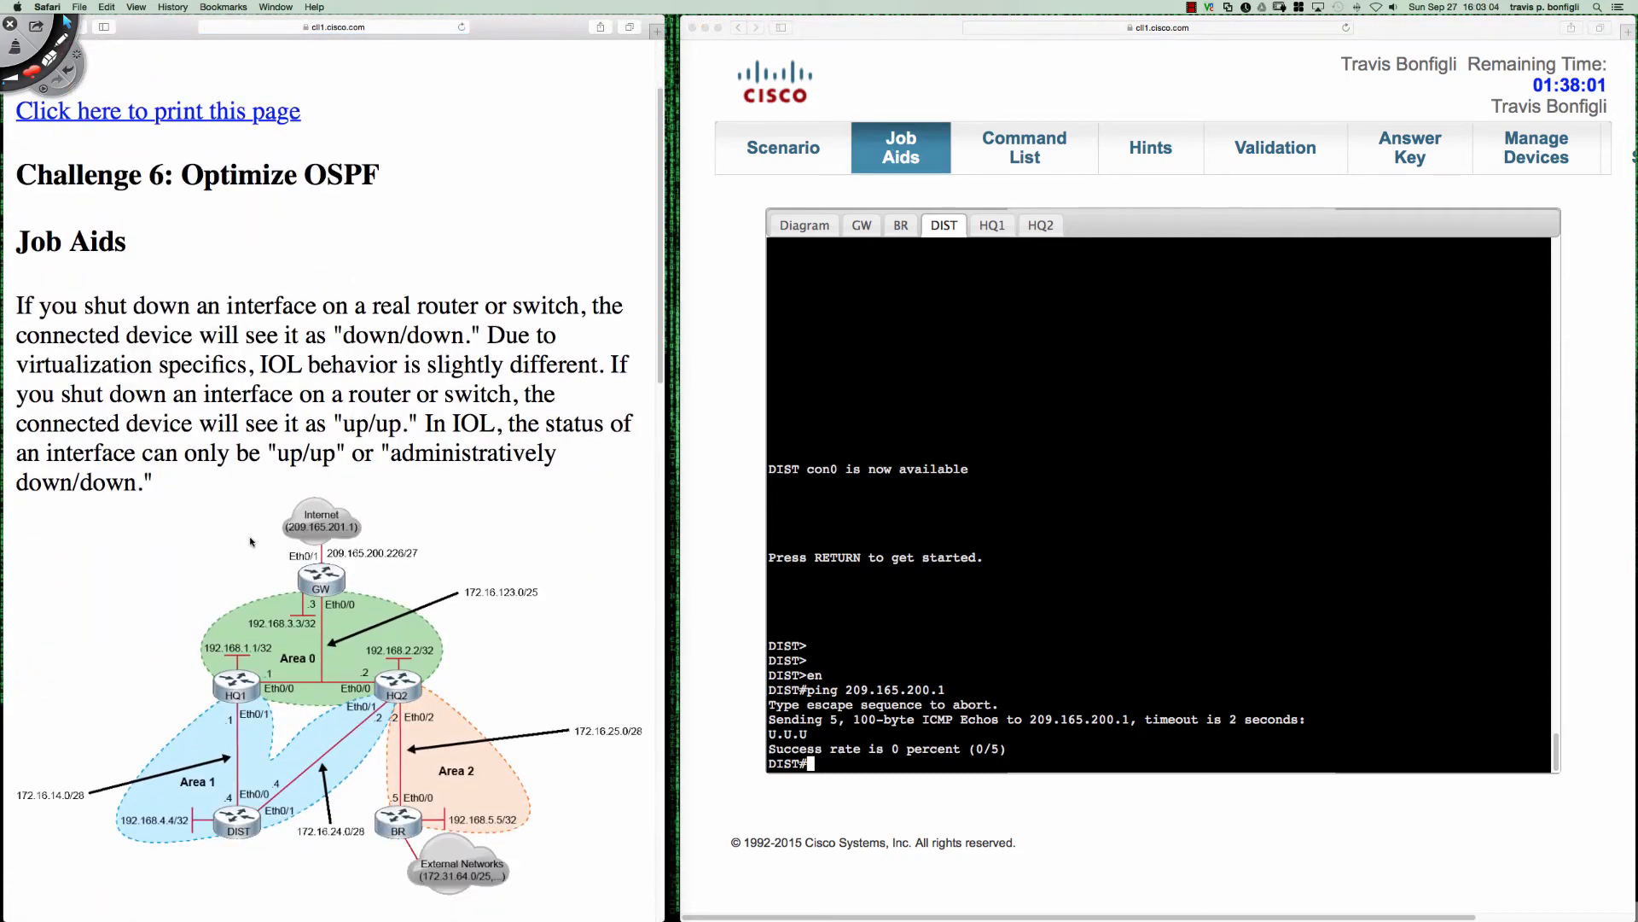
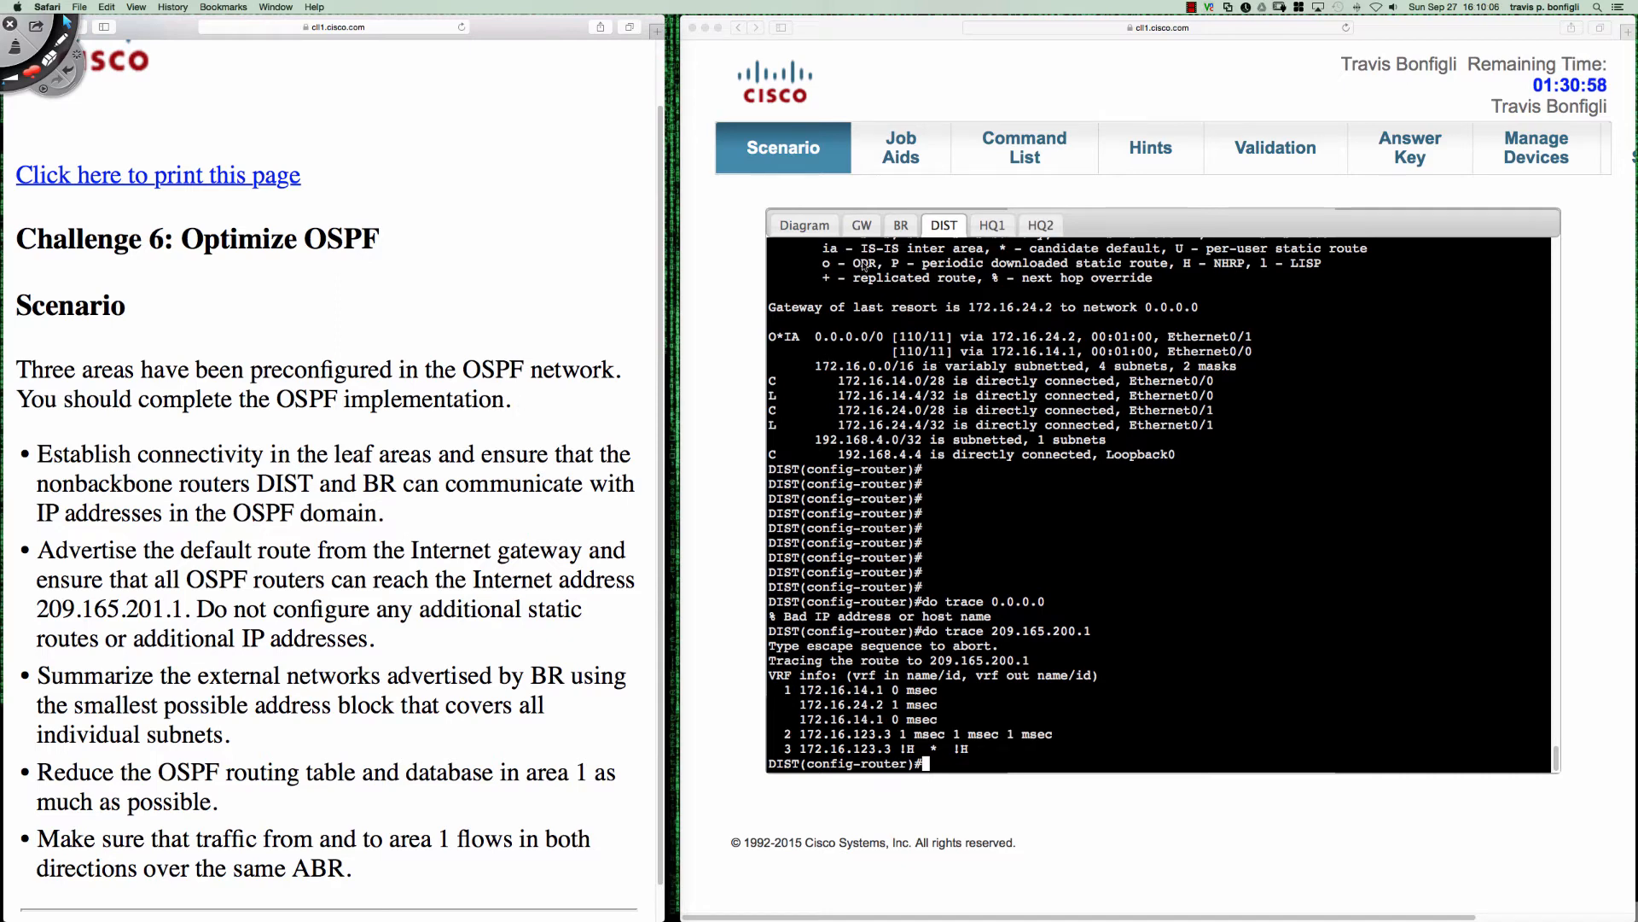
- On the topology diagram, draw DIST's paths via HQ1 and directly to HQ2, mark the DIST–HQ2 link ends, and clear the annotations
click(812, 227)
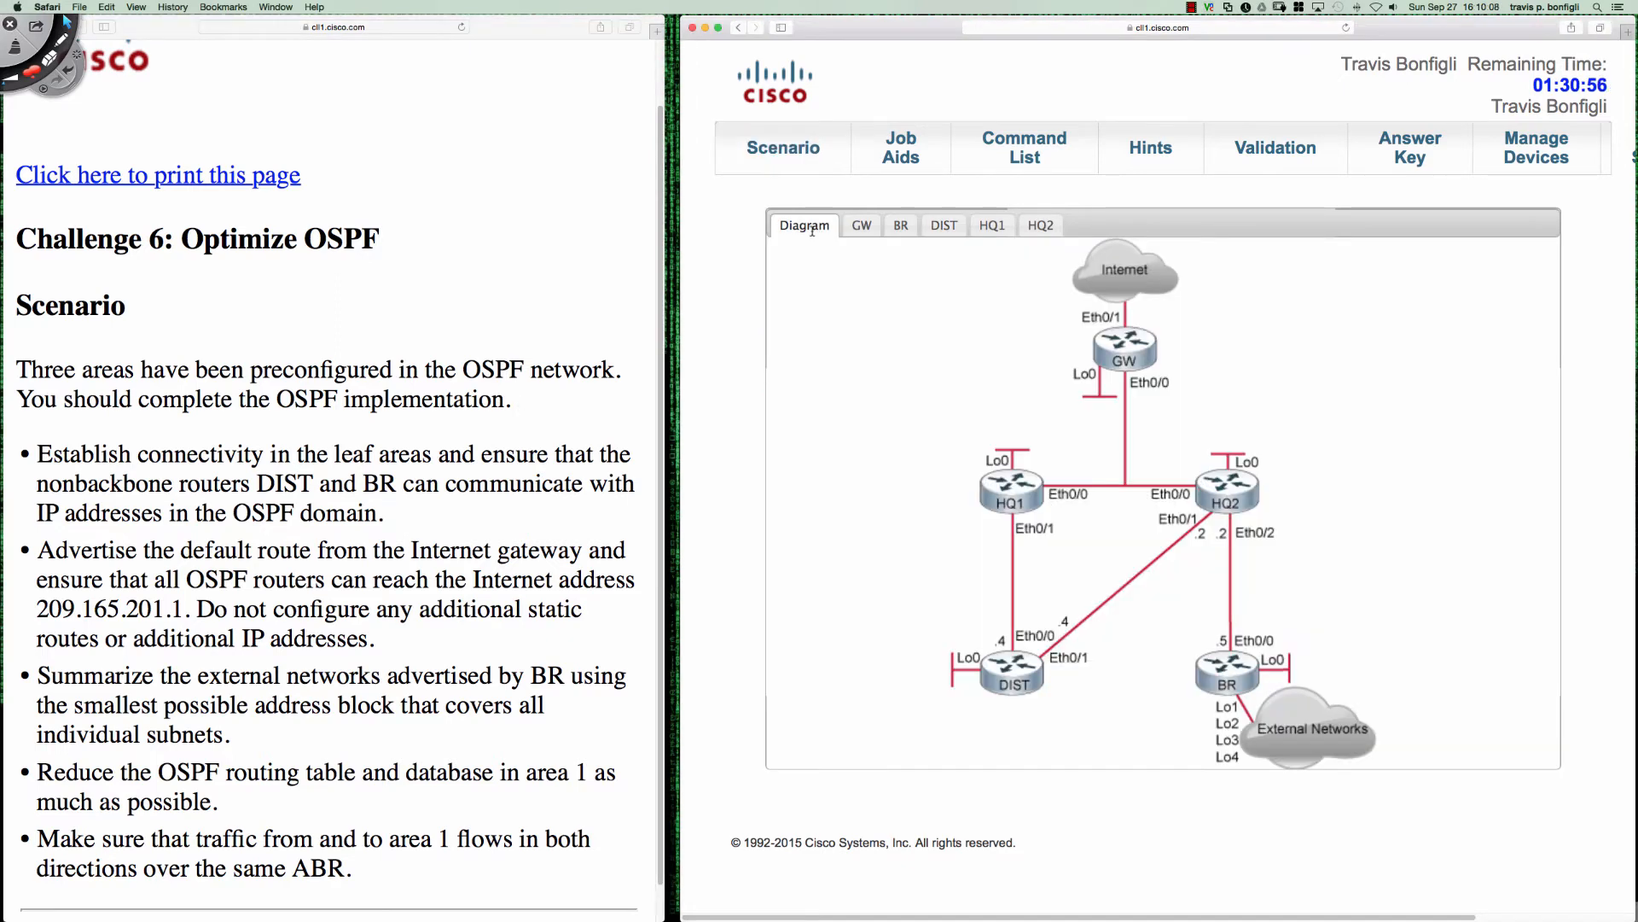
key(ctrl+Tab)
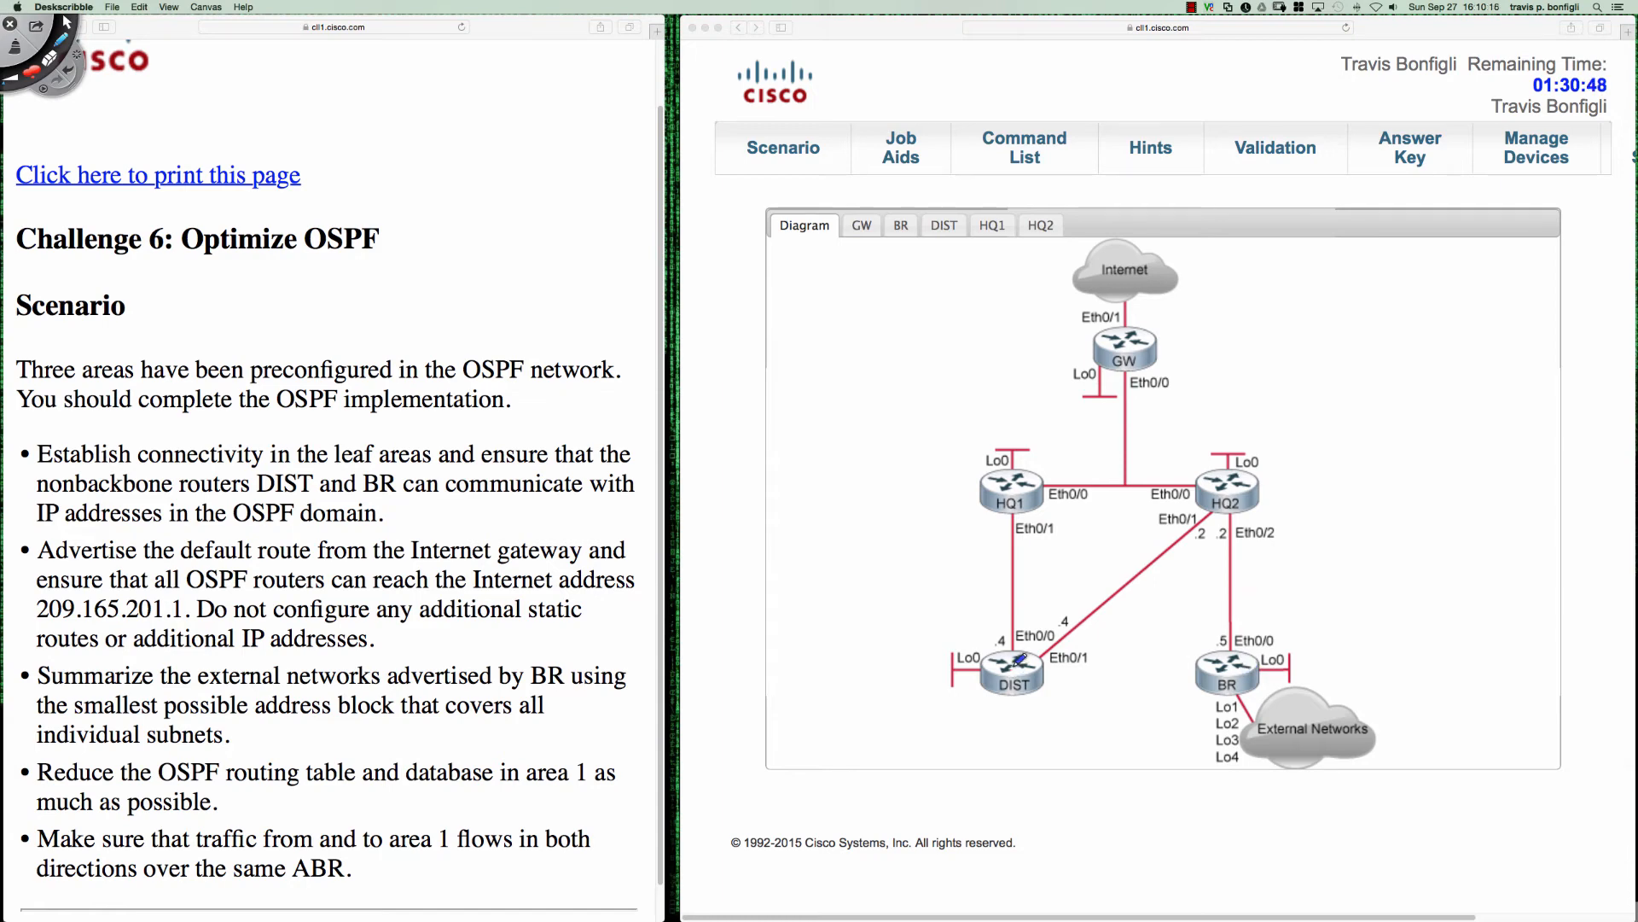
mouse_move(1012, 664)
mouse_down()
mouse_move(991, 528)
mouse_move(1109, 464)
mouse_move(1254, 479)
mouse_move(1273, 570)
mouse_move(1291, 559)
mouse_up()
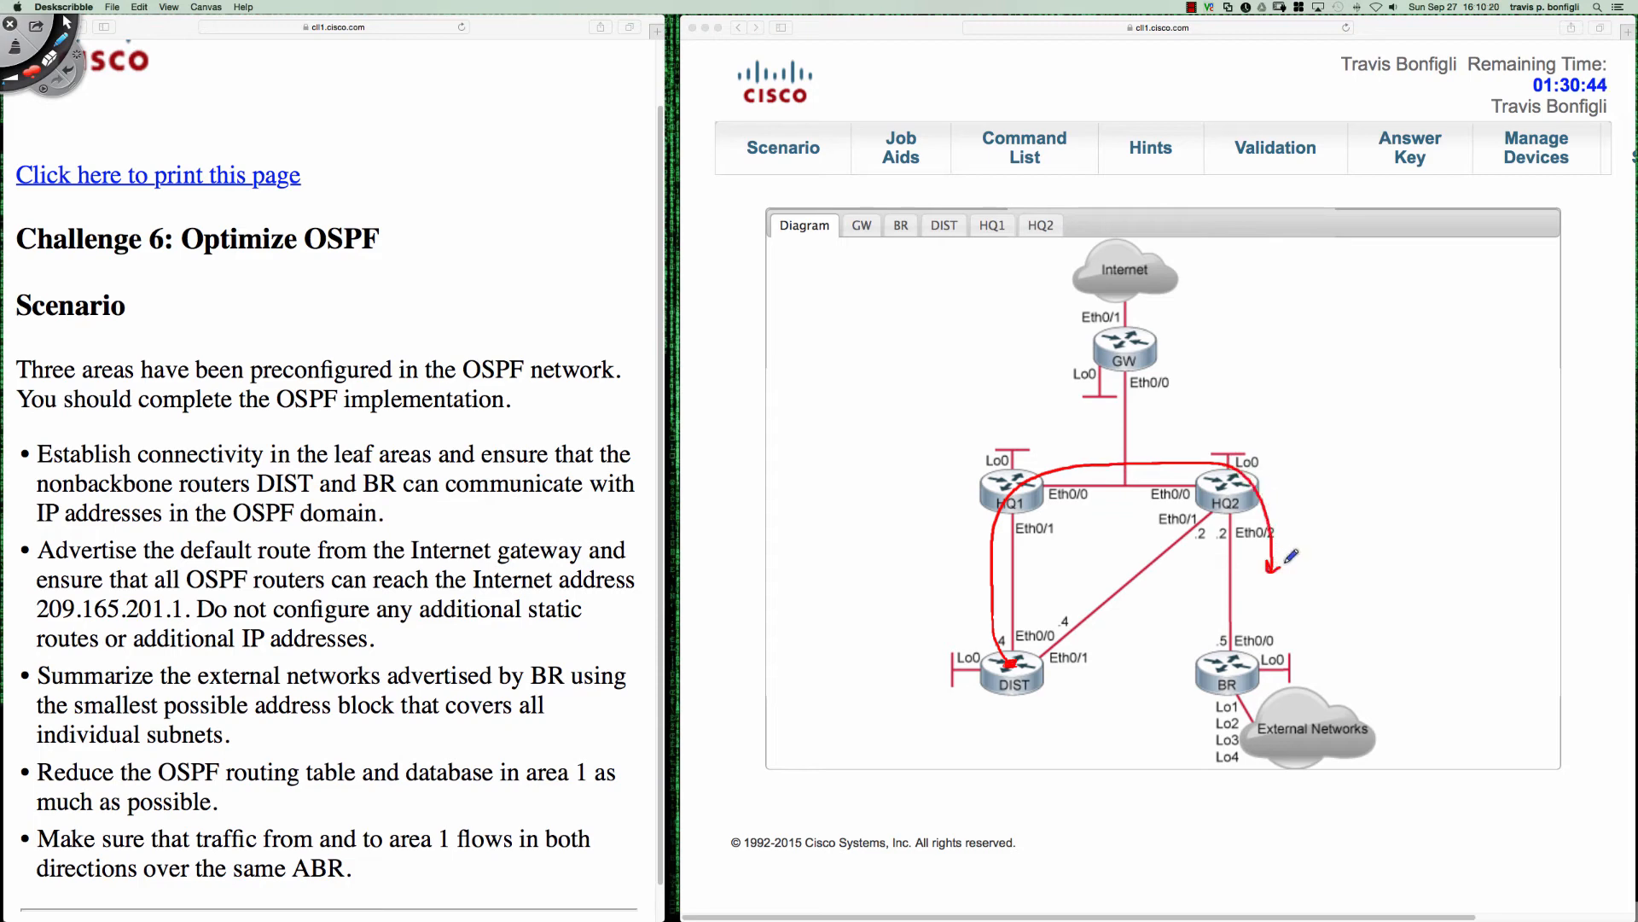
mouse_move(1065, 673)
mouse_down()
mouse_move(1193, 573)
mouse_move(1203, 623)
mouse_move(1211, 607)
mouse_up()
drag(1219, 507, 1217, 513)
drag(1044, 653, 1045, 654)
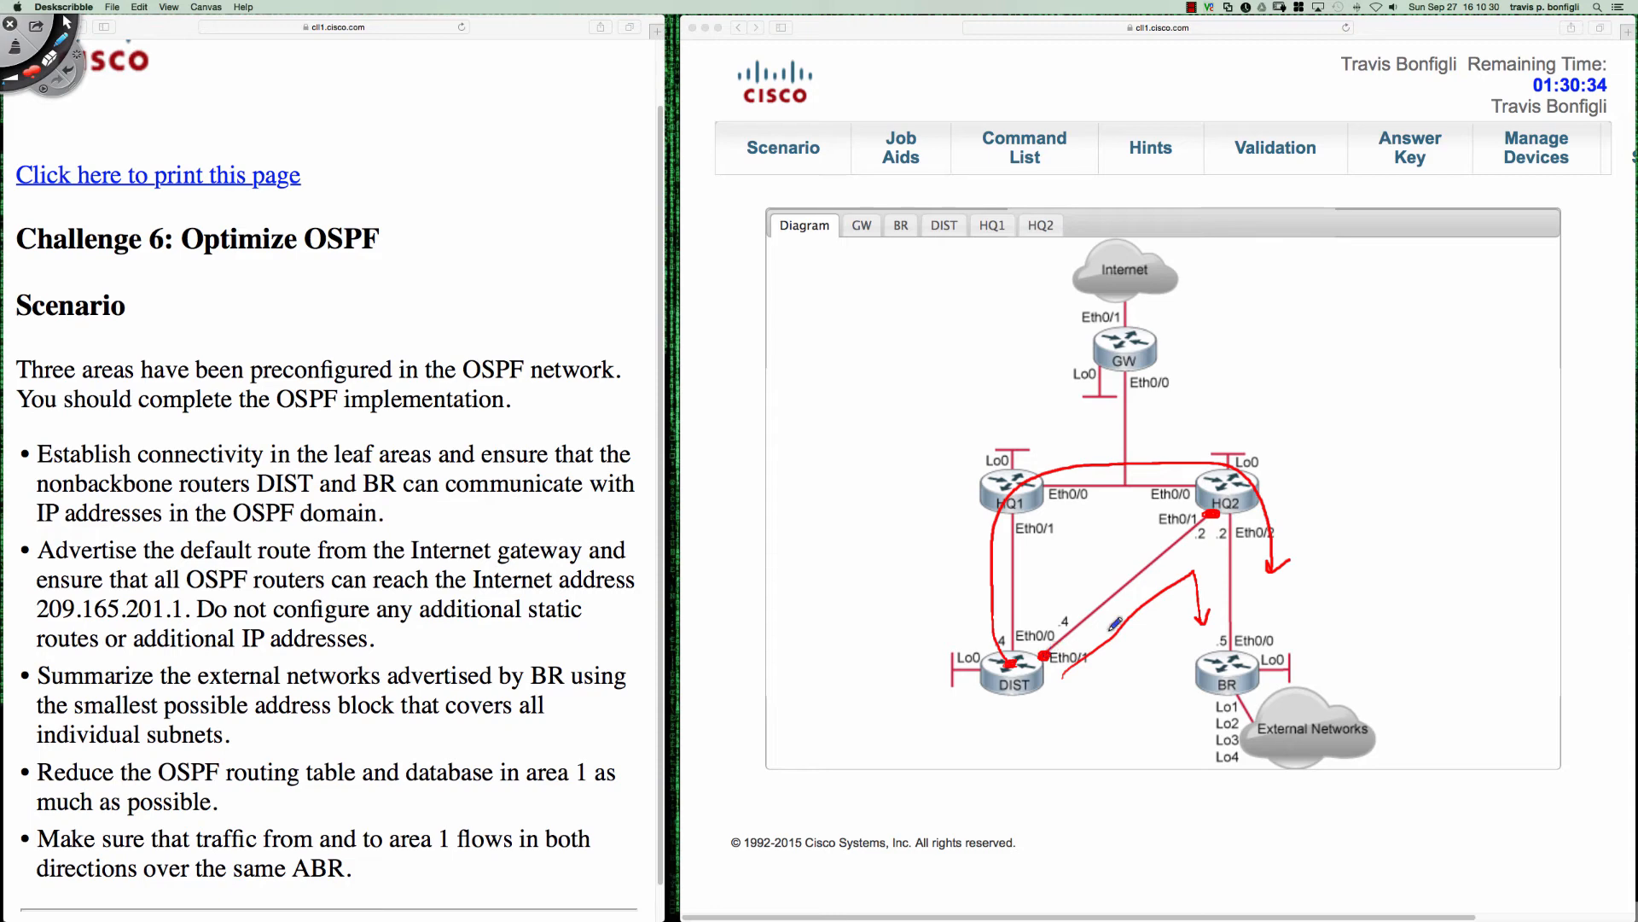
drag(1207, 506, 1212, 503)
key(Delete)
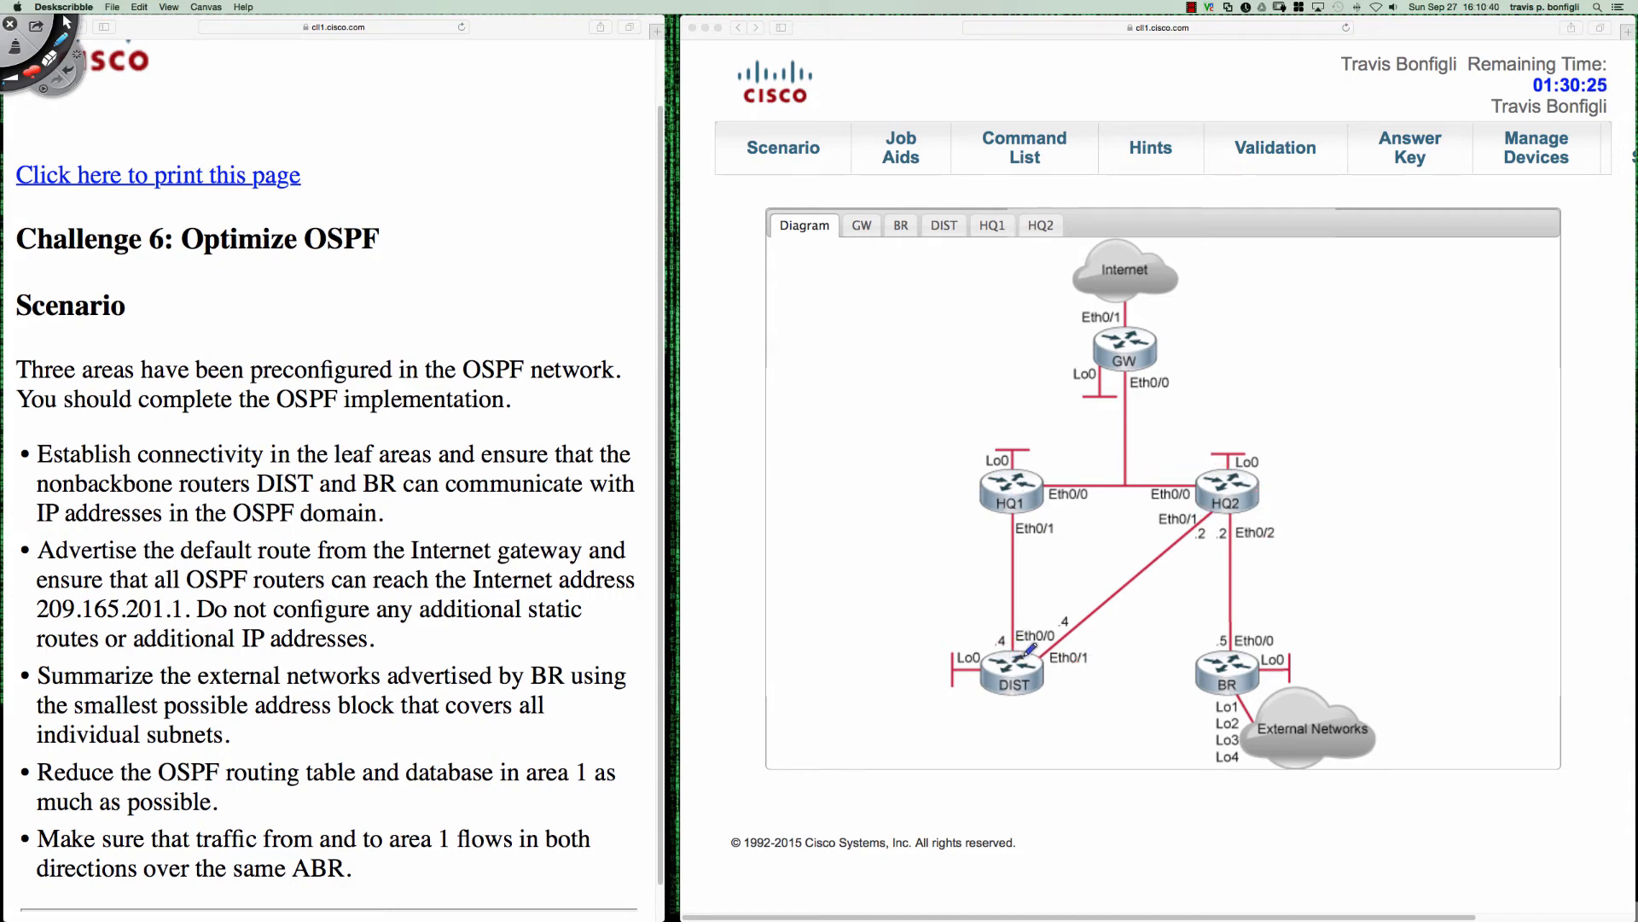
- Draw an arrow from DIST to HQ1, mark the DIST–HQ2 link's ends and circle HQ2's Eth0/1, then clear the marks
mouse_move(988, 659)
mouse_down()
mouse_move(983, 522)
mouse_move(994, 543)
mouse_up()
click(1042, 655)
click(1212, 512)
mouse_move(1197, 505)
mouse_down()
mouse_move(1156, 520)
mouse_move(1194, 512)
mouse_up()
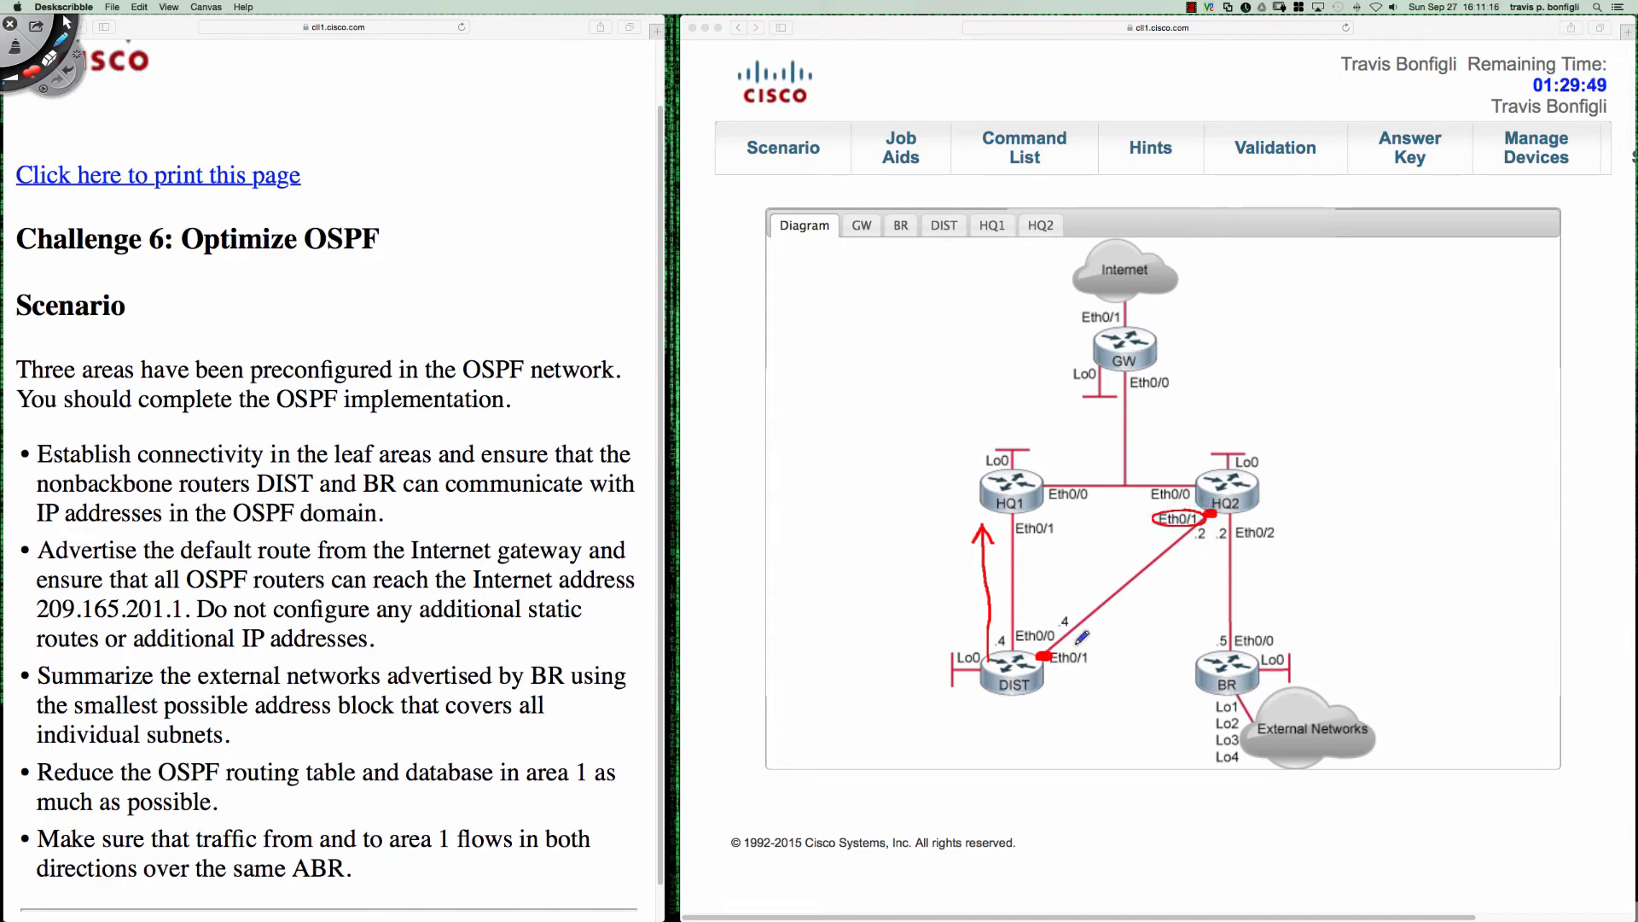
mouse_move(1077, 641)
mouse_down()
mouse_move(1046, 657)
mouse_move(1099, 652)
mouse_move(1073, 637)
mouse_up()
key(Delete)
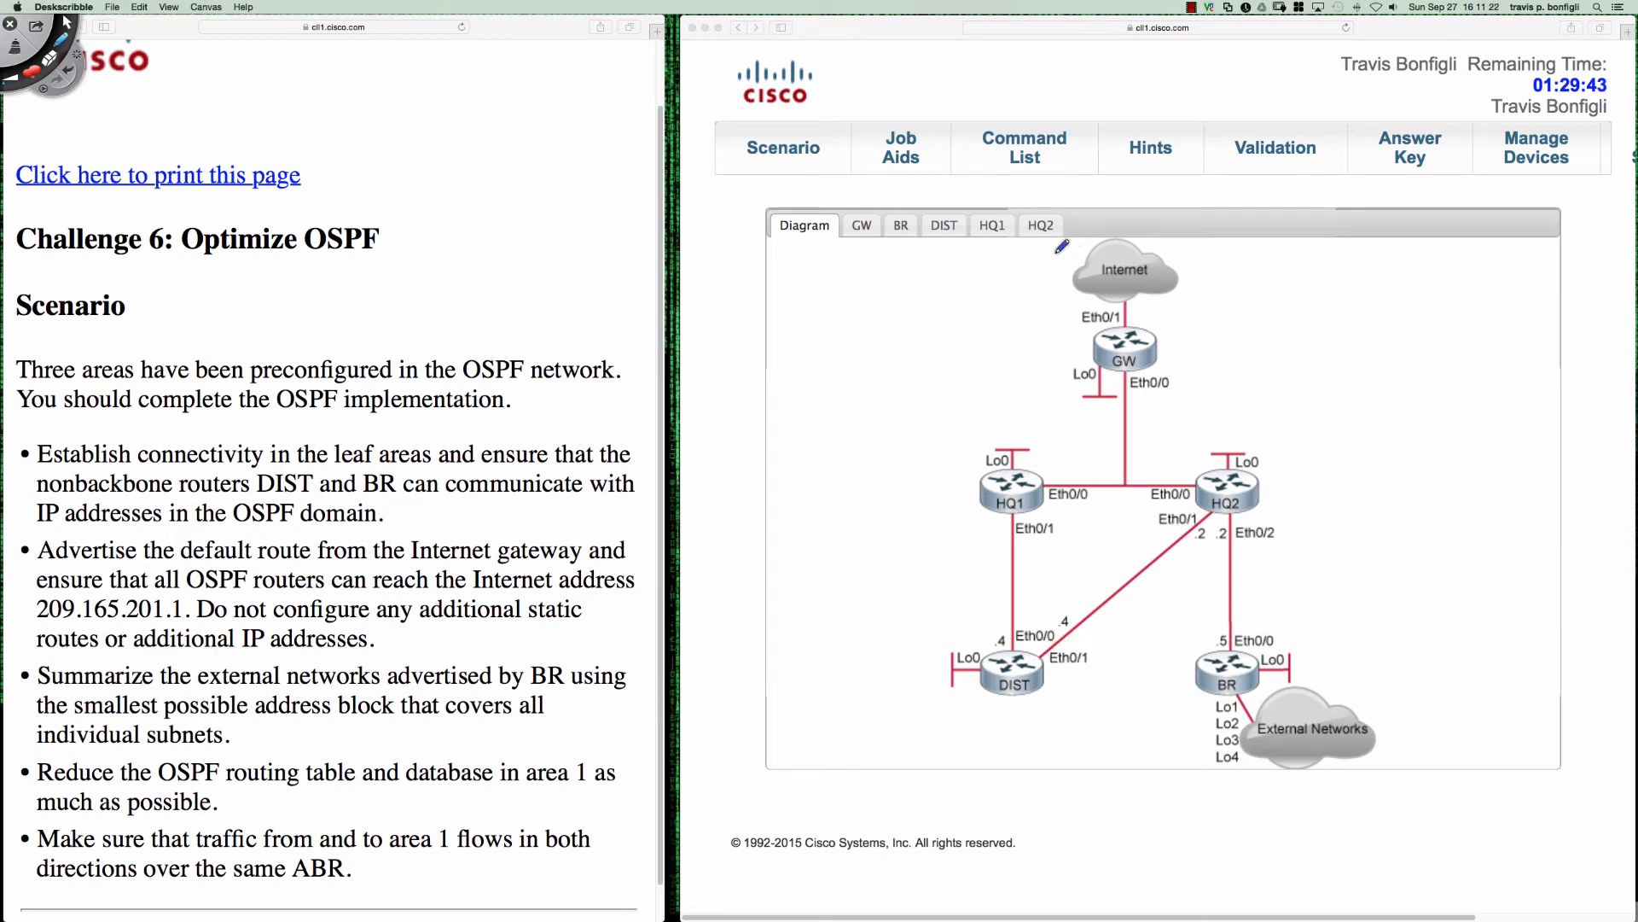
key(Escape)
- On HQ2, set the OSPF cost of interface e0/1 to 9999
click(1039, 225)
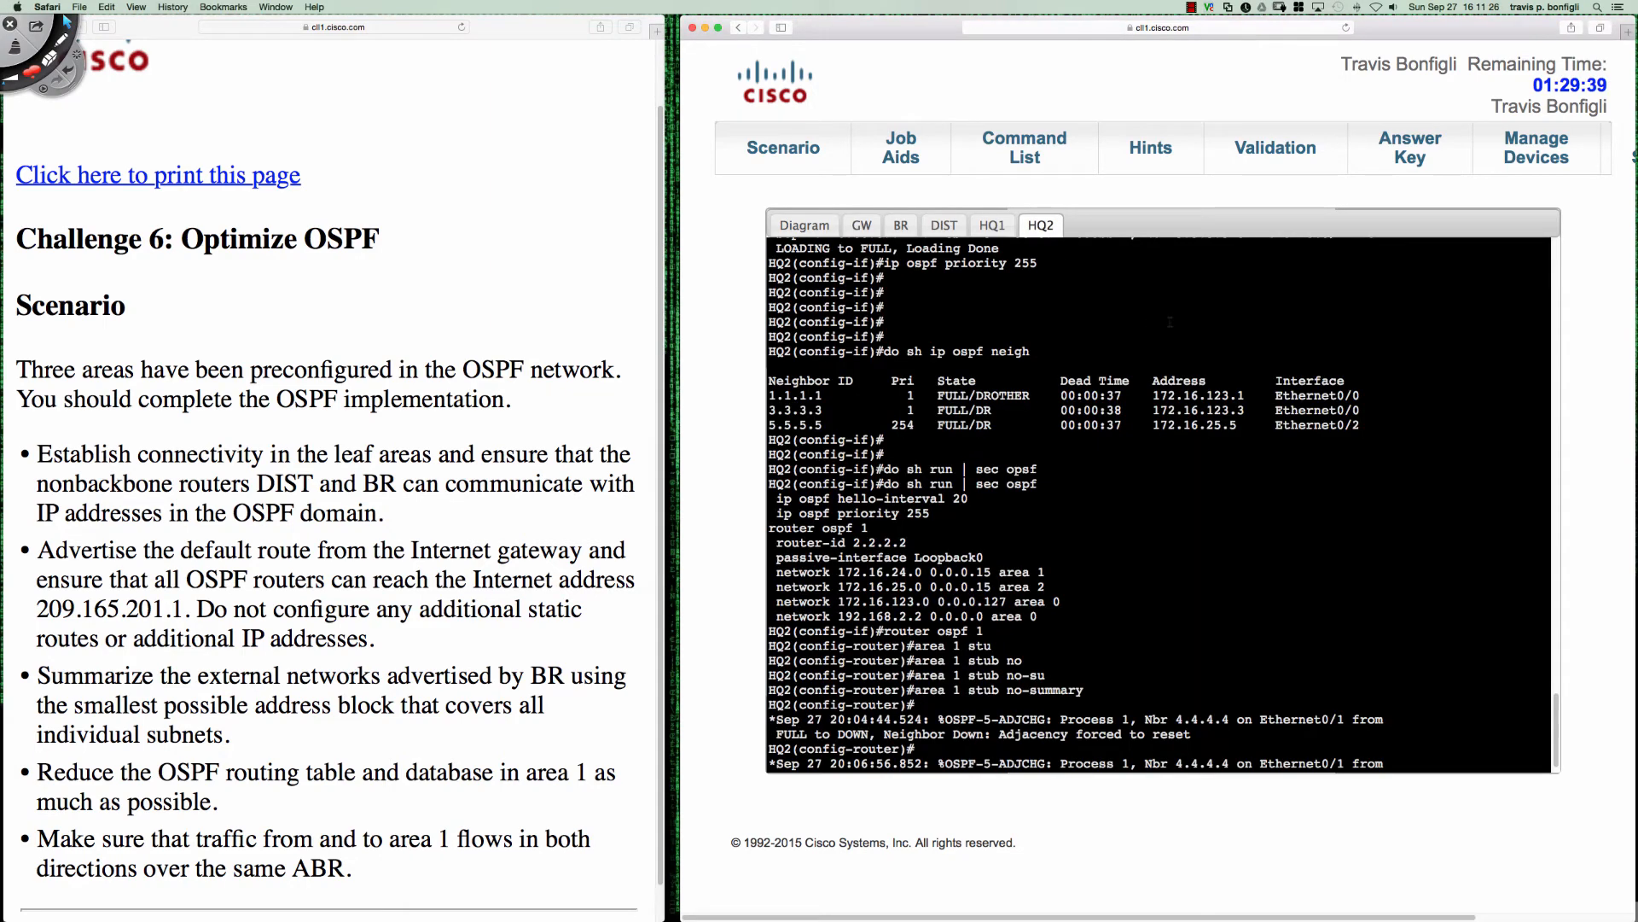
key(Return)
key(Return)
key(Return)
key(Return)
text(int e0/1)
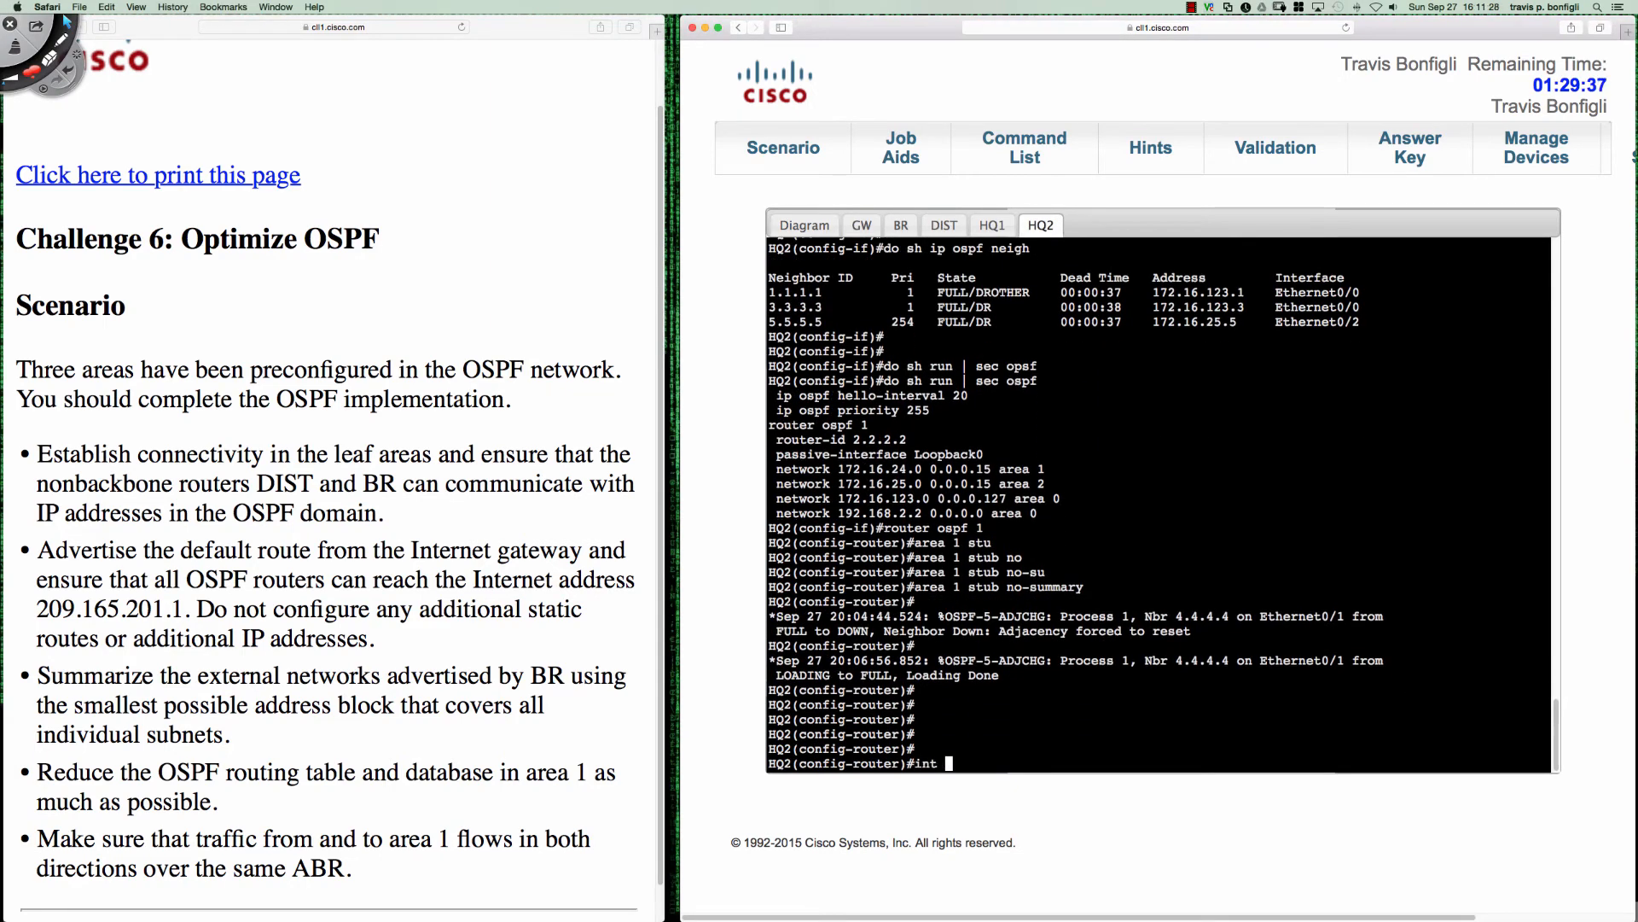
key(Return)
text(ip osp)
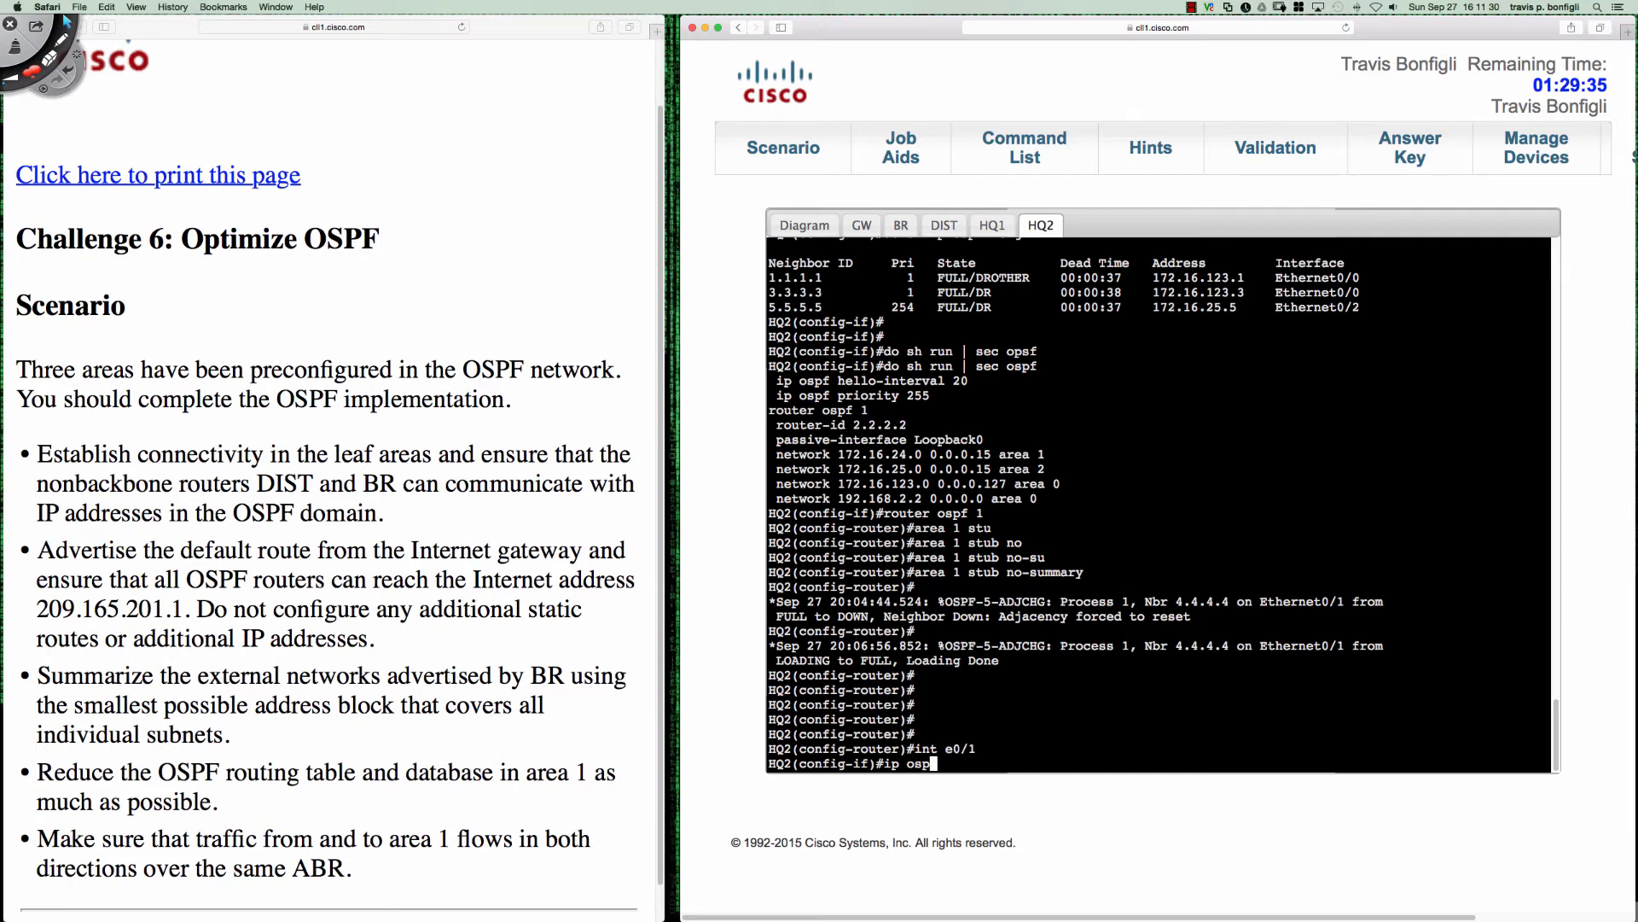
text(f cost 9999)
key(Return)
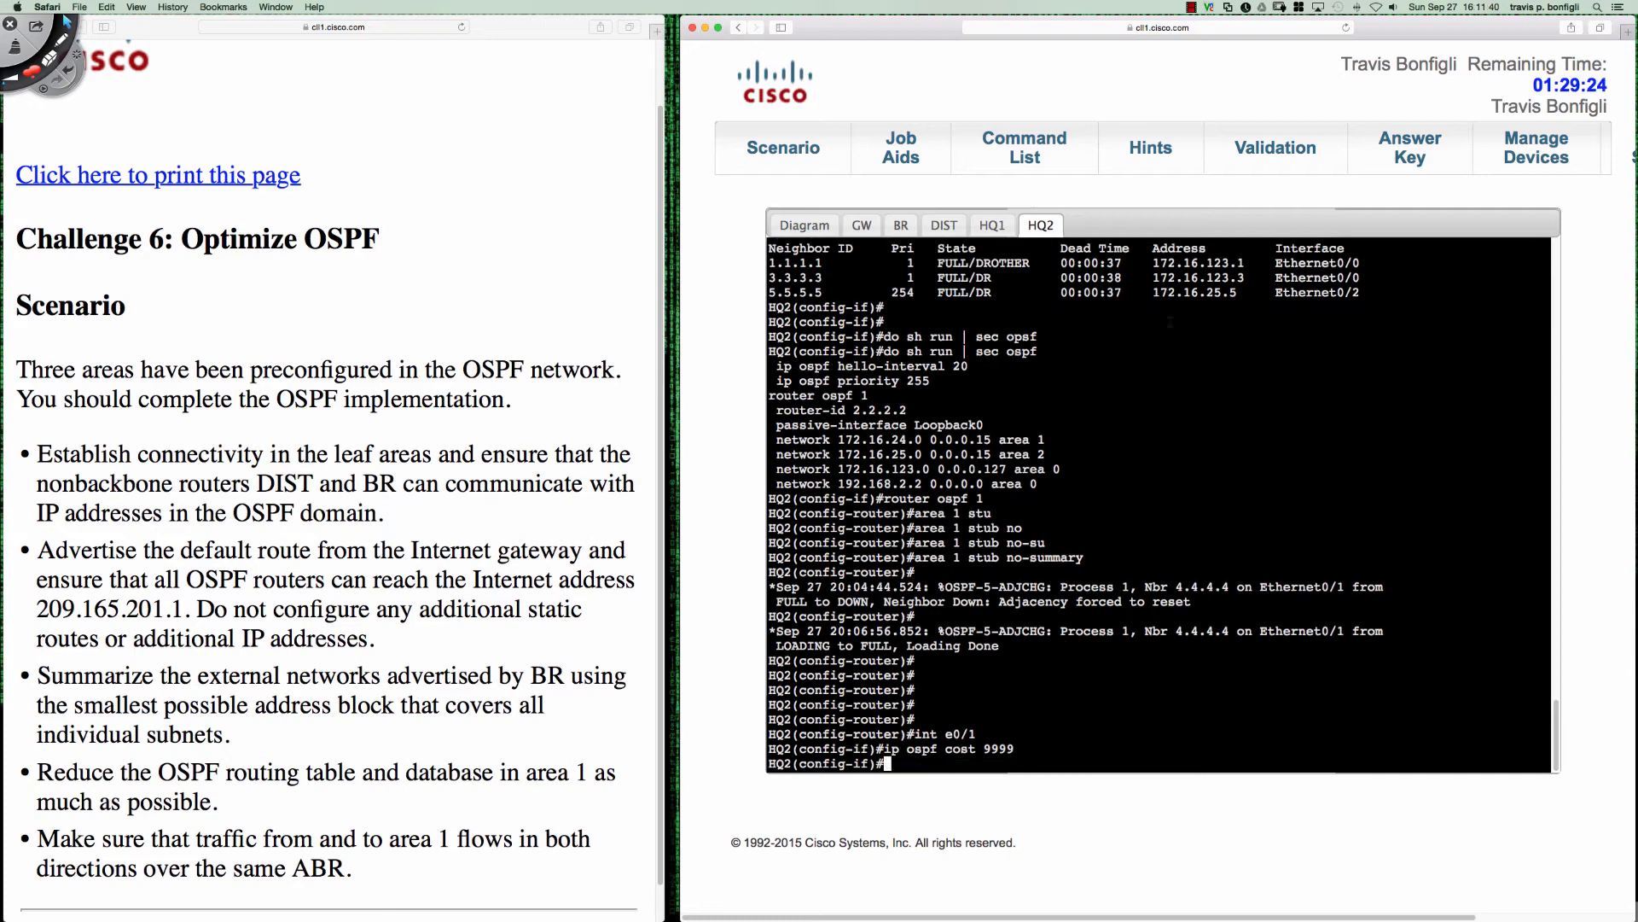
- List DIST's IP interface summary and check its link to HQ2 on the topology diagram
click(938, 225)
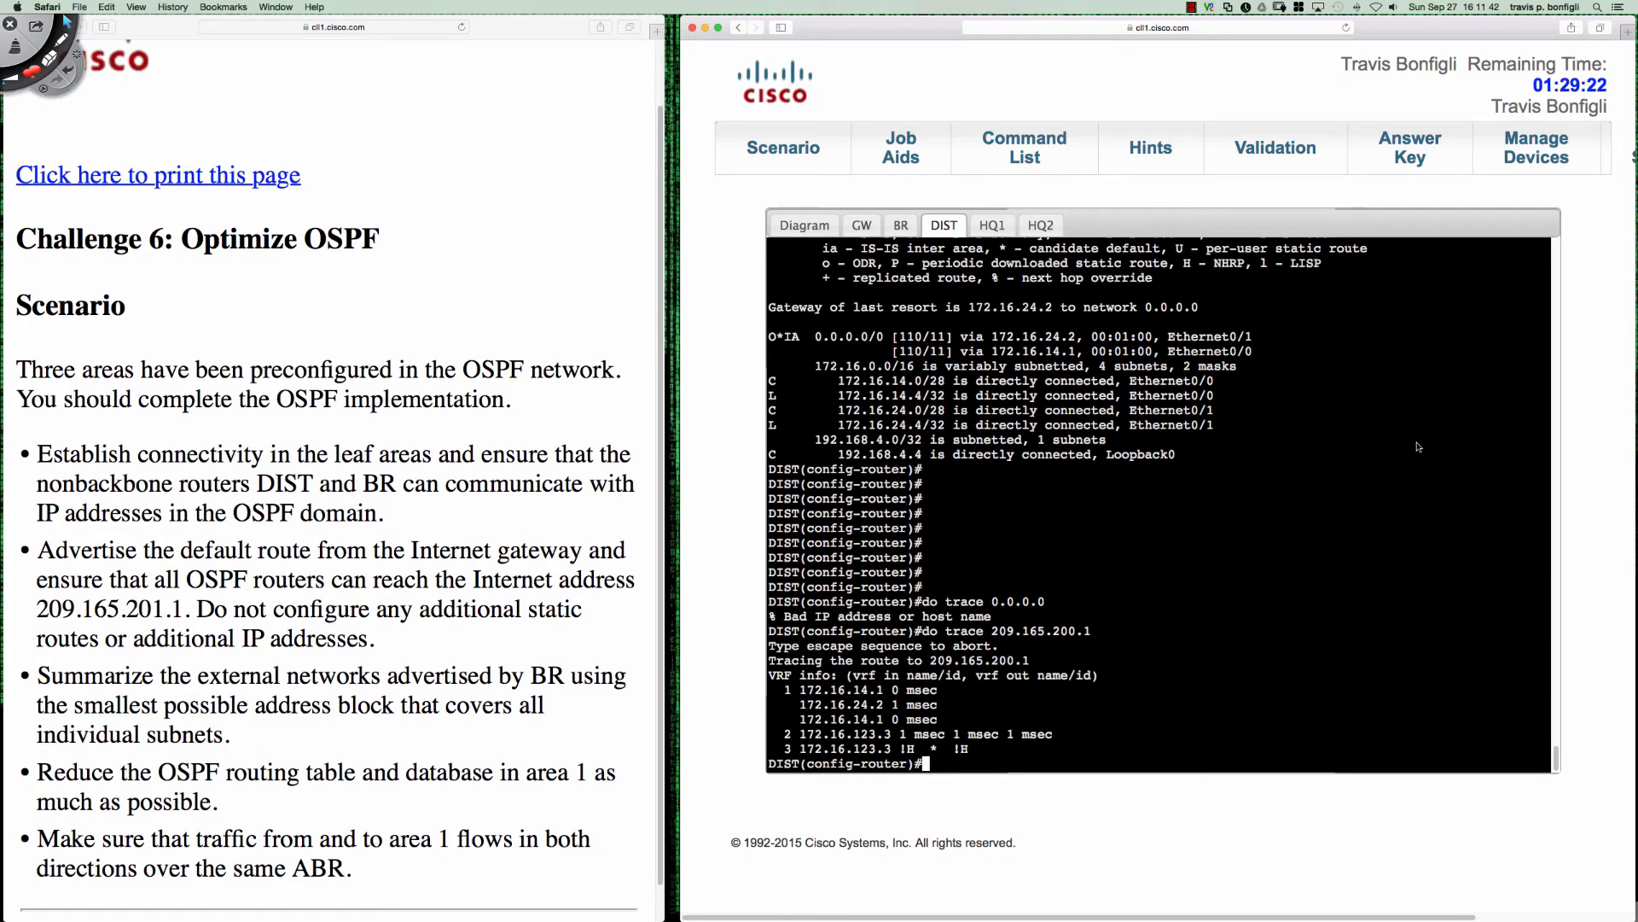
text(do sh ip int bri)
key(Return)
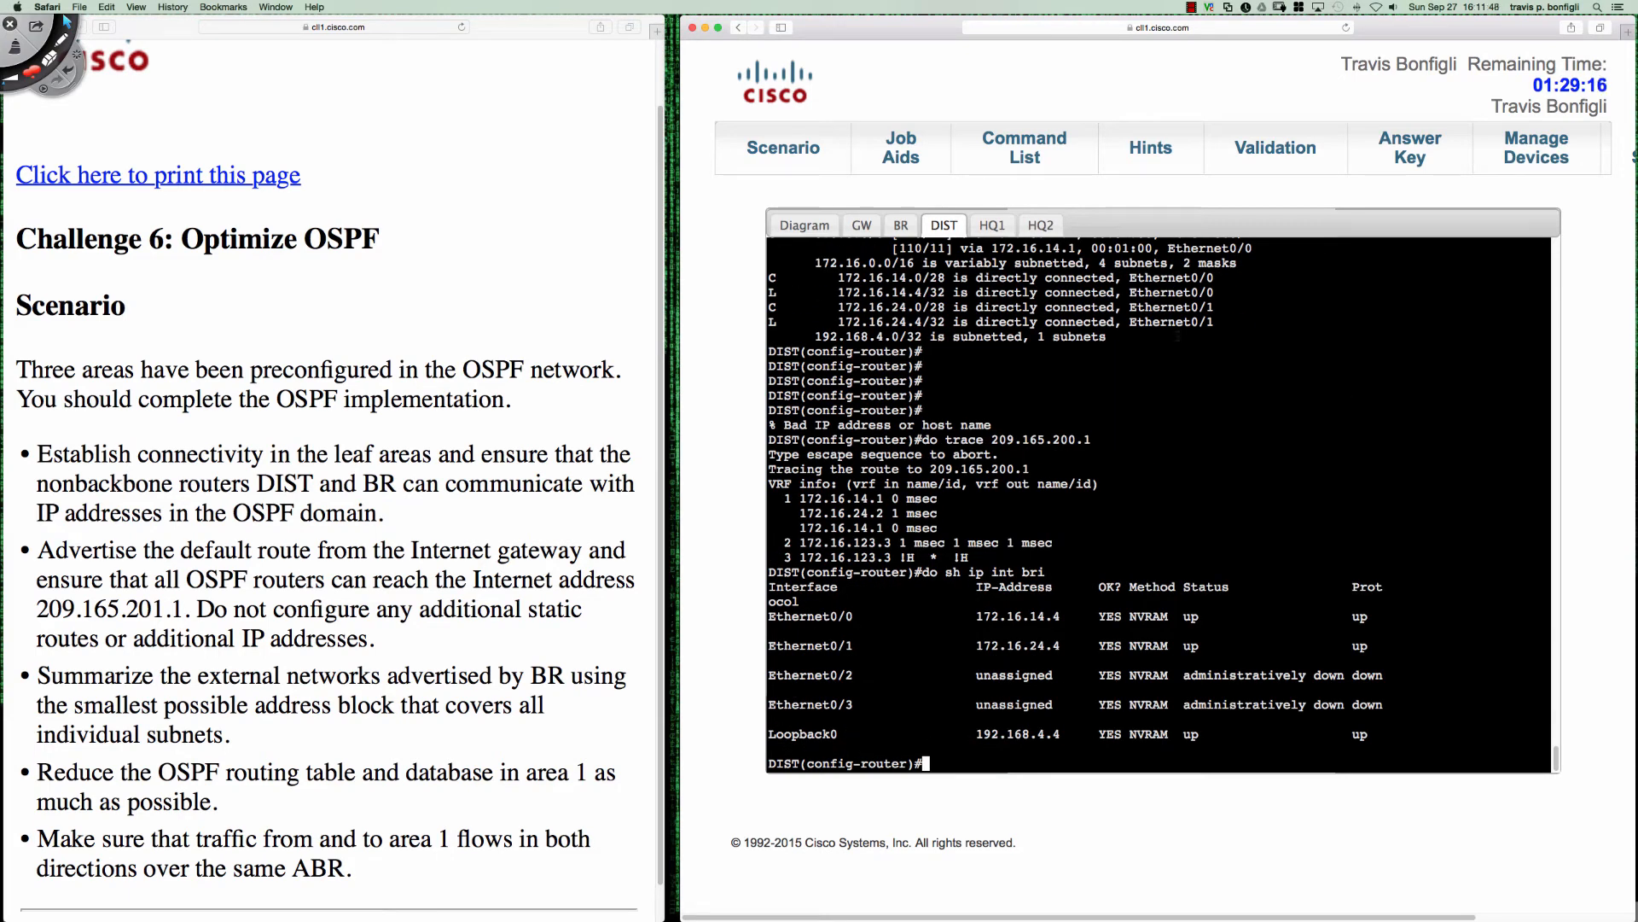
click(810, 227)
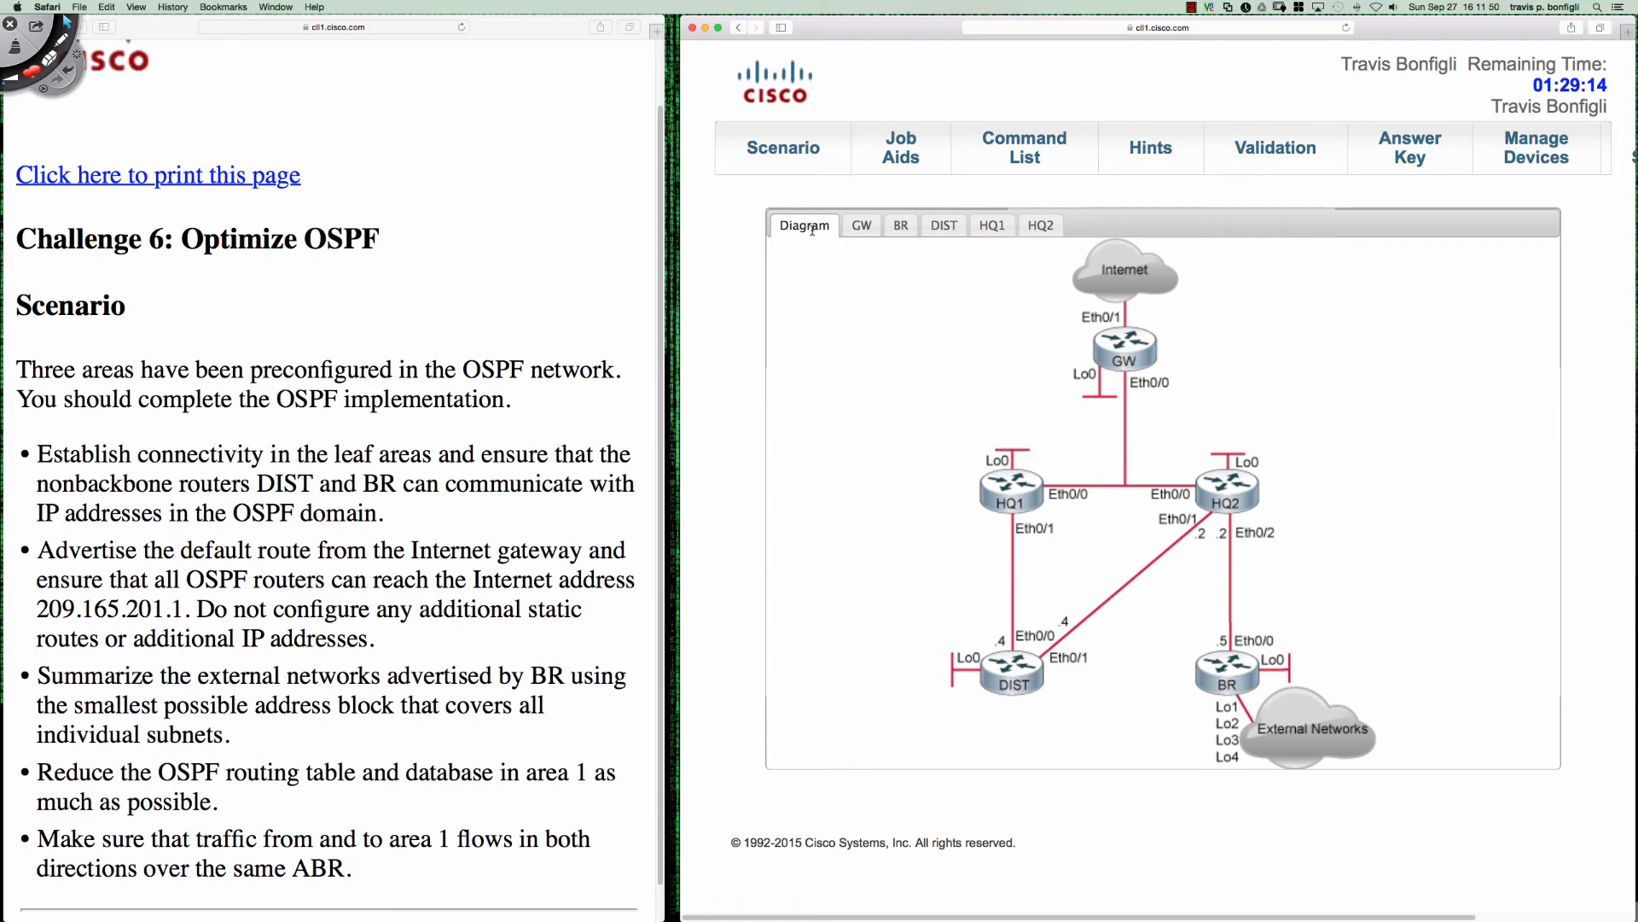
- On DIST, set the OSPF cost of interface e0/1 to 9999
click(945, 227)
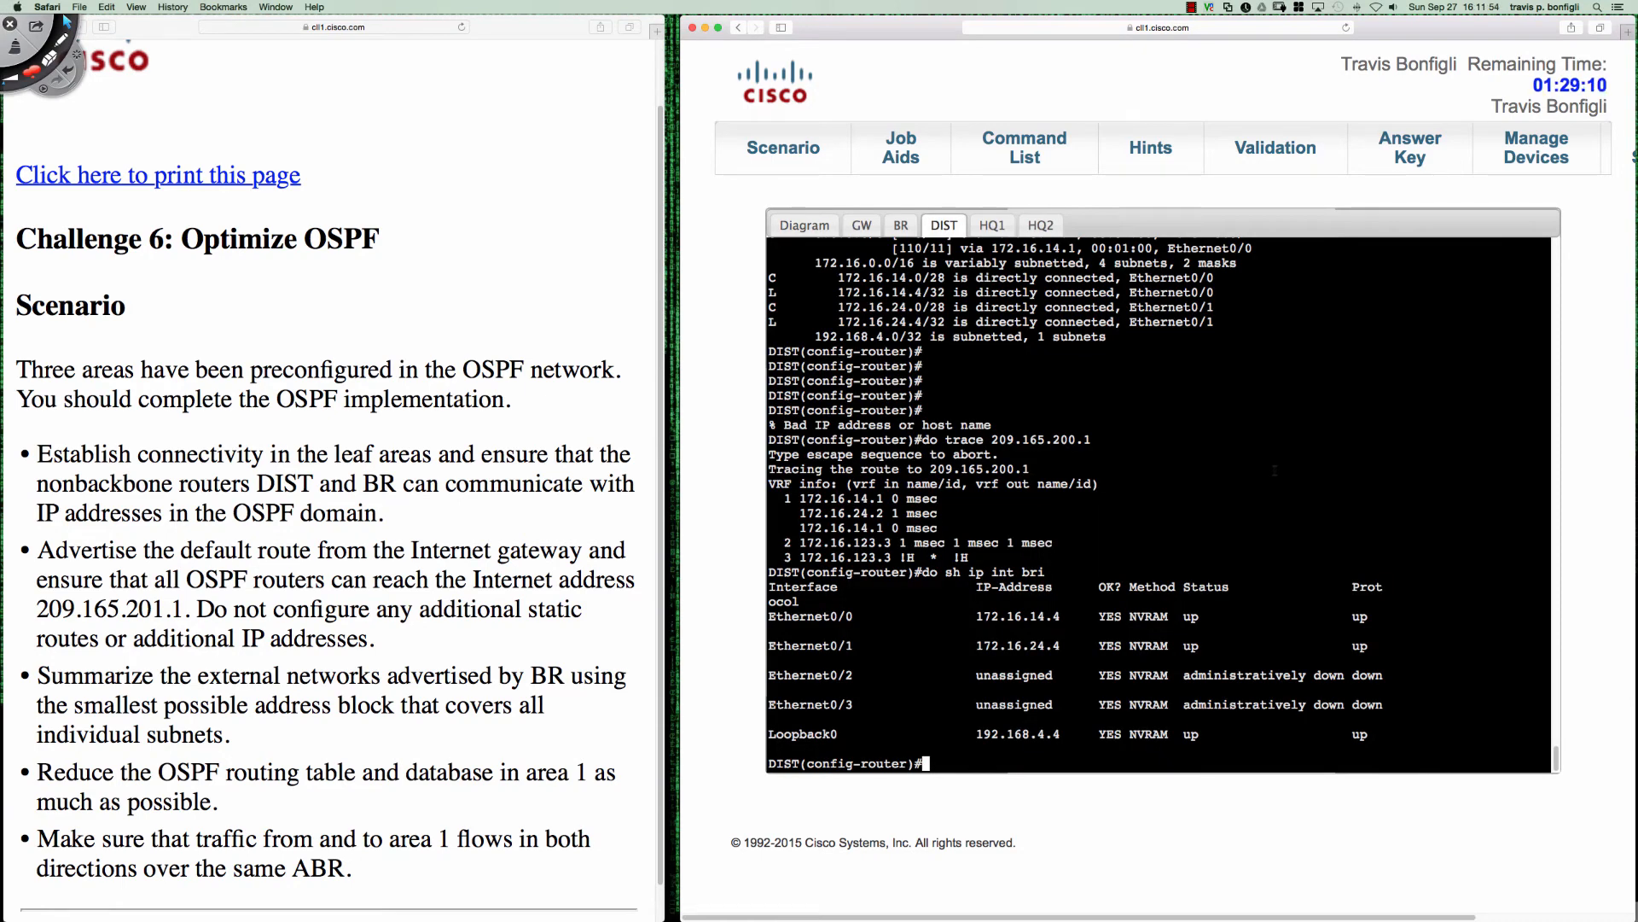
text(int e0/1)
key(Return)
text(ip ospf co)
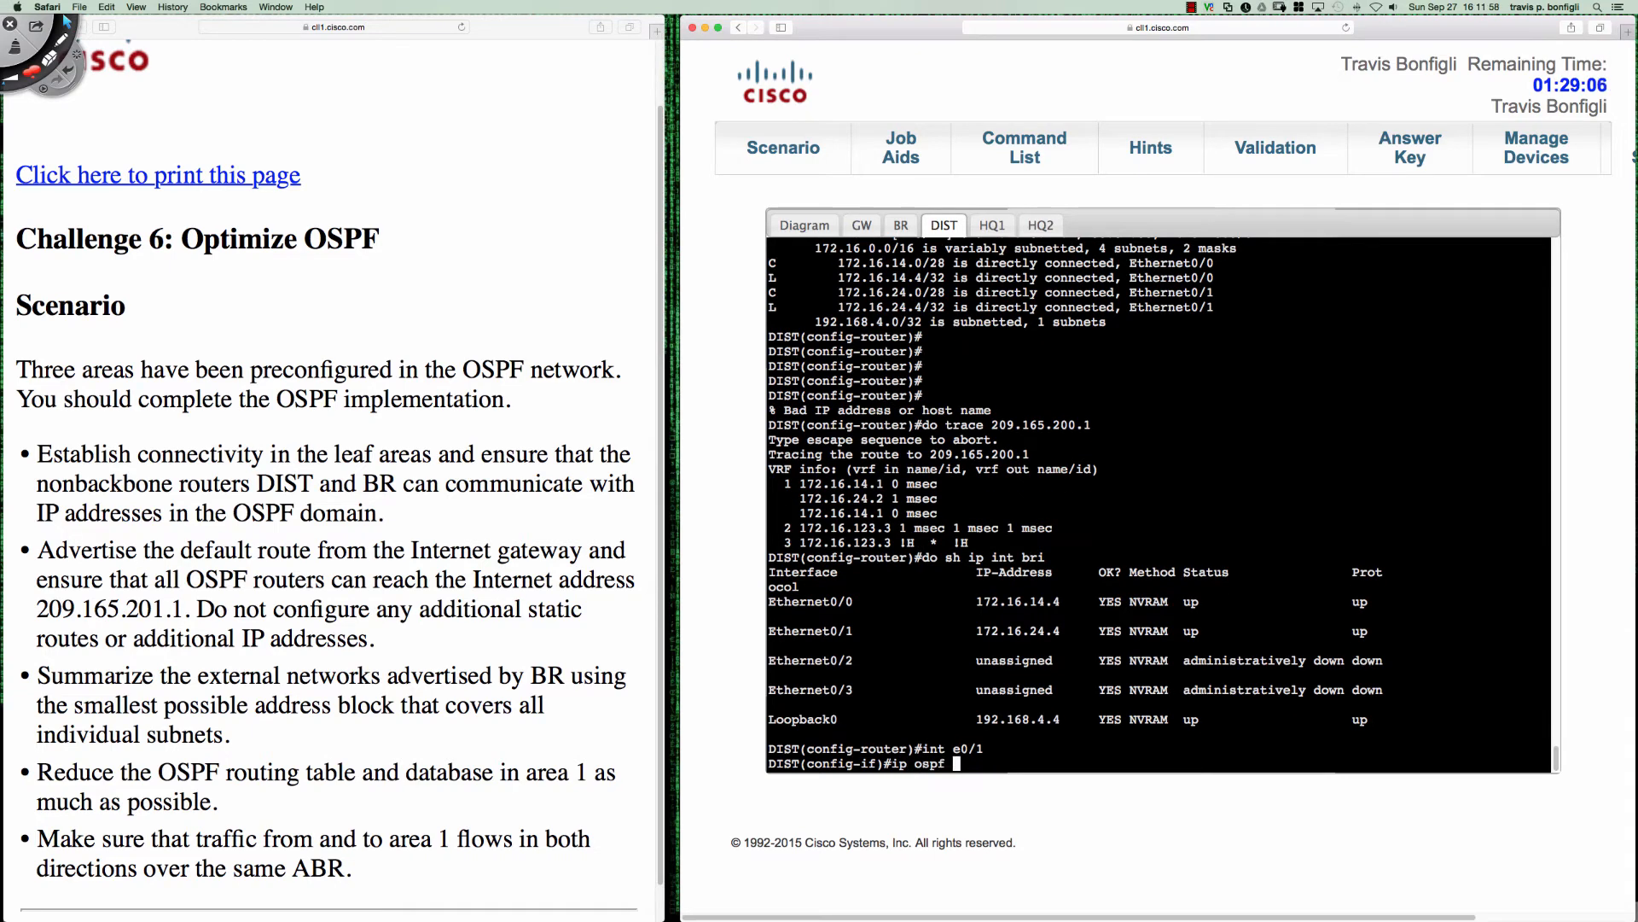
text(st 9999)
key(Return)
- Trace the route from DIST to 209.165.201.1 and highlight the first hop in the output
text(do trace 209.165.200.1)
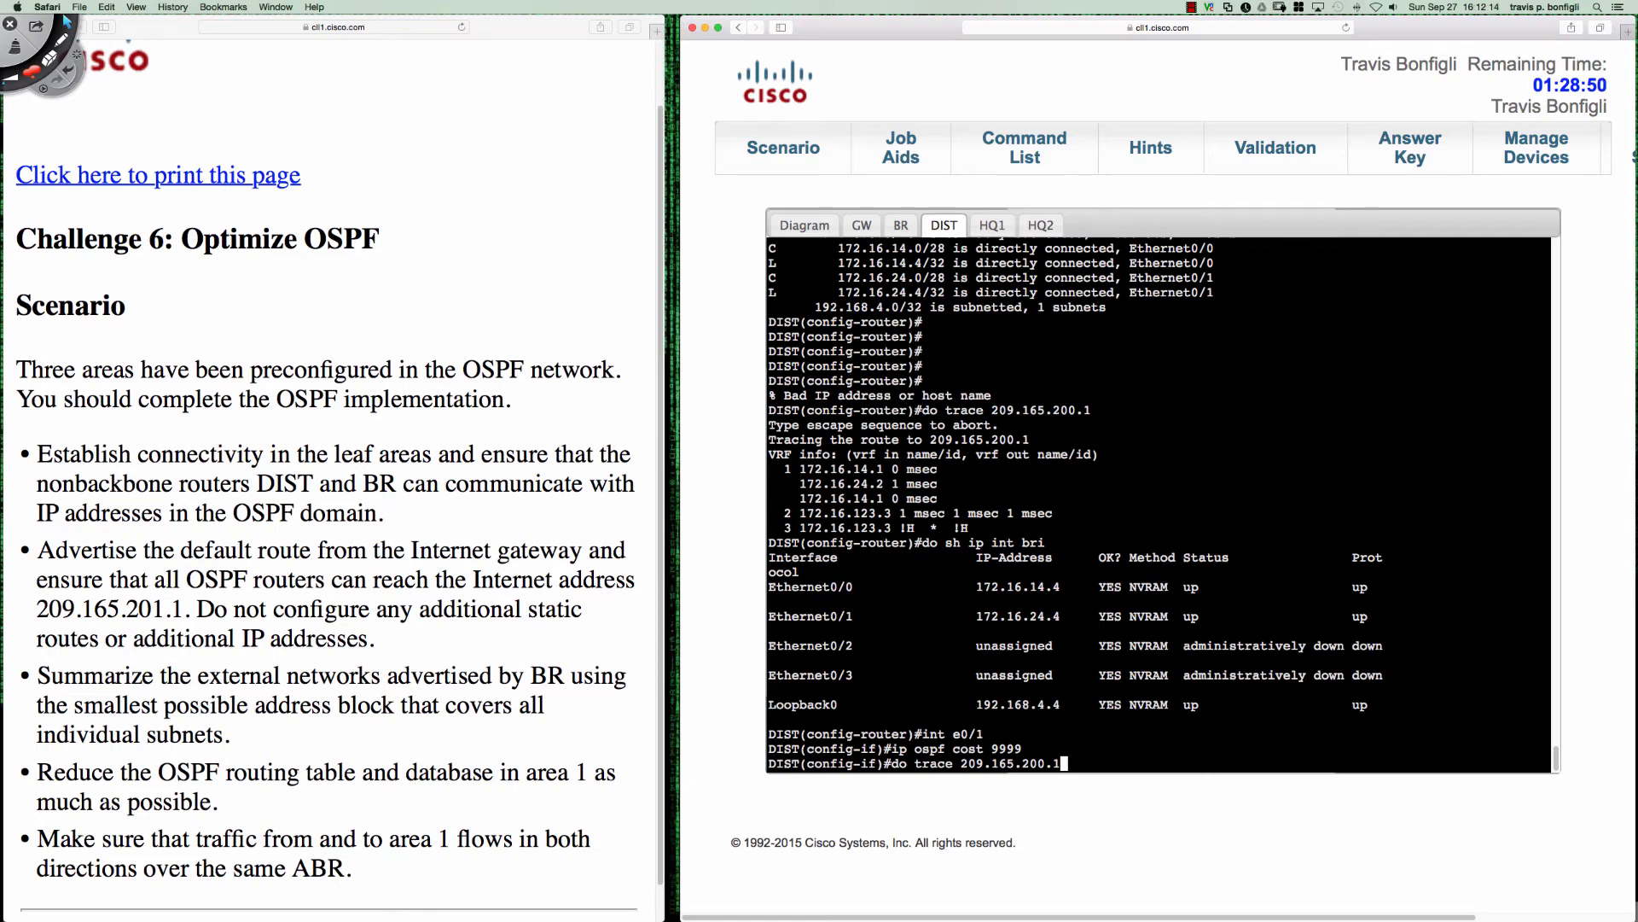
key(BackSpace)
key(BackSpace)
key(BackSpace)
text(1.1)
key(Return)
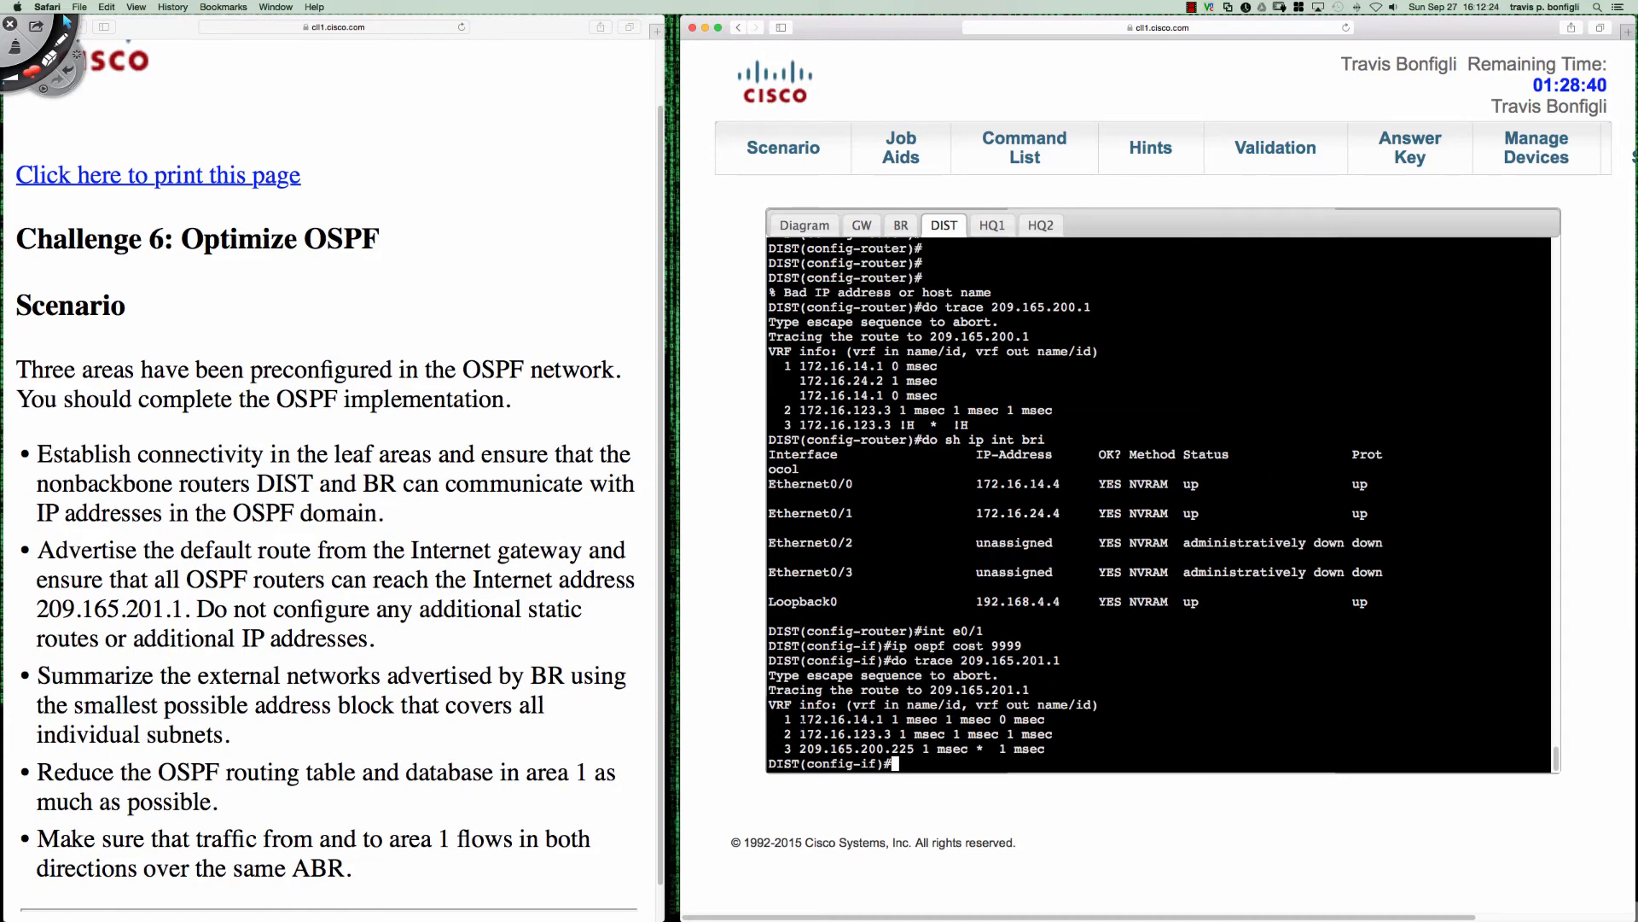
drag(799, 719, 899, 720)
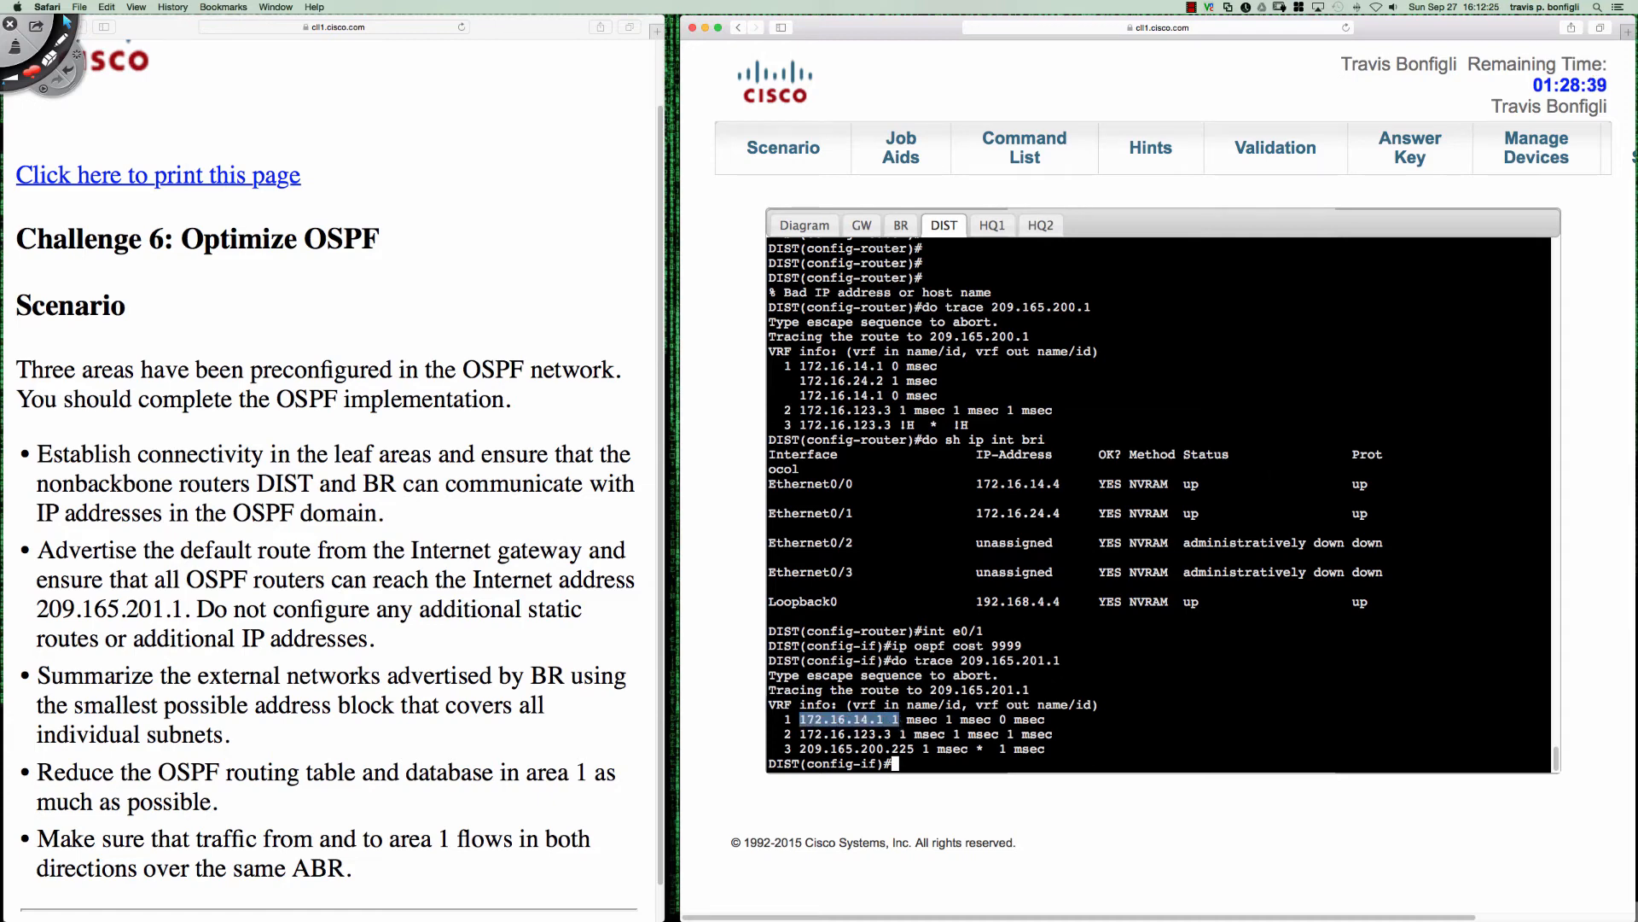
click(1138, 700)
- Switch to GW's console, enter privileged EXEC mode and show the OSPF routes
click(857, 225)
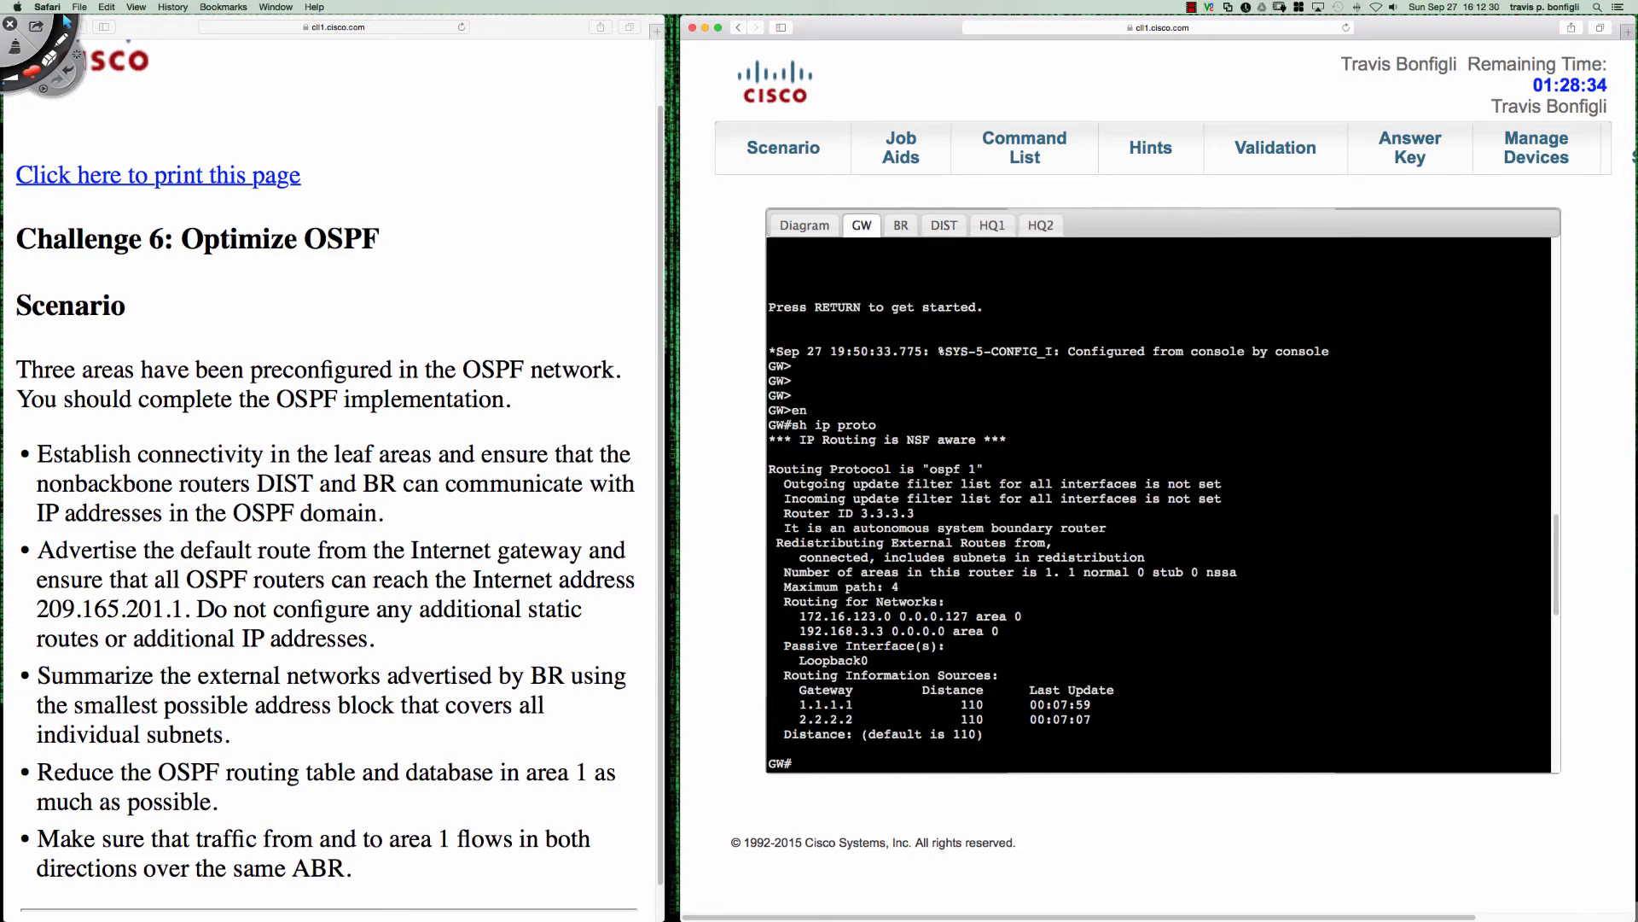
key(Return)
key(Return)
key(Return)
key(Return)
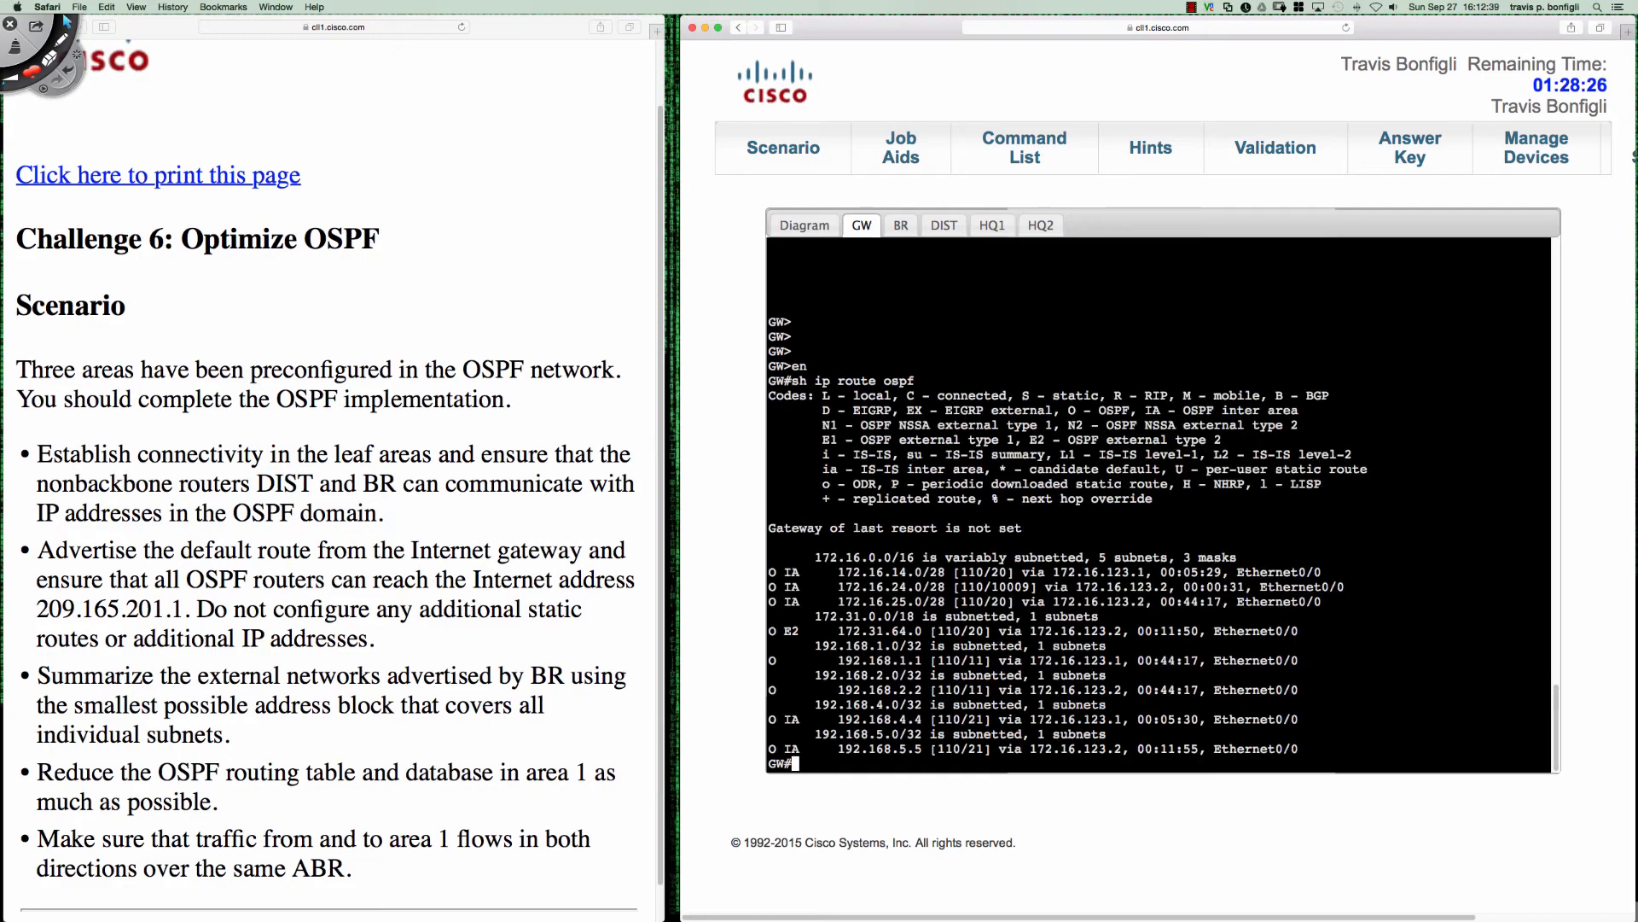
key(Return)
key(Return)
key(Return)
key(Return)
key(Return)
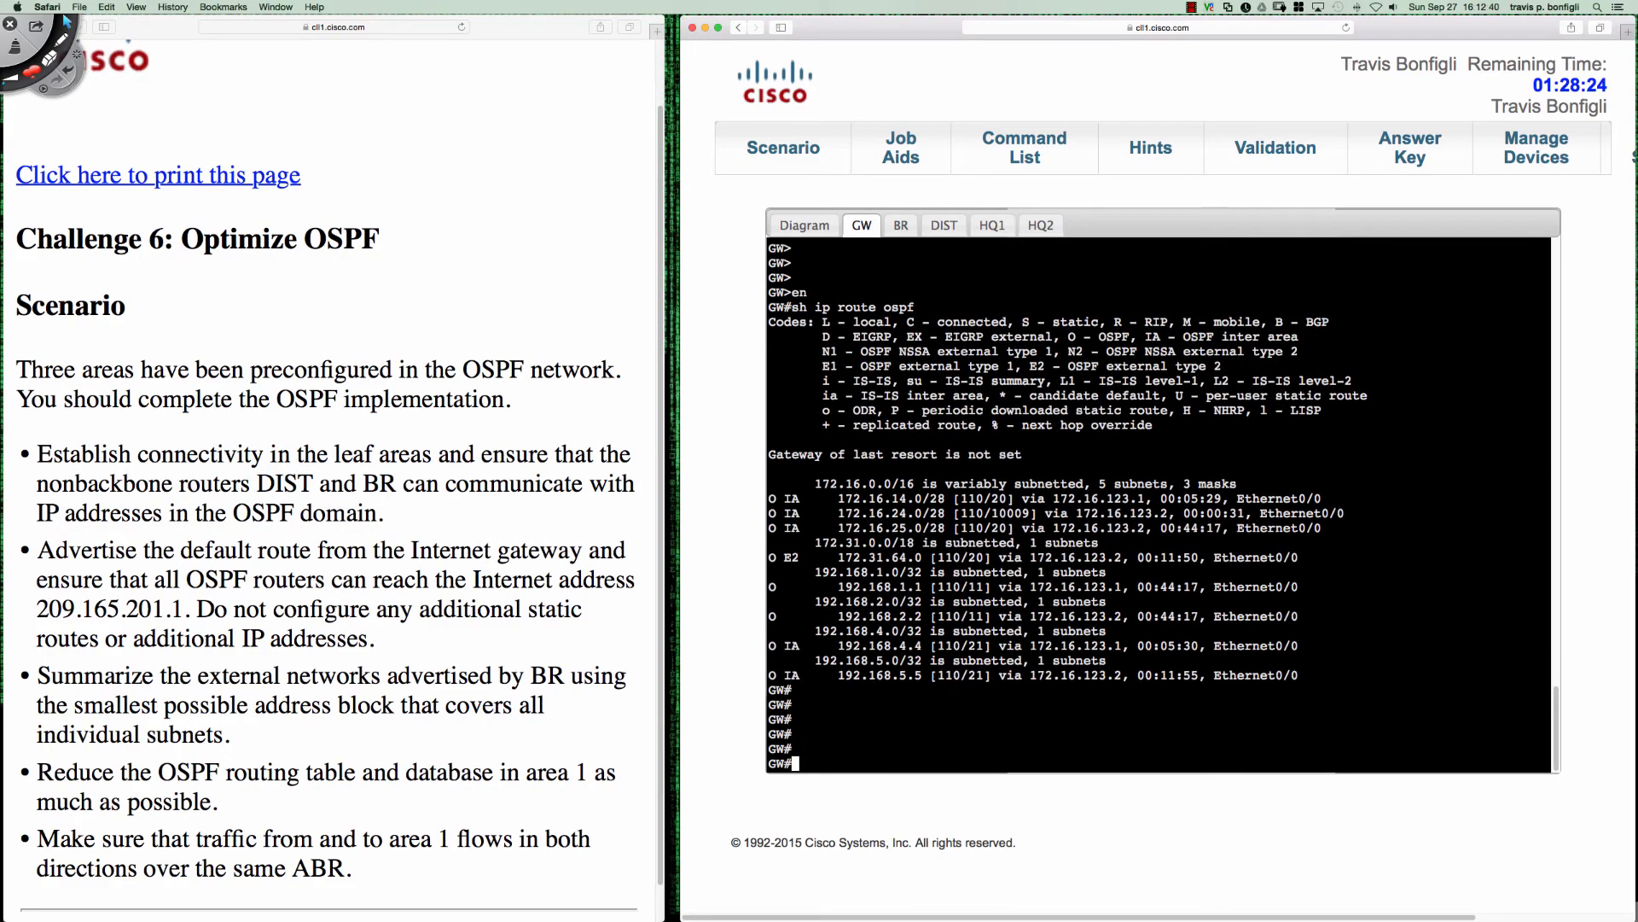
- Bring up the addressed topology diagram in the Job Aids beside GW's OSPF route output
click(944, 226)
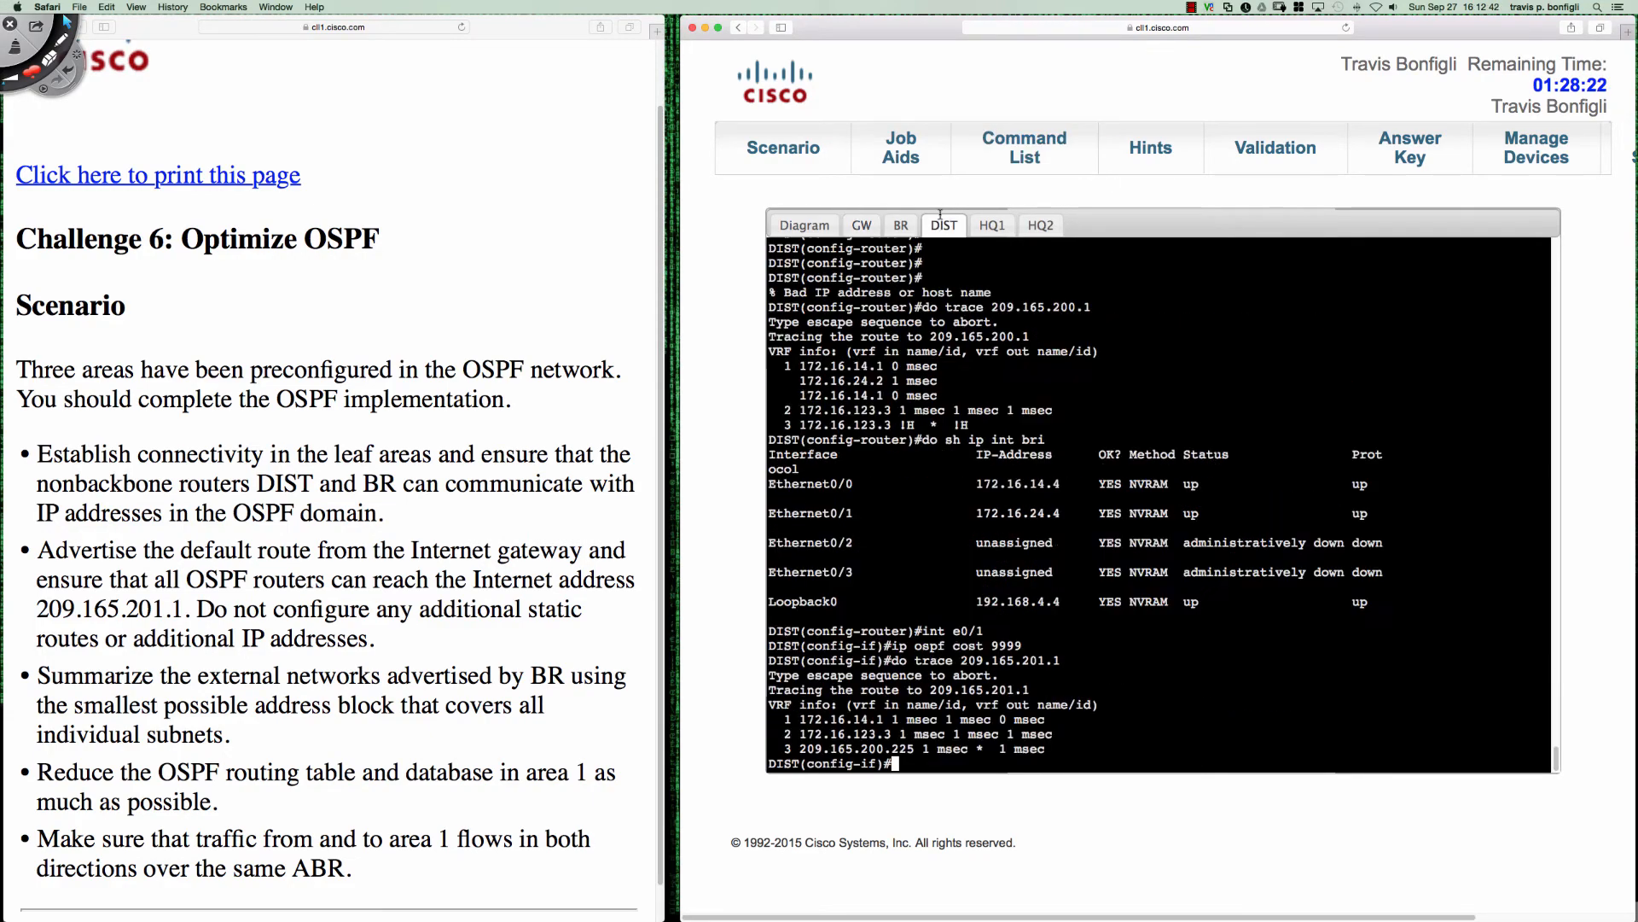
click(820, 225)
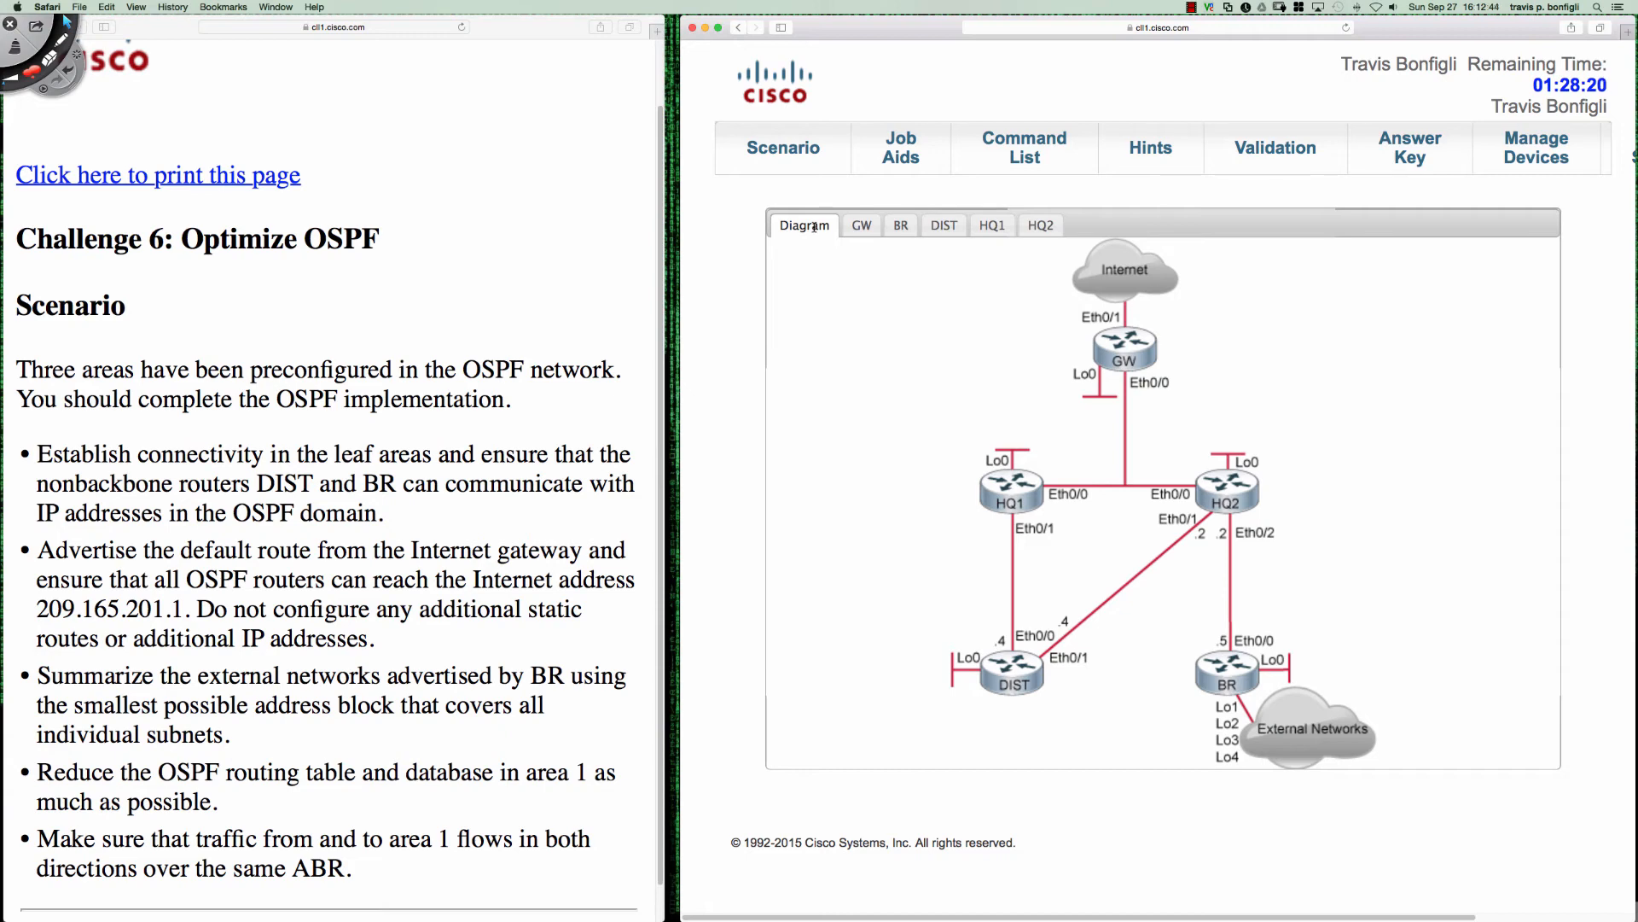
click(897, 147)
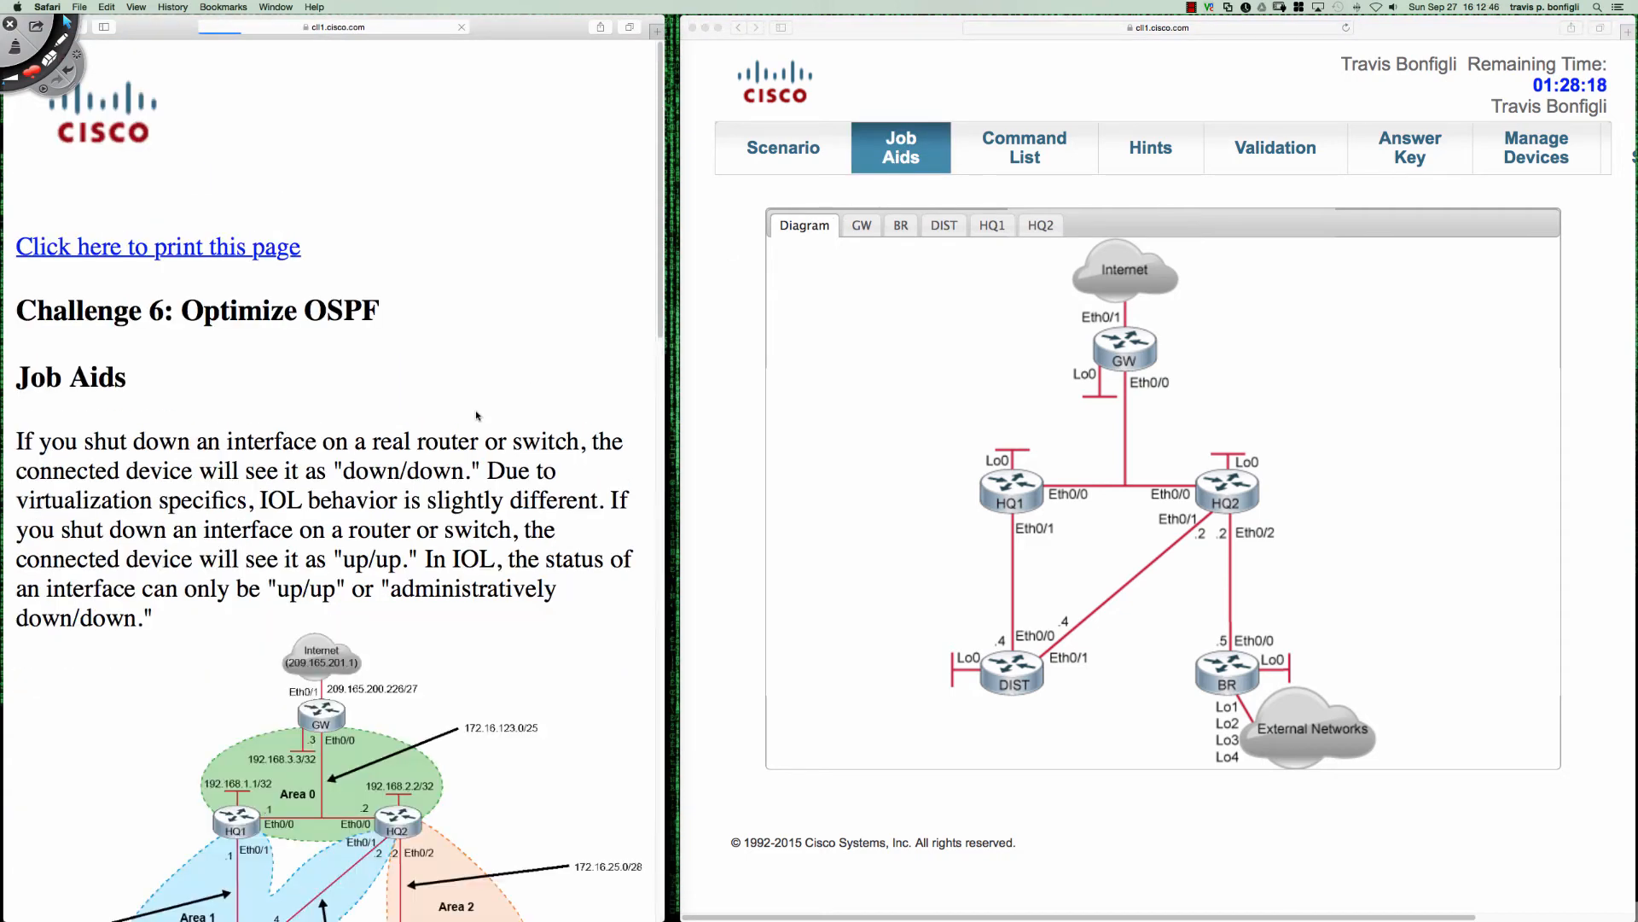
scroll(476, 411, down, 1)
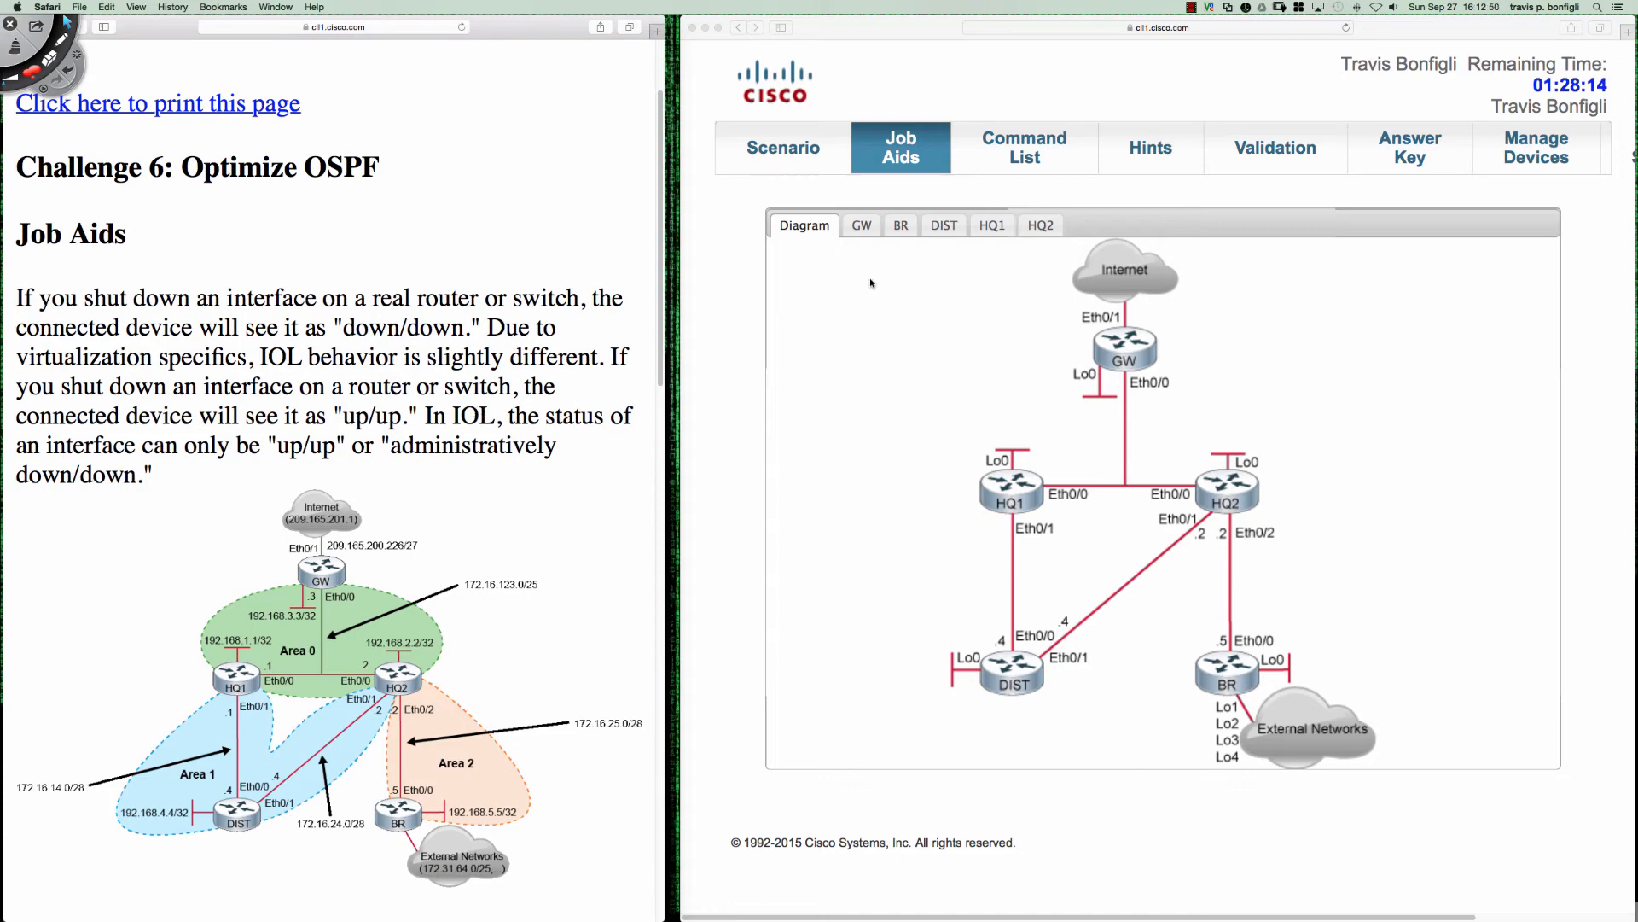
click(863, 226)
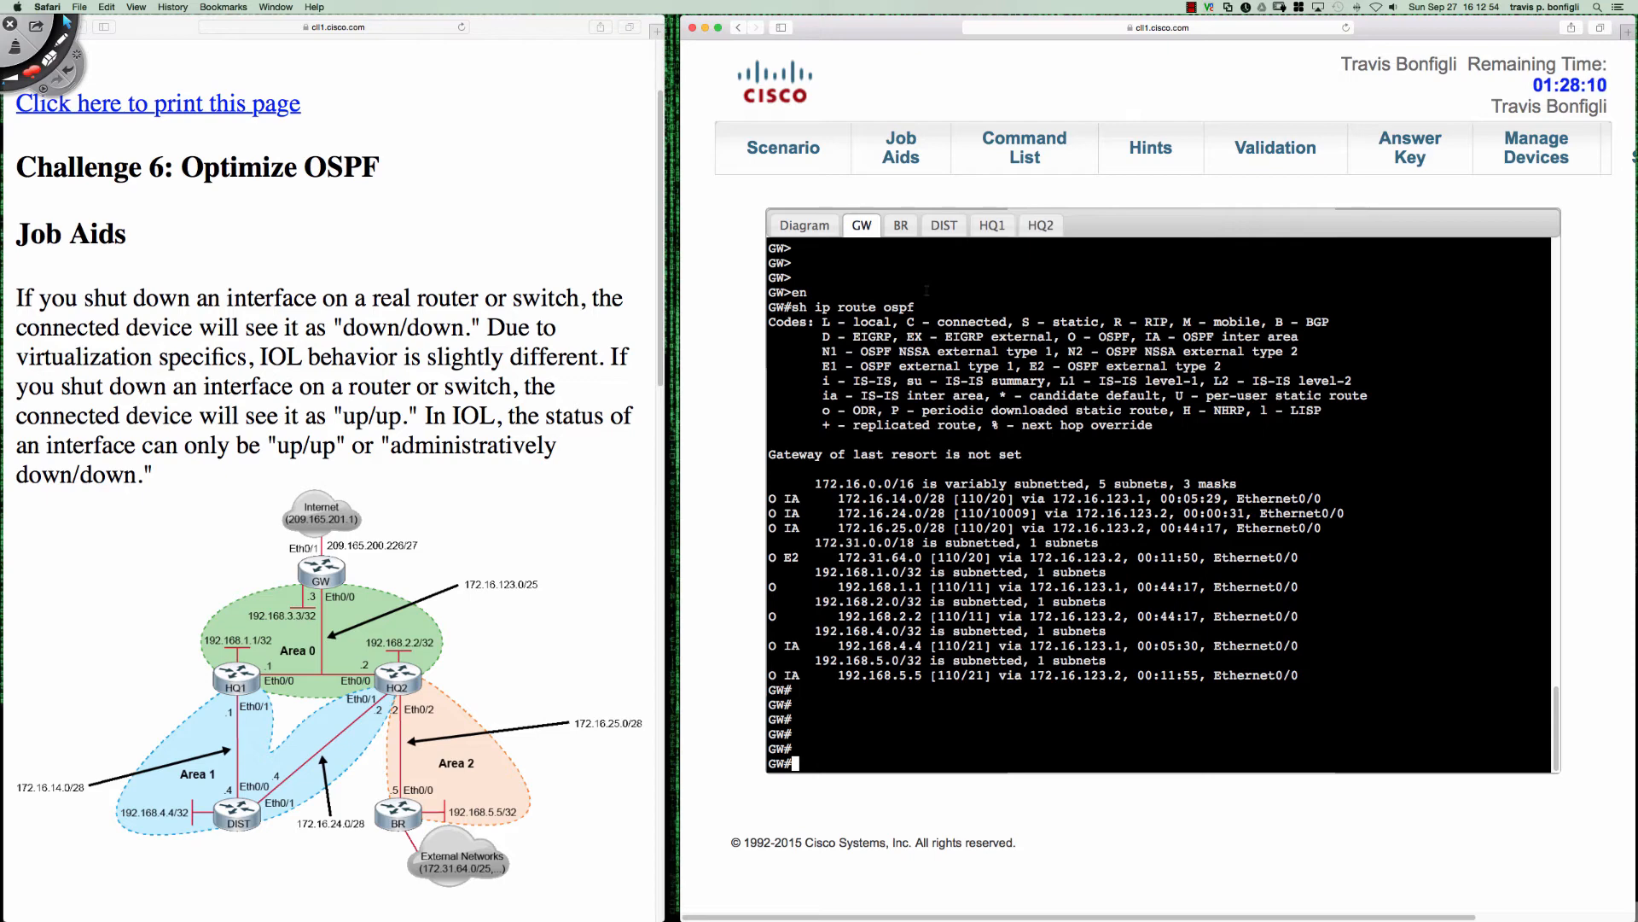
- Mark GW's O IA route to 192.168.4.4, box its next hop 172.16.123.1, point out HQ1 on the diagram, and clear the marks
key(ctrl+shift+d)
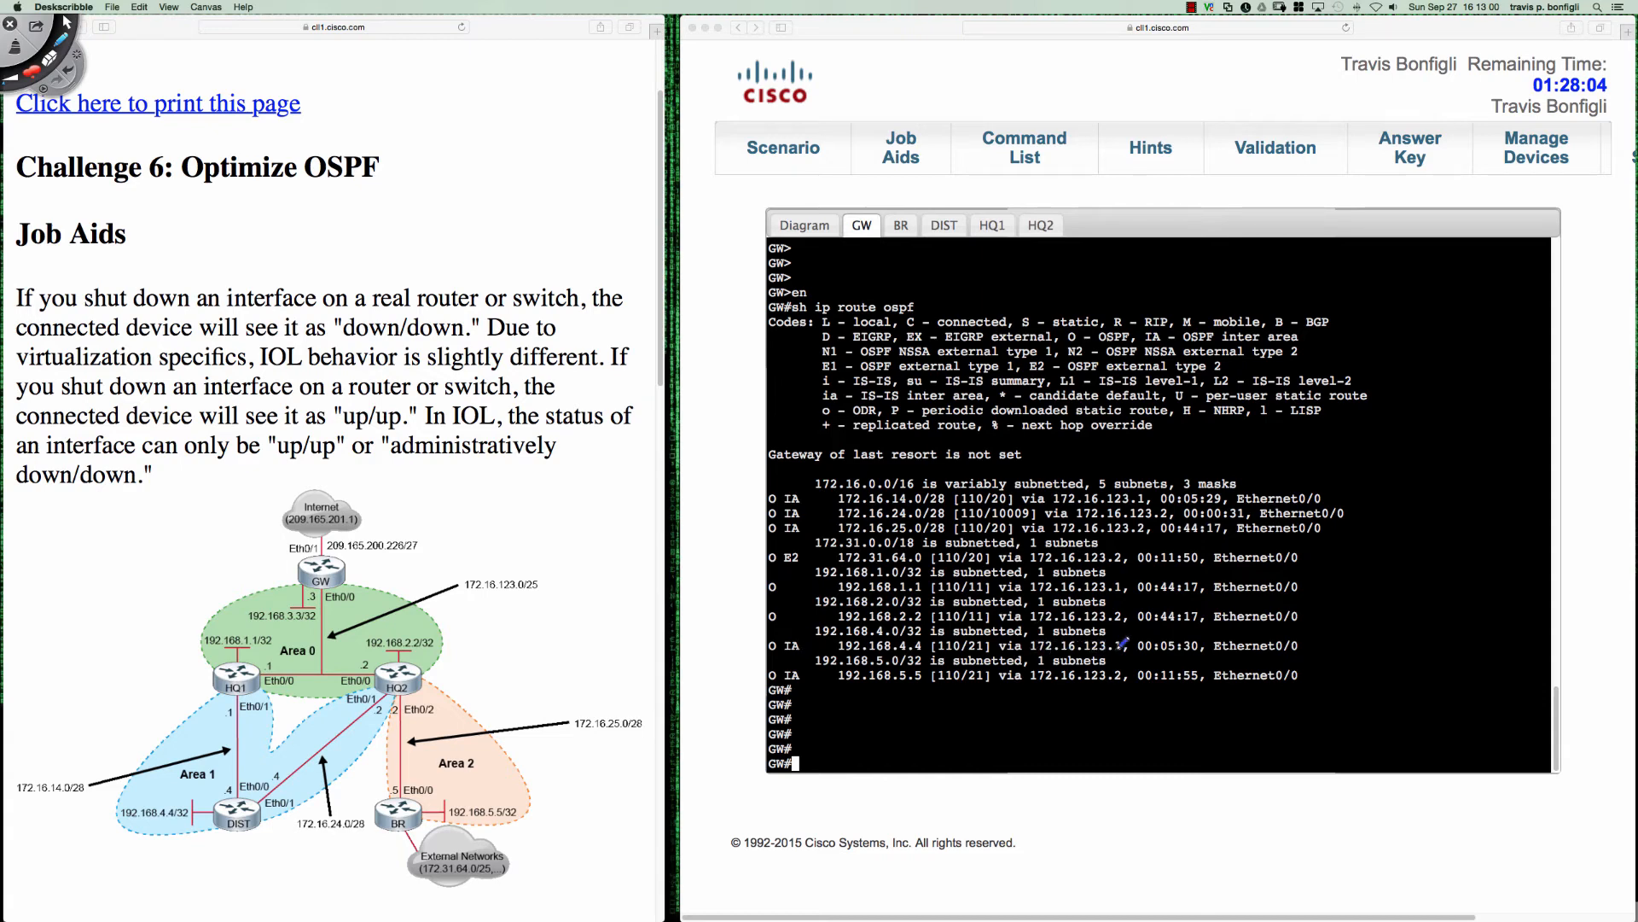
drag(1120, 641, 1028, 653)
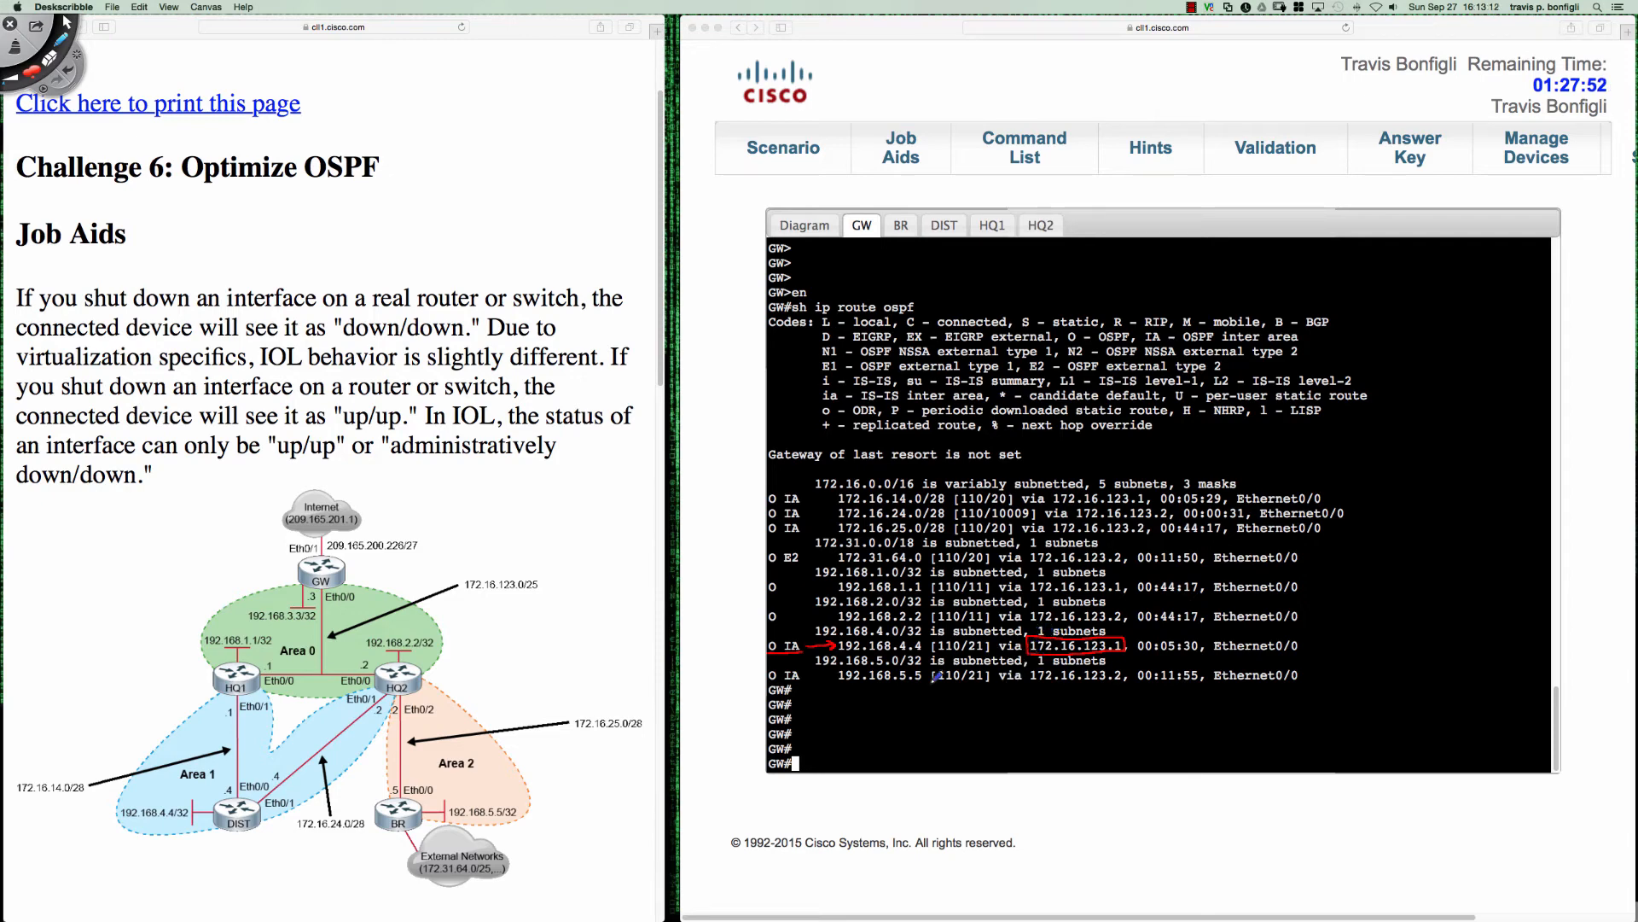
drag(271, 660, 239, 671)
click(239, 671)
key(Delete)
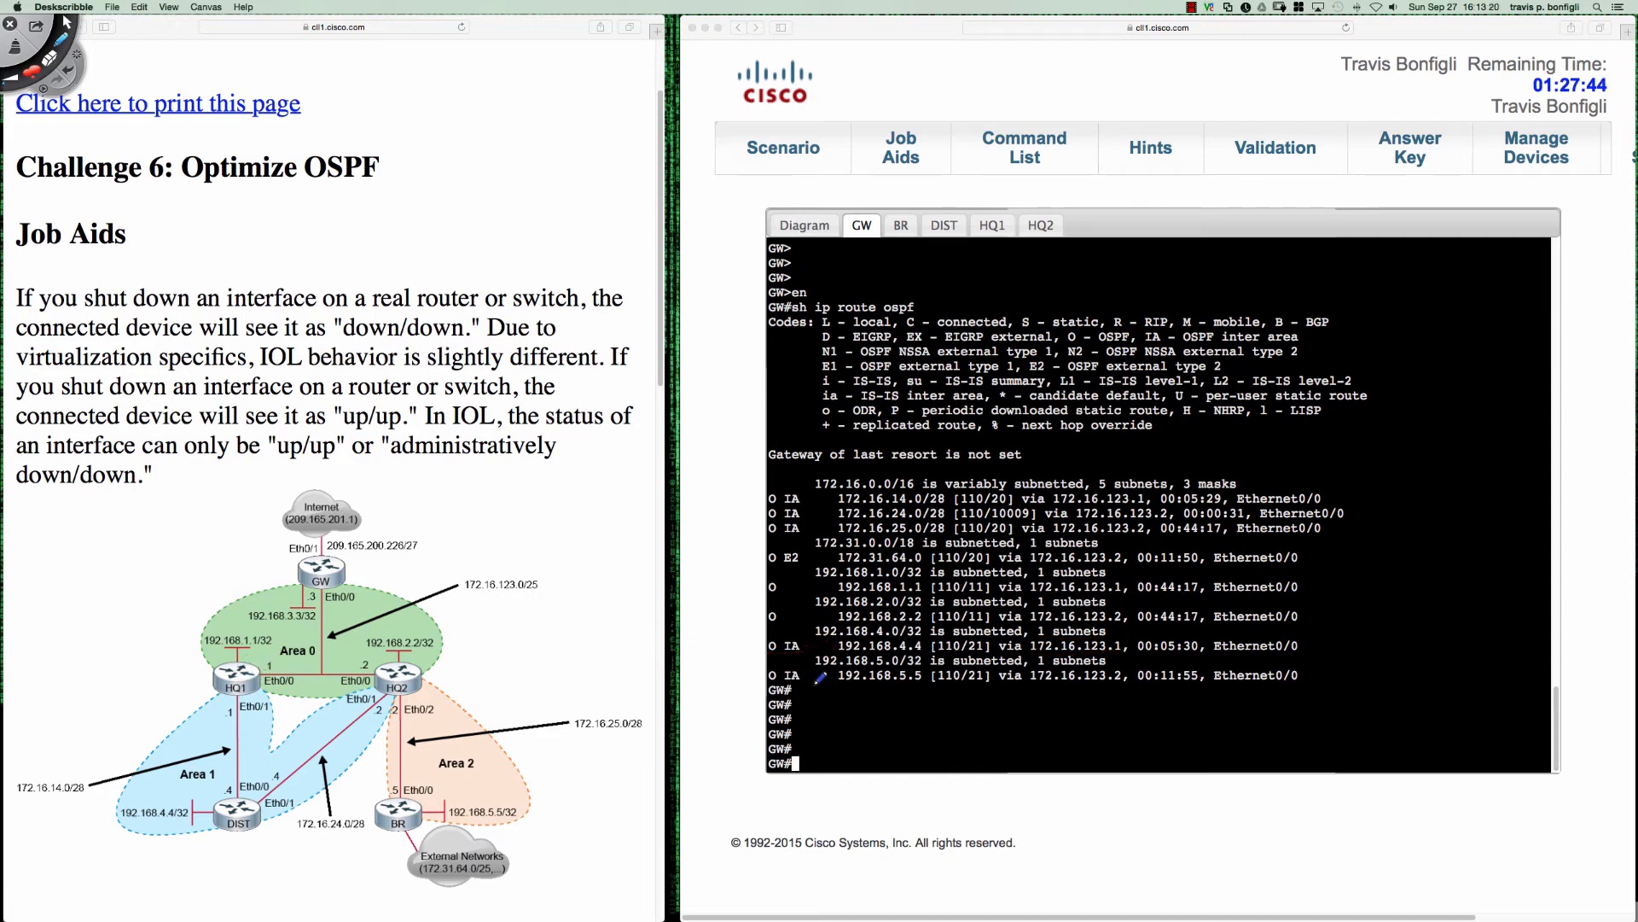
key(Escape)
- Switch to HQ1's console and show its OSPF routes
click(952, 224)
click(952, 225)
click(992, 225)
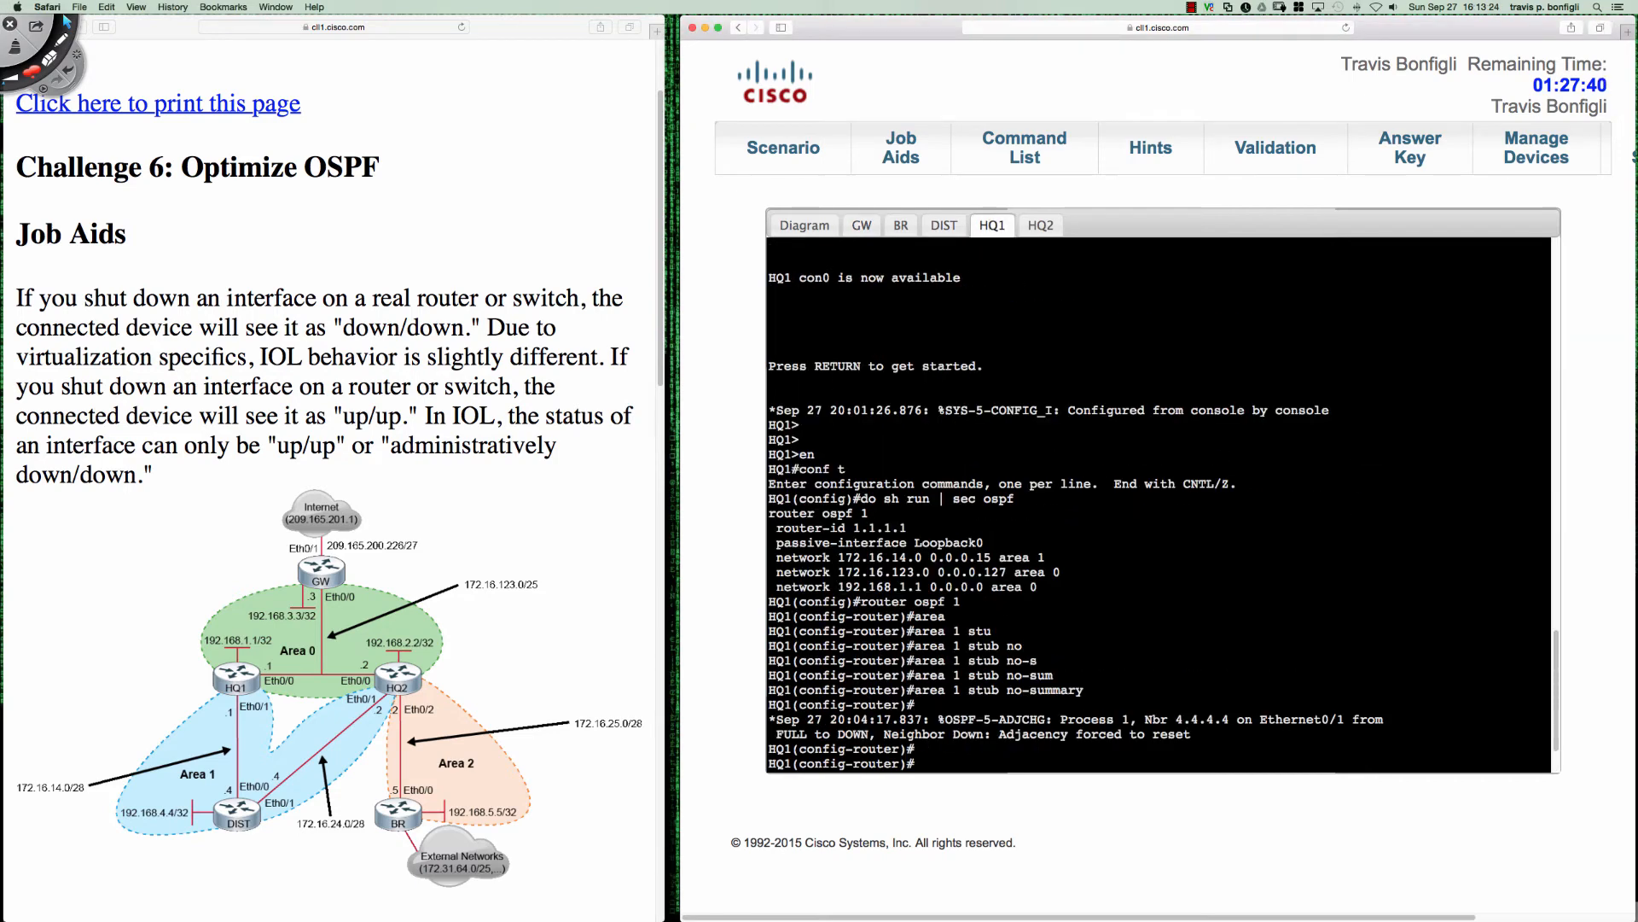
key(Return)
key(Return)
key(Return)
key(Return)
key(Return)
key(Return)
key(Return)
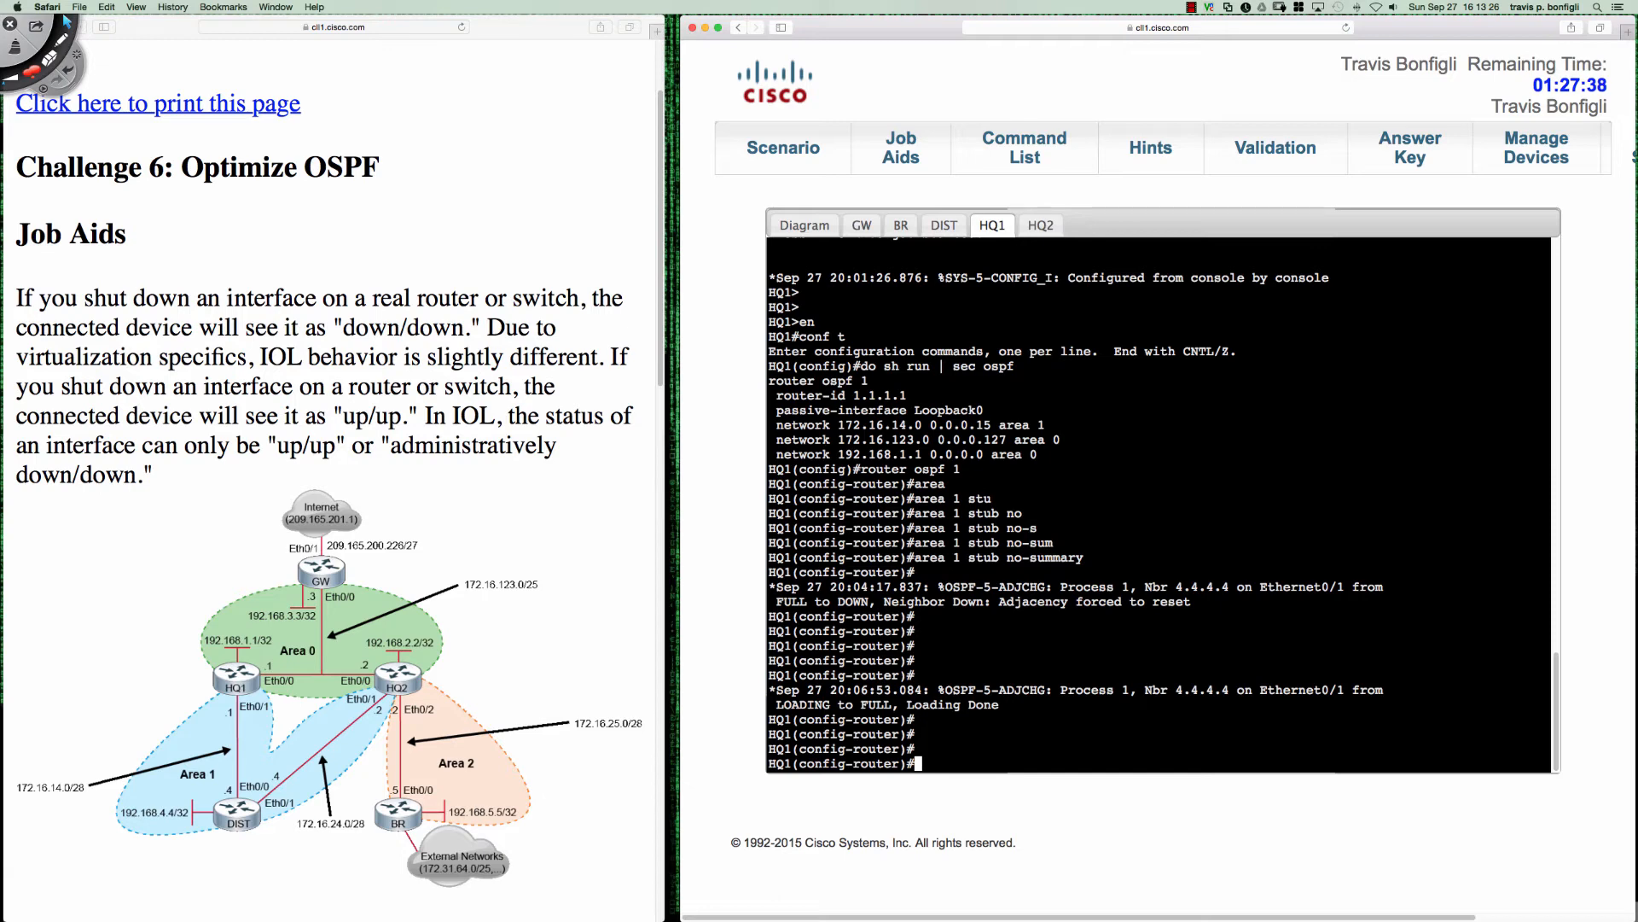
text(do sh ip route ospf)
key(Return)
- Mark HQ1's route to 192.168.4.4 with an arrow, then annotate GW with "O IA" and circle Area 0 on the diagram
key(space)
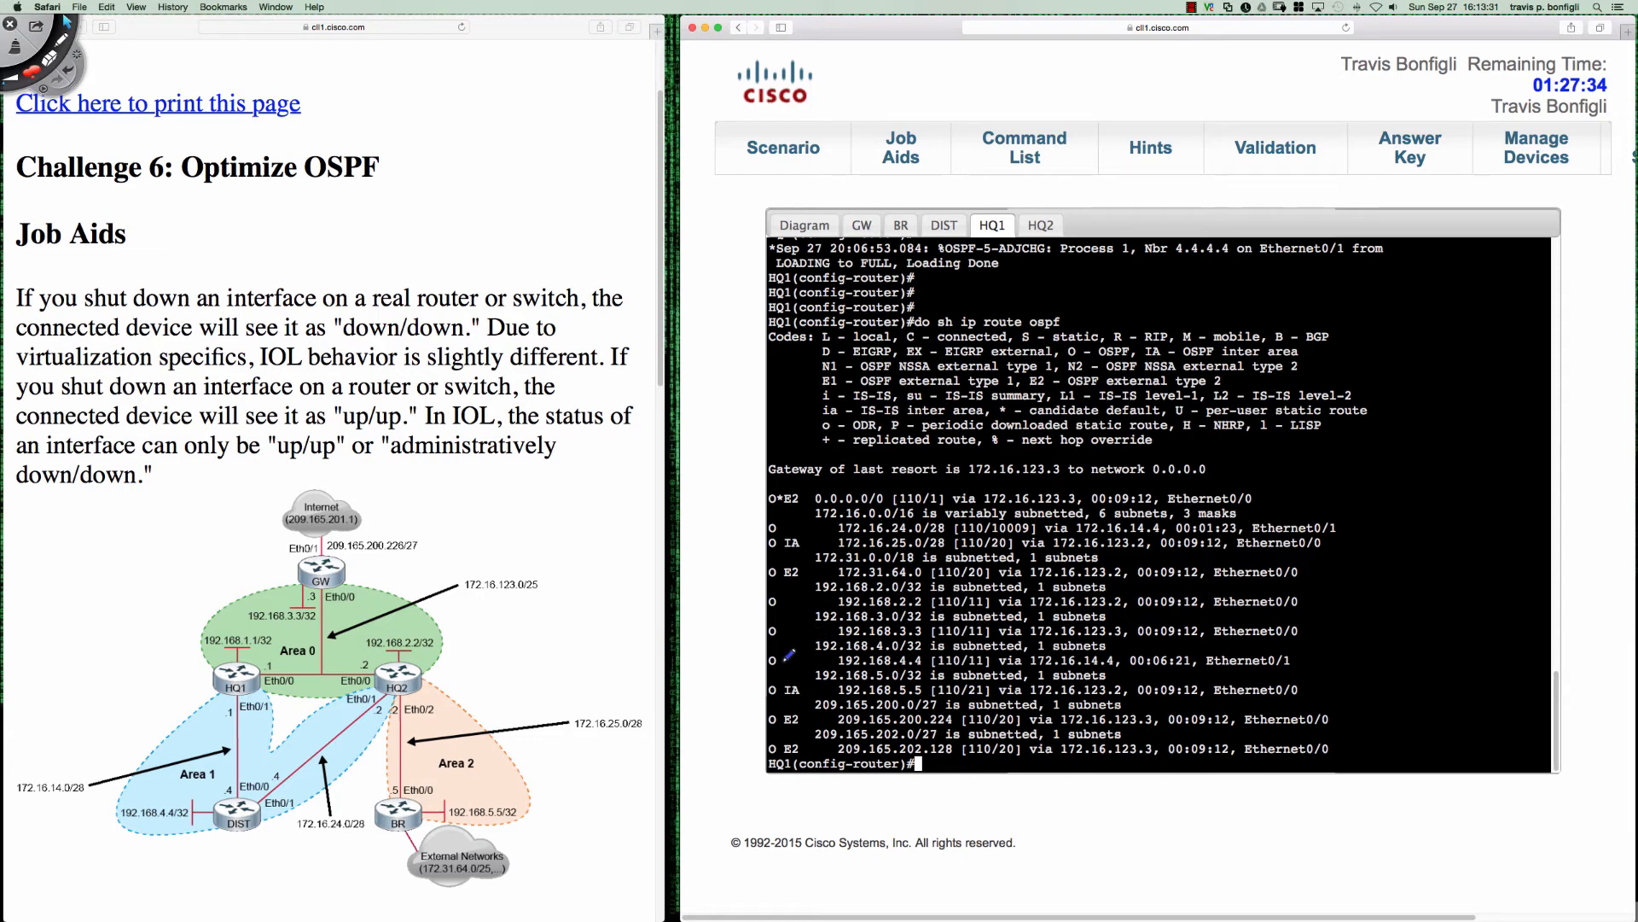
drag(782, 660, 838, 659)
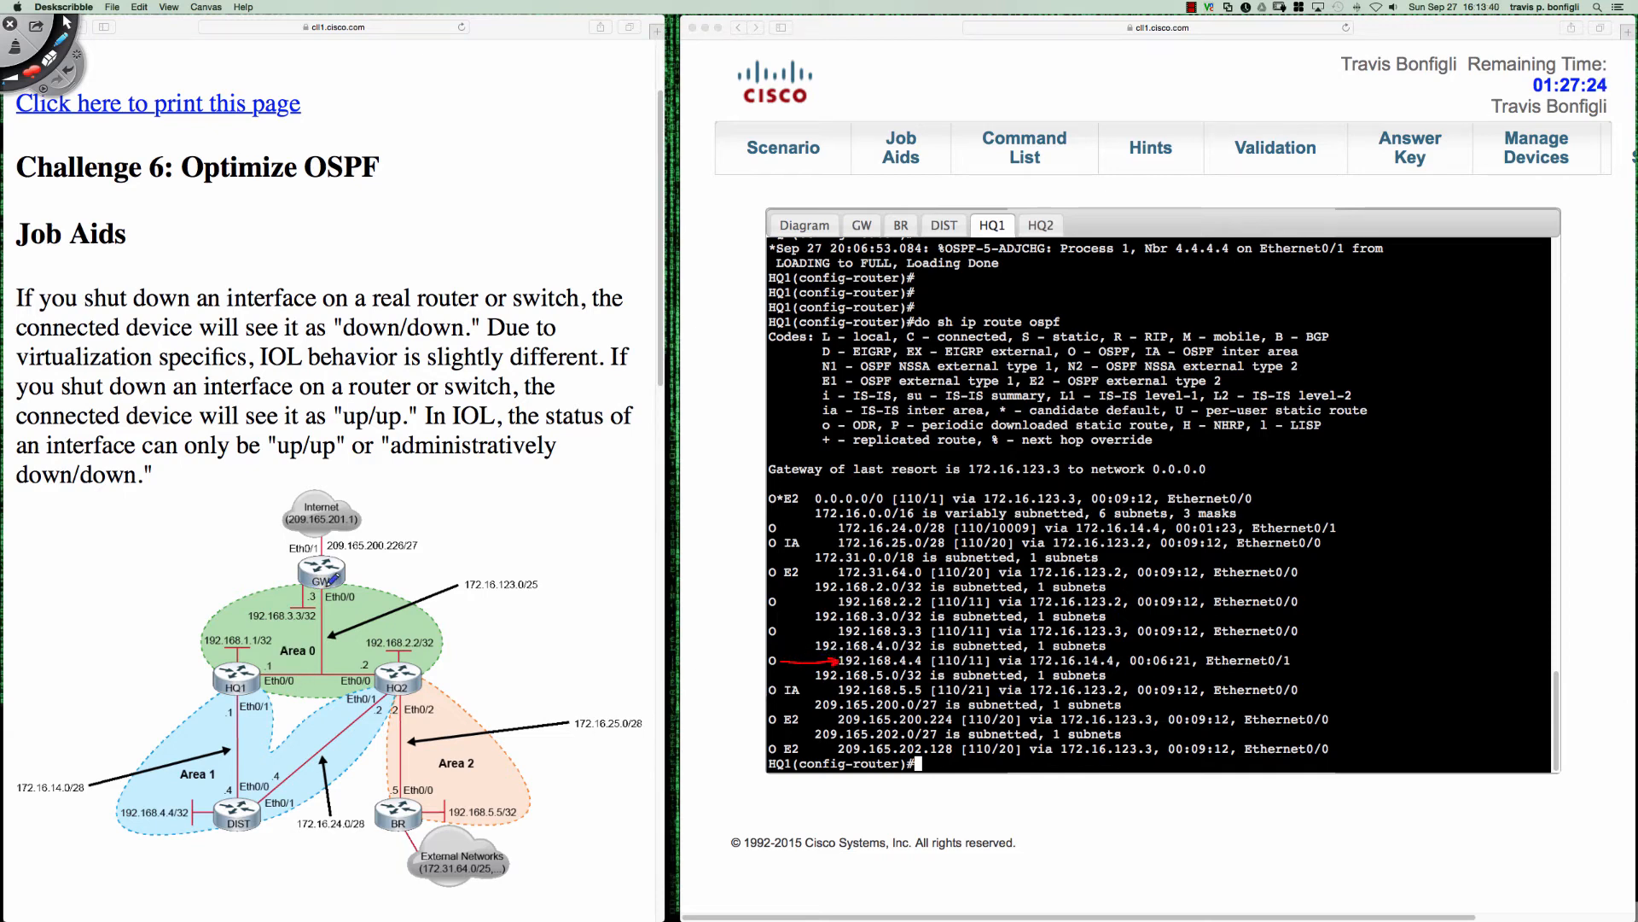
mouse_move(320, 591)
mouse_down()
mouse_move(287, 662)
mouse_move(344, 597)
mouse_move(373, 597)
mouse_up()
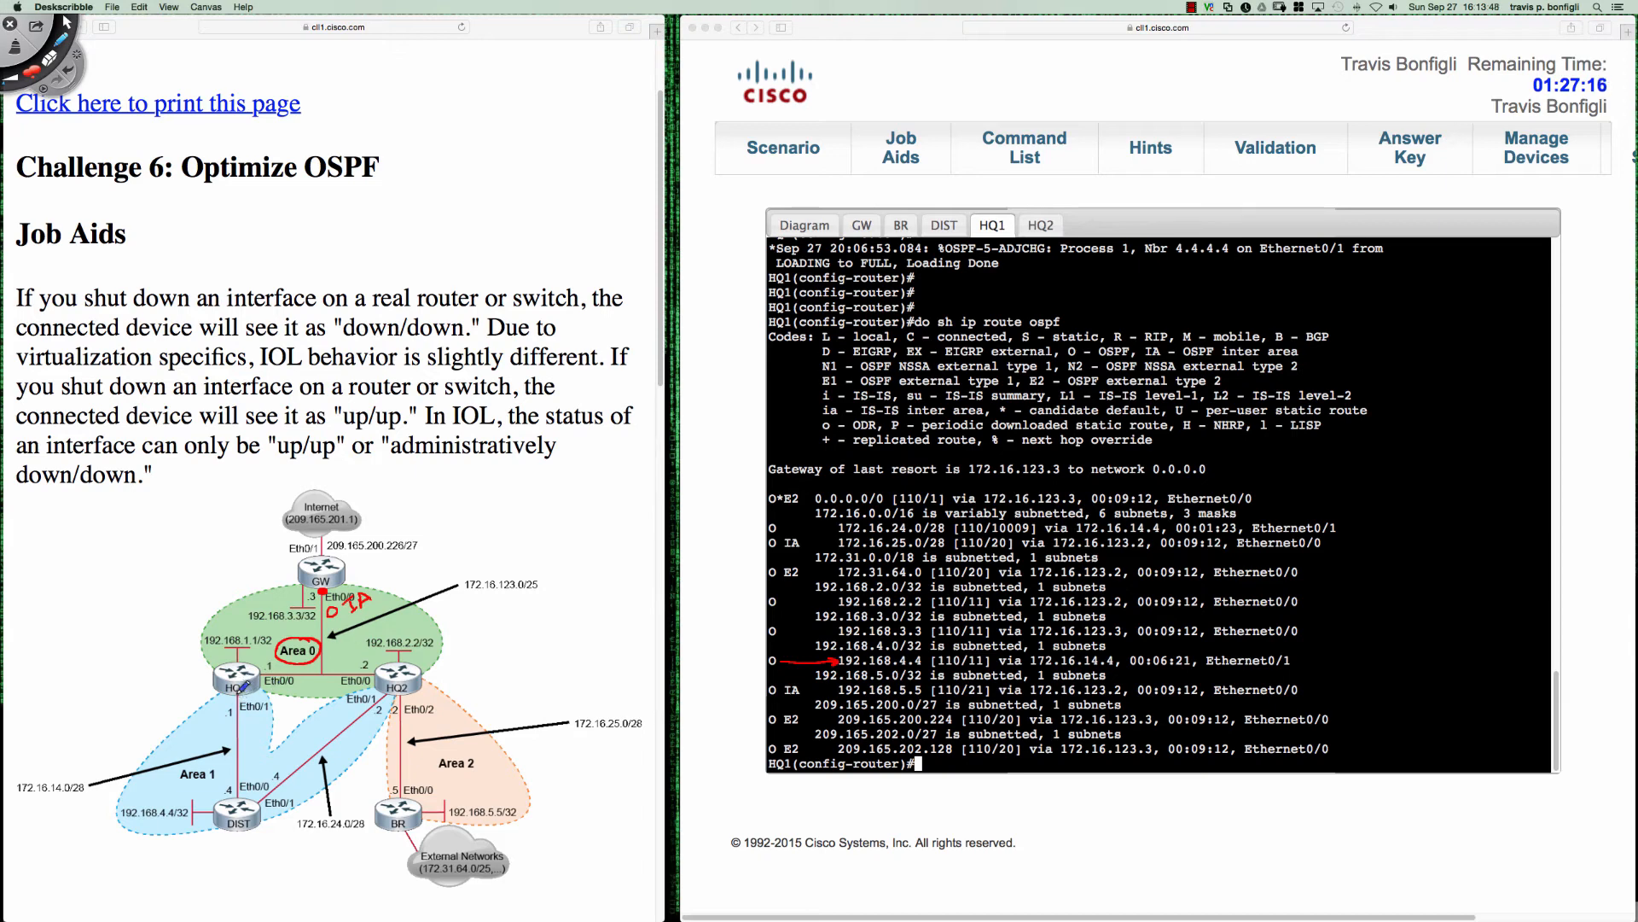
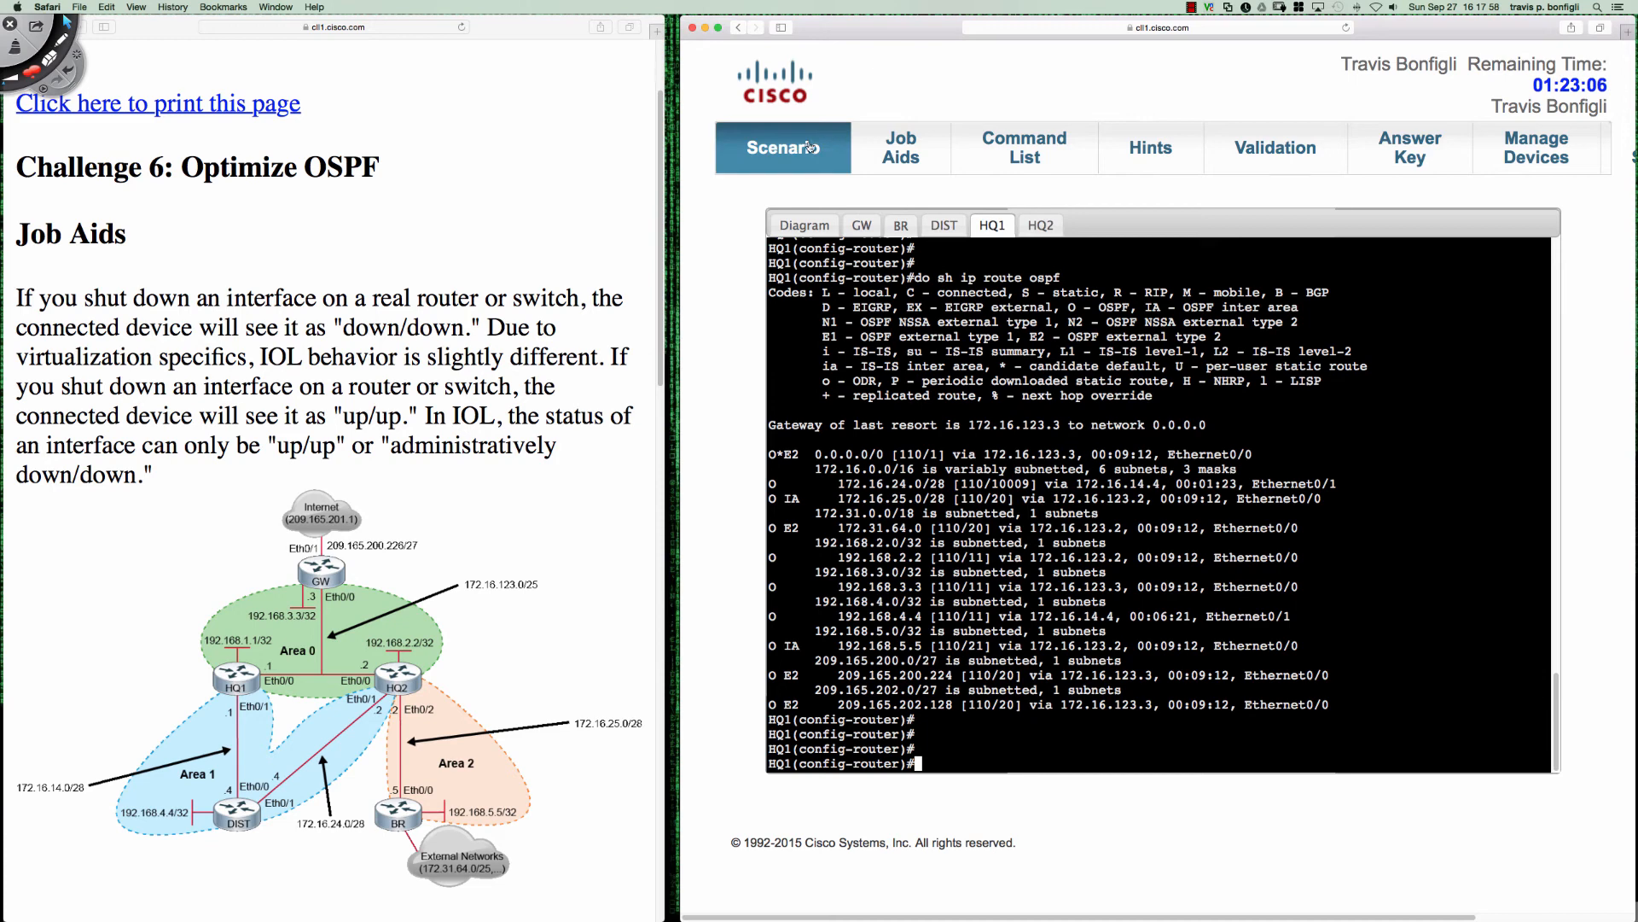
- Review the challenge's scenario requirements for area 1 traffic, and return to the topology diagram in the Job Aids
click(784, 147)
scroll(317, 582, down, 3)
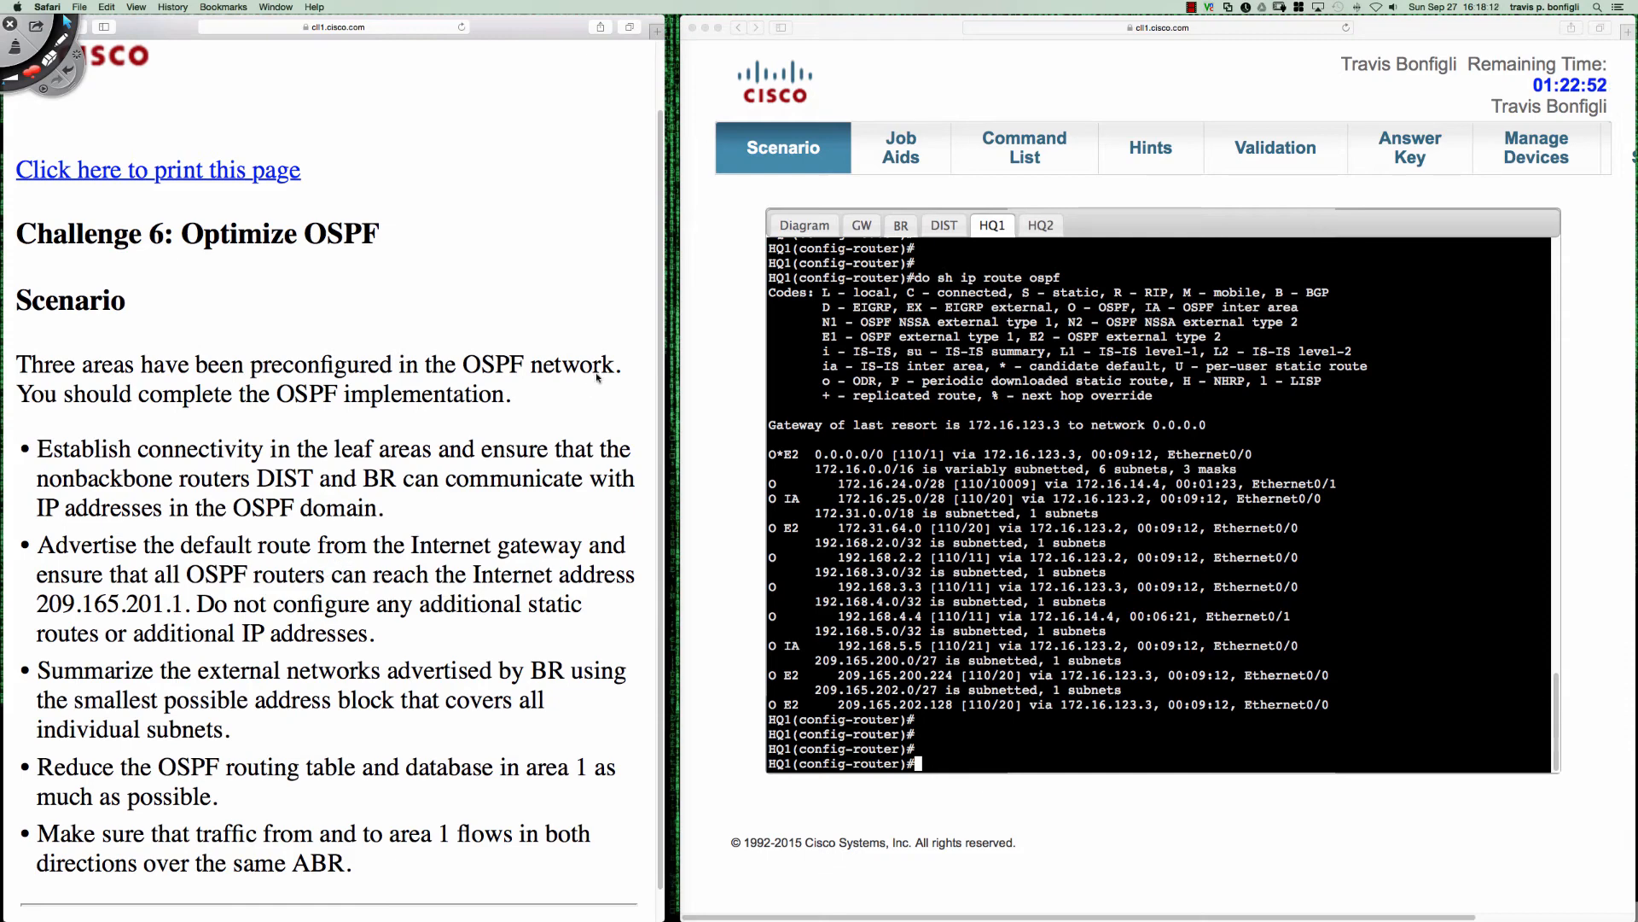
click(901, 151)
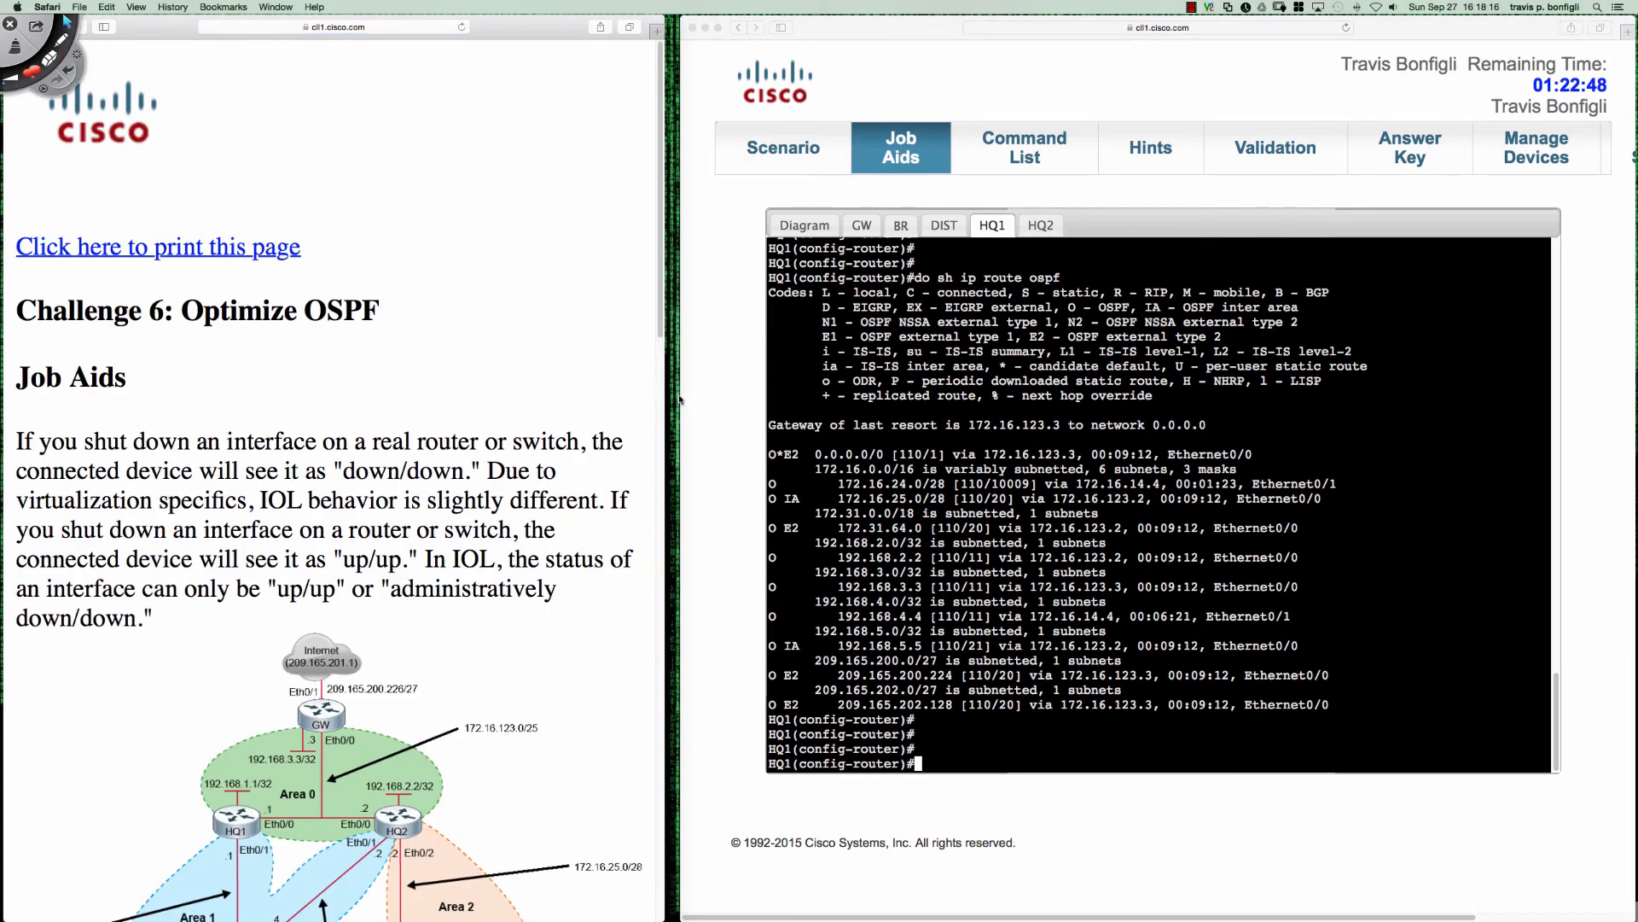
scroll(617, 416, down, 3)
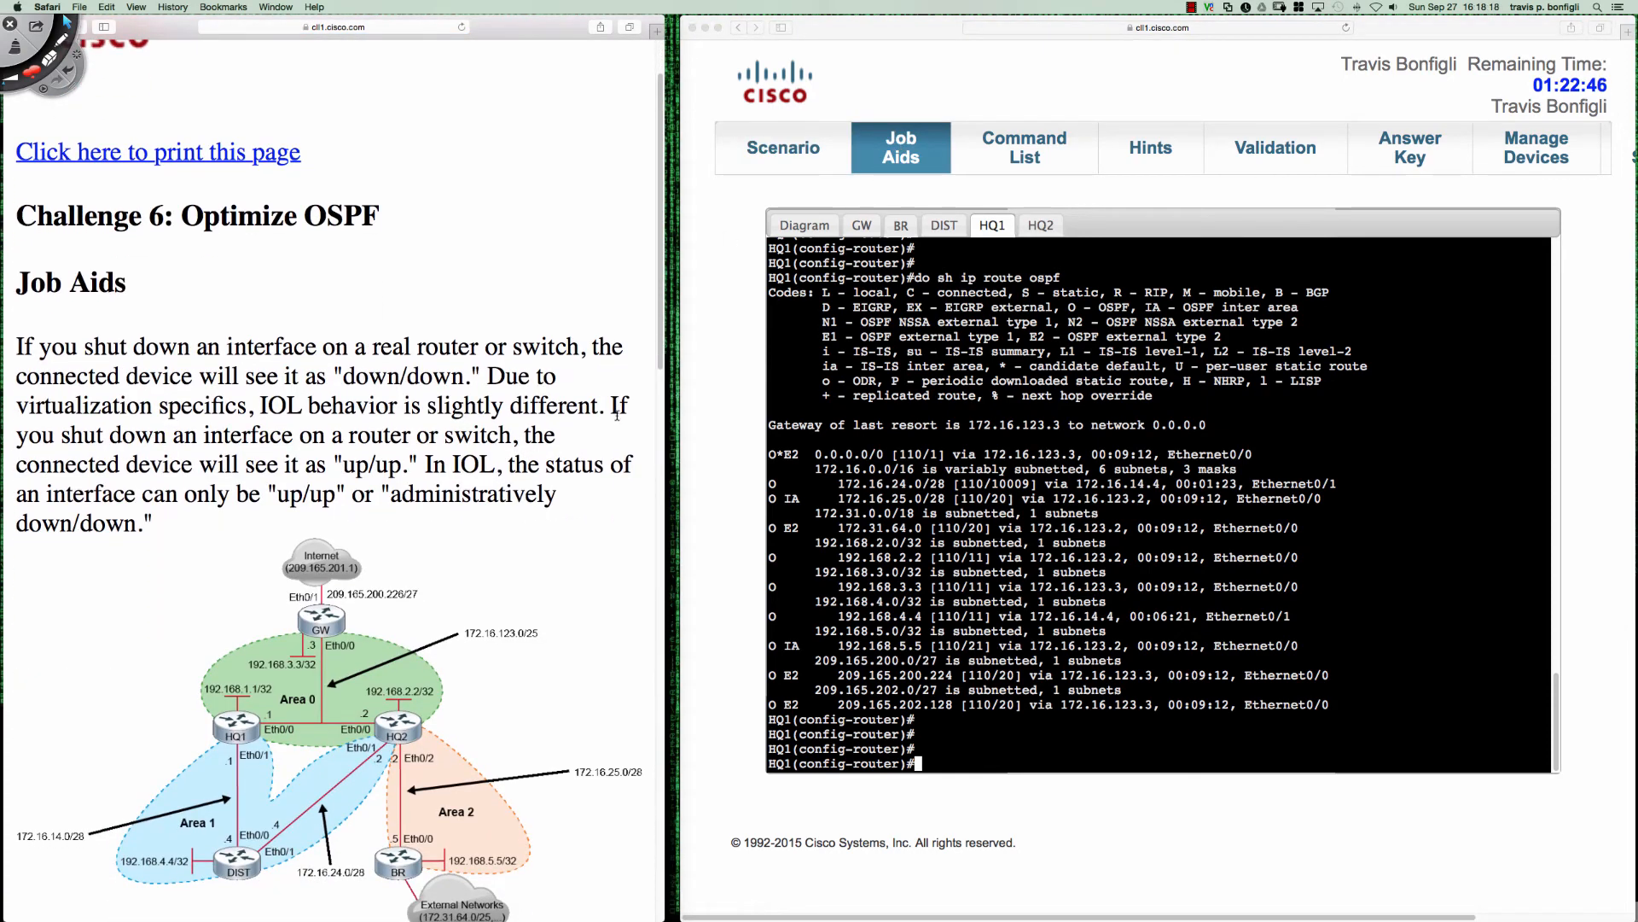
scroll(510, 493, down, 1)
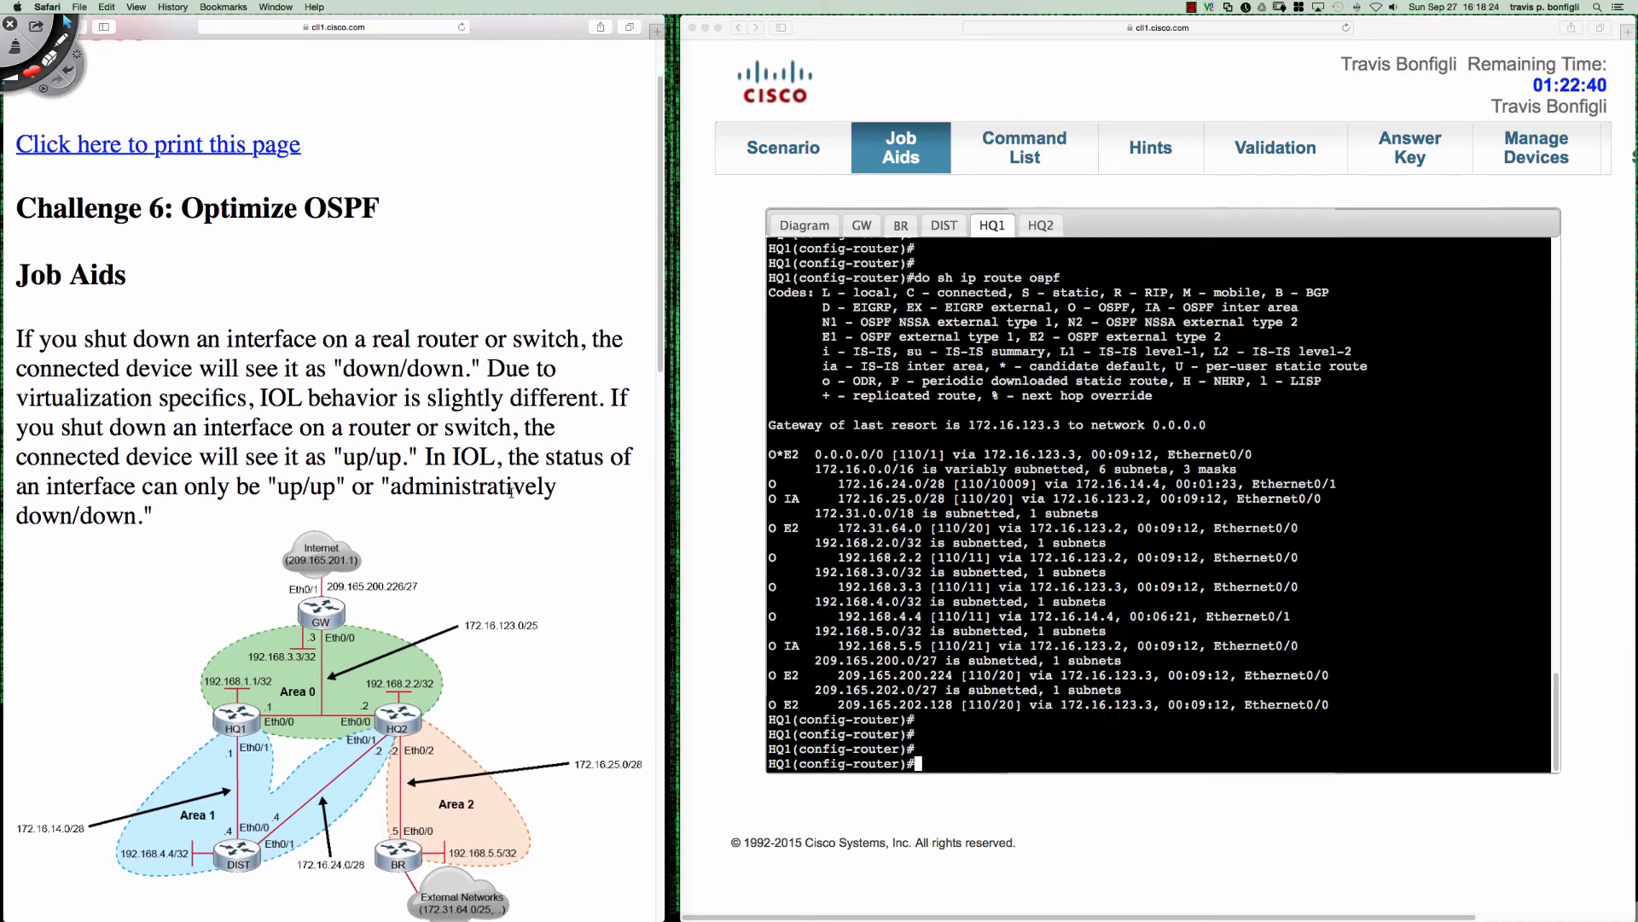
scroll(510, 493, down, 1)
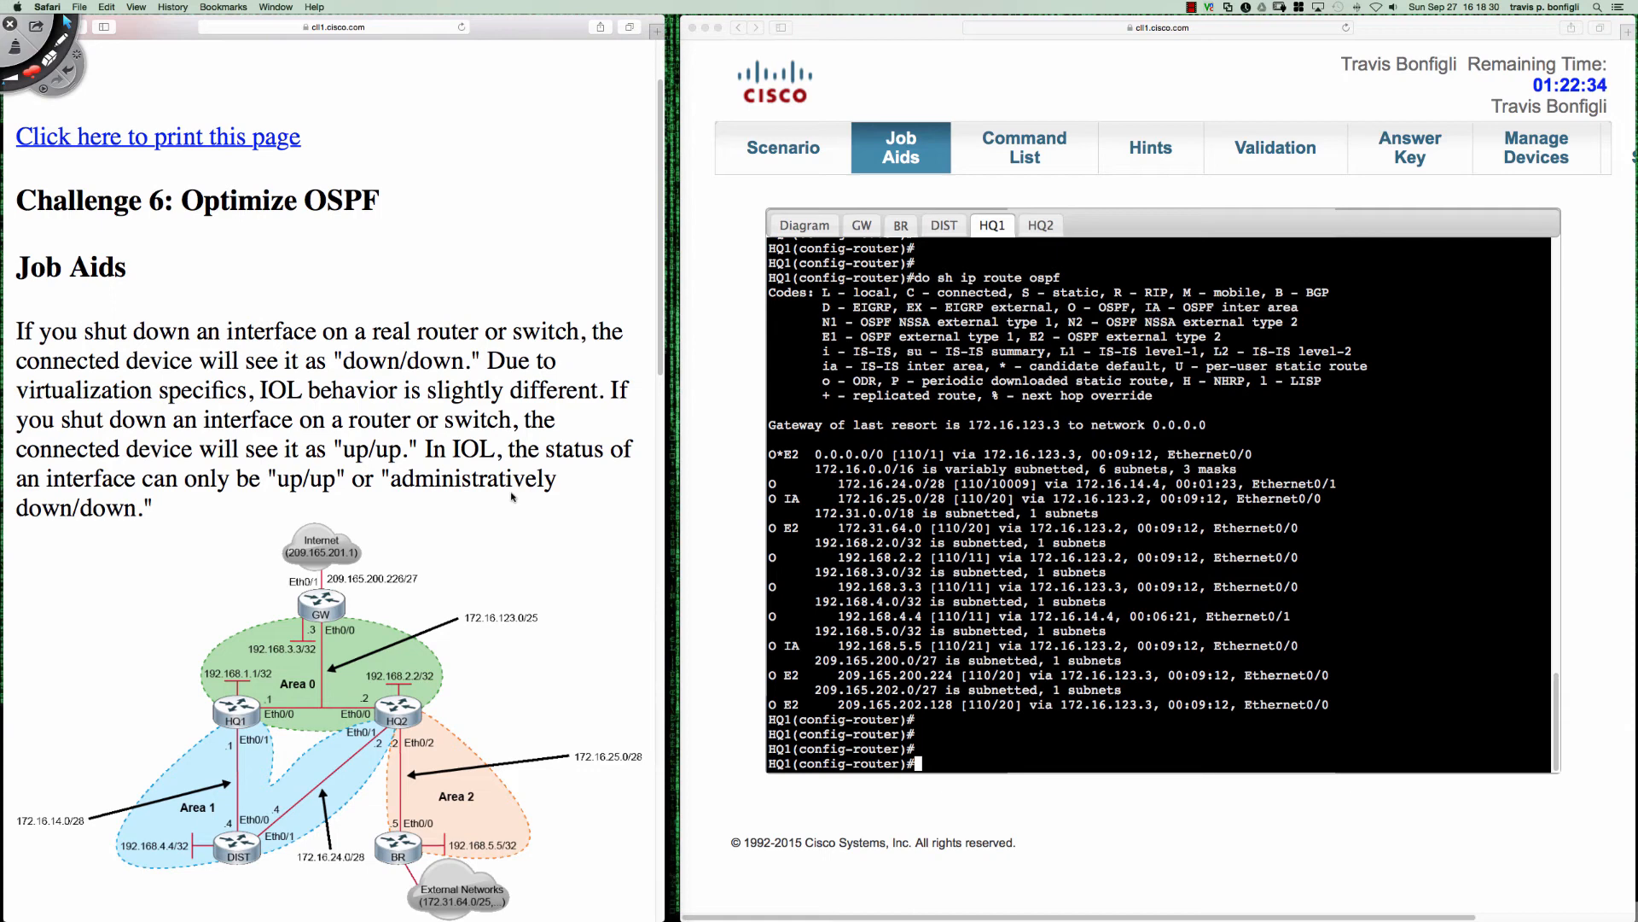
- Annotate the topology diagram at HQ2 with "O" beside its Area 1 link and "O IA" beside its Area 0 link
key(super+Tab)
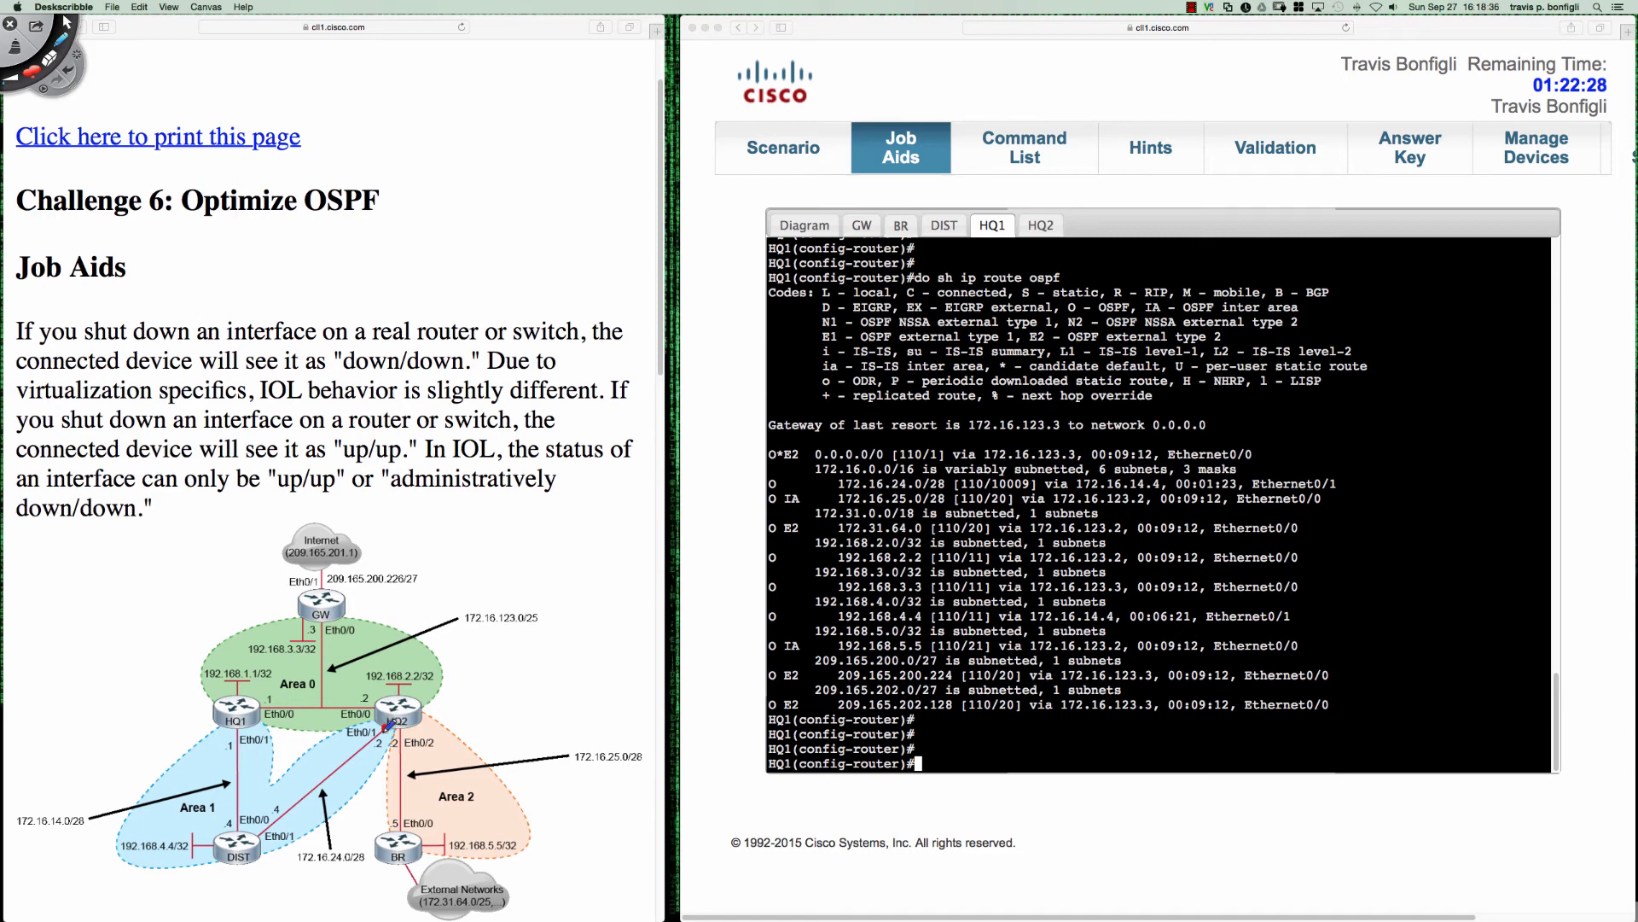
mouse_move(328, 748)
mouse_down()
mouse_move(337, 760)
mouse_move(339, 747)
mouse_up()
mouse_move(349, 706)
mouse_down()
mouse_move(360, 696)
mouse_move(359, 715)
mouse_move(359, 695)
mouse_move(351, 710)
mouse_up()
drag(343, 682, 364, 690)
drag(357, 679, 372, 690)
drag(377, 689, 389, 689)
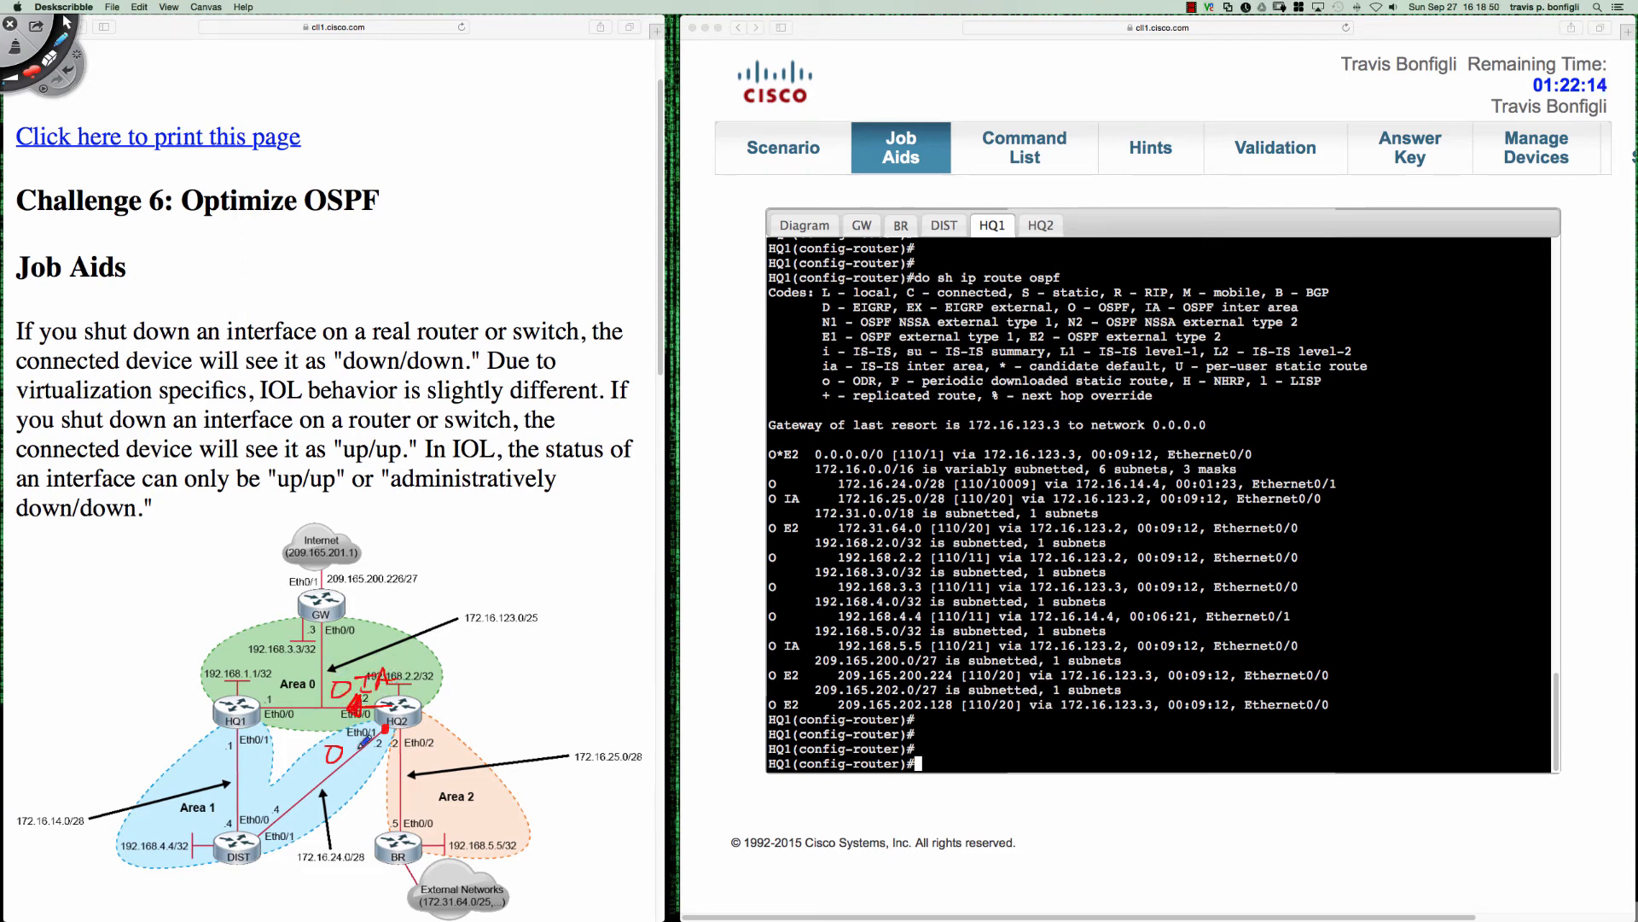
- Circle the O IA label on the diagram and the 10009 cost of HQ1's 172.16.24.0/28 route, and clear the annotations
drag(354, 751, 343, 772)
mouse_move(1015, 467)
mouse_down()
mouse_move(990, 486)
mouse_move(1035, 489)
mouse_move(1014, 475)
mouse_up()
mouse_move(367, 664)
mouse_down()
mouse_move(352, 657)
mouse_move(369, 692)
mouse_move(397, 658)
mouse_move(353, 658)
mouse_up()
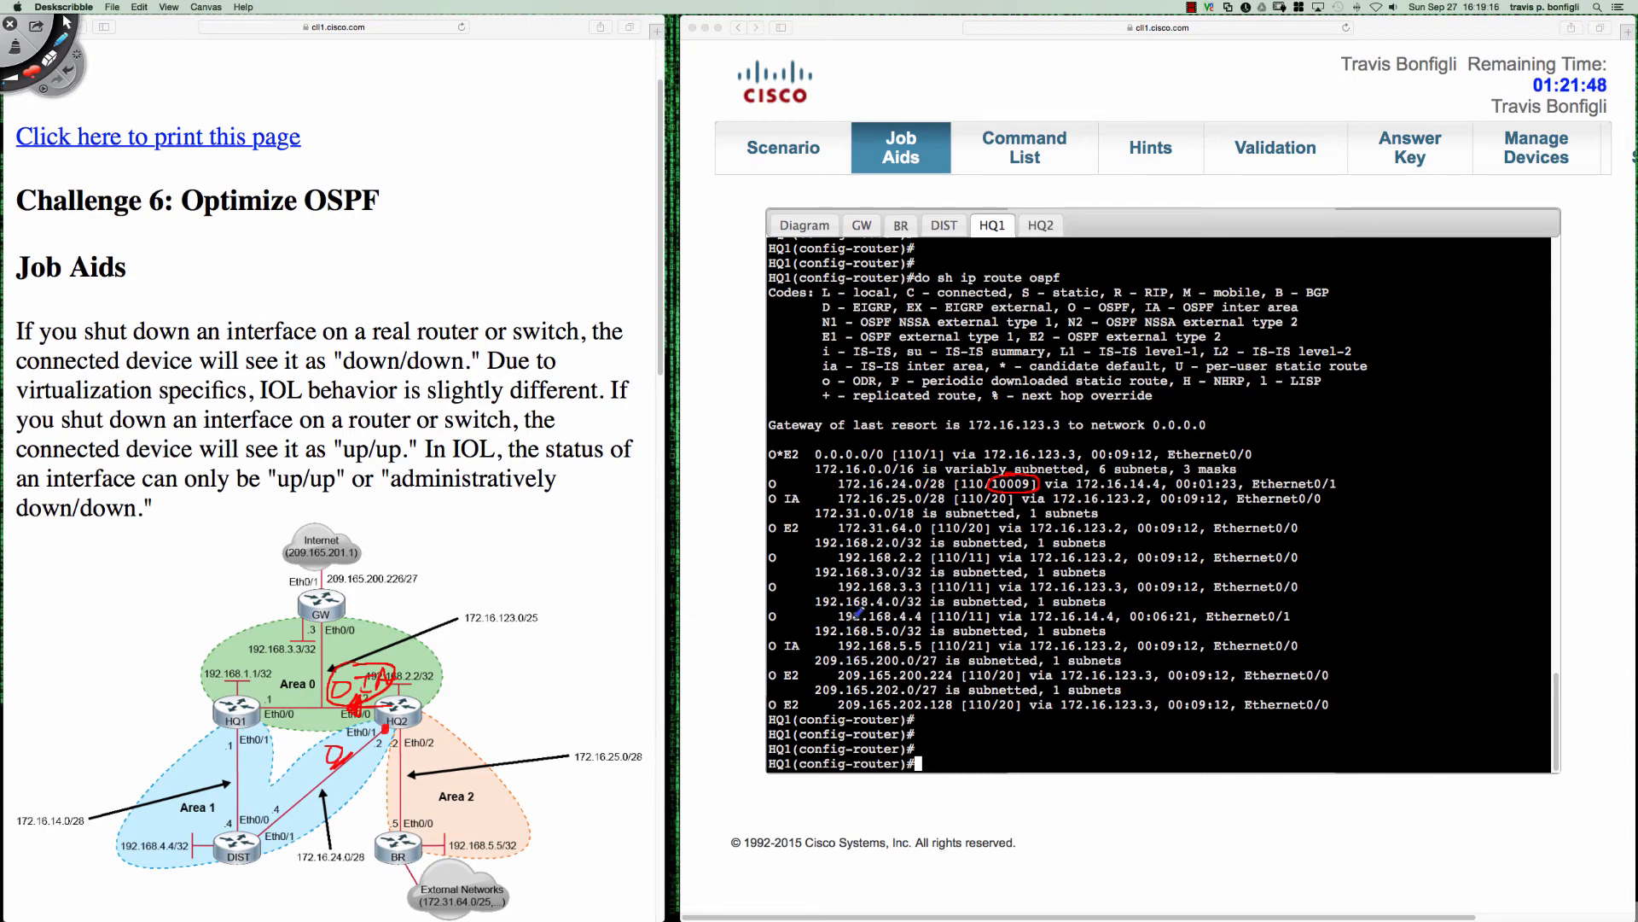
drag(977, 604, 974, 603)
key(Delete)
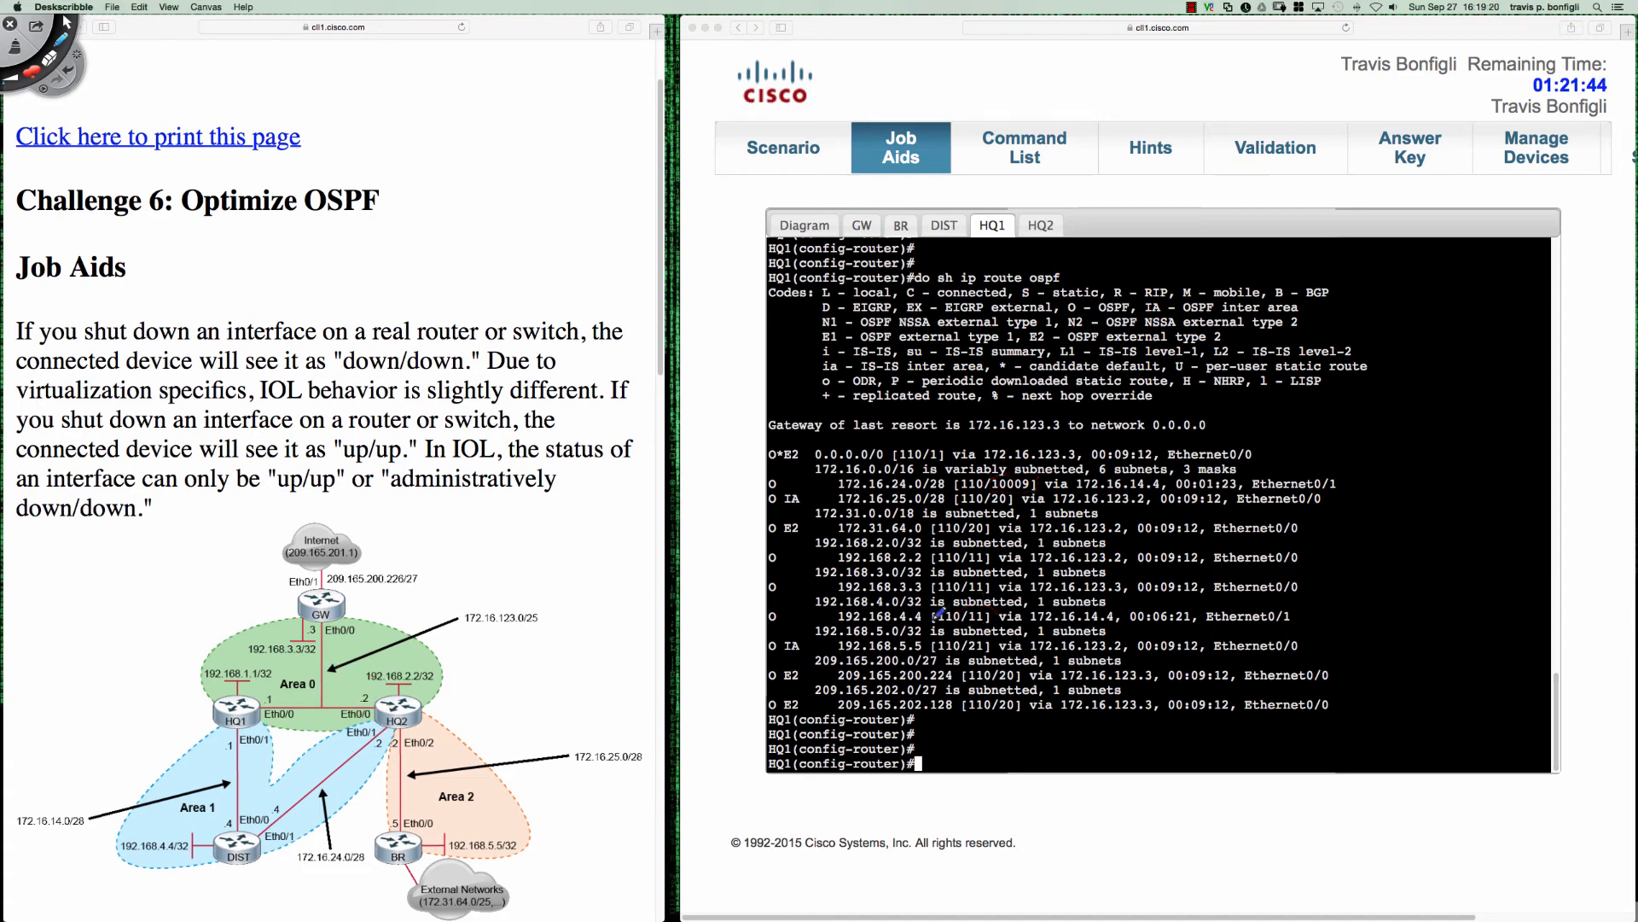
- Switch to HQ2's console, underline its route to 192.168.4.4 with cost 10000, and circle the route's O code
key(Escape)
click(971, 352)
click(1040, 227)
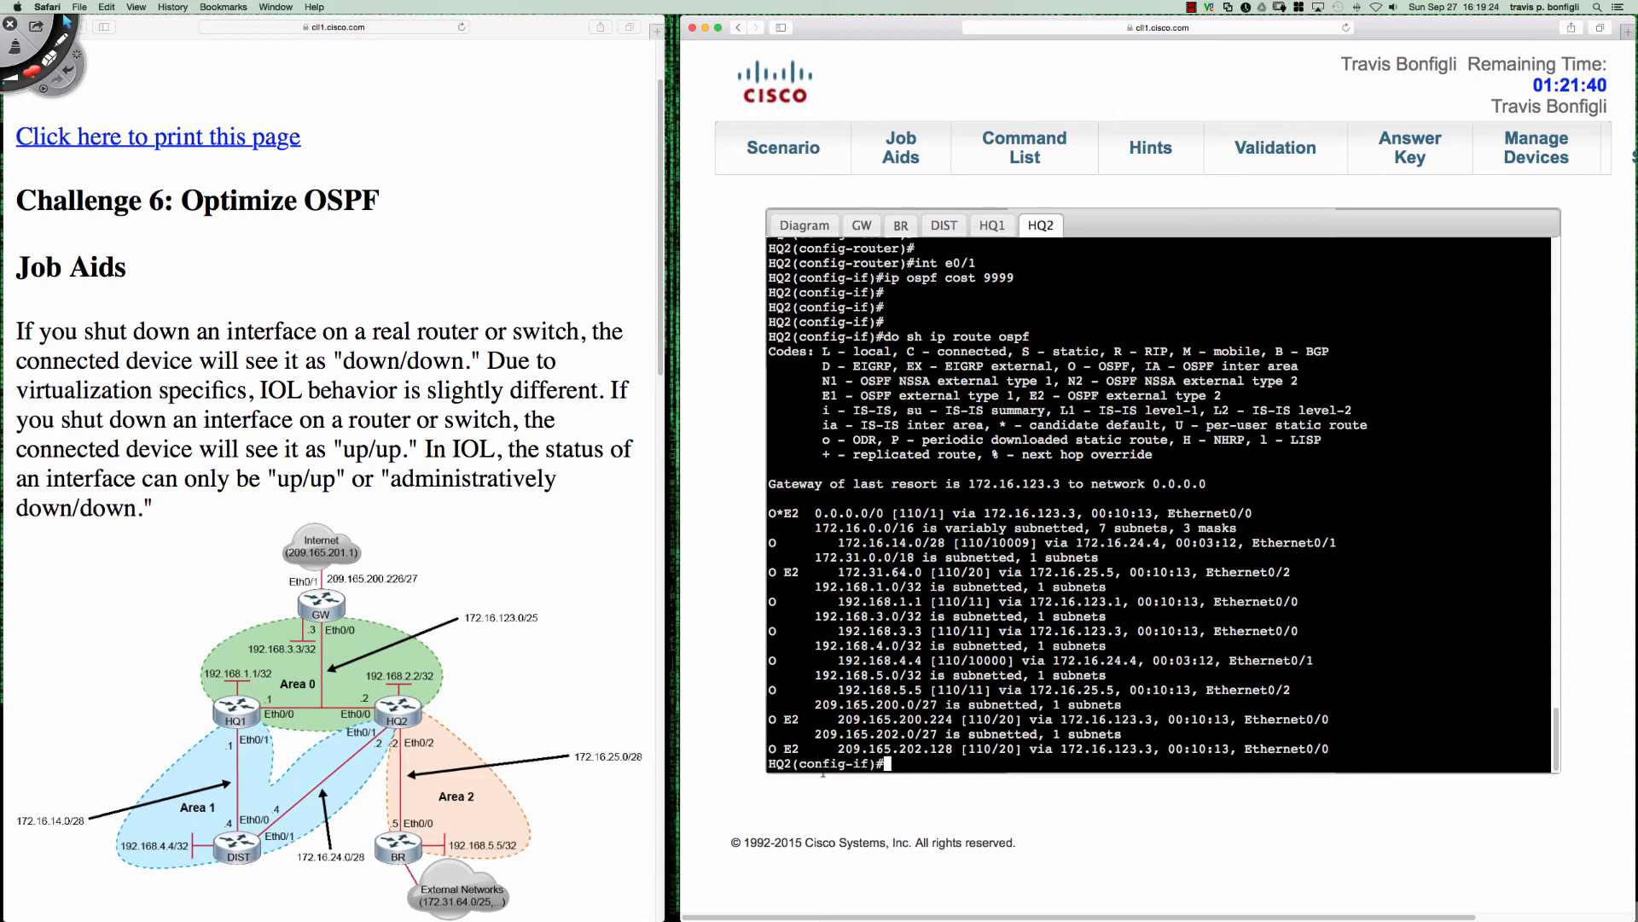
key(ctrl+p)
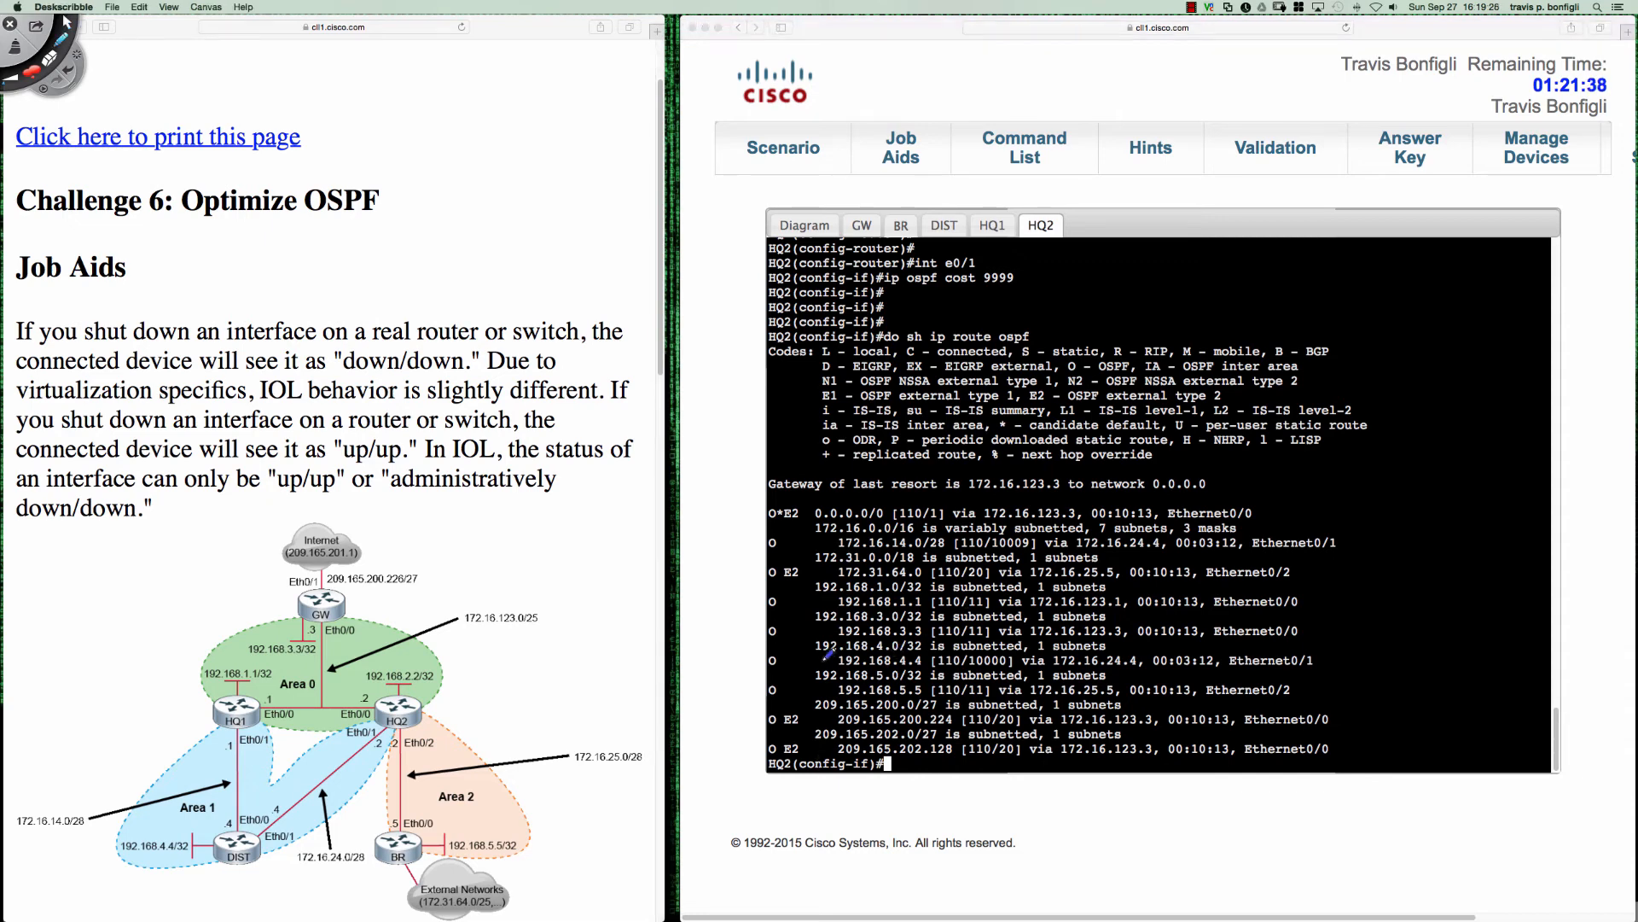
mouse_move(783, 660)
mouse_down()
mouse_move(968, 664)
mouse_move(1015, 646)
mouse_move(836, 650)
mouse_up()
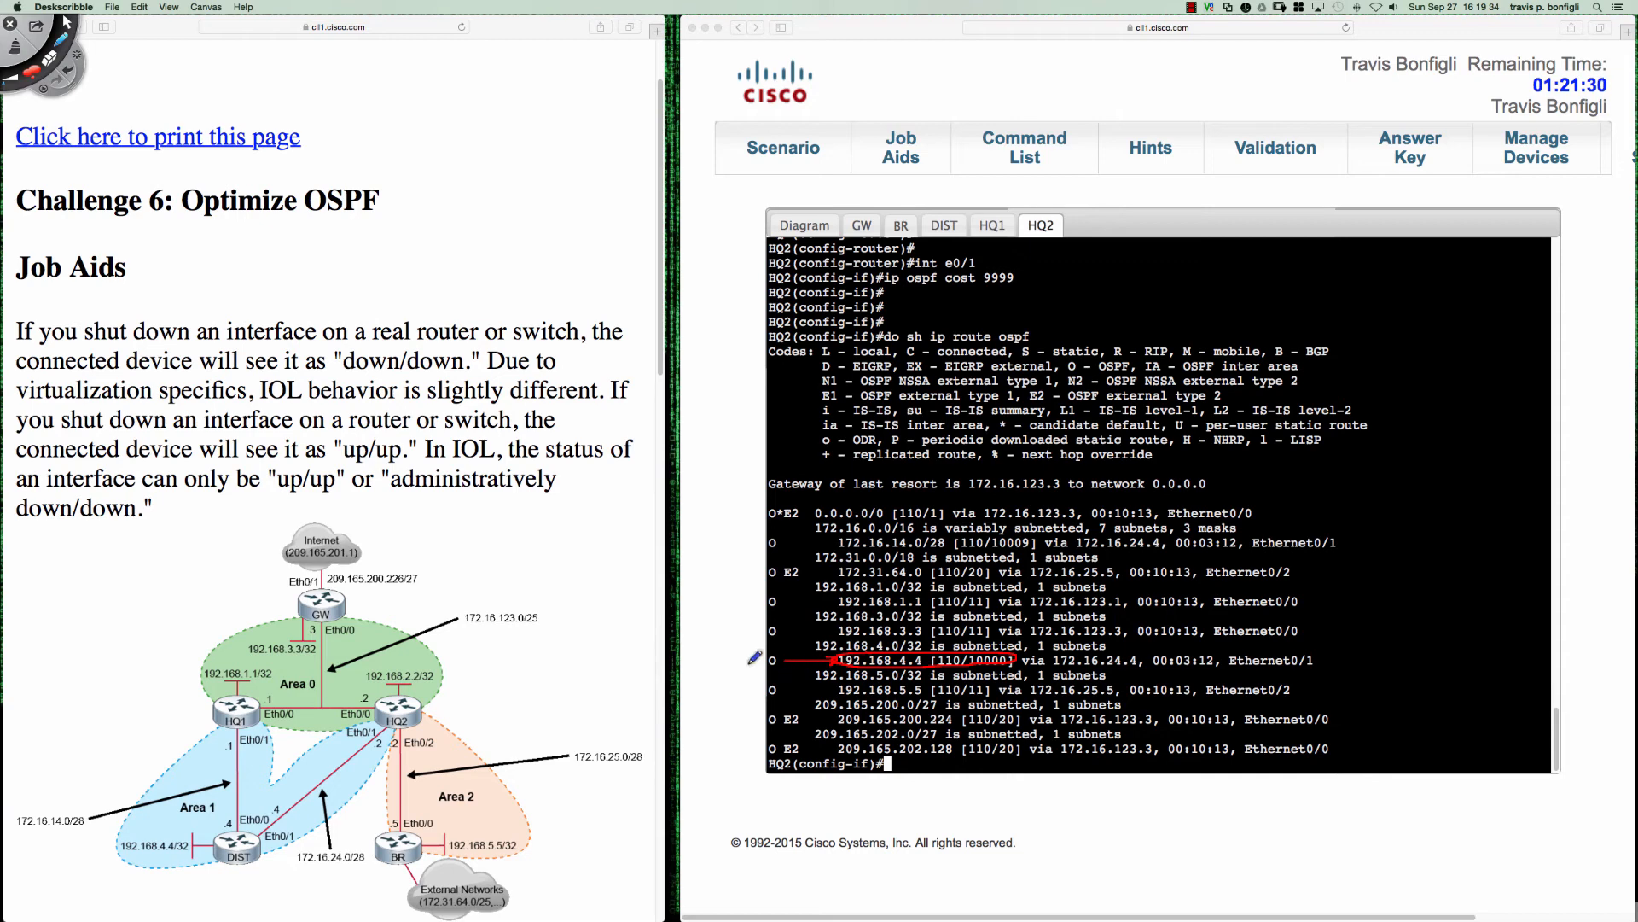
mouse_move(761, 649)
mouse_down()
mouse_move(797, 664)
mouse_move(773, 643)
mouse_up()
- Write the OSPF route preference order O, O IA, E1, N1, E2, N2 beside HQ2's output, with a dash after each
mouse_move(722, 483)
mouse_down()
mouse_move(713, 469)
mouse_move(717, 491)
mouse_move(682, 517)
mouse_move(723, 530)
mouse_move(736, 511)
mouse_move(732, 531)
mouse_up()
mouse_move(741, 512)
mouse_down()
mouse_move(738, 530)
mouse_move(755, 531)
mouse_up()
drag(737, 523, 751, 521)
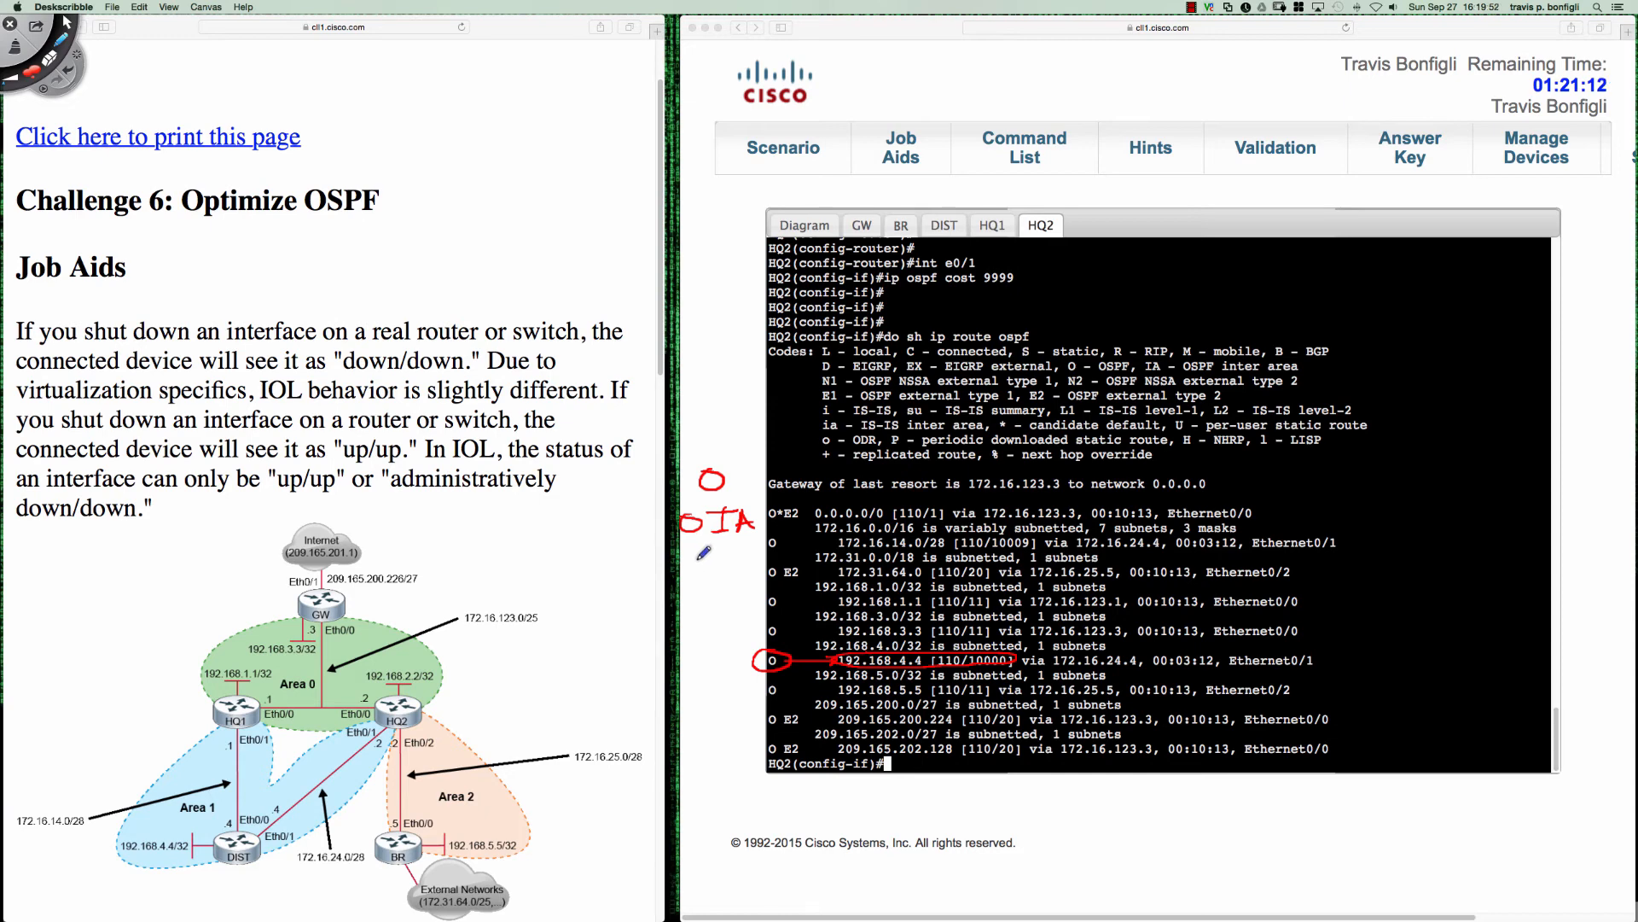
drag(700, 559, 745, 583)
drag(699, 561, 721, 559)
drag(693, 574, 747, 586)
mouse_move(694, 637)
mouse_down()
mouse_move(745, 629)
mouse_move(718, 667)
mouse_move(722, 645)
mouse_up()
mouse_move(700, 658)
mouse_down()
mouse_move(744, 671)
mouse_move(722, 691)
mouse_move(751, 706)
mouse_up()
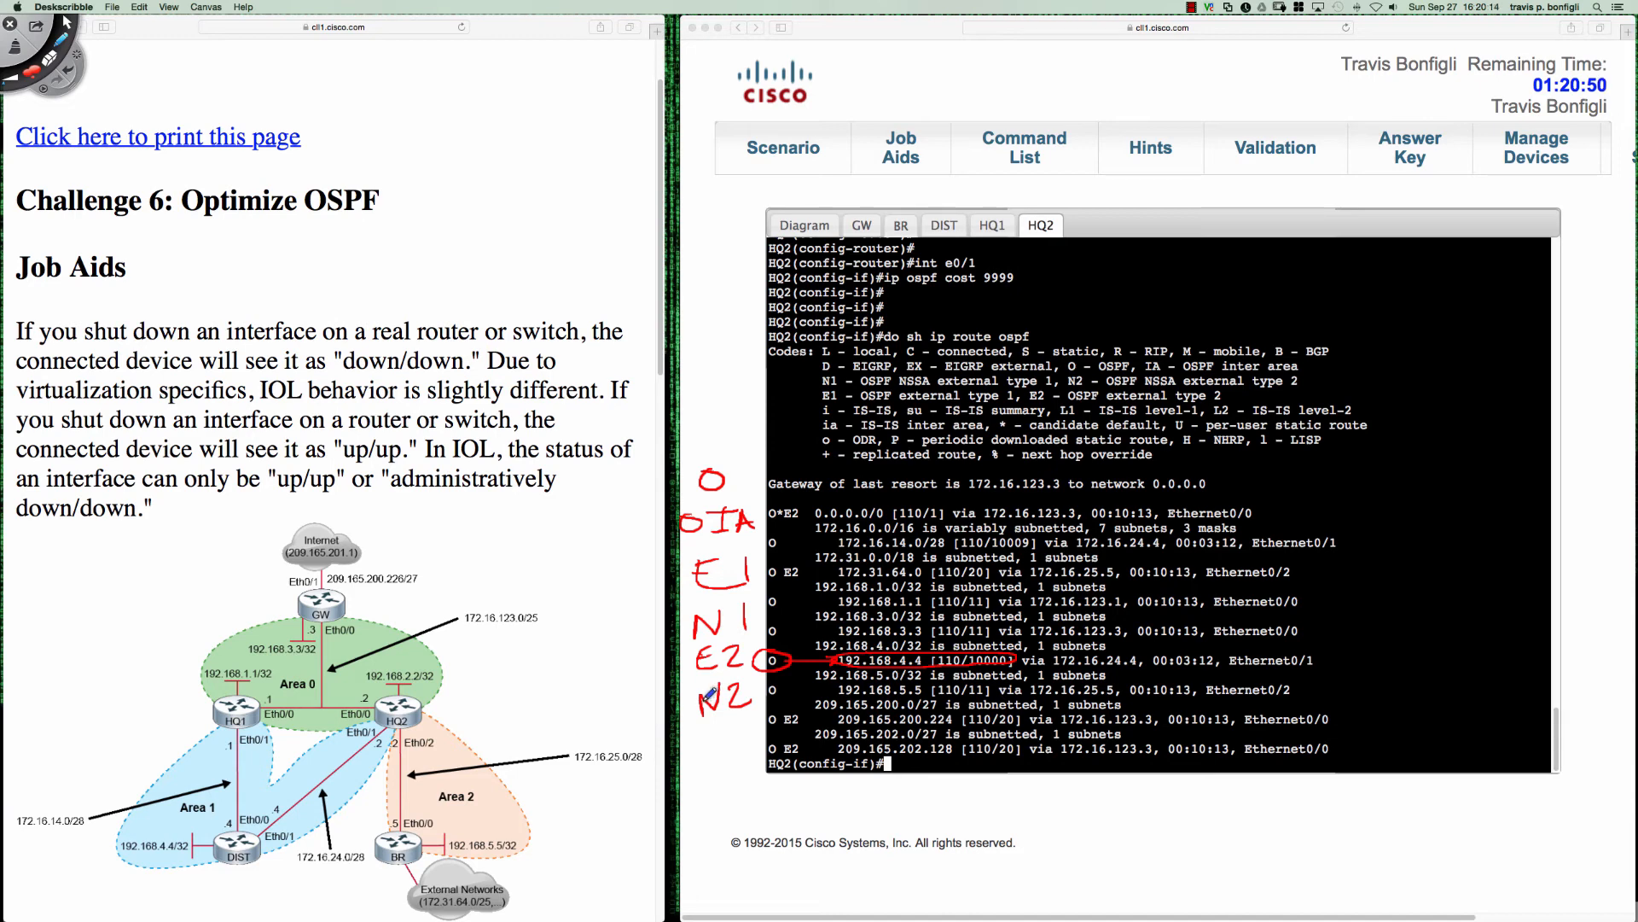
mouse_move(731, 479)
mouse_down()
mouse_move(747, 469)
mouse_move(756, 510)
mouse_up()
mouse_move(753, 567)
mouse_down()
mouse_move(767, 561)
mouse_move(768, 603)
mouse_up()
drag(752, 692, 768, 687)
- Mark HQ2's Area 1 interface on the diagram, circle the metrics in its OSPF routes, and clear all annotations
click(386, 729)
mouse_move(987, 621)
mouse_down()
mouse_move(966, 637)
mouse_move(991, 598)
mouse_move(962, 577)
mouse_move(1037, 532)
mouse_move(1011, 531)
mouse_up()
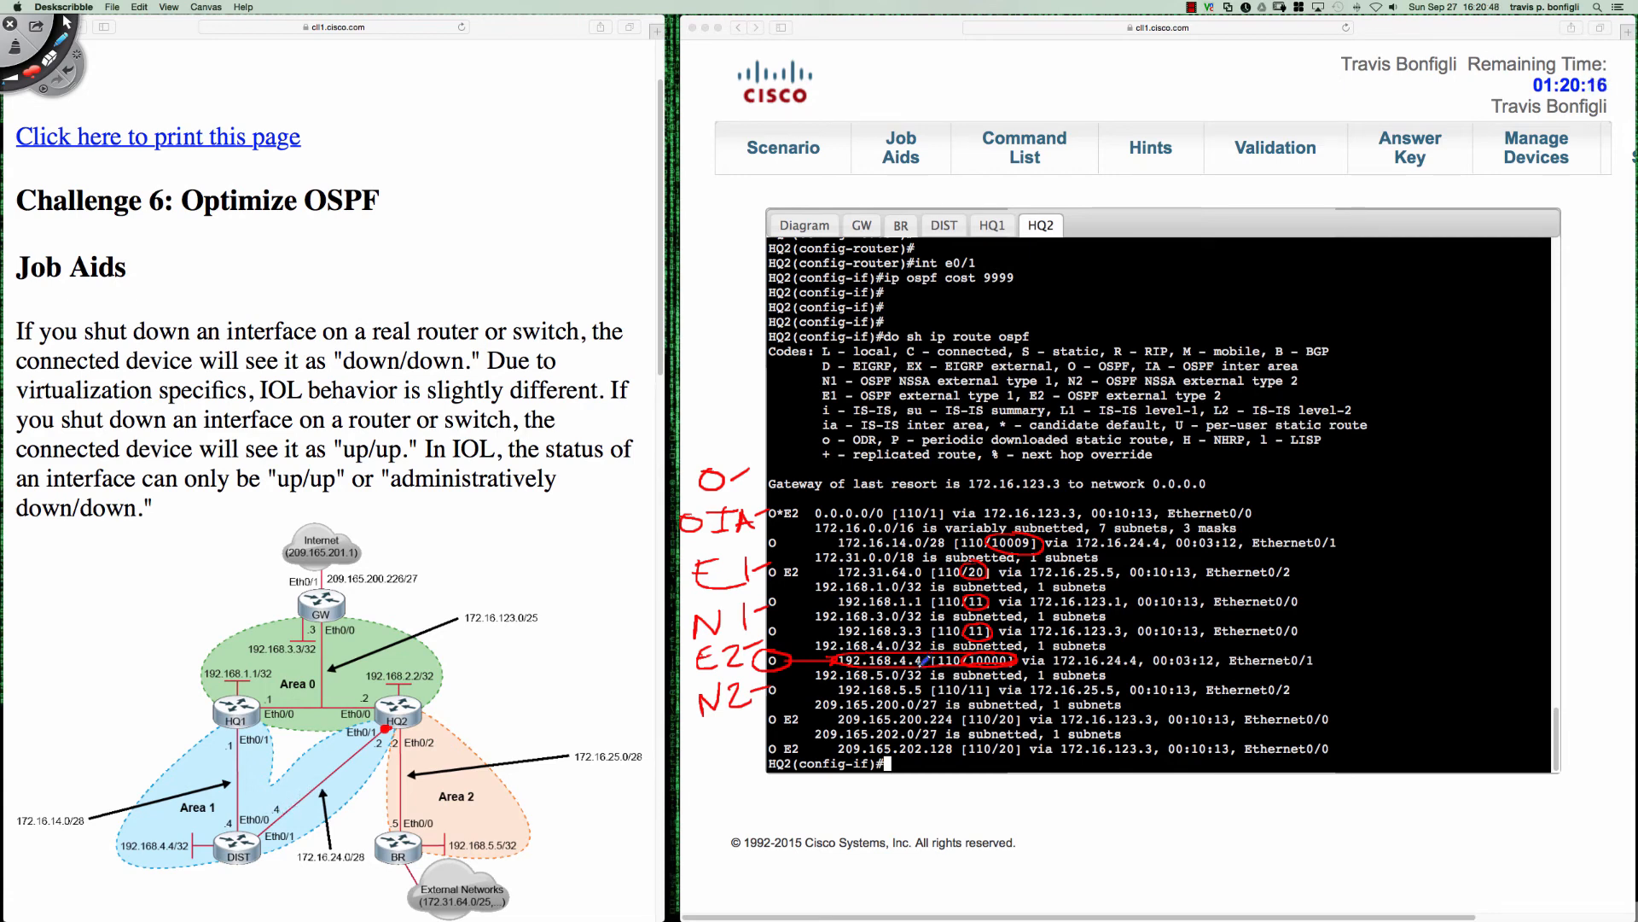
key(super+w)
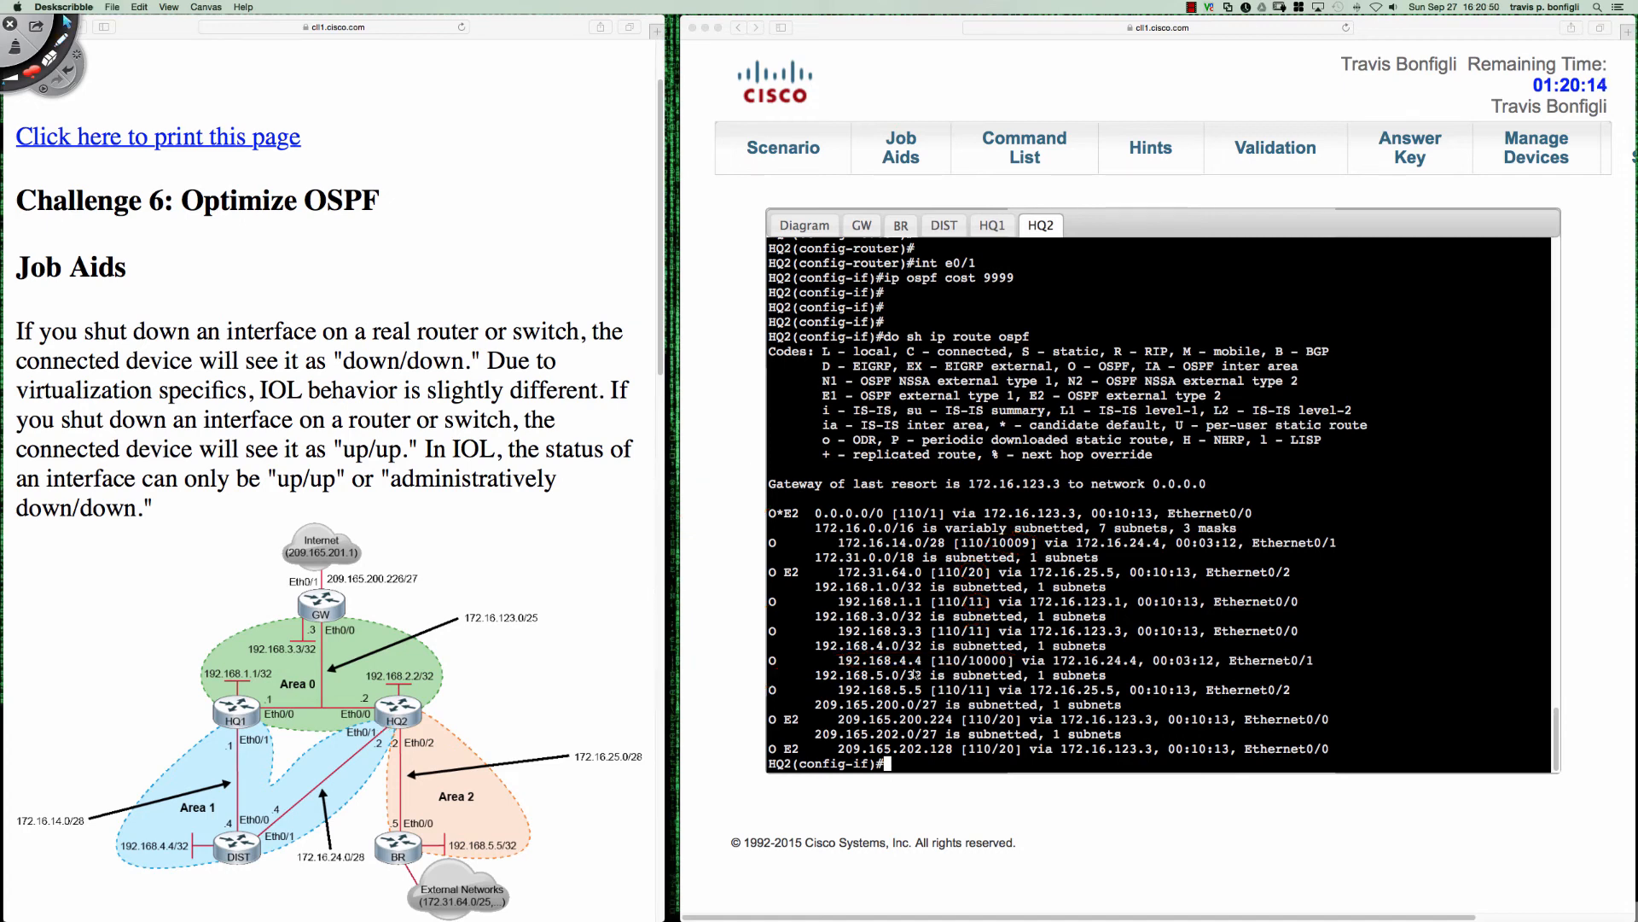
- Highlight HQ2's route to 172.16.14.0/28 with its metric for examination, and clear the selection
click(830, 533)
drag(838, 542, 1045, 543)
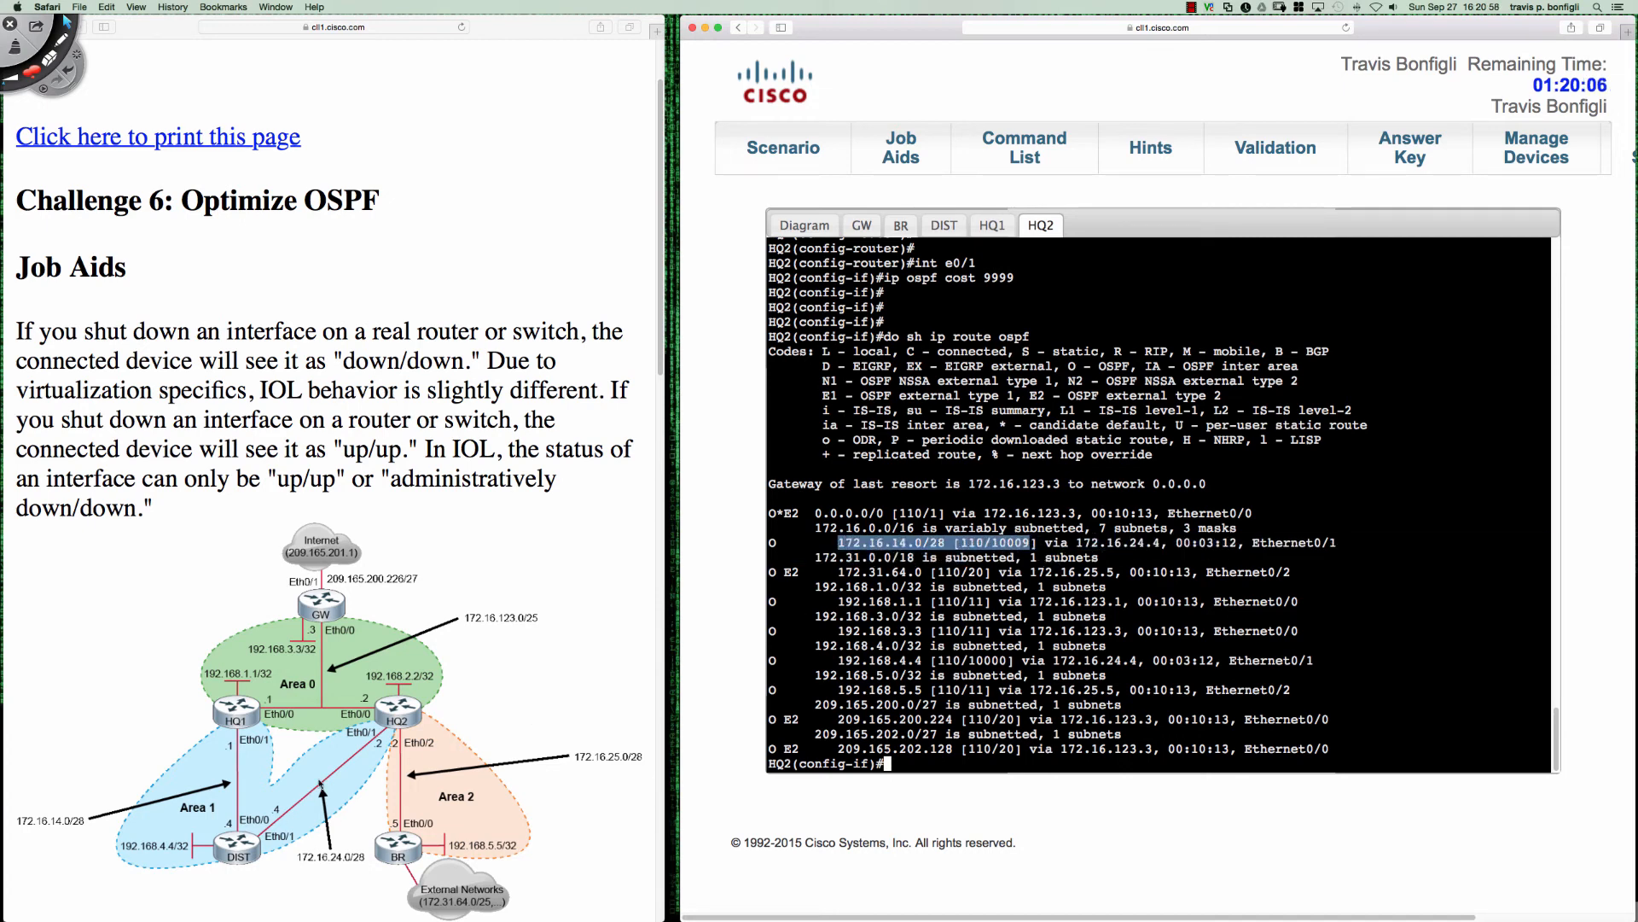
click(1024, 614)
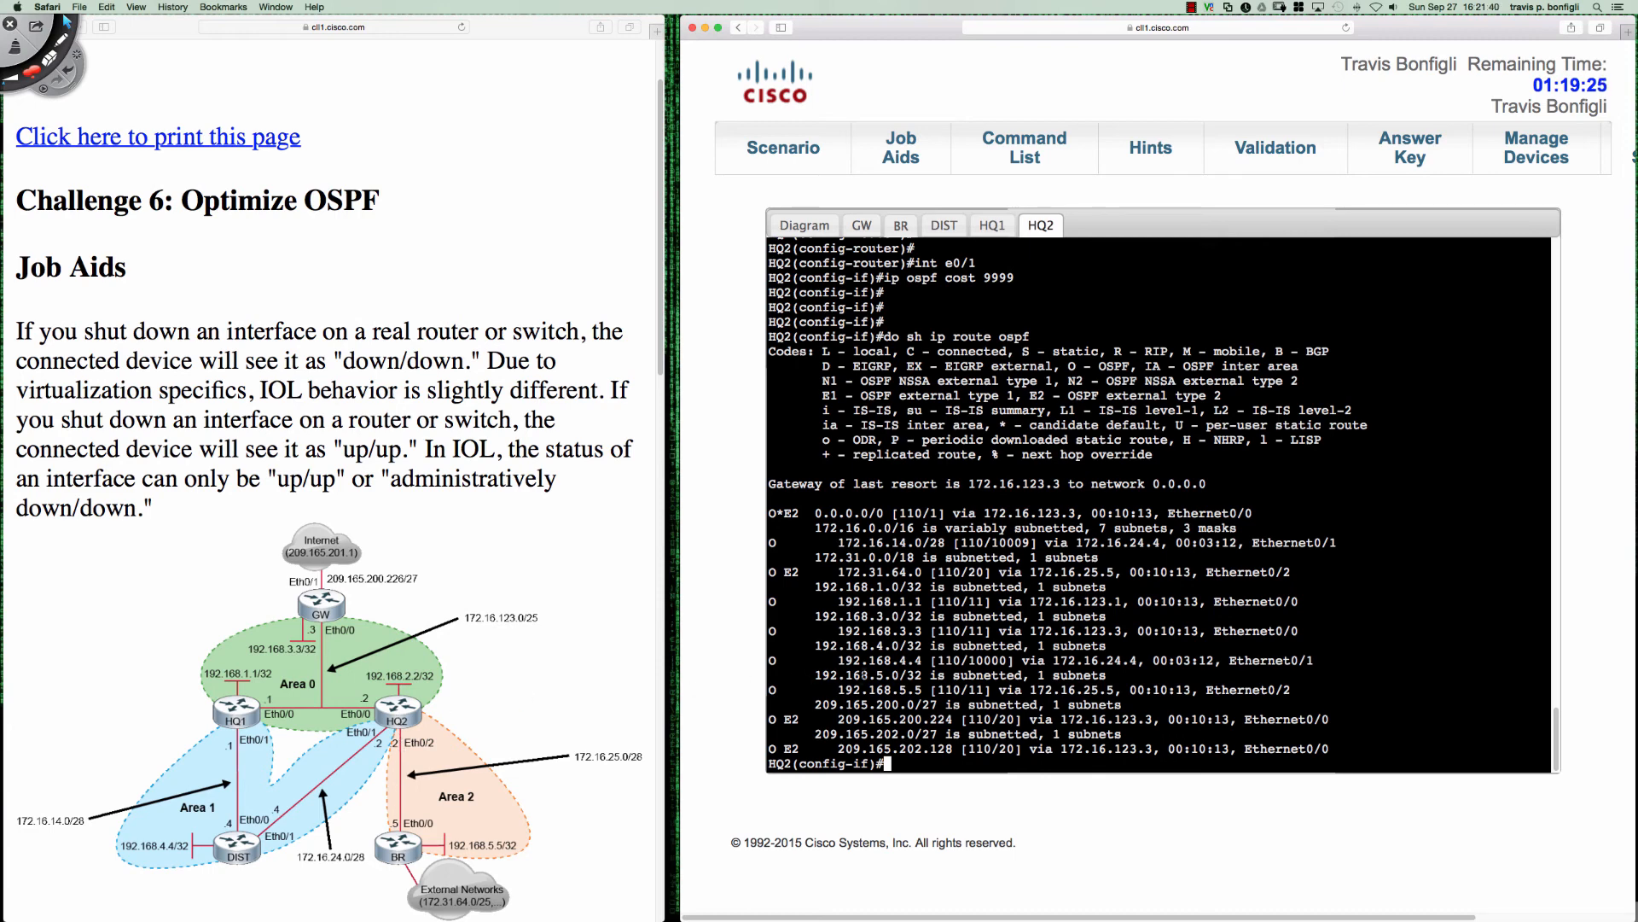
- Remove the OSPF cost of 9999 from HQ2's Ethernet0/1 interface with "no ip ospf cost 9999"
text(no ip opsf )
text(cost)
key(BackSpace)
key(BackSpace)
key(BackSpace)
key(BackSpace)
key(BackSpace)
key(BackSpace)
key(BackSpace)
key(BackSpace)
text(spf cost 9999)
key(Return)
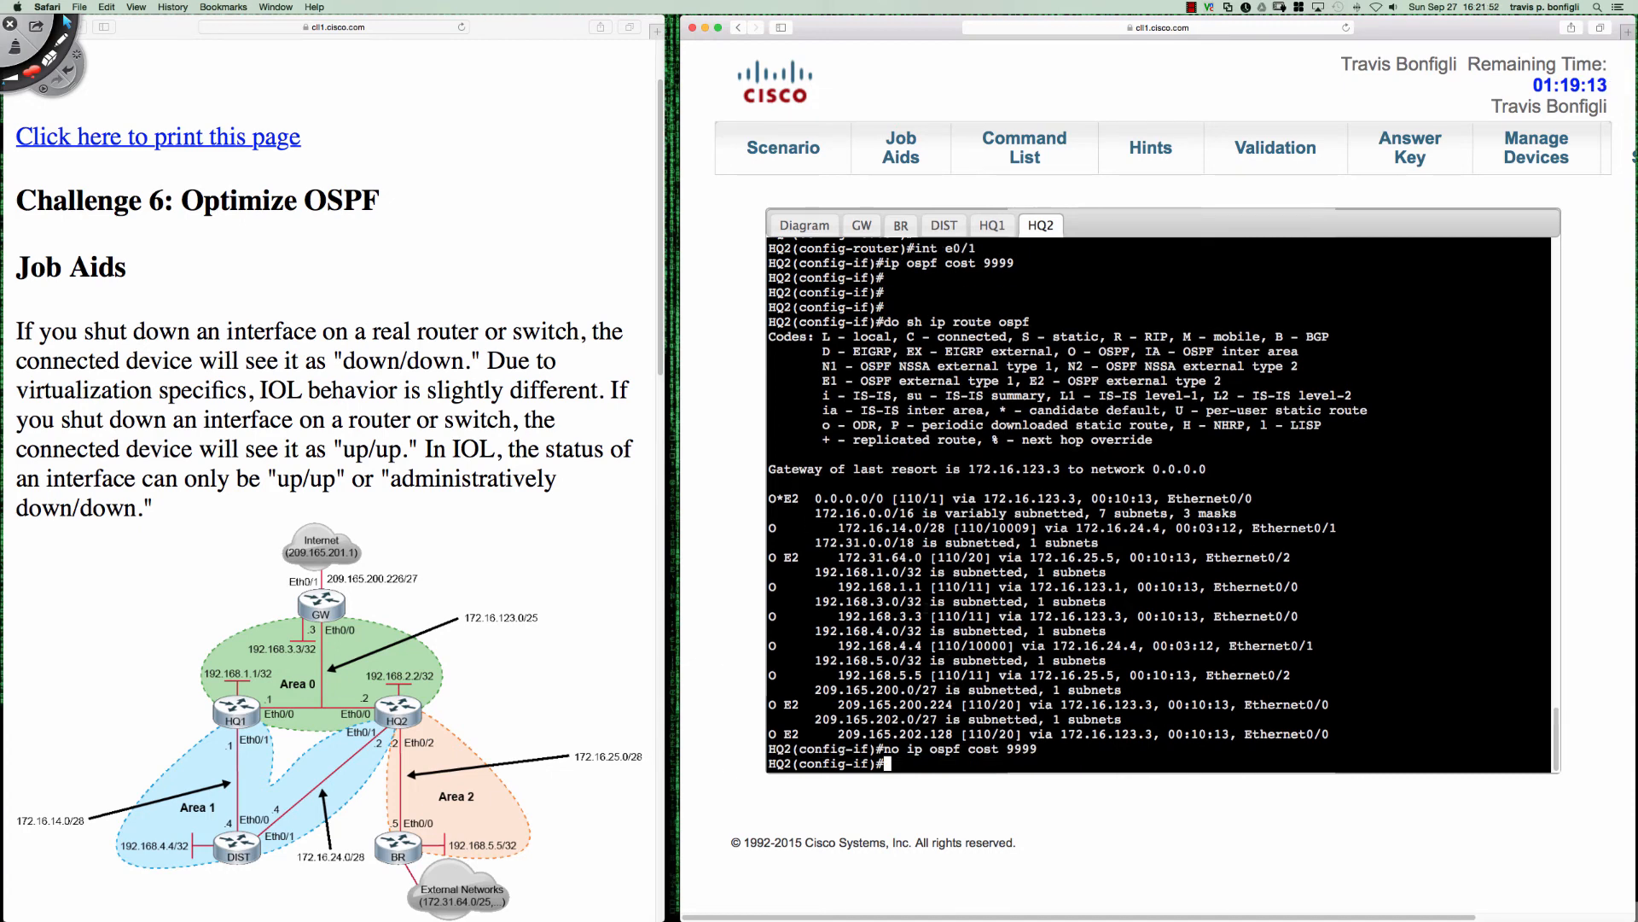
- Switch to DIST's console and remove the OSPF cost of 9999 from its Ethernet0/1 interface
click(944, 224)
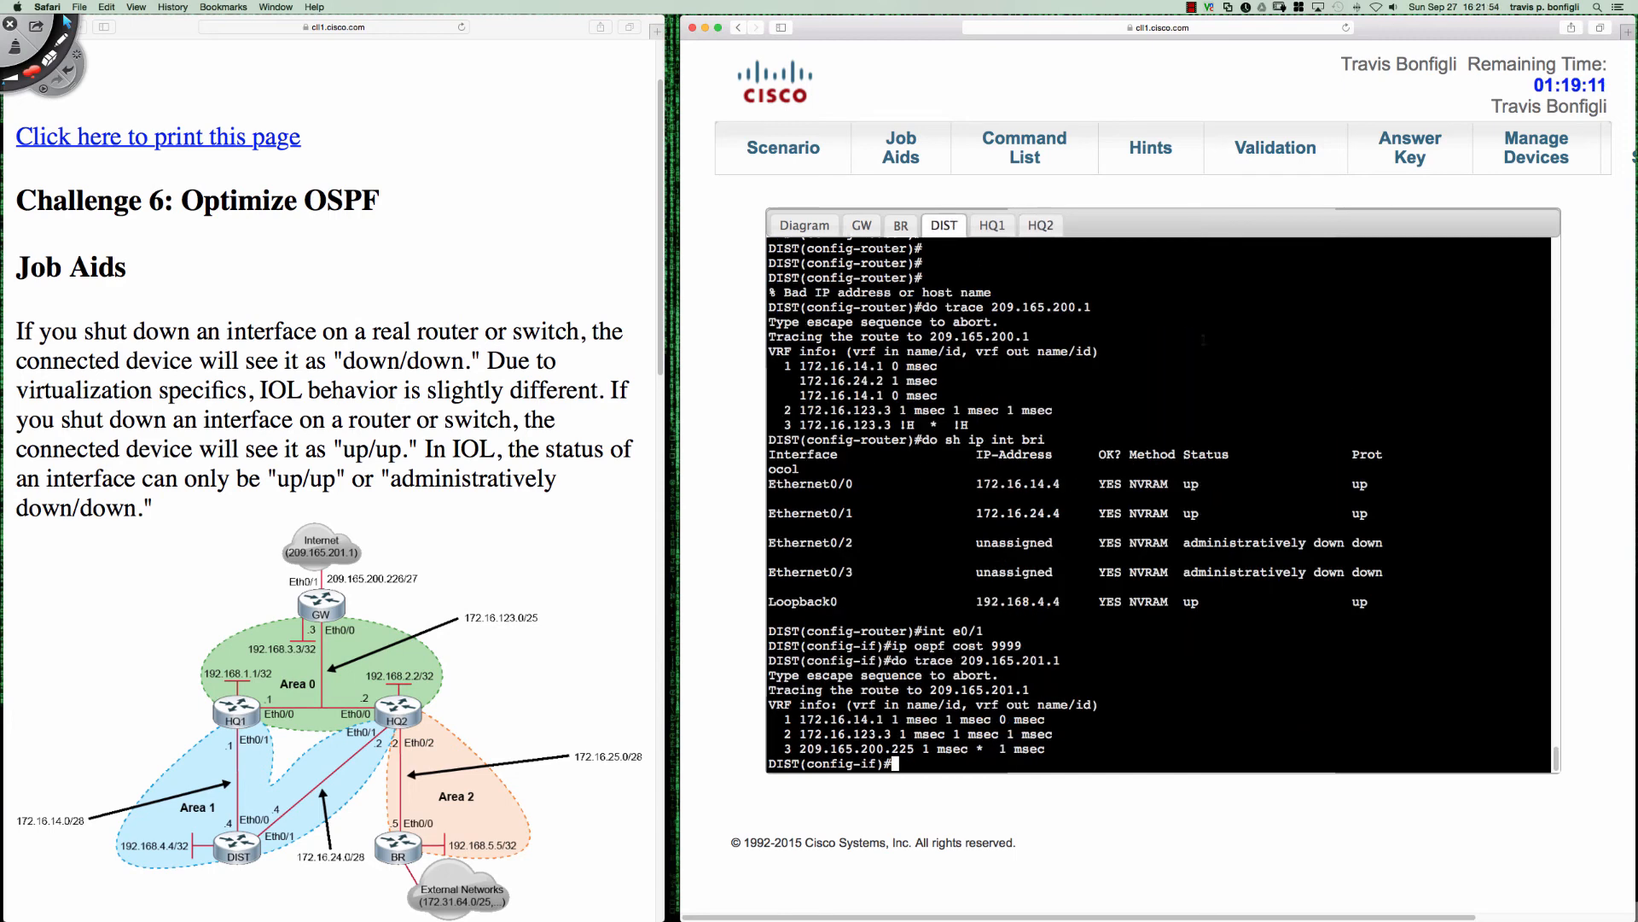
key(Return)
key(Return)
key(Return)
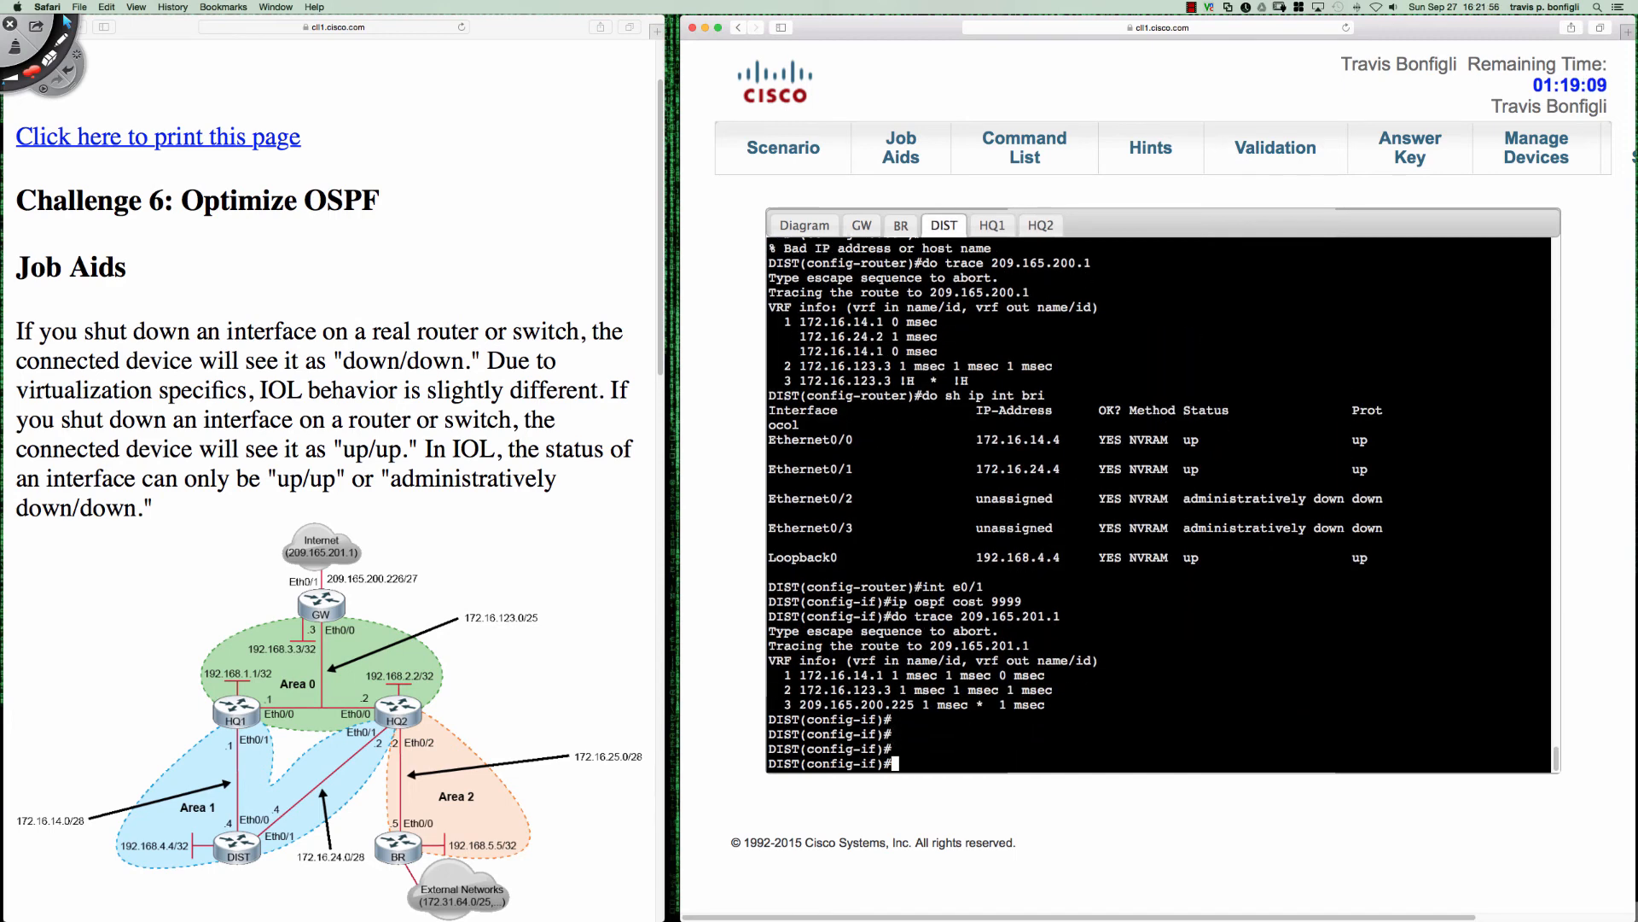
text(ip ospf cost)
key(BackSpace)
key(BackSpace)
key(BackSpace)
key(BackSpace)
key(BackSpace)
key(BackSpace)
key(BackSpace)
key(BackSpace)
key(BackSpace)
key(BackSpace)
key(BackSpace)
key(BackSpace)
key(BackSpace)
text(no ip ospf cost 9999)
key(Return)
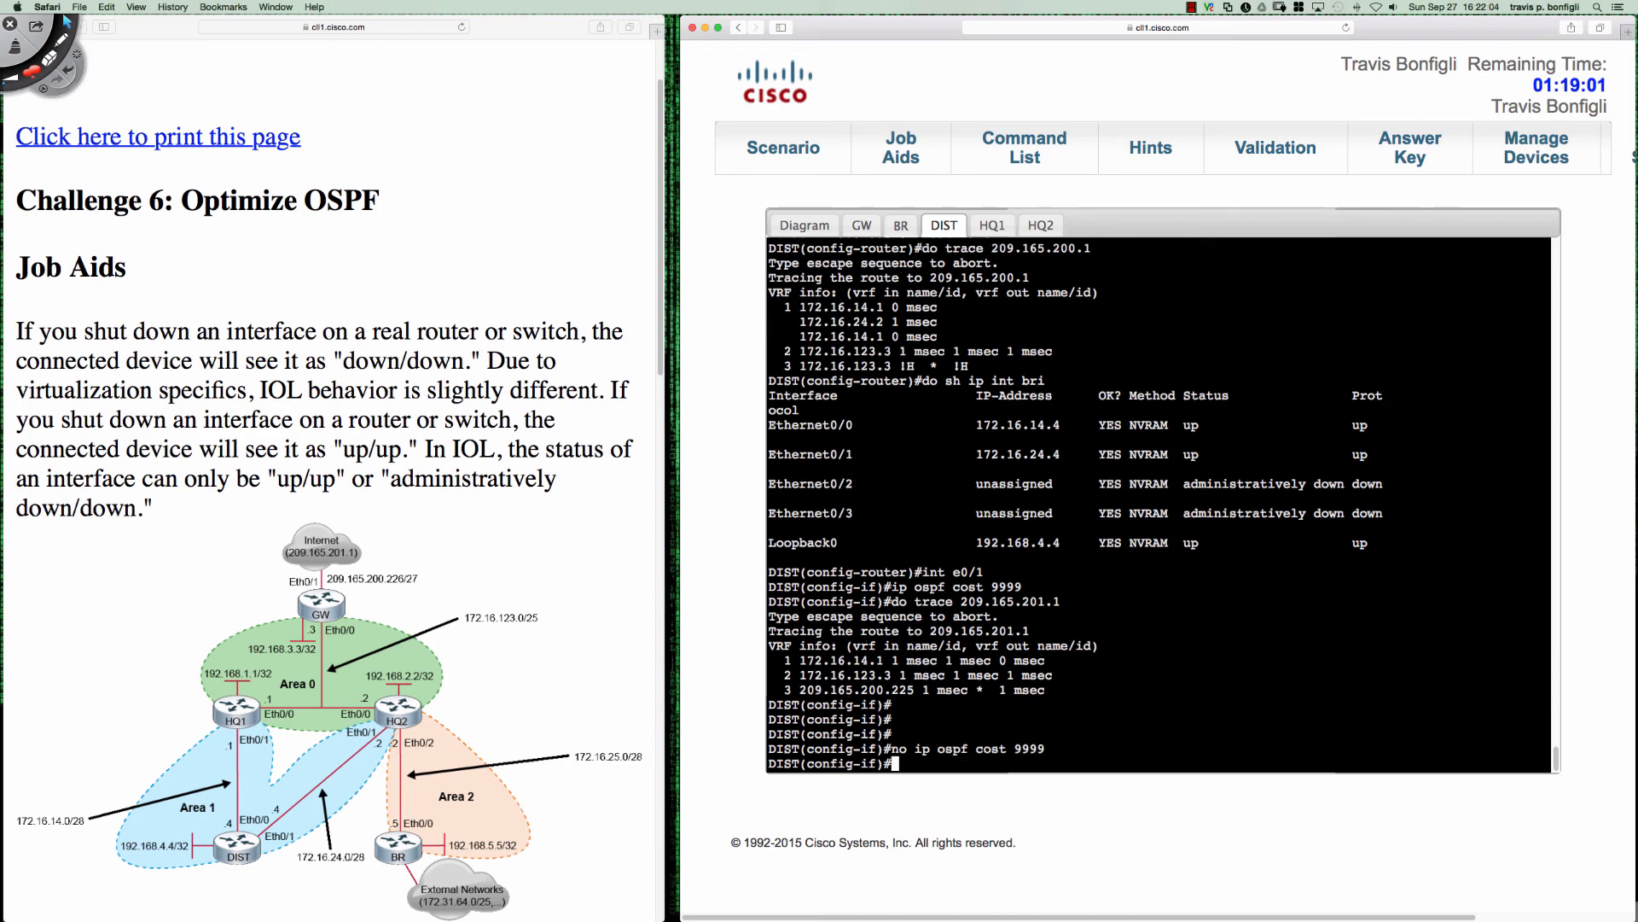
- Set the OSPF cost to 9999 on DIST's Ethernet0/0 interface
text(int e0/0)
key(Return)
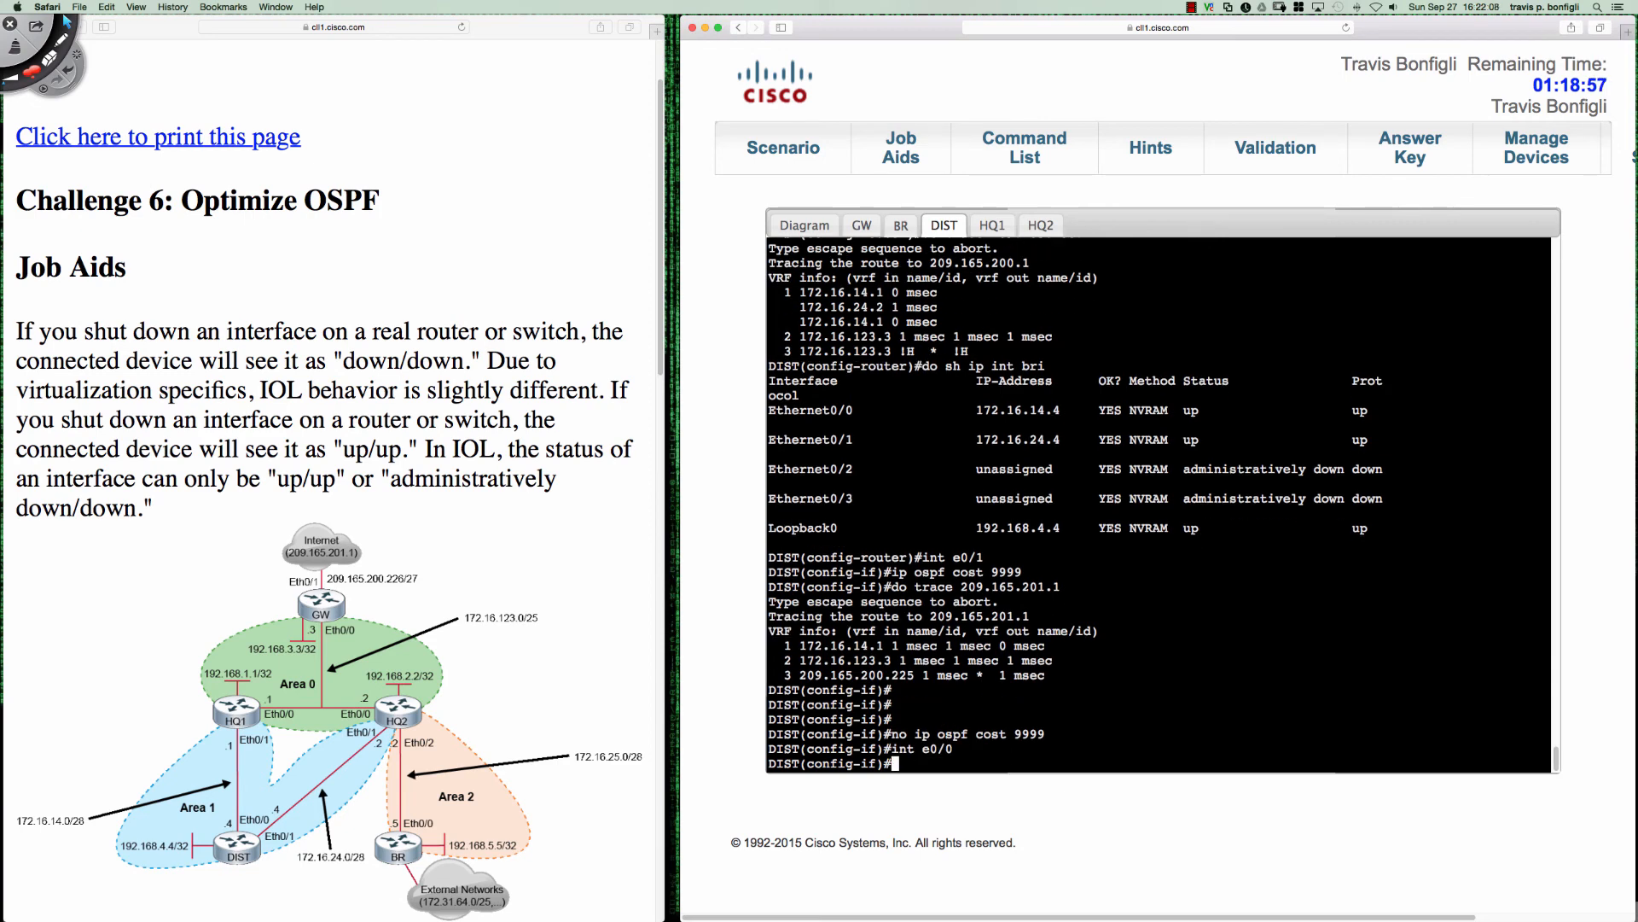
text(ip ospf cosst)
key(BackSpace)
key(BackSpace)
key(BackSpace)
text(t 9999)
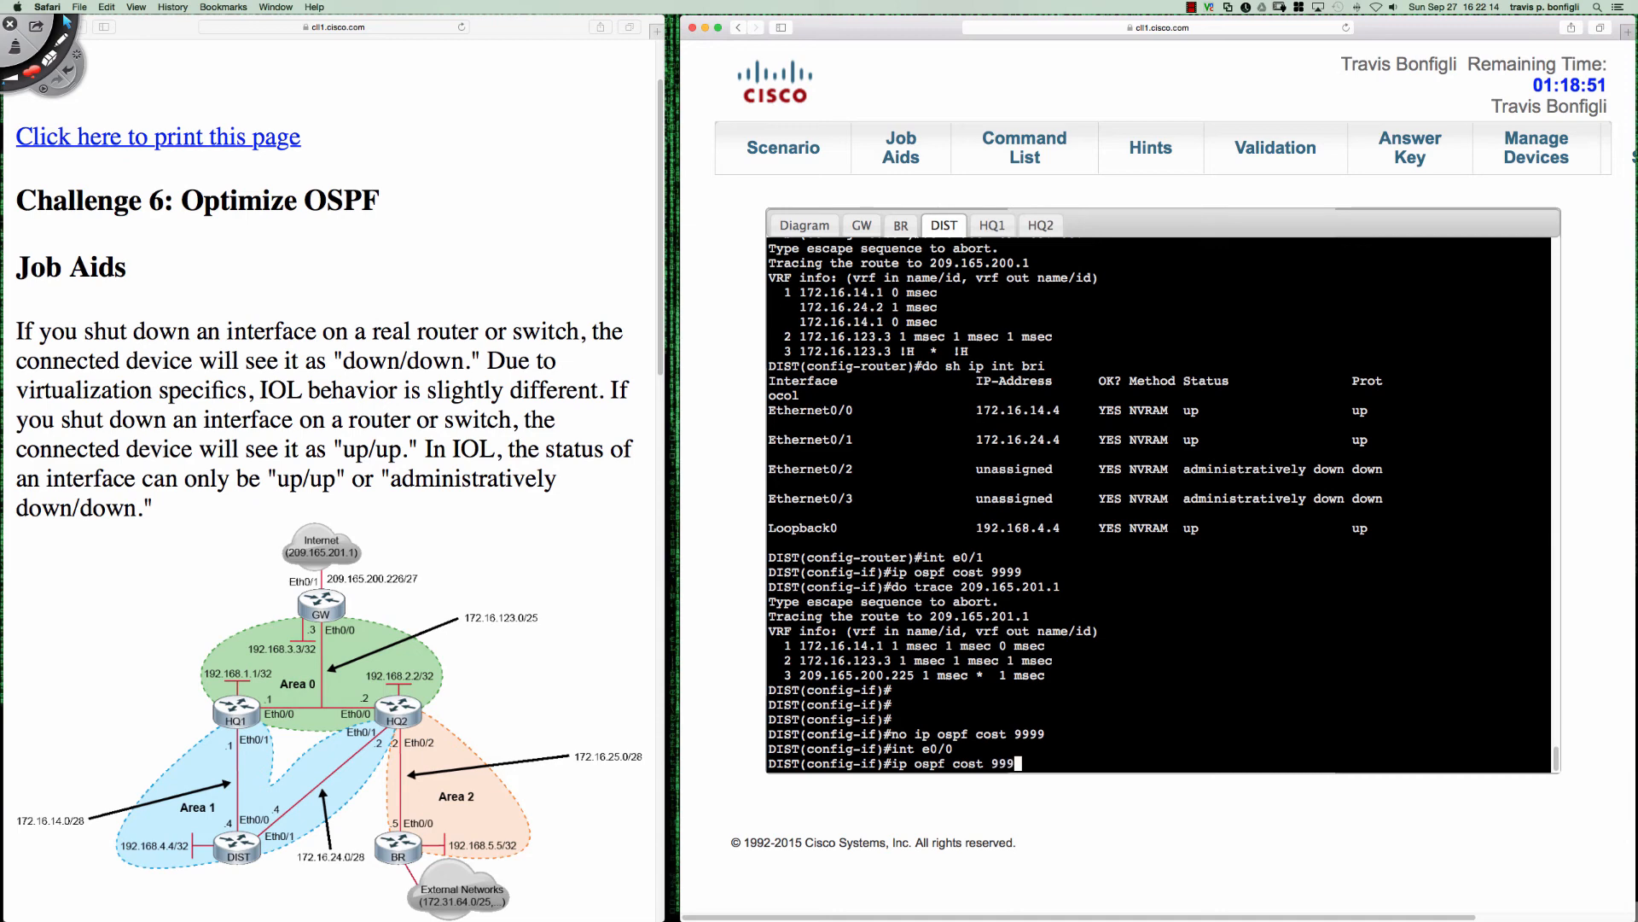
key(Return)
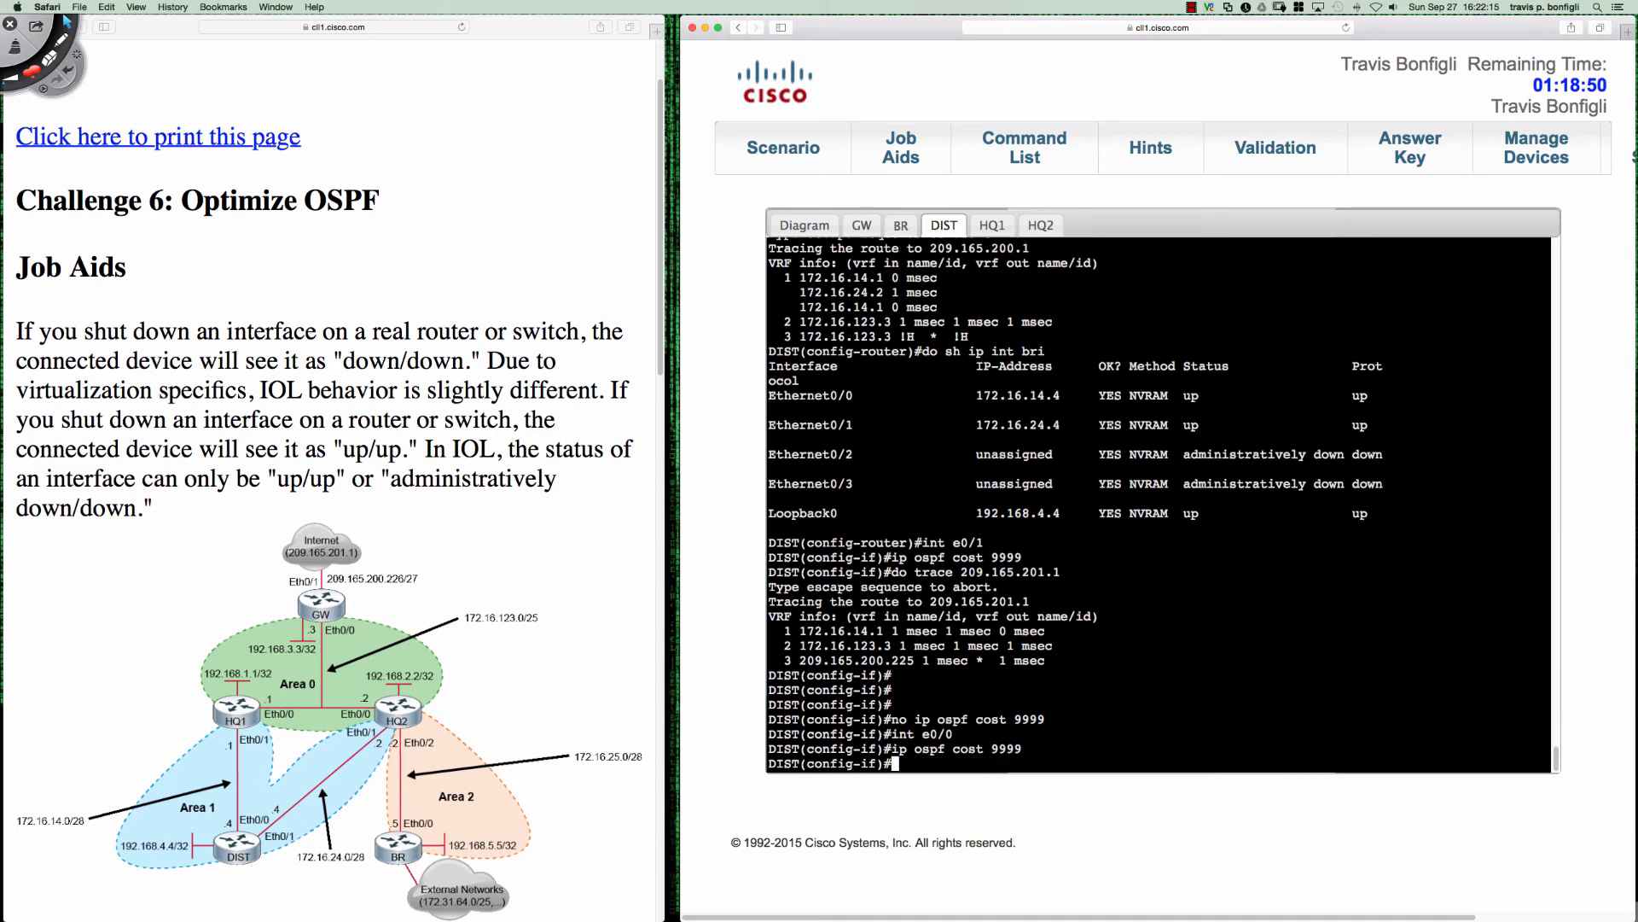
- Switch to HQ1's console and set the OSPF cost to 9999 on its Ethernet0/1 interface
click(992, 225)
key(Return)
key(Return)
key(Return)
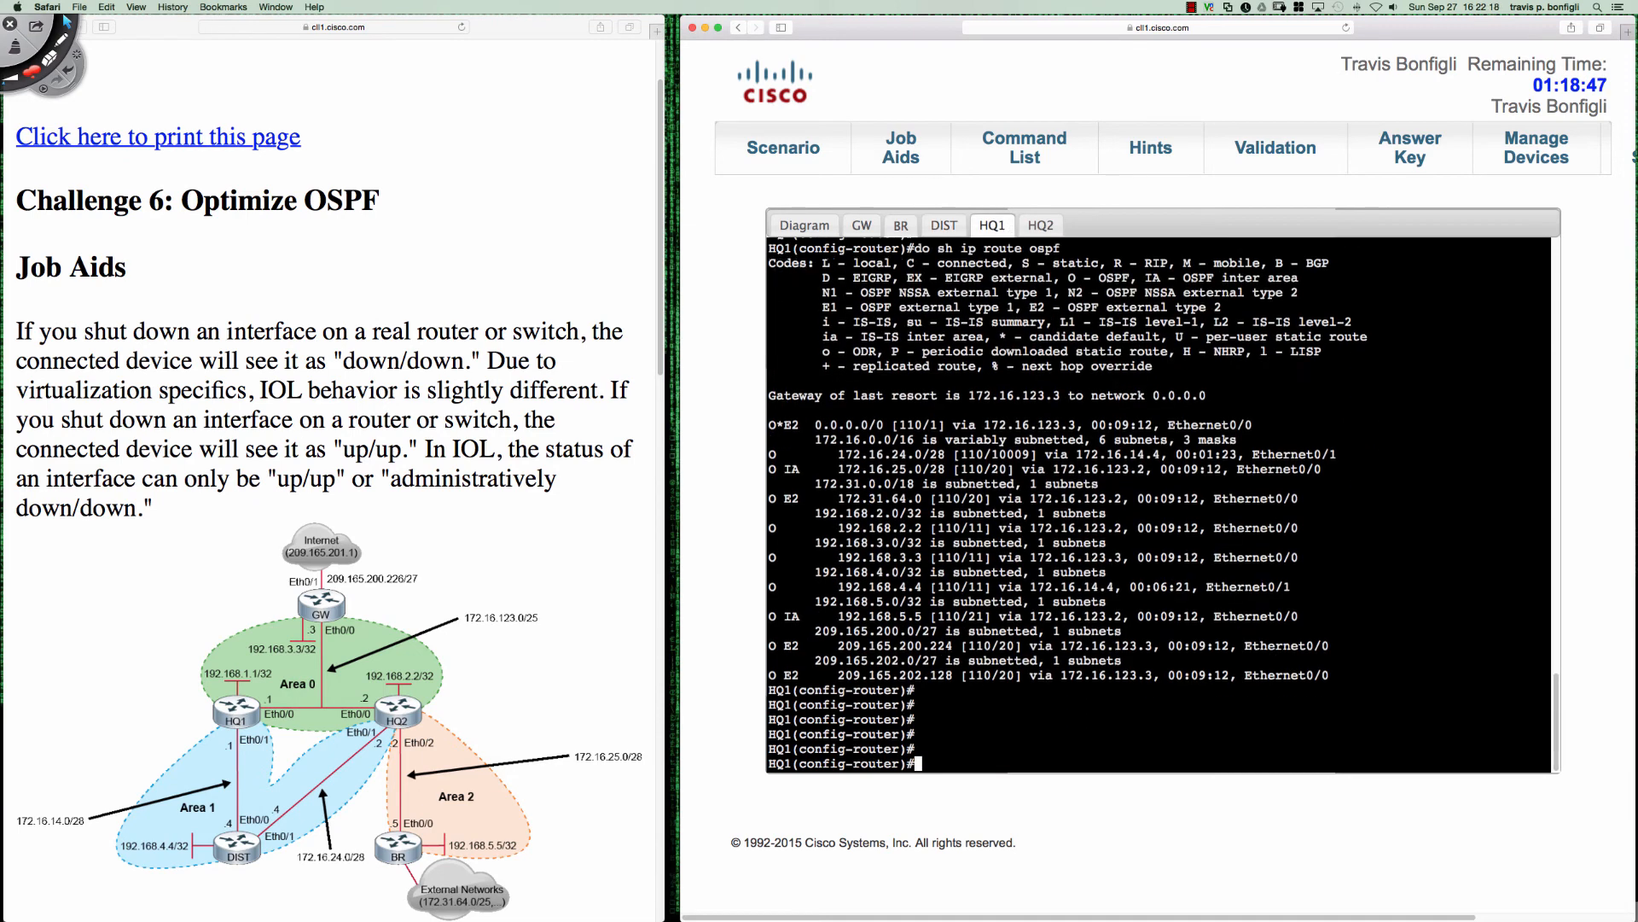
text(int e0/1)
key(Return)
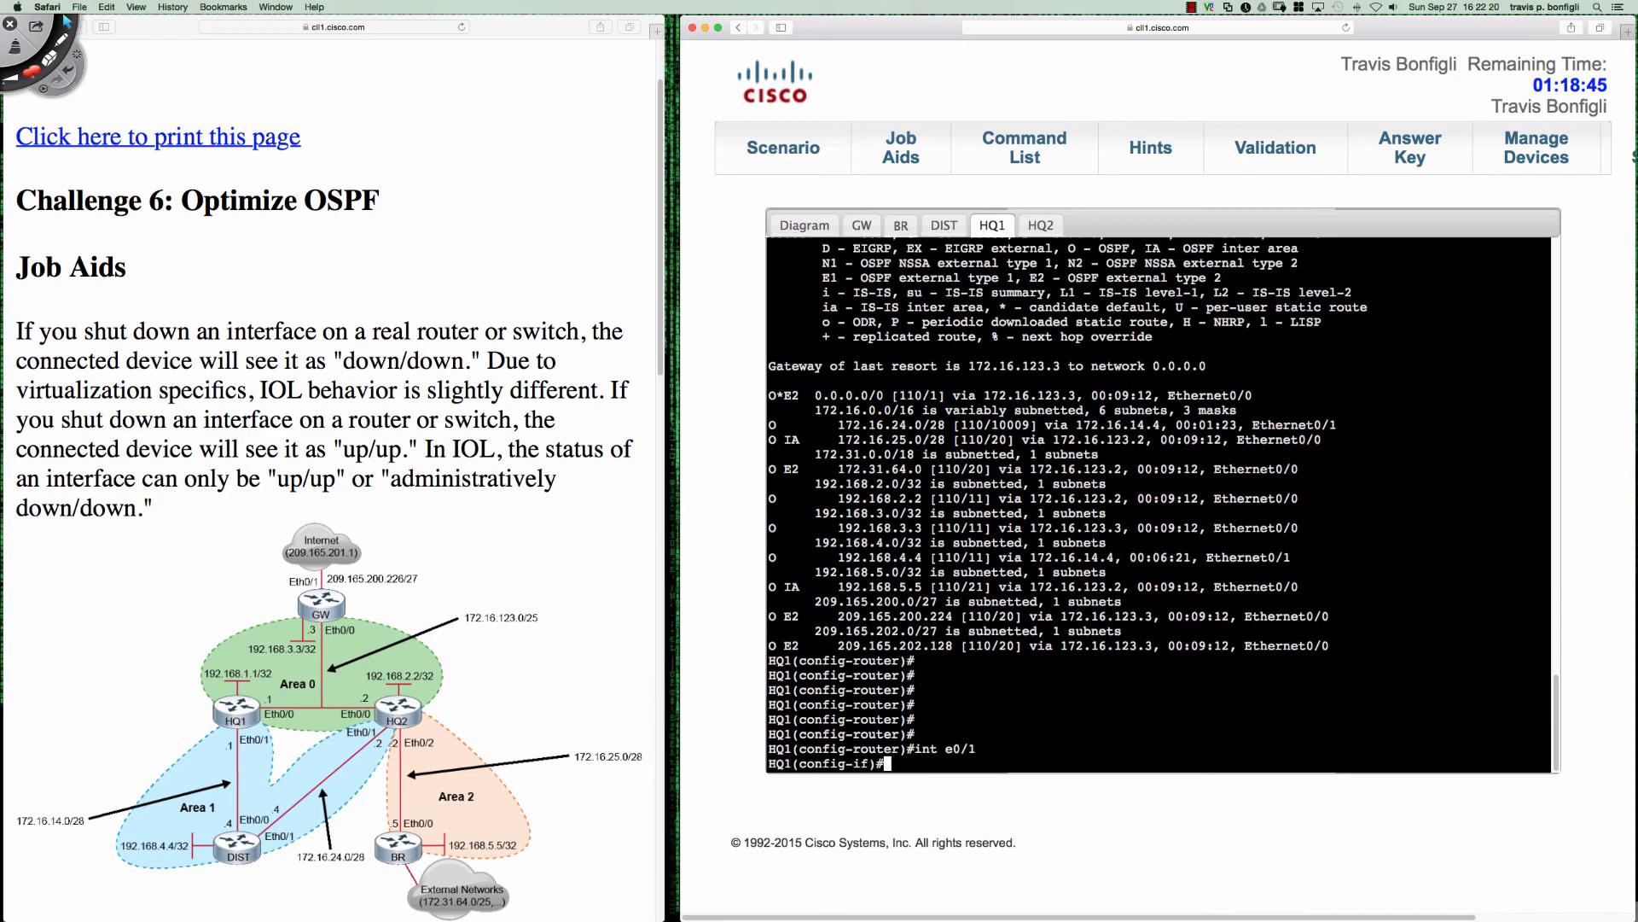
text(ip ospf cost 9999)
key(Return)
key(Return)
key(Return)
key(Return)
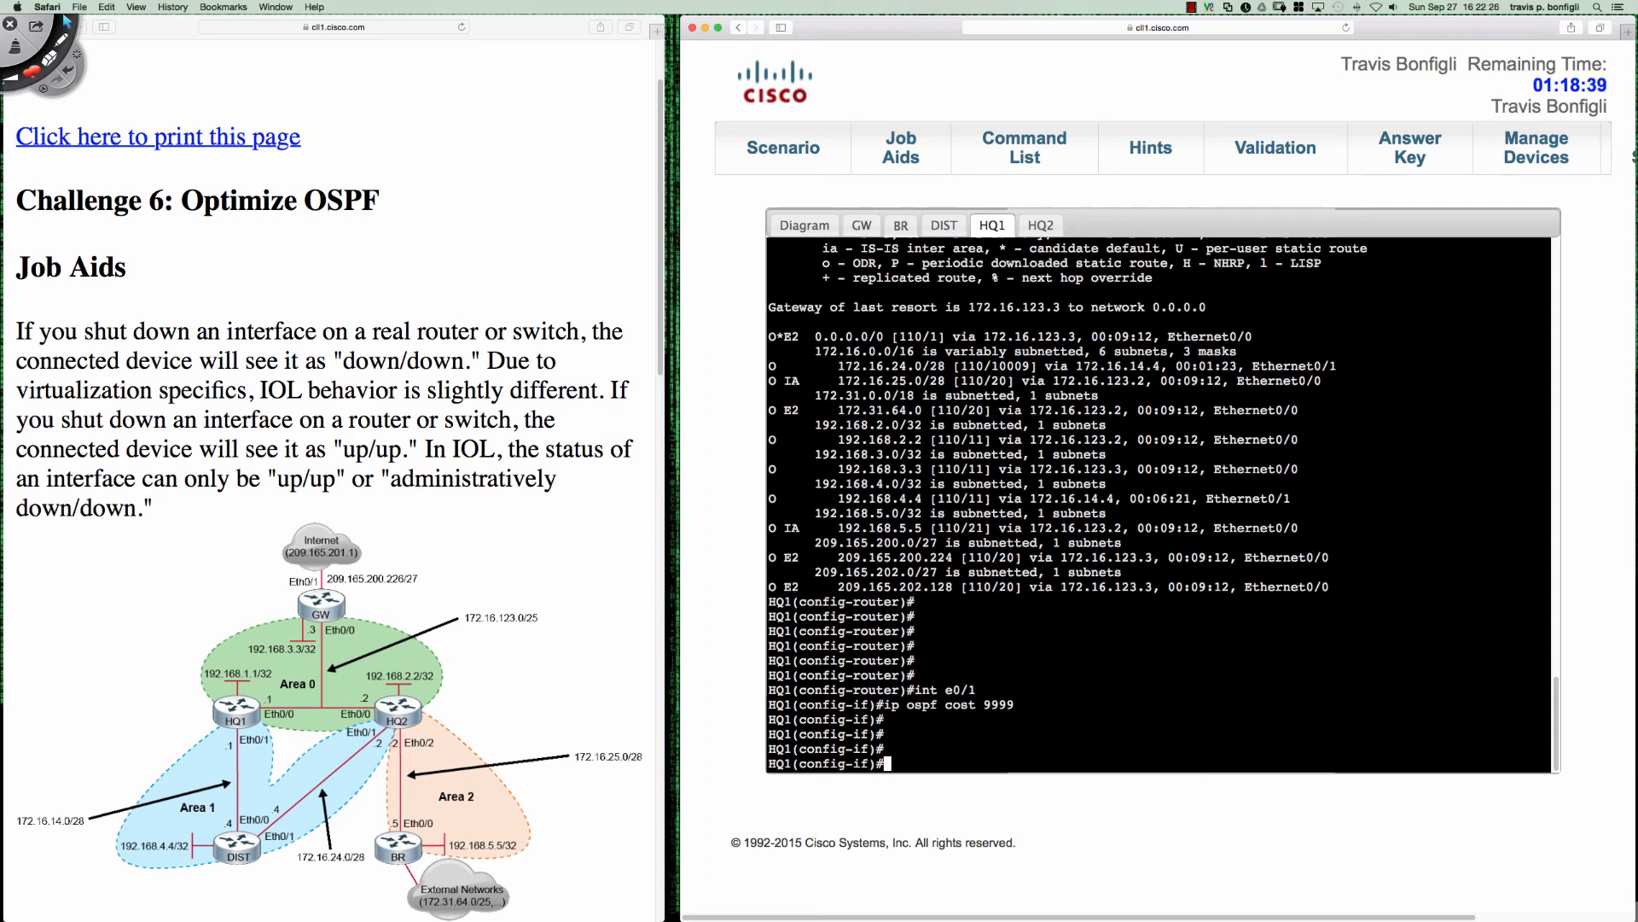
- Mark both ends of the HQ1–DIST link, write "ip ospf cost 9999" across it on the diagram, and clear the annotations
click(67, 21)
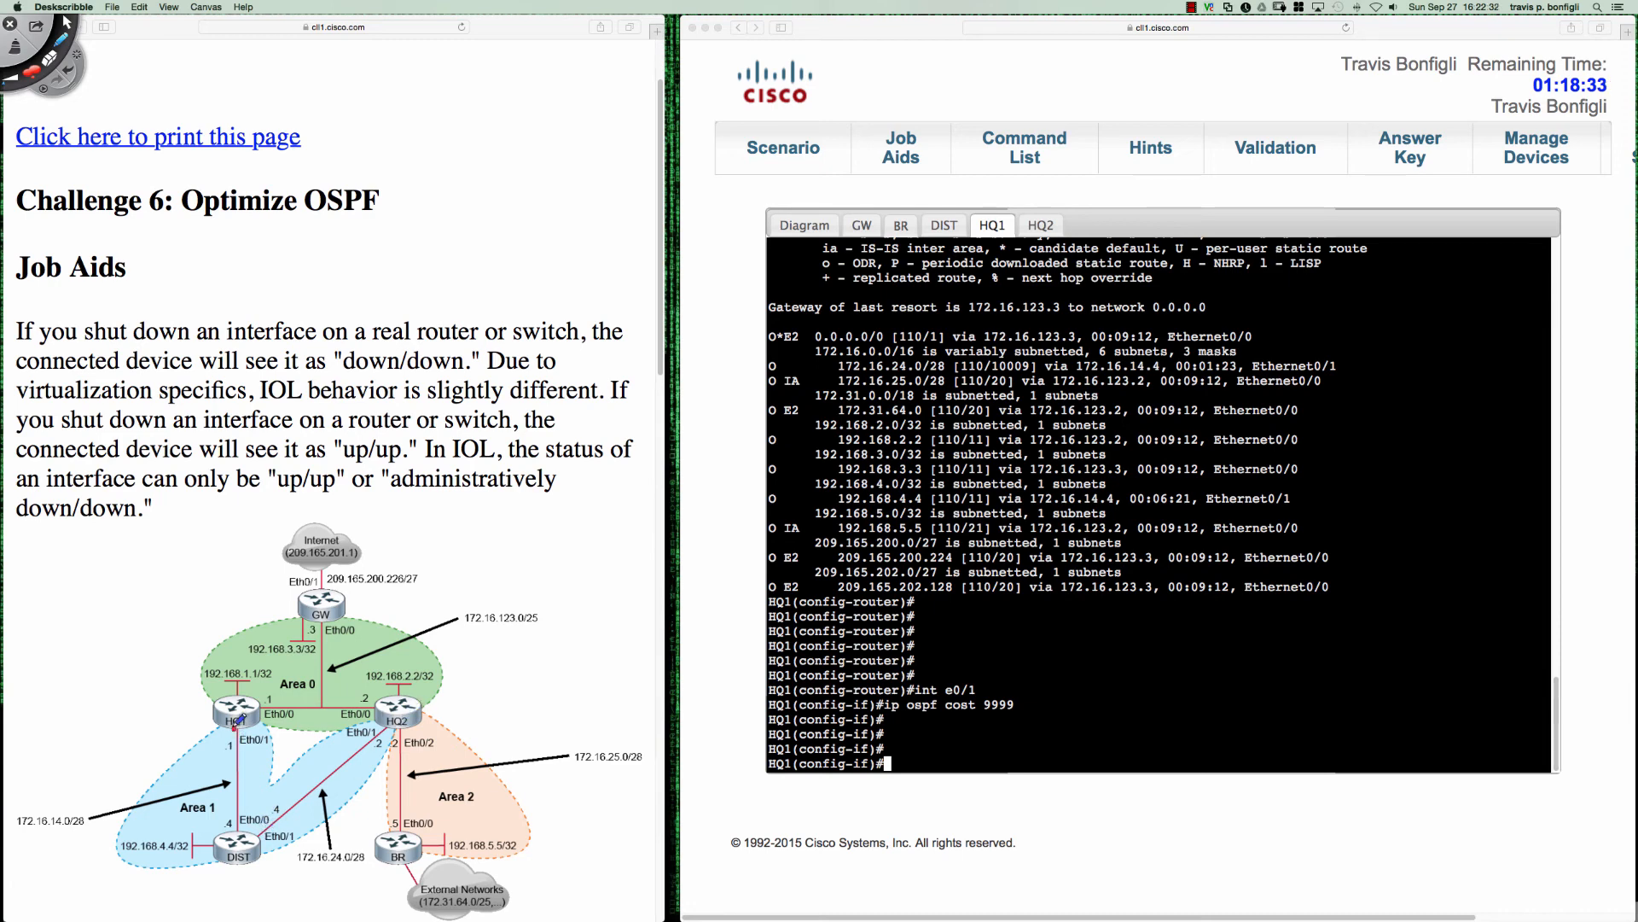
drag(236, 731, 236, 730)
drag(237, 829, 237, 828)
mouse_move(134, 767)
mouse_down()
mouse_move(195, 735)
mouse_move(296, 744)
mouse_move(232, 733)
mouse_up()
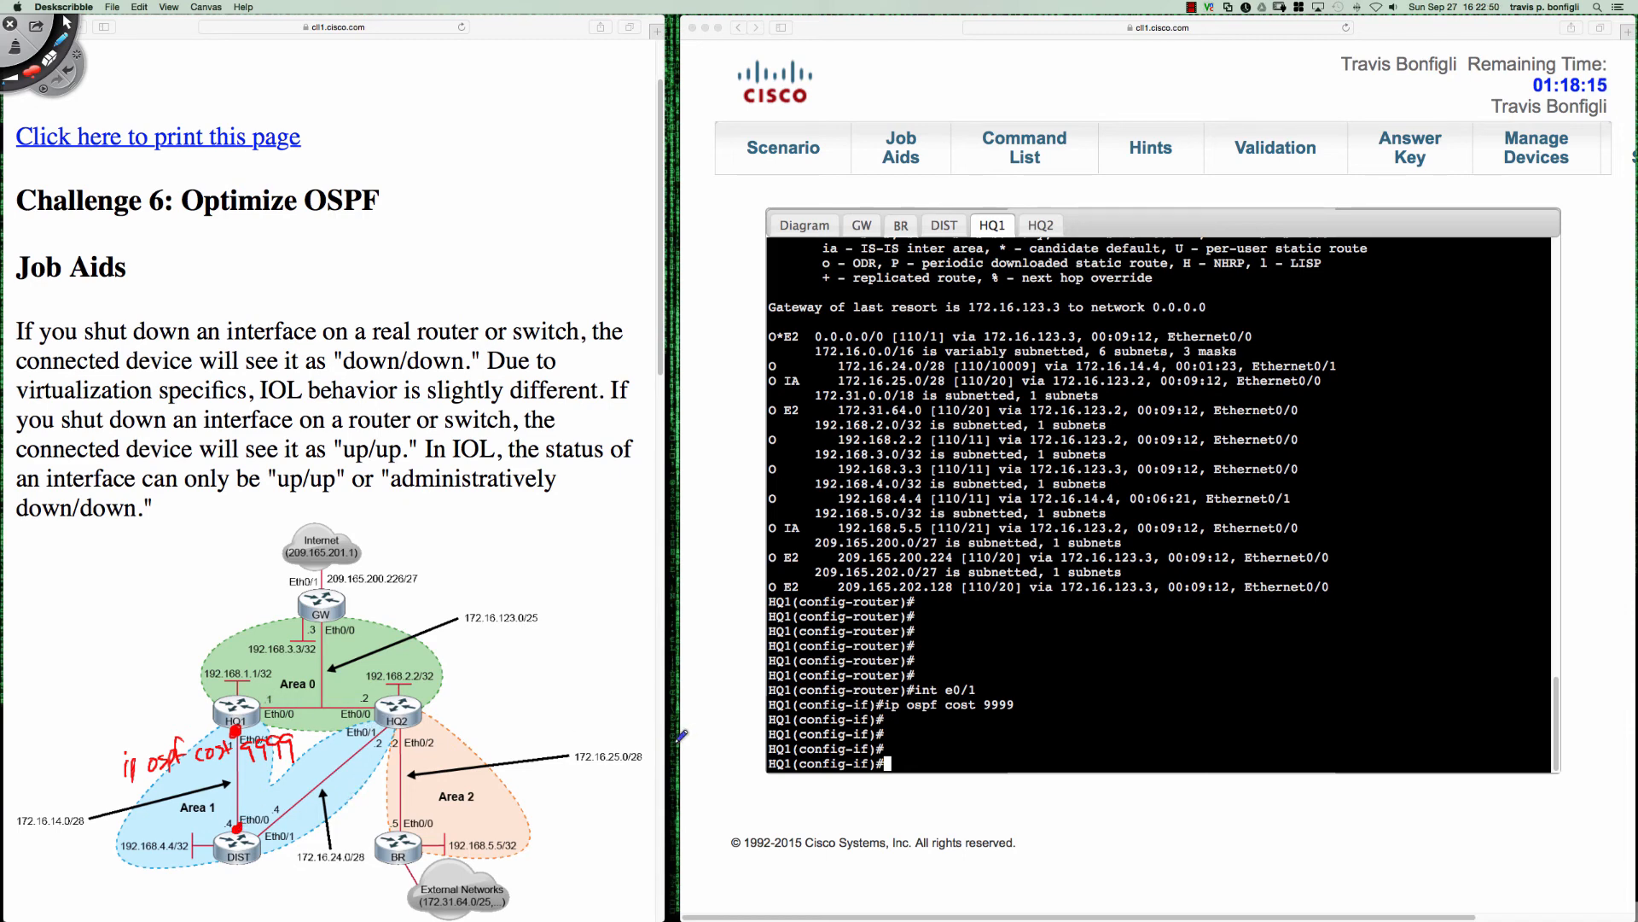
key(BackSpace)
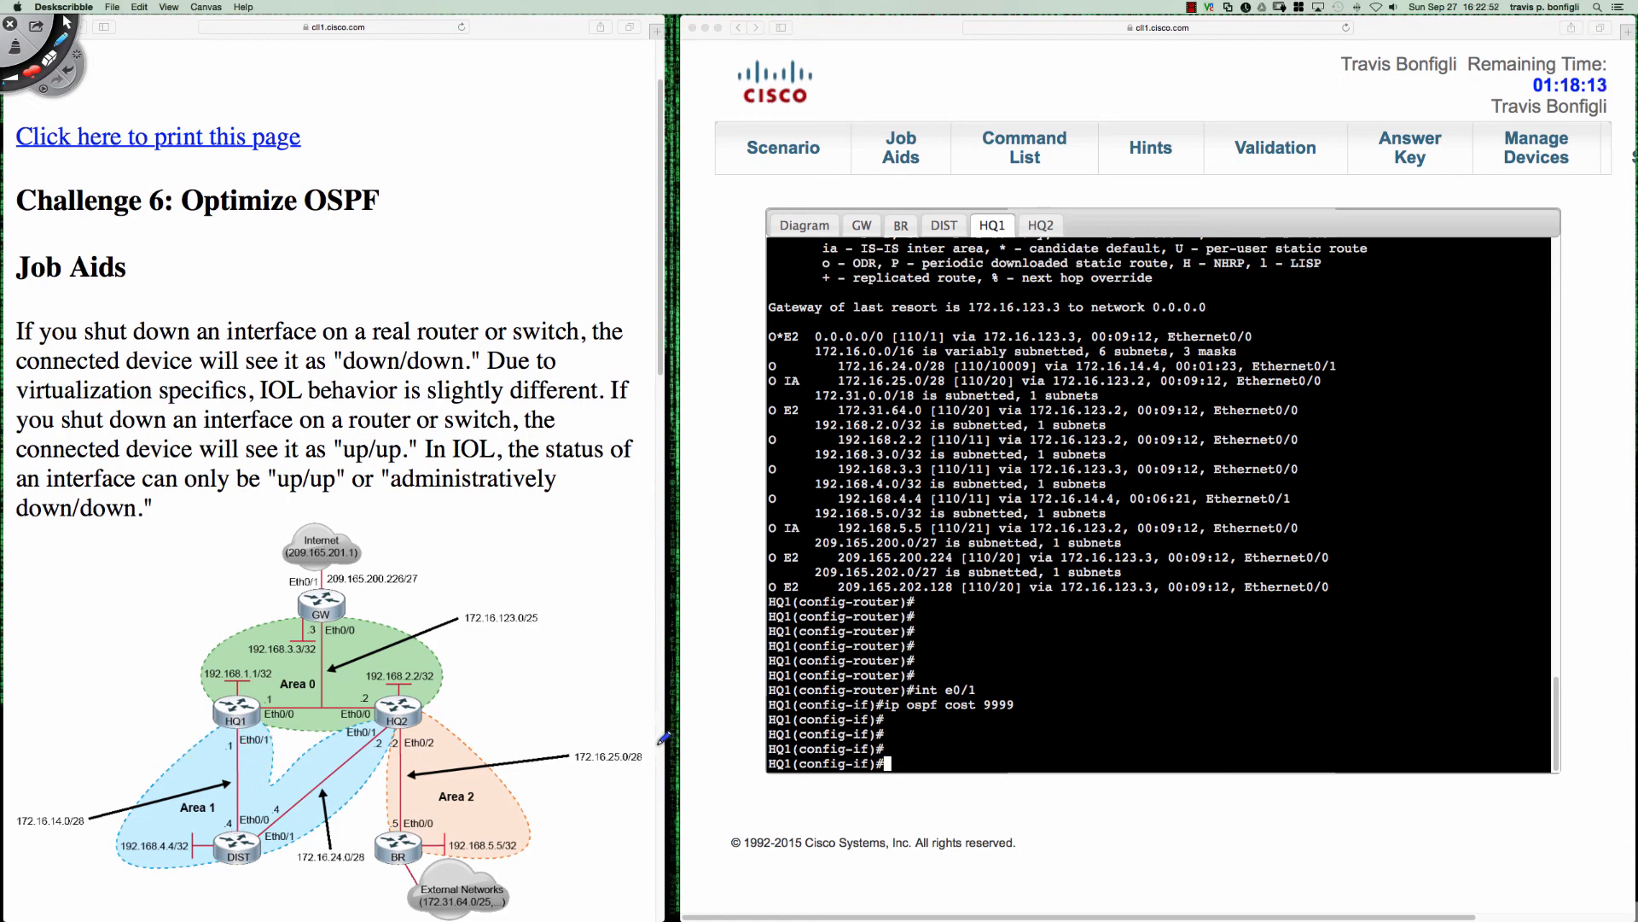
- Redraw the dots at both ends of the HQ1–DIST link and rewrite "ip ospf cost 9999" across it on the diagram
click(234, 732)
click(235, 826)
drag(238, 828, 238, 827)
mouse_move(106, 767)
mouse_down()
mouse_move(116, 782)
mouse_move(159, 772)
mouse_move(176, 736)
mouse_move(212, 762)
mouse_up()
click(103, 762)
drag(225, 747, 224, 762)
drag(219, 755, 287, 763)
drag(301, 743, 299, 765)
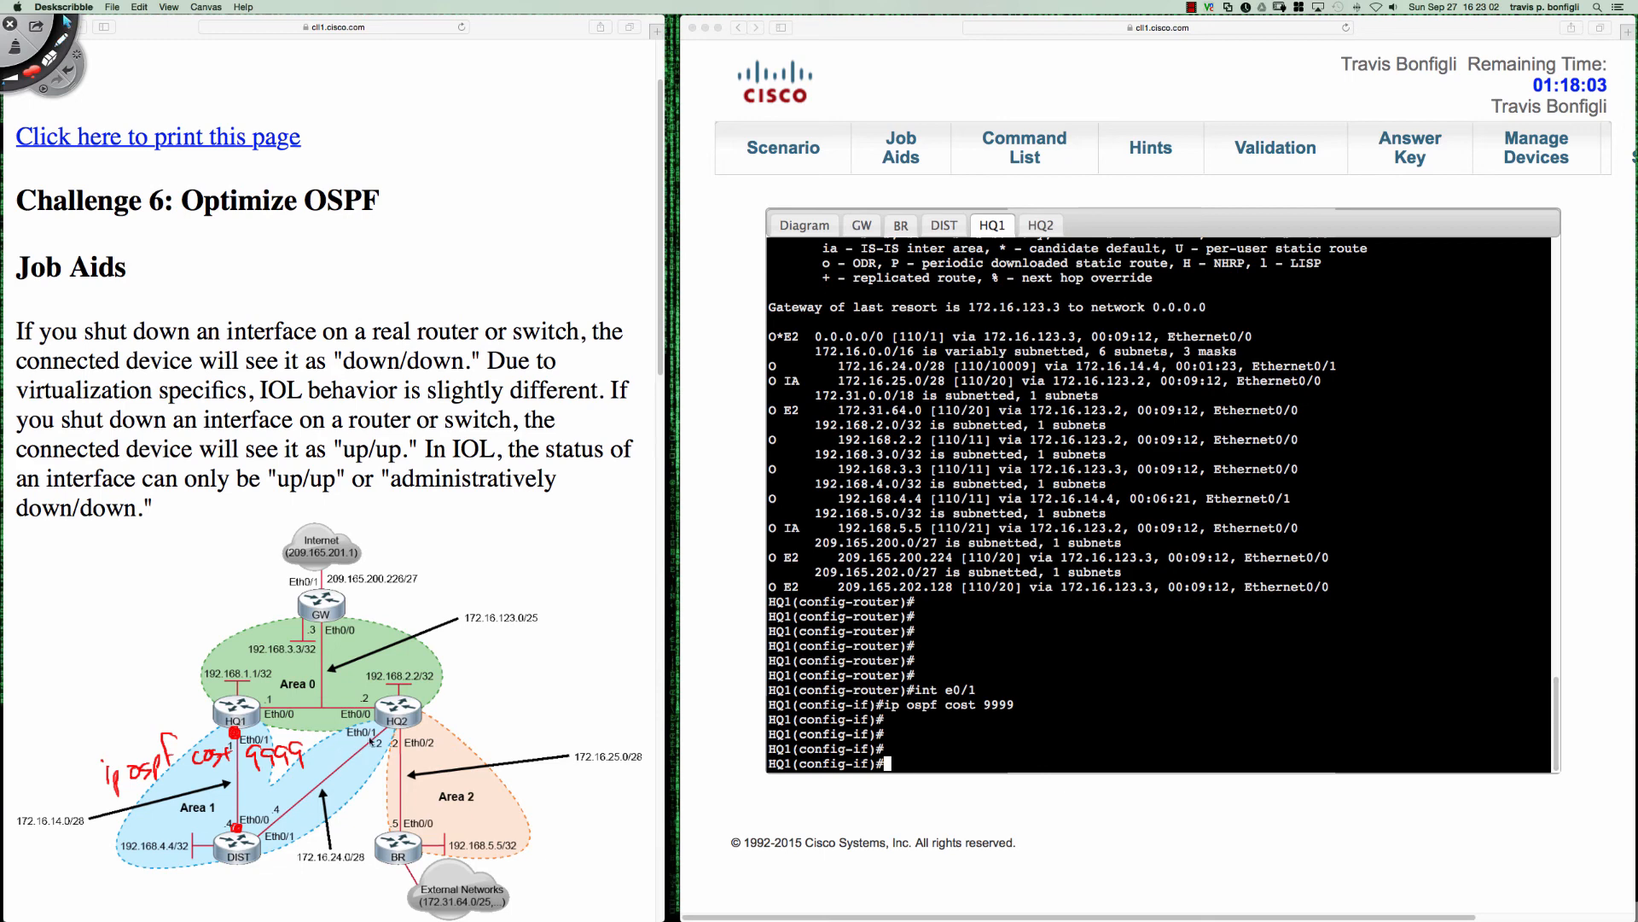
click(66, 20)
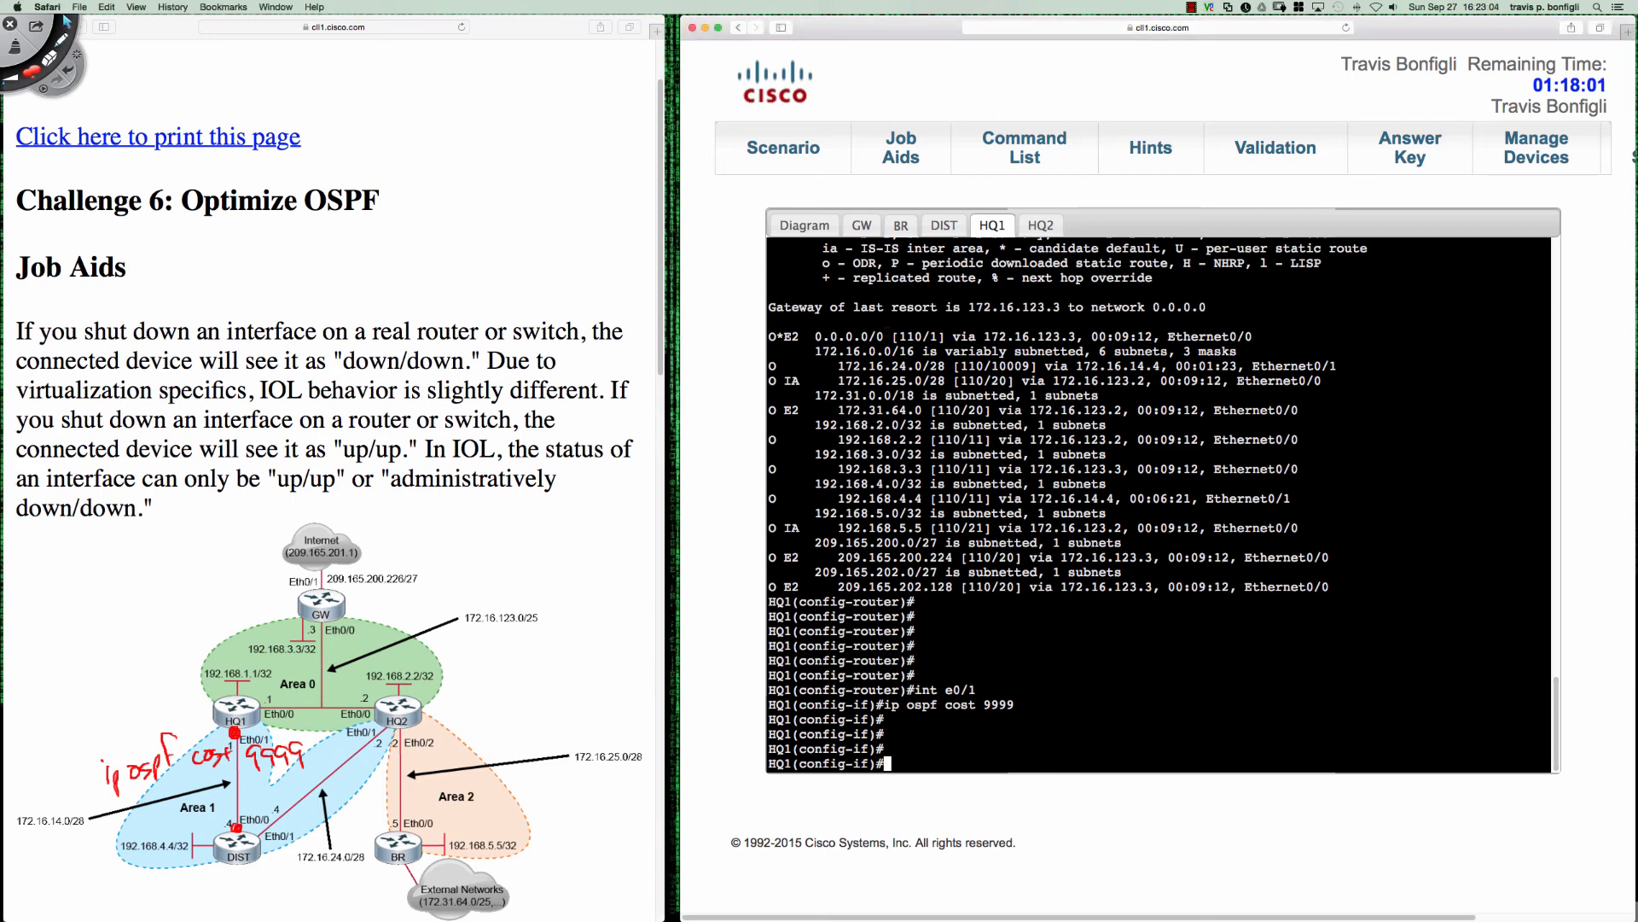
- Switch to GW's console, wake the session, and enter privileged mode
click(862, 225)
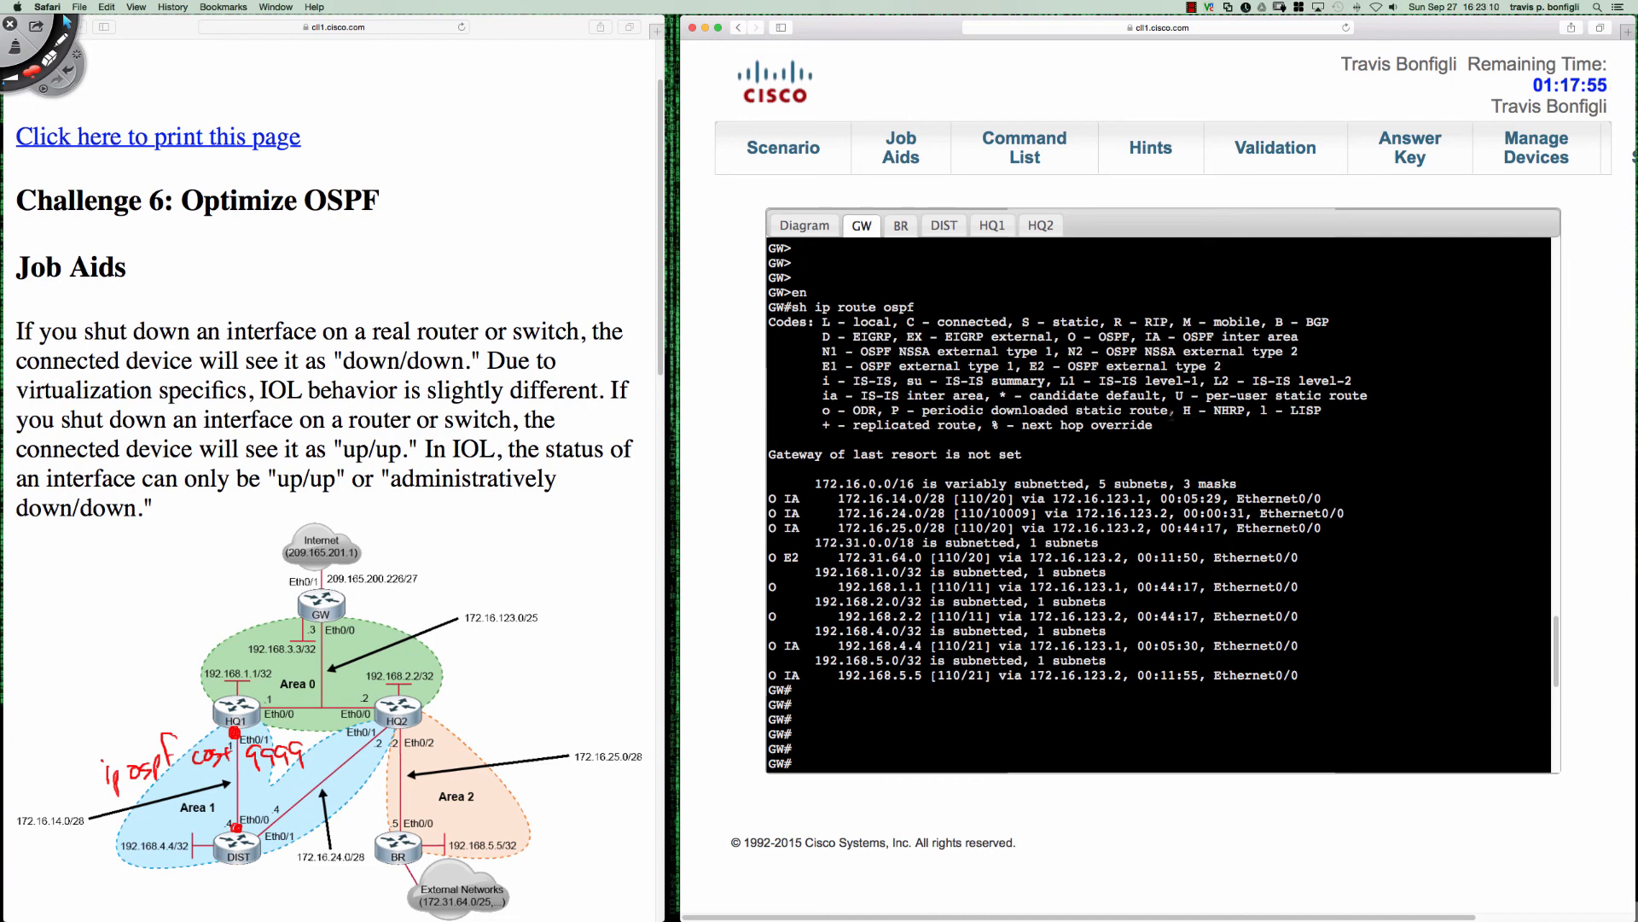
key(Return)
key(Return)
key(Return)
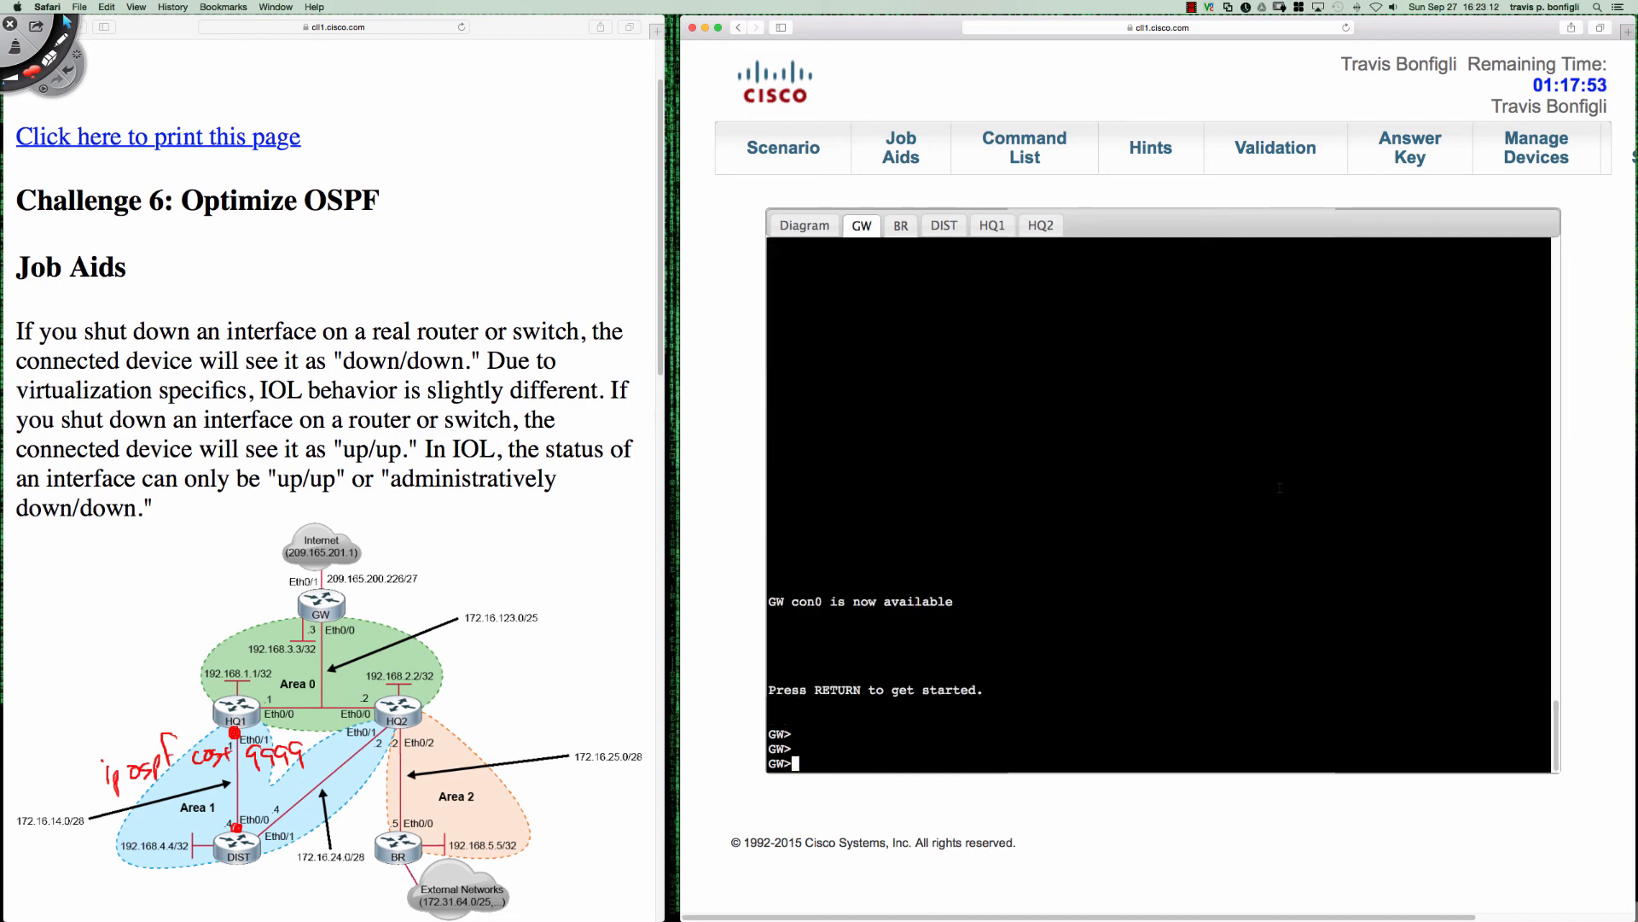
text(en)
key(Return)
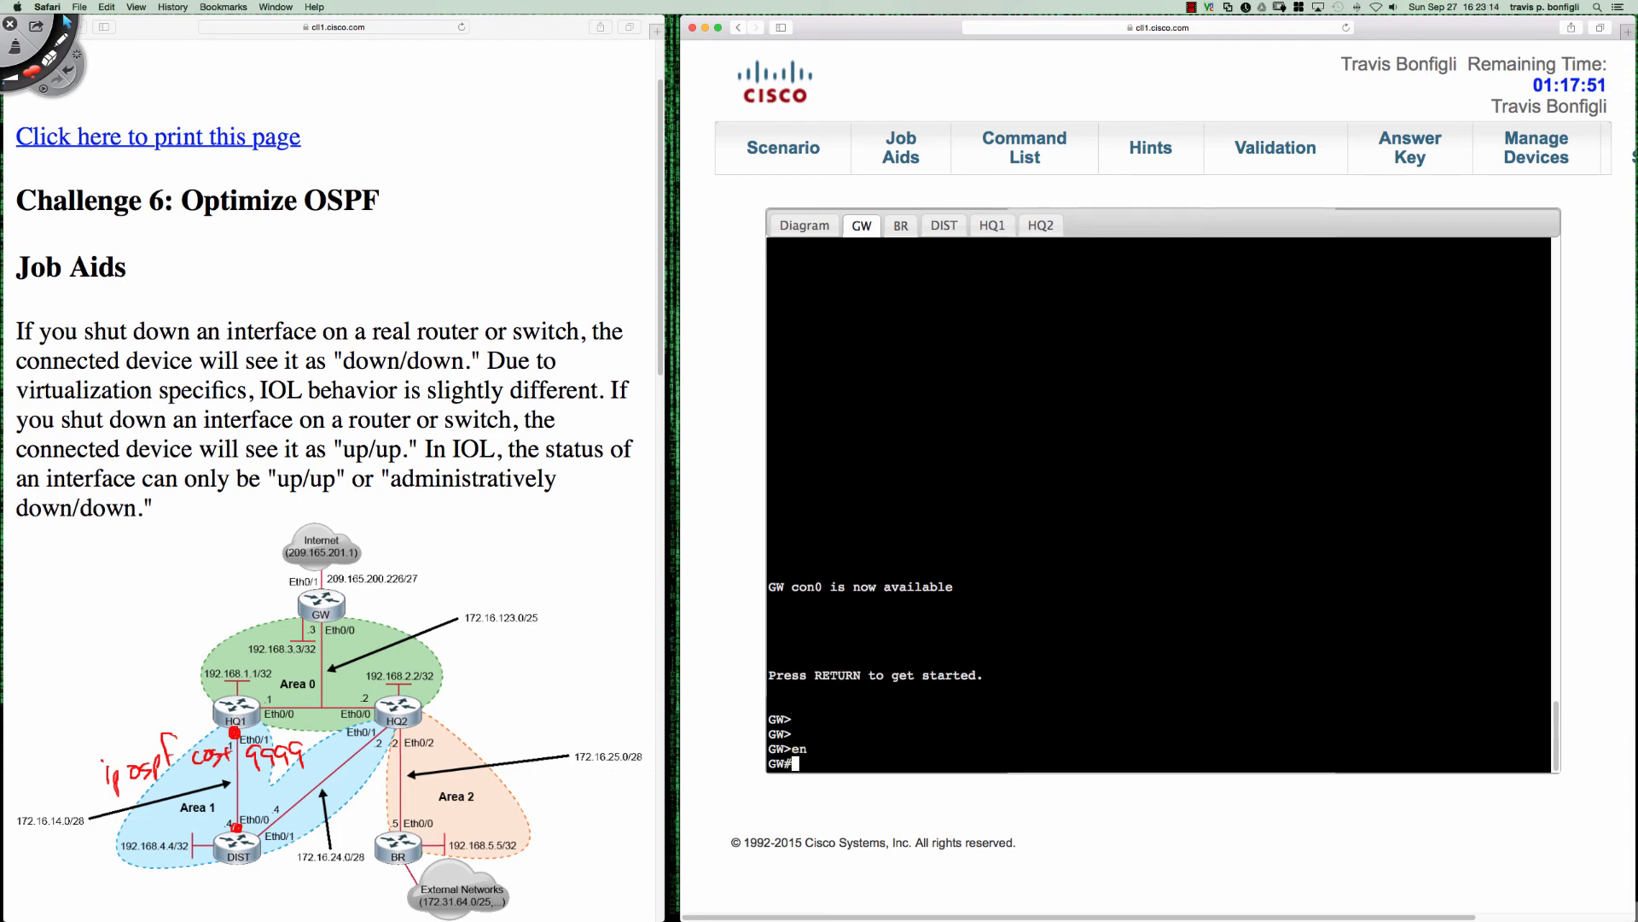
- Show GW's OSPF routes with "sh ip route ospf", correcting the misspelled protocol keyword
text(sh ip route opsf)
key(Return)
key(Up)
key(Up)
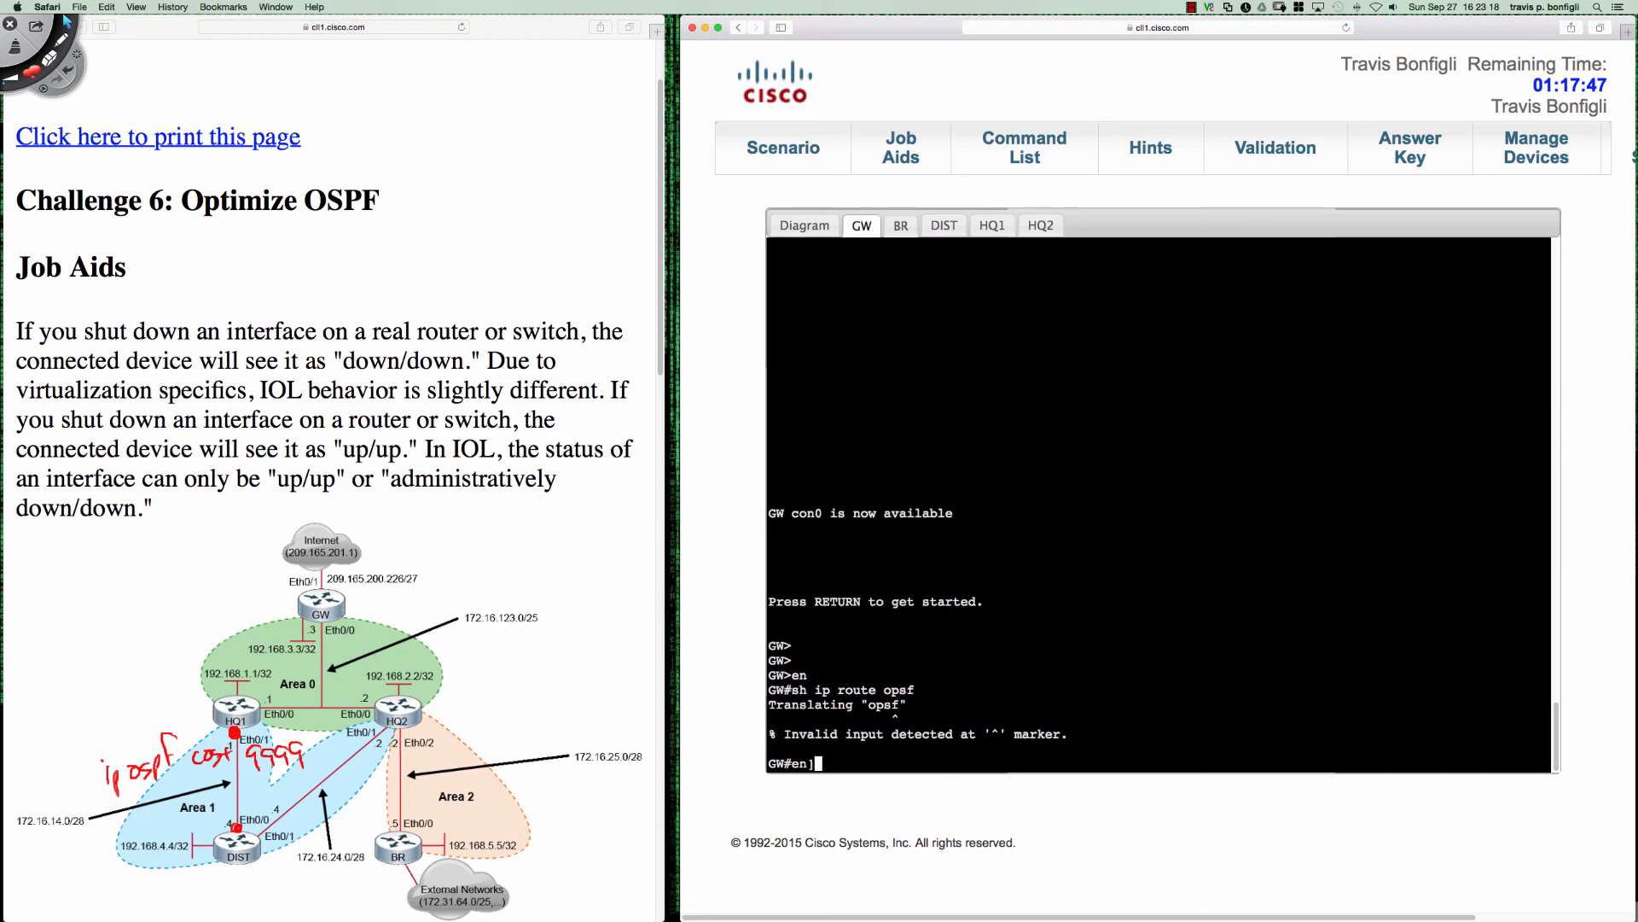
key(Down)
key(BackSpace)
key(BackSpace)
key(BackSpace)
text(spf)
key(Return)
key(Return)
key(Return)
key(Return)
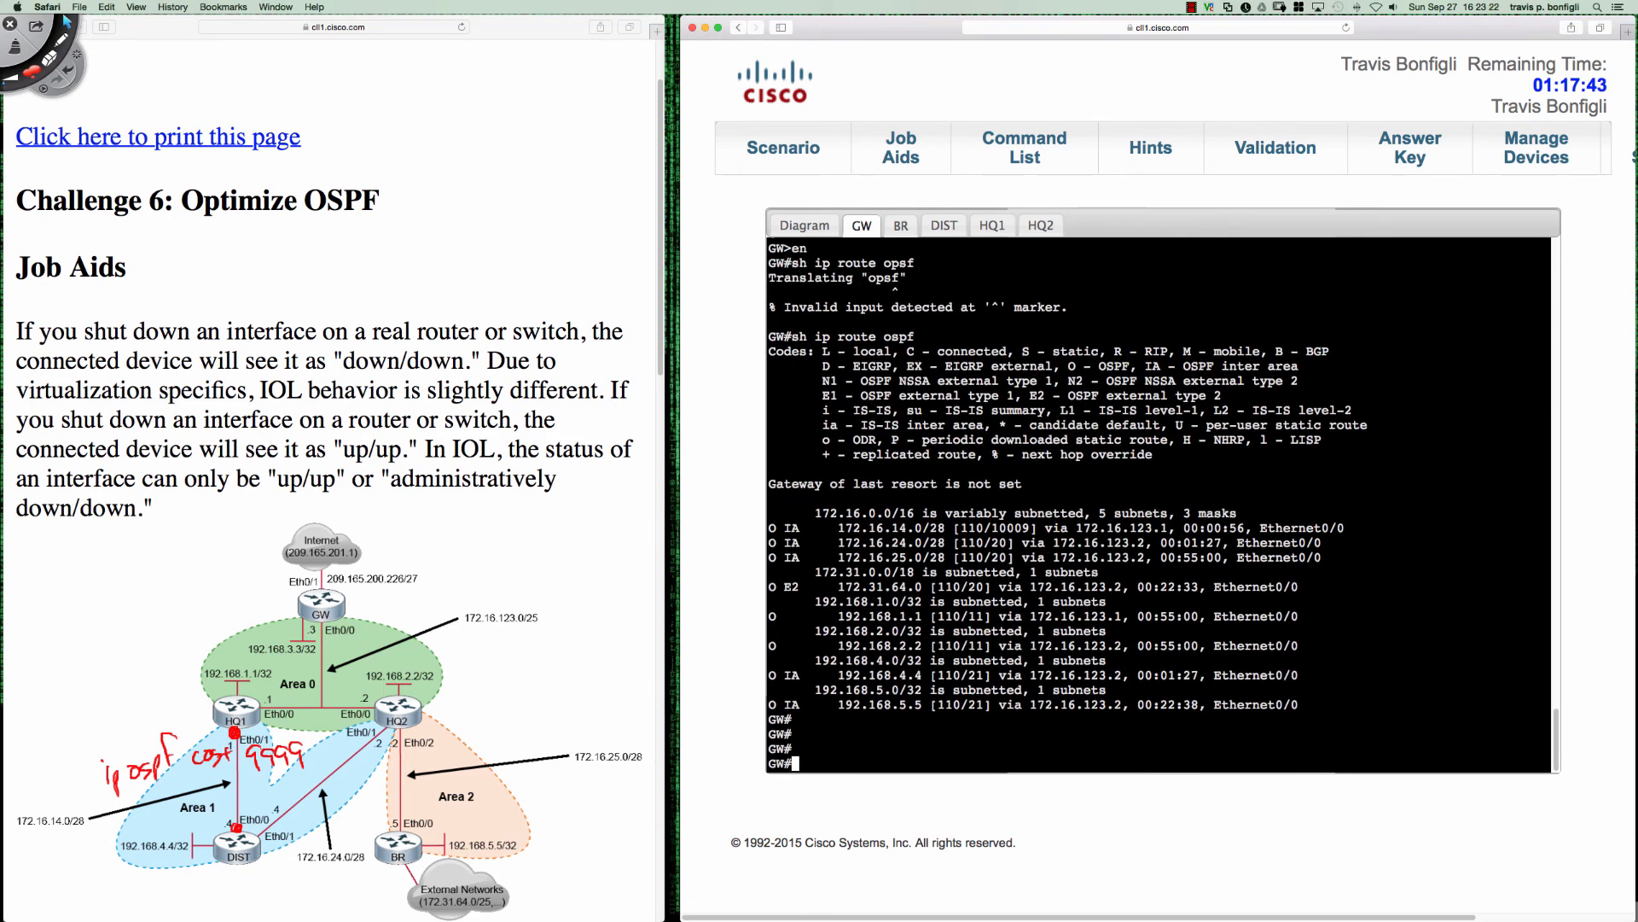
- Switch to Deskscribble to annotate over GW's OSPF route output
click(66, 19)
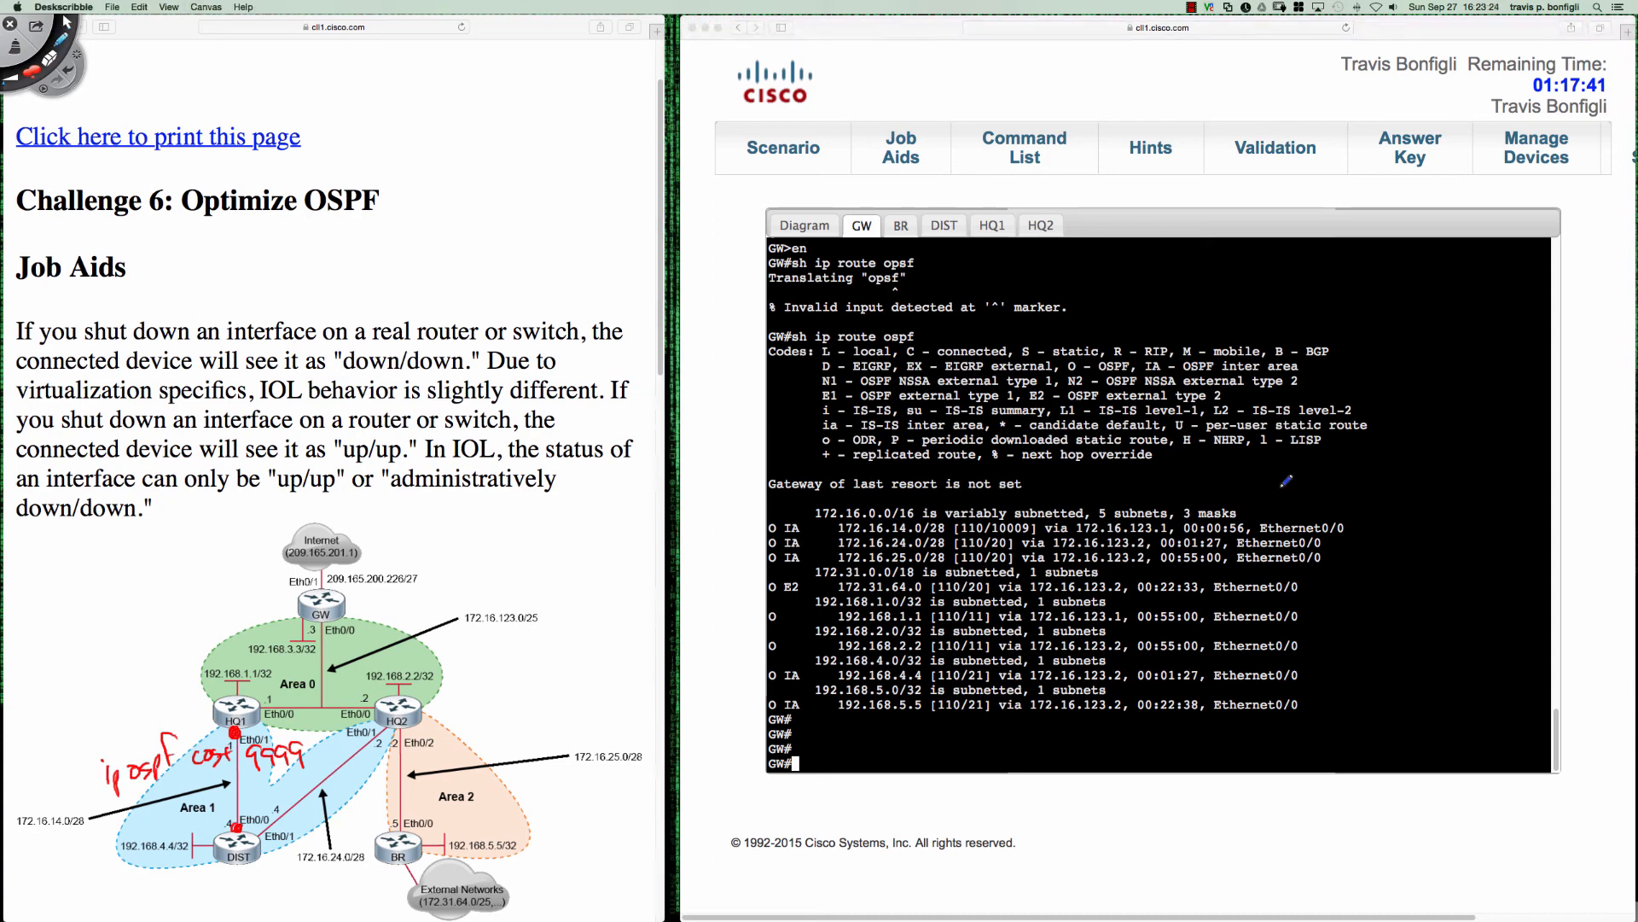
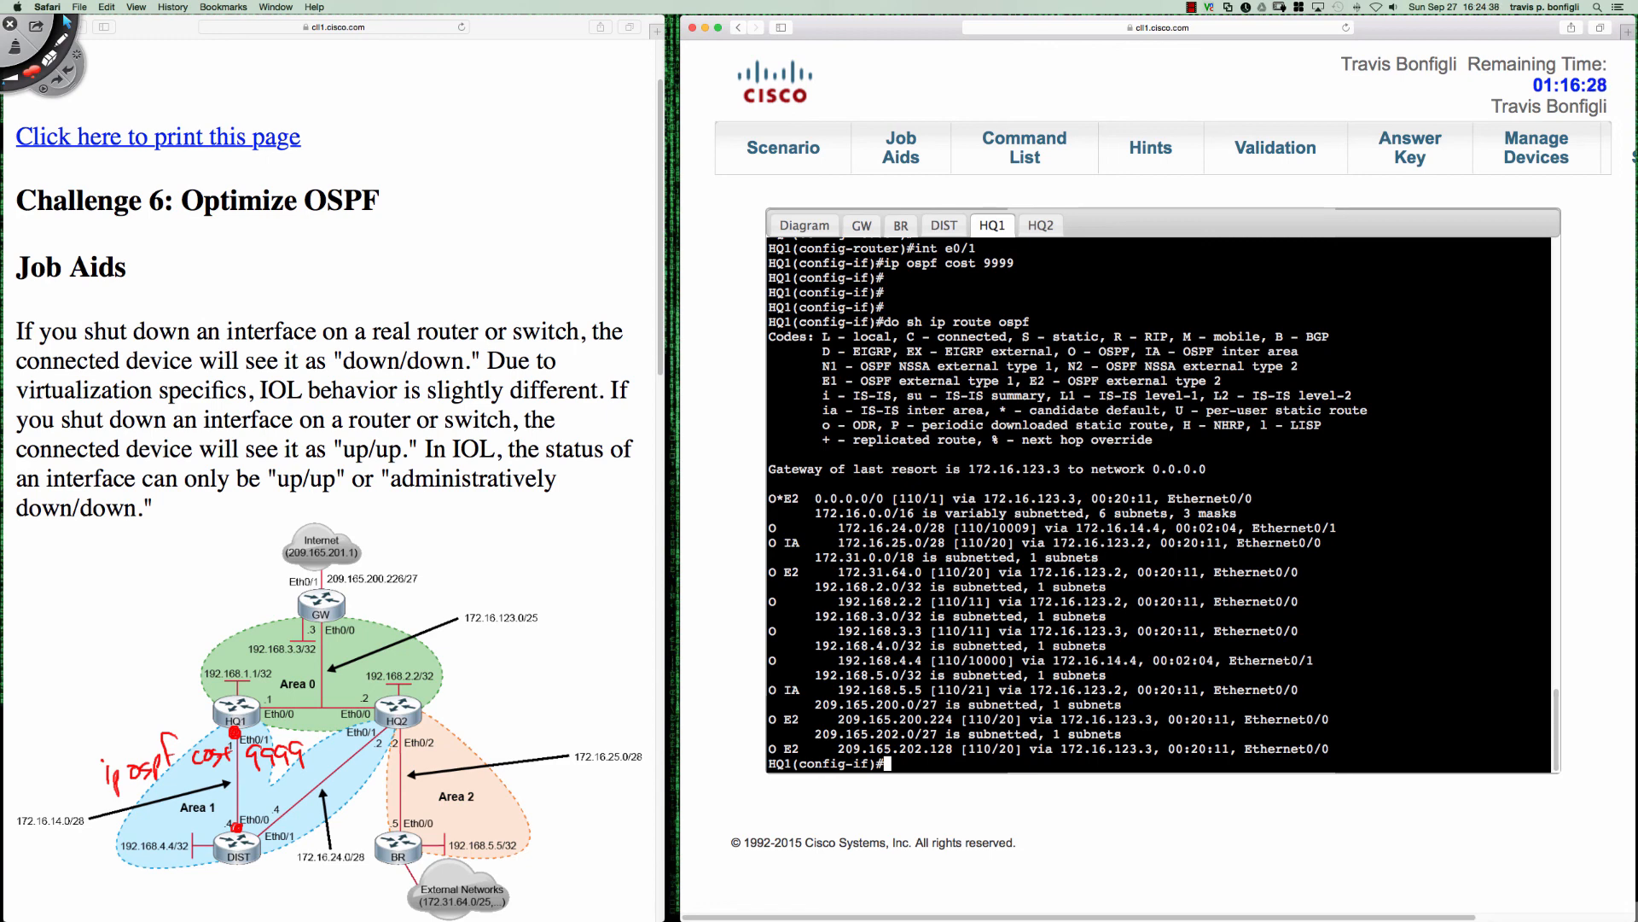
- Switch to Deskscribble, draw an arrow to the 192.168.4.4 route in HQ1's output and circle its metric
key(super+Tab)
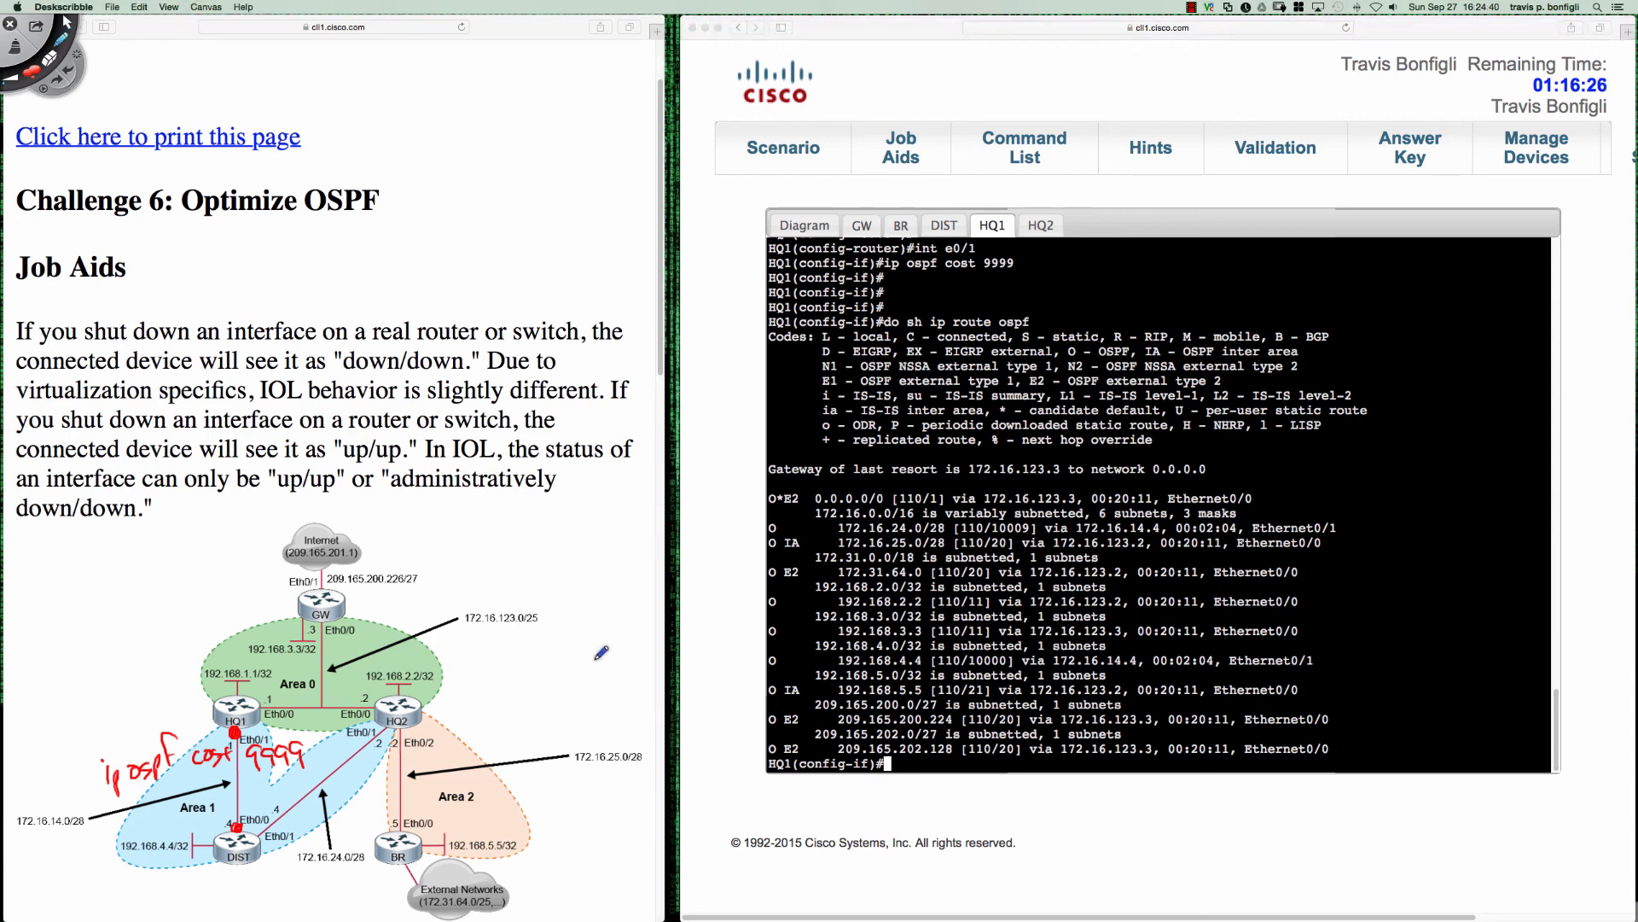
drag(771, 661, 841, 660)
mouse_move(977, 658)
mouse_down()
mouse_move(1011, 653)
mouse_move(968, 667)
mouse_up()
- Sketch traffic path arrows among HQ1, DIST, HQ2 and GW on the diagram, and clear all annotations
mouse_move(241, 739)
mouse_down()
mouse_move(249, 778)
mouse_move(270, 759)
mouse_up()
drag(198, 823, 209, 835)
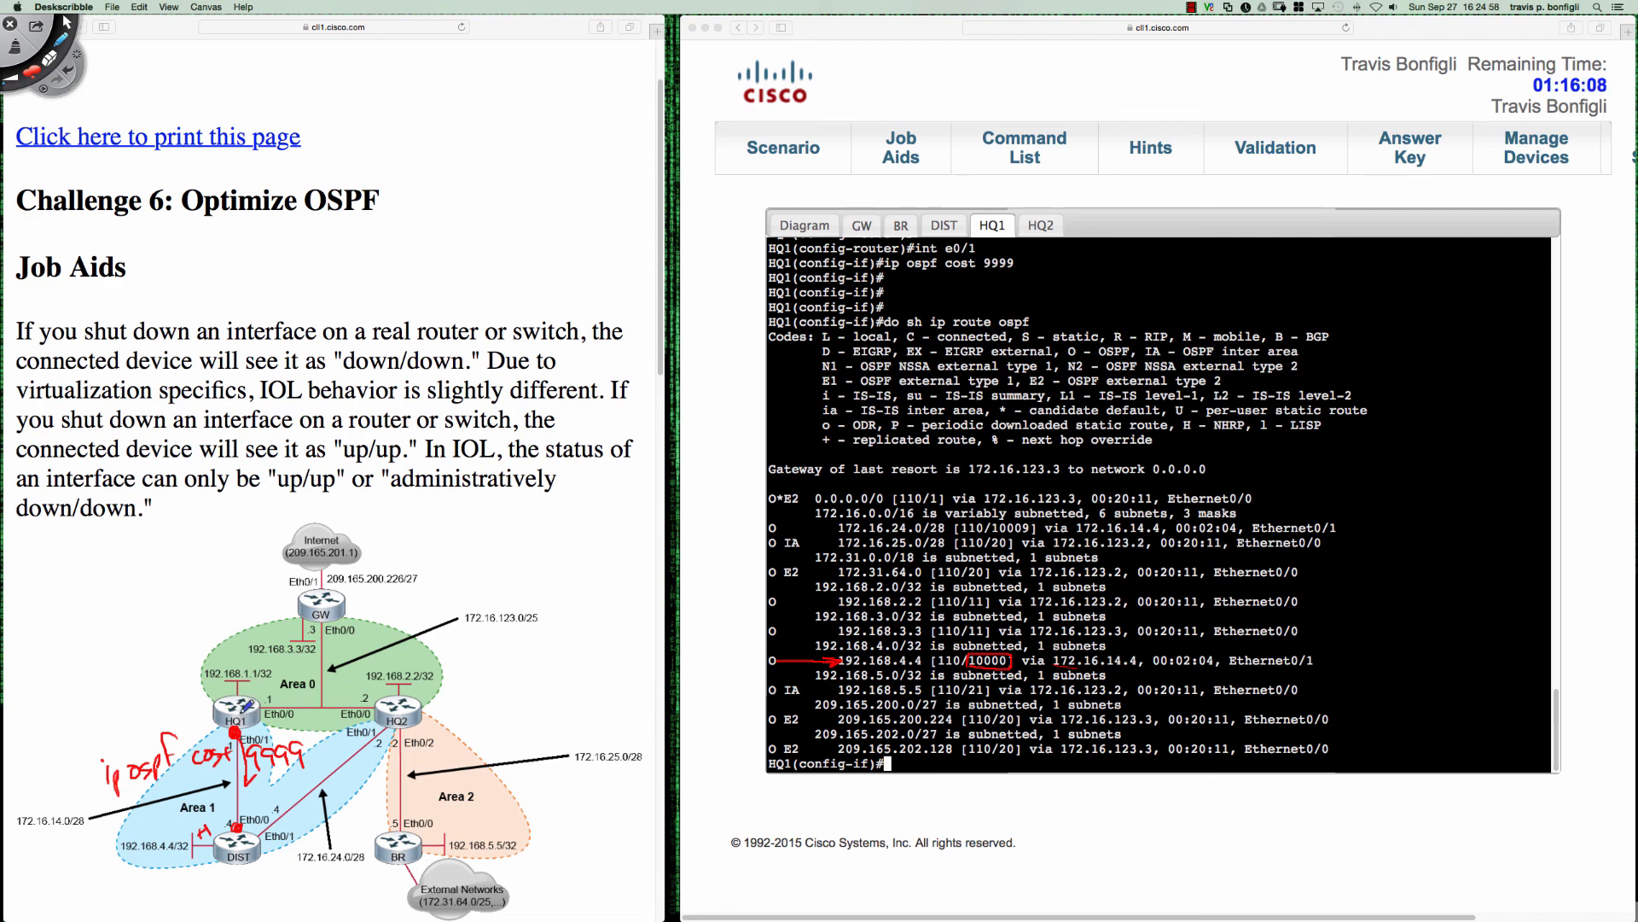
drag(232, 709, 224, 733)
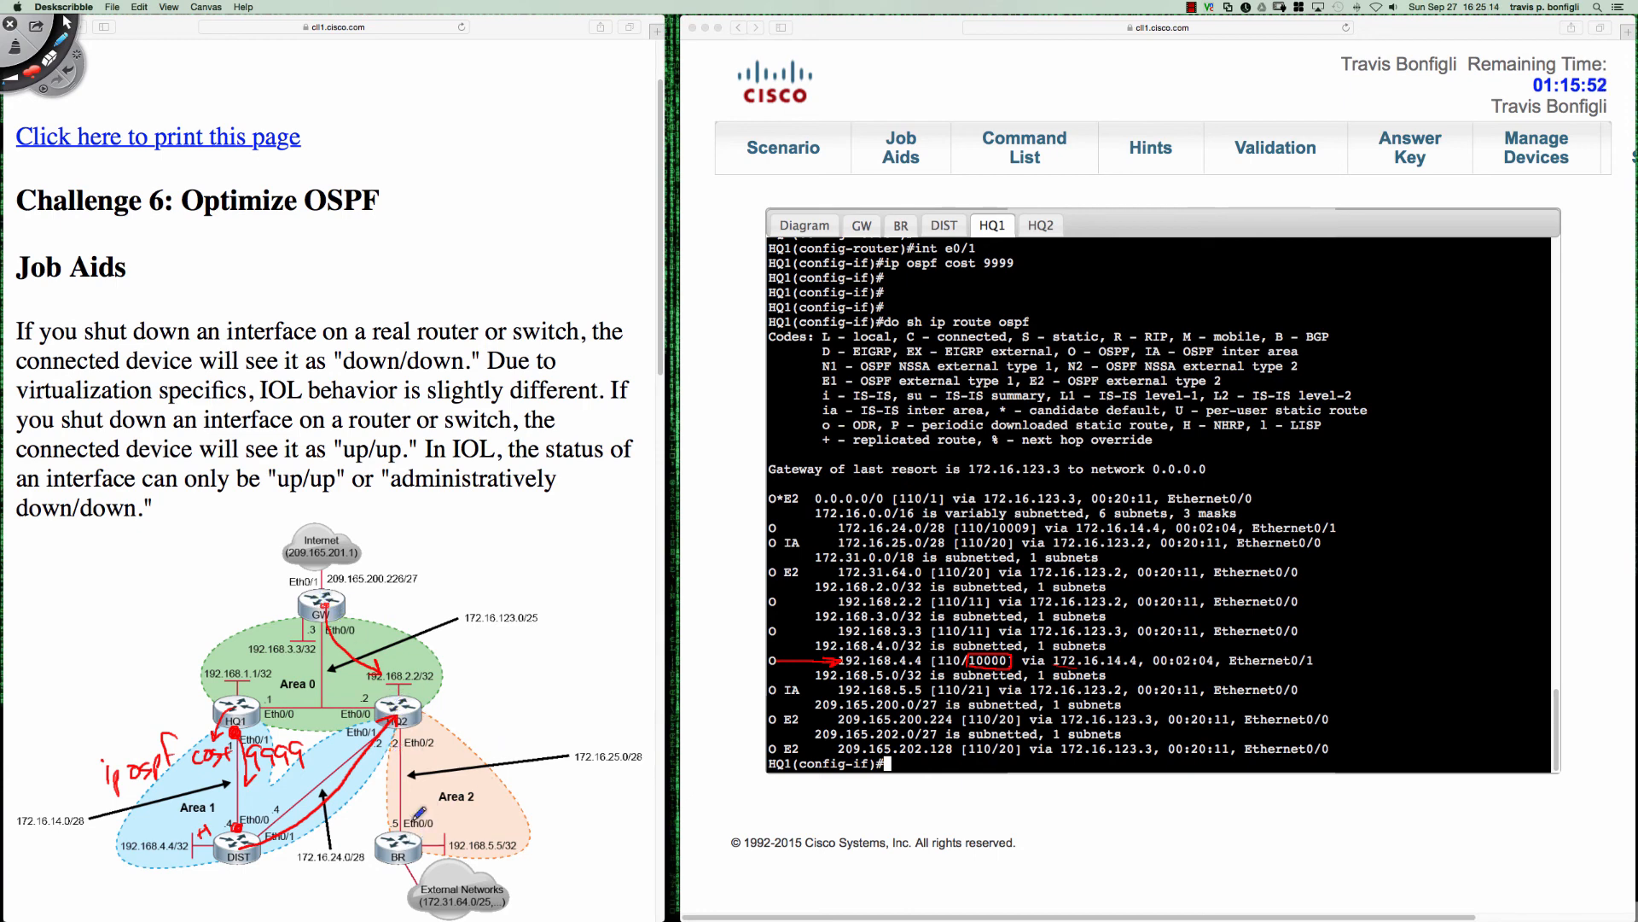
key(Delete)
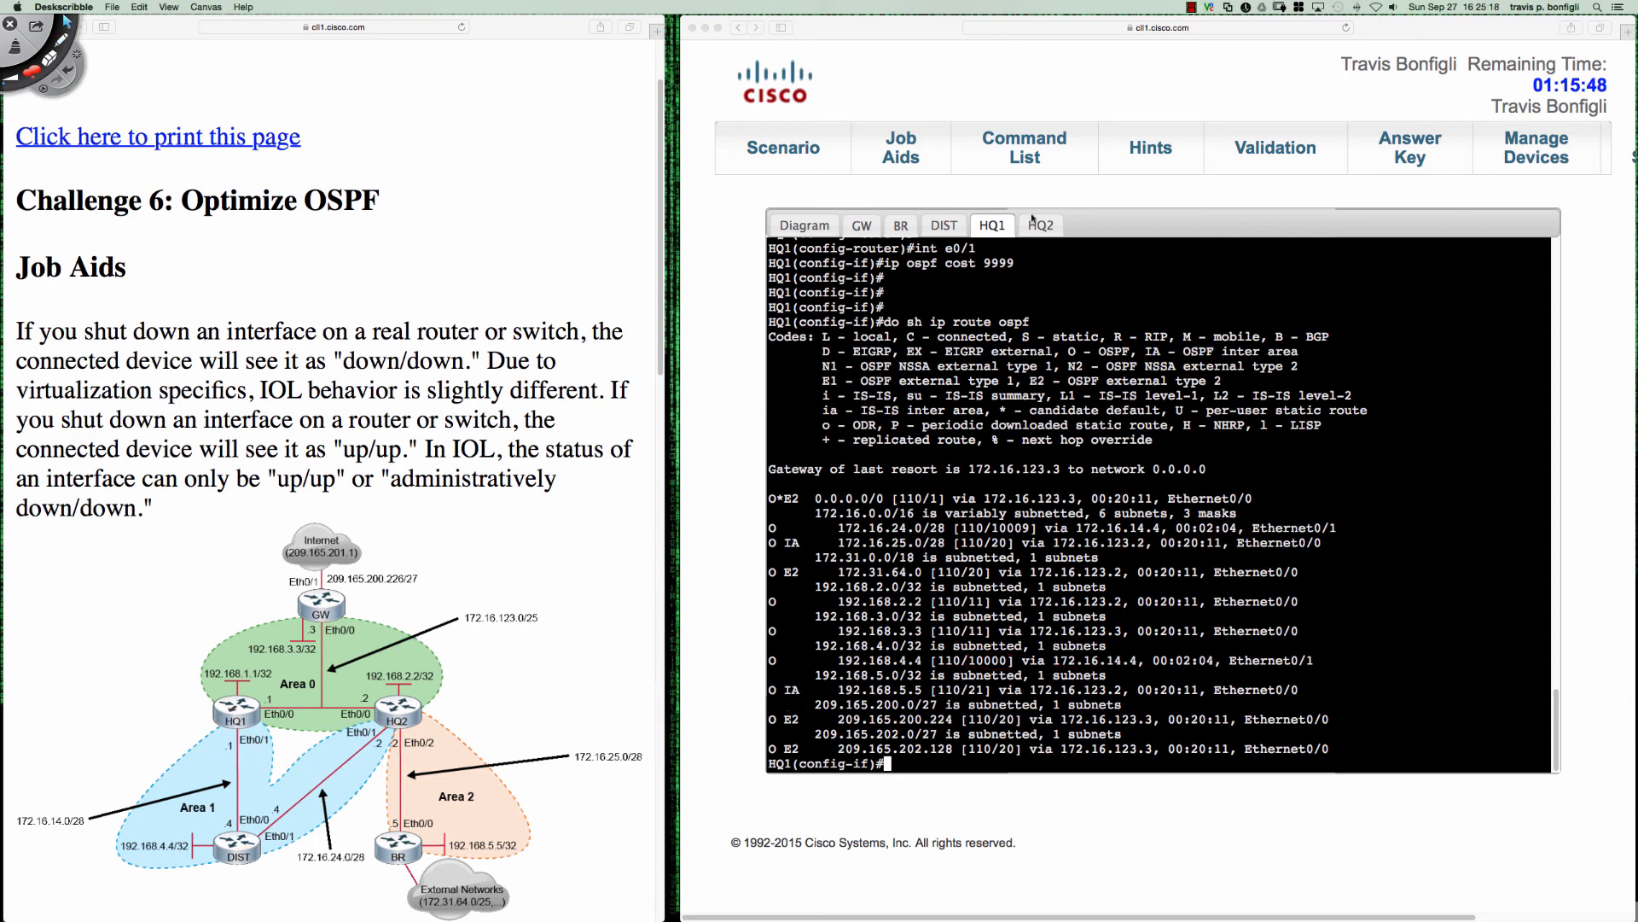
- Show BR's OSPF routes with "do sh ip route ospf" and point out the 192.168.4.4 route using Deskscribble
click(896, 227)
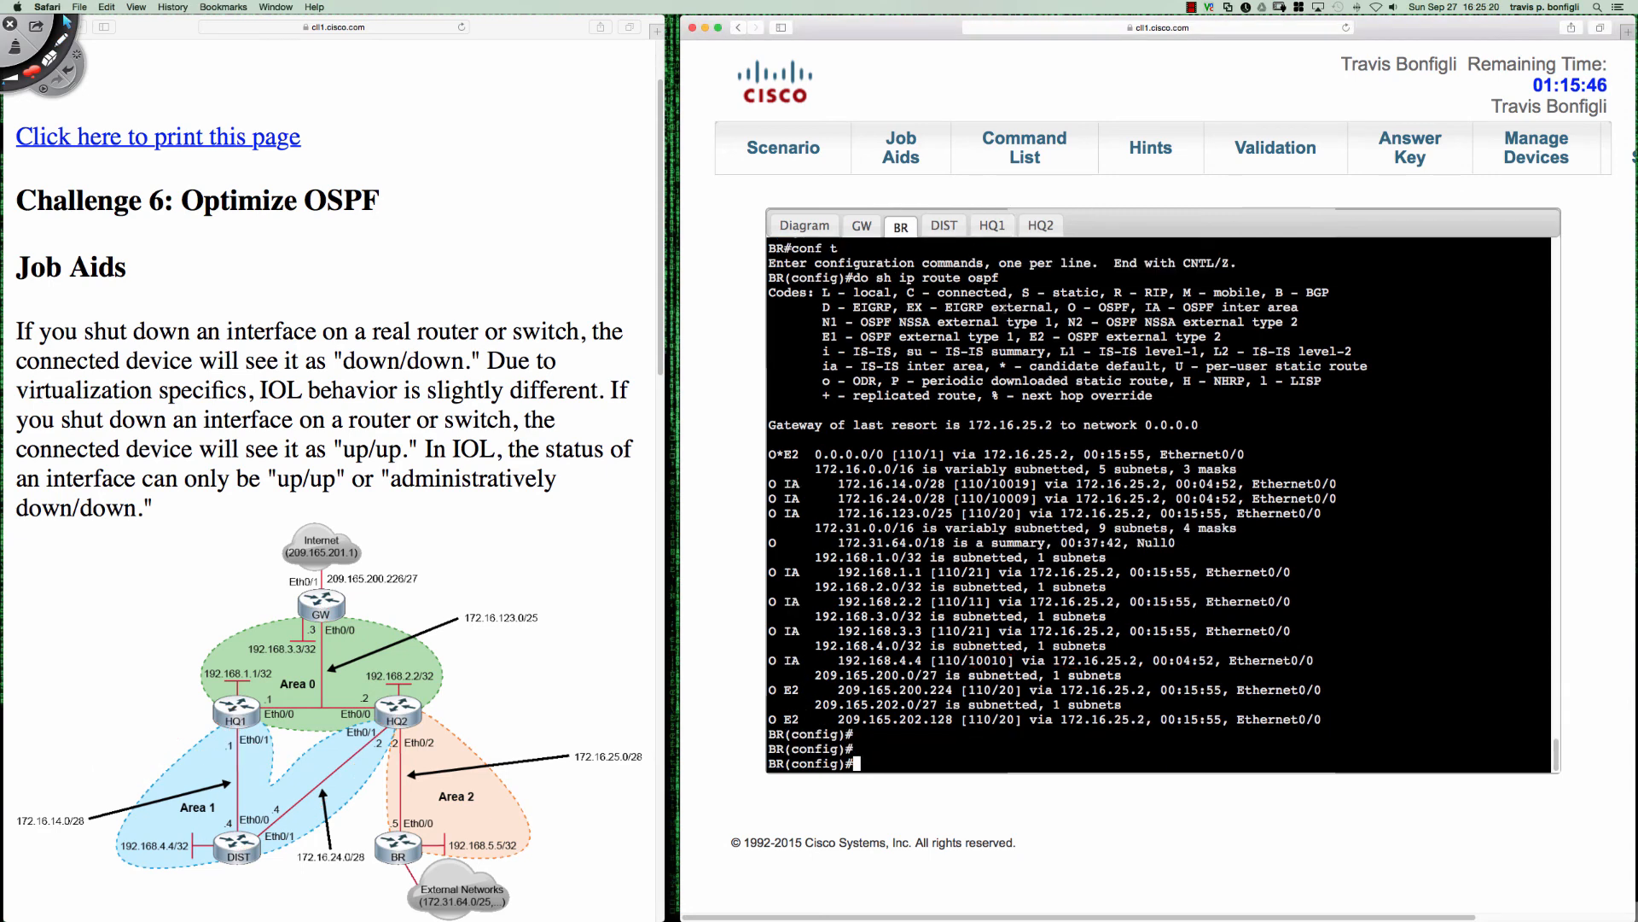
key(Return)
key(Return)
key(Return)
key(Return)
text(do sh ip route ospf)
key(Return)
key(space)
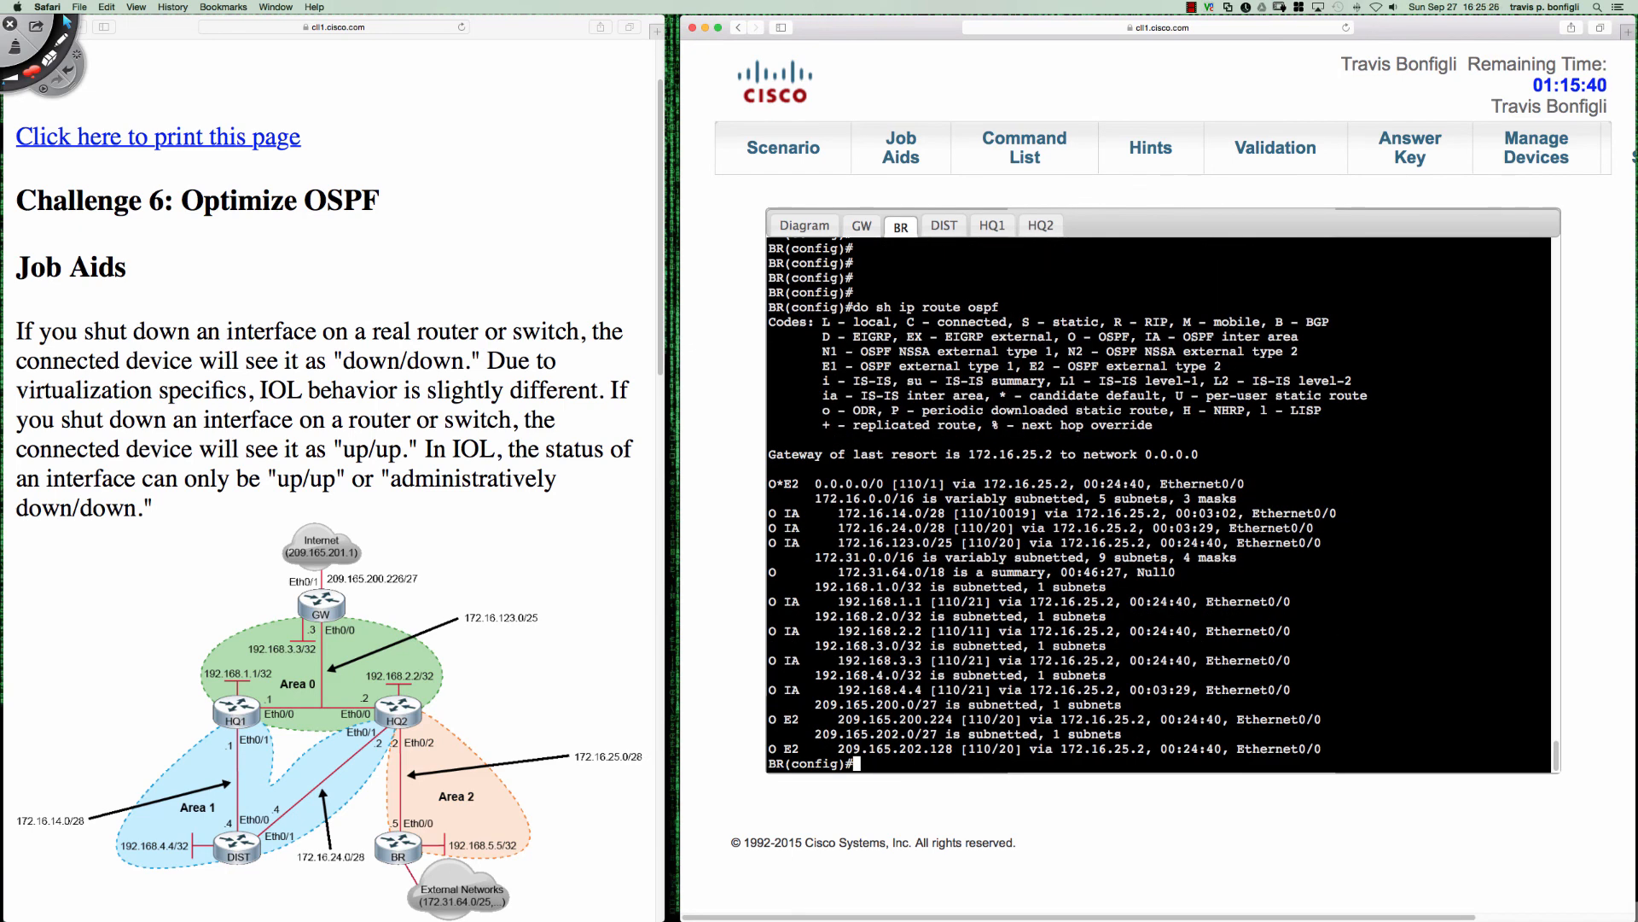
key(shift+super+d)
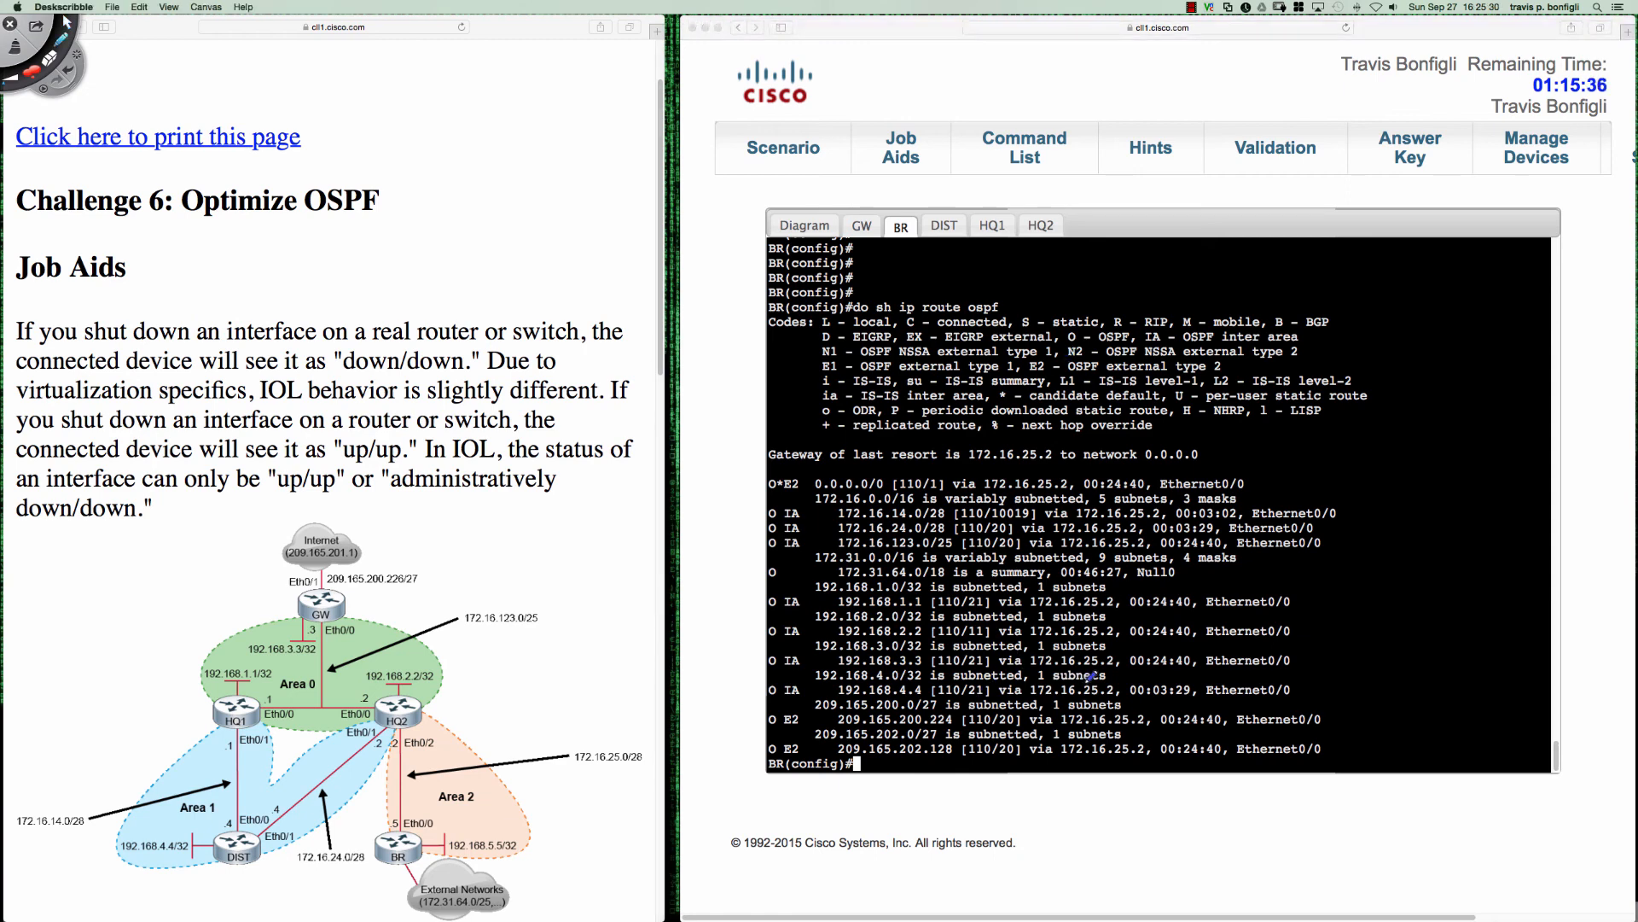
mouse_move(1066, 683)
mouse_down()
mouse_move(1084, 695)
mouse_move(1124, 674)
mouse_move(1059, 683)
mouse_up()
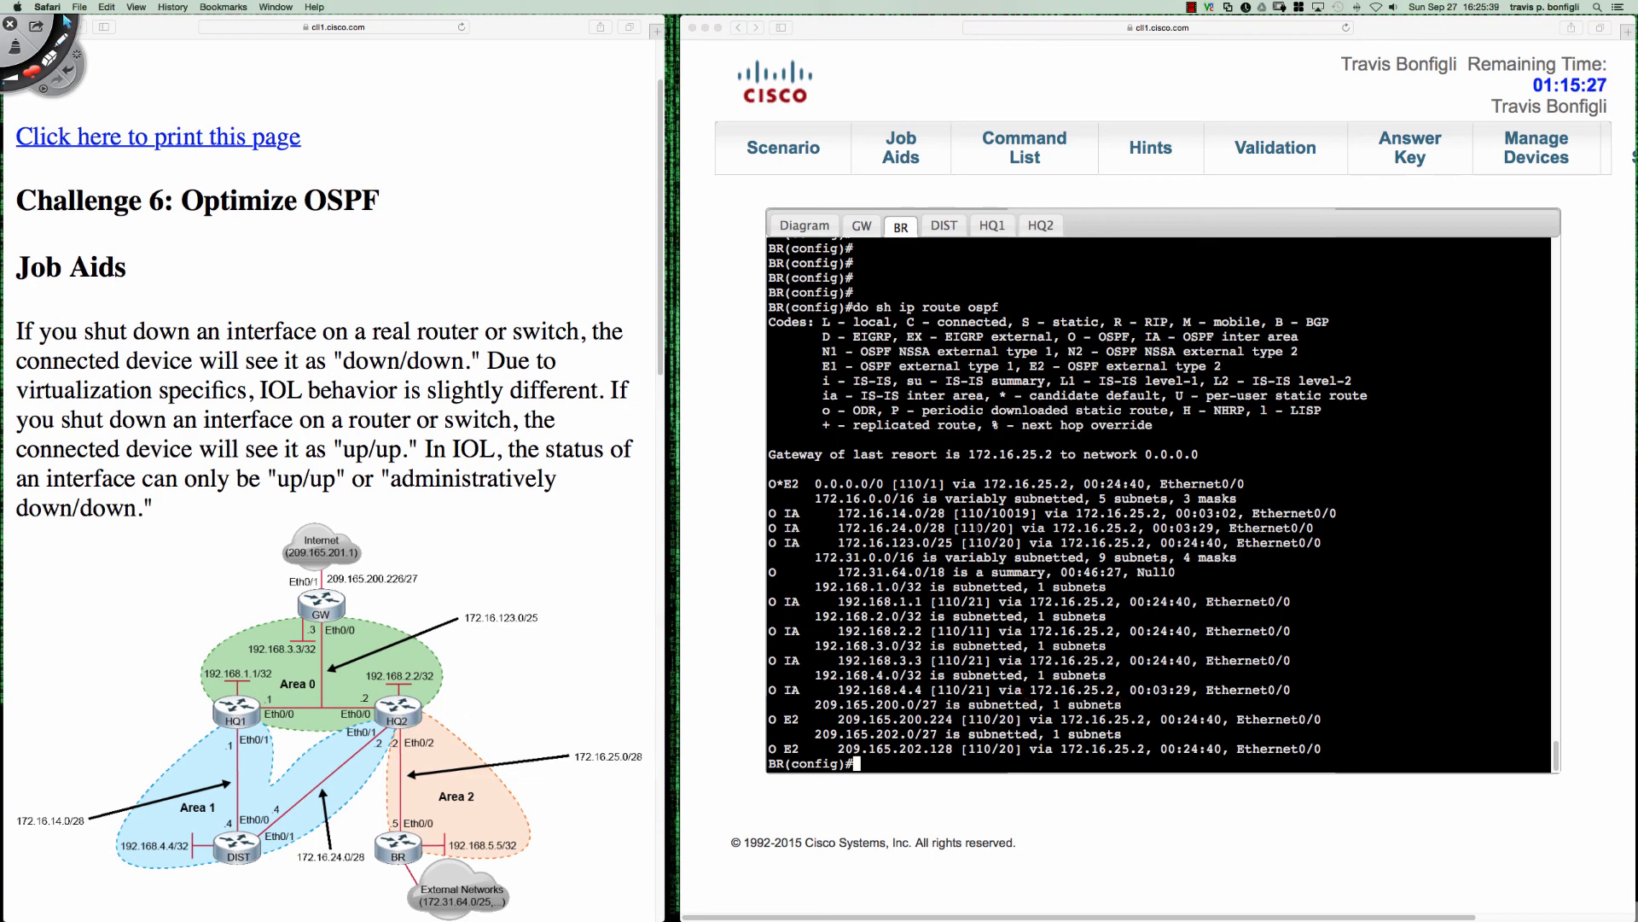
- Show HQ2's OSPF routes with "do sh ip route ospf" and point out the default route's metric
click(1040, 226)
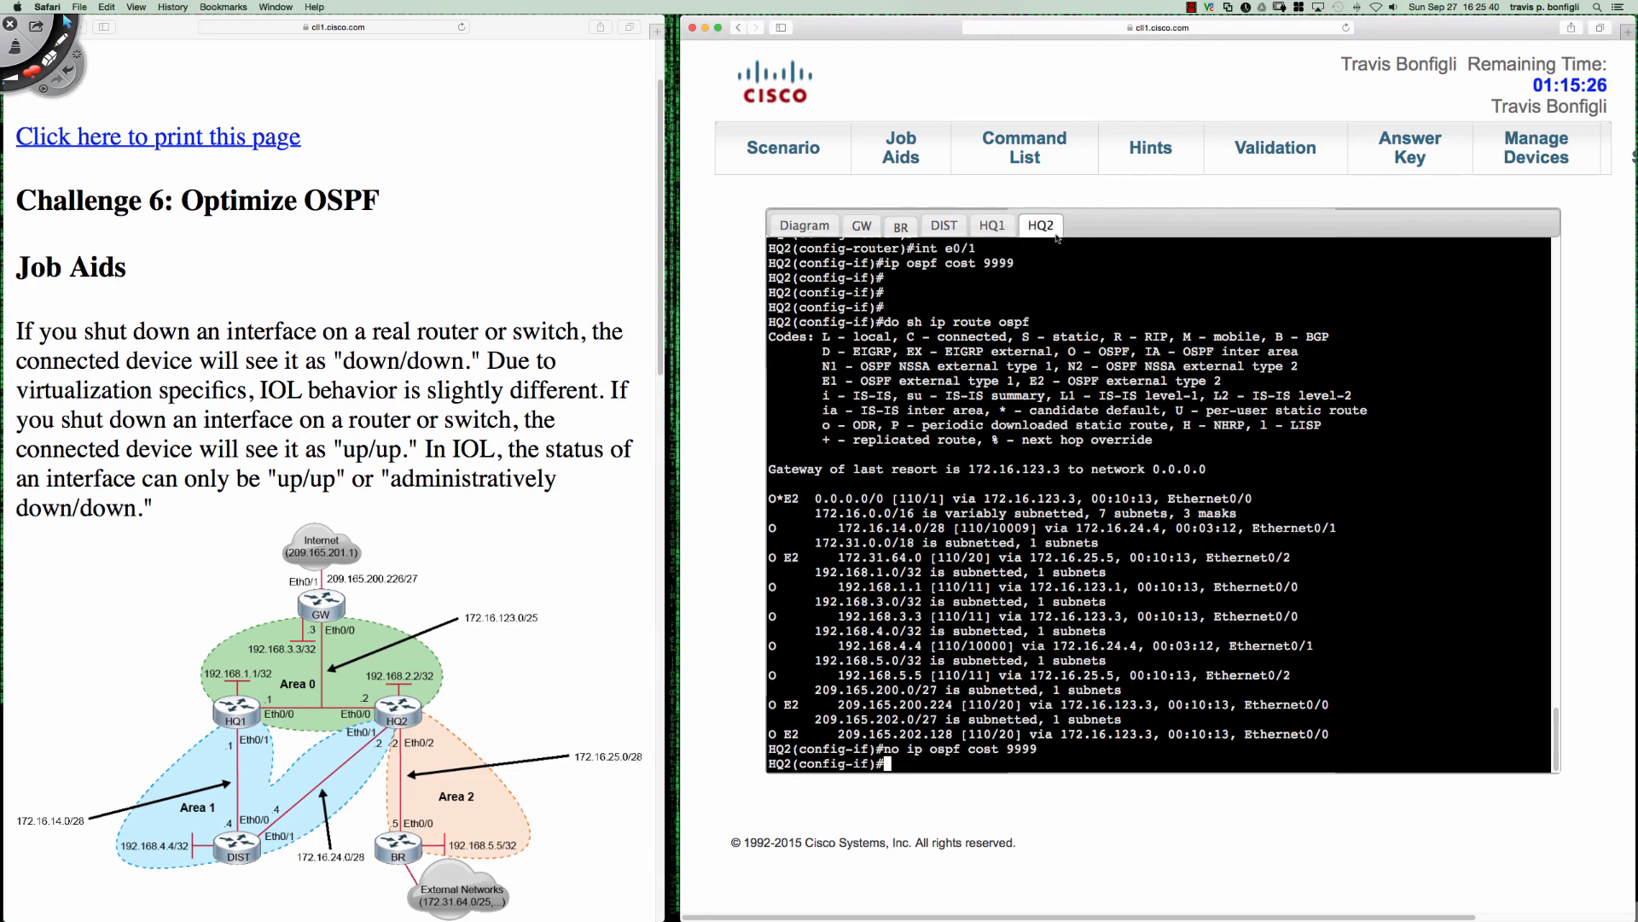
key(Return)
key(Return)
key(Return)
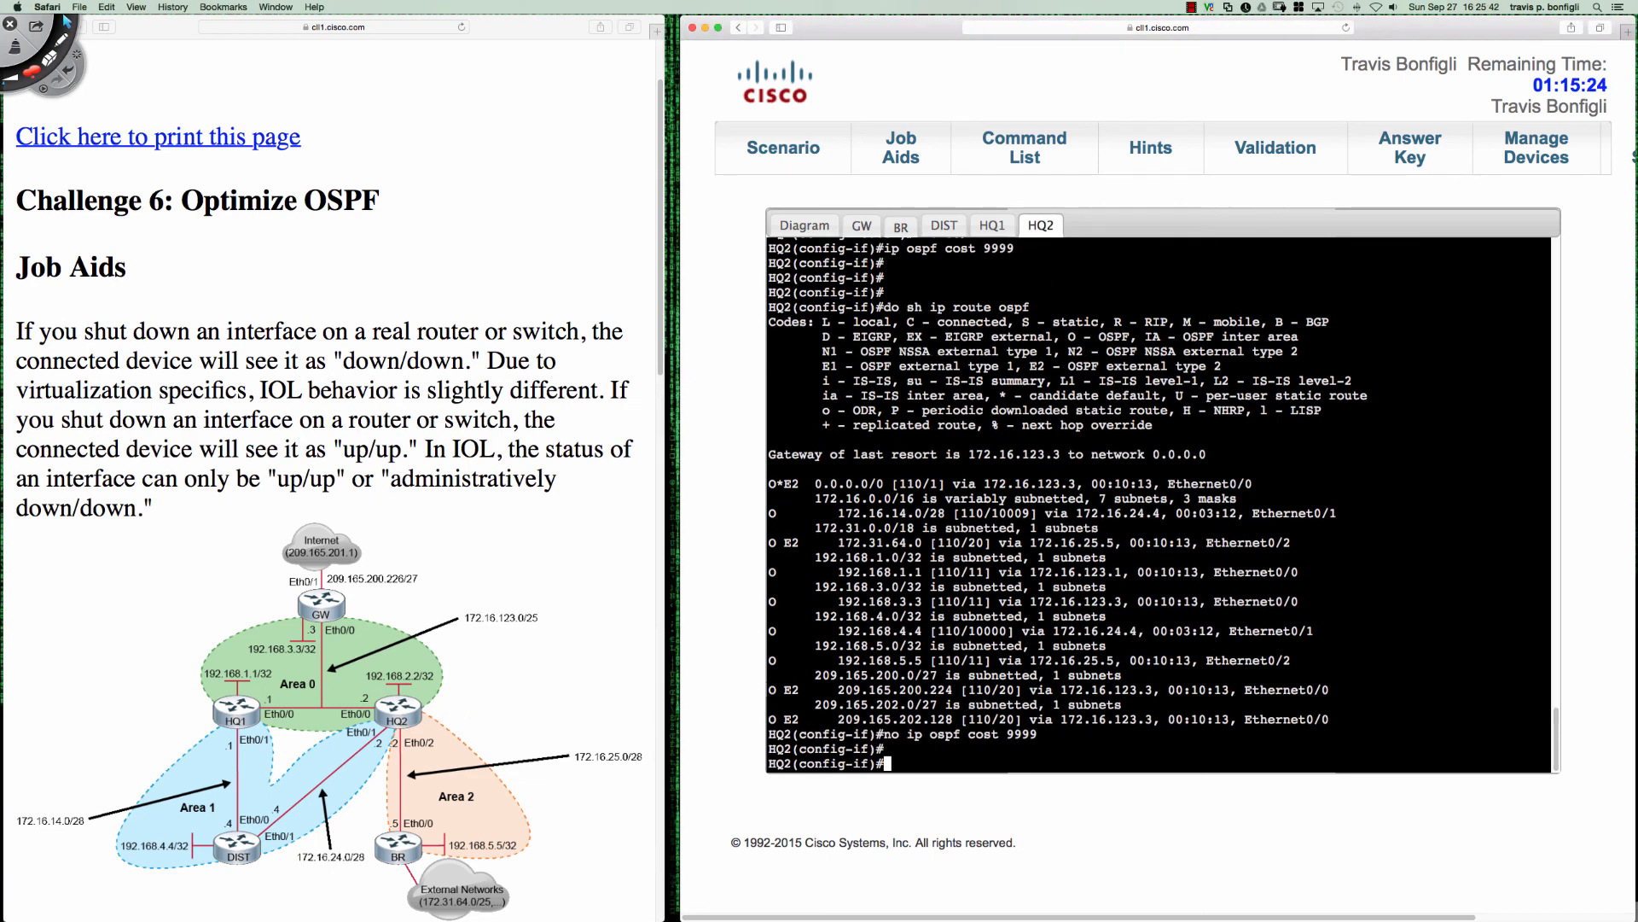
text(do sh ip route ospf)
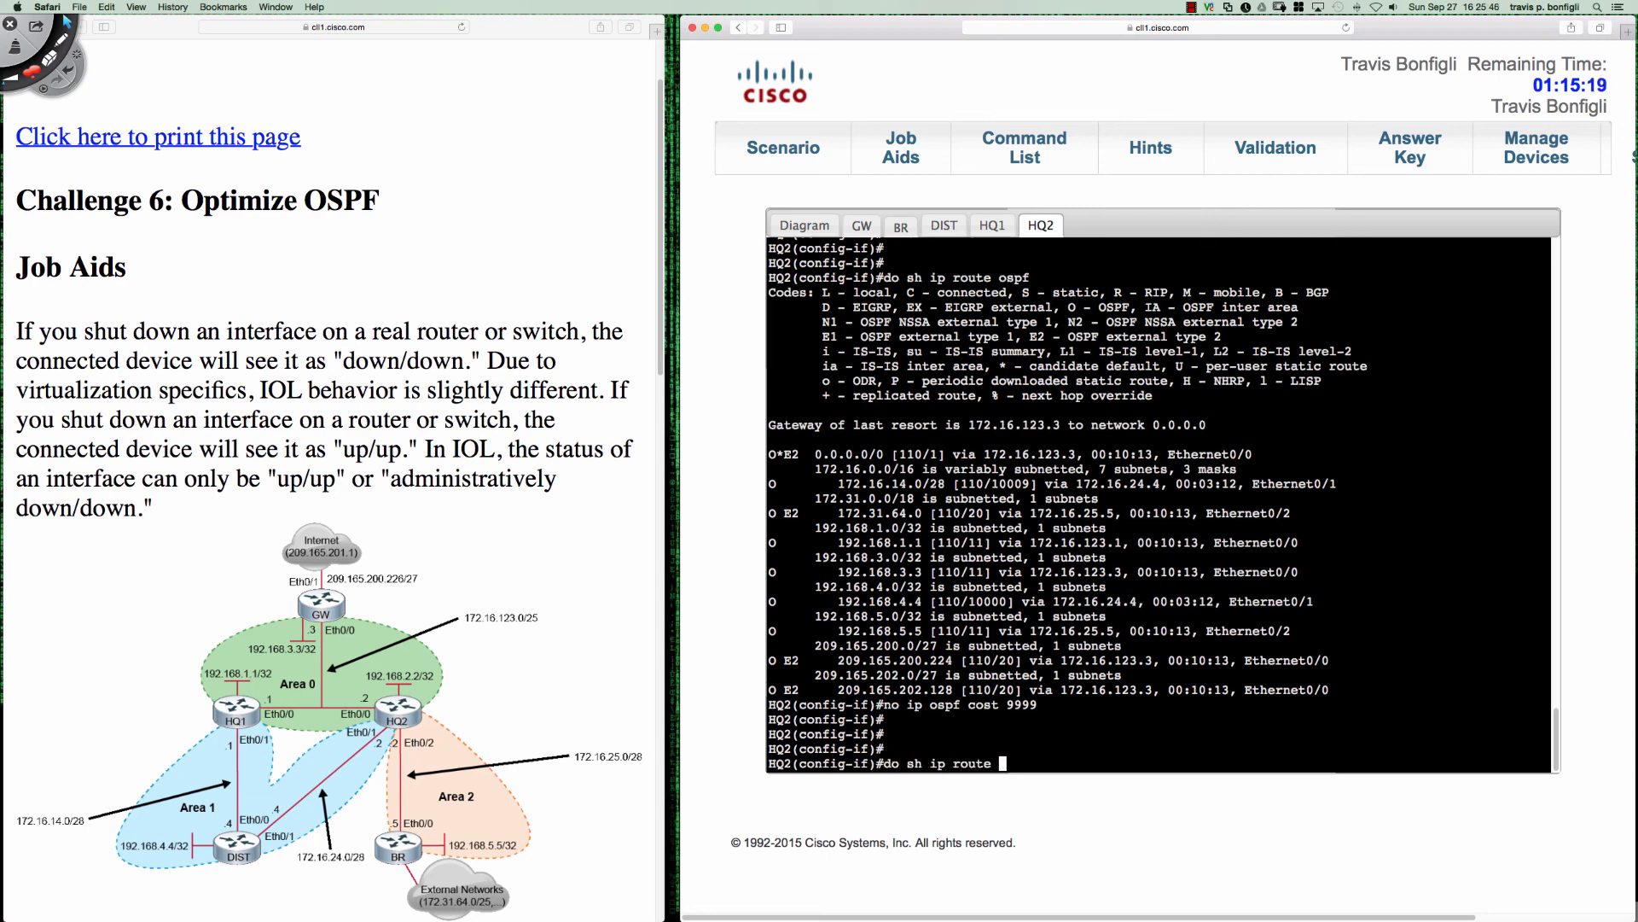
key(Return)
key(space)
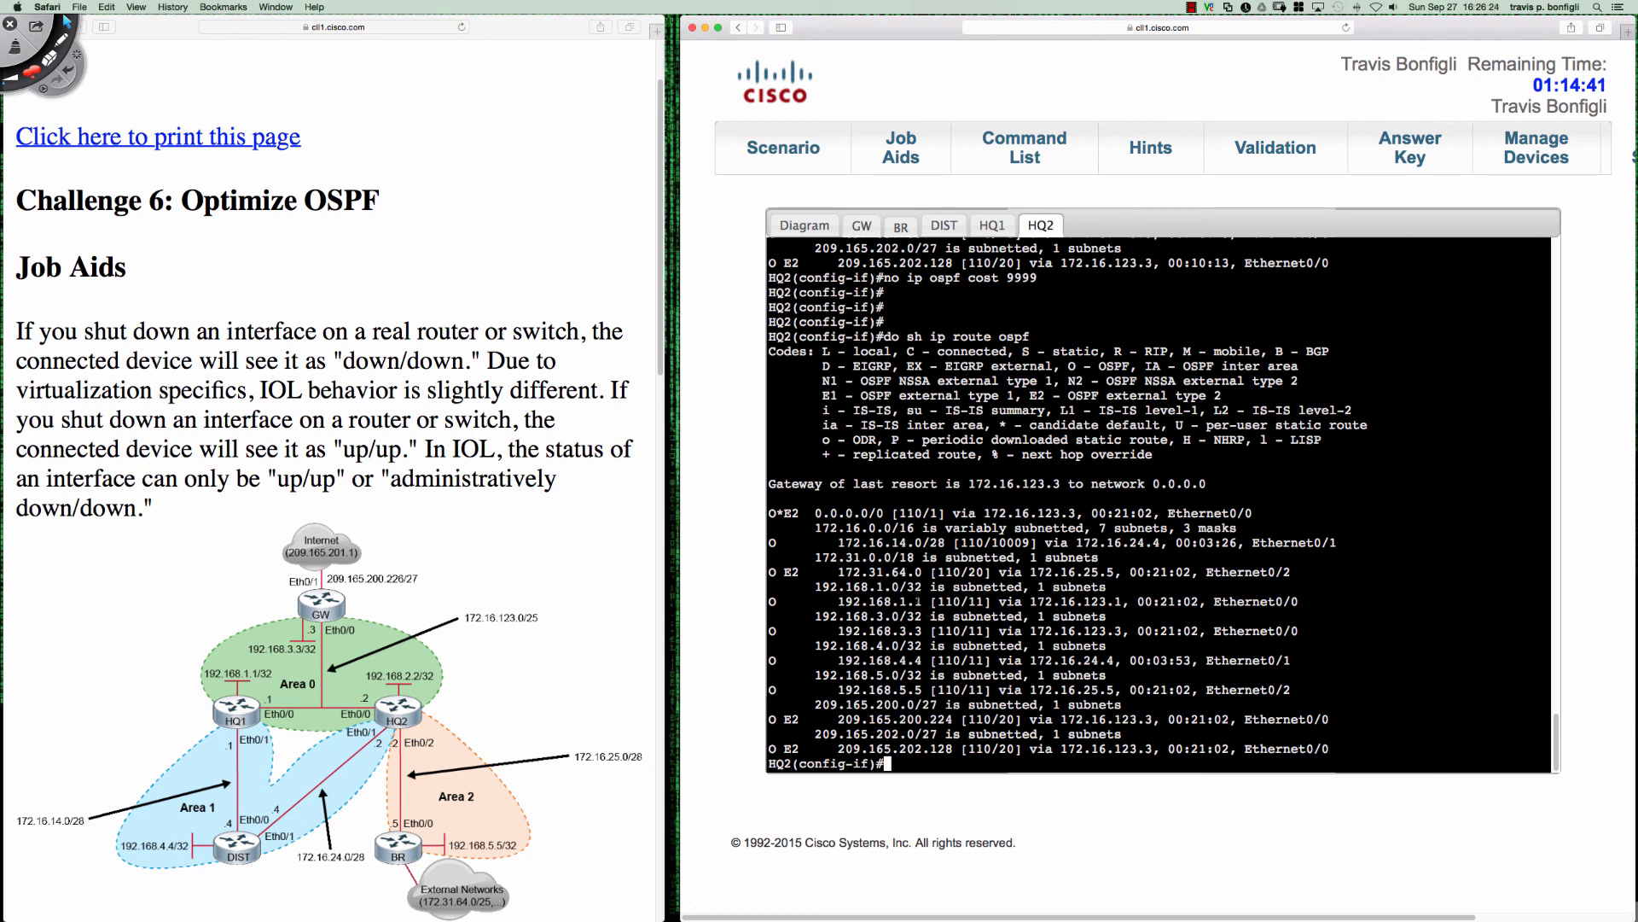
drag(924, 512, 952, 513)
- Switch to HQ1's console, point out its default route's metric, and enter OSPF configuration with "router ospf 1"
click(992, 226)
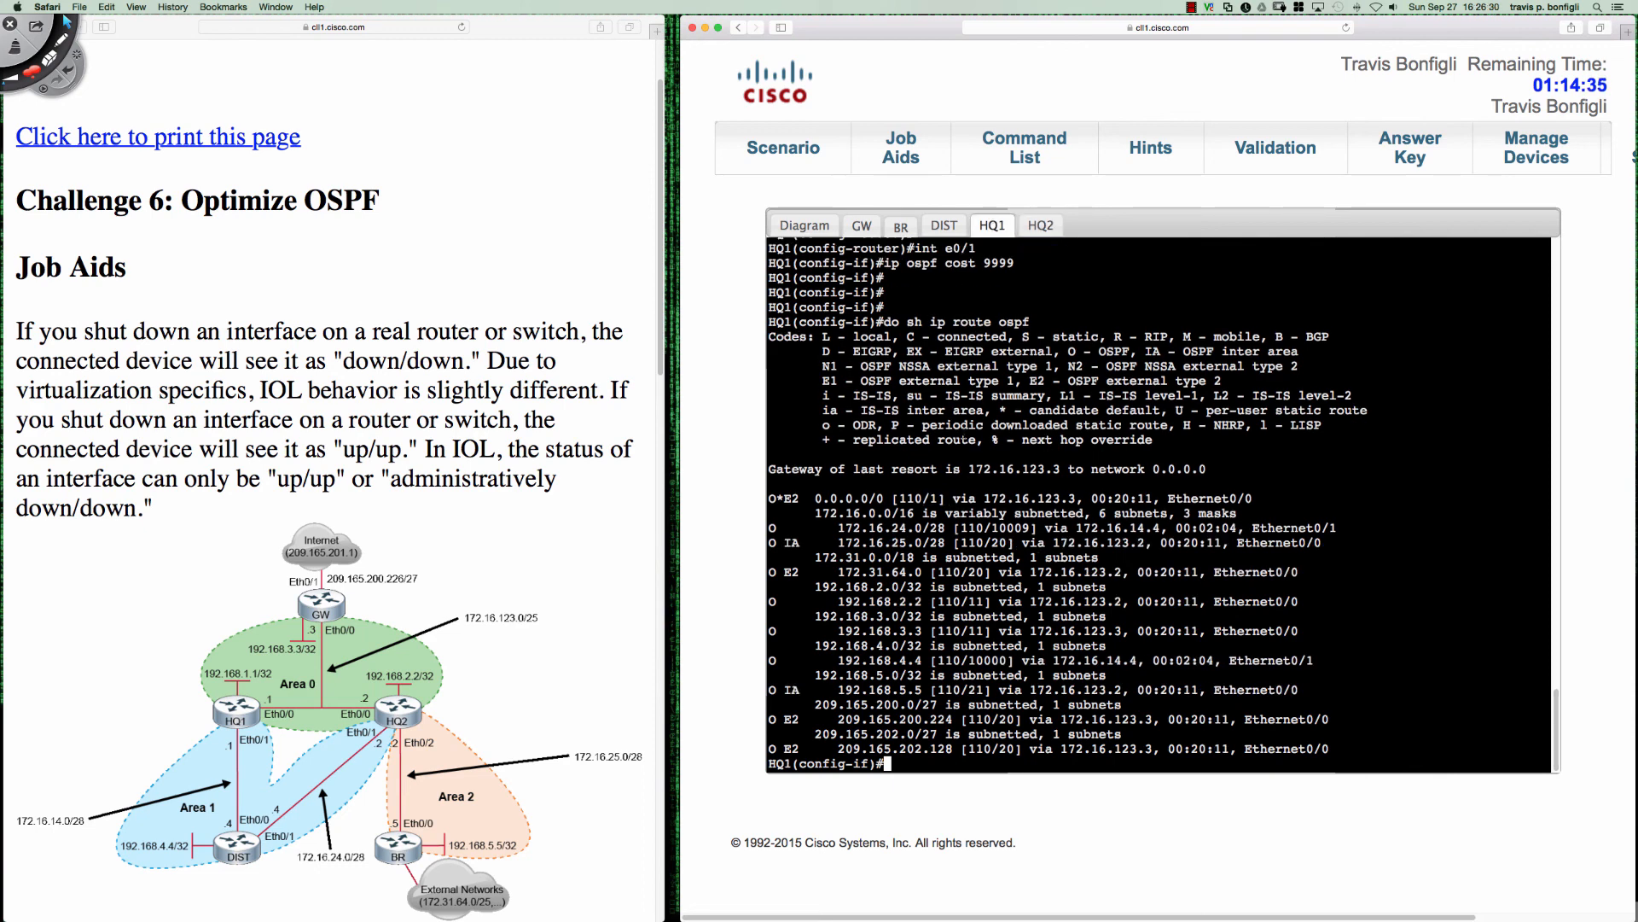
drag(908, 499, 944, 499)
key(Return)
key(Return)
key(Return)
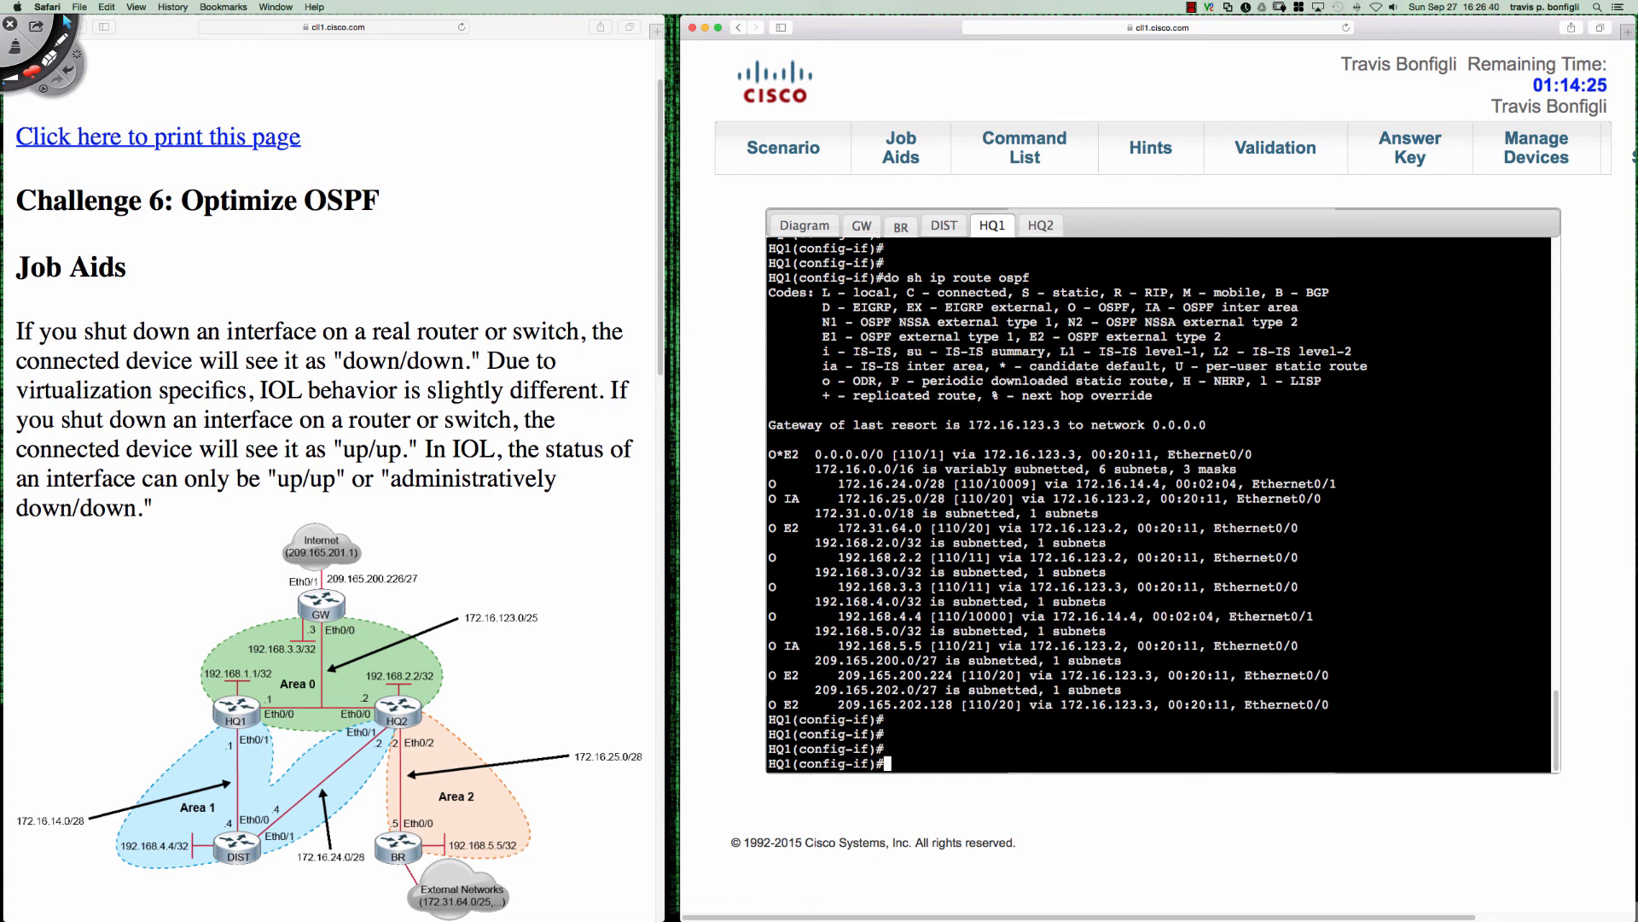
text(router ospf 1)
key(Return)
text(def)
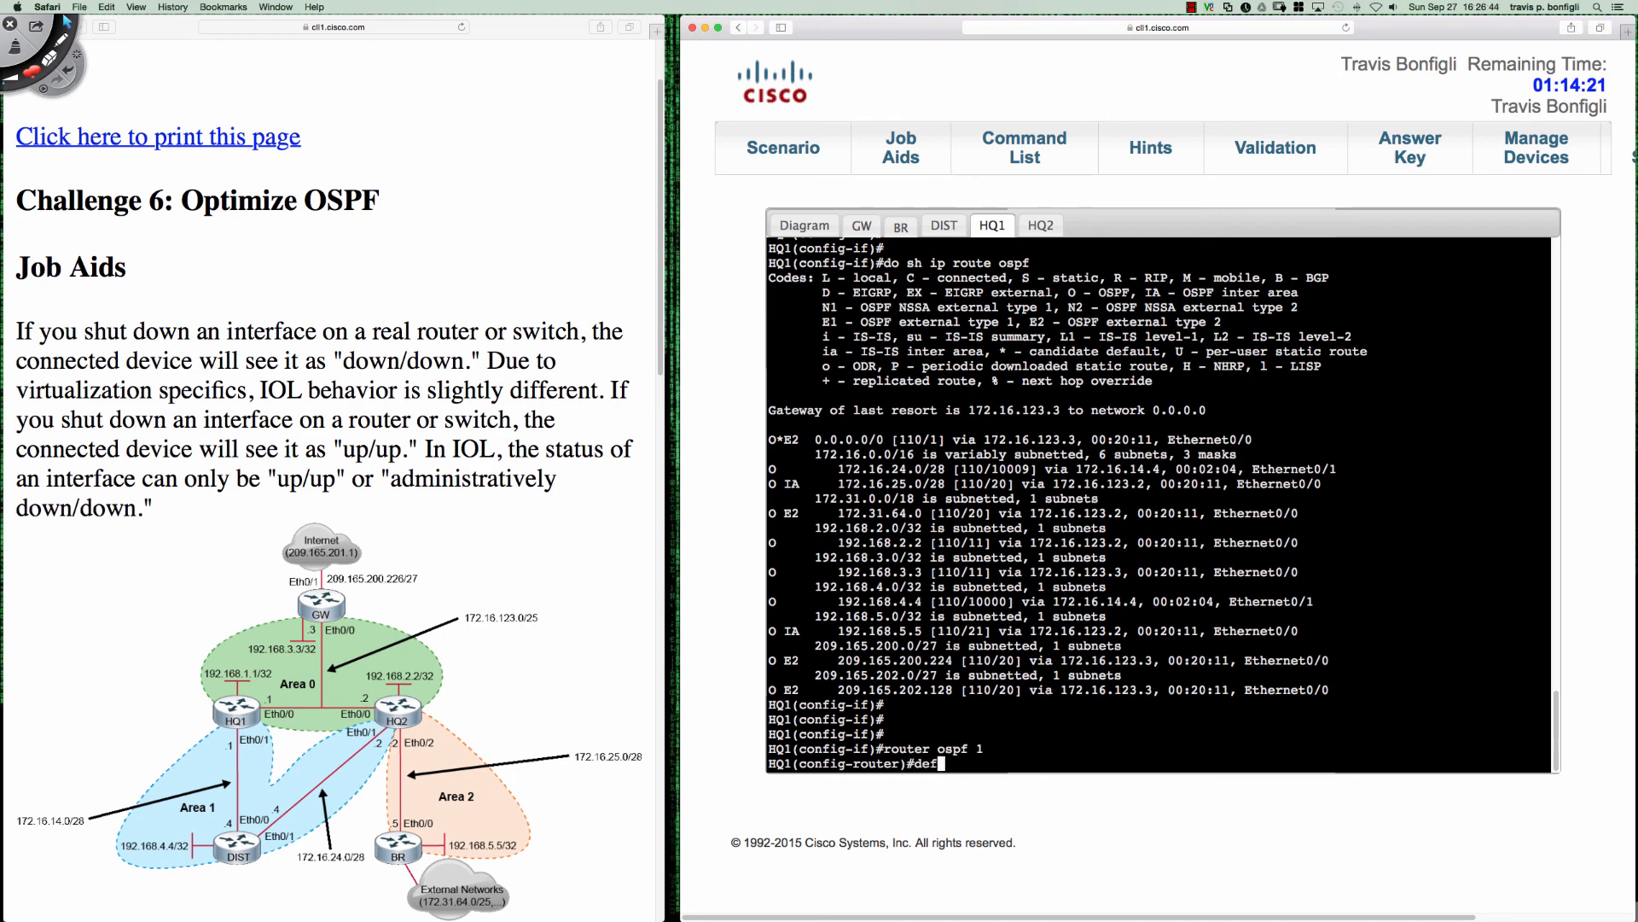
key(Tab)
key(BackSpace)
key(BackSpace)
key(BackSpace)
key(BackSpace)
key(BackSpace)
key(BackSpace)
key(BackSpace)
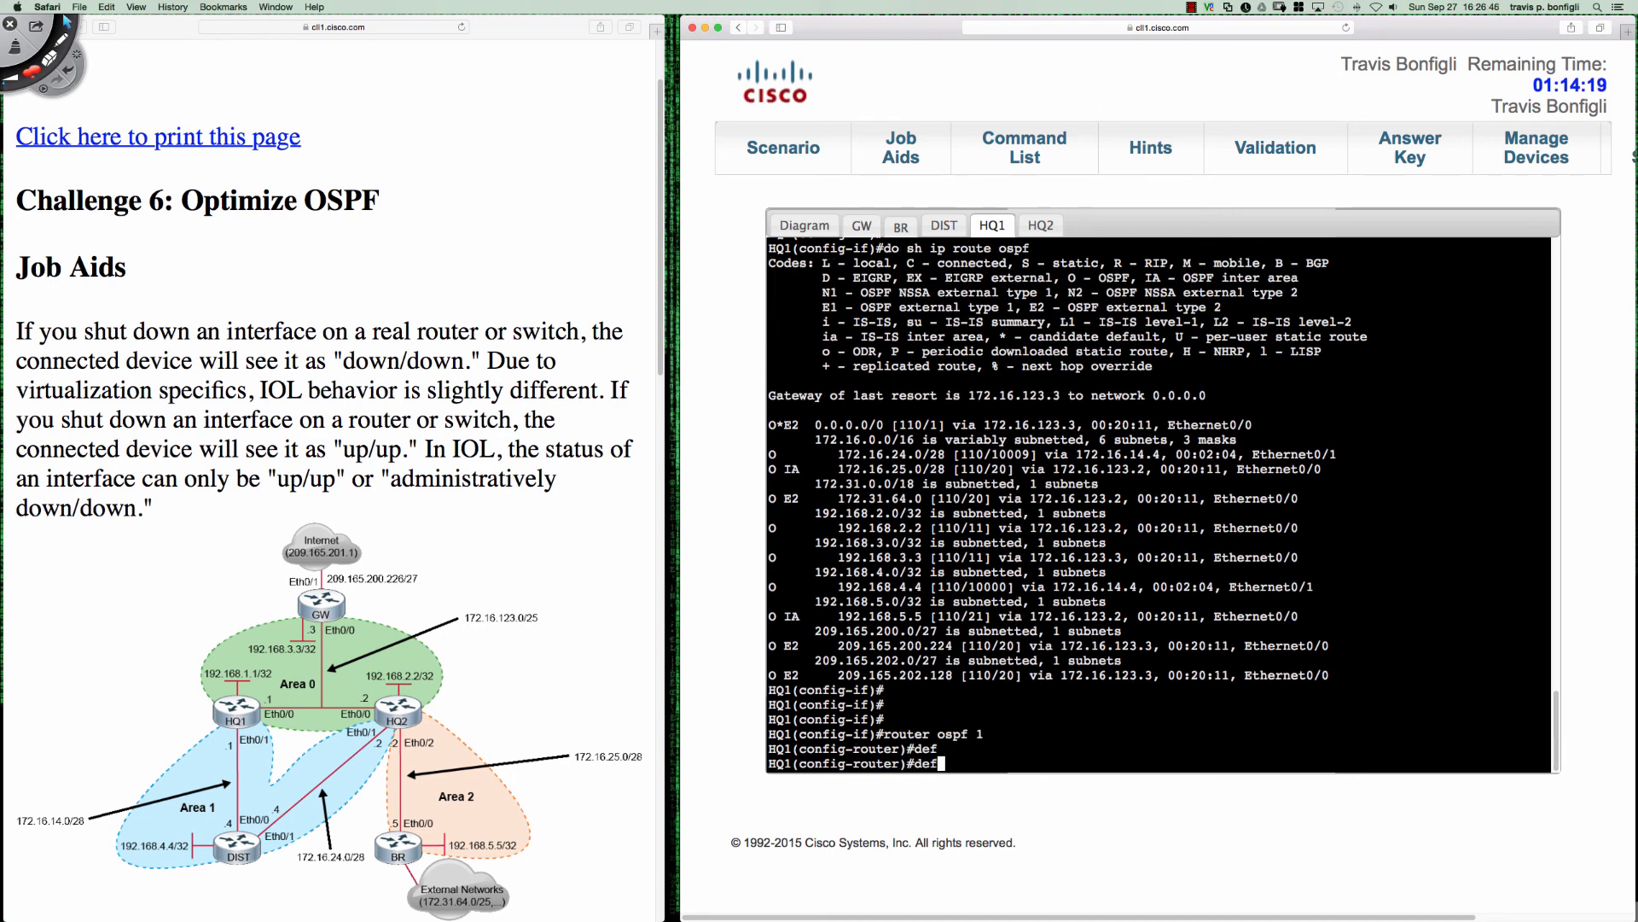
- Set HQ1's default cost for area 1 with "area 1 default-cost 88888", checking the allowed range in the command help
text(area 1 def)
key(Tab)
text(?)
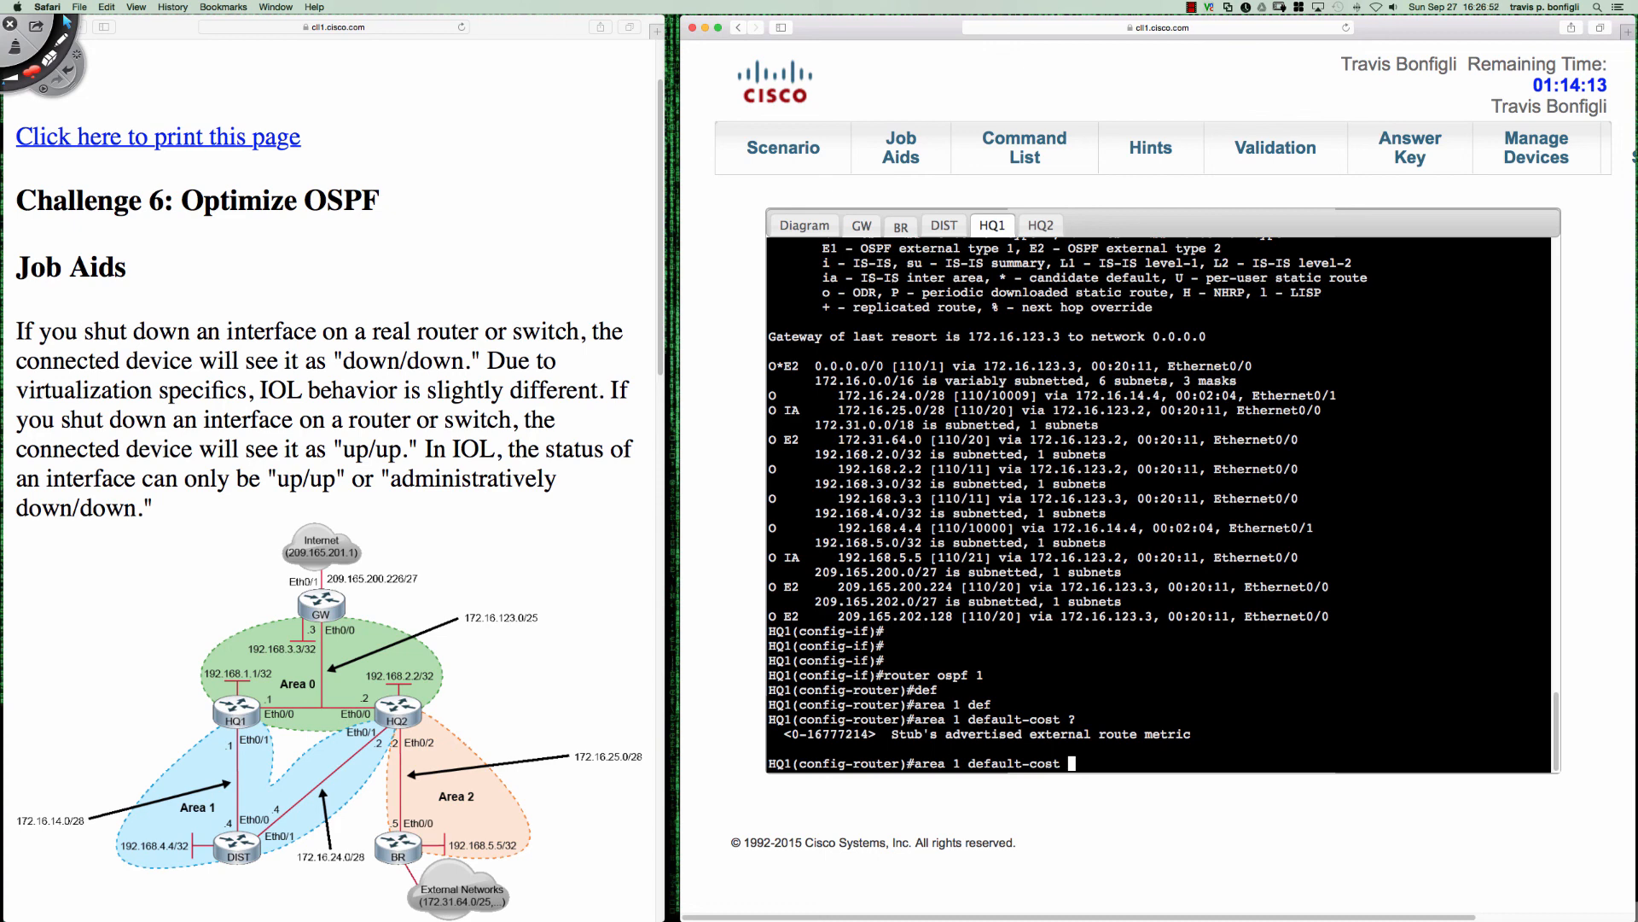
text(88888)
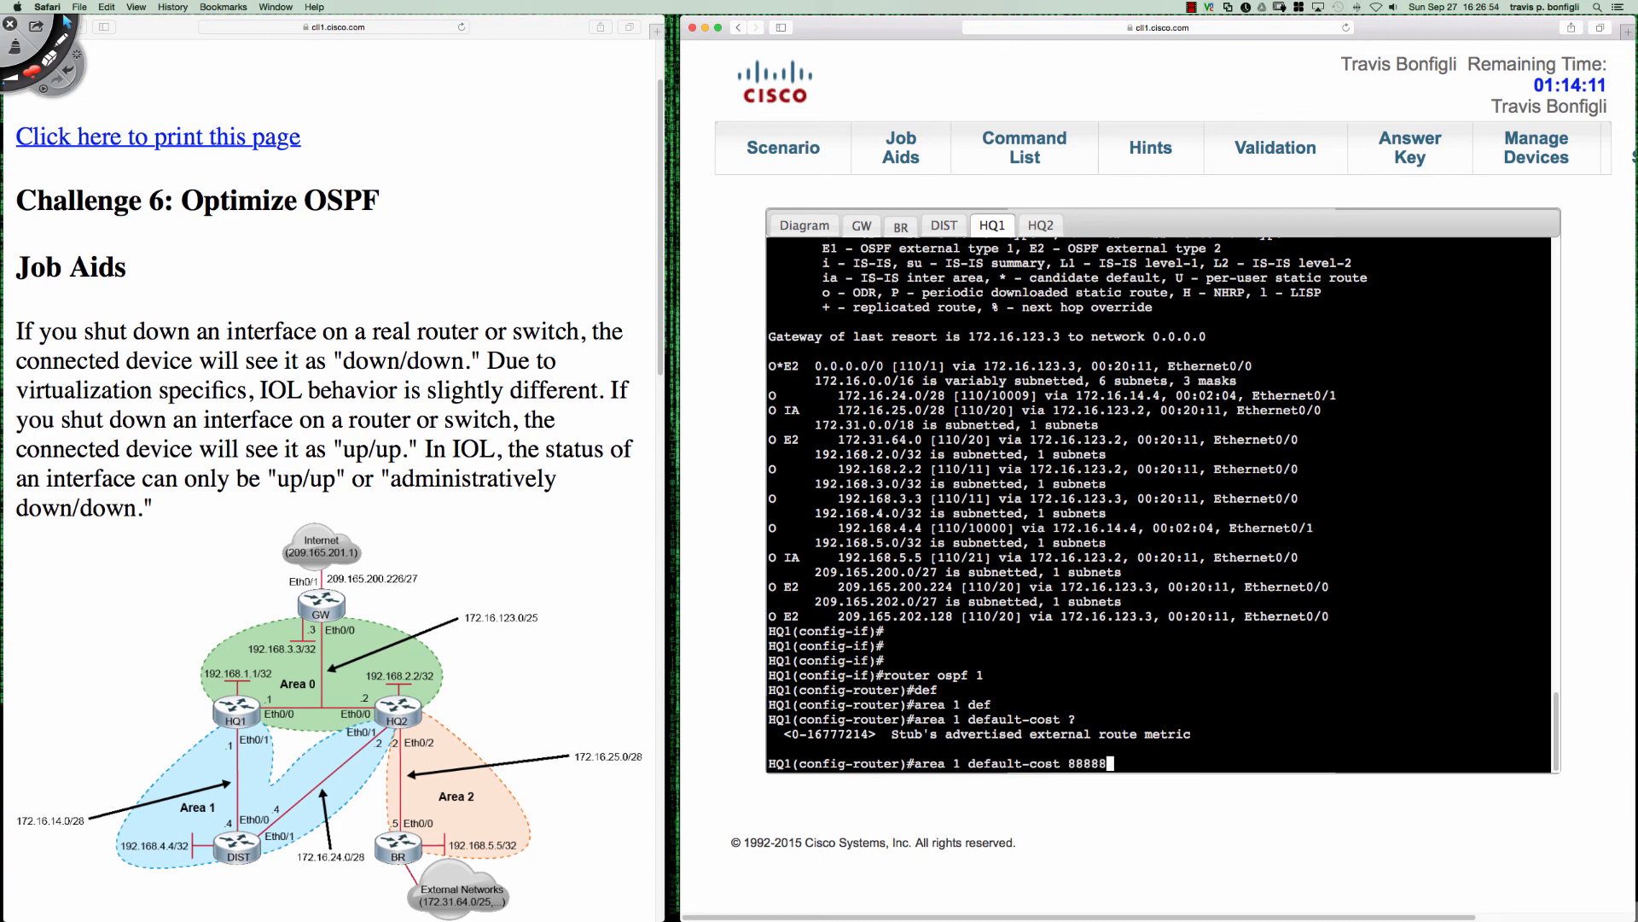
key(Return)
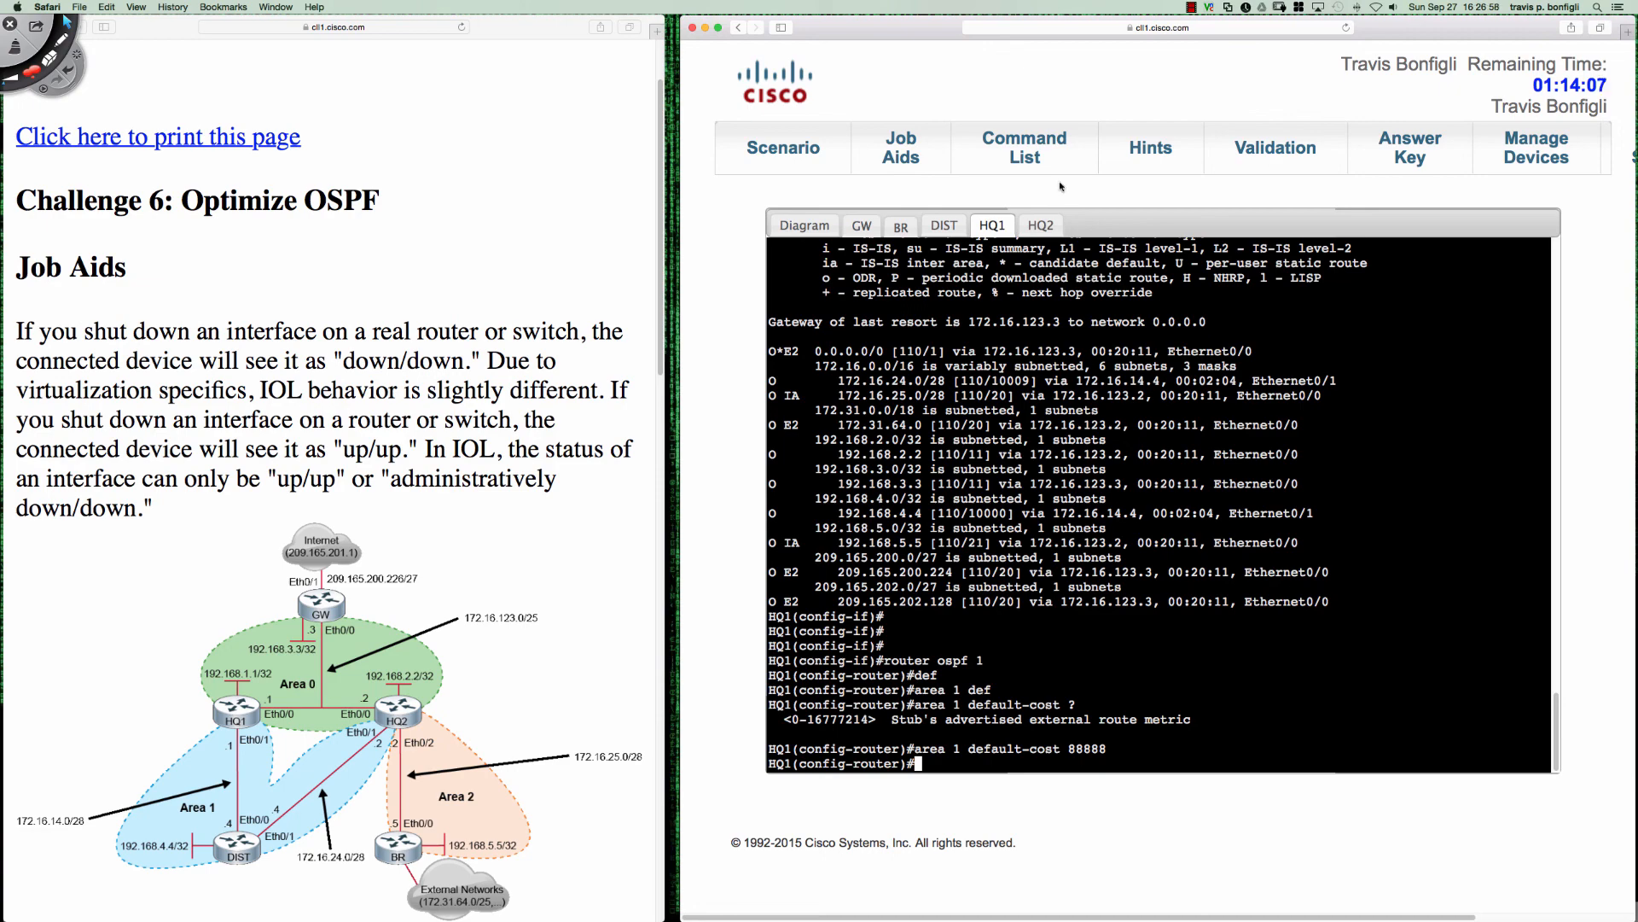
- Switch to DIST's console and show its OSPF routes with "do sh ip route ospf"
click(944, 225)
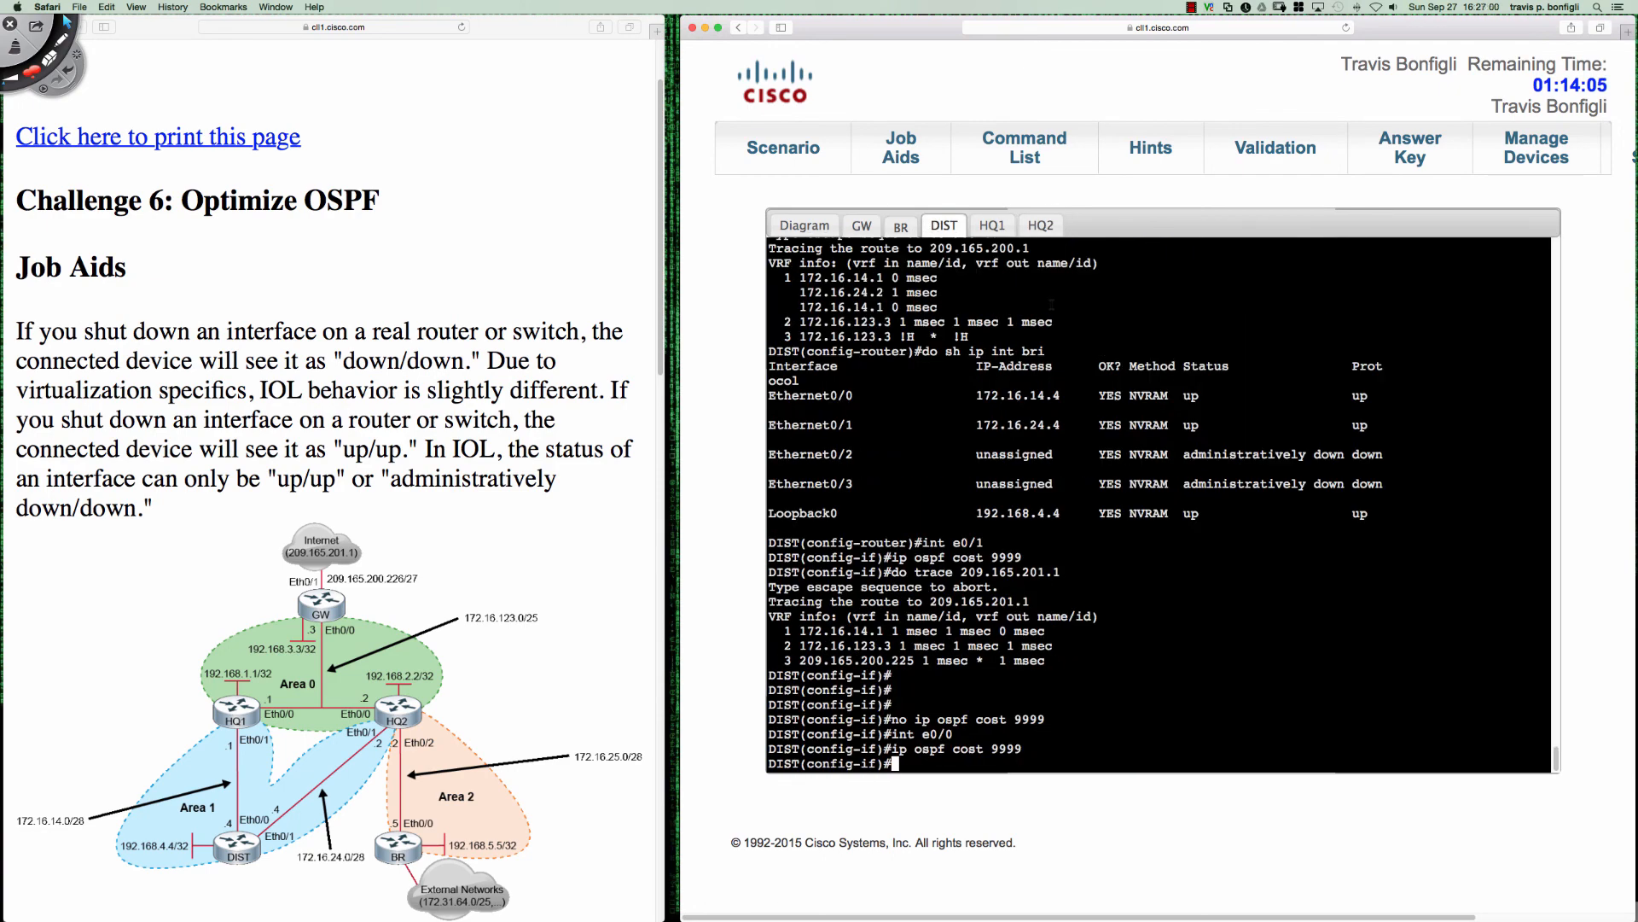
key(Return)
key(Return)
key(Return)
text(do s)
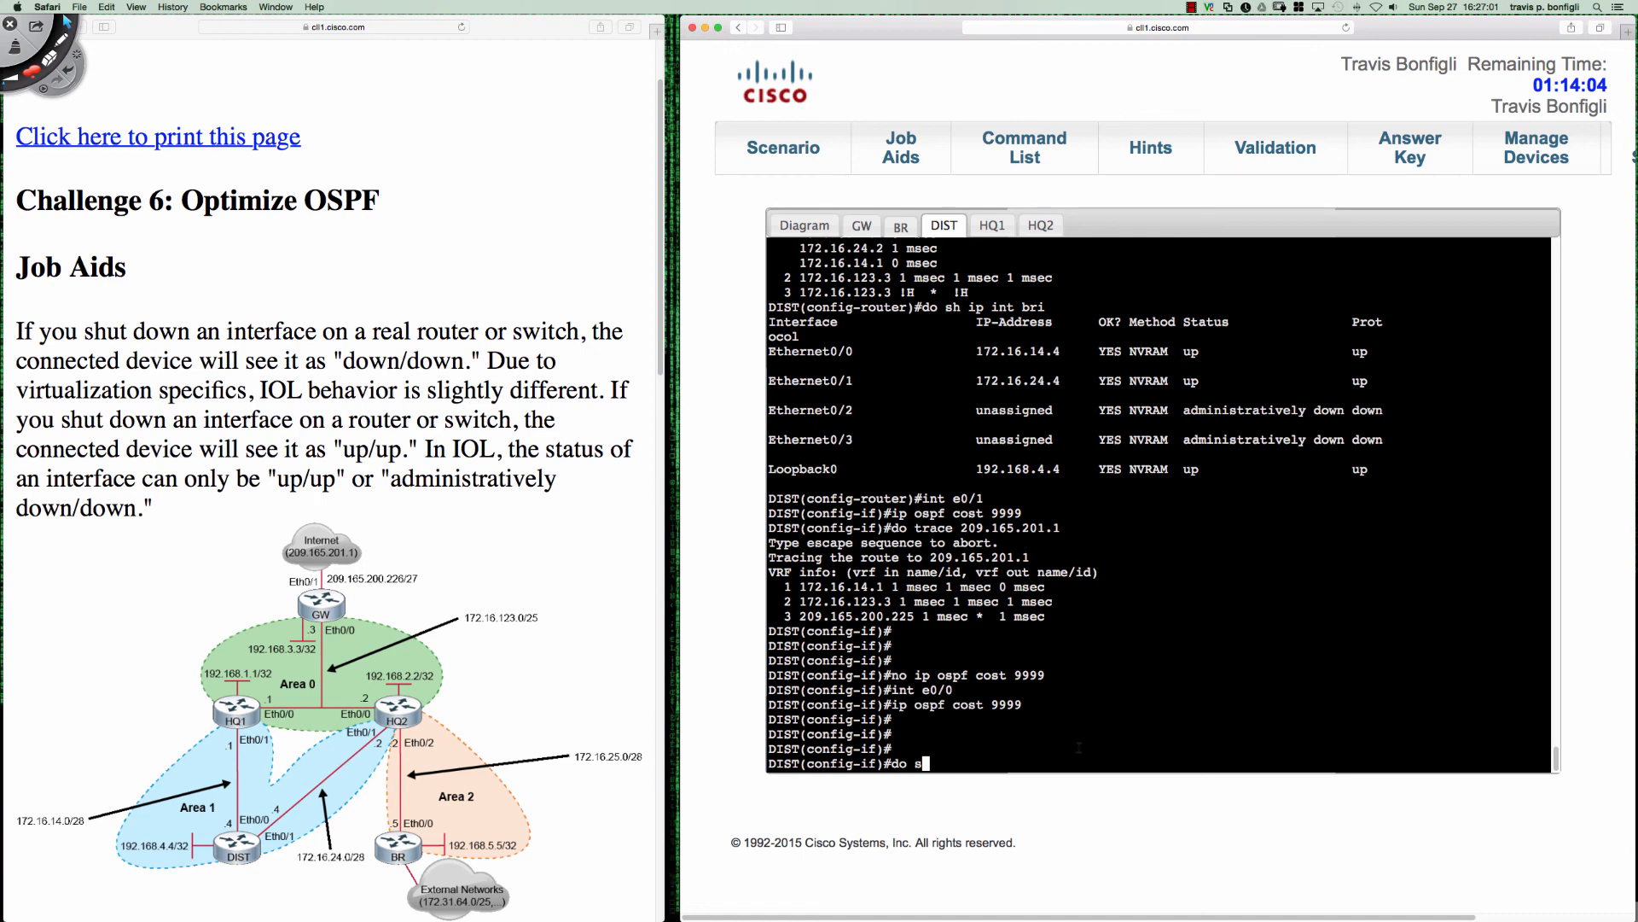
text(h ip route ospf)
key(Return)
- Highlight the default route's next hop and the full default route entry in DIST's output, and clear the selection
drag(1079, 748, 1000, 748)
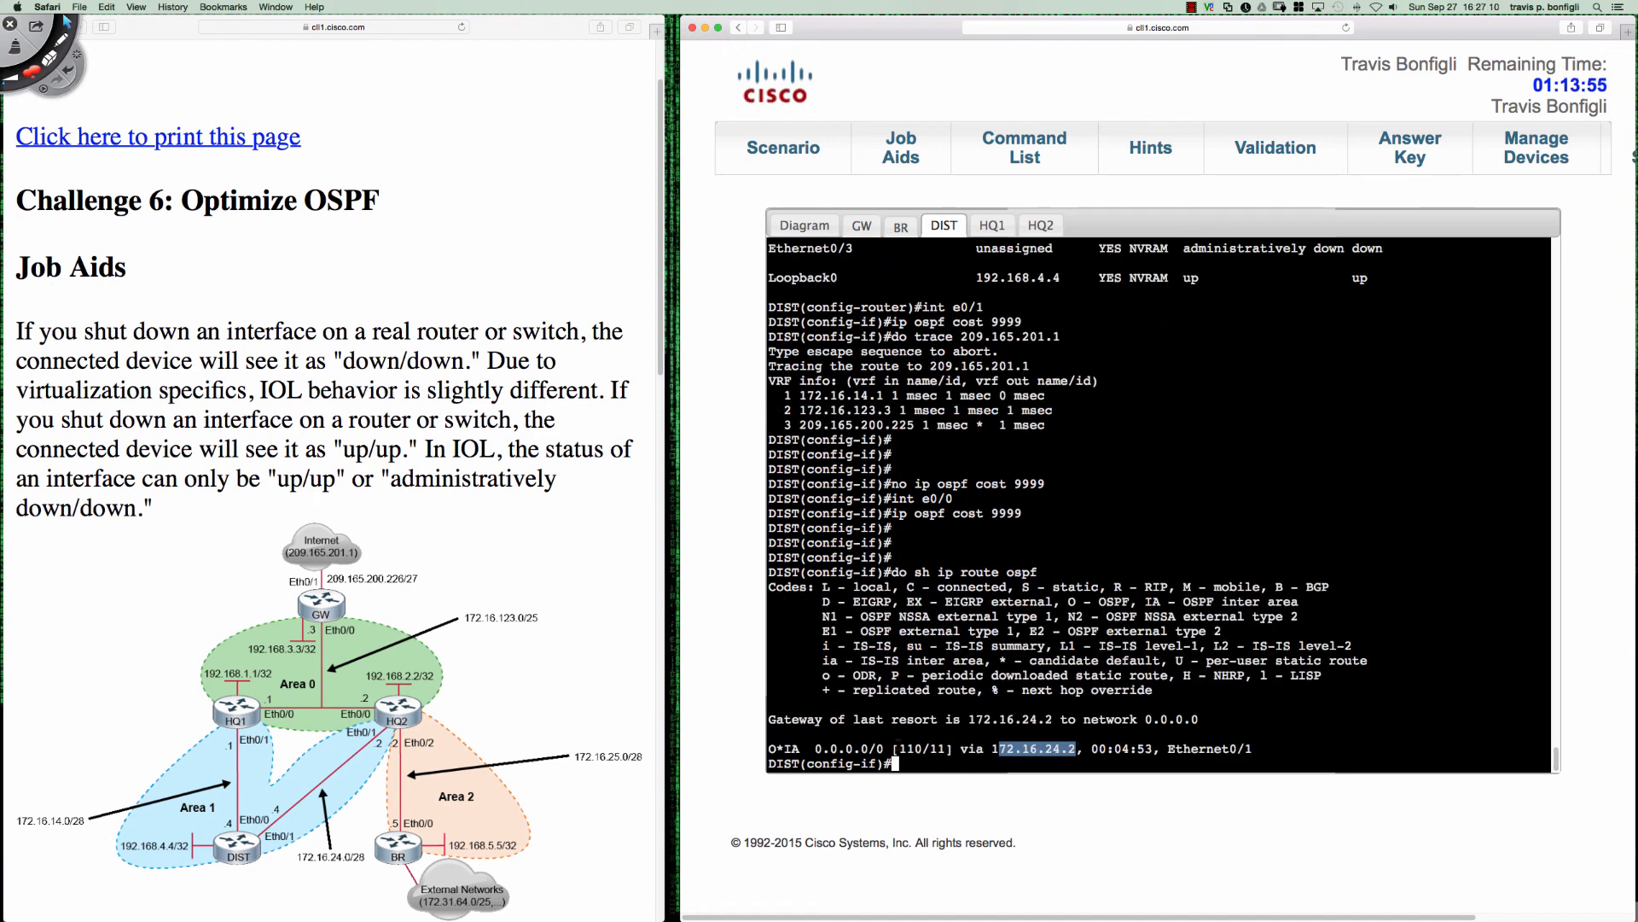
drag(769, 748, 1251, 748)
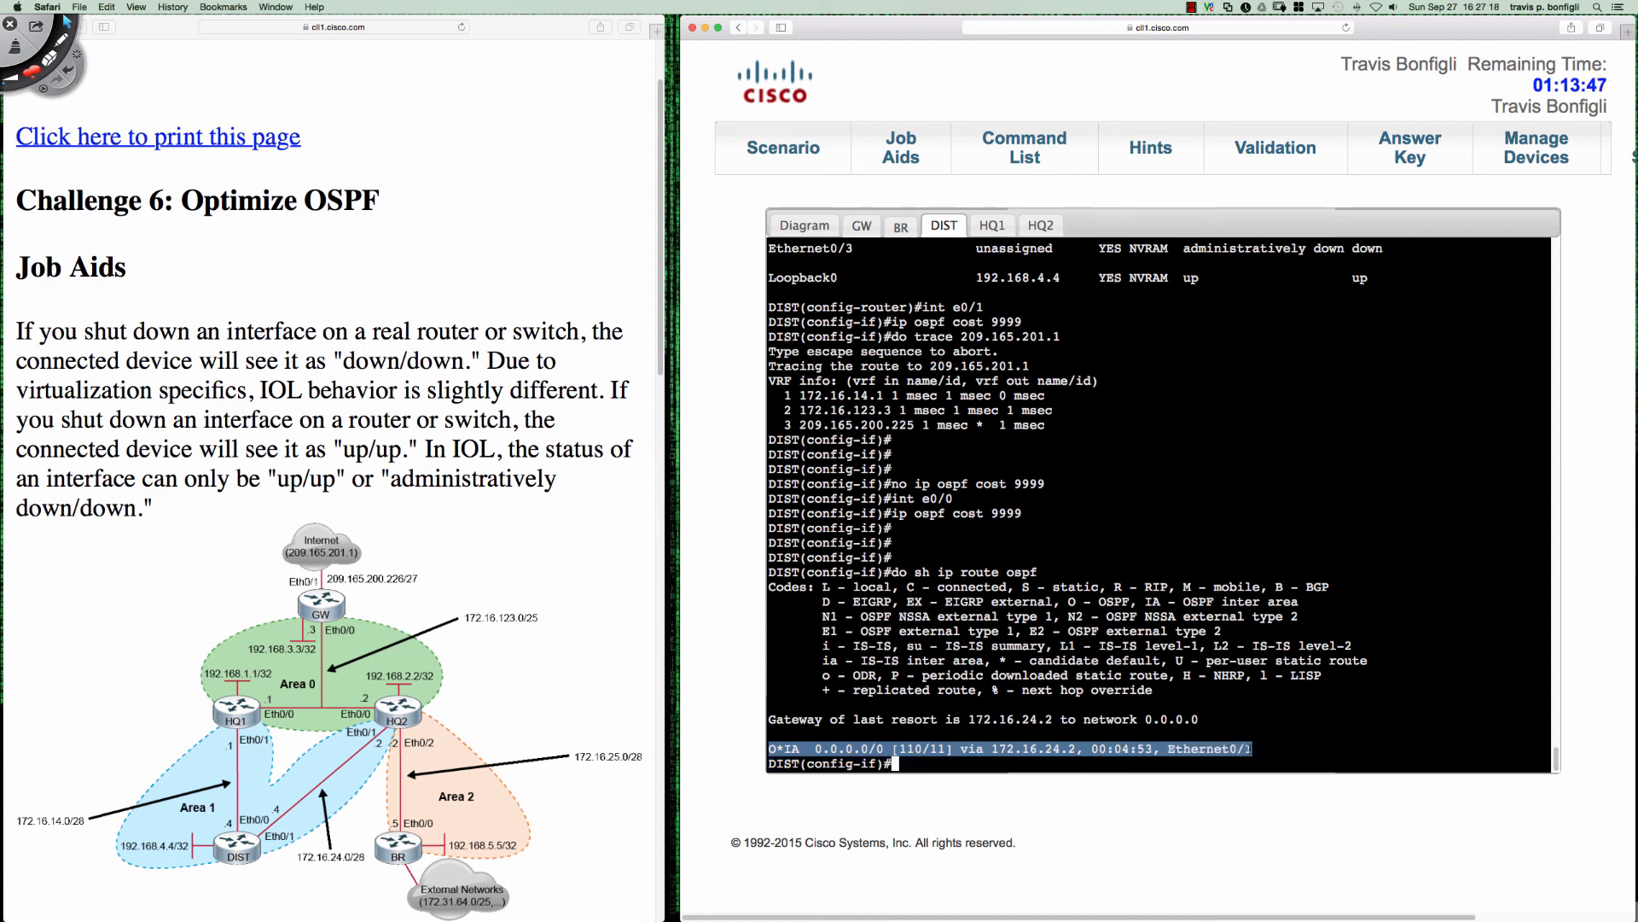
click(1150, 400)
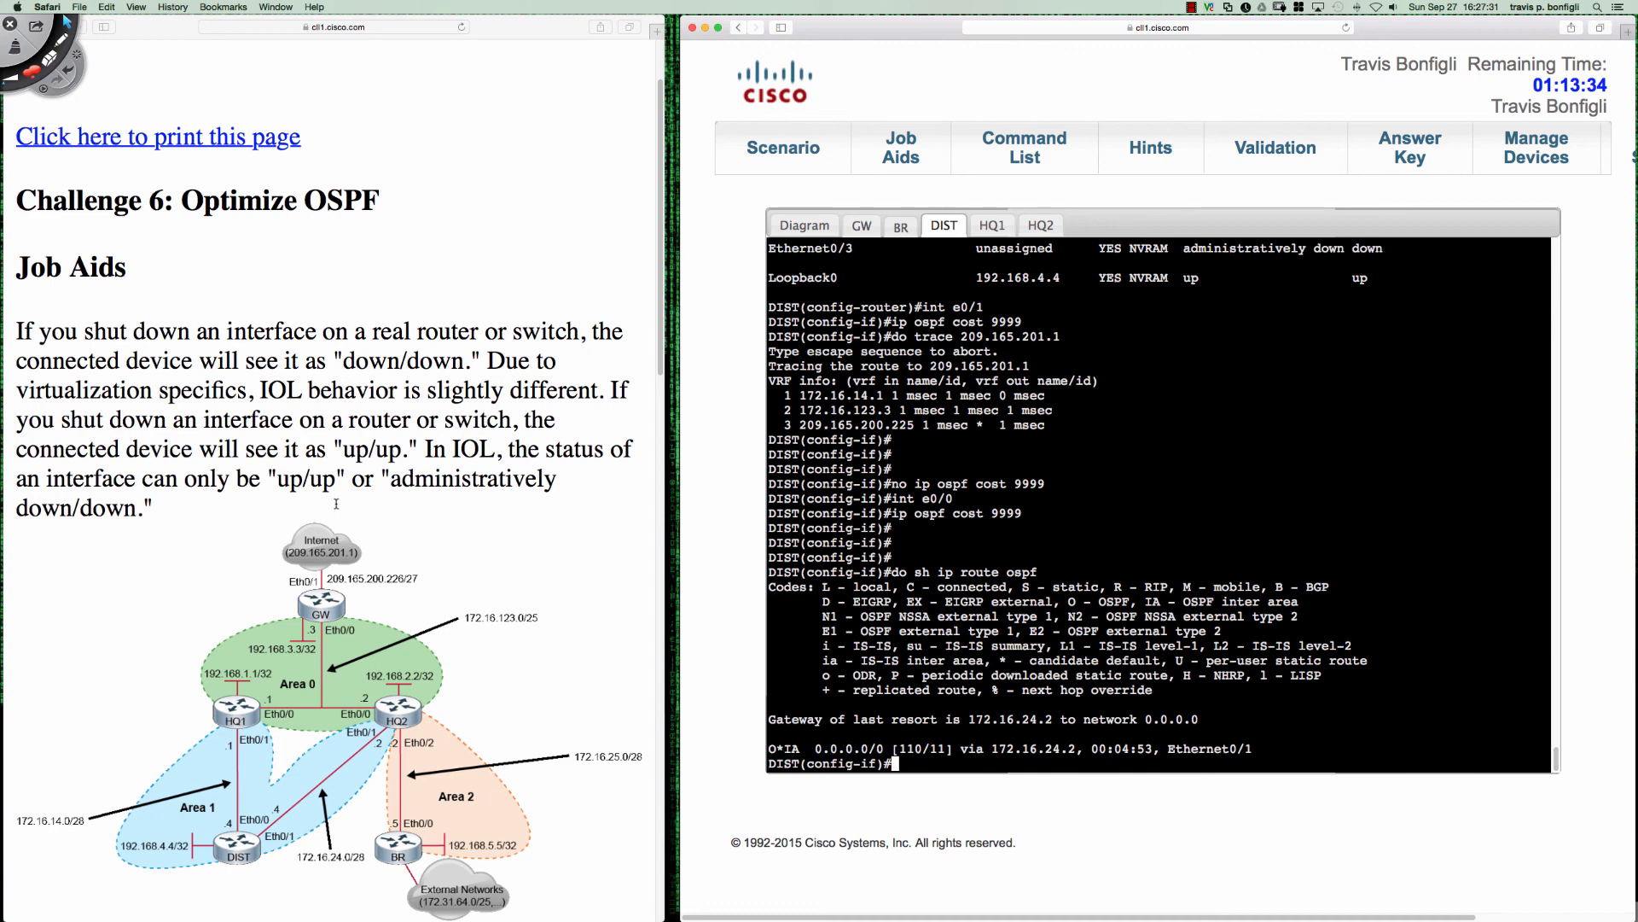
- Reopen the lab scenario and test Internet reachability from BR with "do ping 209.165.201.1"
click(783, 146)
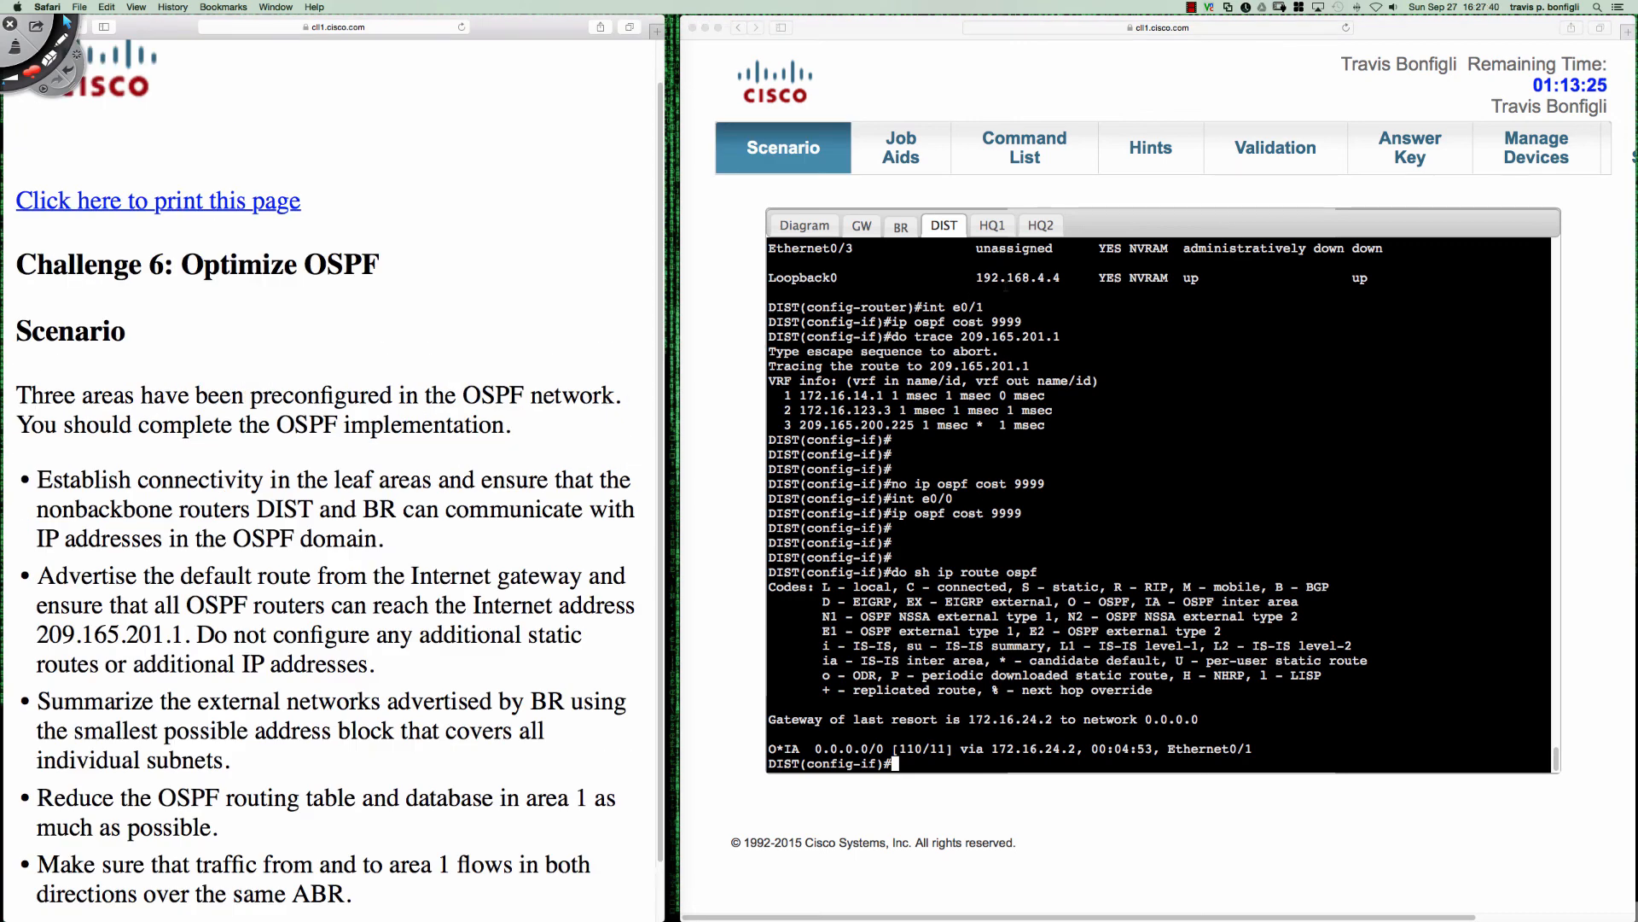
click(900, 226)
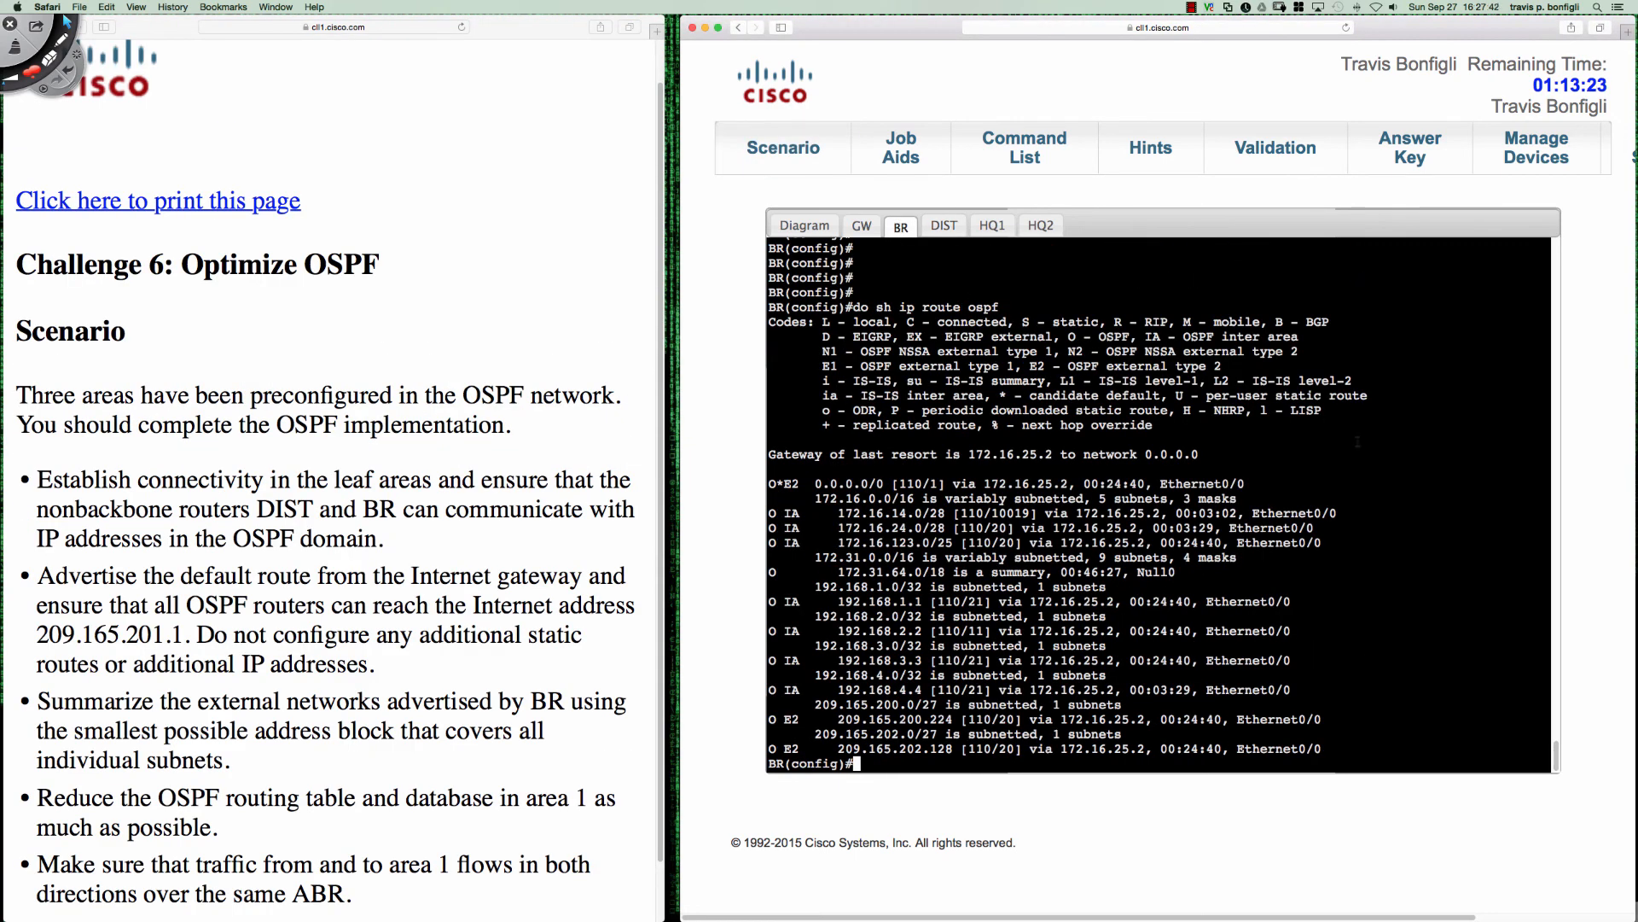
key(Return)
key(Return)
key(Return)
text(do ping )
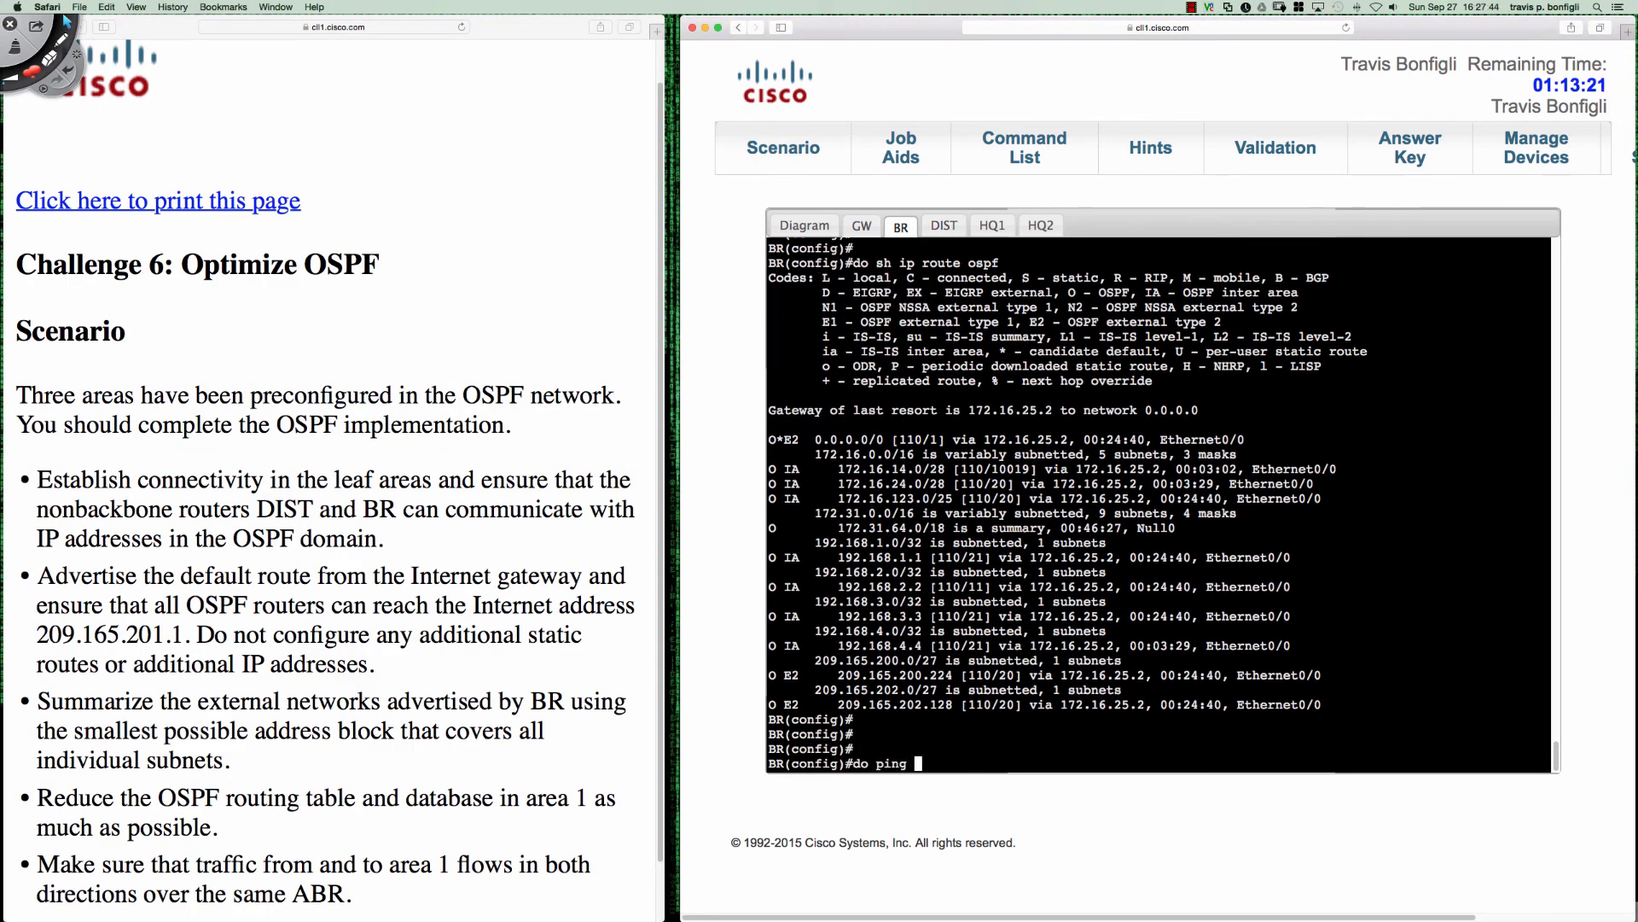
text(209.165.201.1)
key(Return)
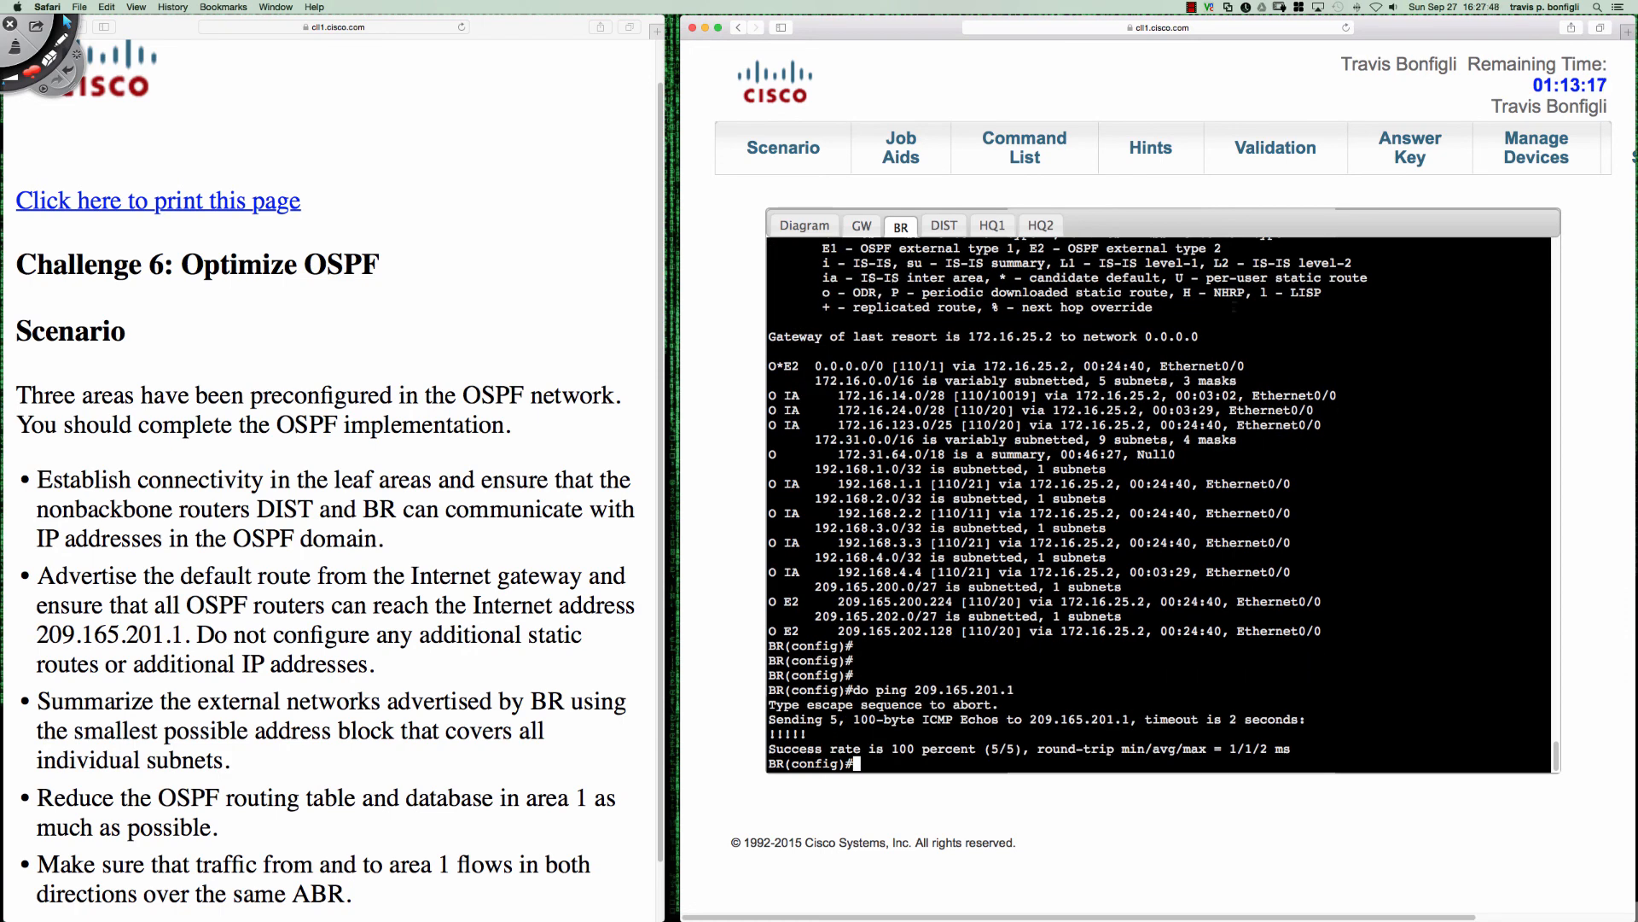
- Test Internet reachability from DIST with "do ping 209.165.201.1"
click(944, 224)
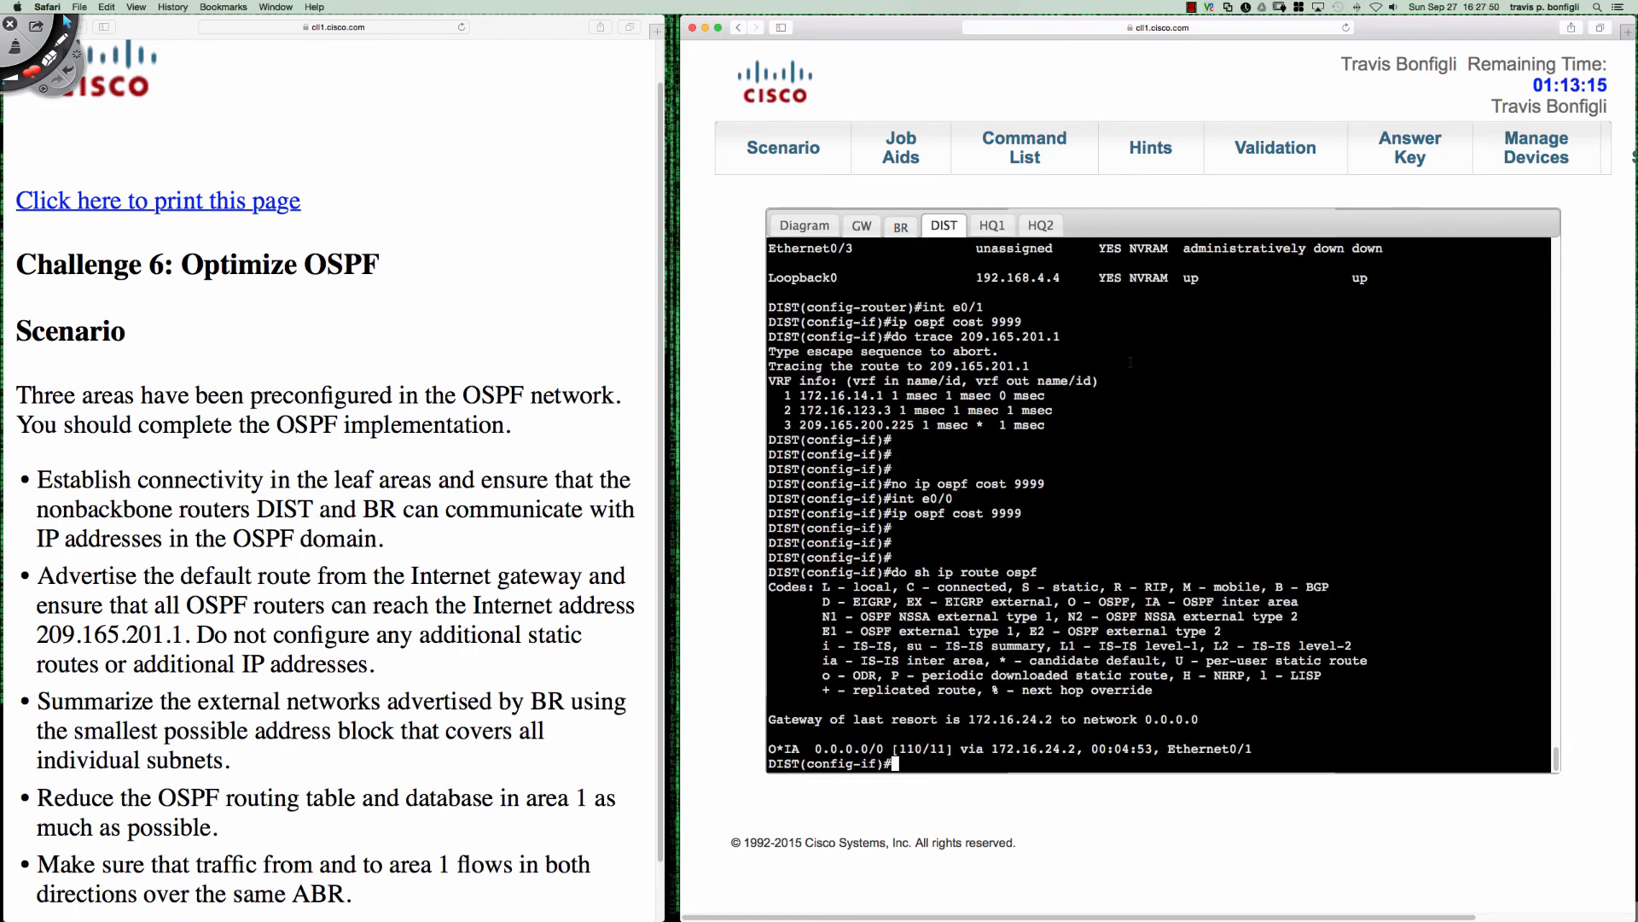
key(Return)
key(Return)
key(Return)
text(do )
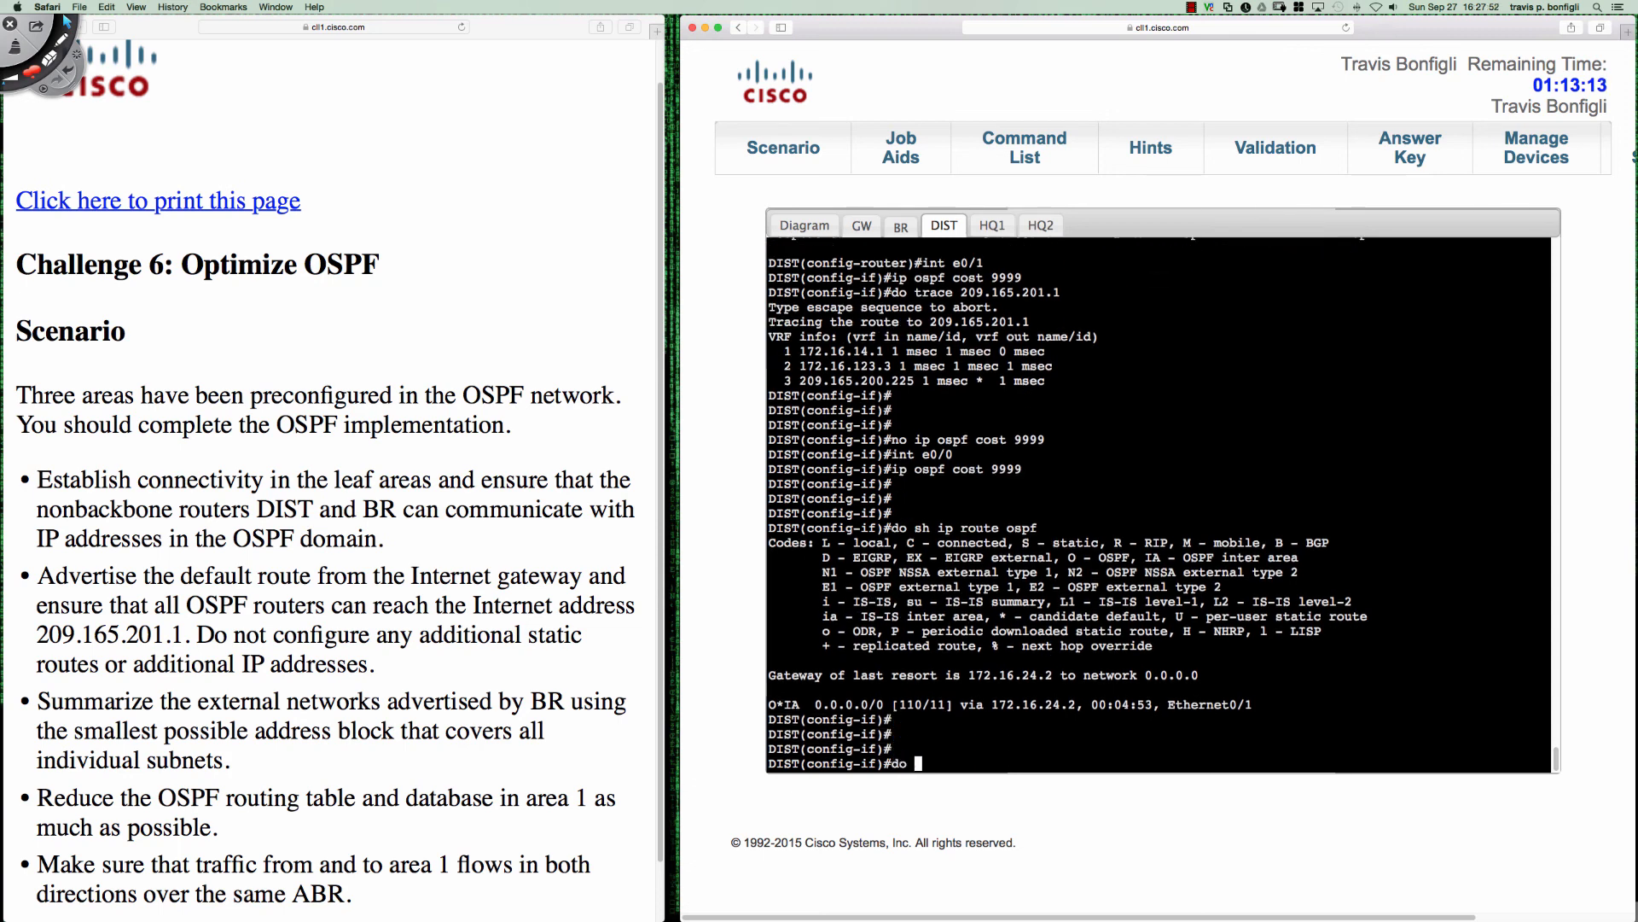
text(ping 209.1)
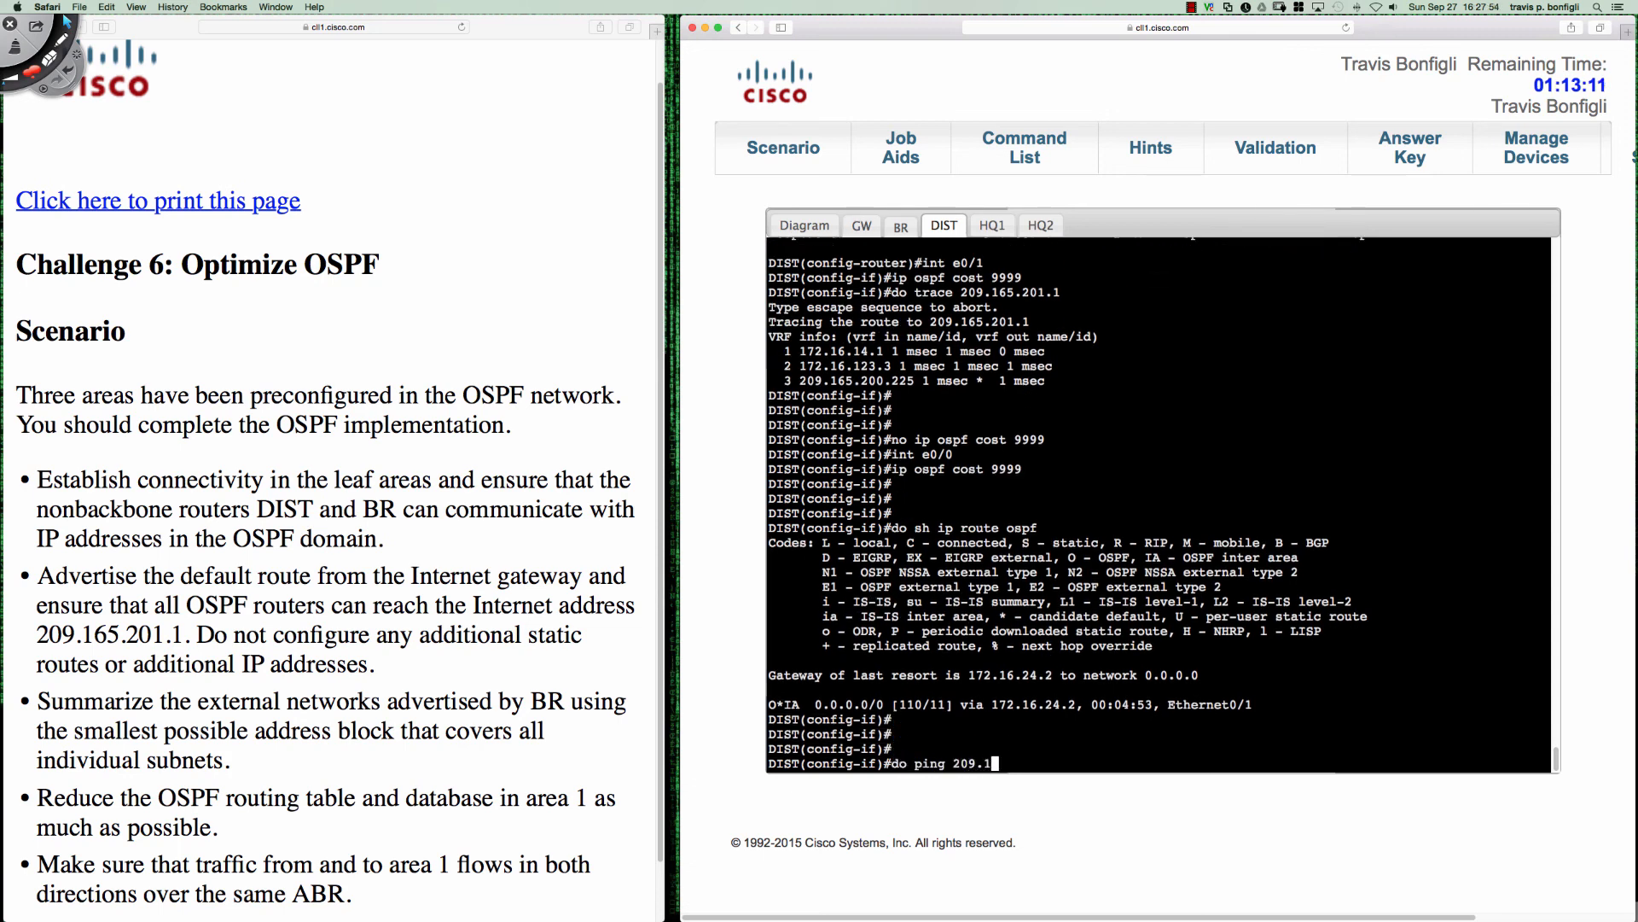
text(65.20)
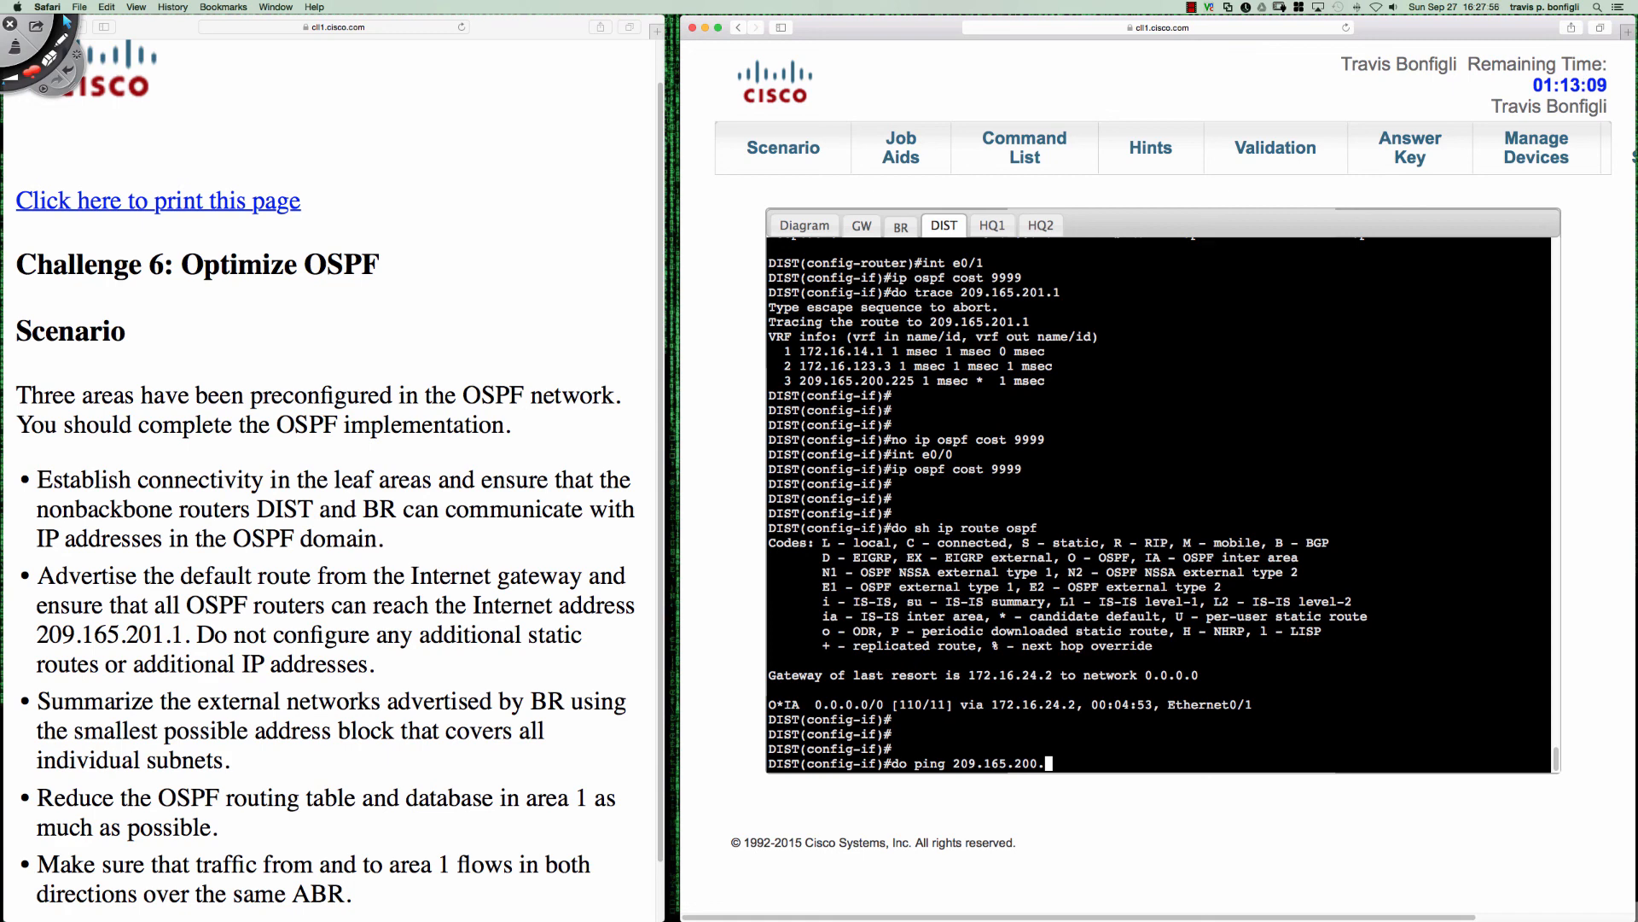
text(1.1)
key(Return)
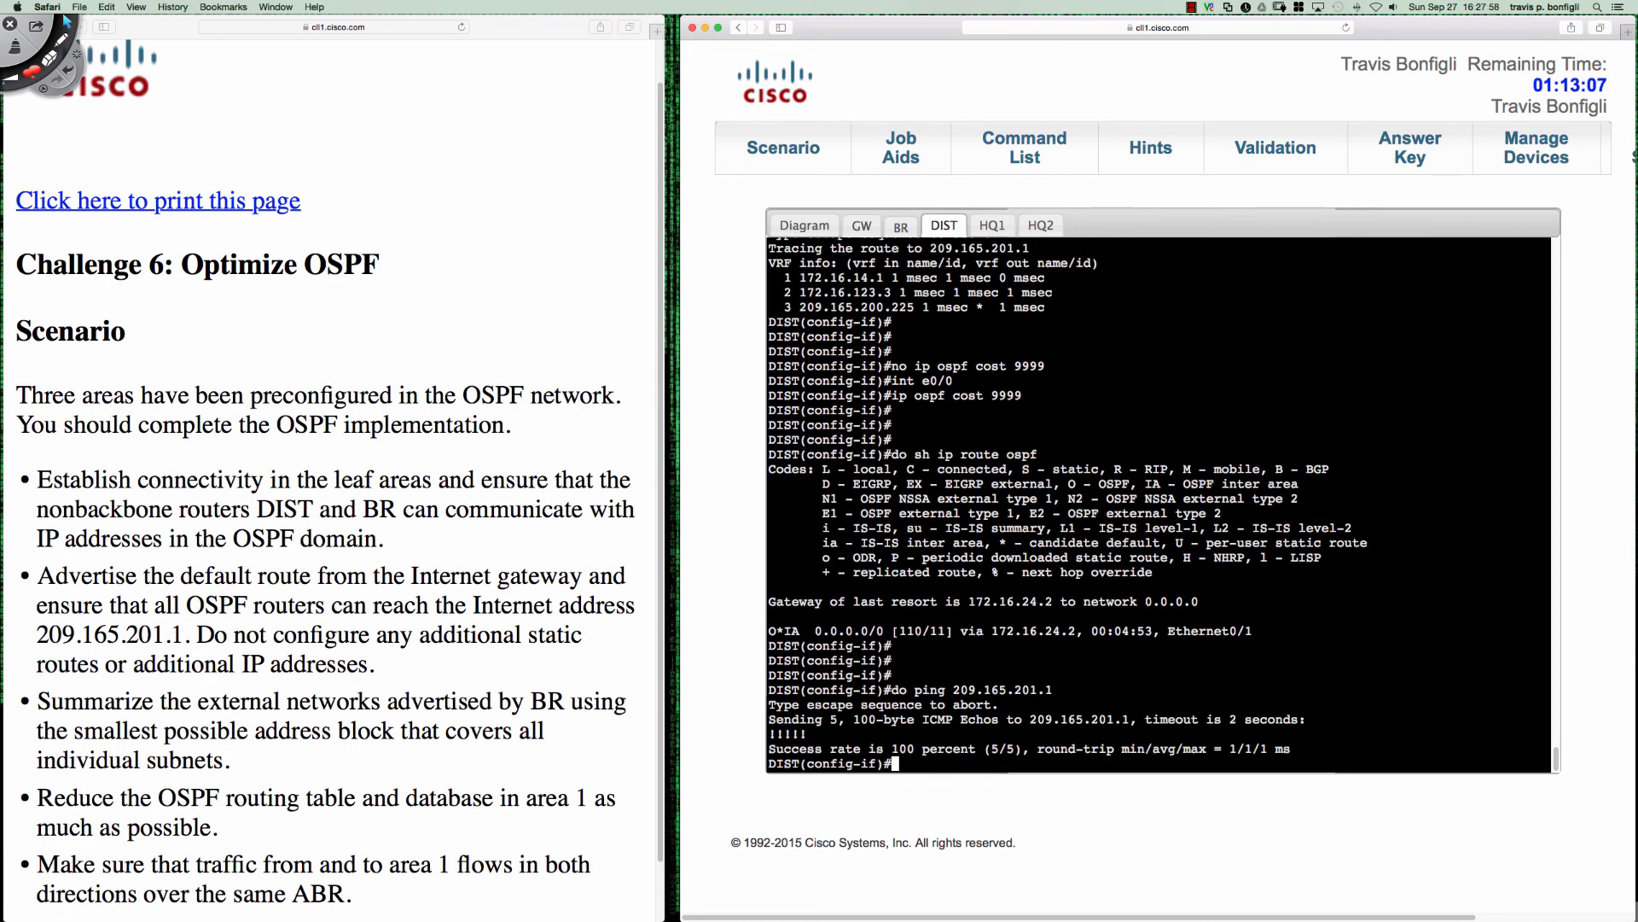